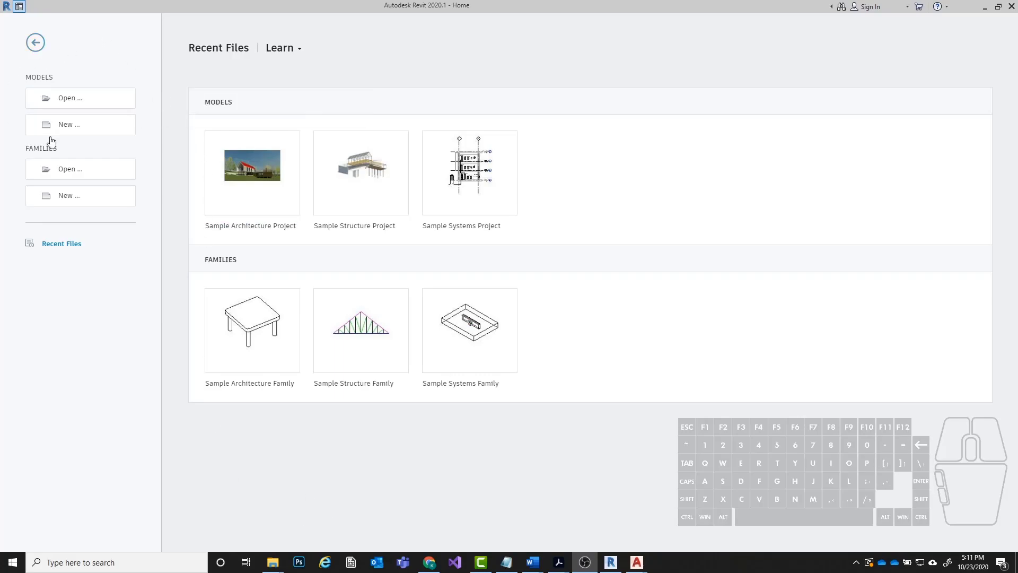
Create a new project from the Architectural Template.
{"action": "left_click", "coordinate": [69, 132]}
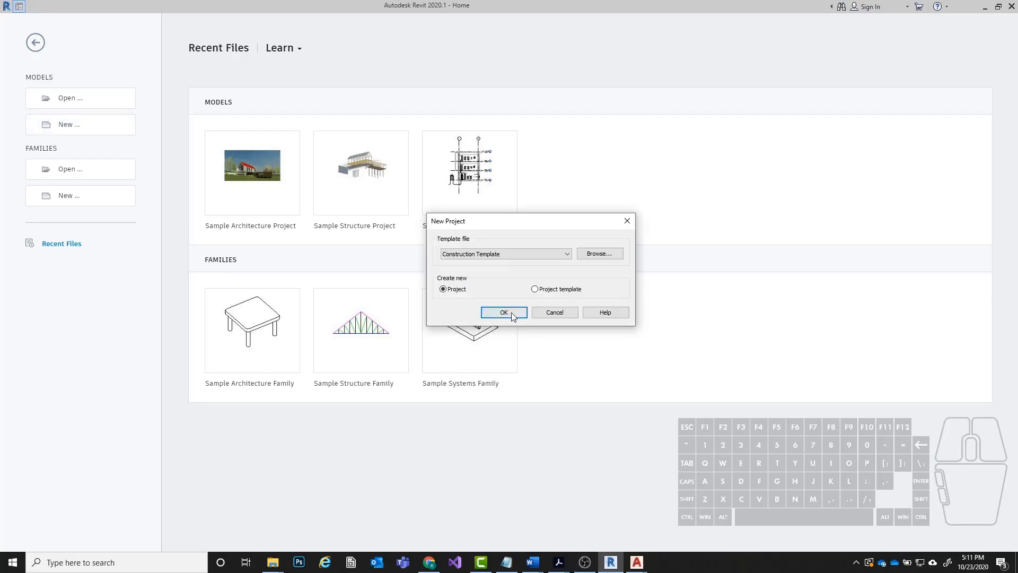
{"action": "left_click_drag", "start_coordinate": [525, 222], "coordinate": [650, 198]}
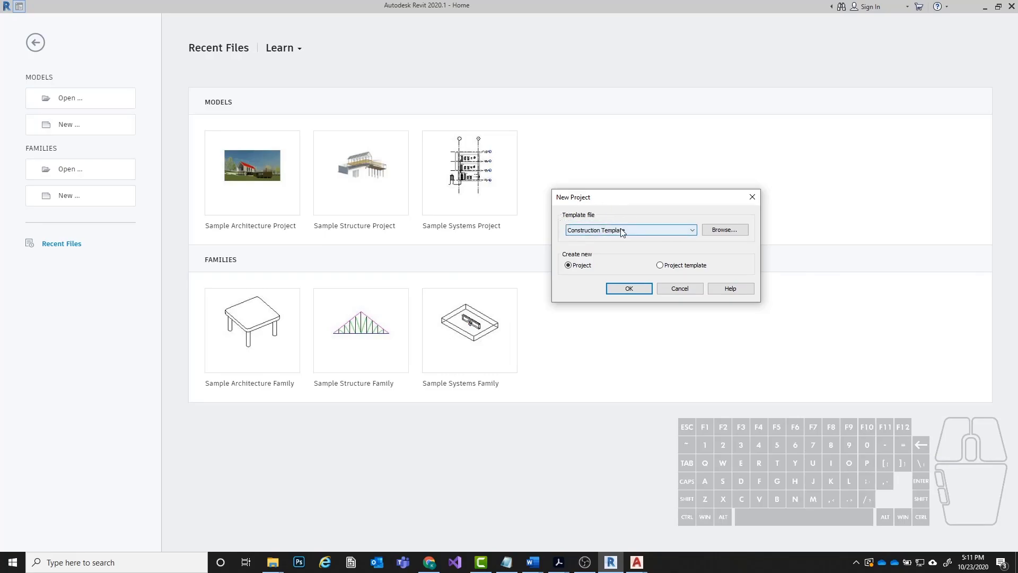
{"action": "left_click", "coordinate": [629, 230]}
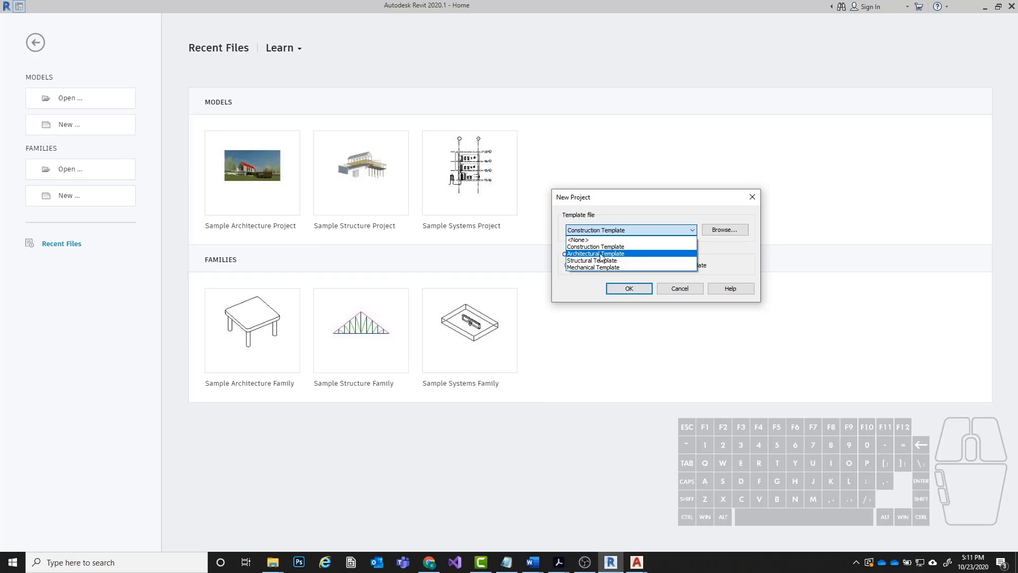
{"action": "left_click", "coordinate": [599, 254]}
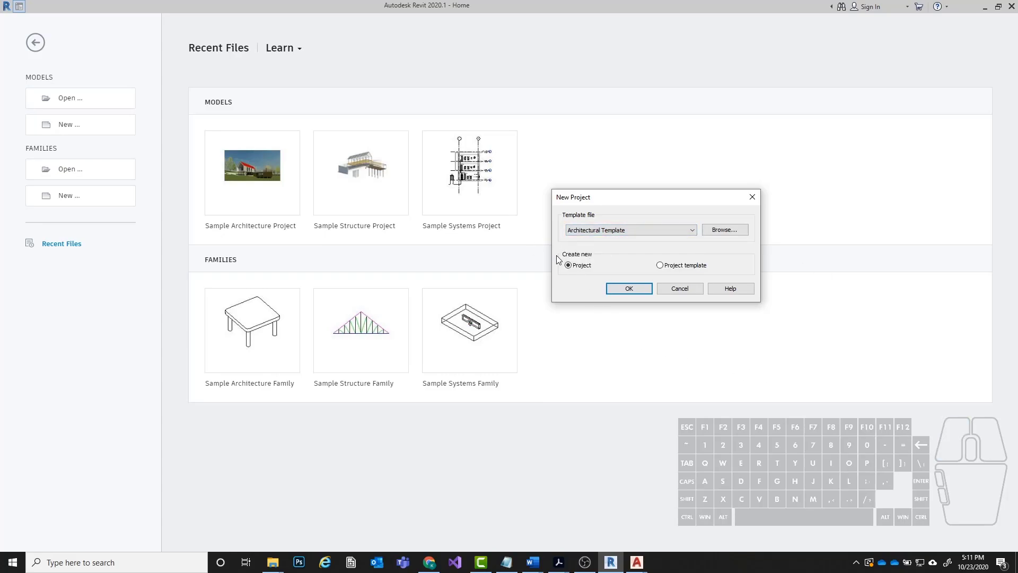
{"action": "left_click", "coordinate": [628, 290]}
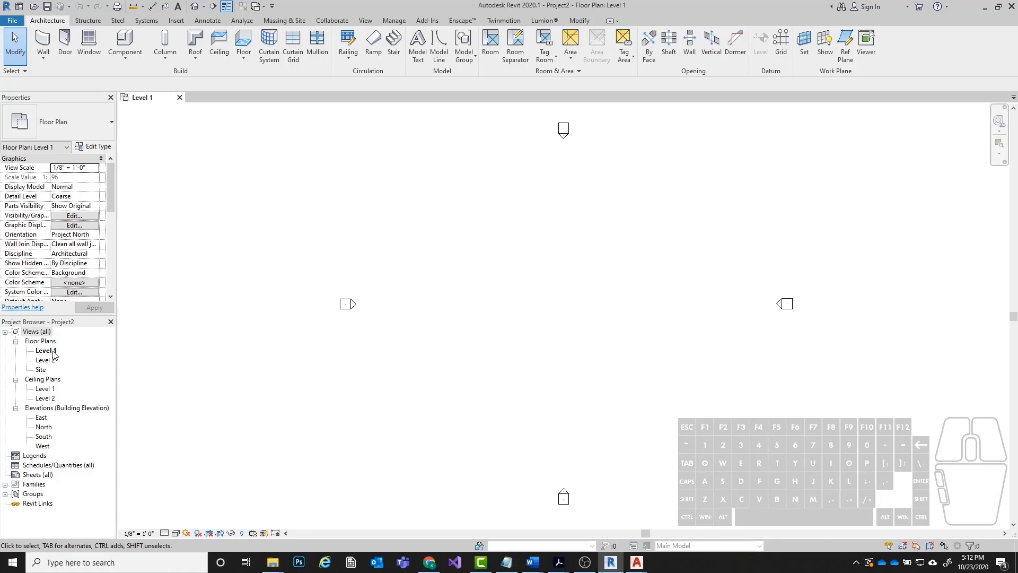
{"action": "left_click", "coordinate": [555, 308]}
Start a CAD import and choose Lab 6 CAD Underlay.dwg from the 2020 Revit Exercises folder under Digital Apps 1 on the Kent State University OneDrive.
{"action": "left_click", "coordinate": [177, 21]}
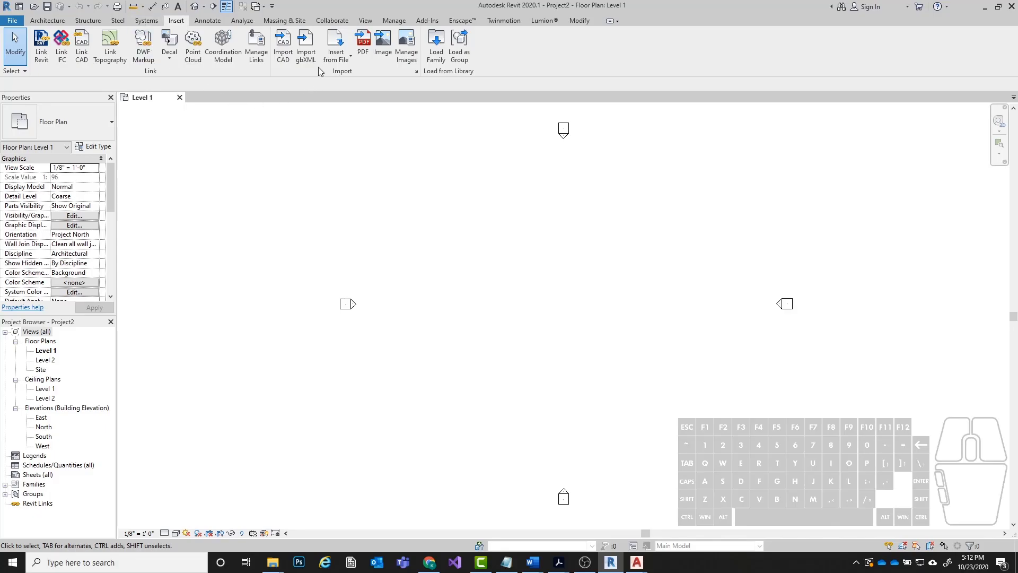
{"action": "left_click", "coordinate": [282, 48]}
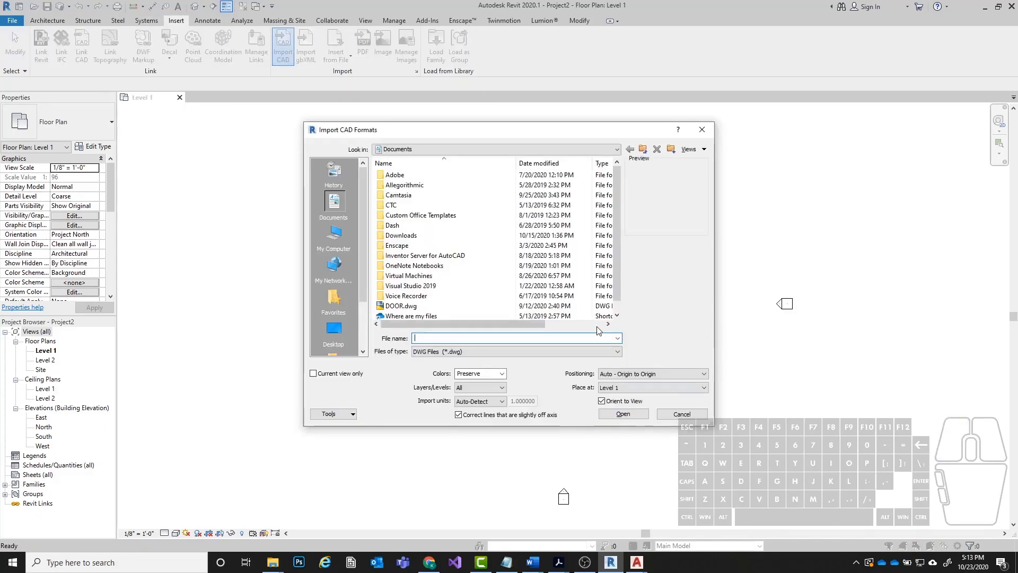
{"action": "mouse_move", "coordinate": [458, 130]}
{"action": "left_mouse_down"}
{"action": "mouse_move", "coordinate": [497, 127]}
{"action": "mouse_move", "coordinate": [443, 130]}
{"action": "left_mouse_up"}
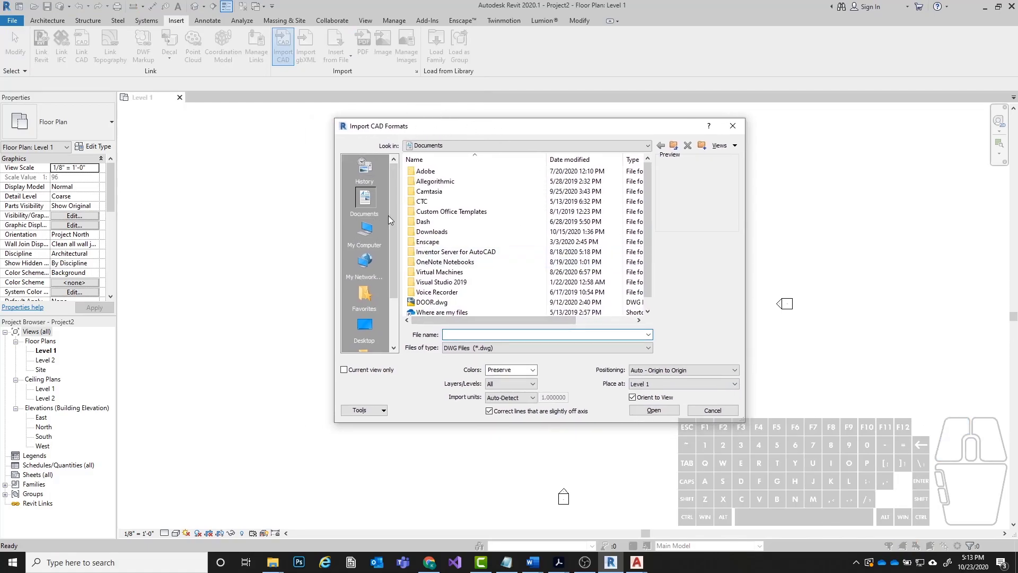
{"action": "scroll", "coordinate": [396, 256], "scroll_direction": "down", "scroll_amount": 2}
{"action": "left_click", "coordinate": [512, 141]}
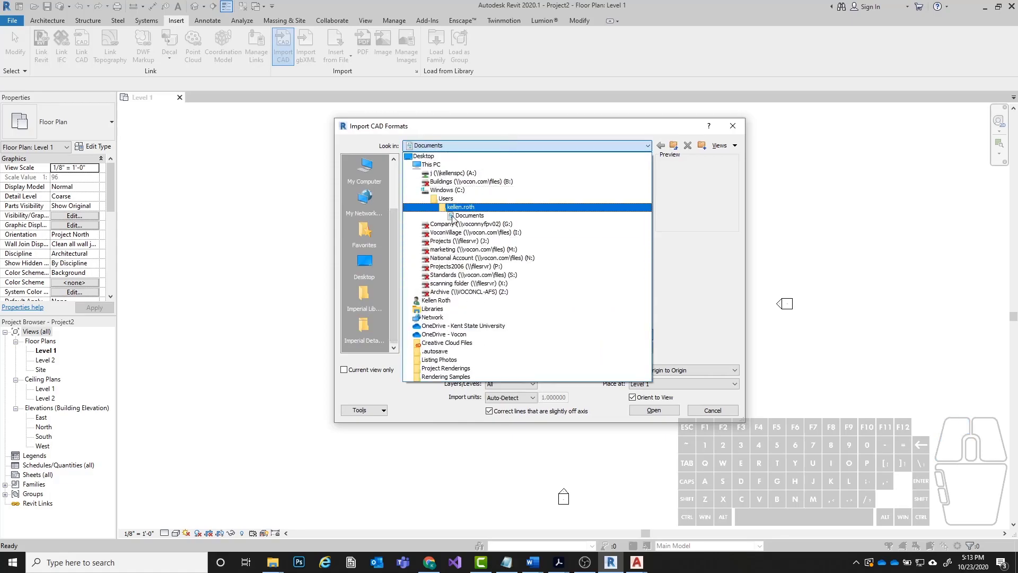
{"action": "left_click", "coordinate": [450, 325]}
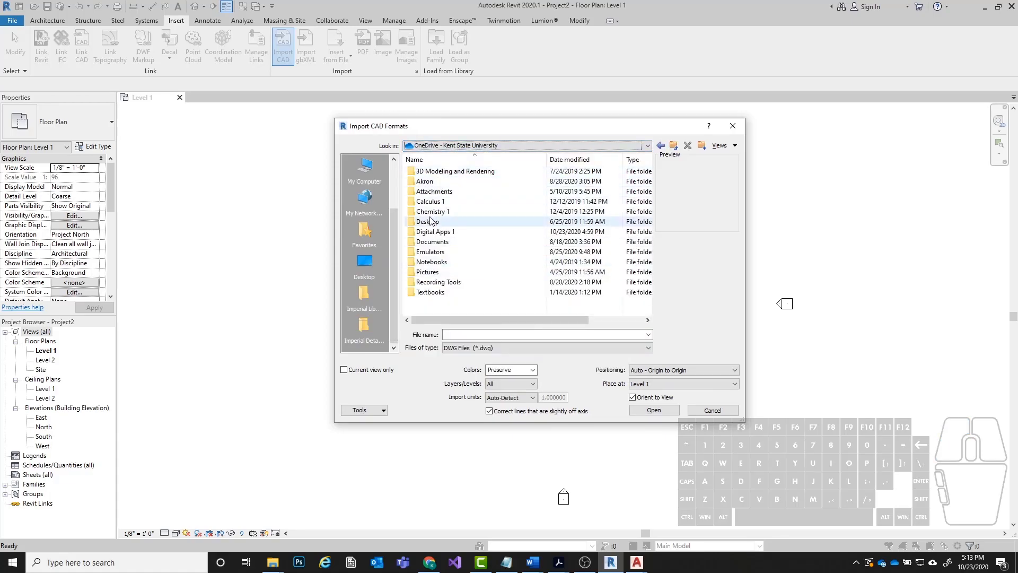
{"action": "double_click", "coordinate": [430, 232]}
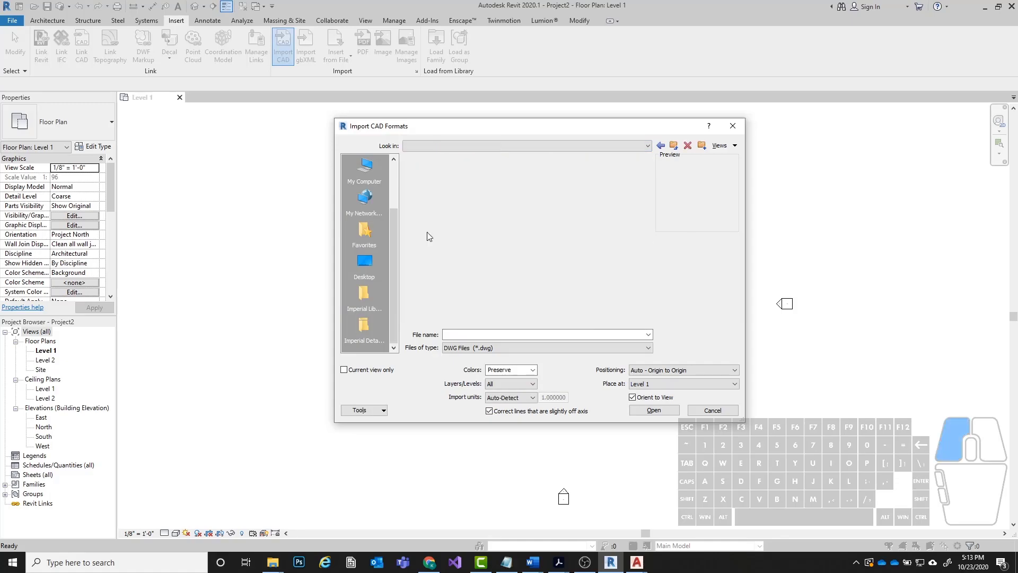
{"action": "double_click", "coordinate": [435, 191]}
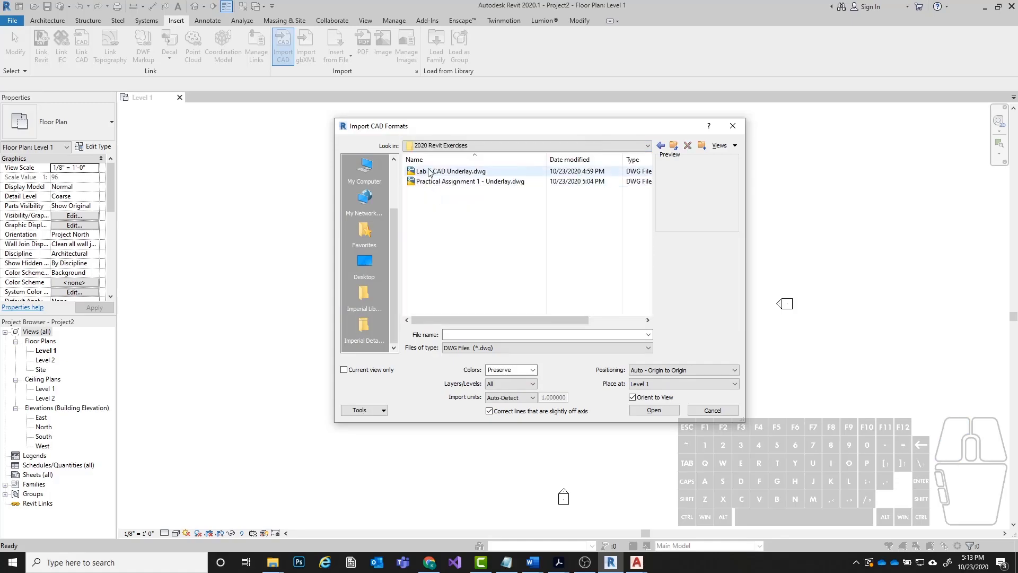
{"action": "left_click", "coordinate": [505, 172]}
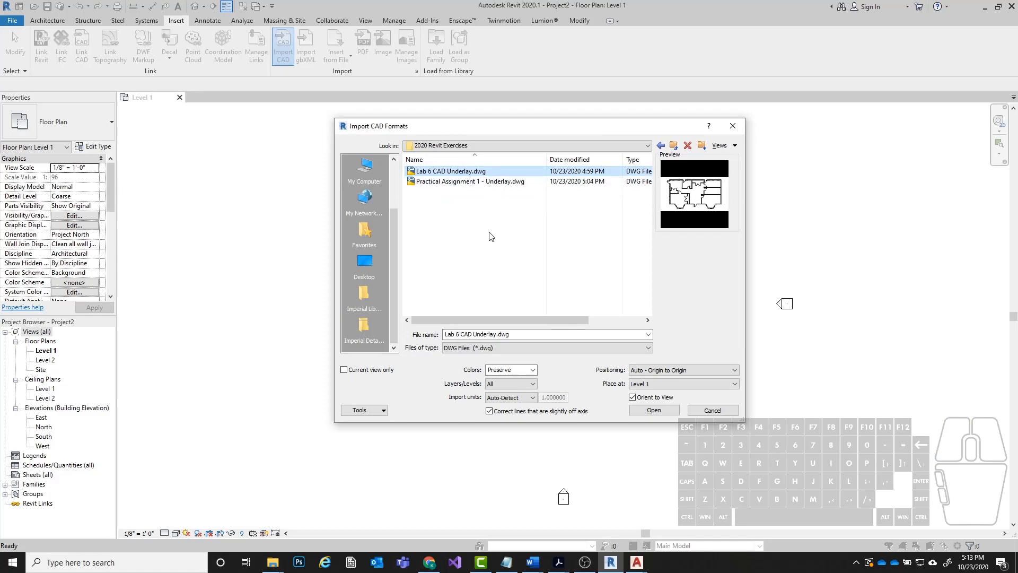
Import the chosen drawing onto Level 1 with colors set to Preserve and positioning Auto - Origin to Origin.
{"action": "left_click_drag", "start_coordinate": [493, 126], "coordinate": [414, 116]}
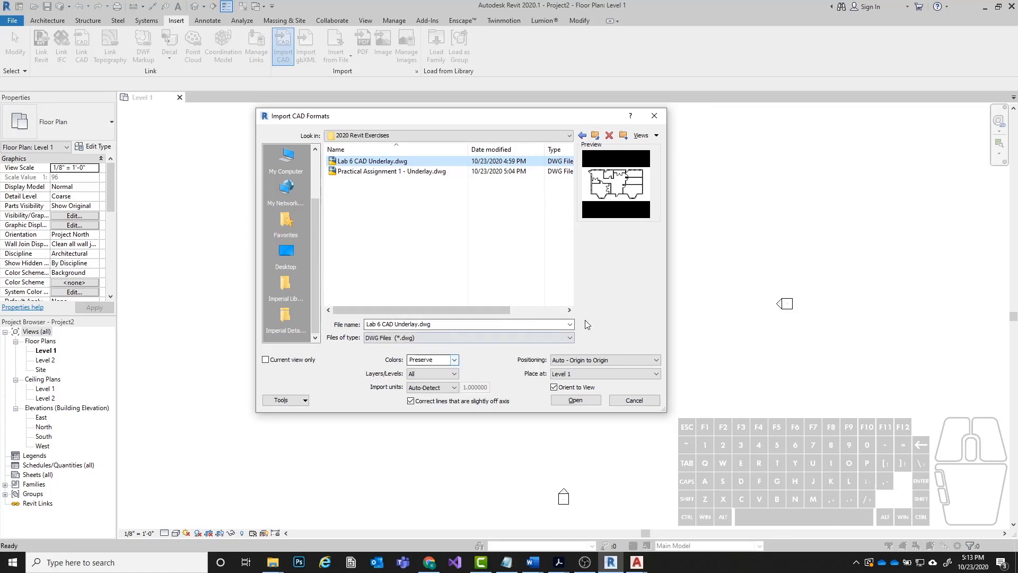
{"action": "left_click", "coordinate": [455, 360]}
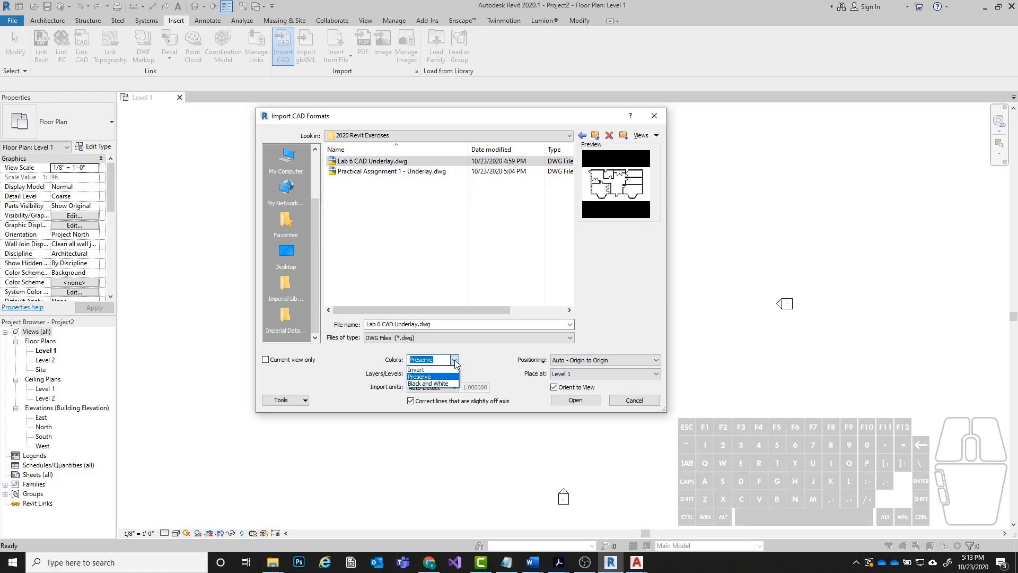
{"action": "left_click", "coordinate": [475, 351]}
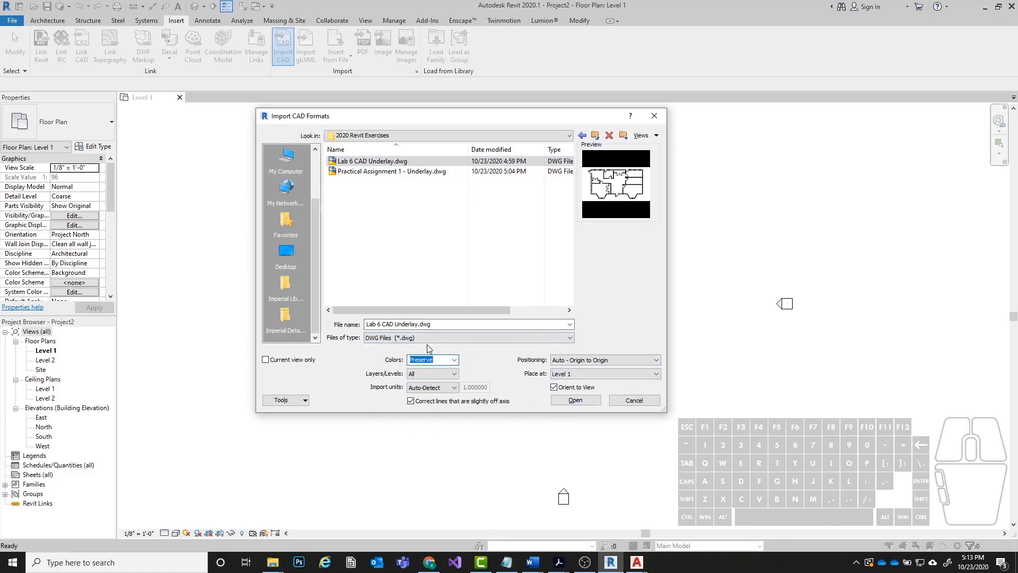
{"action": "left_click", "coordinate": [493, 370]}
{"action": "left_click", "coordinate": [575, 399]}
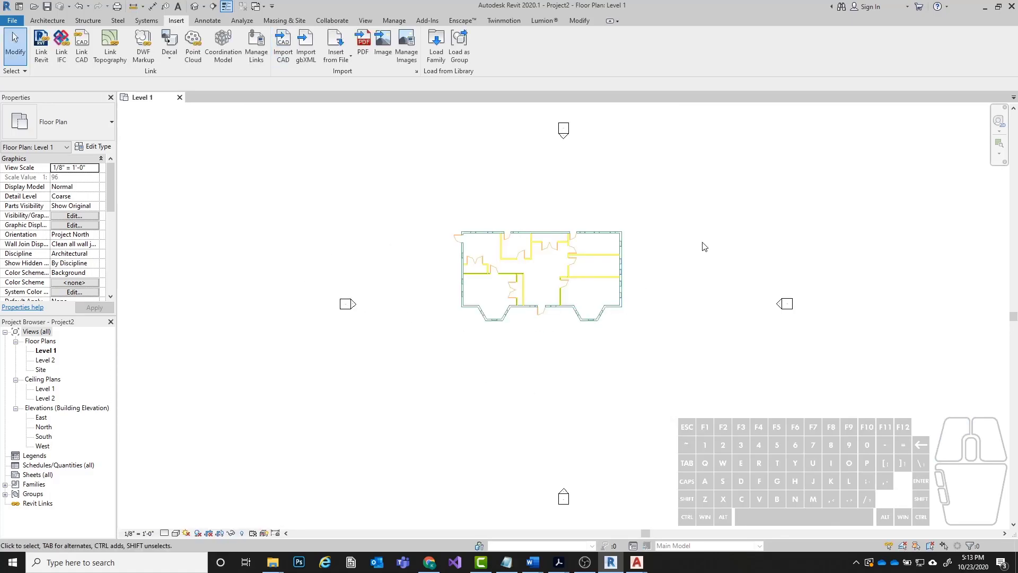
Examine the imported floor plan underlay and its placement between the elevation markers.
{"action": "middle_click_drag", "start_coordinate": [705, 246], "coordinate": [619, 248]}
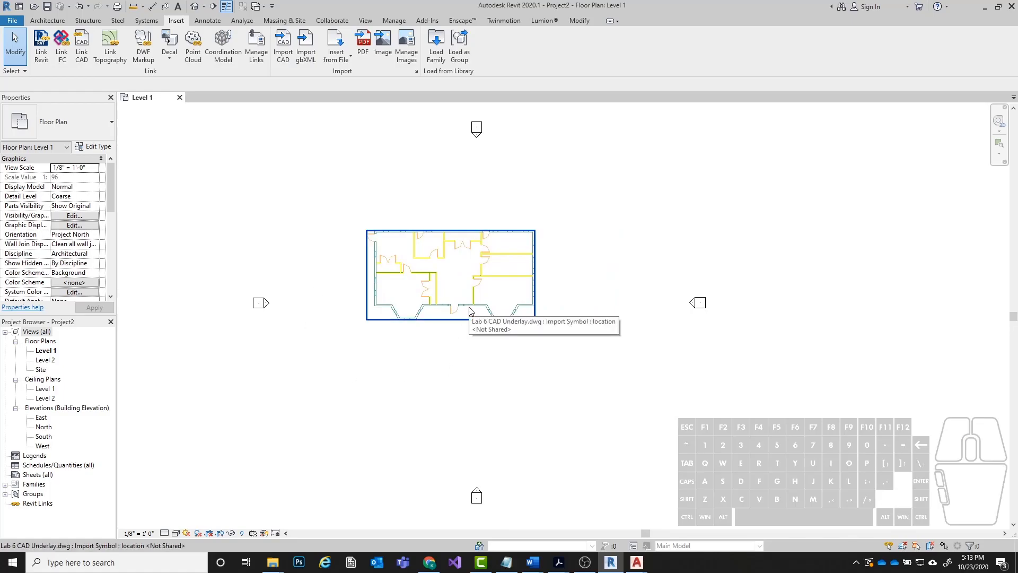
{"action": "left_click", "coordinate": [470, 310]}
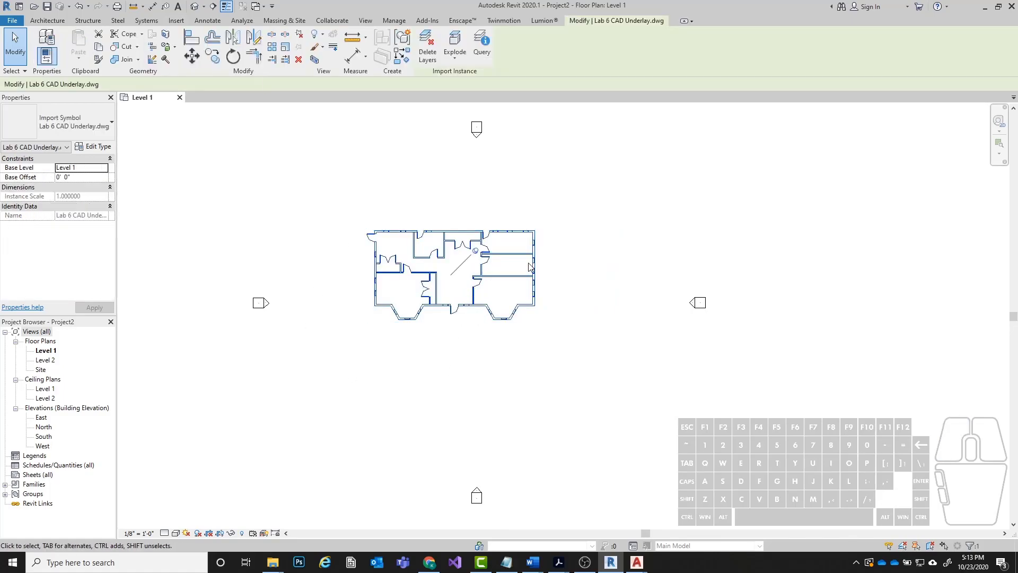
{"action": "left_click", "coordinate": [345, 272]}
{"action": "middle_click_drag", "start_coordinate": [356, 275], "coordinate": [386, 275]}
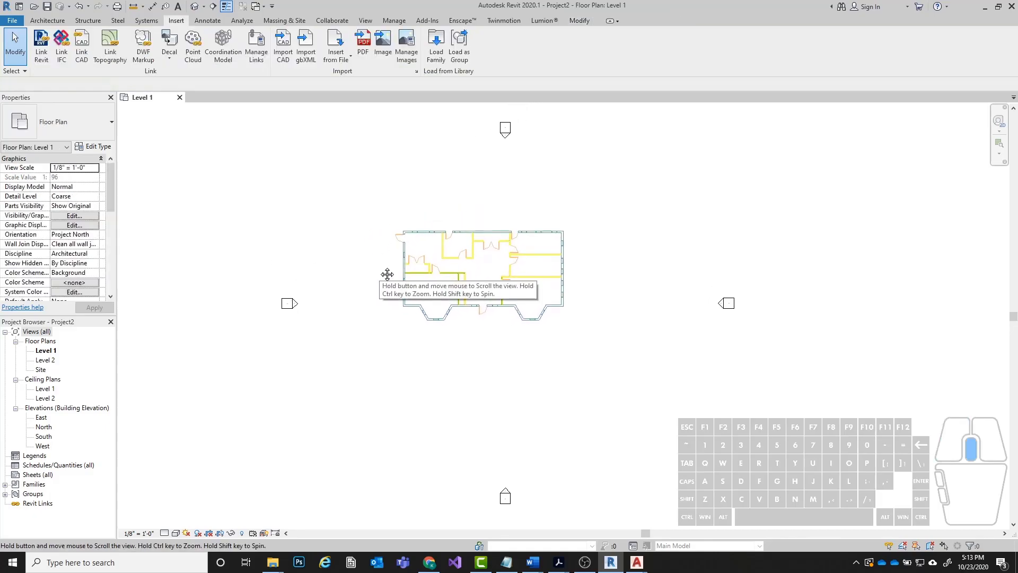
{"action": "scroll", "coordinate": [477, 209], "scroll_direction": "up", "scroll_amount": 1}
{"action": "scroll", "coordinate": [477, 209], "scroll_direction": "down", "scroll_amount": 1}
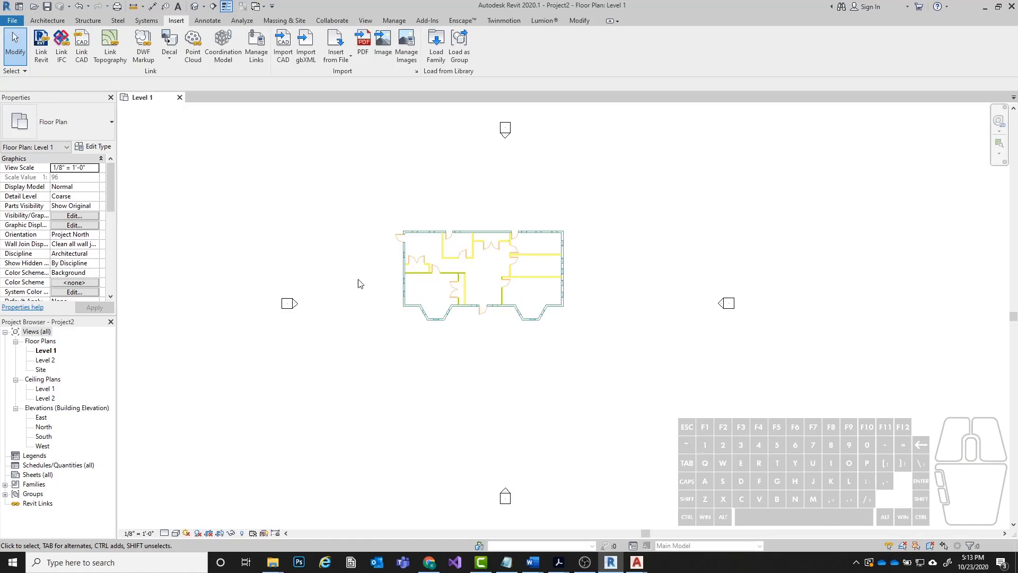
{"action": "scroll", "coordinate": [484, 255], "scroll_direction": "up", "scroll_amount": 8}
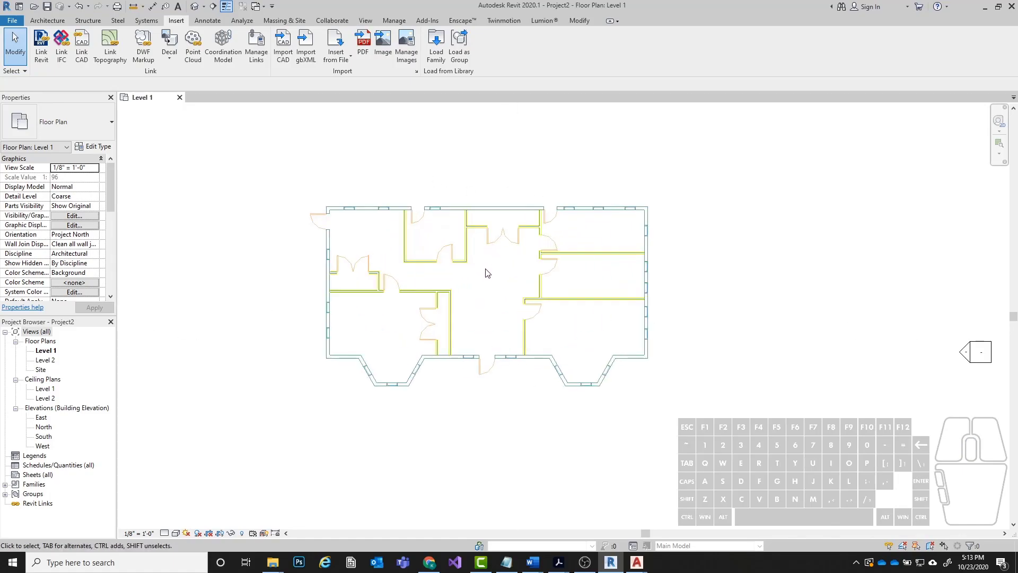
{"action": "middle_click_drag", "start_coordinate": [450, 286], "coordinate": [479, 301]}
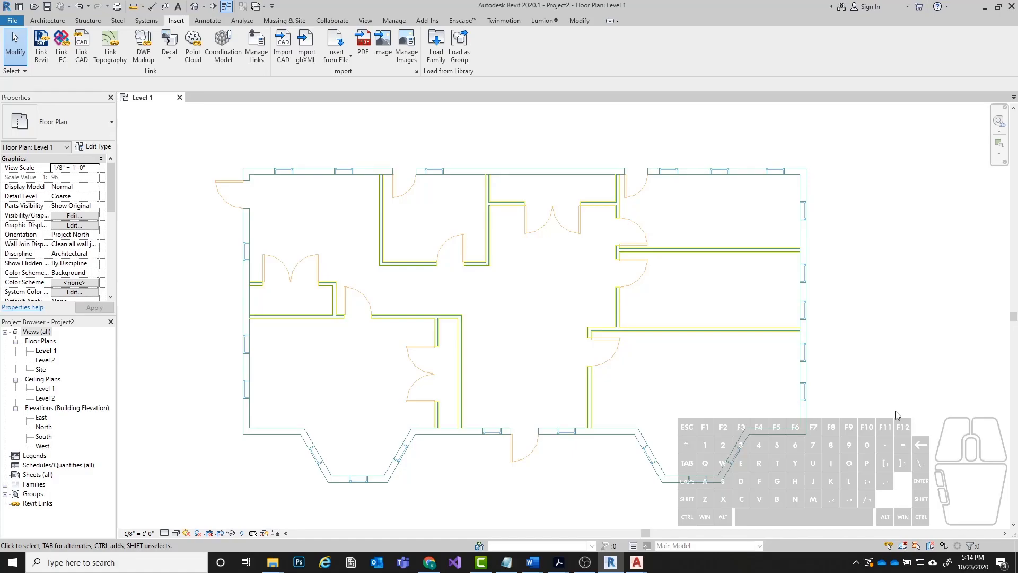
Open the visibility and graphic overrides for Level 1 and review the model categories and the imported layers of Lab 6 CAD Underlay.dwg.
{"action": "key", "text": "v"}
{"action": "key", "text": "v"}
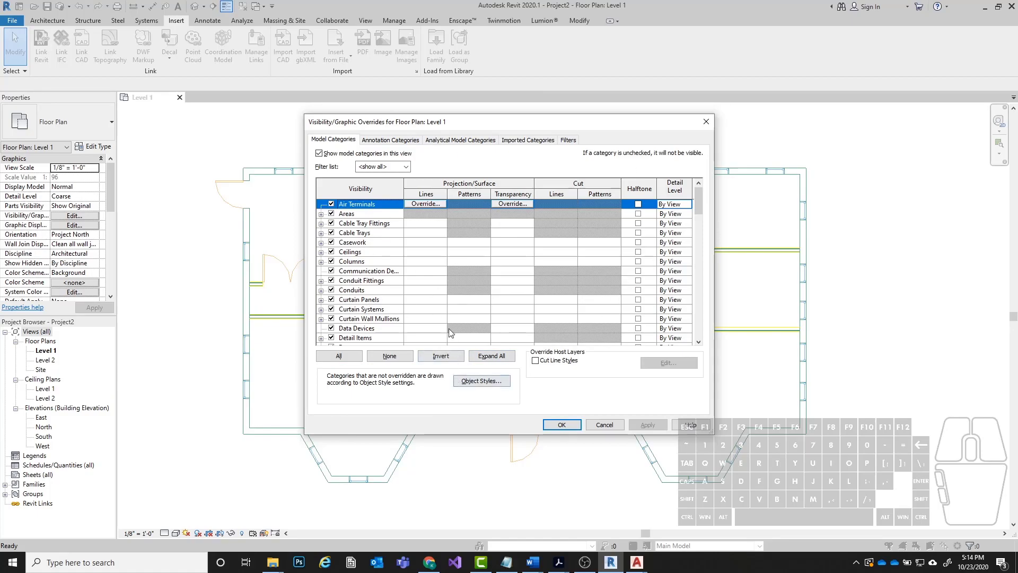
{"action": "left_click_drag", "start_coordinate": [698, 197], "coordinate": [717, 156]}
{"action": "left_click_drag", "start_coordinate": [696, 202], "coordinate": [693, 292]}
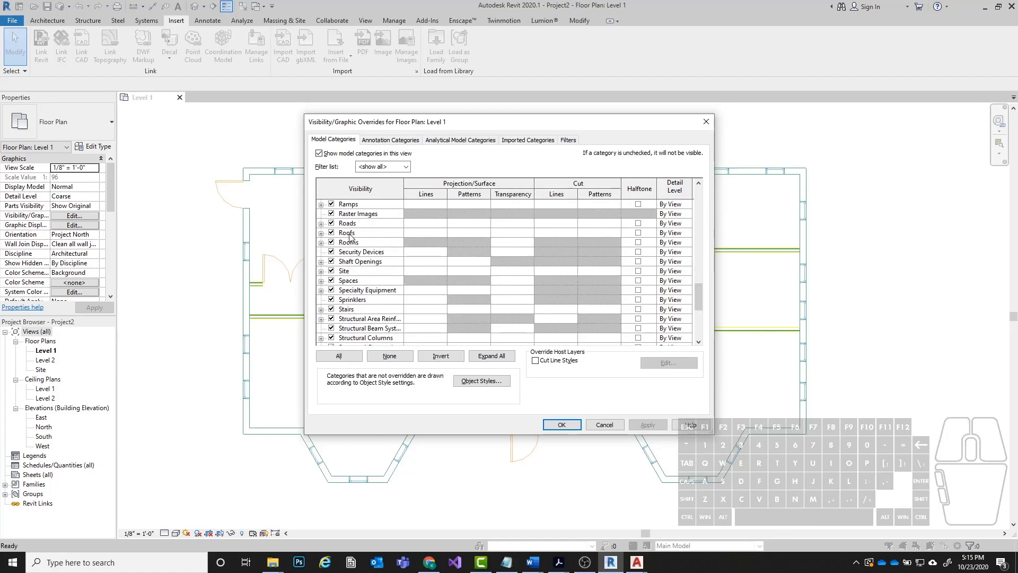
{"action": "left_click_drag", "start_coordinate": [697, 295], "coordinate": [725, 167]}
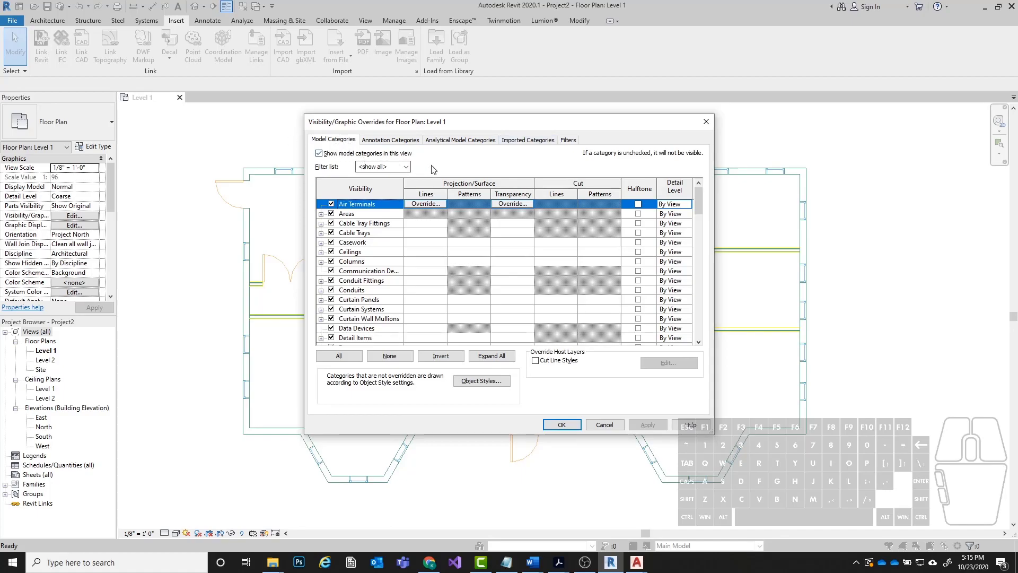
{"action": "left_click", "coordinate": [541, 141]}
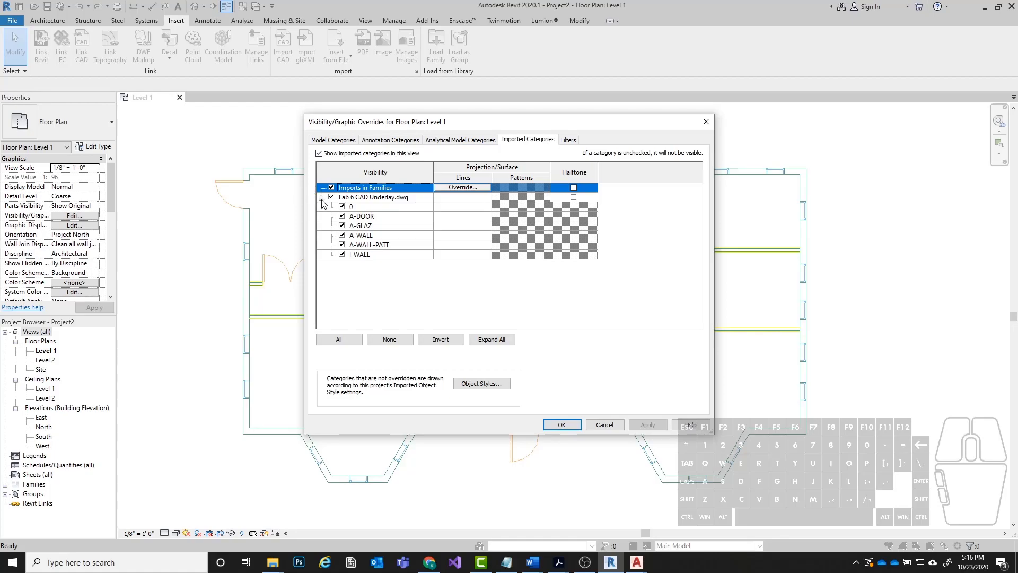
{"action": "left_click", "coordinate": [365, 197]}
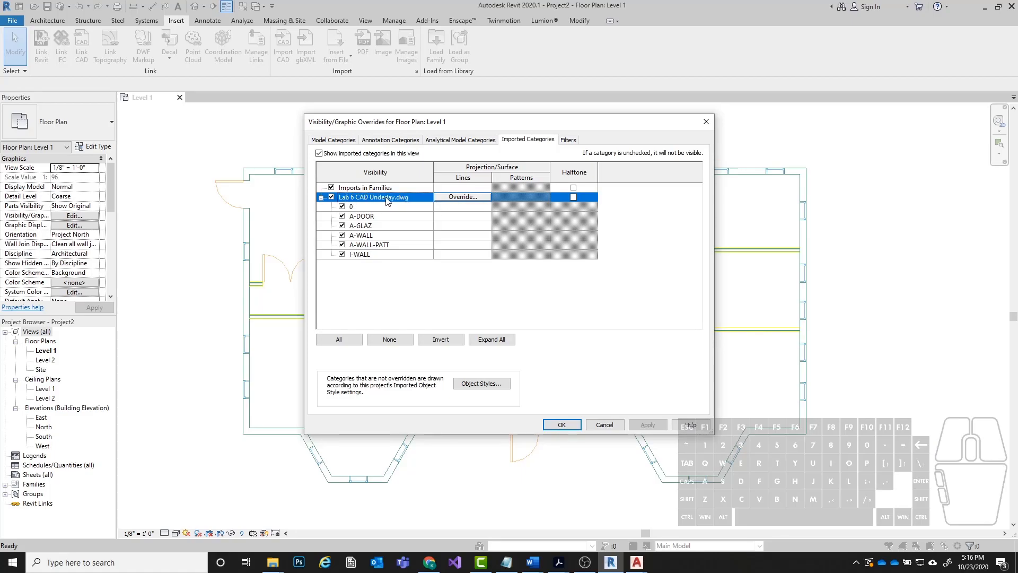
{"action": "left_click", "coordinate": [377, 271]}
Hide the I-WALL, A-WALL-PATT and A-WALL layers of the imported underlay in the Level 1 plan.
{"action": "left_click", "coordinate": [342, 254]}
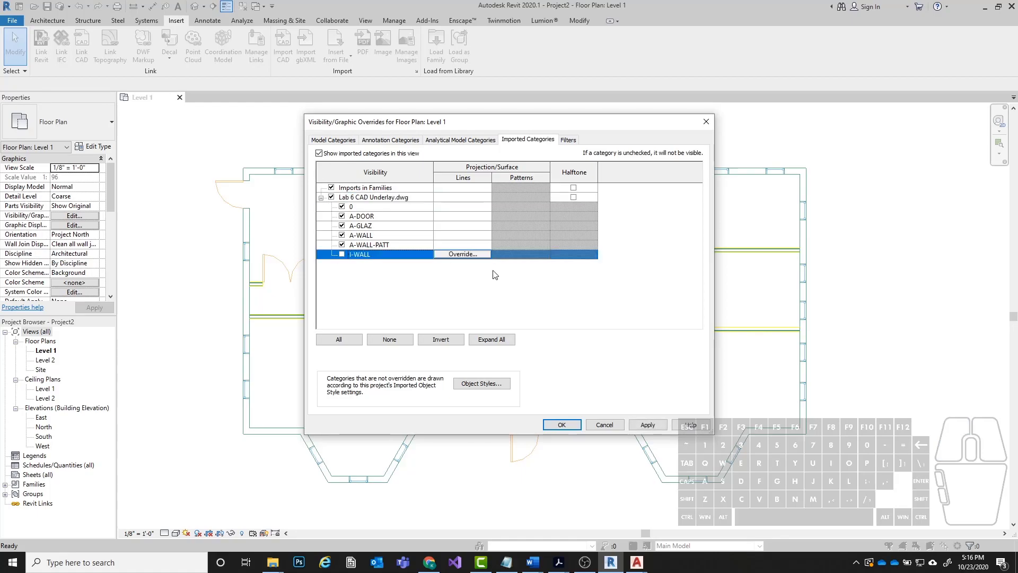
{"action": "left_click", "coordinate": [647, 425]}
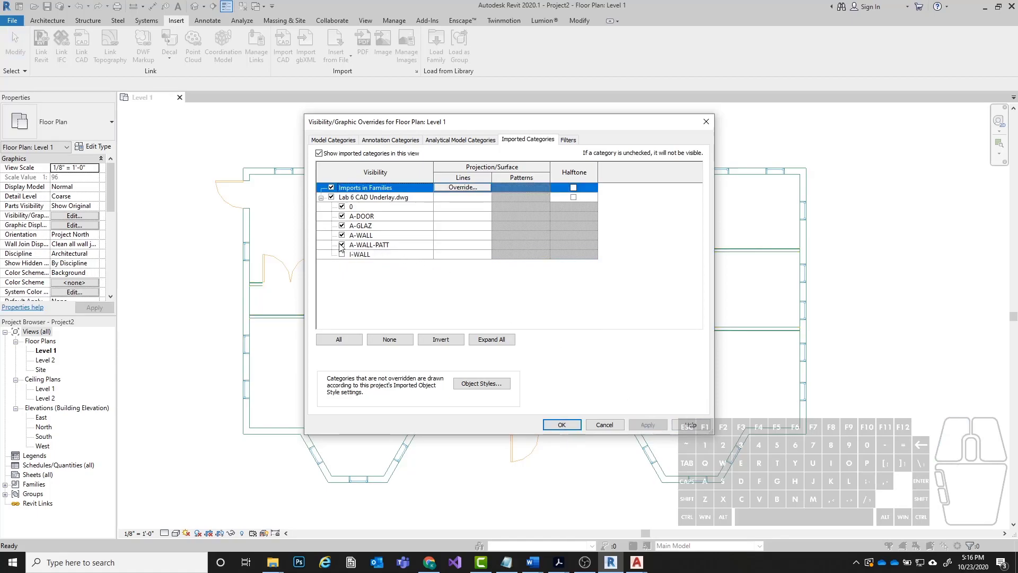
{"action": "left_click", "coordinate": [342, 244]}
{"action": "left_click", "coordinate": [647, 425]}
{"action": "left_click", "coordinate": [342, 235]}
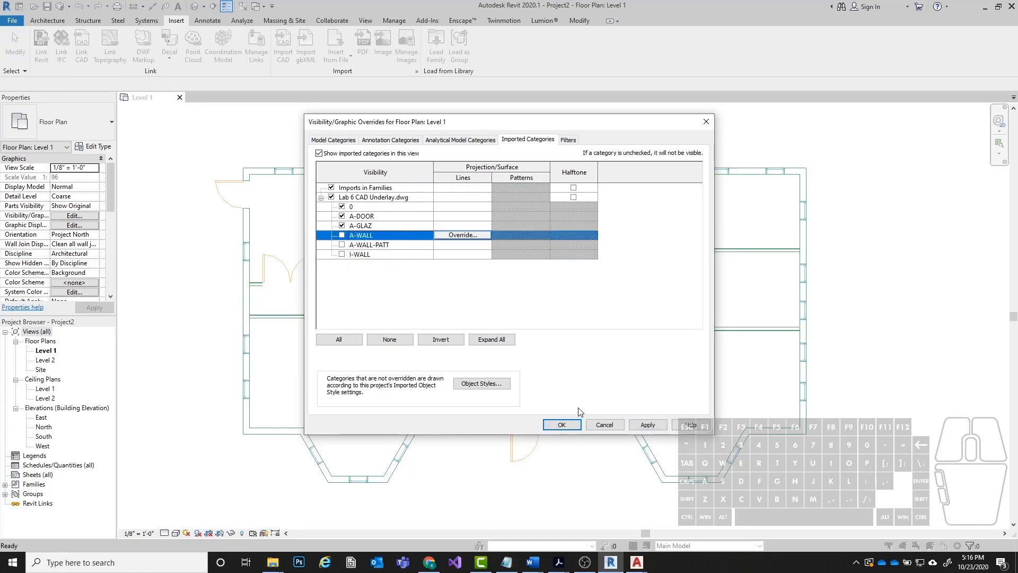
{"action": "left_click", "coordinate": [648, 425]}
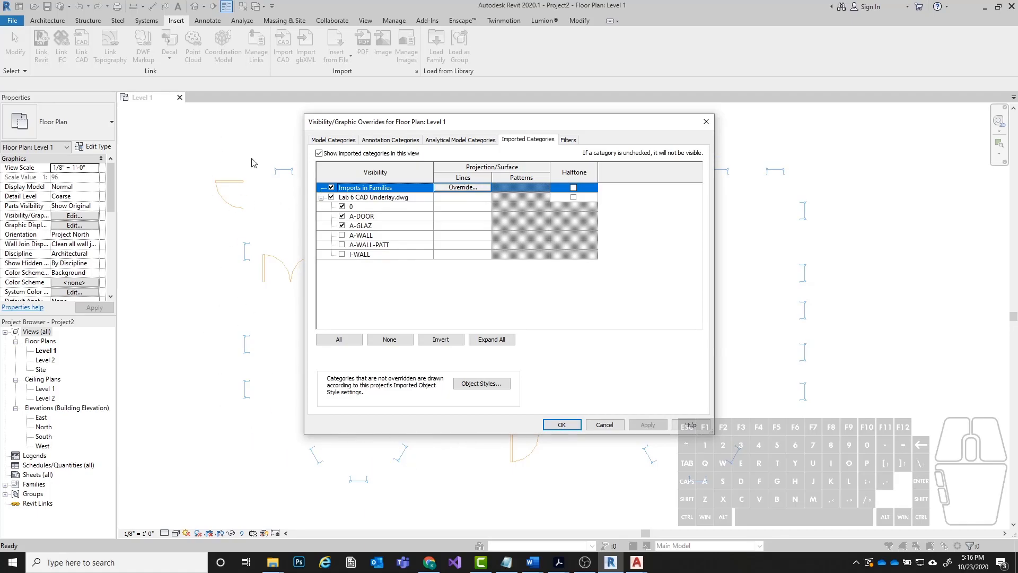
Make the A-WALL, A-WALL-PATT and I-WALL layers of the underlay visible again in the Level 1 plan.
{"action": "left_click", "coordinate": [341, 235]}
{"action": "left_click", "coordinate": [342, 245]}
{"action": "left_click", "coordinate": [341, 254]}
{"action": "left_click", "coordinate": [648, 425]}
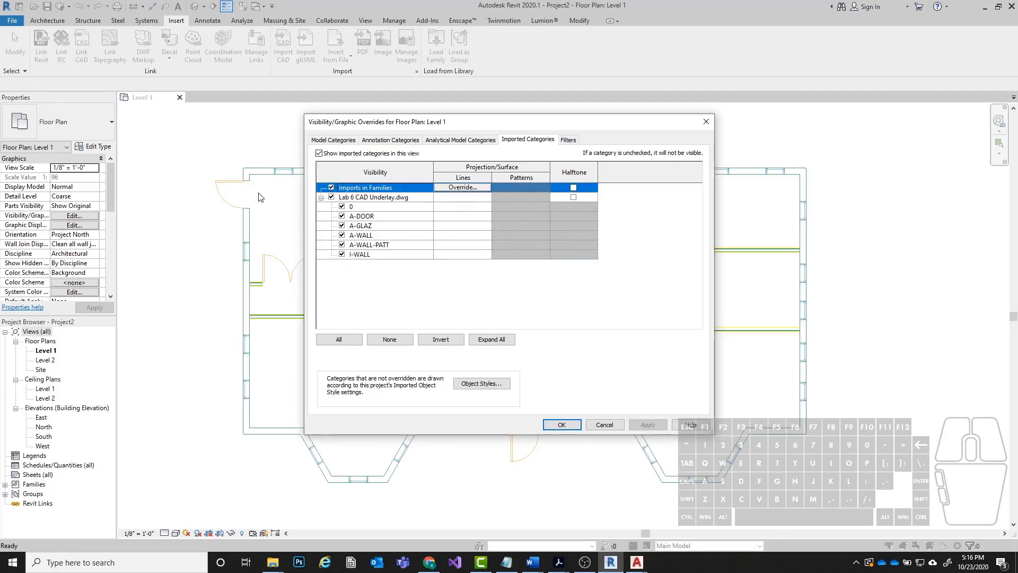
Override the projection line color of Lab 6 CAD Underlay.dwg and all its layers with Red.
{"action": "left_click_drag", "start_coordinate": [492, 128], "coordinate": [568, 117]}
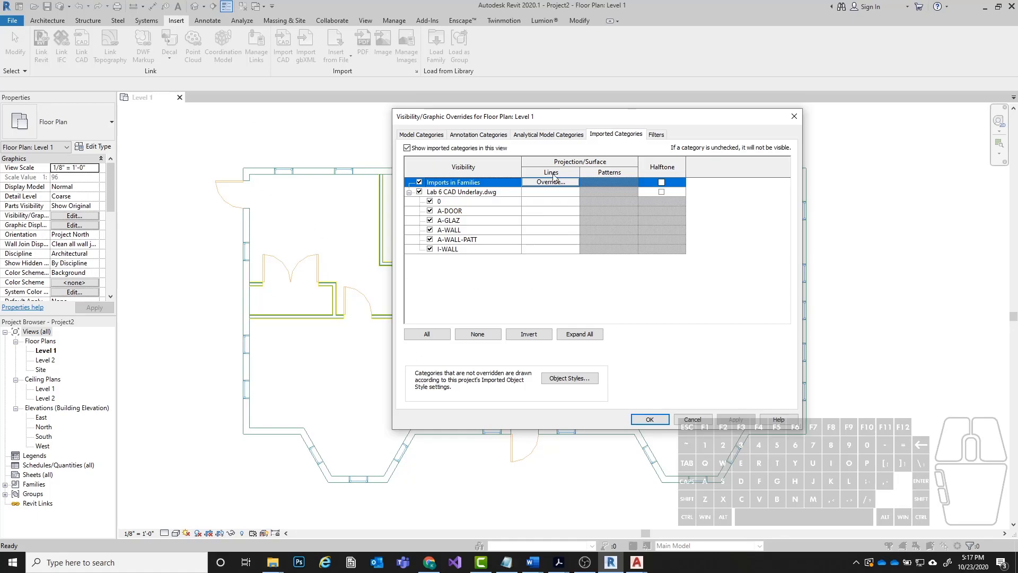
{"action": "left_click", "coordinate": [485, 199]}
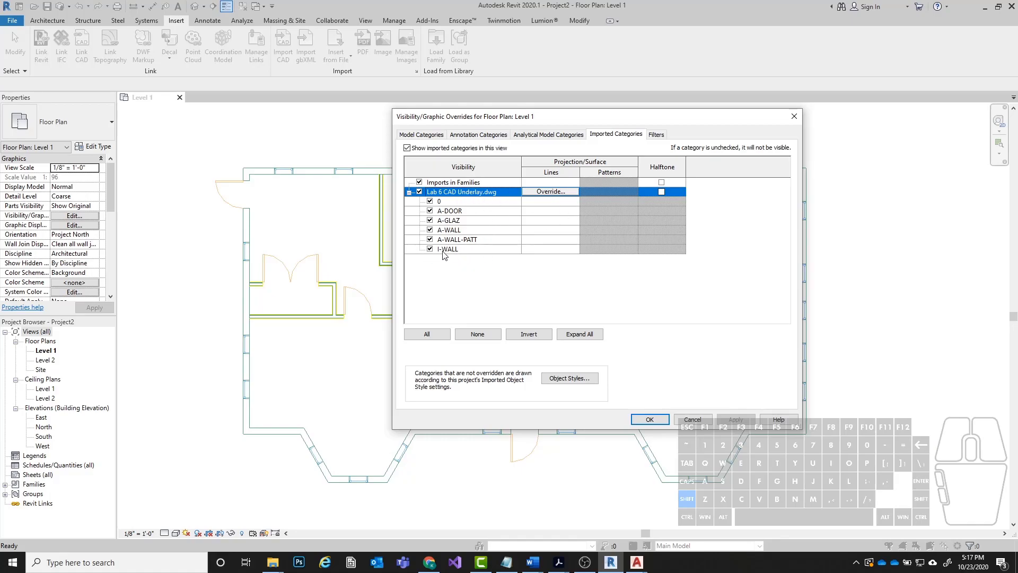
{"action": "left_click", "coordinate": [473, 250], "text": "shift"}
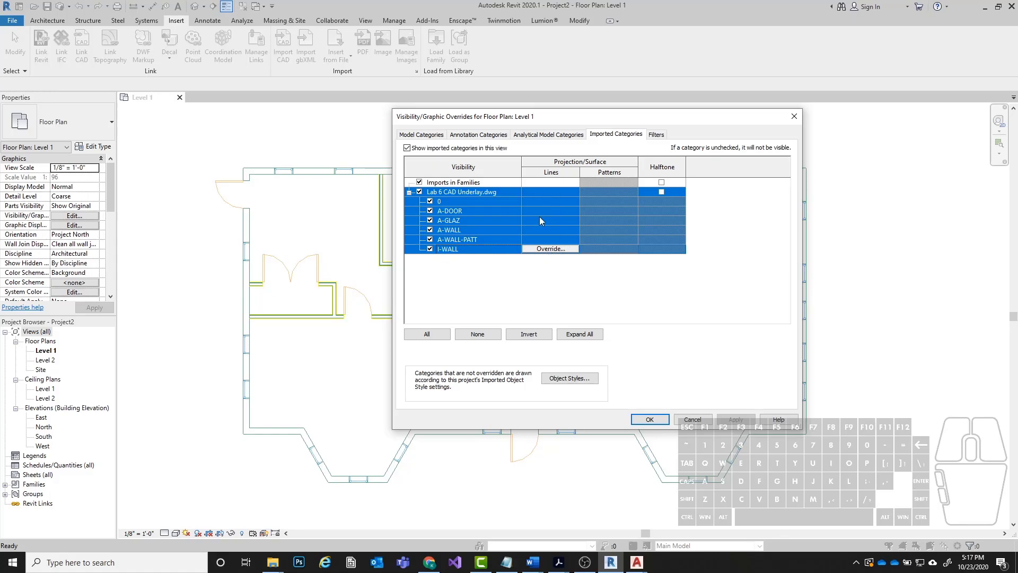
{"action": "left_click", "coordinate": [555, 250]}
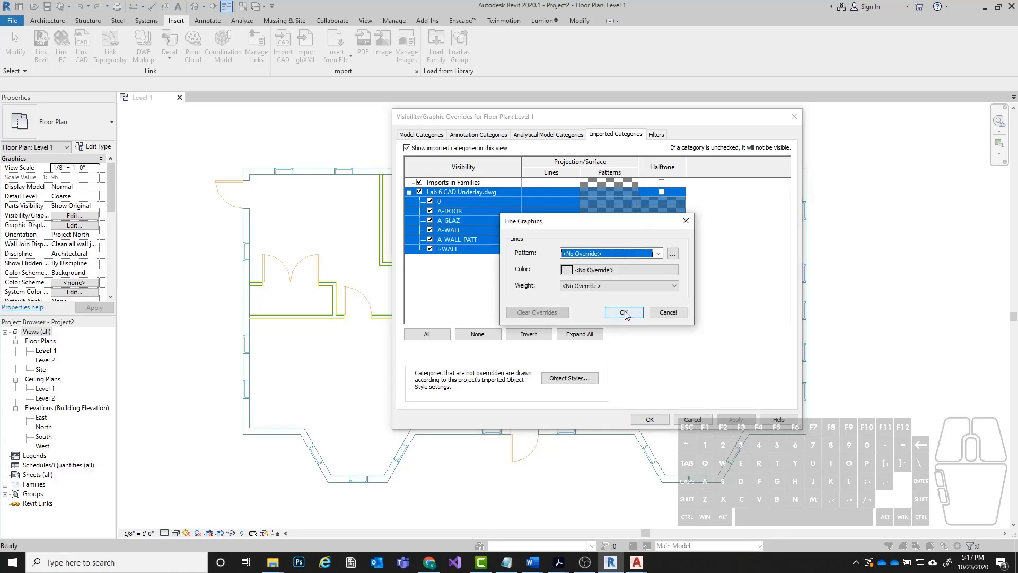
{"action": "left_click_drag", "start_coordinate": [572, 221], "coordinate": [637, 212]}
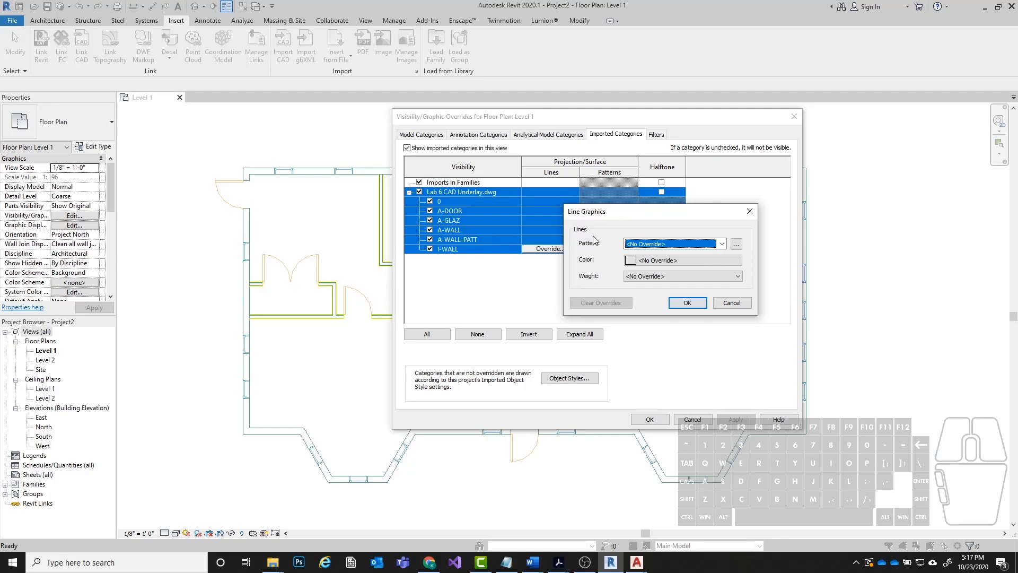
{"action": "left_click", "coordinate": [627, 219]}
{"action": "left_click", "coordinate": [653, 261]}
{"action": "left_click_drag", "start_coordinate": [621, 167], "coordinate": [368, 181]}
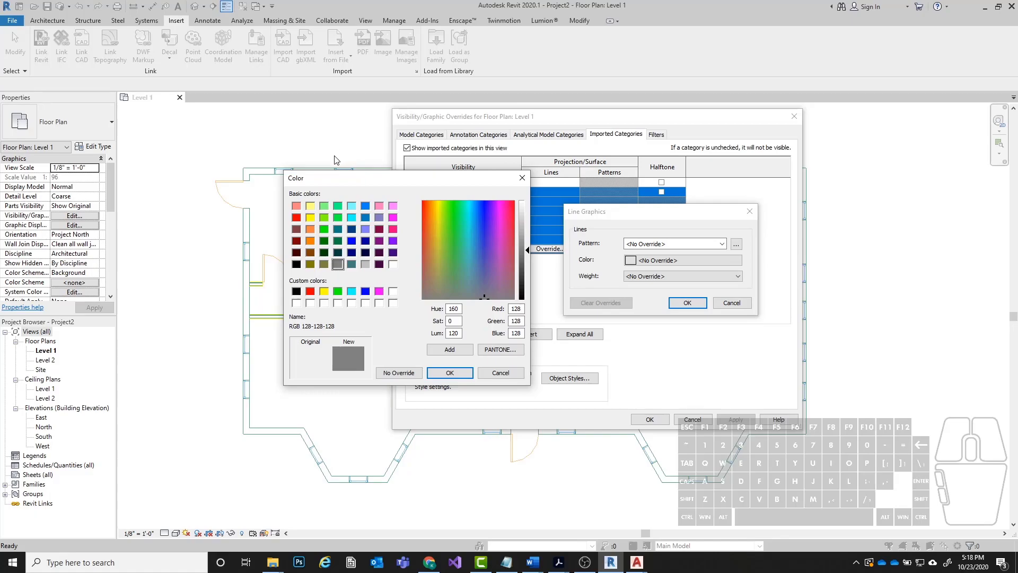
{"action": "left_click", "coordinate": [295, 219]}
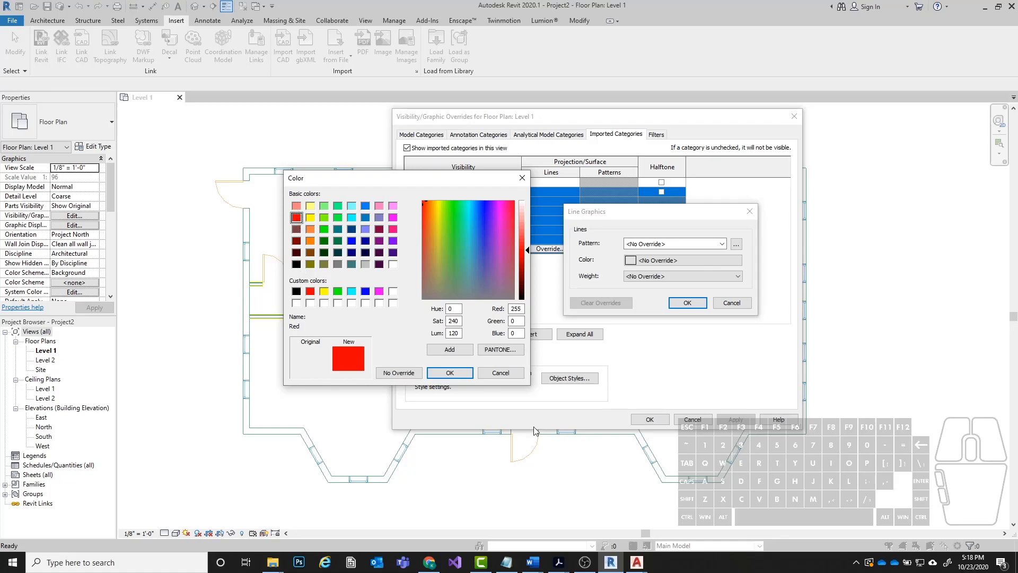
{"action": "left_click", "coordinate": [450, 373]}
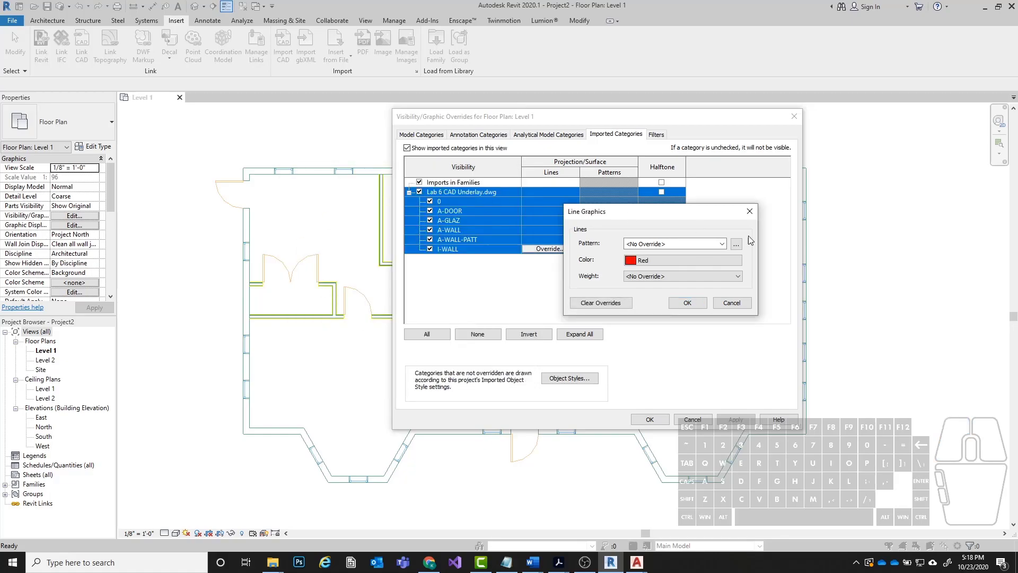
{"action": "left_click", "coordinate": [688, 305]}
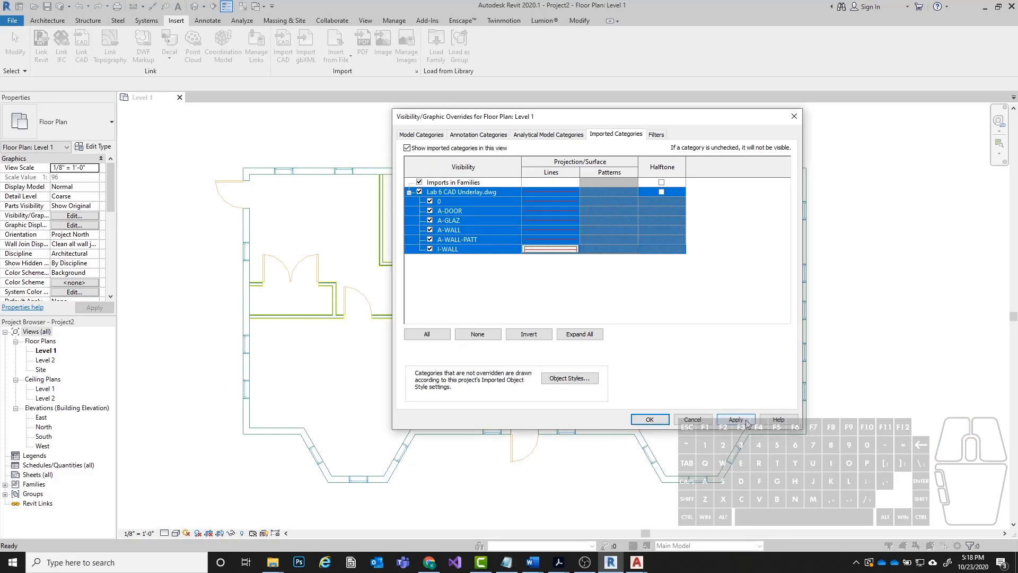
Apply the imported category overrides to the Level 1 plan, close the settings and inspect the underlay.
{"action": "left_click", "coordinate": [745, 423]}
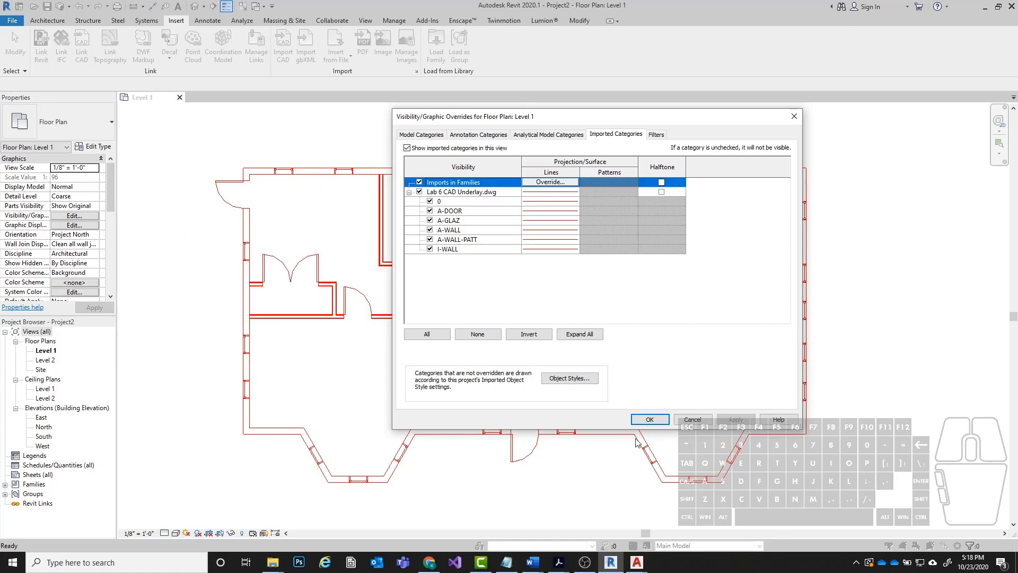
{"action": "left_click", "coordinate": [651, 419]}
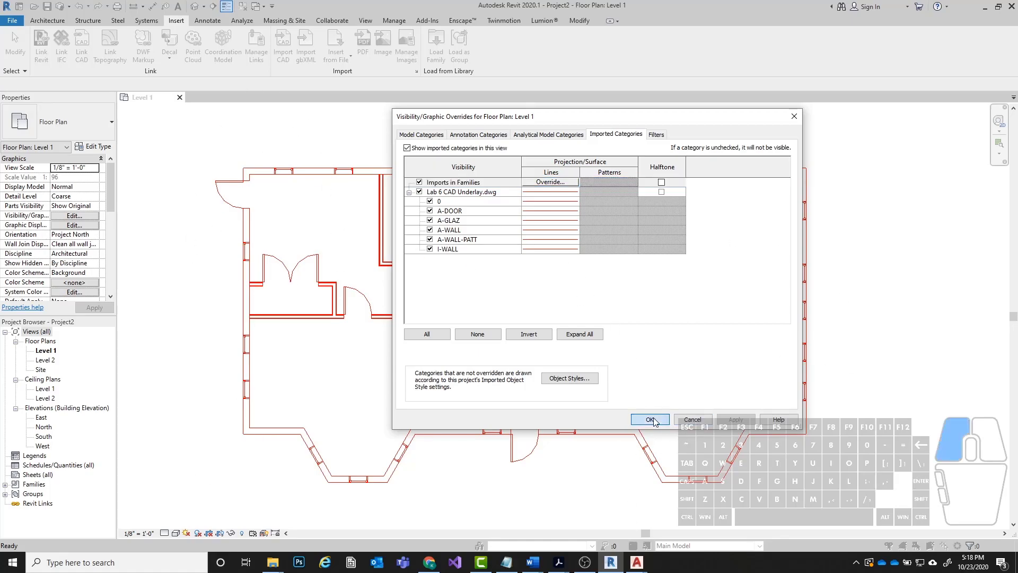
{"action": "key", "text": "Escape"}
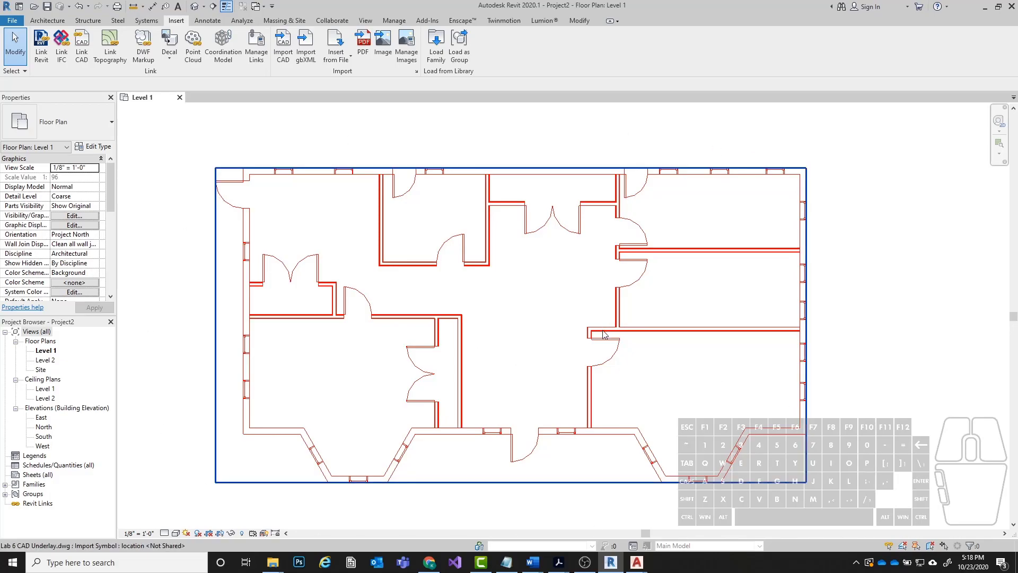
{"action": "left_click", "coordinate": [888, 371]}
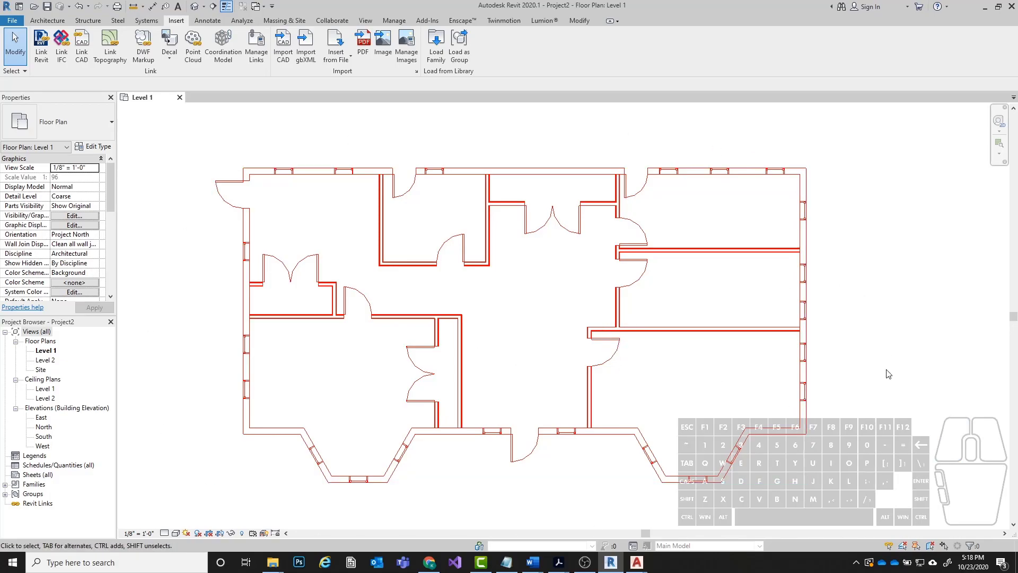
{"action": "middle_click_drag", "start_coordinate": [313, 295], "coordinate": [358, 294]}
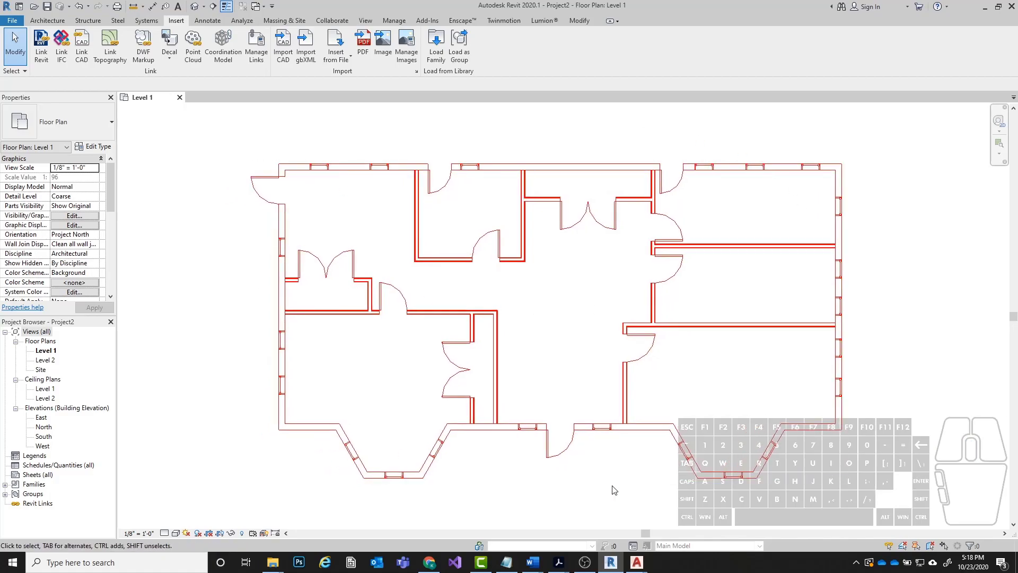
{"action": "middle_click_drag", "start_coordinate": [901, 408], "coordinate": [866, 412]}
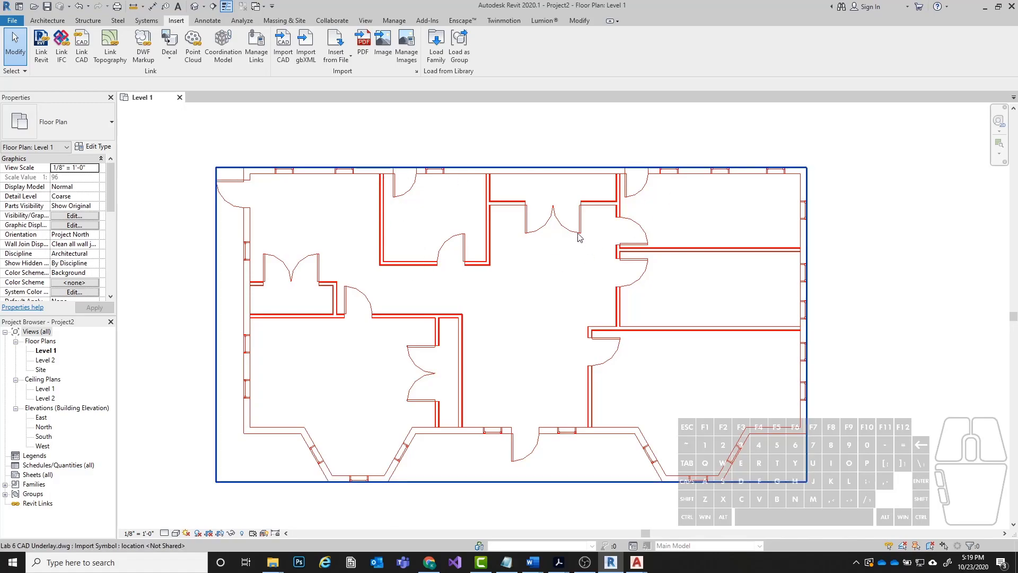
Override the underlay's graphics in this view by element and apply Halftone to it.
{"action": "left_click", "coordinate": [479, 267]}
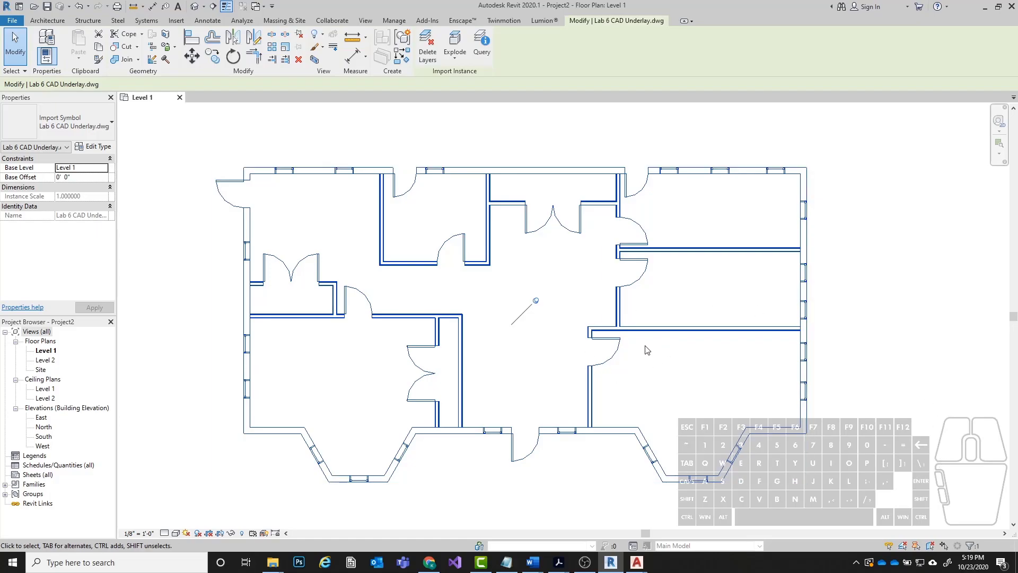
{"action": "right_click", "coordinate": [489, 252]}
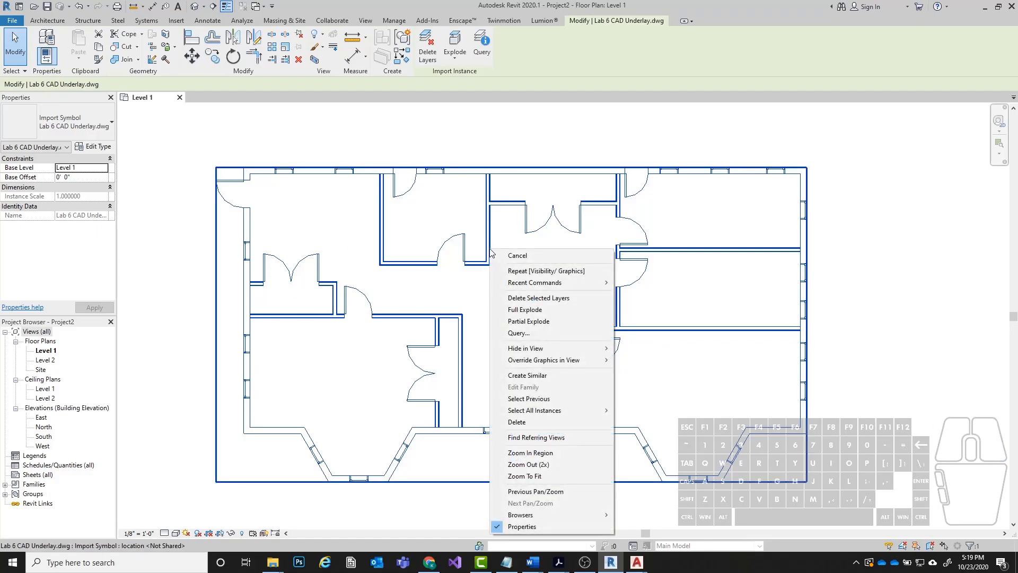
{"action": "mouse_move", "coordinate": [530, 366]}
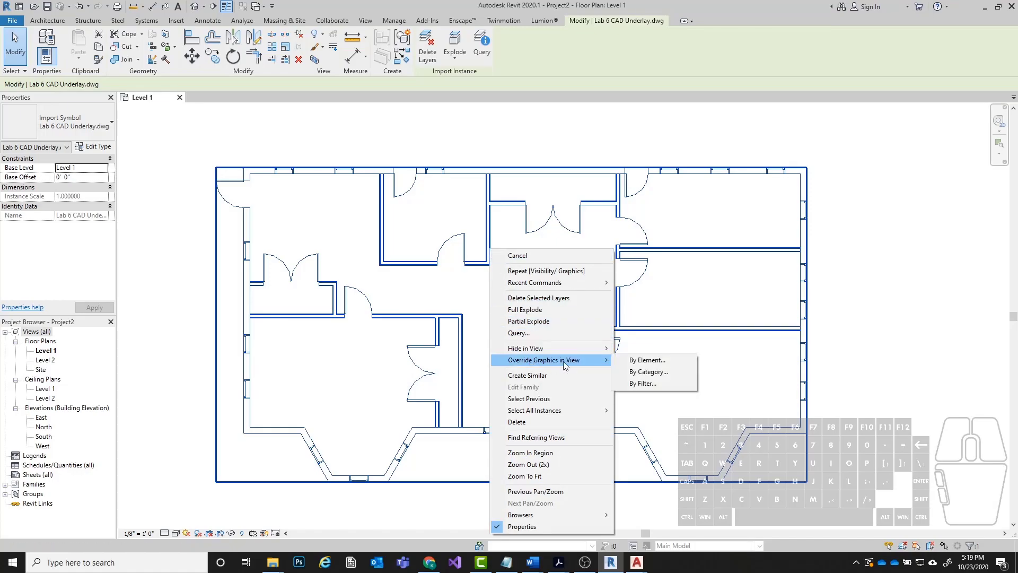
{"action": "left_click", "coordinate": [640, 363]}
{"action": "mouse_move", "coordinate": [490, 220]}
{"action": "left_mouse_down"}
{"action": "mouse_move", "coordinate": [618, 186]}
{"action": "mouse_move", "coordinate": [676, 142]}
{"action": "mouse_move", "coordinate": [668, 160]}
{"action": "mouse_move", "coordinate": [557, 187]}
{"action": "mouse_move", "coordinate": [504, 214]}
{"action": "left_mouse_up"}
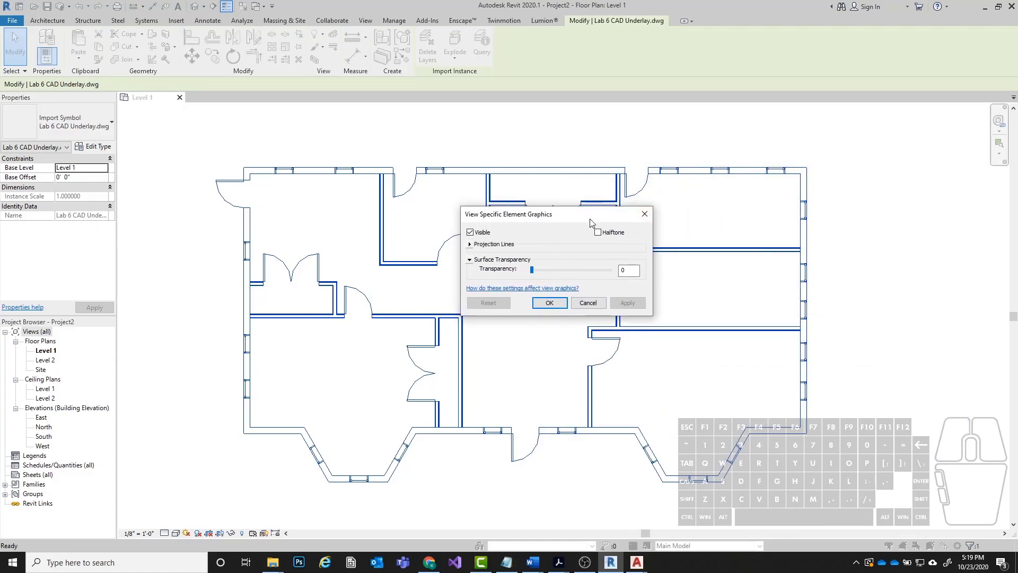
{"action": "left_click", "coordinate": [597, 232]}
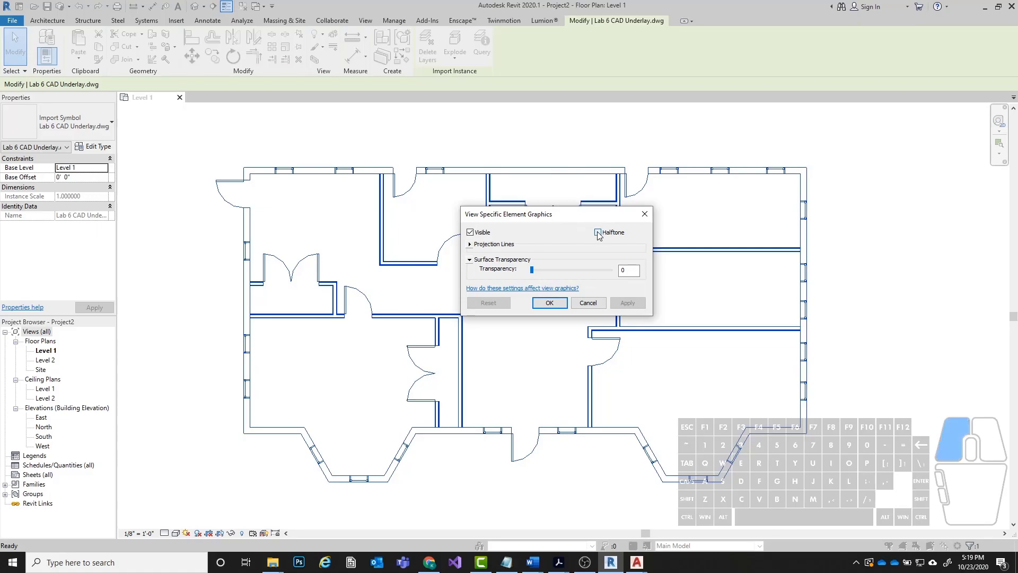
{"action": "left_click_drag", "start_coordinate": [558, 215], "coordinate": [554, 209]}
{"action": "left_click", "coordinate": [624, 297]}
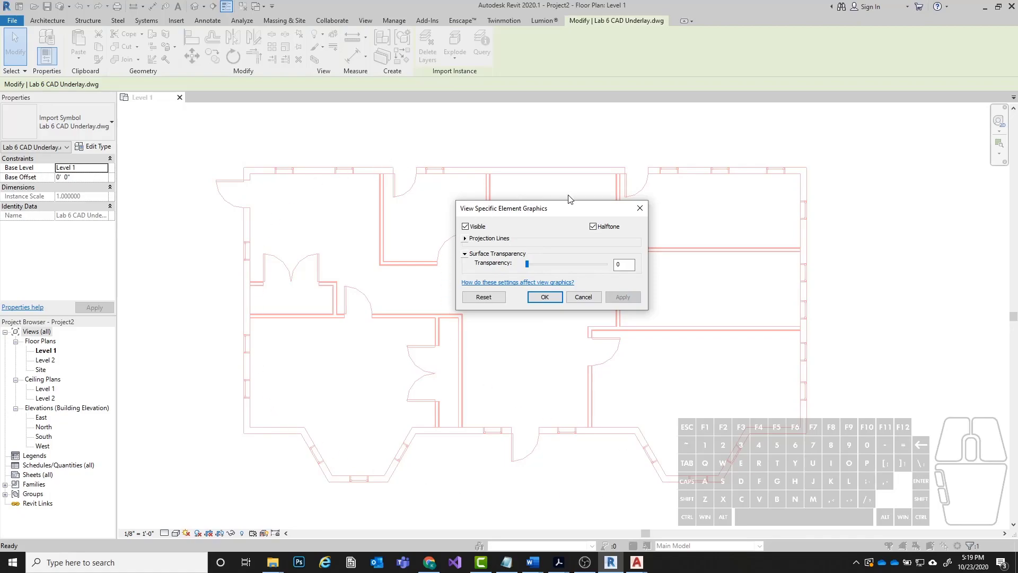
Review the projection line options of the underlay's element override, confirm the override and deselect the underlay.
{"action": "left_click", "coordinate": [465, 239]}
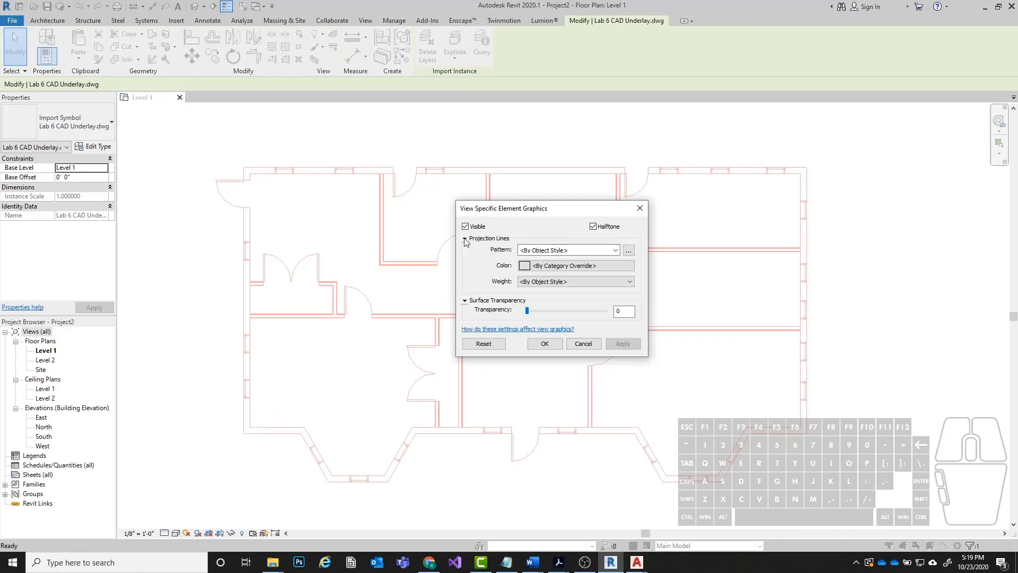
{"action": "left_click", "coordinate": [464, 300]}
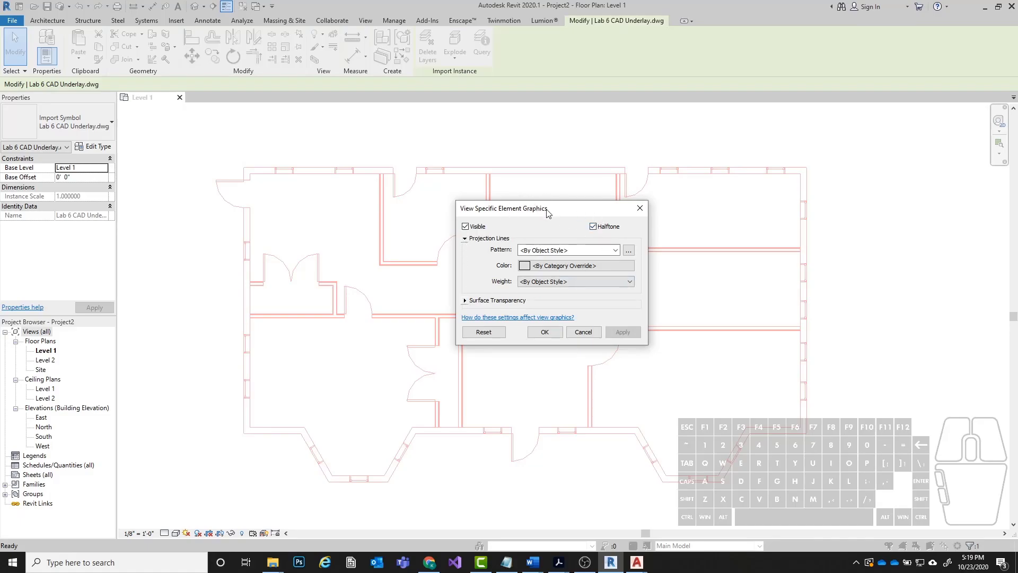
{"action": "left_click_drag", "start_coordinate": [547, 213], "coordinate": [551, 212]}
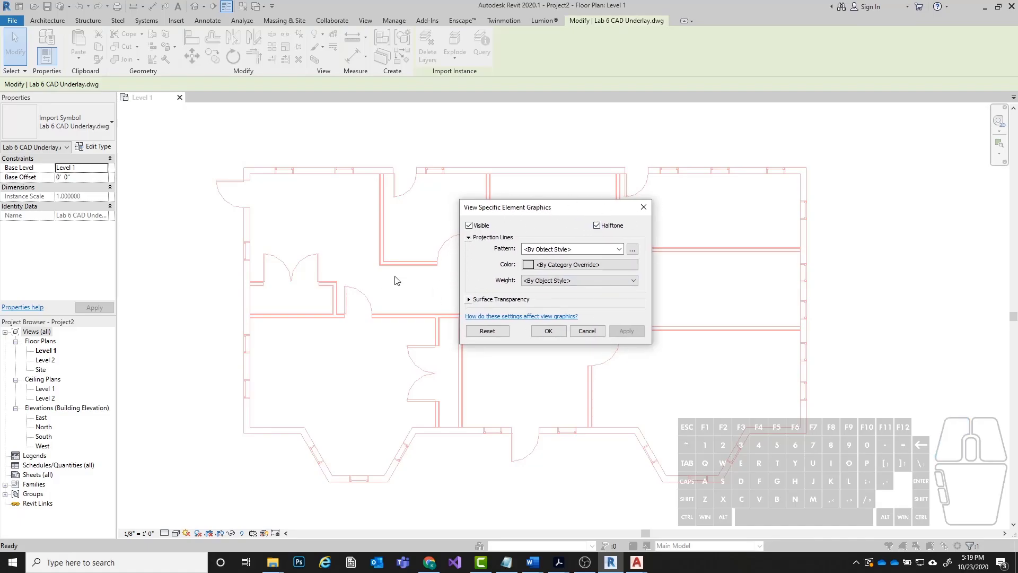
{"action": "left_click", "coordinate": [548, 332]}
{"action": "left_click", "coordinate": [859, 342]}
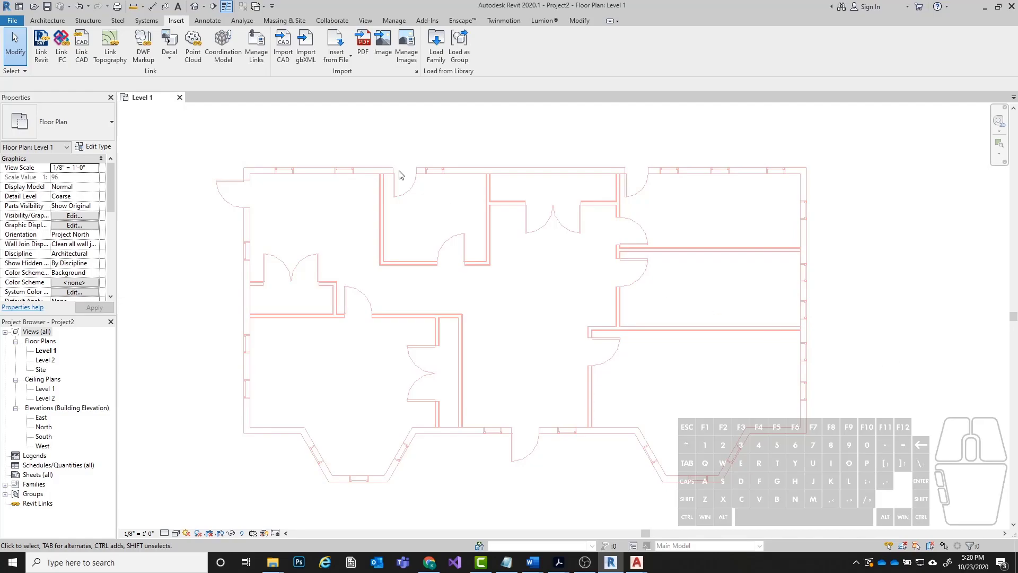
{"action": "middle_click_drag", "start_coordinate": [904, 342], "coordinate": [896, 344]}
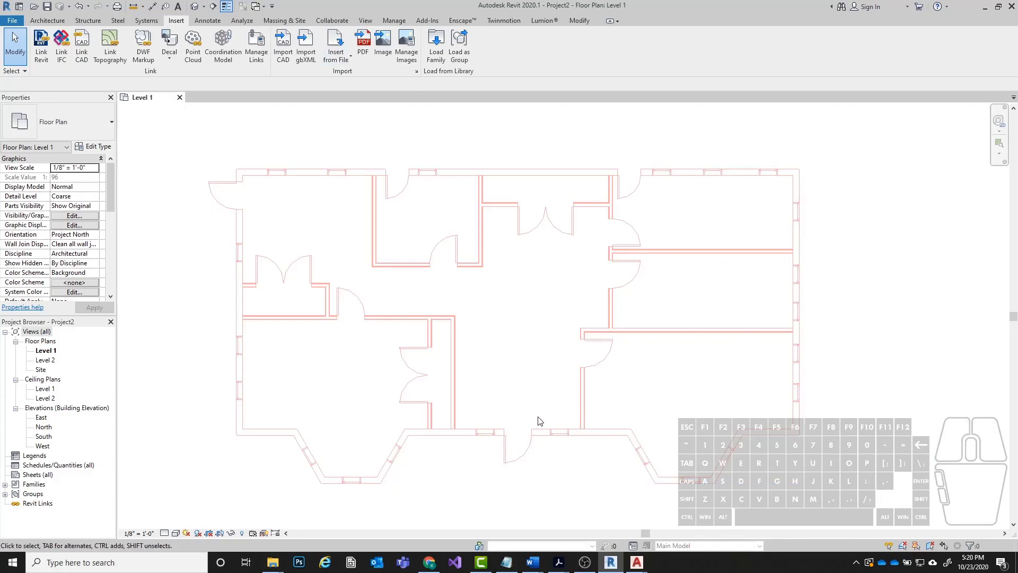
Select the floor plan underlay, unpin it and pin it back in place.
{"action": "left_click", "coordinate": [545, 432]}
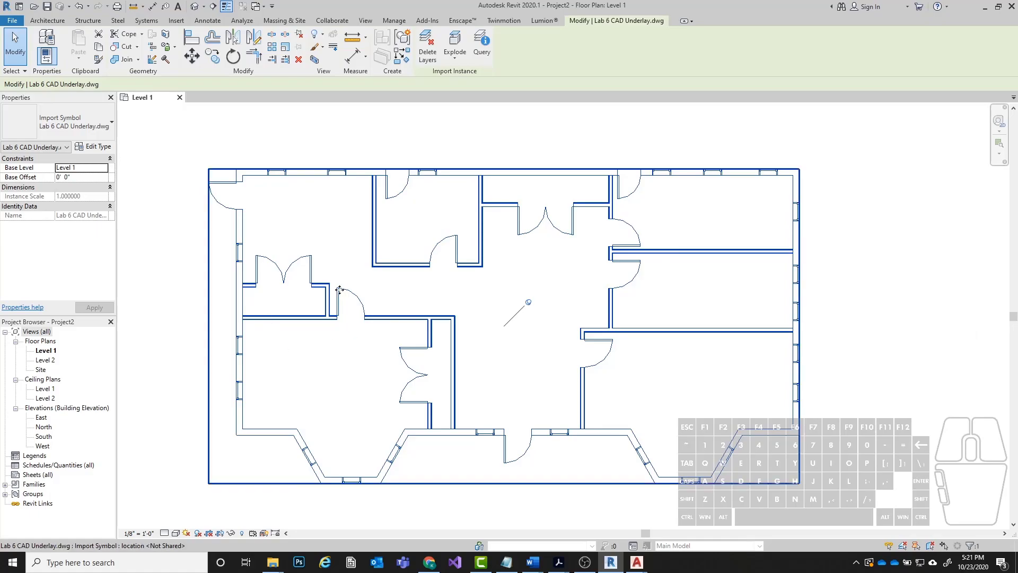
{"action": "left_click", "coordinate": [530, 304]}
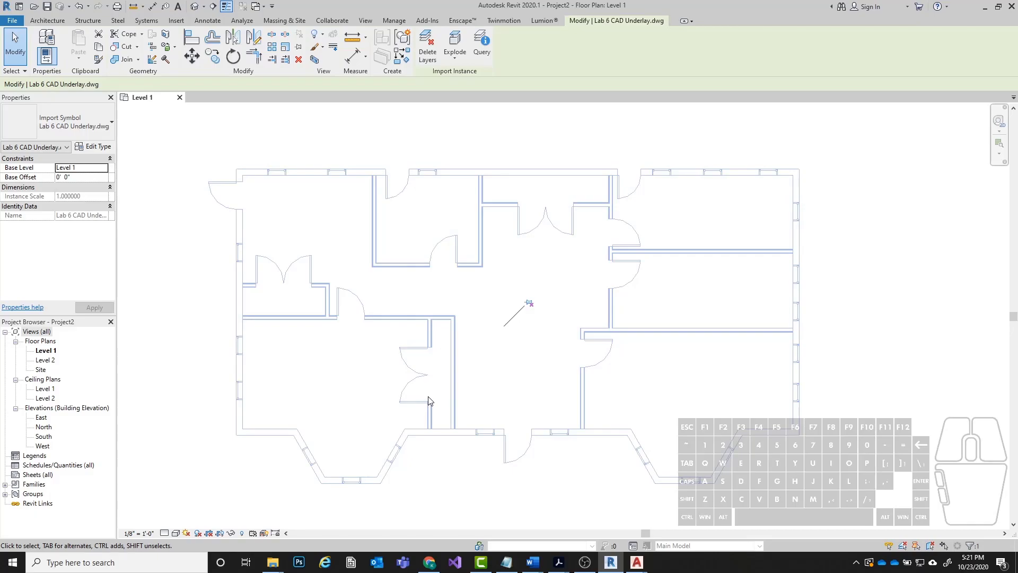
{"action": "left_click", "coordinate": [530, 303]}
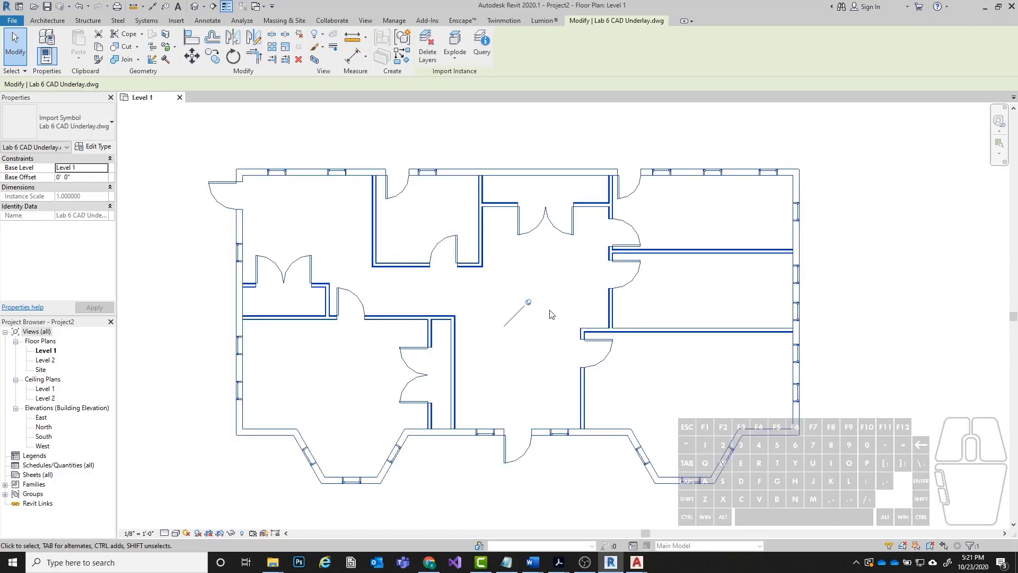
Try to move the pinned underlay by its upper exterior wall.
{"action": "left_click", "coordinate": [492, 160]}
{"action": "left_click", "coordinate": [484, 174]}
{"action": "left_click_drag", "start_coordinate": [495, 170], "coordinate": [569, 269]}
{"action": "left_click_drag", "start_coordinate": [551, 170], "coordinate": [325, 263]}
Unpin the underlay, move it by its upper exterior wall, pin it again and deselect it.
{"action": "left_click", "coordinate": [532, 305]}
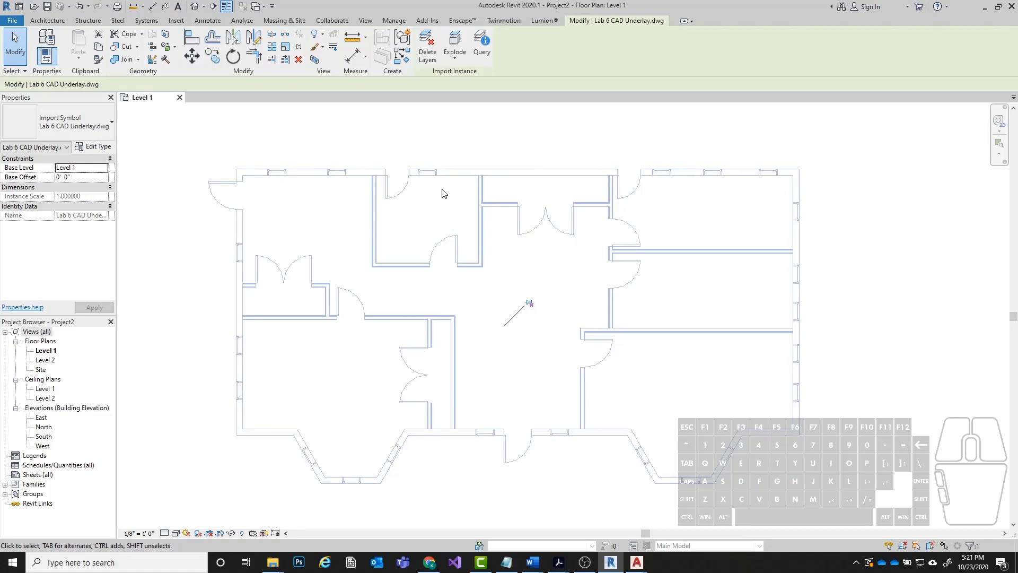
{"action": "mouse_move", "coordinate": [504, 171]}
{"action": "left_mouse_down"}
{"action": "mouse_move", "coordinate": [523, 170]}
{"action": "mouse_move", "coordinate": [530, 325]}
{"action": "mouse_move", "coordinate": [403, 297]}
{"action": "mouse_move", "coordinate": [536, 201]}
{"action": "mouse_move", "coordinate": [537, 192]}
{"action": "mouse_move", "coordinate": [470, 173]}
{"action": "mouse_move", "coordinate": [492, 182]}
{"action": "left_mouse_up"}
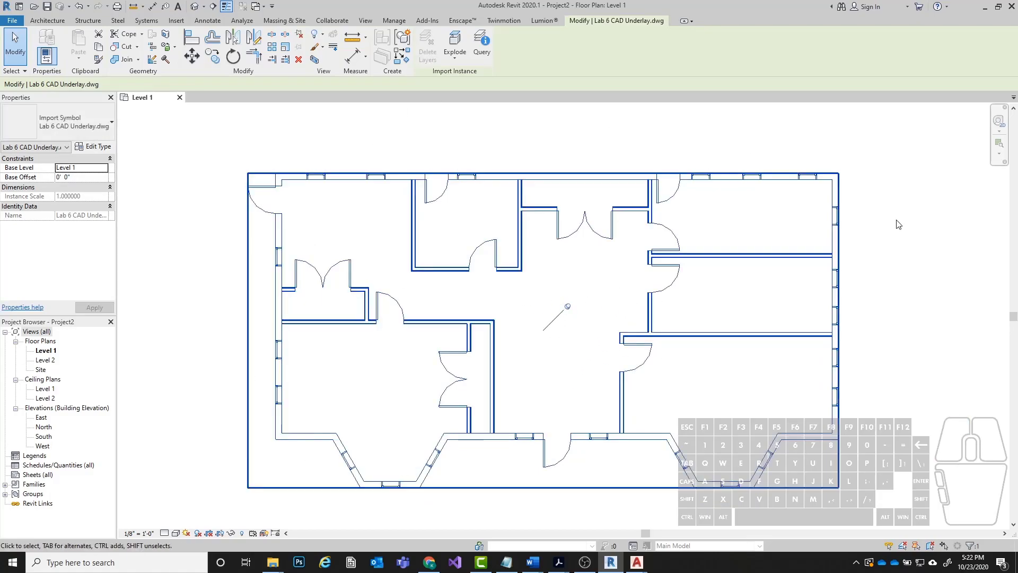
{"action": "left_click", "coordinate": [705, 125]}
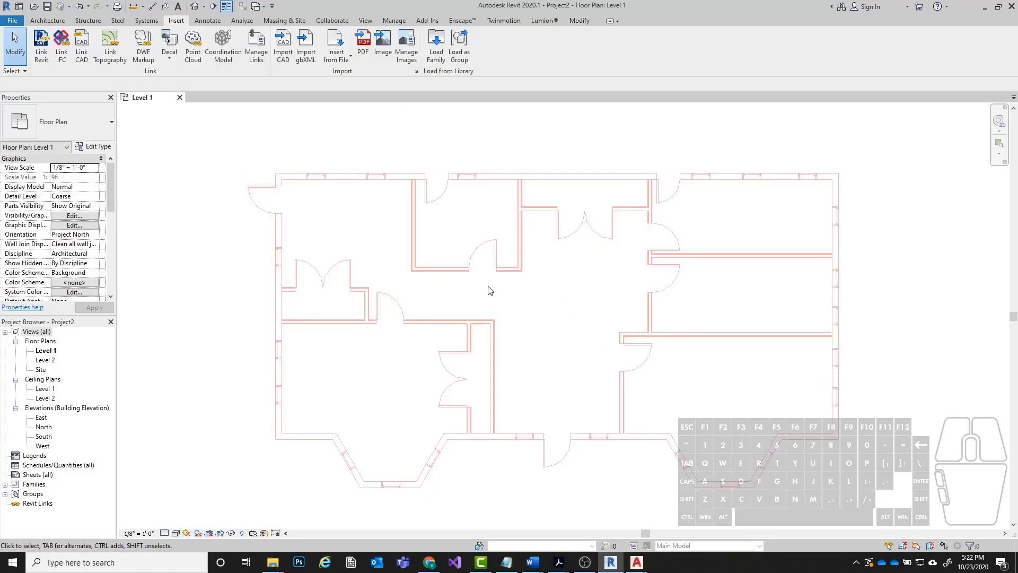
Select the floor plan underlay and unpin it.
{"action": "left_click", "coordinate": [493, 329]}
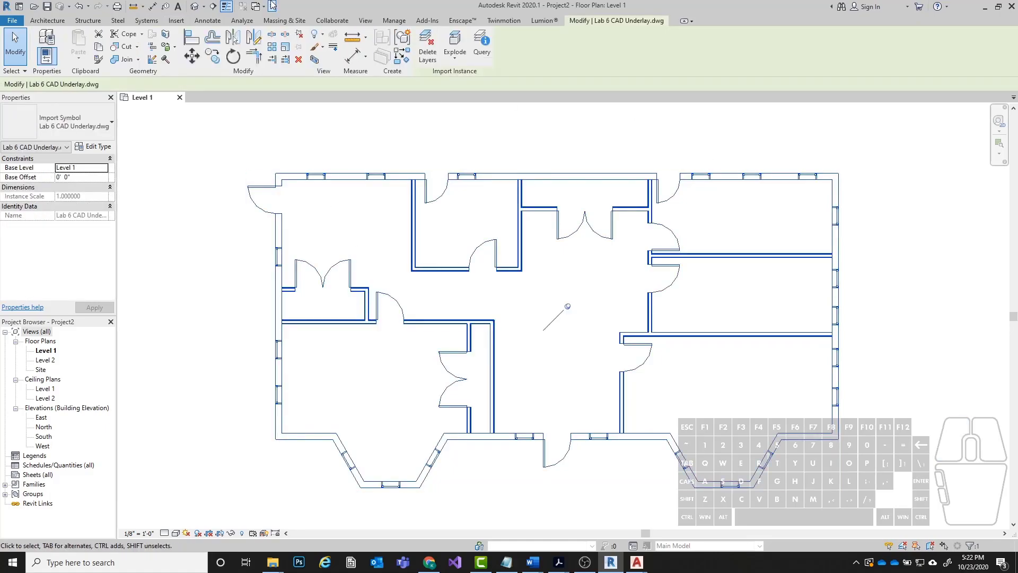
{"action": "left_click", "coordinate": [395, 141]}
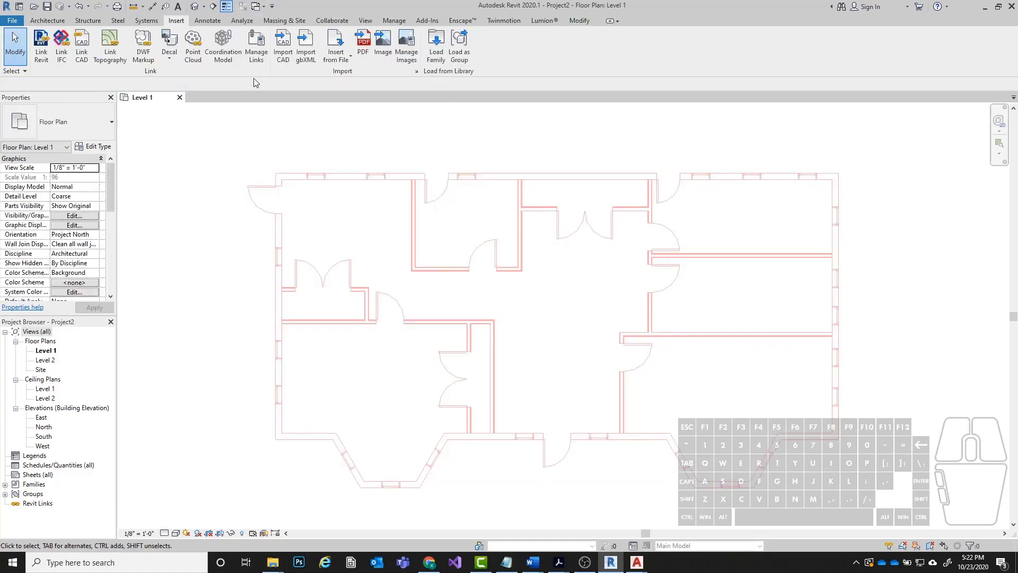
{"action": "left_click", "coordinate": [419, 268]}
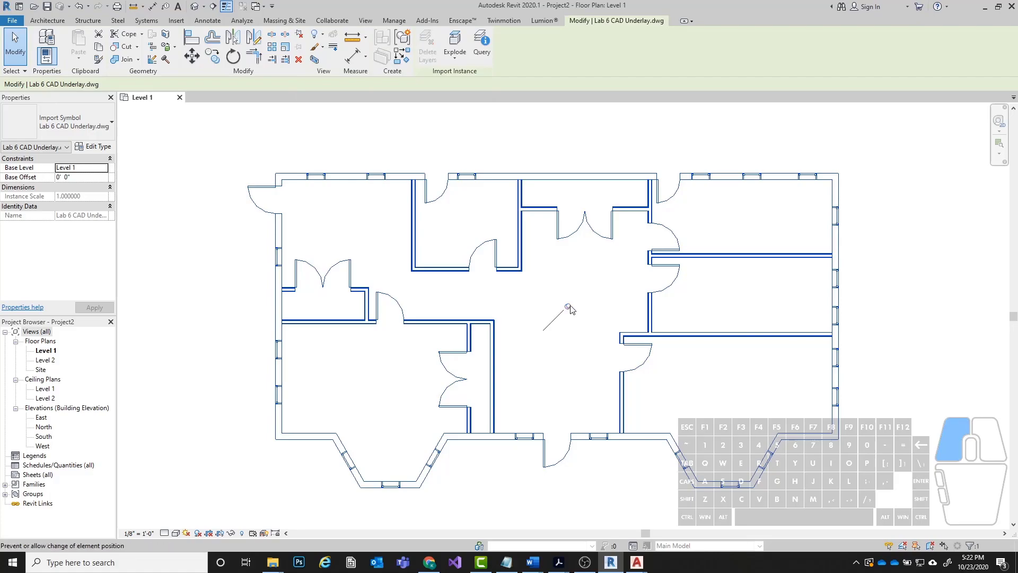
{"action": "left_click", "coordinate": [300, 36]}
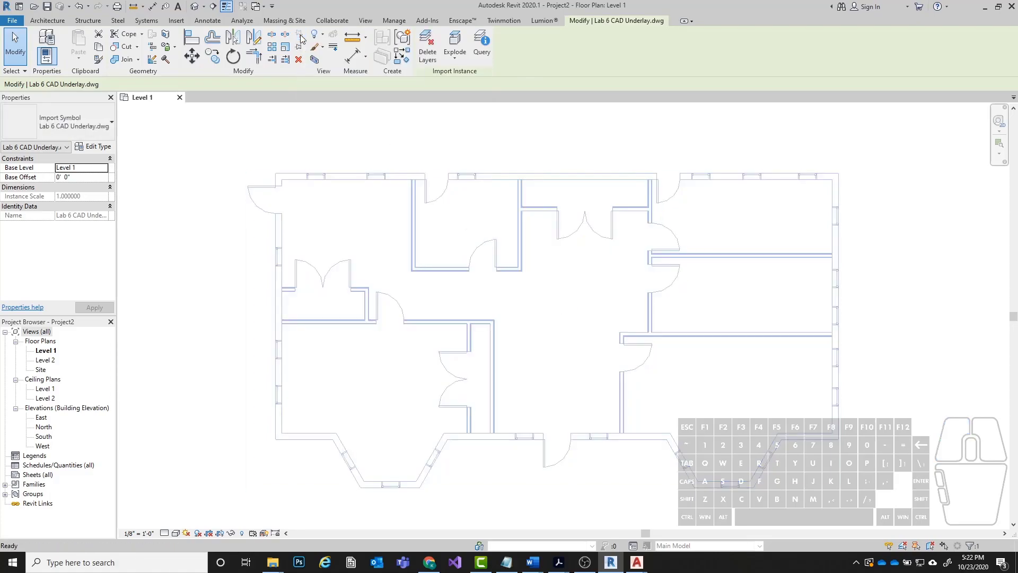
Move the unpinned underlay slightly up and to the left by its upper exterior wall, and pin it in place.
{"action": "left_click", "coordinate": [575, 187]}
{"action": "left_click", "coordinate": [577, 179]}
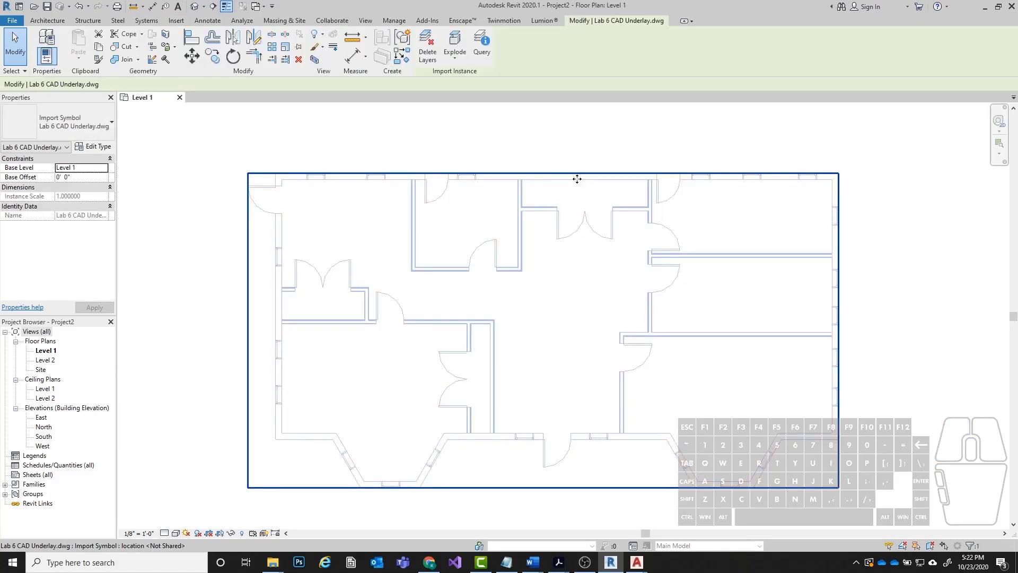
{"action": "left_click_drag", "start_coordinate": [549, 171], "coordinate": [582, 171]}
{"action": "left_click_drag", "start_coordinate": [451, 173], "coordinate": [398, 162]}
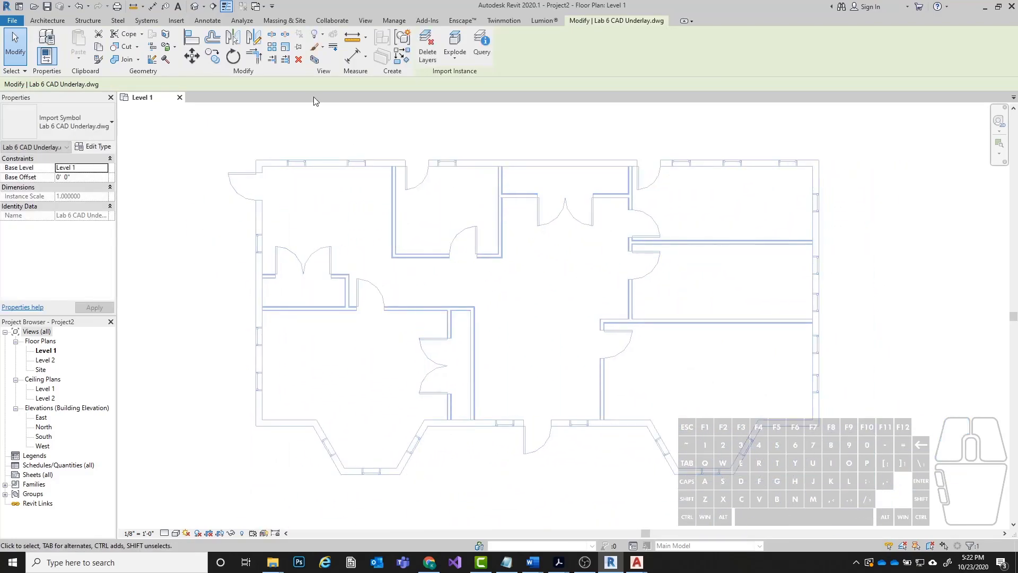
{"action": "left_click", "coordinate": [298, 48]}
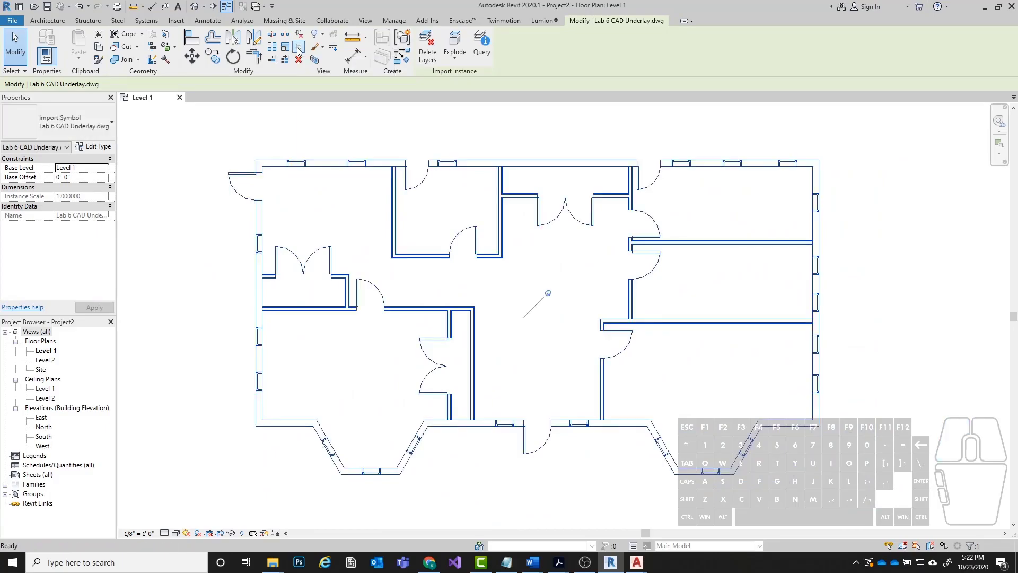
{"action": "left_click", "coordinate": [550, 293]}
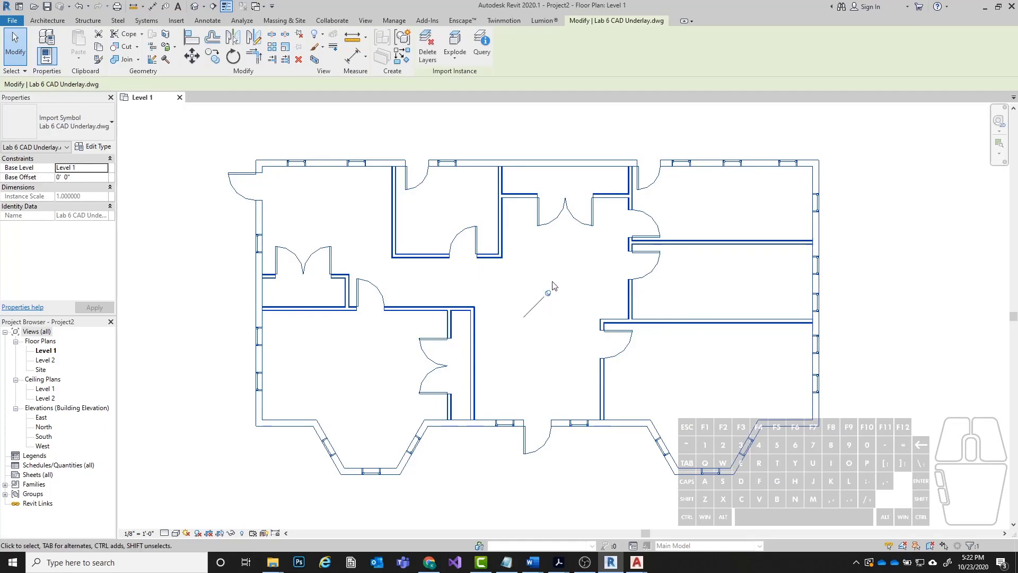
Try to move the pinned underlay by its upper exterior wall and deselect it.
{"action": "left_click", "coordinate": [477, 151]}
{"action": "left_click", "coordinate": [473, 168]}
{"action": "left_click_drag", "start_coordinate": [482, 165], "coordinate": [399, 219]}
{"action": "left_click", "coordinate": [398, 219]}
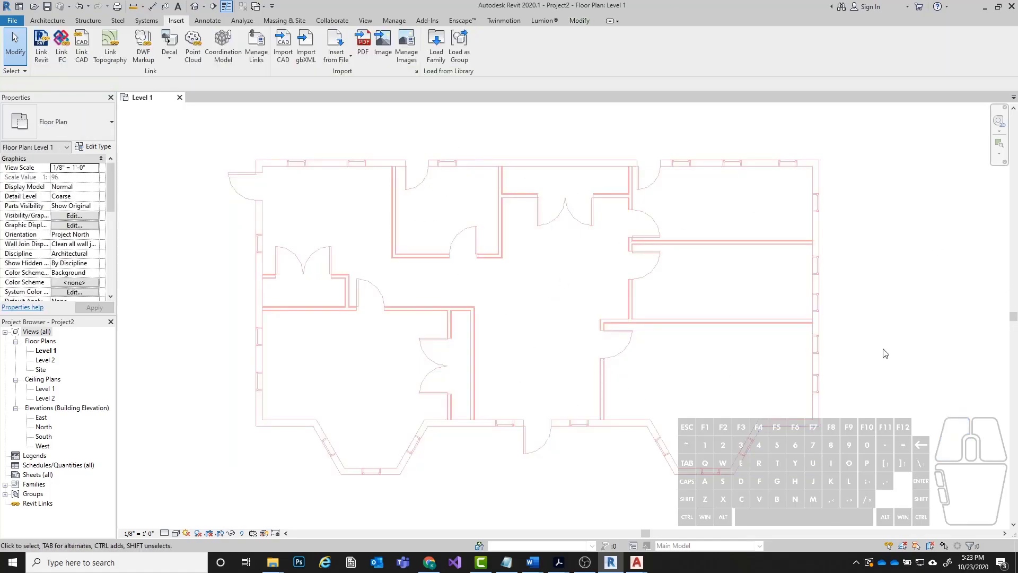
Try to move the pinned underlay by its right-hand exterior wall, reselecting it and clearing the selection.
{"action": "left_click", "coordinate": [820, 345]}
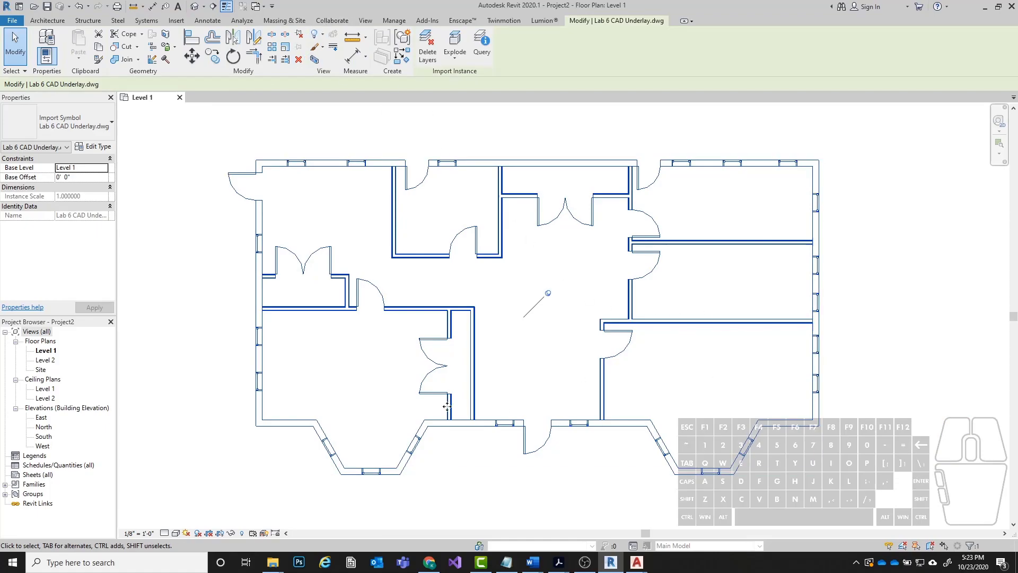
{"action": "left_click", "coordinate": [817, 231]}
{"action": "left_click_drag", "start_coordinate": [813, 220], "coordinate": [764, 280]}
{"action": "left_click", "coordinate": [873, 261]}
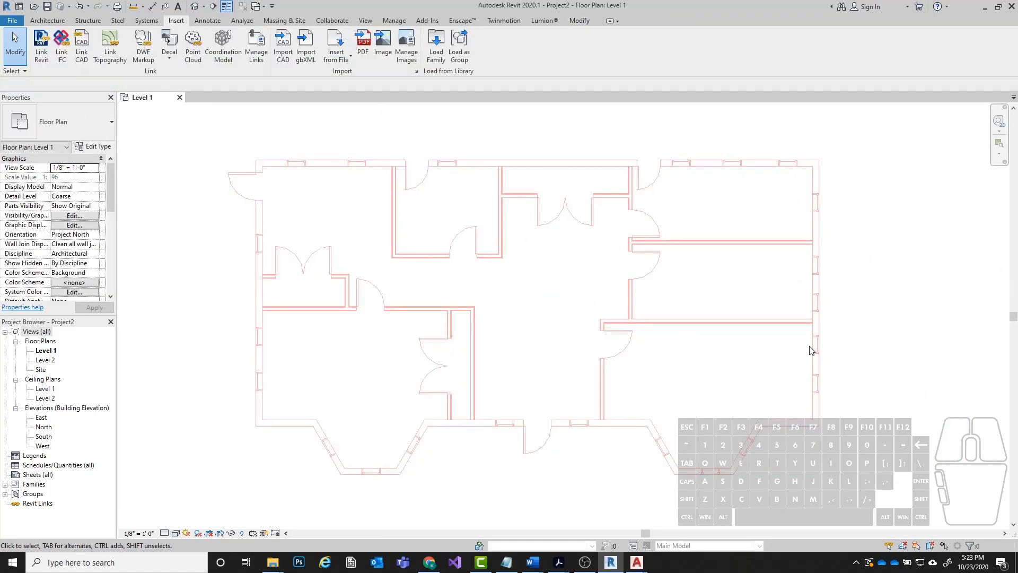
{"action": "left_click", "coordinate": [817, 231]}
{"action": "left_click", "coordinate": [854, 265]}
{"action": "left_click", "coordinate": [393, 191]}
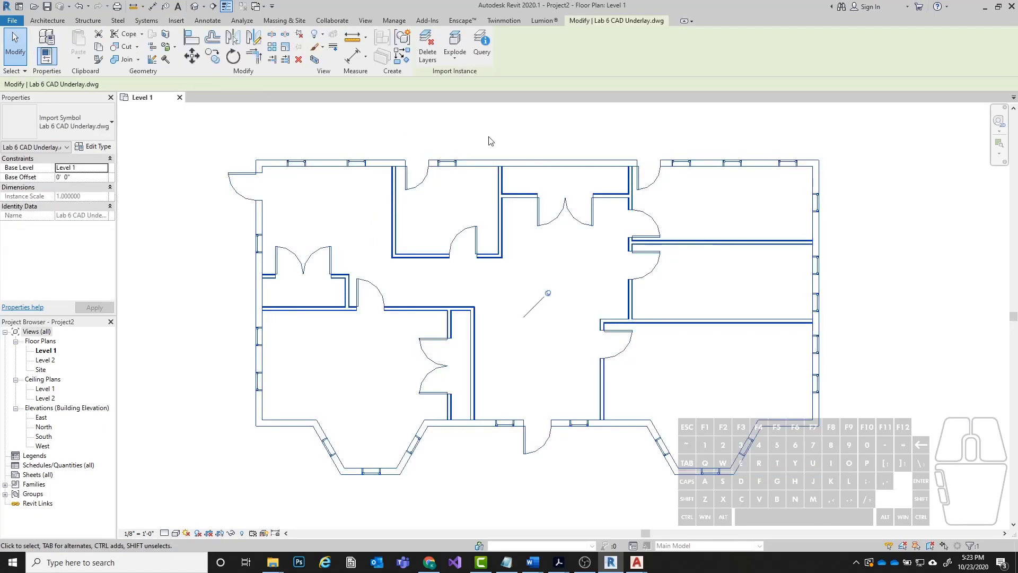
{"action": "left_click", "coordinate": [380, 132]}
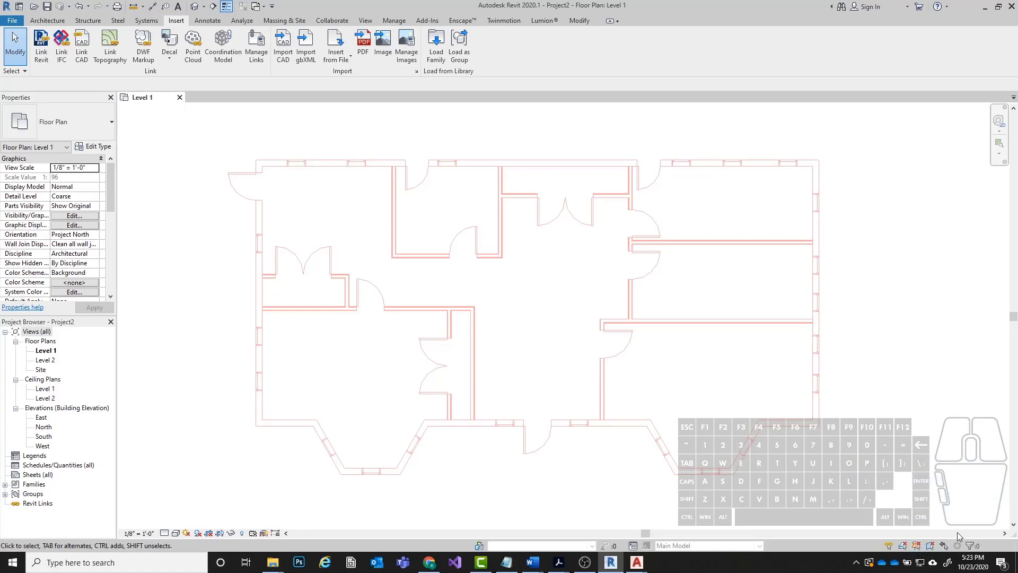
Toggle the selection of pinned elements and try selection windows across the floor plan underlay.
{"action": "left_click", "coordinate": [918, 546]}
{"action": "left_click", "coordinate": [917, 547]}
{"action": "left_click_drag", "start_coordinate": [828, 255], "coordinate": [494, 275]}
{"action": "left_click_drag", "start_coordinate": [309, 148], "coordinate": [452, 187]}
{"action": "middle_click_drag", "start_coordinate": [806, 430], "coordinate": [824, 439]}
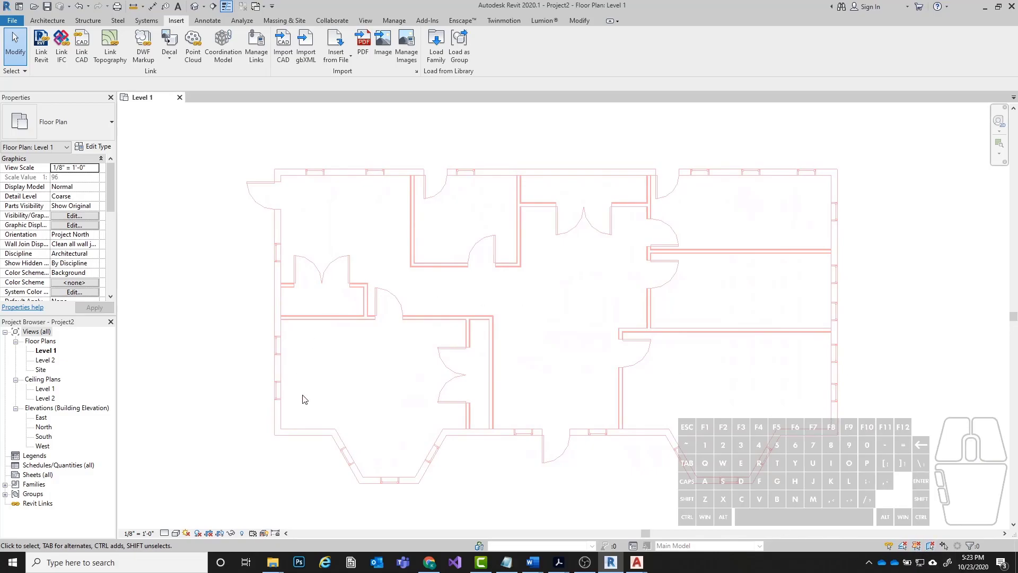
{"action": "left_click_drag", "start_coordinate": [458, 219], "coordinate": [202, 498]}
{"action": "middle_click_drag", "start_coordinate": [599, 359], "coordinate": [621, 350]}
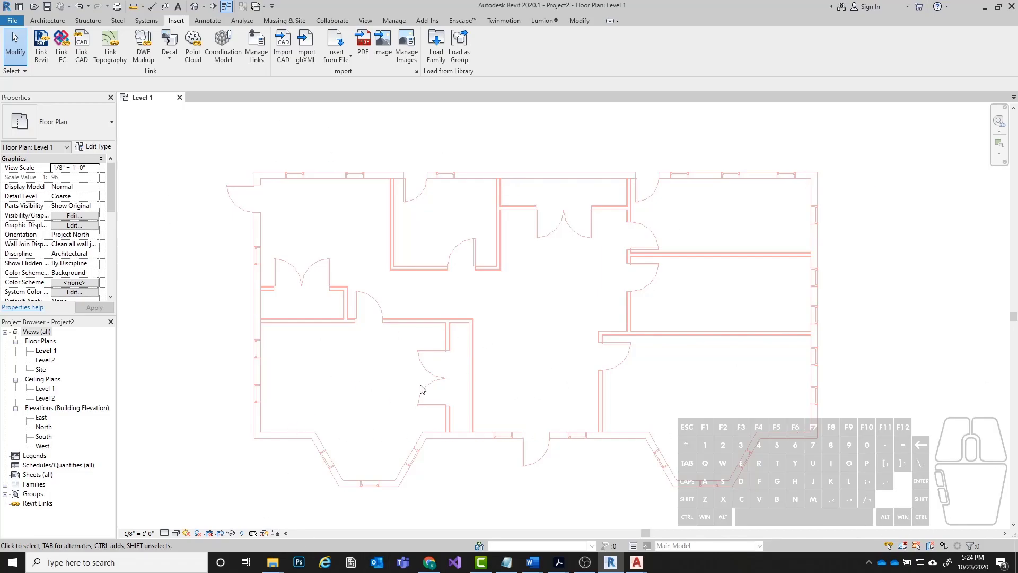
Examine the tools offered in the Architecture, View, Structure, Steel, Systems, Insert and Modify toolsets.
{"action": "scroll", "coordinate": [215, 335], "scroll_direction": "up", "scroll_amount": 6}
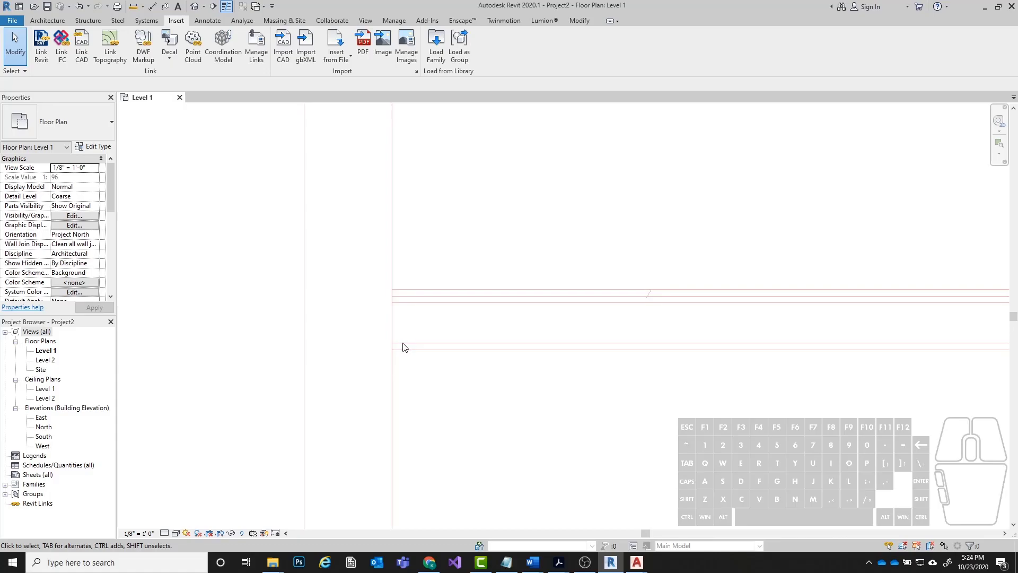
{"action": "left_click", "coordinate": [59, 22]}
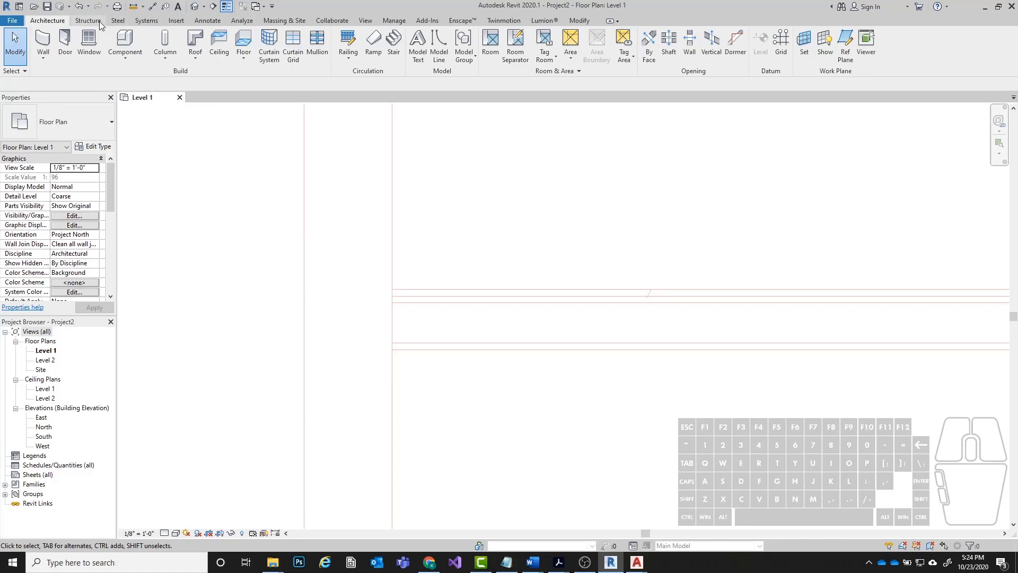
{"action": "left_click", "coordinate": [365, 21]}
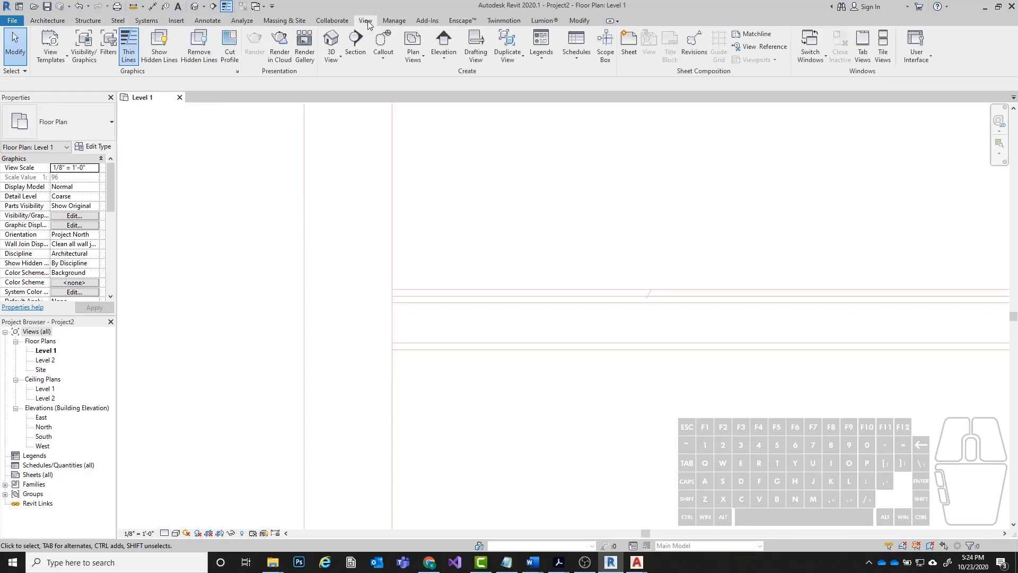
{"action": "left_click", "coordinate": [83, 23]}
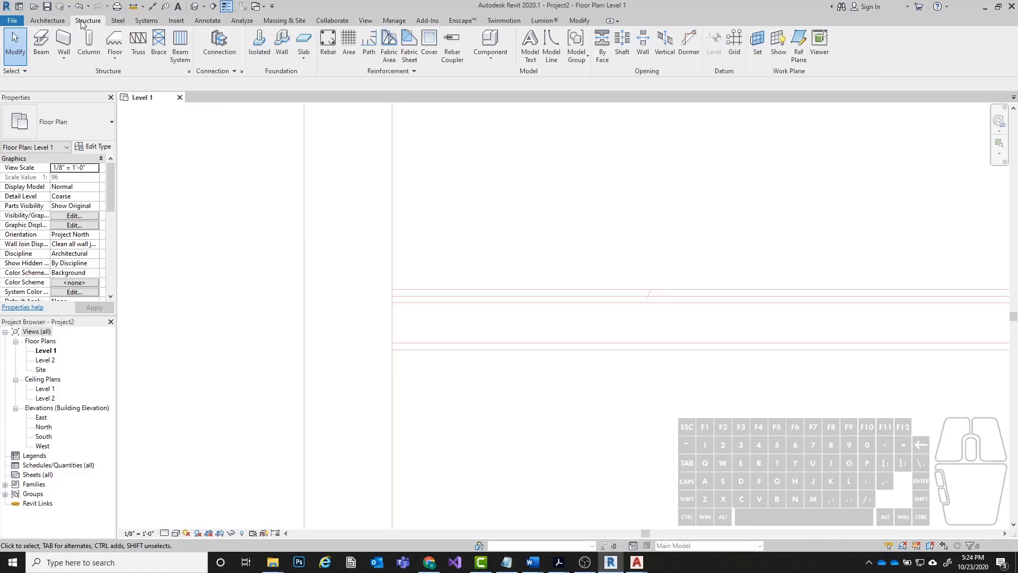
{"action": "left_click", "coordinate": [118, 21]}
{"action": "left_click", "coordinate": [146, 21]}
{"action": "left_click", "coordinate": [174, 24]}
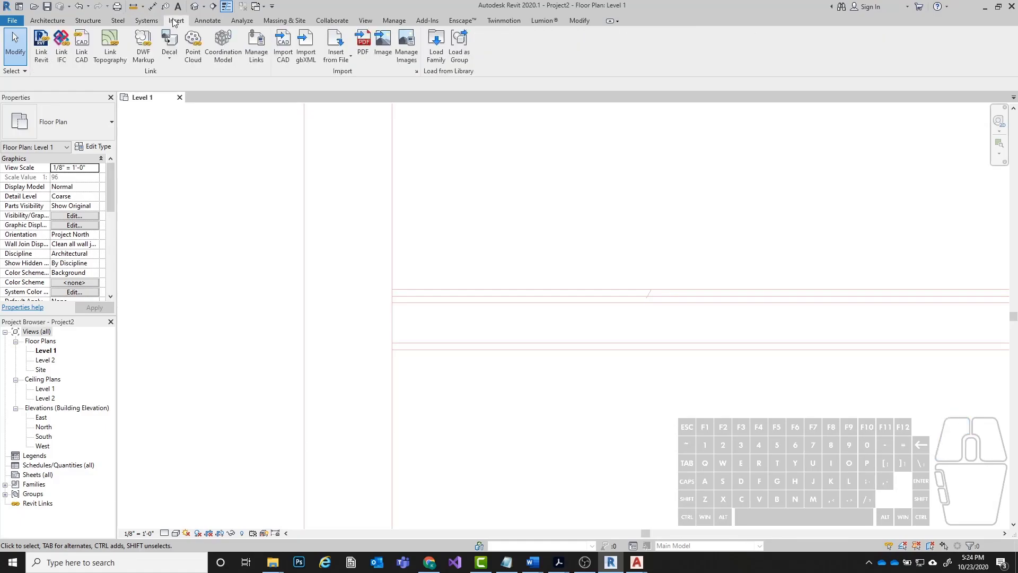
{"action": "left_click", "coordinate": [578, 22]}
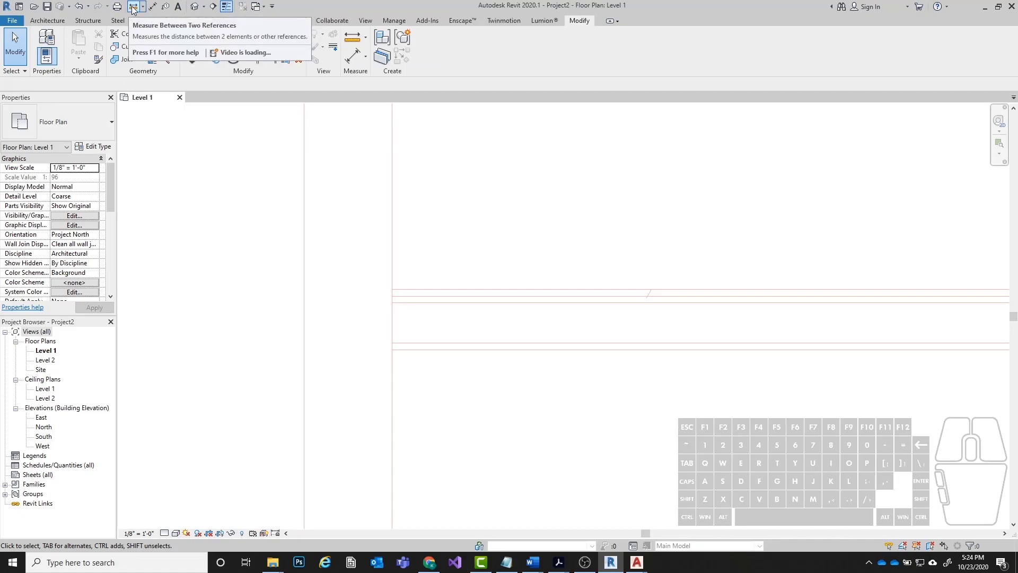
{"action": "left_click", "coordinate": [37, 21]}
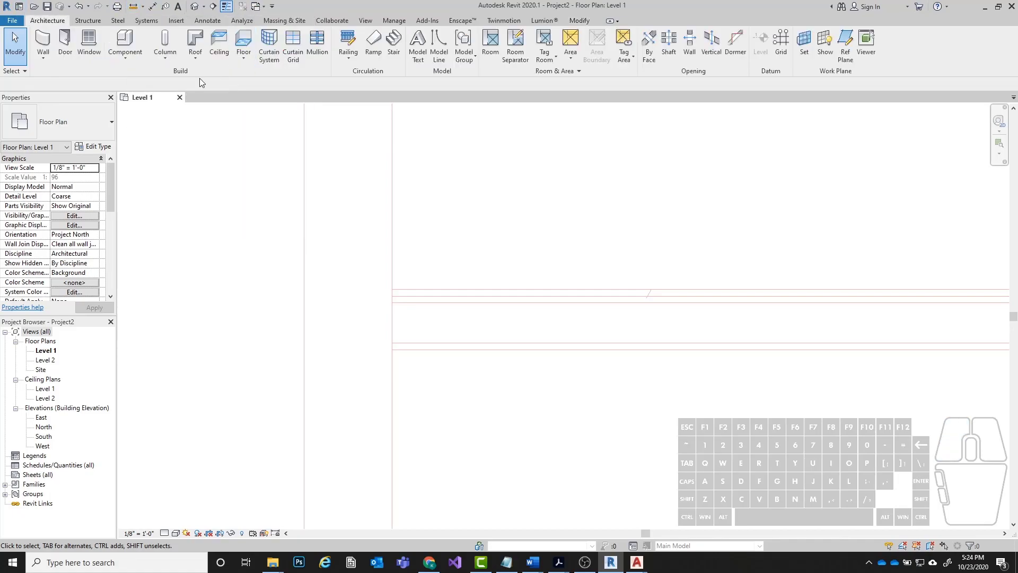
Measure the thickness of the horizontal interior wall where it meets the left exterior wall.
{"action": "left_click", "coordinate": [134, 7]}
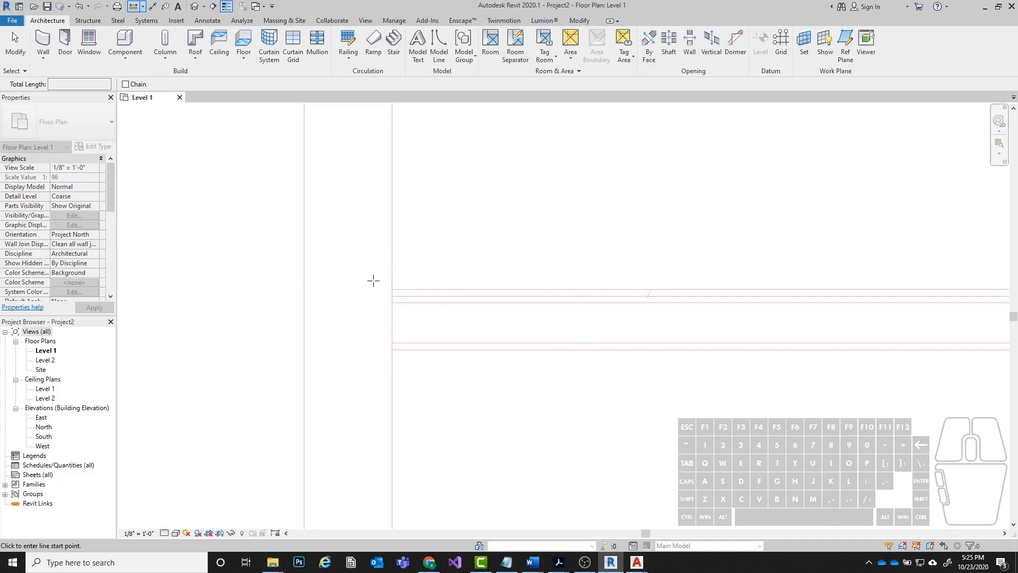
{"action": "left_click", "coordinate": [392, 289]}
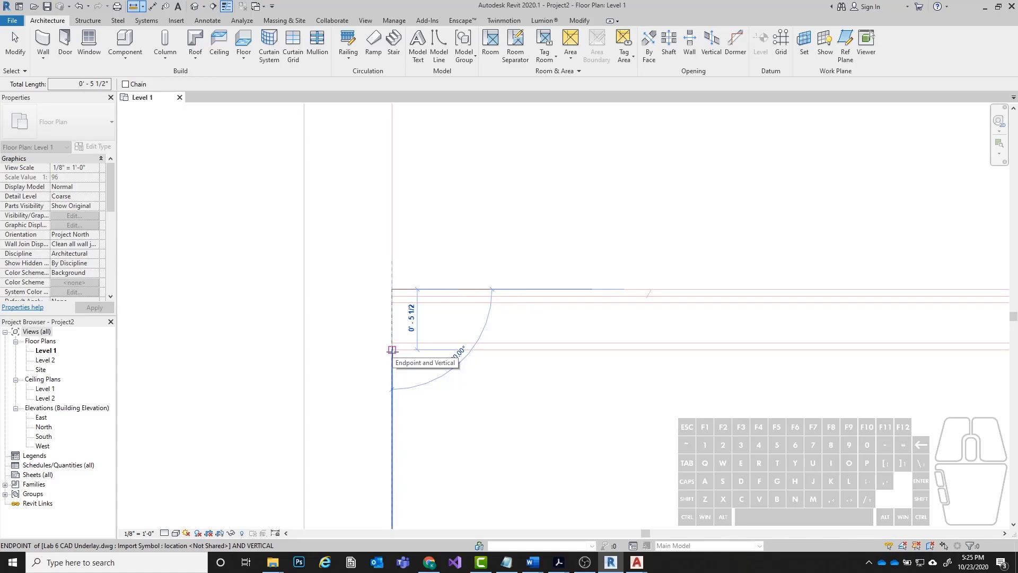
{"action": "key", "text": "Escape"}
{"action": "key", "text": "Escape"}
Start the architectural Wall tool and open the list of wall types.
{"action": "middle_click_drag", "start_coordinate": [314, 296], "coordinate": [513, 325]}
{"action": "scroll", "coordinate": [373, 220], "scroll_direction": "down", "scroll_amount": 1}
{"action": "scroll", "coordinate": [489, 221], "scroll_direction": "down", "scroll_amount": 1}
{"action": "scroll", "coordinate": [603, 225], "scroll_direction": "down", "scroll_amount": 1}
{"action": "middle_click_drag", "start_coordinate": [603, 225], "coordinate": [446, 293]}
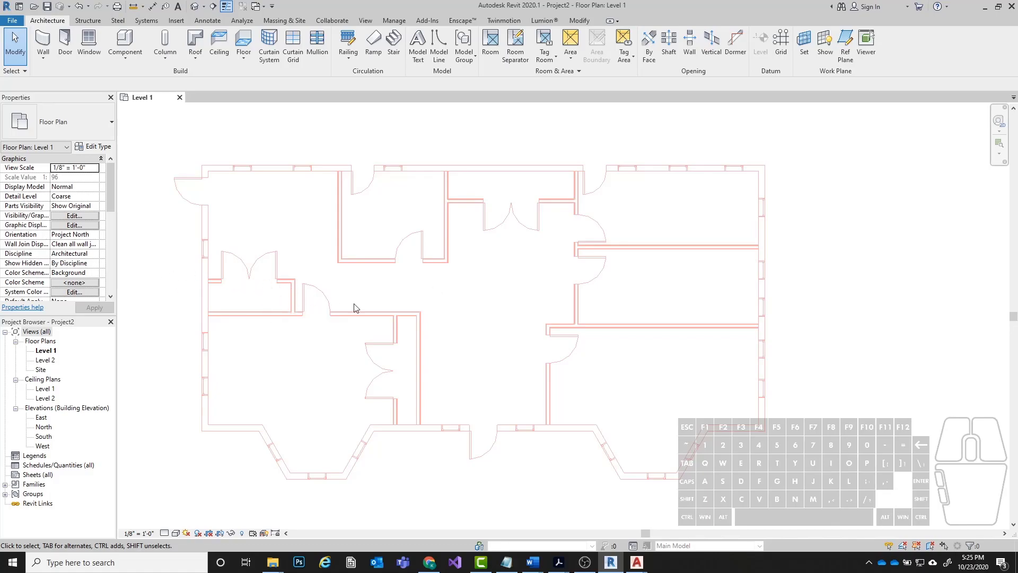
{"action": "middle_click_drag", "start_coordinate": [228, 212], "coordinate": [324, 209]}
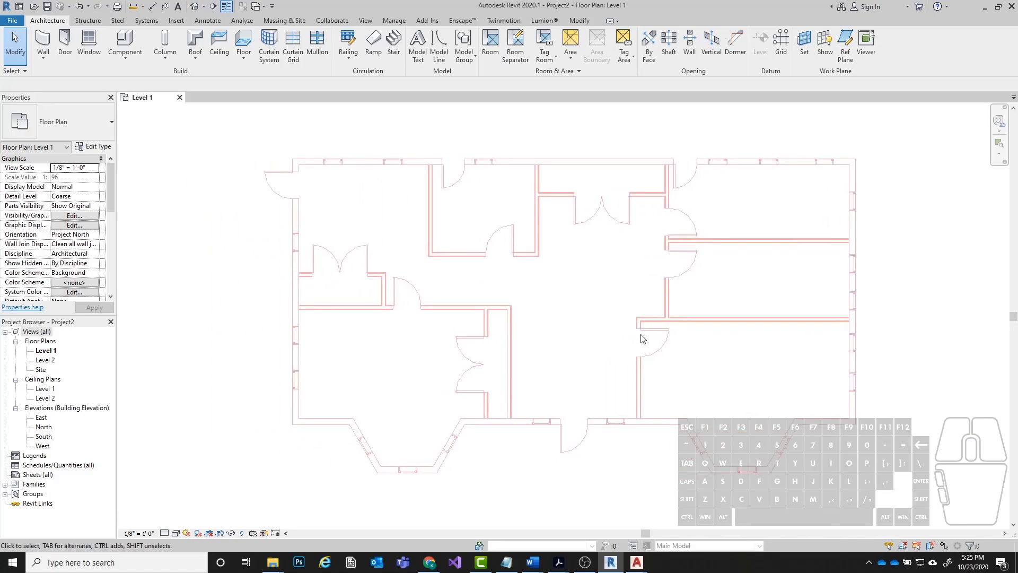
{"action": "left_click", "coordinate": [41, 38]}
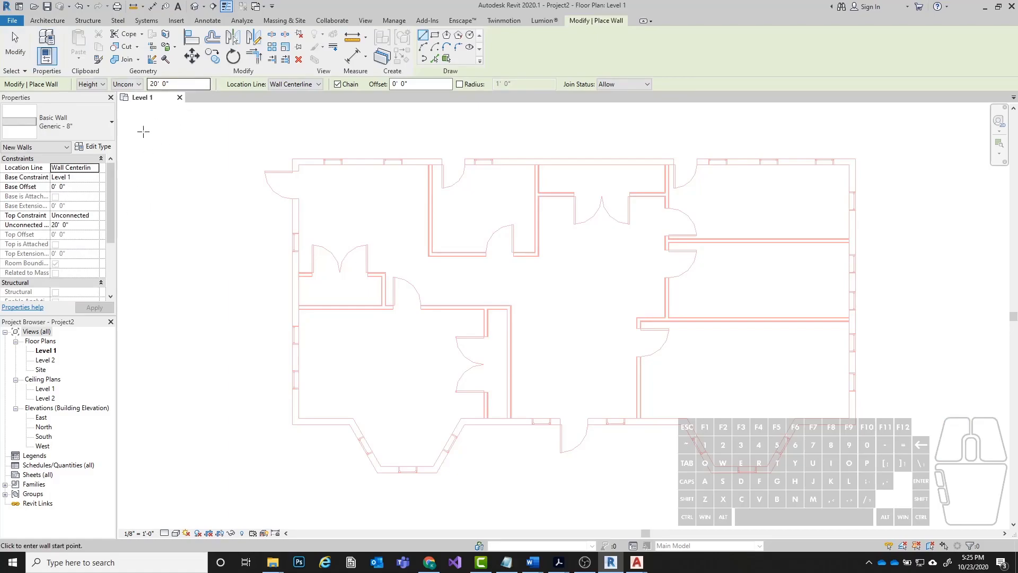
{"action": "left_click", "coordinate": [63, 125]}
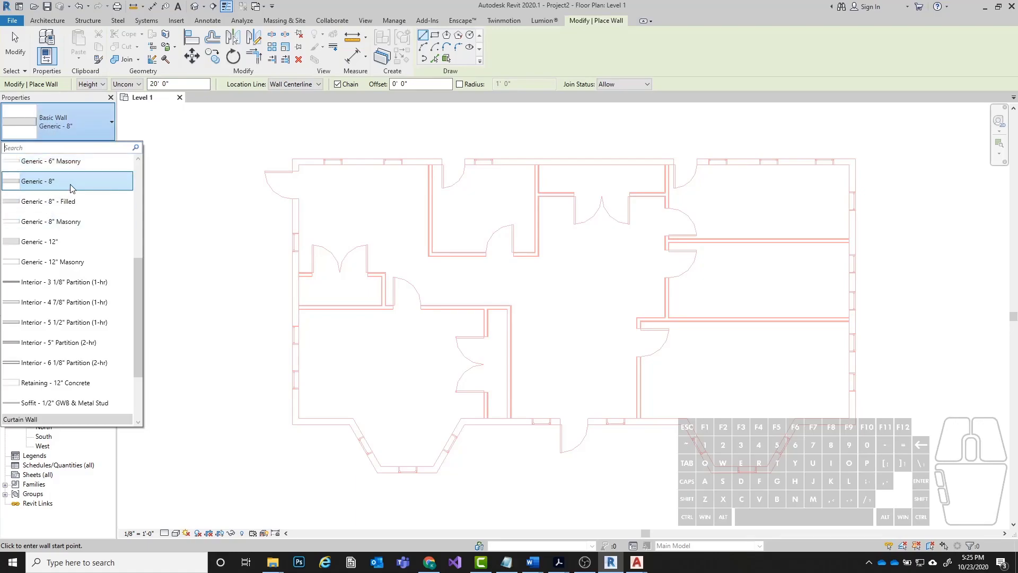
Look through the available wall types and choose the Basic Wall type Generic - 8" for the new walls.
{"action": "scroll", "coordinate": [70, 191], "scroll_direction": "down", "scroll_amount": 1}
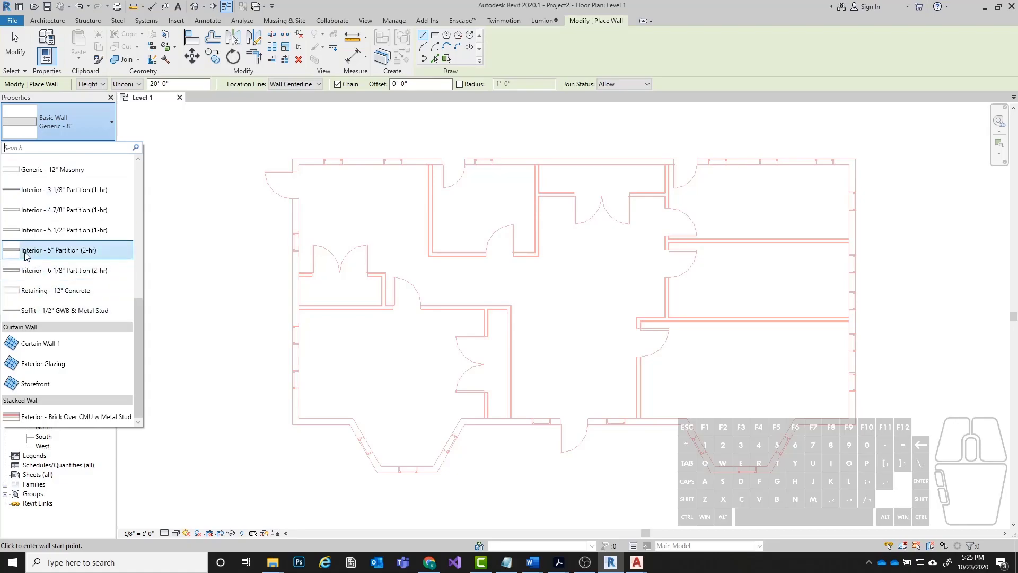
{"action": "scroll", "coordinate": [26, 249], "scroll_direction": "up", "scroll_amount": 3}
{"action": "scroll", "coordinate": [26, 255], "scroll_direction": "up", "scroll_amount": 2}
{"action": "scroll", "coordinate": [37, 286], "scroll_direction": "down", "scroll_amount": 3}
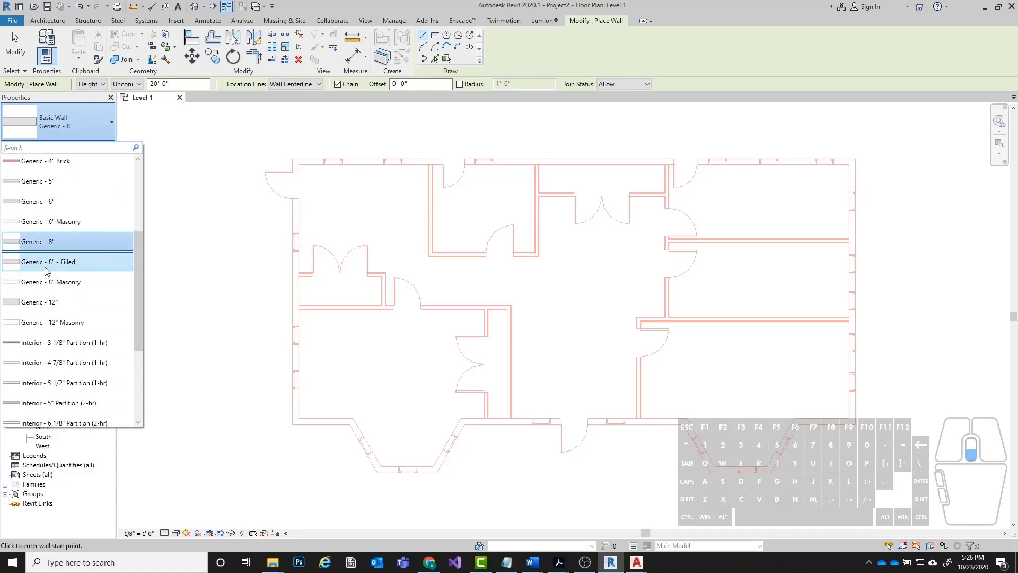
{"action": "scroll", "coordinate": [38, 291], "scroll_direction": "down", "scroll_amount": 1}
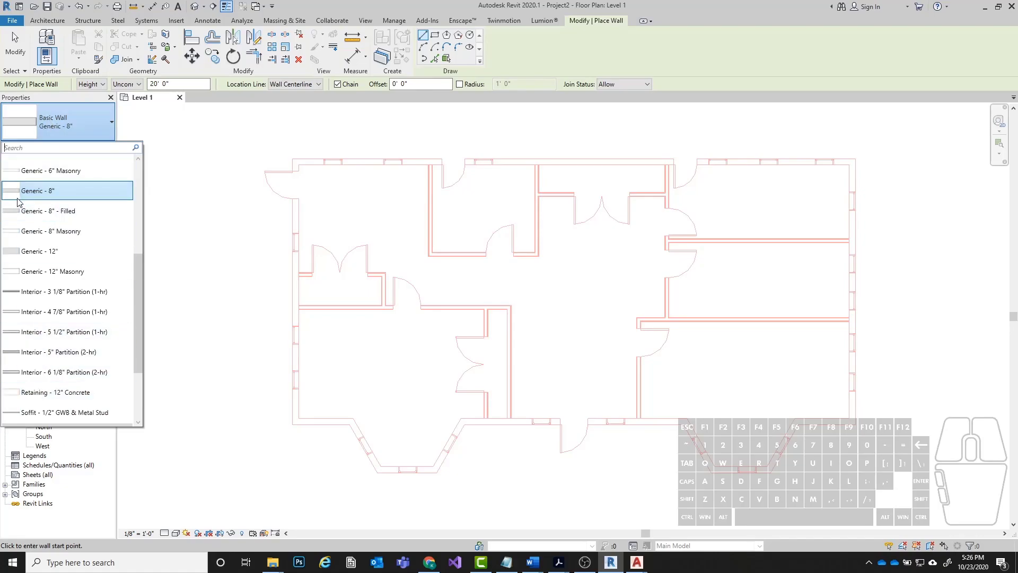
{"action": "mouse_move", "coordinate": [20, 199]}
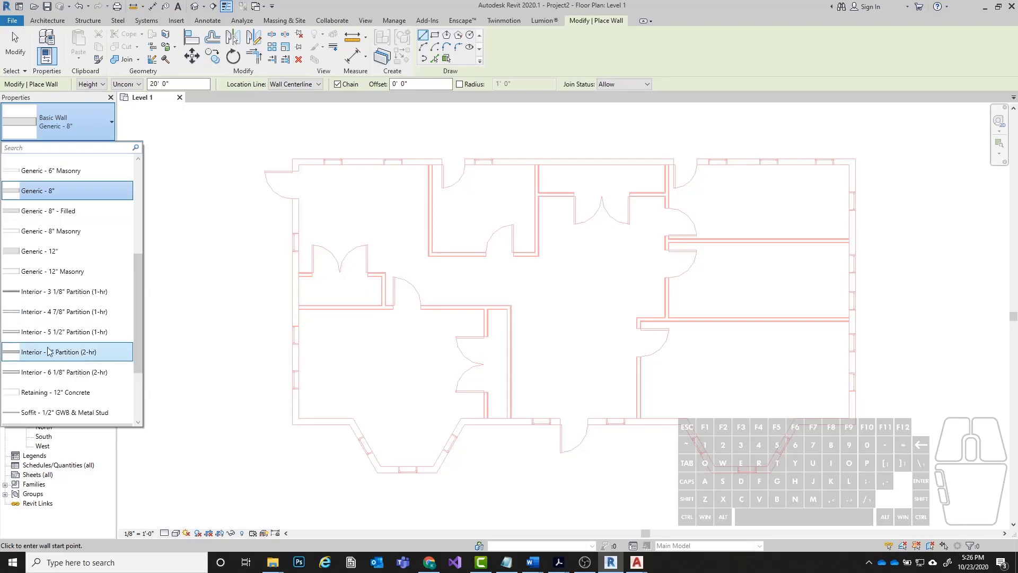
{"action": "mouse_move", "coordinate": [34, 332]}
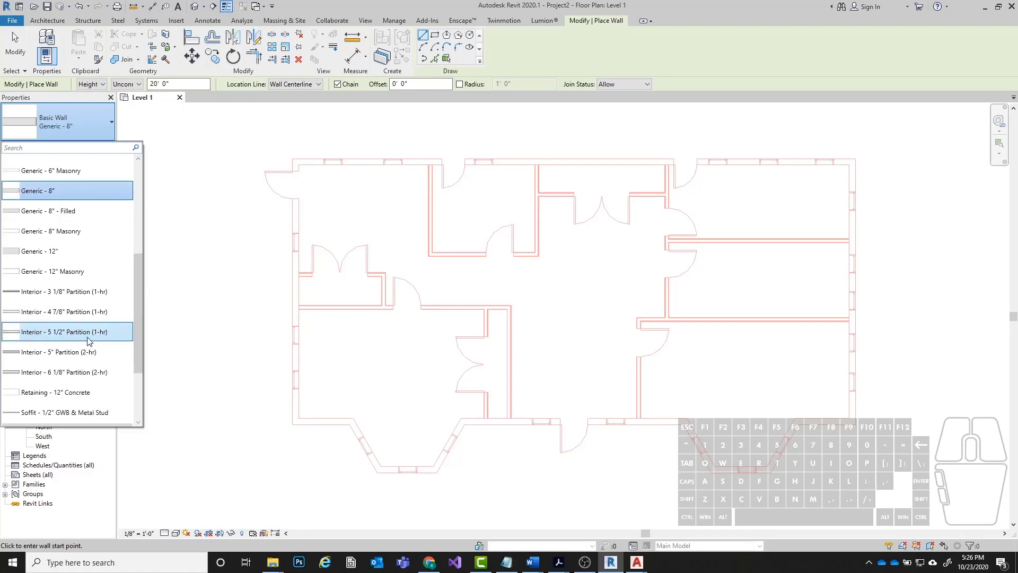
{"action": "scroll", "coordinate": [85, 334], "scroll_direction": "down", "scroll_amount": 1}
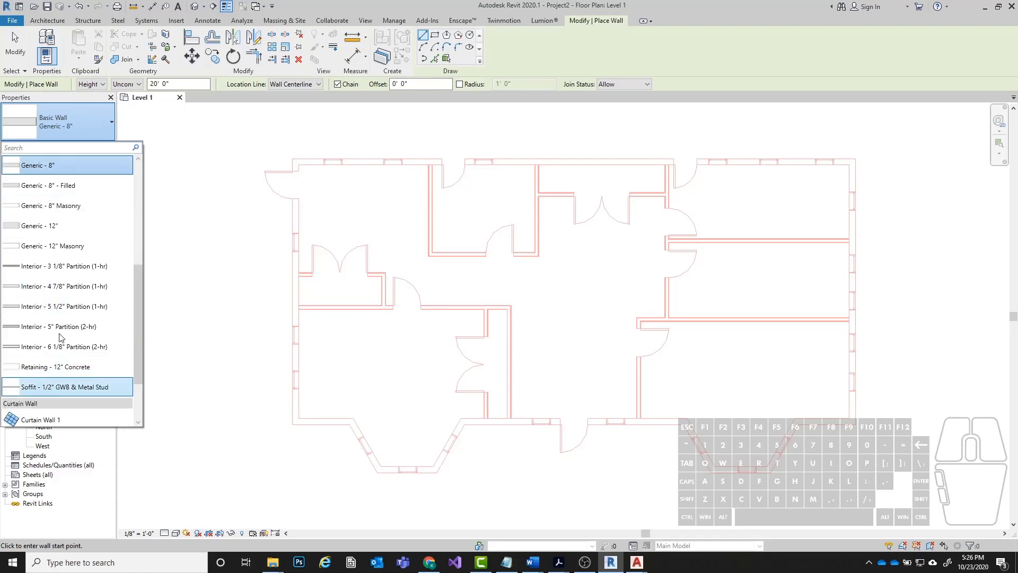
{"action": "scroll", "coordinate": [53, 273], "scroll_direction": "up", "scroll_amount": 2}
{"action": "mouse_move", "coordinate": [47, 220]}
{"action": "scroll", "coordinate": [46, 220], "scroll_direction": "up", "scroll_amount": 7}
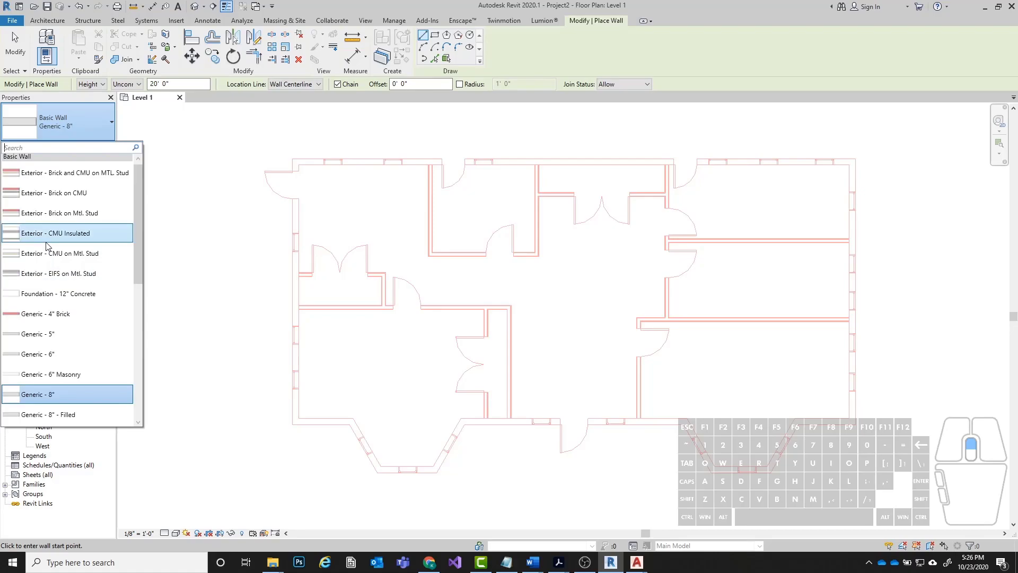
{"action": "left_click", "coordinate": [59, 398]}
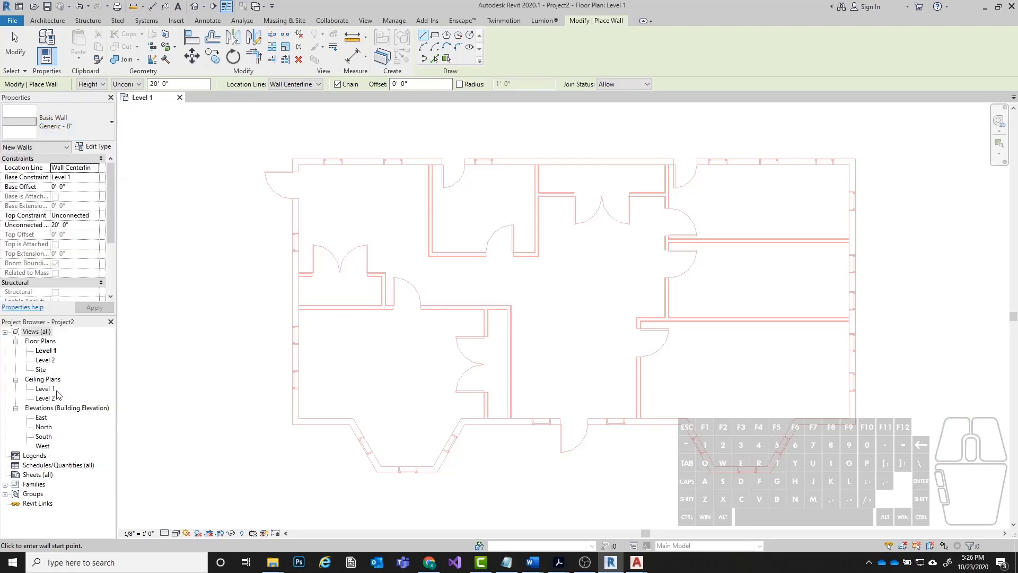
Leave the top constraint of the new walls unconnected and set their height to 10' 0".
{"action": "middle_click_drag", "start_coordinate": [423, 364], "coordinate": [396, 351]}
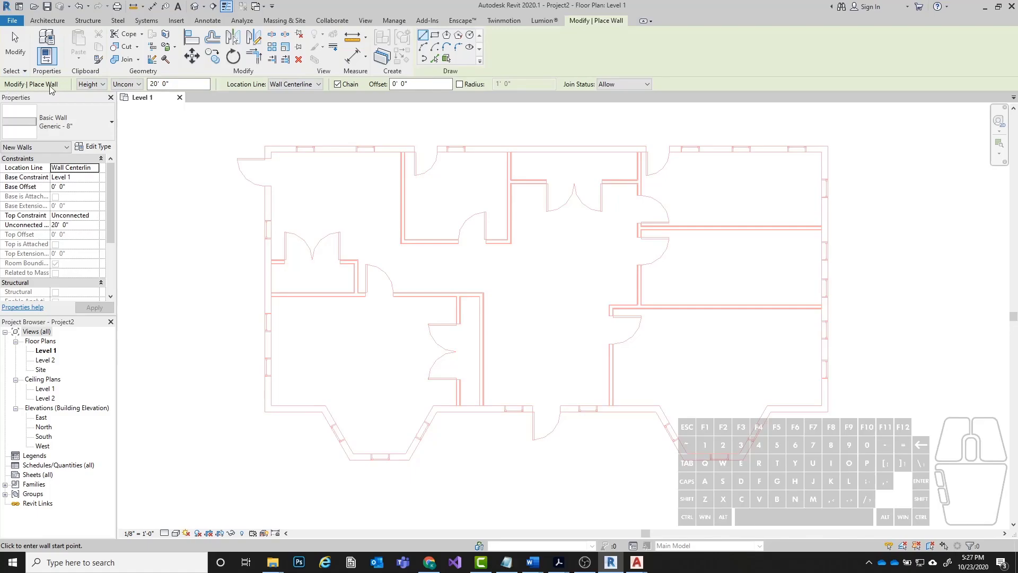
{"action": "left_click", "coordinate": [138, 86]}
{"action": "left_click", "coordinate": [137, 86]}
{"action": "middle_click_drag", "start_coordinate": [330, 208], "coordinate": [336, 272]}
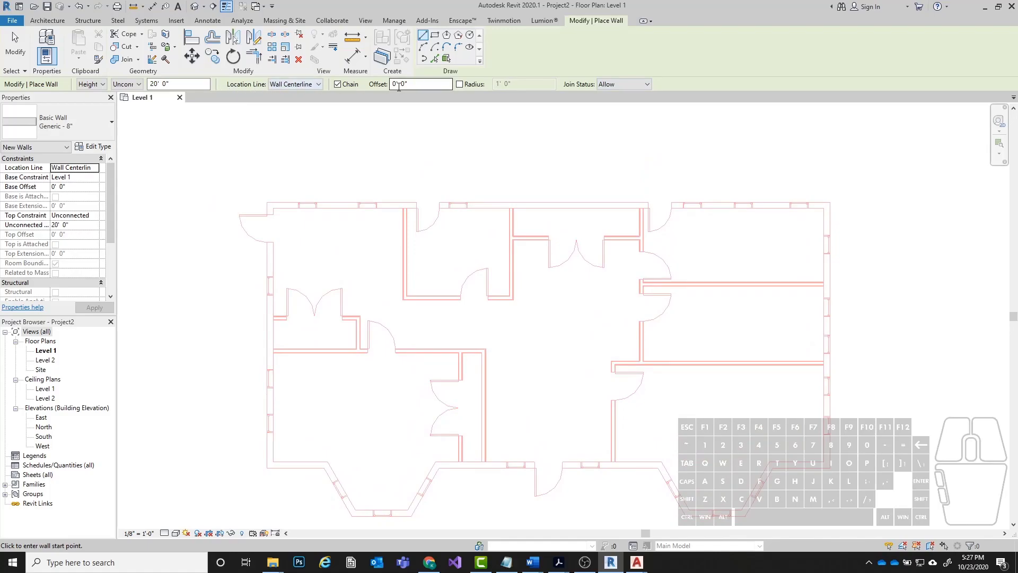
{"action": "left_click", "coordinate": [157, 84]}
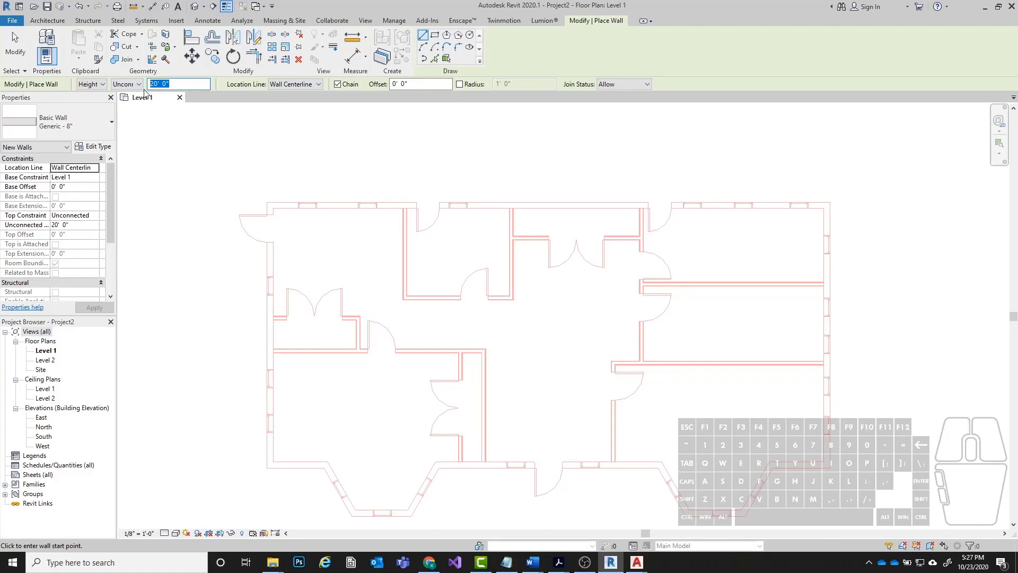
{"action": "type", "text": "10"}
{"action": "key", "text": "Return"}
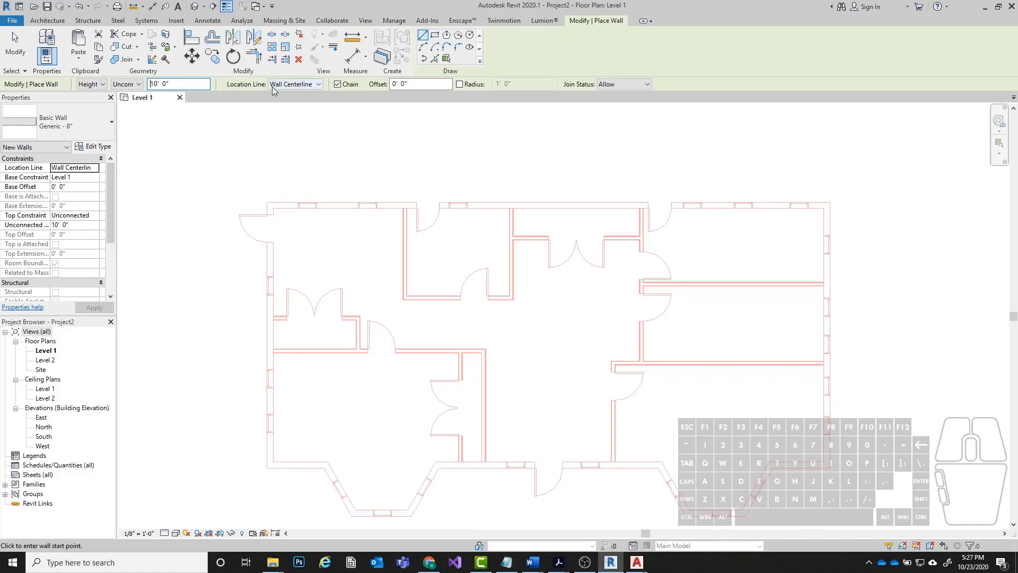
Draw a short trial wall about 1' 3" long along the centerline of the left exterior wall and delete it.
{"action": "scroll", "coordinate": [258, 292], "scroll_direction": "up", "scroll_amount": 6}
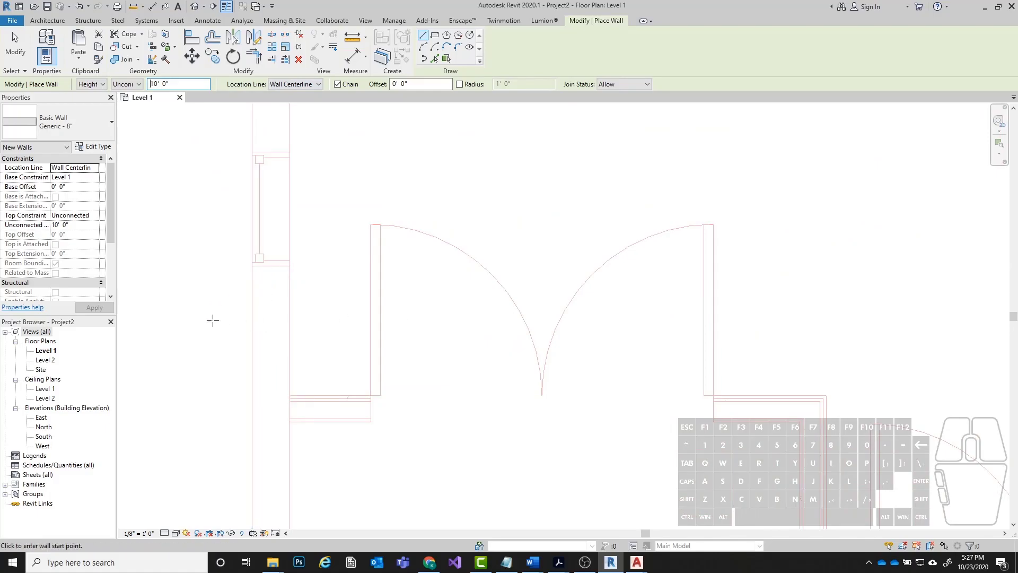
{"action": "scroll", "coordinate": [400, 189], "scroll_direction": "down", "scroll_amount": 1}
{"action": "middle_click_drag", "start_coordinate": [450, 394], "coordinate": [429, 331]}
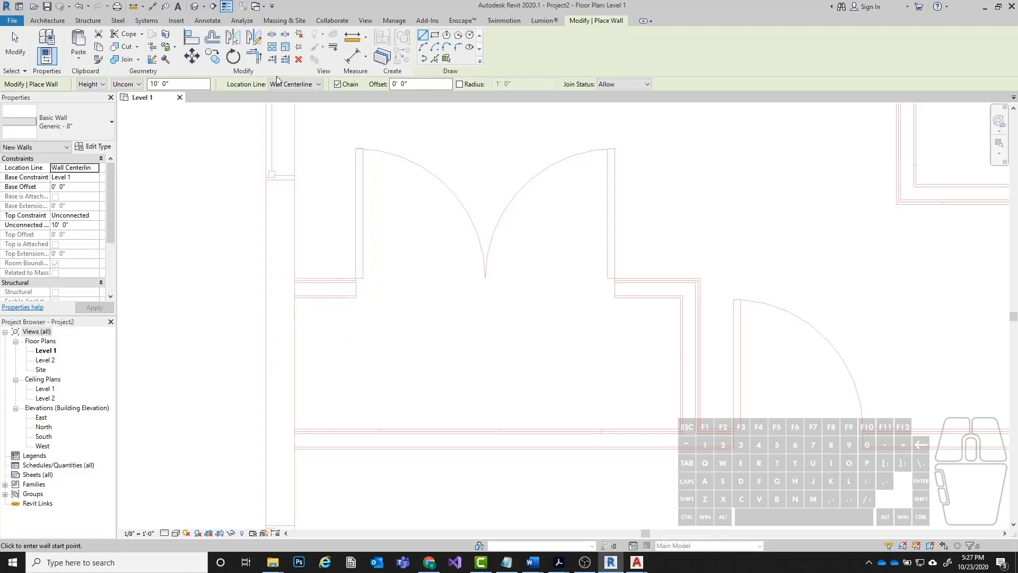
{"action": "left_click", "coordinate": [281, 317]}
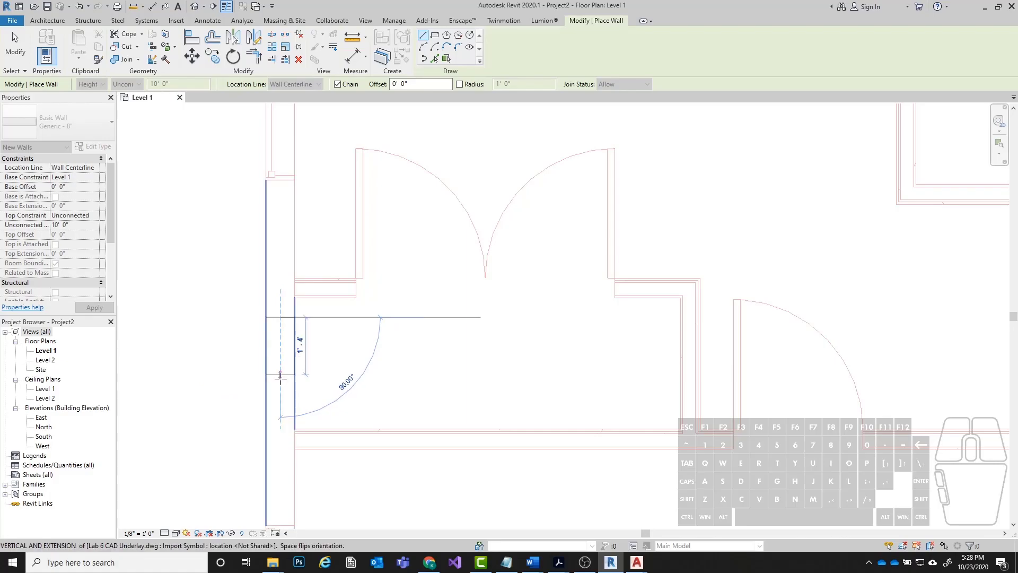
{"action": "left_click", "coordinate": [295, 369]}
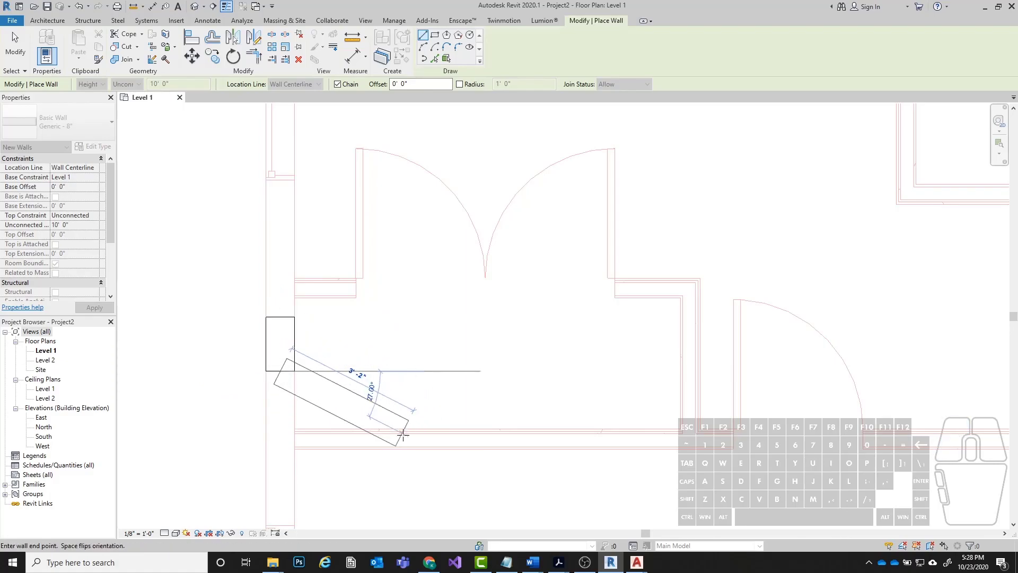
{"action": "key", "text": "Escape"}
{"action": "key", "text": "Escape"}
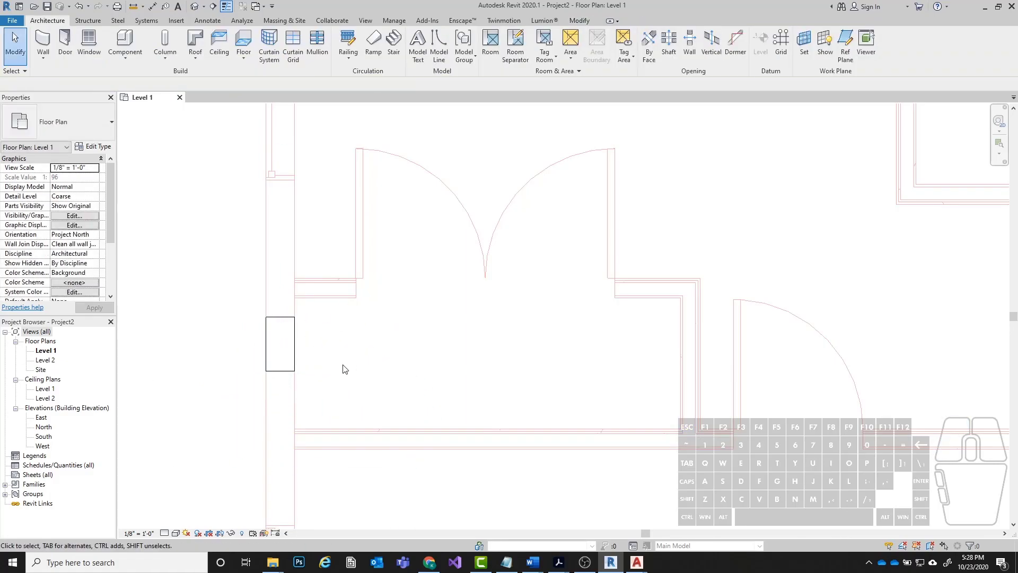
{"action": "left_click", "coordinate": [286, 332]}
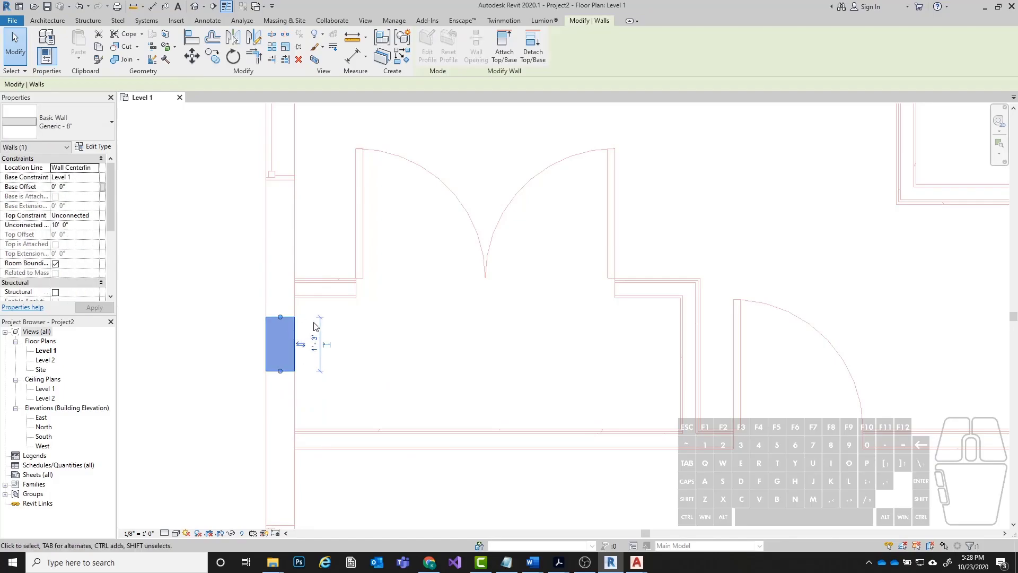
{"action": "key", "text": "Escape"}
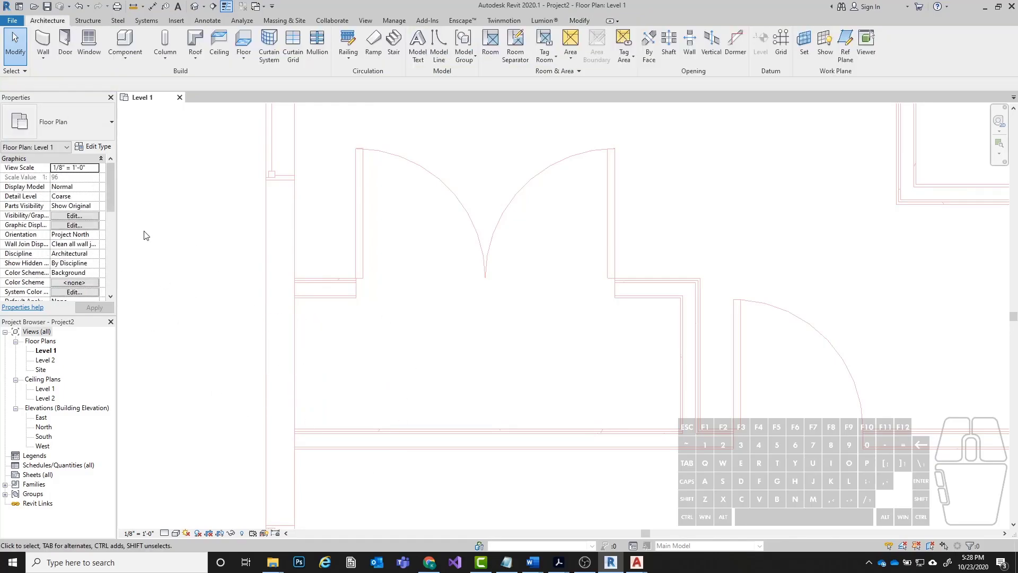
Restart the Wall tool with Location Line Finish Face: Exterior and try a wall down the left exterior wall's outer face.
{"action": "left_click", "coordinate": [43, 41]}
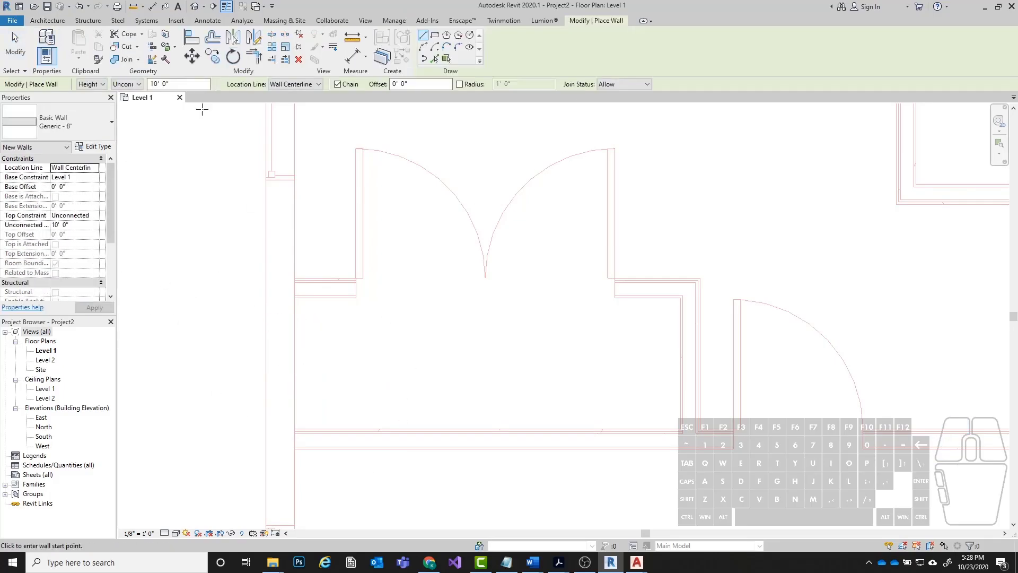
{"action": "left_click", "coordinate": [319, 84]}
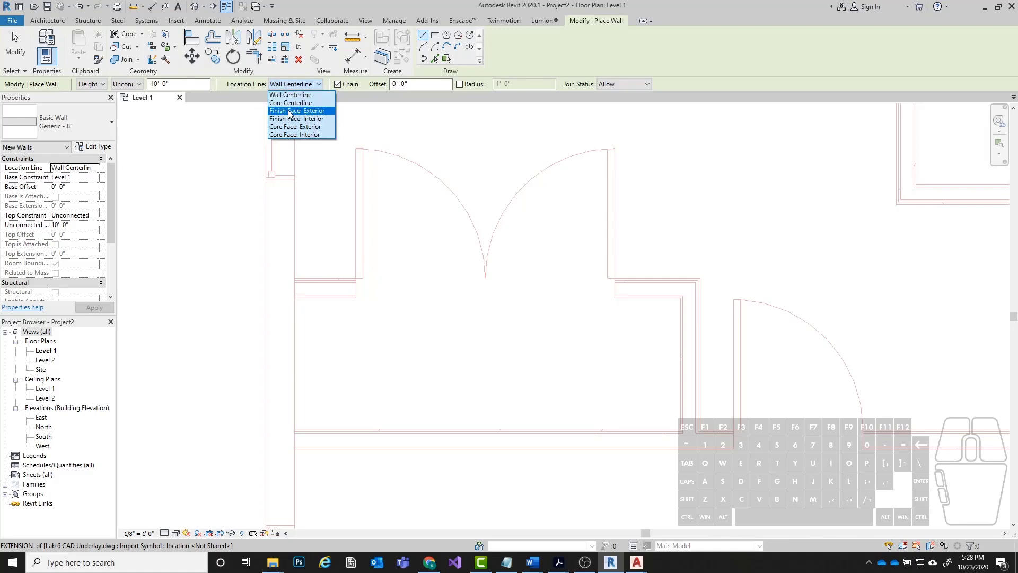
{"action": "left_click", "coordinate": [301, 112]}
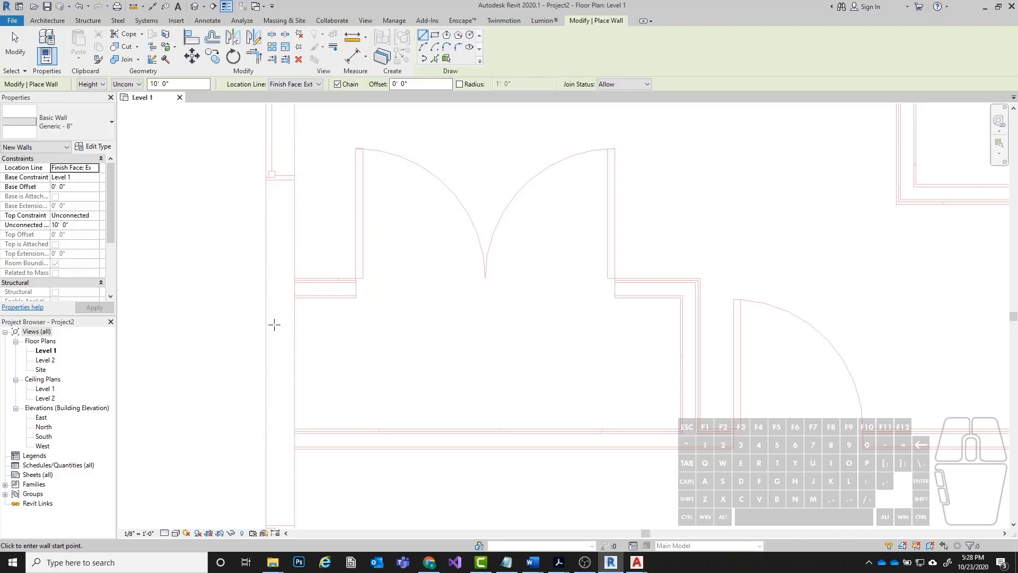
{"action": "left_click", "coordinate": [265, 180]}
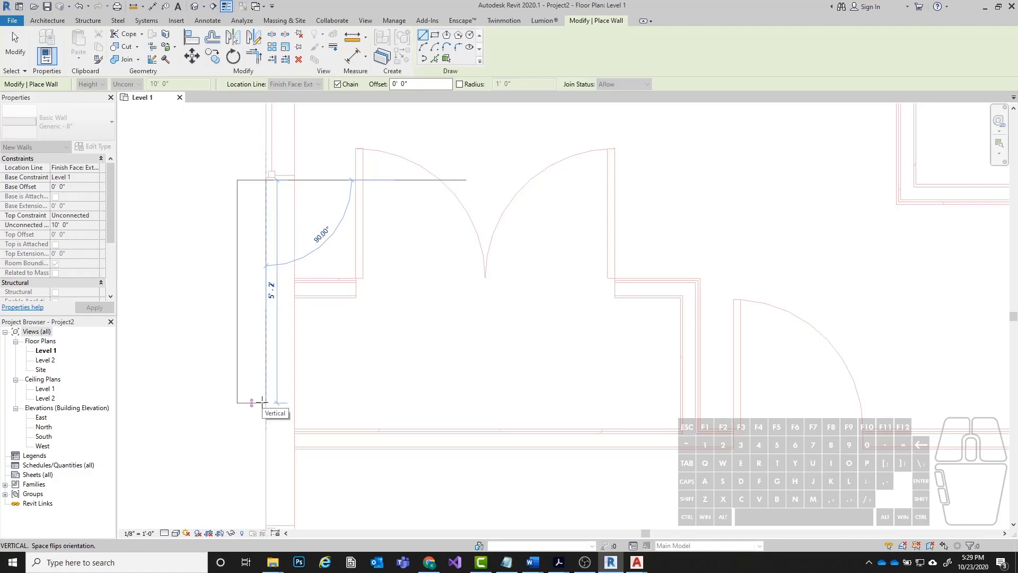
{"action": "key", "text": "Escape"}
Switch the Location Line to Wall Centerline and try starting a wall midway between the left exterior wall's faces.
{"action": "left_click", "coordinate": [300, 86]}
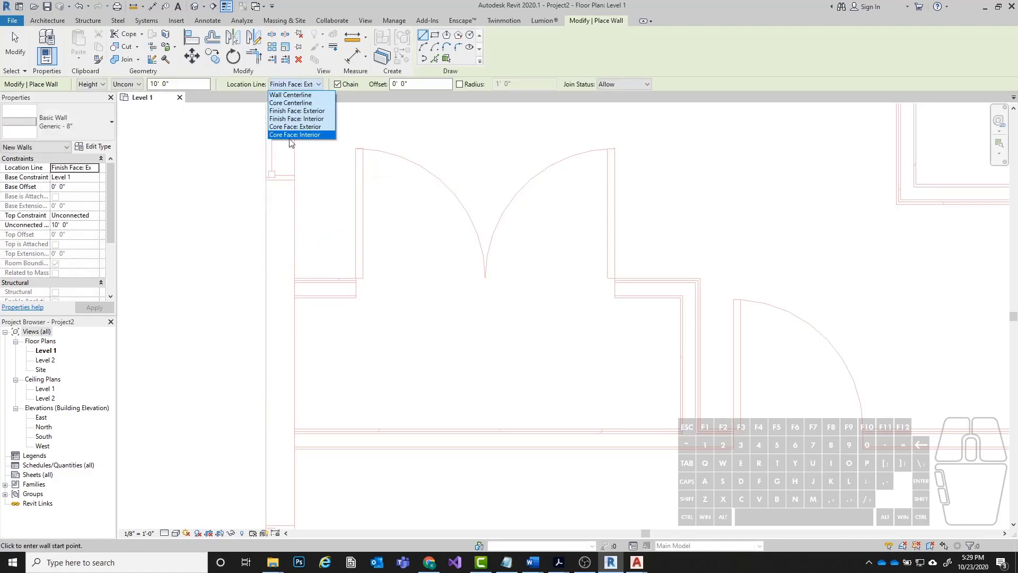
{"action": "left_click", "coordinate": [290, 95]}
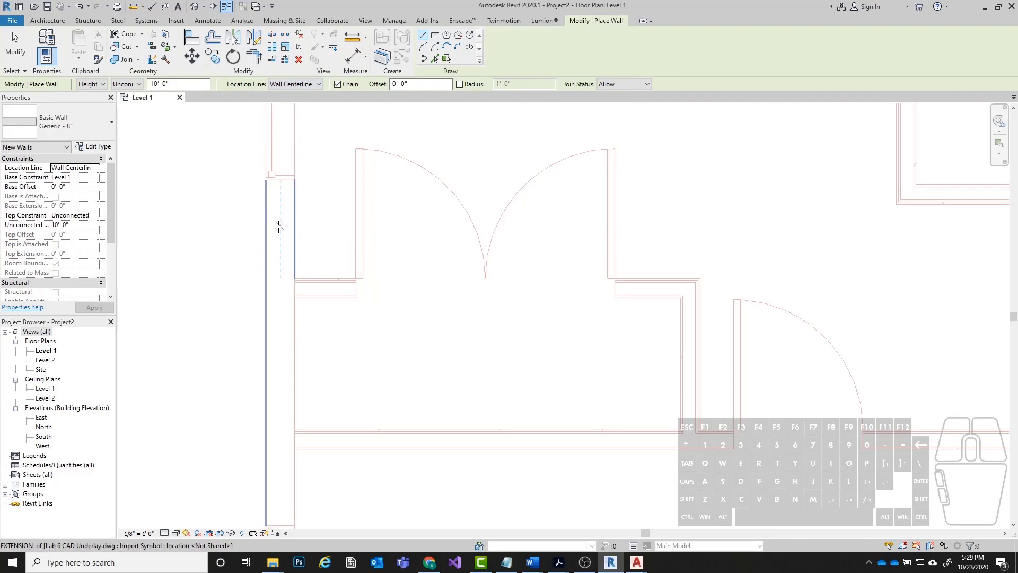
{"action": "left_click", "coordinate": [281, 194]}
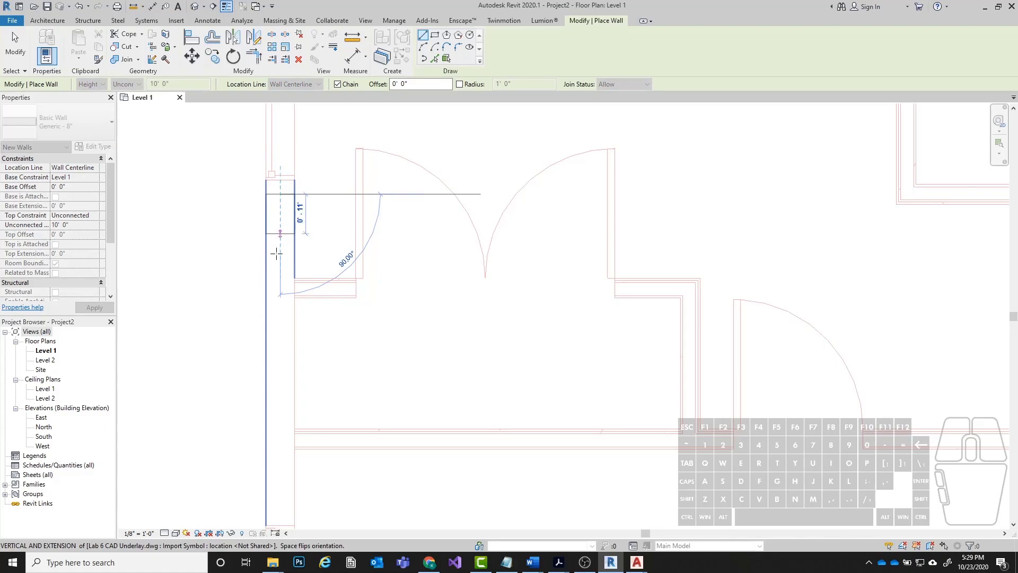
{"action": "key", "text": "Escape"}
Set the Location Line to Finish Face: Exterior and try wall starts at the left exterior wall's outer and inner edges.
{"action": "left_click", "coordinate": [313, 85]}
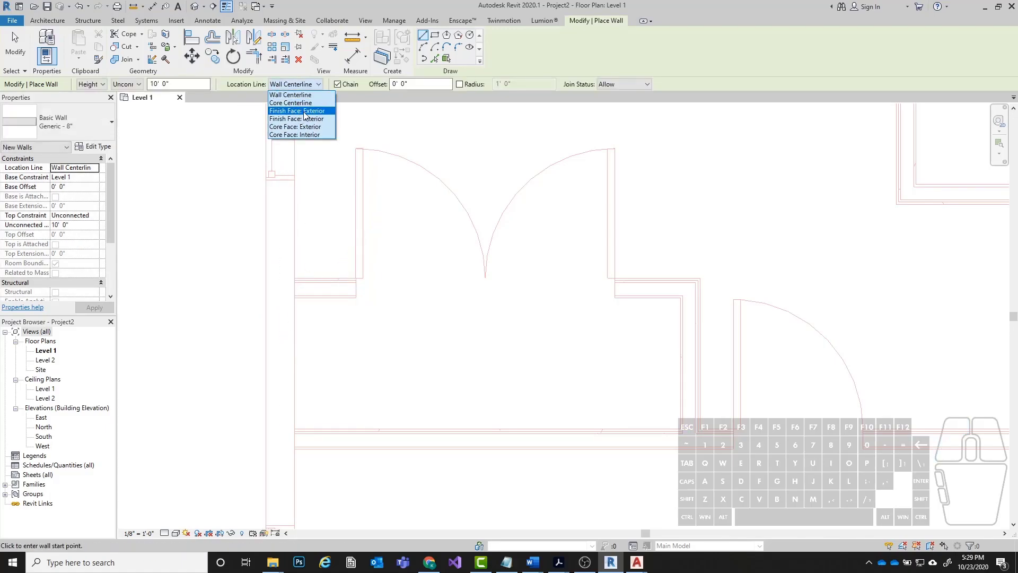
{"action": "left_click", "coordinate": [305, 111]}
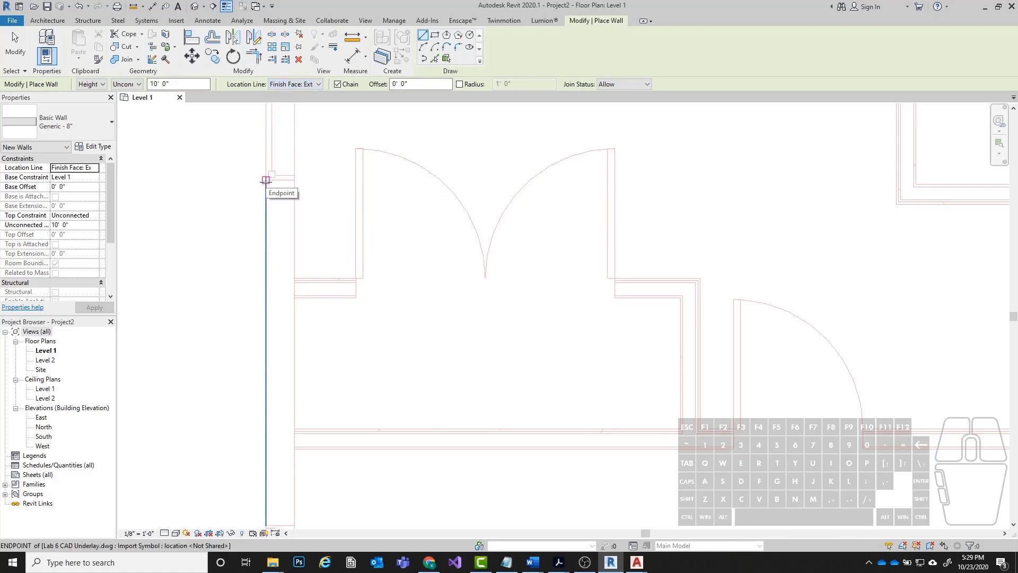
{"action": "left_click", "coordinate": [265, 180]}
{"action": "left_click", "coordinate": [292, 180]}
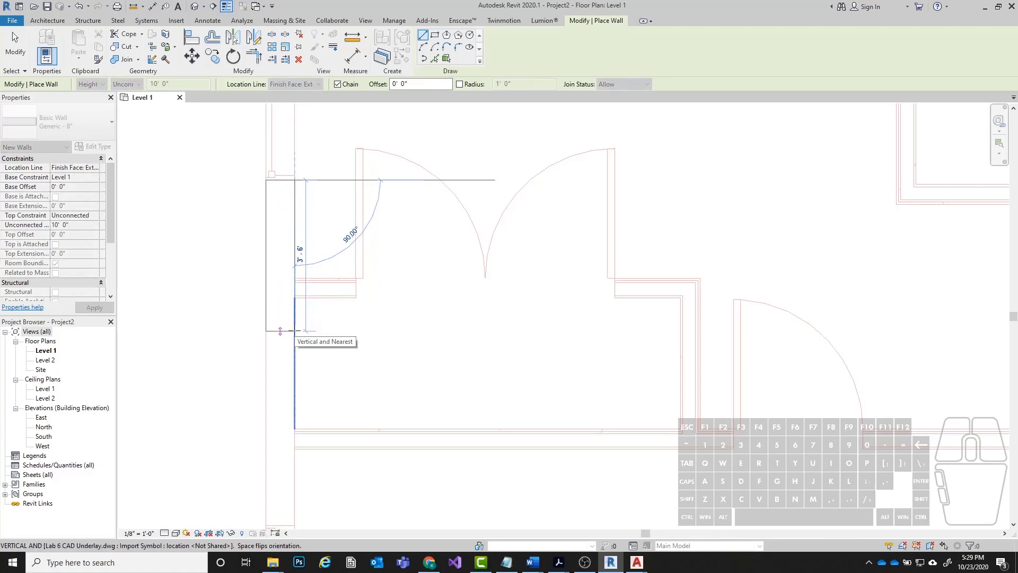
{"action": "scroll", "coordinate": [284, 207], "scroll_direction": "down", "scroll_amount": 3}
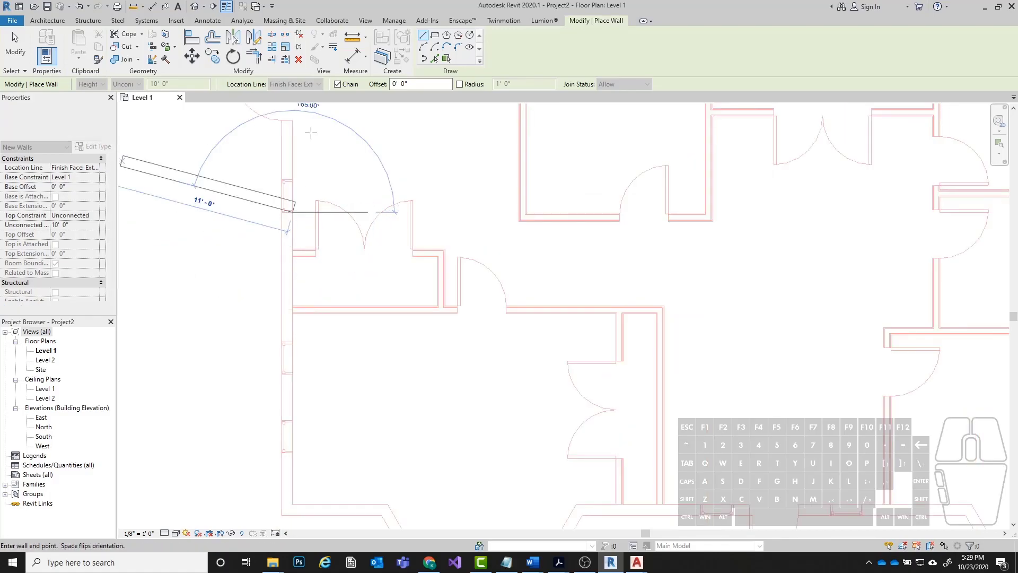
{"action": "scroll", "coordinate": [292, 327], "scroll_direction": "up", "scroll_amount": 1}
{"action": "key", "text": "Escape"}
Start a Generic - 8" wall at the plan's upper-left outer corner and extend it vertically down to the lower-left outer corner.
{"action": "scroll", "coordinate": [330, 291], "scroll_direction": "up", "scroll_amount": 1}
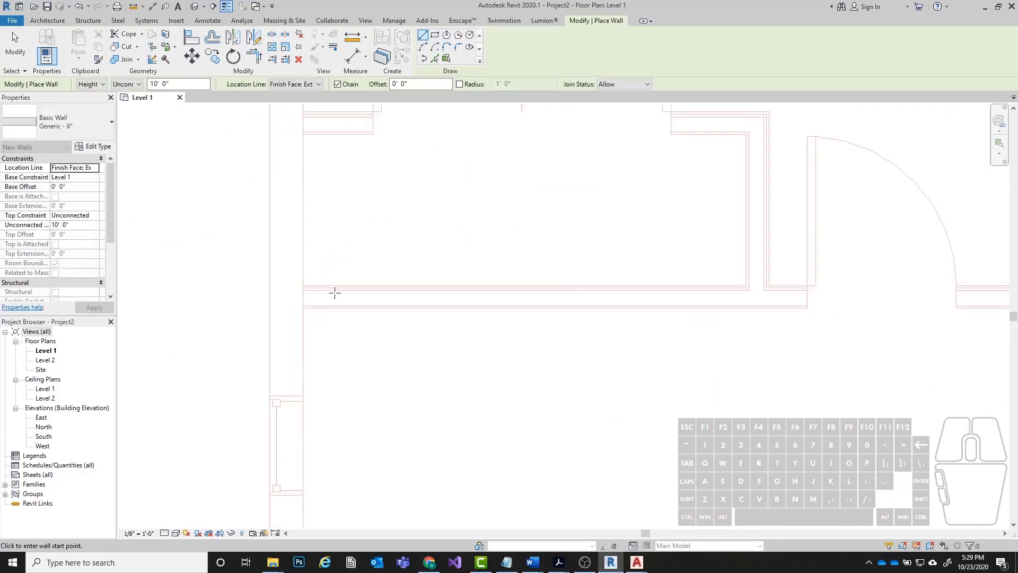
{"action": "scroll", "coordinate": [347, 185], "scroll_direction": "down", "scroll_amount": 1}
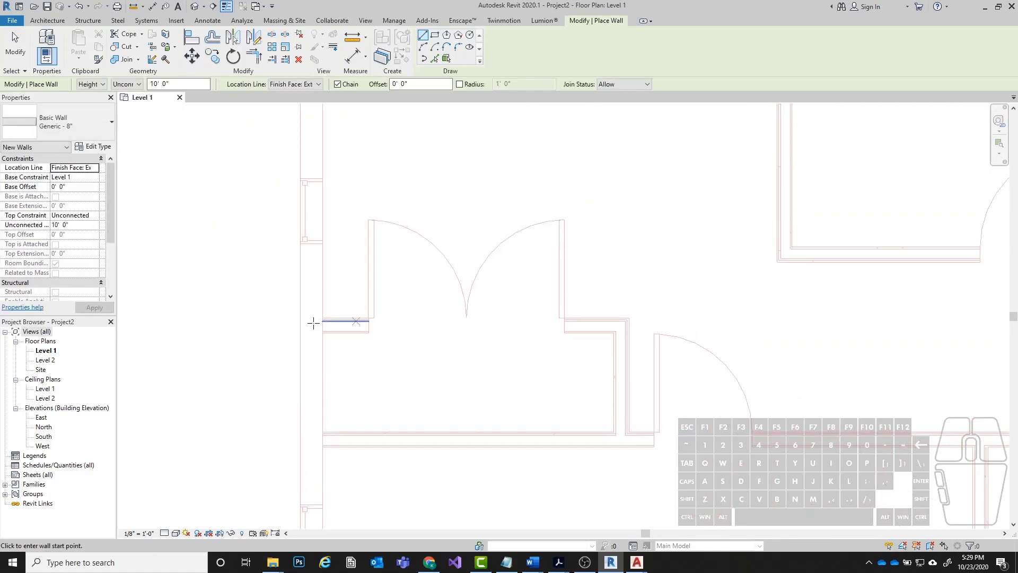
{"action": "scroll", "coordinate": [382, 292], "scroll_direction": "down", "scroll_amount": 2}
{"action": "middle_click_drag", "start_coordinate": [426, 153], "coordinate": [389, 230]}
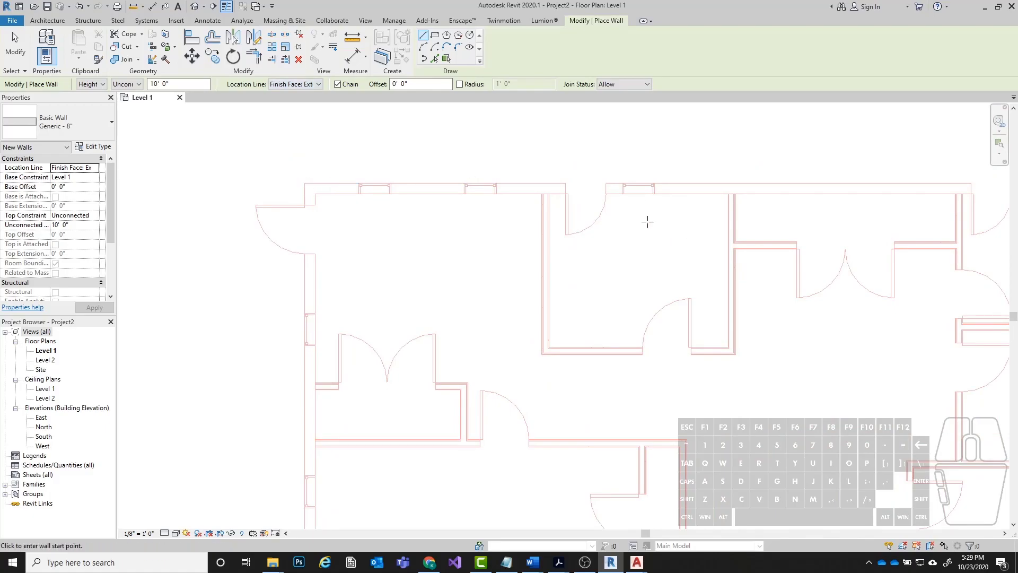
{"action": "scroll", "coordinate": [234, 148], "scroll_direction": "up", "scroll_amount": 1}
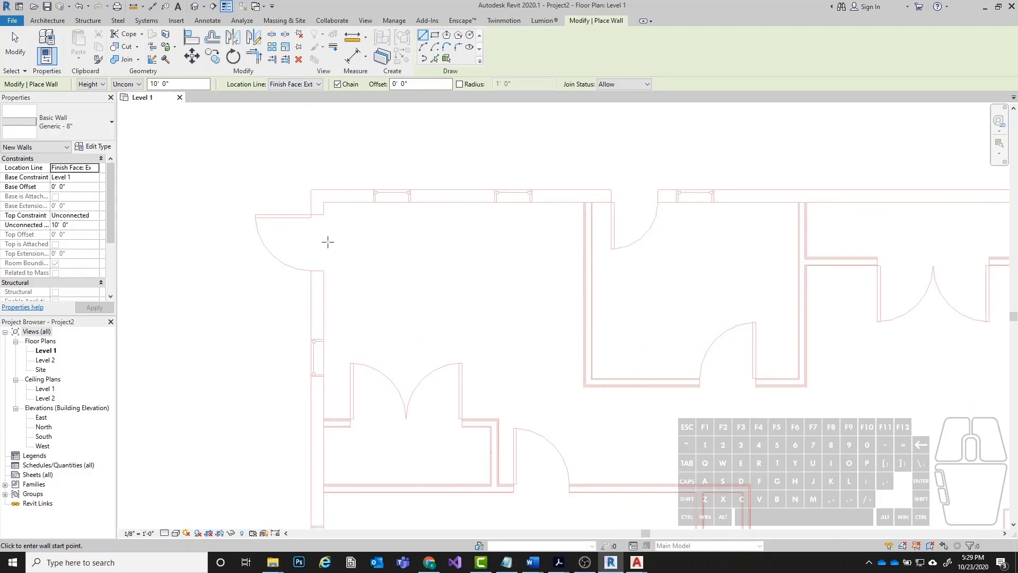
{"action": "scroll", "coordinate": [238, 182], "scroll_direction": "down", "scroll_amount": 1}
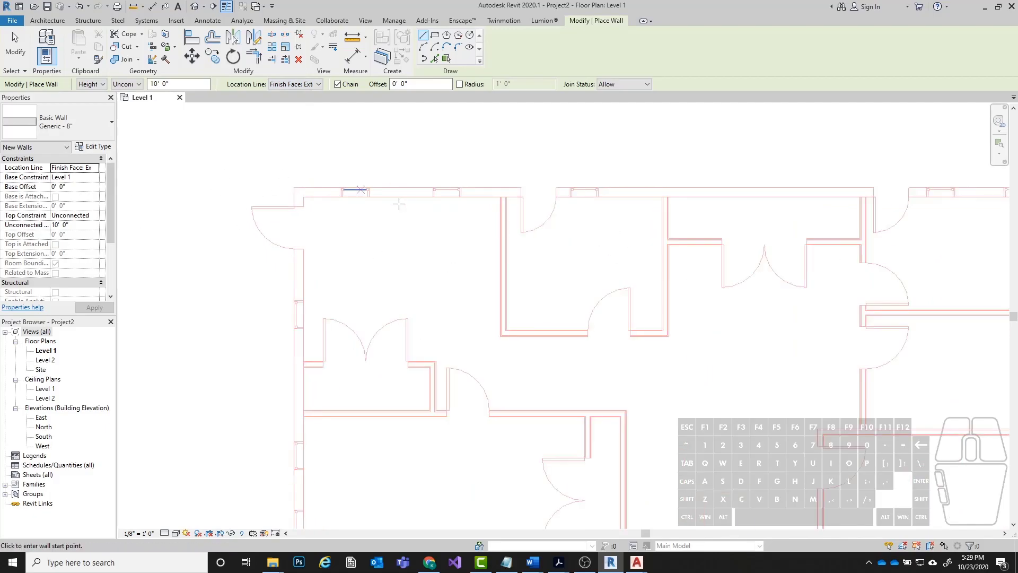
{"action": "scroll", "coordinate": [299, 187], "scroll_direction": "up", "scroll_amount": 2}
{"action": "left_click", "coordinate": [295, 188]}
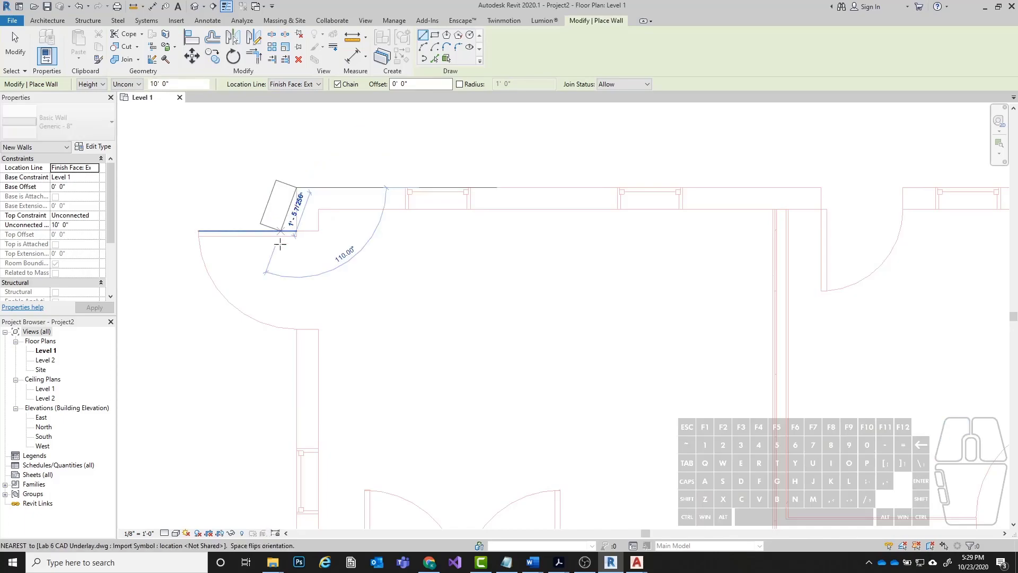
{"action": "scroll", "coordinate": [318, 210], "scroll_direction": "down", "scroll_amount": 1}
{"action": "scroll", "coordinate": [319, 211], "scroll_direction": "down", "scroll_amount": 2}
{"action": "scroll", "coordinate": [308, 289], "scroll_direction": "up", "scroll_amount": 4}
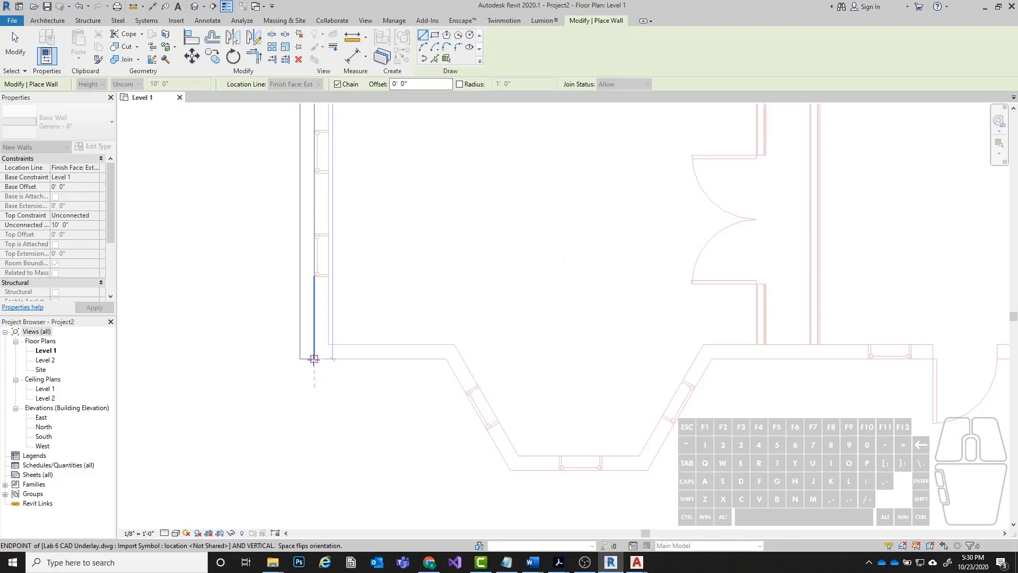
Flip the left wall inward, end it at the lower-left corner, and continue about 6' 2" horizontally to the bay's first outer corner.
{"action": "left_click", "coordinate": [314, 358]}
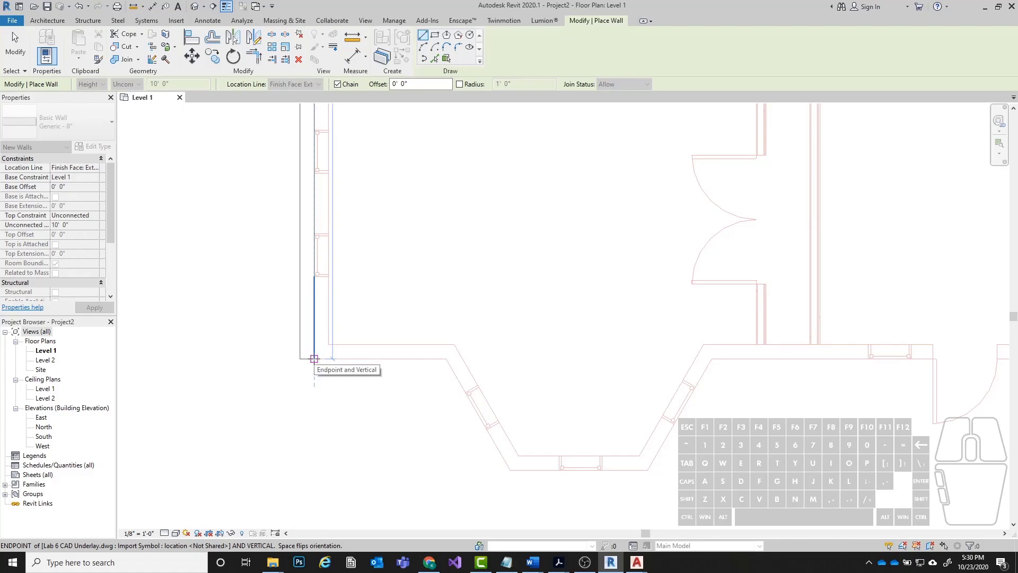
{"action": "key", "text": "space"}
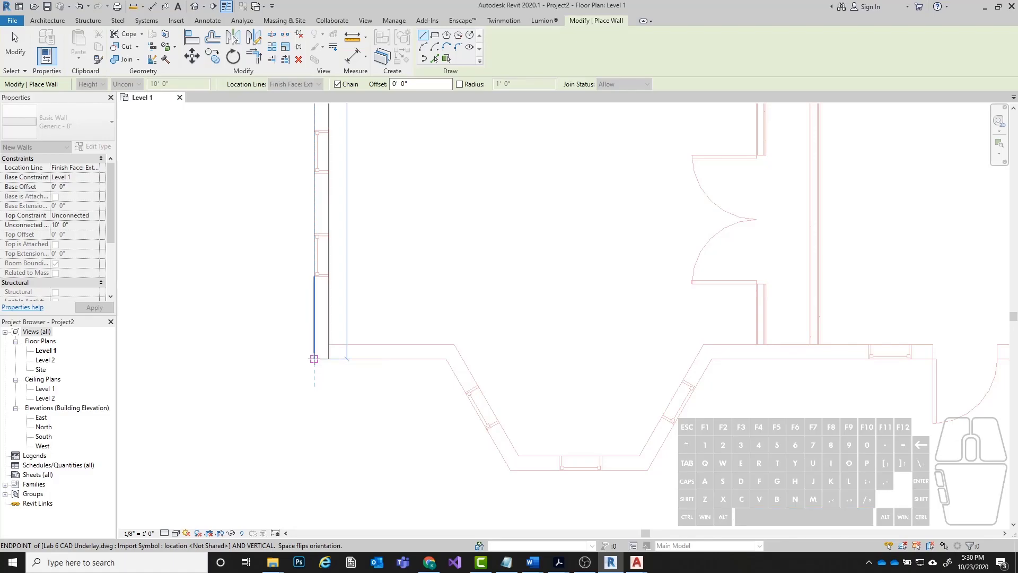
{"action": "key", "text": "space"}
{"action": "key", "text": "space"}
{"action": "key", "text": "space"}
{"action": "key", "text": "space"}
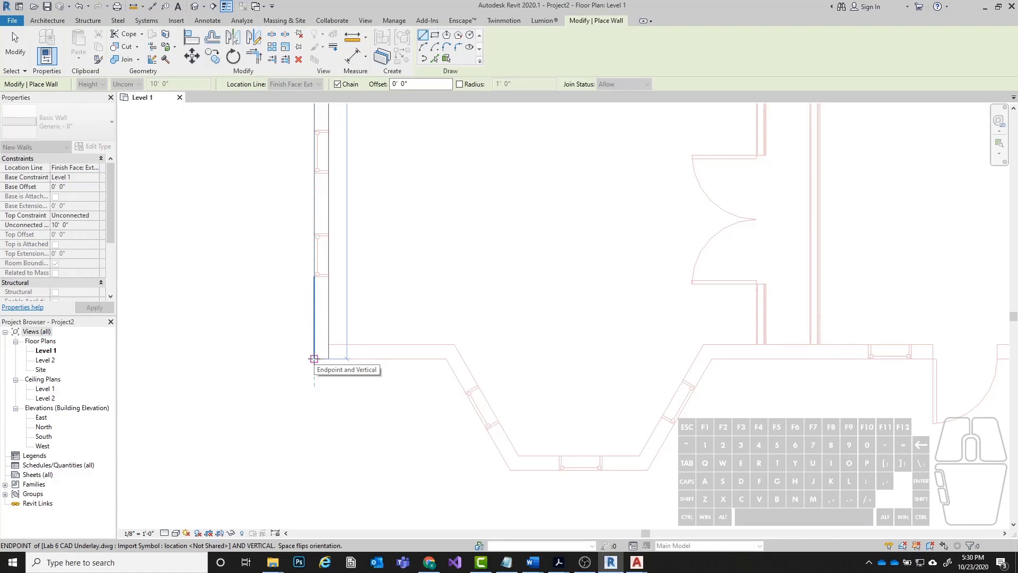
{"action": "left_click", "coordinate": [314, 358]}
{"action": "left_click", "coordinate": [314, 358]}
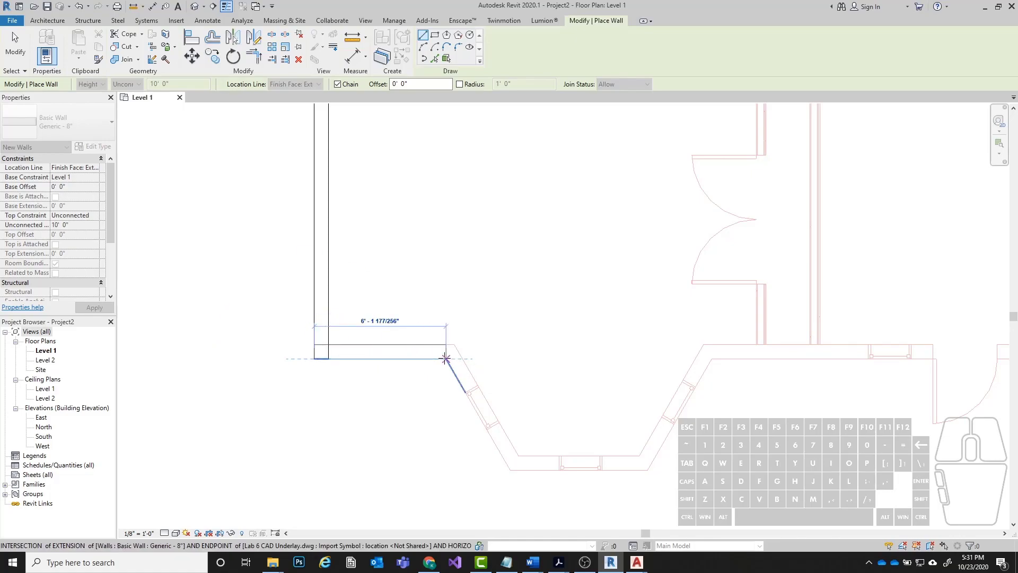
{"action": "left_click", "coordinate": [446, 359]}
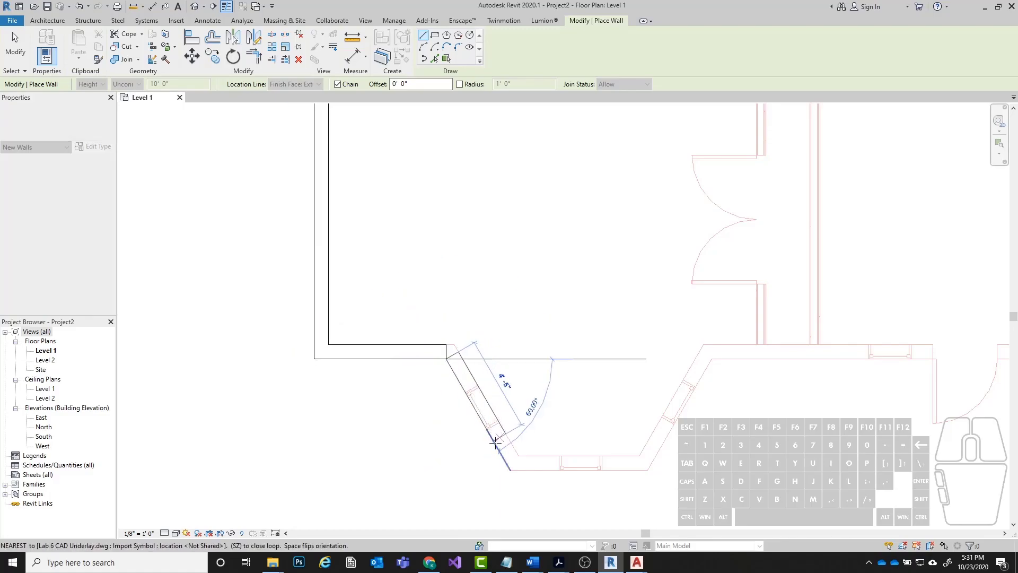
Continue the wall chain along the bay's angled left side, across the window, to the lower outer corner, about 6' 2" in total.
{"action": "scroll", "coordinate": [504, 464], "scroll_direction": "up", "scroll_amount": 3}
{"action": "scroll", "coordinate": [410, 284], "scroll_direction": "up", "scroll_amount": 1}
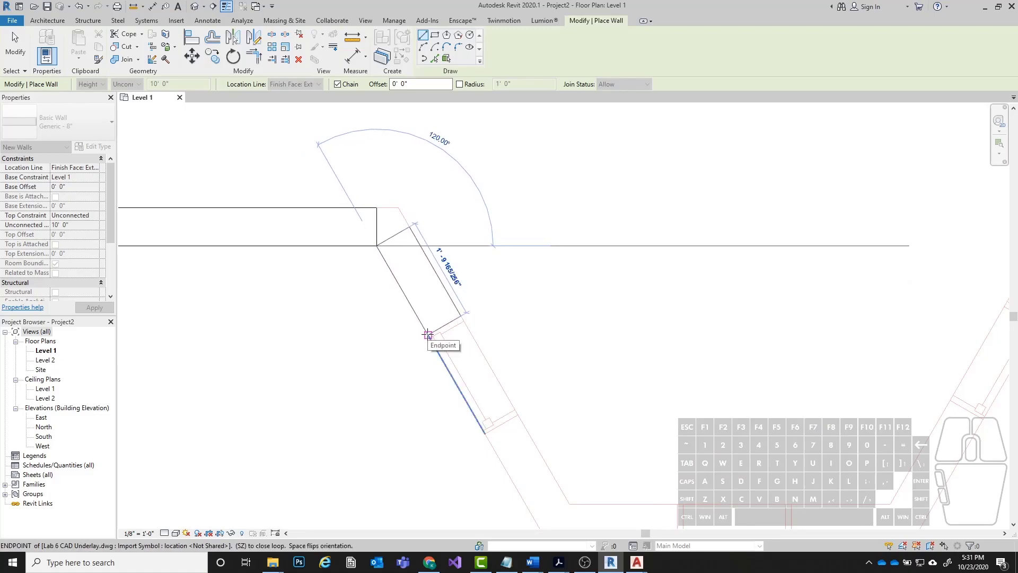
{"action": "left_click", "coordinate": [427, 334]}
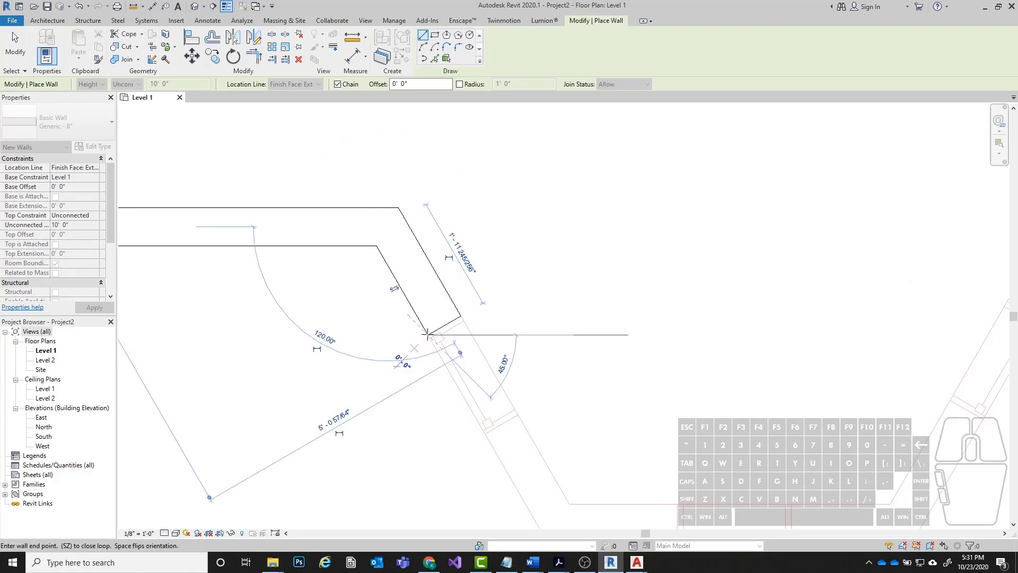
{"action": "left_click", "coordinate": [485, 433]}
{"action": "scroll", "coordinate": [268, 260], "scroll_direction": "down", "scroll_amount": 3}
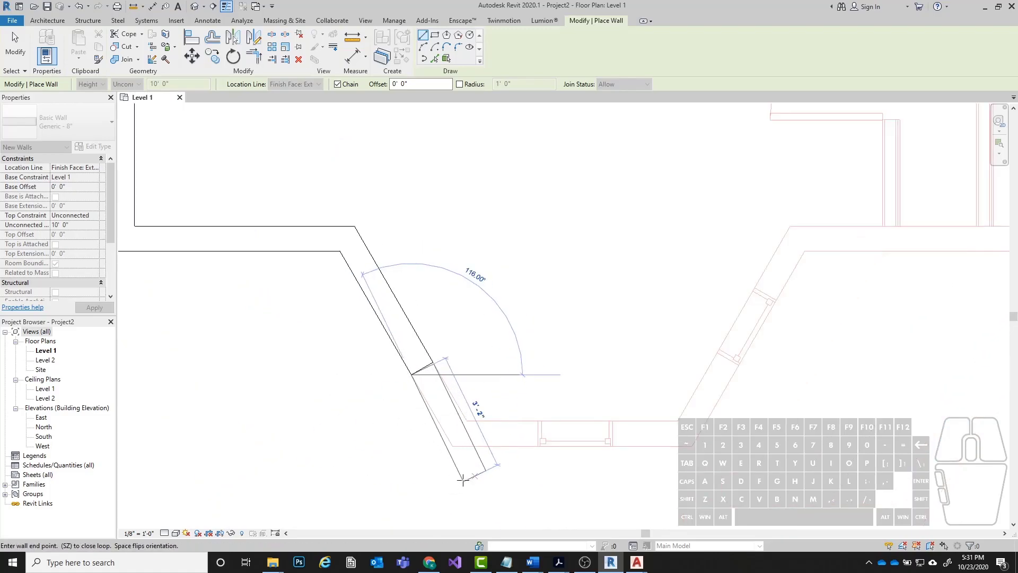
{"action": "left_click", "coordinate": [452, 445]}
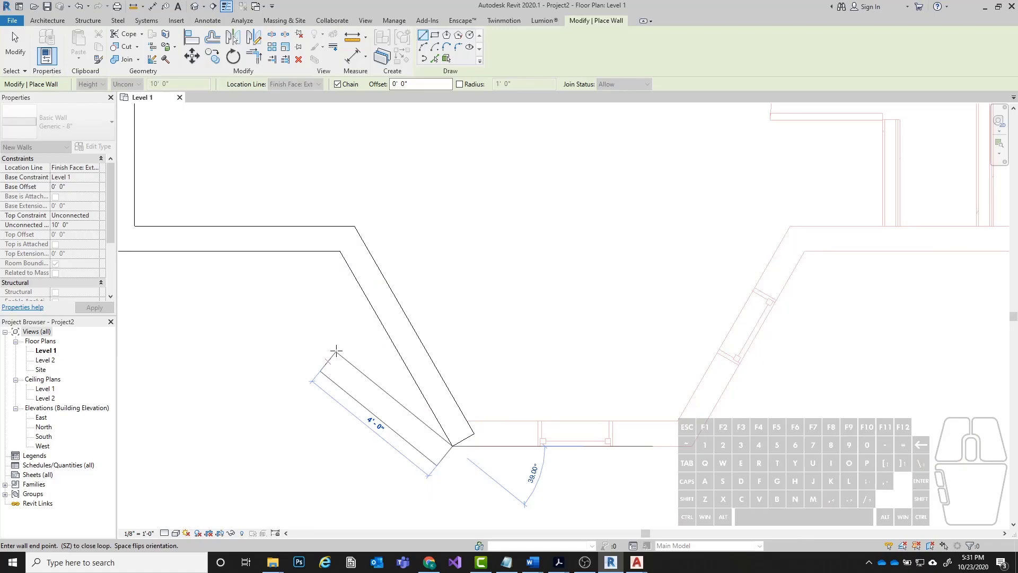
{"action": "key", "text": "Escape"}
{"action": "key", "text": "Escape"}
Delete the continuous wall along the bay's angled left side.
{"action": "left_click", "coordinate": [409, 341]}
{"action": "scroll", "coordinate": [352, 306], "scroll_direction": "up", "scroll_amount": 2}
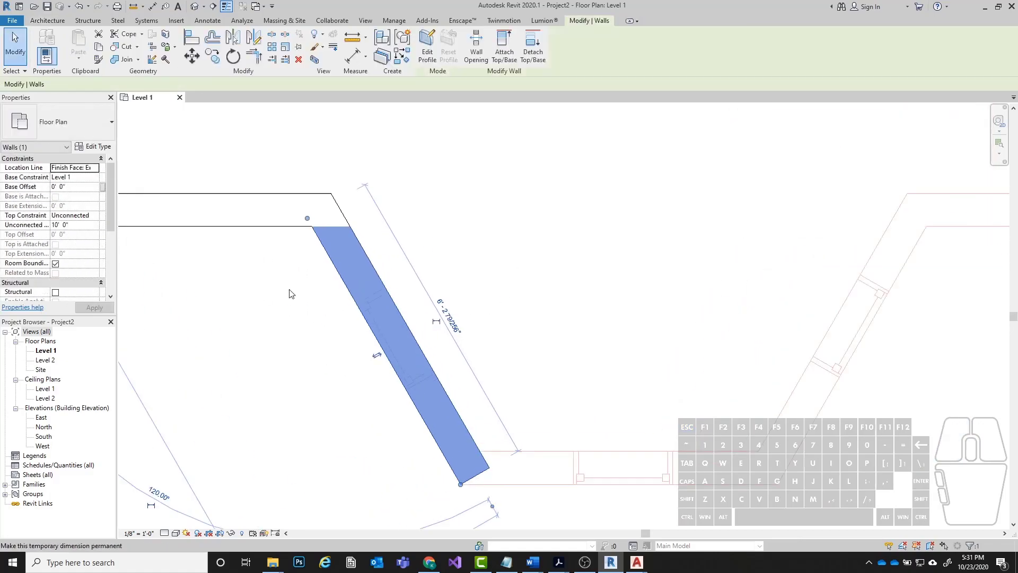
{"action": "middle_click_drag", "start_coordinate": [354, 306], "coordinate": [427, 364]}
{"action": "scroll", "coordinate": [477, 327], "scroll_direction": "up", "scroll_amount": 4}
{"action": "scroll", "coordinate": [474, 352], "scroll_direction": "down", "scroll_amount": 3}
{"action": "middle_click_drag", "start_coordinate": [531, 401], "coordinate": [430, 326]}
{"action": "key", "text": "Delete"}
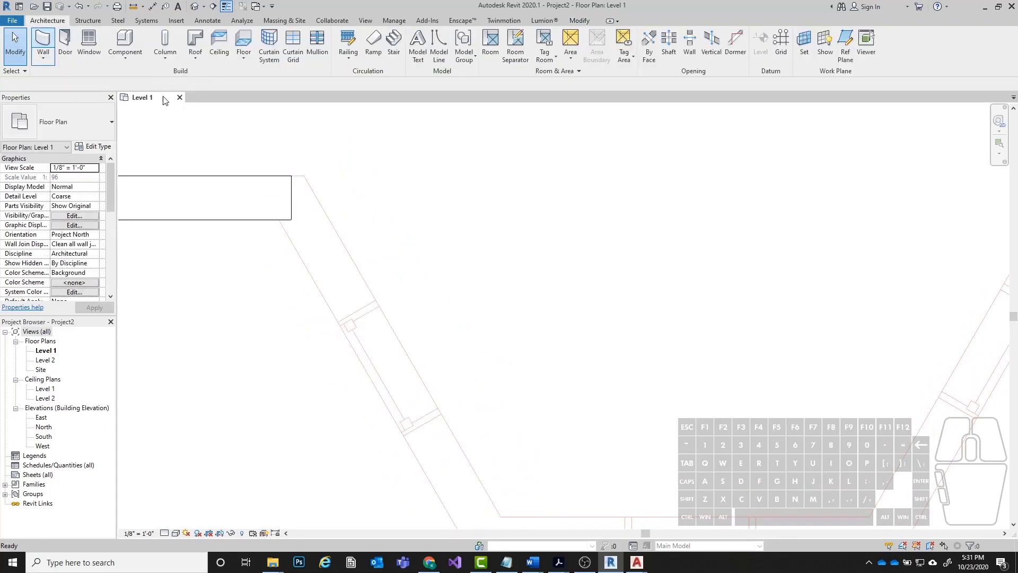
Draw an inward-flipped wall about 1' 10" long from the bay's first outer corner to the near edge of the angled window.
{"action": "key", "text": "w"}
{"action": "key", "text": "a"}
{"action": "left_click", "coordinate": [280, 218]}
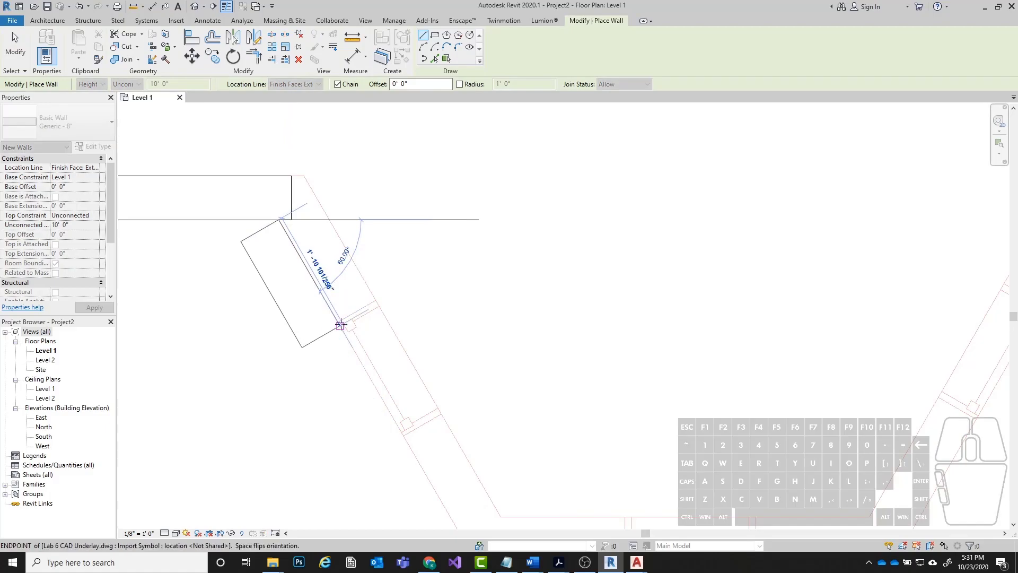
{"action": "key", "text": "space"}
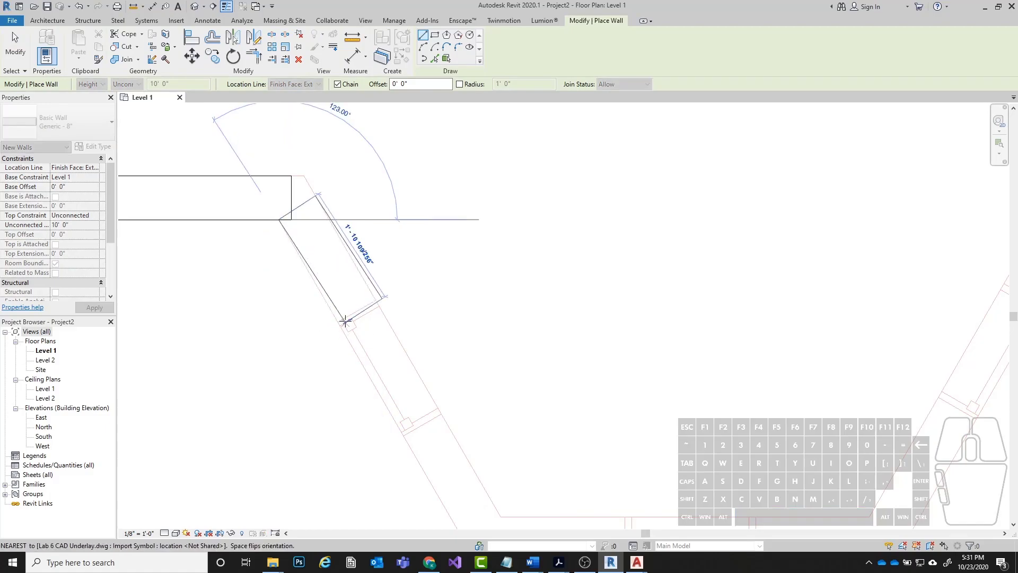
{"action": "left_click", "coordinate": [338, 322]}
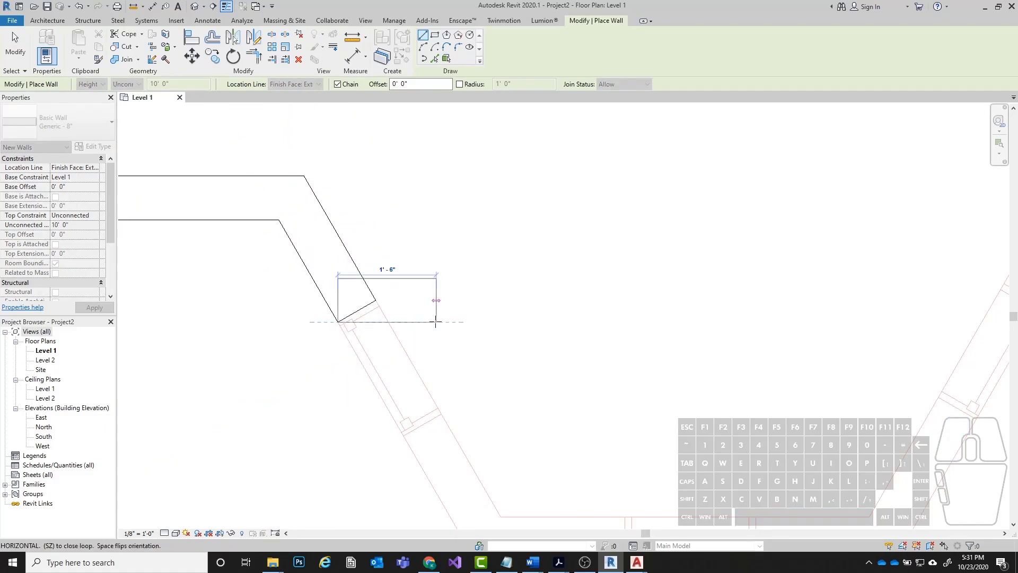
{"action": "key", "text": "Escape"}
{"action": "key", "text": "Escape"}
{"action": "middle_click_drag", "start_coordinate": [397, 362], "coordinate": [372, 287]}
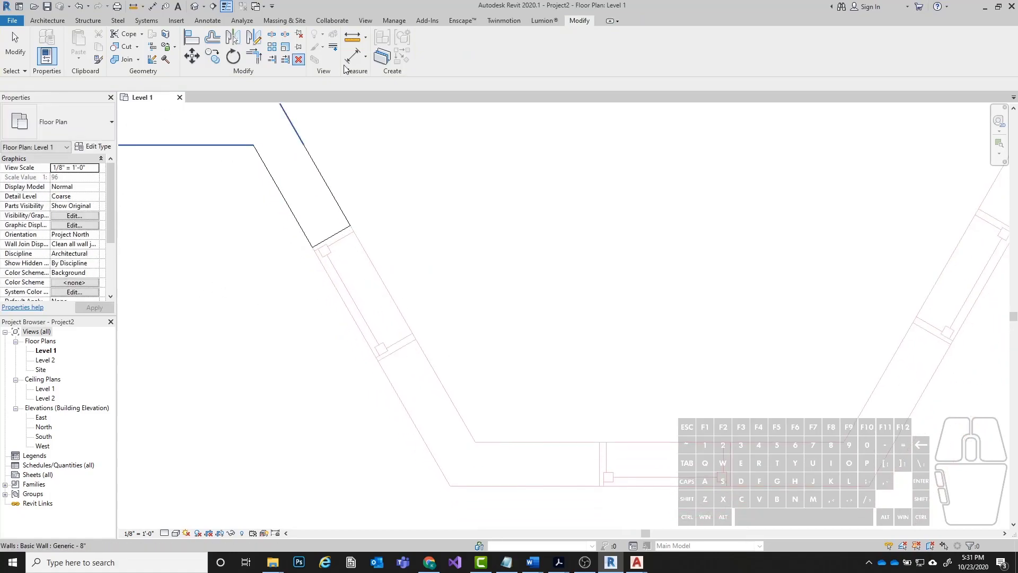
{"action": "left_click", "coordinate": [165, 59]}
{"action": "scroll", "coordinate": [345, 287], "scroll_direction": "down", "scroll_amount": 2}
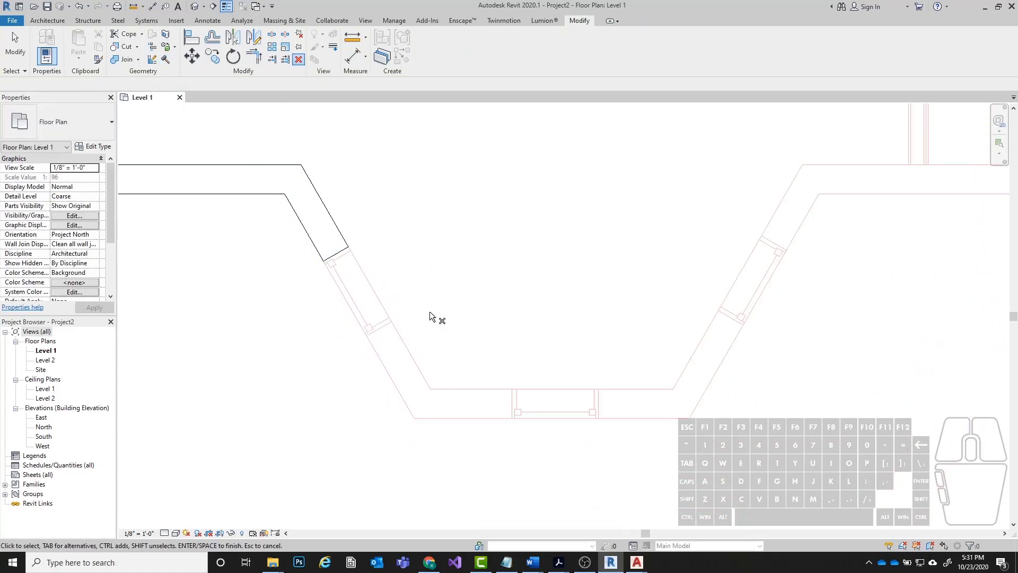
{"action": "key", "text": "Escape"}
Draw an inward-flipped wall about 2' 2" long from the angled window's far edge to the bay's lower-left outer corner.
{"action": "left_click", "coordinate": [48, 20]}
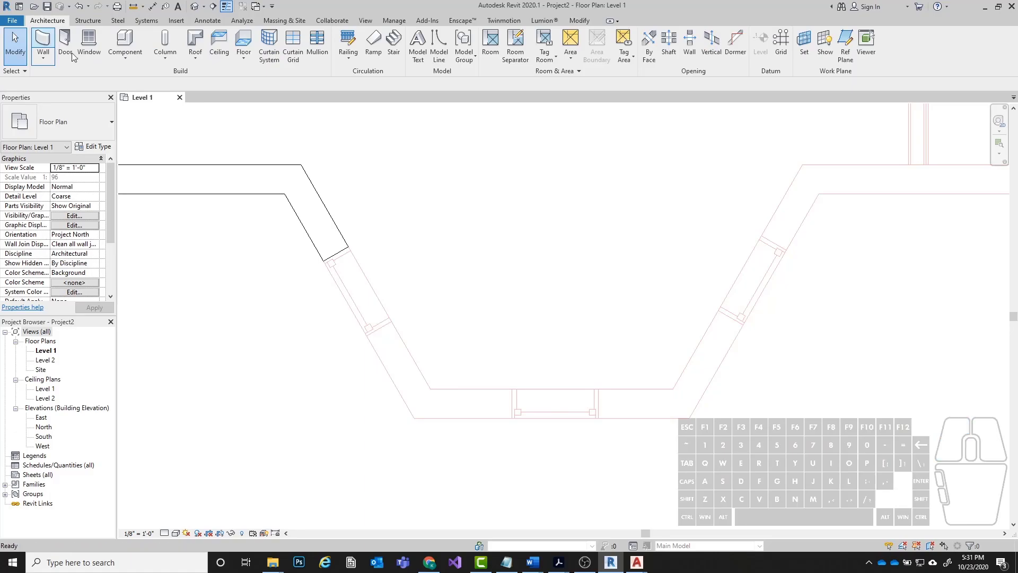
{"action": "left_click", "coordinate": [45, 42]}
{"action": "scroll", "coordinate": [370, 337], "scroll_direction": "up", "scroll_amount": 2}
{"action": "left_click", "coordinate": [369, 337]}
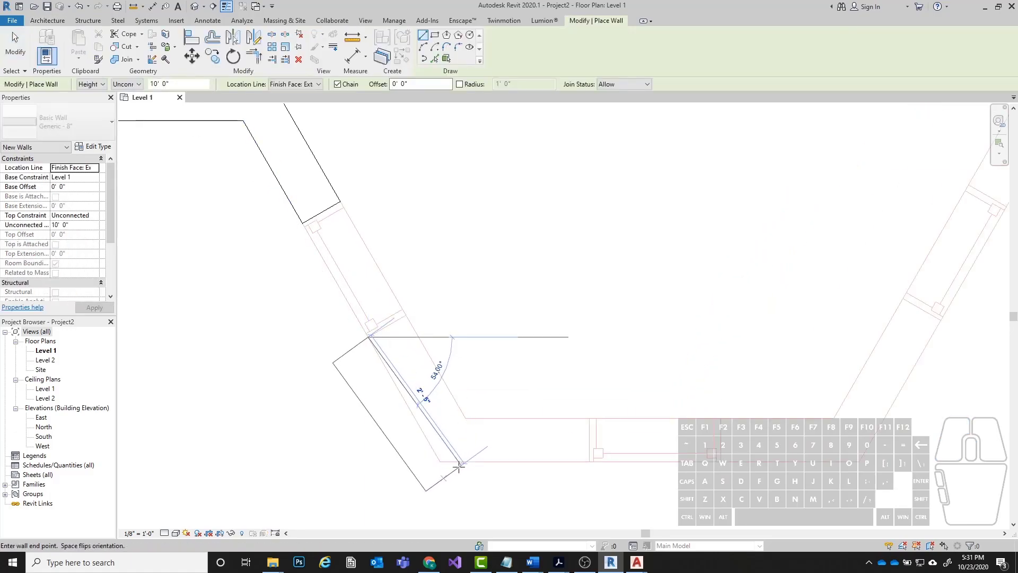
{"action": "key", "text": "space"}
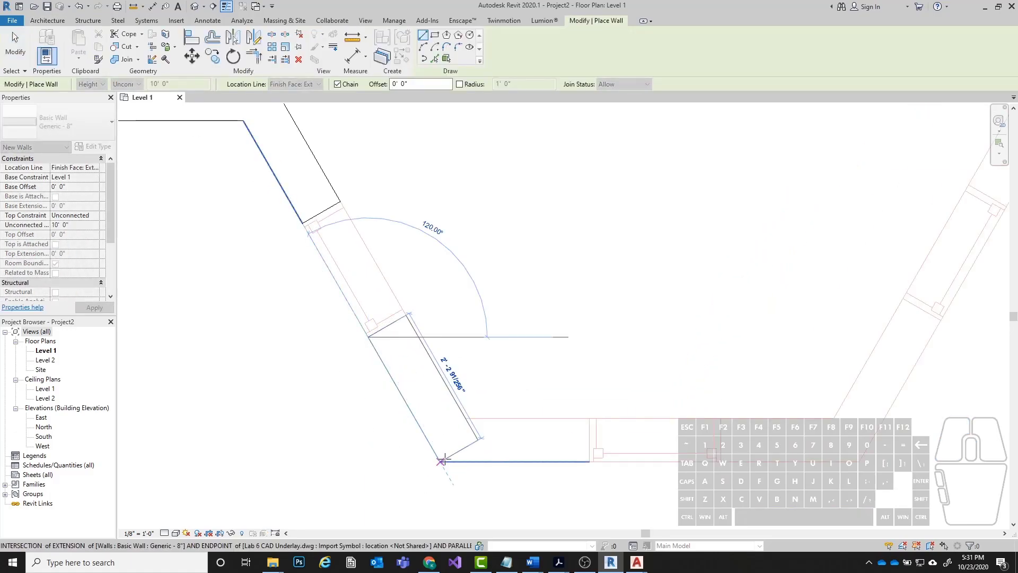
{"action": "left_click", "coordinate": [440, 461]}
{"action": "key", "text": "Escape"}
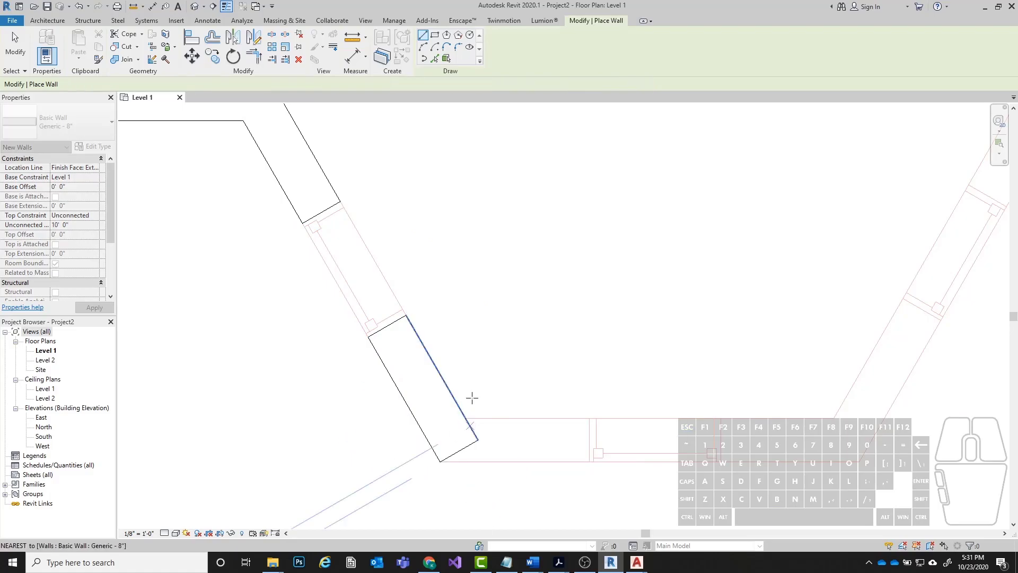
{"action": "scroll", "coordinate": [391, 366], "scroll_direction": "down", "scroll_amount": 3}
{"action": "left_click", "coordinate": [413, 381]}
{"action": "scroll", "coordinate": [582, 291], "scroll_direction": "up", "scroll_amount": 6}
{"action": "key", "text": "Escape"}
{"action": "scroll", "coordinate": [375, 465], "scroll_direction": "down", "scroll_amount": 5}
{"action": "key", "text": "Escape"}
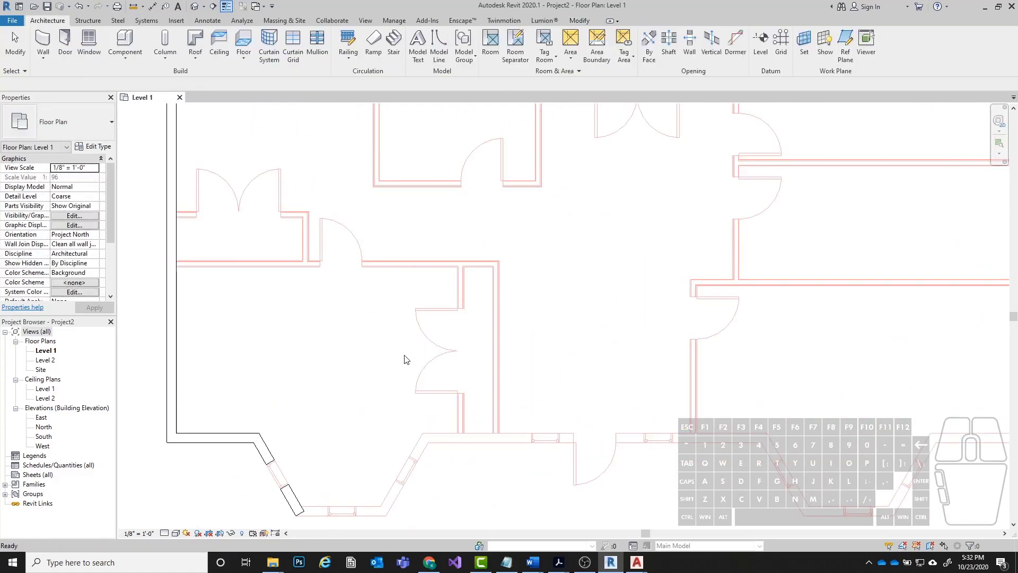
Review the plan and open the default 3D view to examine the left exterior wall and the segments beside the bay's window gap.
{"action": "middle_click_drag", "start_coordinate": [228, 478], "coordinate": [391, 351]}
{"action": "scroll", "coordinate": [424, 363], "scroll_direction": "up", "scroll_amount": 2}
{"action": "scroll", "coordinate": [408, 320], "scroll_direction": "up", "scroll_amount": 2}
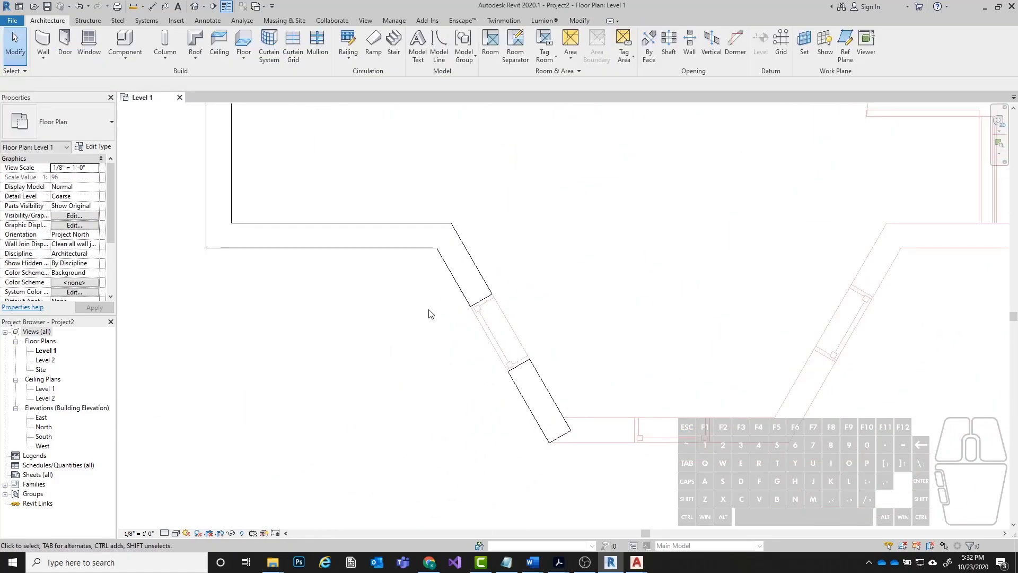
{"action": "scroll", "coordinate": [411, 343], "scroll_direction": "down", "scroll_amount": 1}
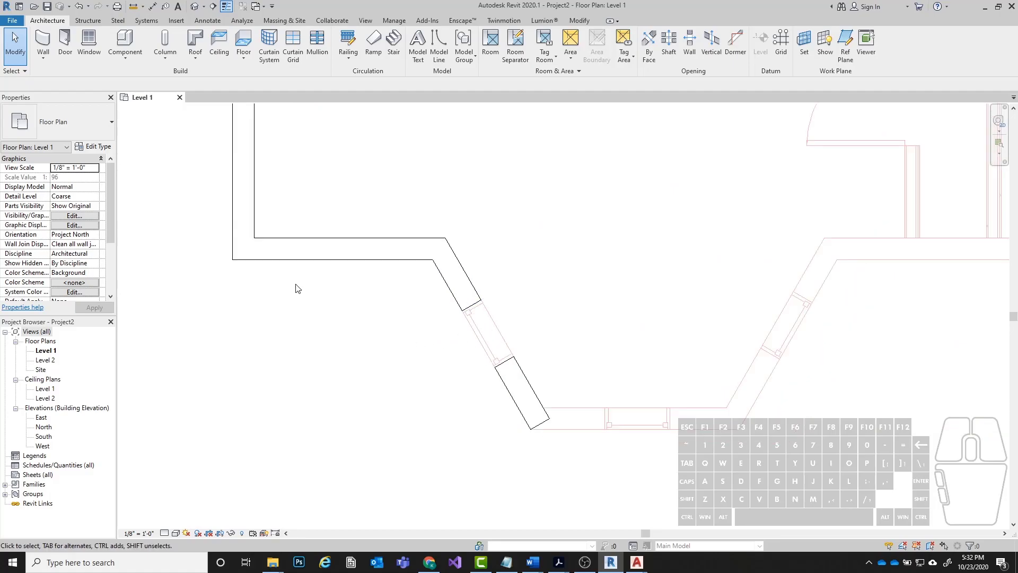
{"action": "scroll", "coordinate": [286, 355], "scroll_direction": "down", "scroll_amount": 6}
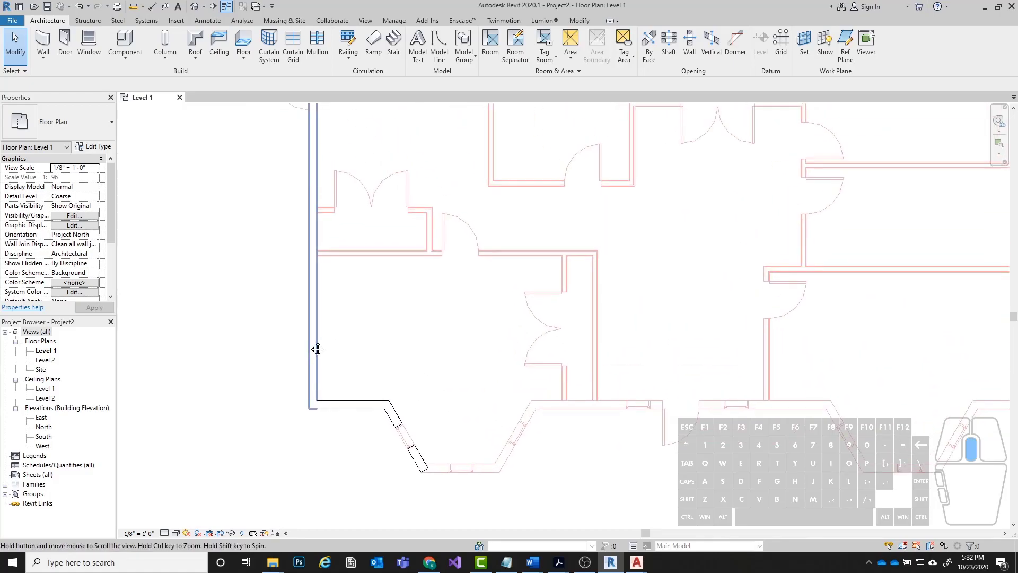
{"action": "middle_click_drag", "start_coordinate": [364, 280], "coordinate": [446, 263]}
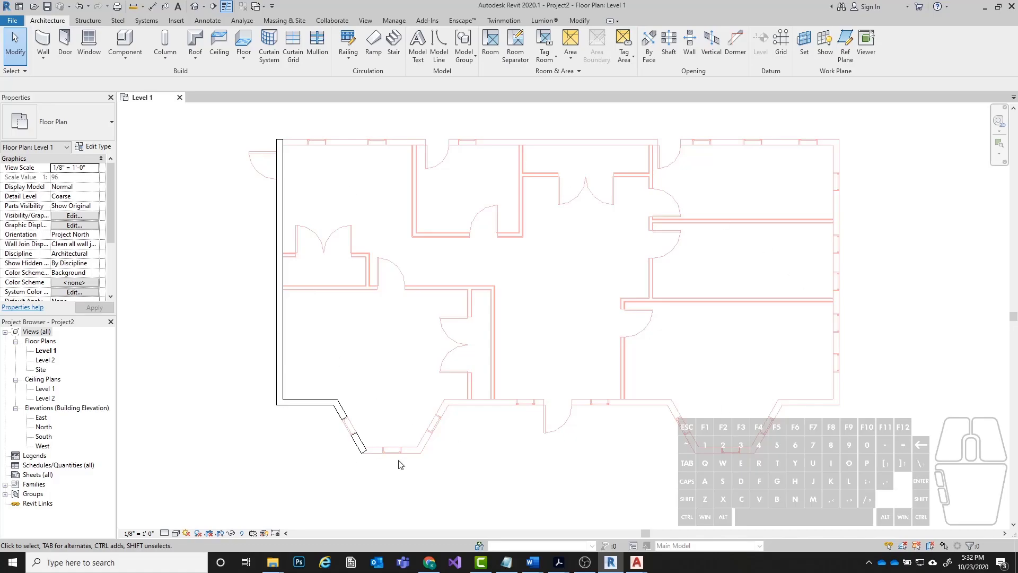
{"action": "left_click", "coordinate": [195, 8]}
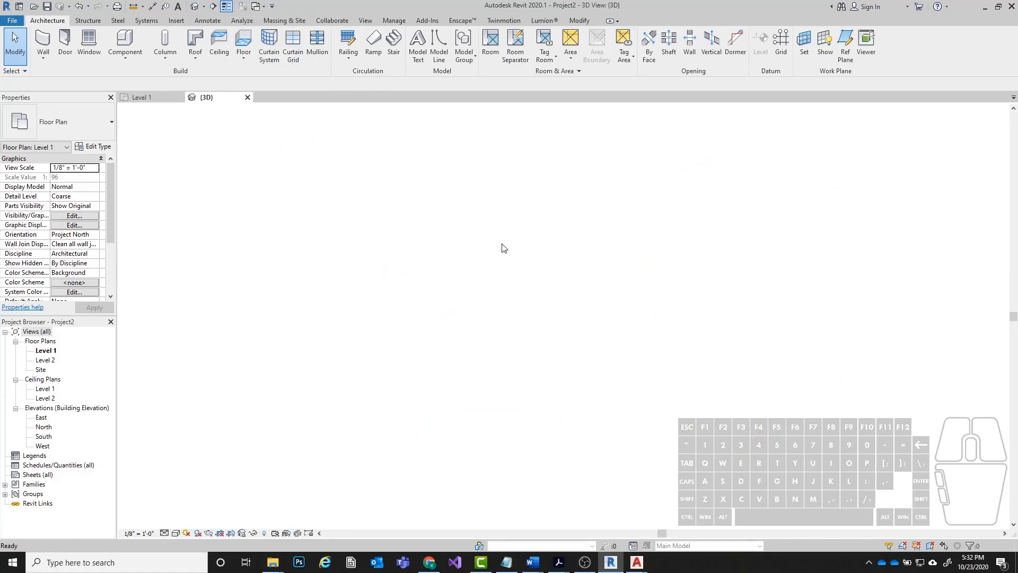
{"action": "scroll", "coordinate": [501, 259], "scroll_direction": "up", "scroll_amount": 3}
{"action": "middle_click_drag", "start_coordinate": [433, 207], "coordinate": [634, 242], "text": "shift"}
{"action": "scroll", "coordinate": [631, 238], "scroll_direction": "down", "scroll_amount": 3}
{"action": "scroll", "coordinate": [552, 472], "scroll_direction": "up", "scroll_amount": 3}
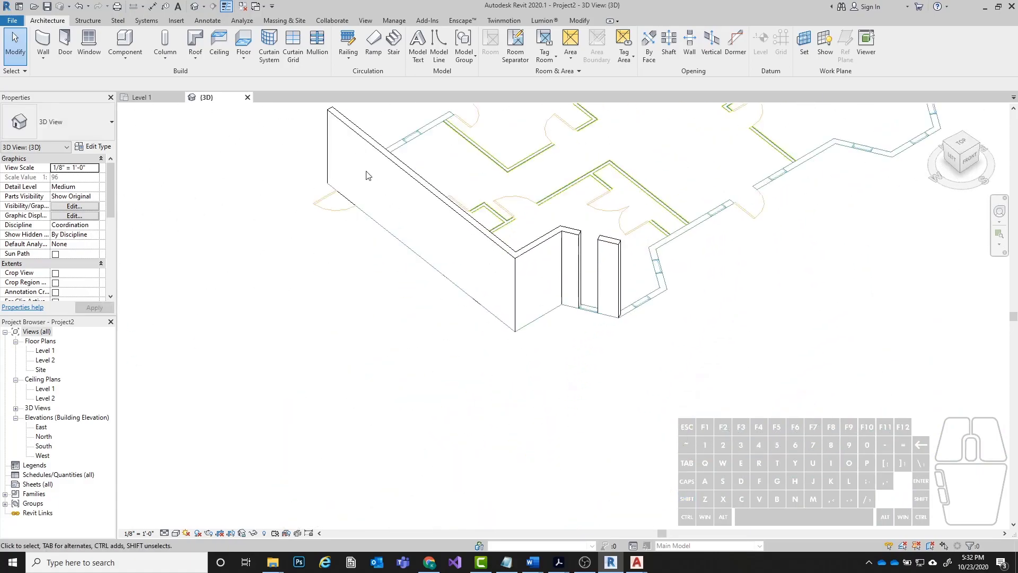
{"action": "scroll", "coordinate": [560, 313], "scroll_direction": "up", "scroll_amount": 5}
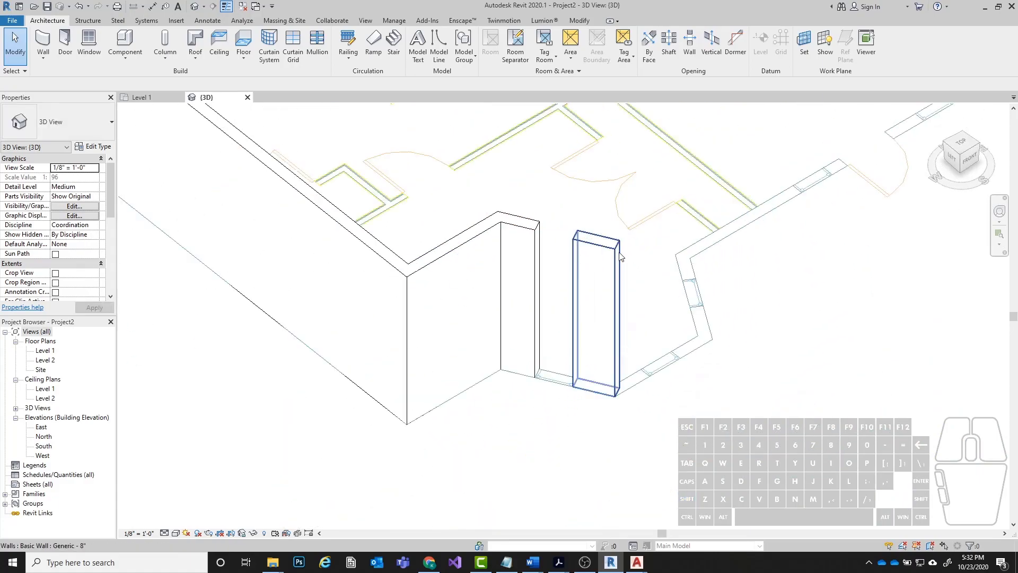
Examine the separate wall segments on either side of the bay's angled window gap in the 3D view.
{"action": "scroll", "coordinate": [521, 425], "scroll_direction": "down", "scroll_amount": 3}
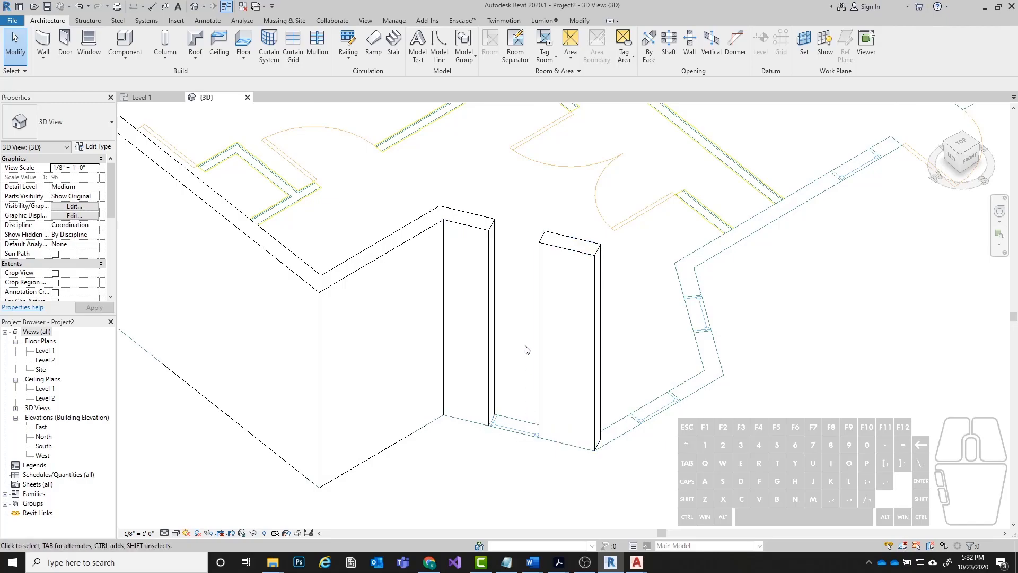
{"action": "left_click", "coordinate": [476, 260]}
{"action": "left_click", "coordinate": [547, 304]}
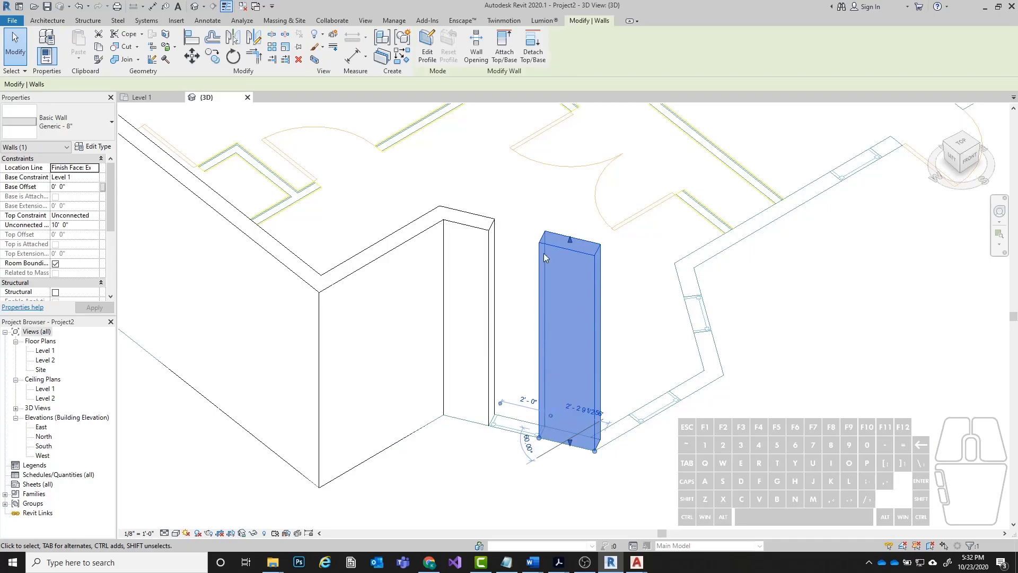
{"action": "left_click", "coordinate": [498, 446]}
{"action": "scroll", "coordinate": [508, 411], "scroll_direction": "down", "scroll_amount": 3}
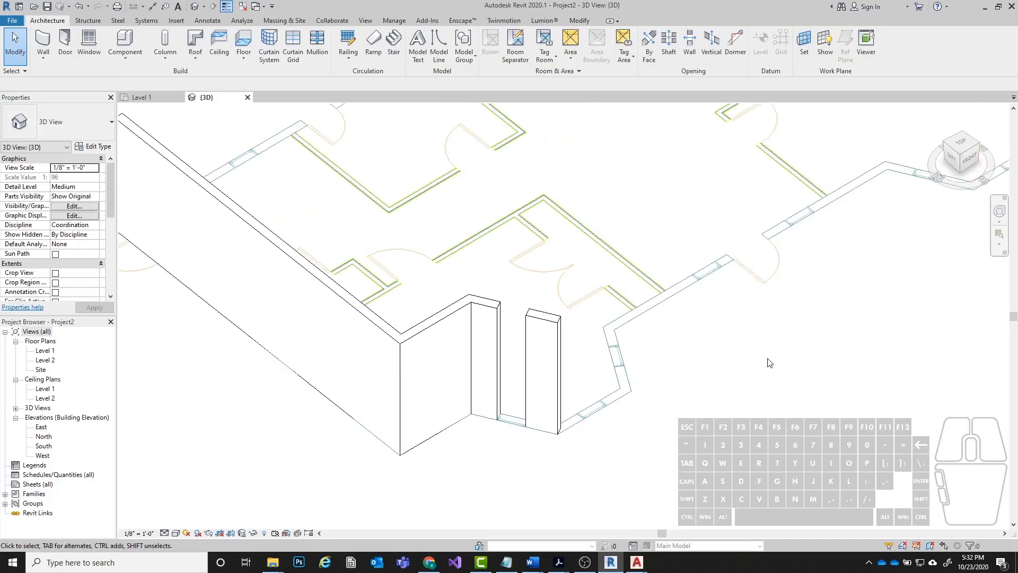
{"action": "scroll", "coordinate": [612, 294], "scroll_direction": "down", "scroll_amount": 2}
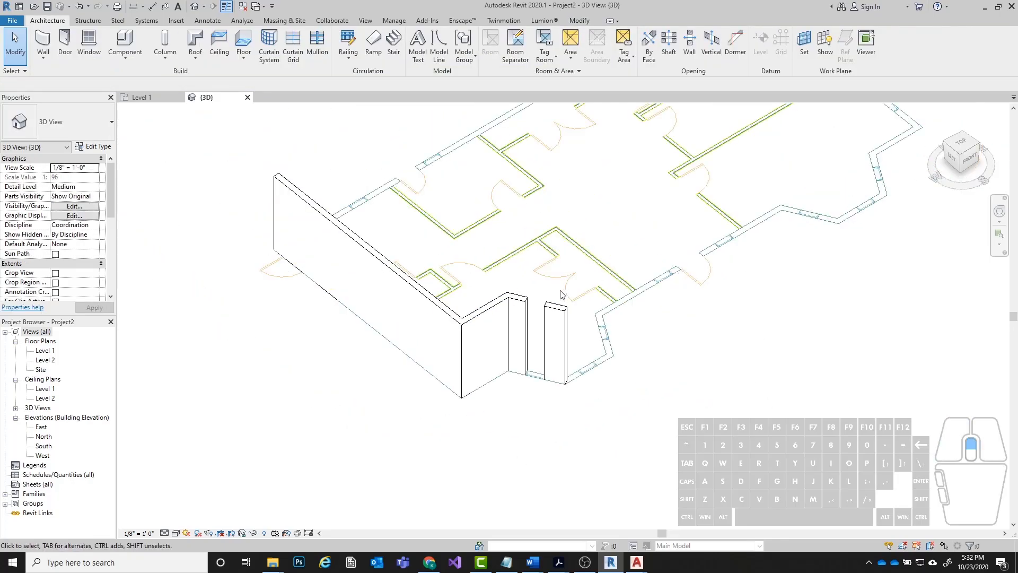
{"action": "scroll", "coordinate": [560, 290], "scroll_direction": "up", "scroll_amount": 3}
{"action": "scroll", "coordinate": [461, 439], "scroll_direction": "down", "scroll_amount": 4}
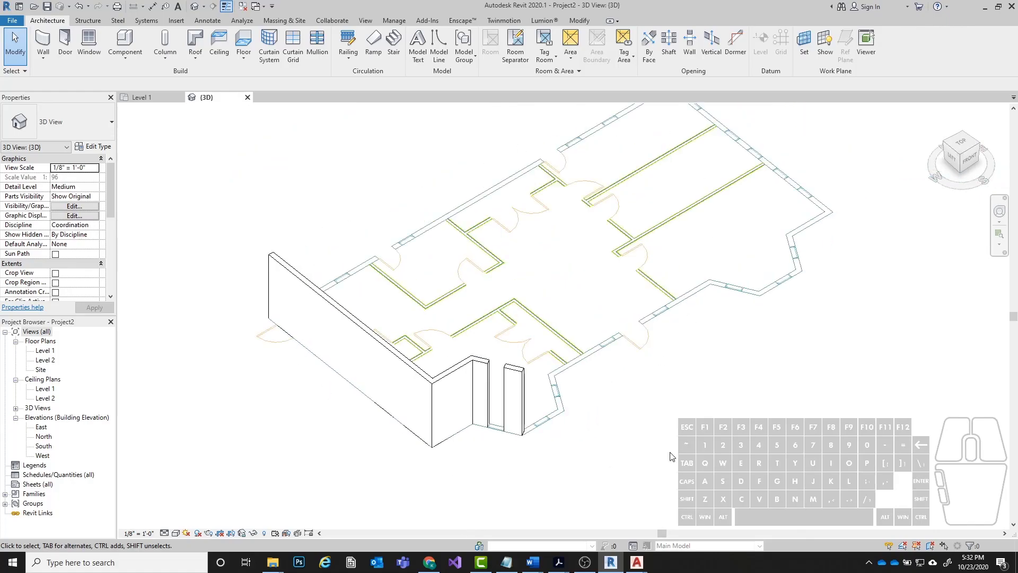
{"action": "scroll", "coordinate": [530, 445], "scroll_direction": "up", "scroll_amount": 3}
{"action": "scroll", "coordinate": [551, 424], "scroll_direction": "up", "scroll_amount": 2}
{"action": "scroll", "coordinate": [517, 253], "scroll_direction": "down", "scroll_amount": 2}
Delete the detached wall segment beyond the bay's angled window gap and check the remaining walls in 3D.
{"action": "left_click", "coordinate": [583, 260]}
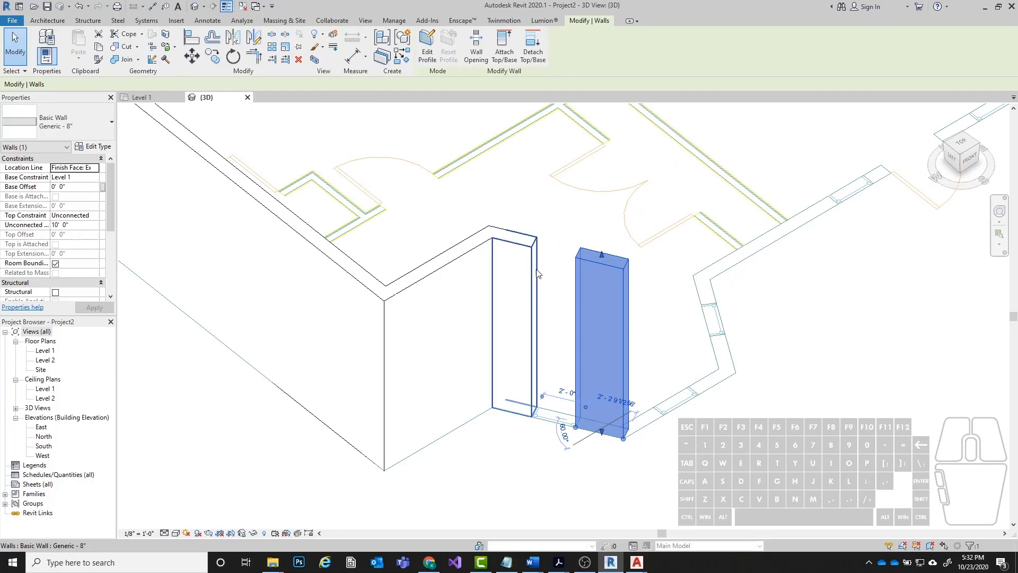
{"action": "key", "text": "Delete"}
{"action": "scroll", "coordinate": [623, 447], "scroll_direction": "up", "scroll_amount": 4}
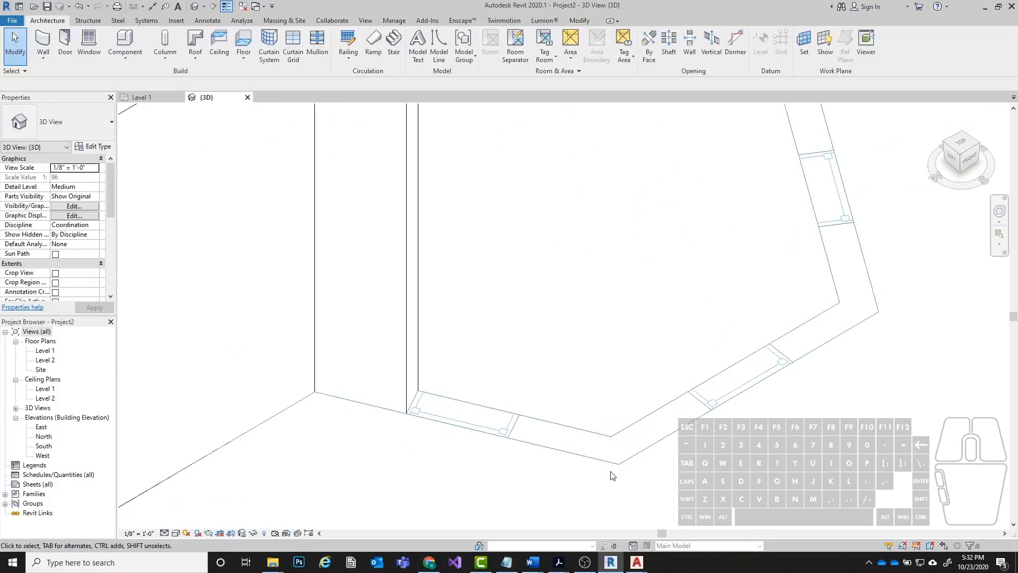
{"action": "scroll", "coordinate": [604, 479], "scroll_direction": "down", "scroll_amount": 4}
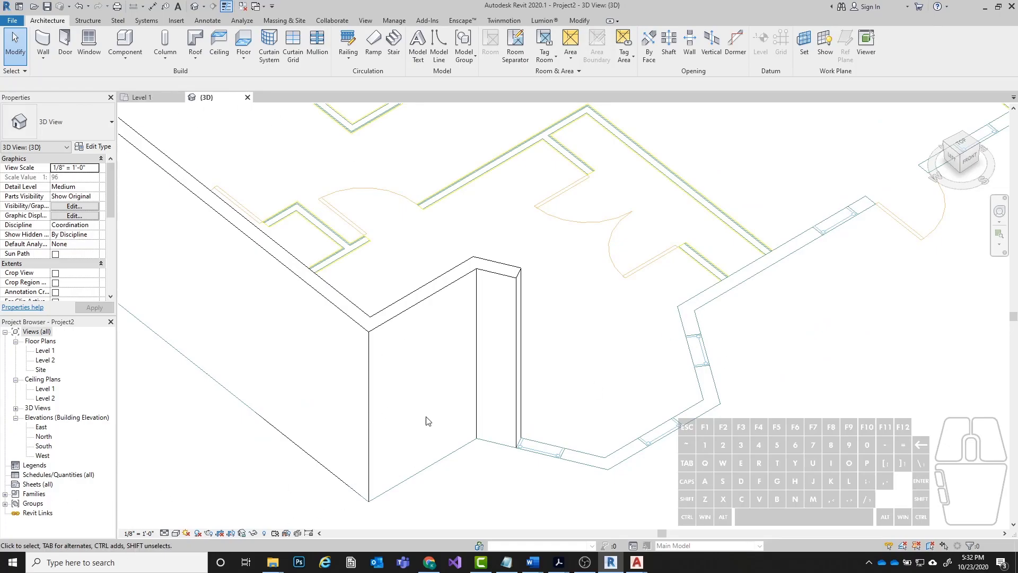
{"action": "scroll", "coordinate": [621, 396], "scroll_direction": "down", "scroll_amount": 3}
{"action": "middle_click_drag", "start_coordinate": [824, 363], "coordinate": [727, 419]}
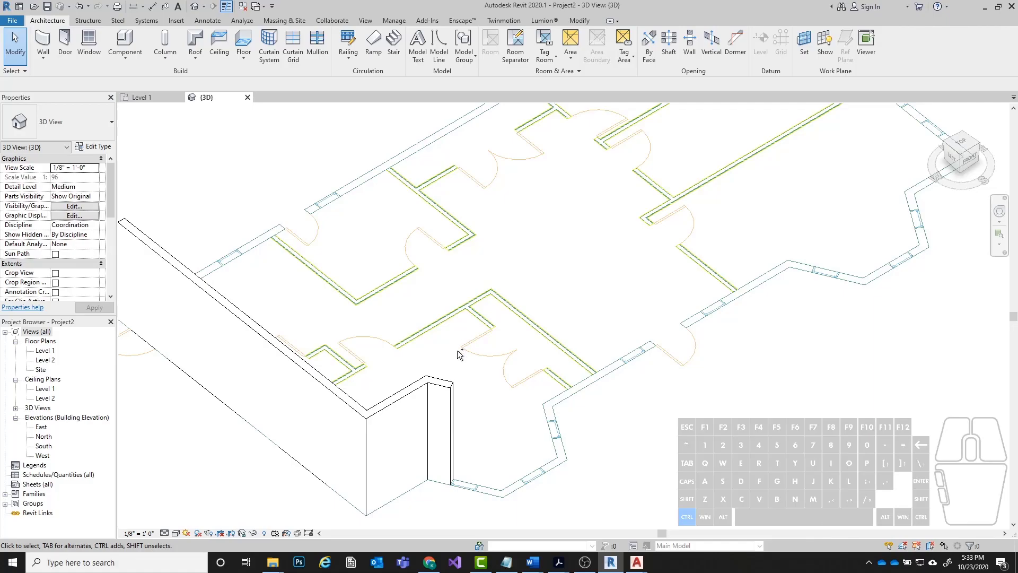
On Level 1, stretch the bay's short angled wall past the window to the bay's lower-left outer corner, about 6' 2" long.
{"action": "key", "text": "ctrl+Tab"}
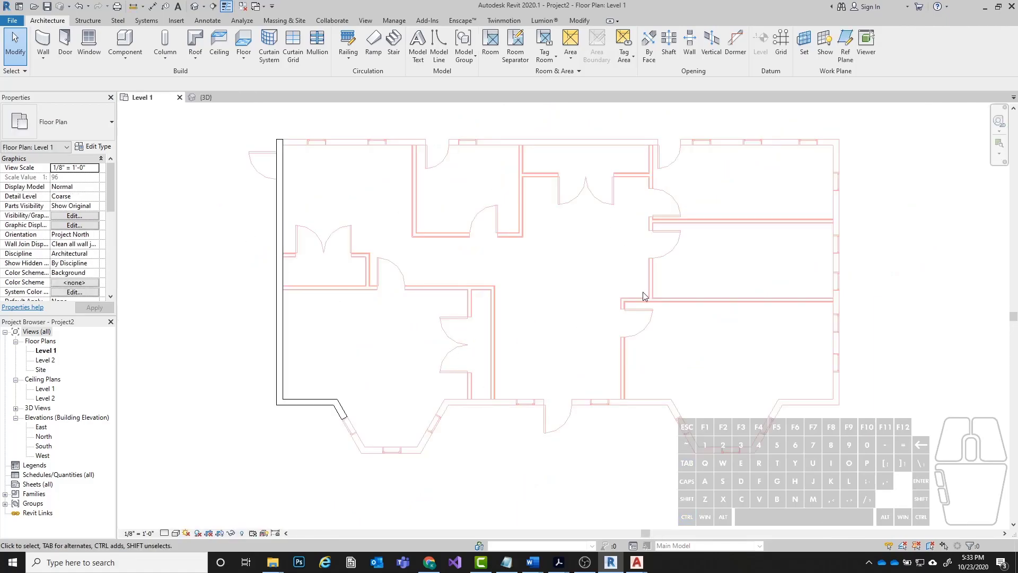
{"action": "middle_click_drag", "start_coordinate": [645, 291], "coordinate": [584, 317]}
{"action": "middle_click_drag", "start_coordinate": [329, 389], "coordinate": [312, 278]}
{"action": "scroll", "coordinate": [260, 292], "scroll_direction": "up", "scroll_amount": 2}
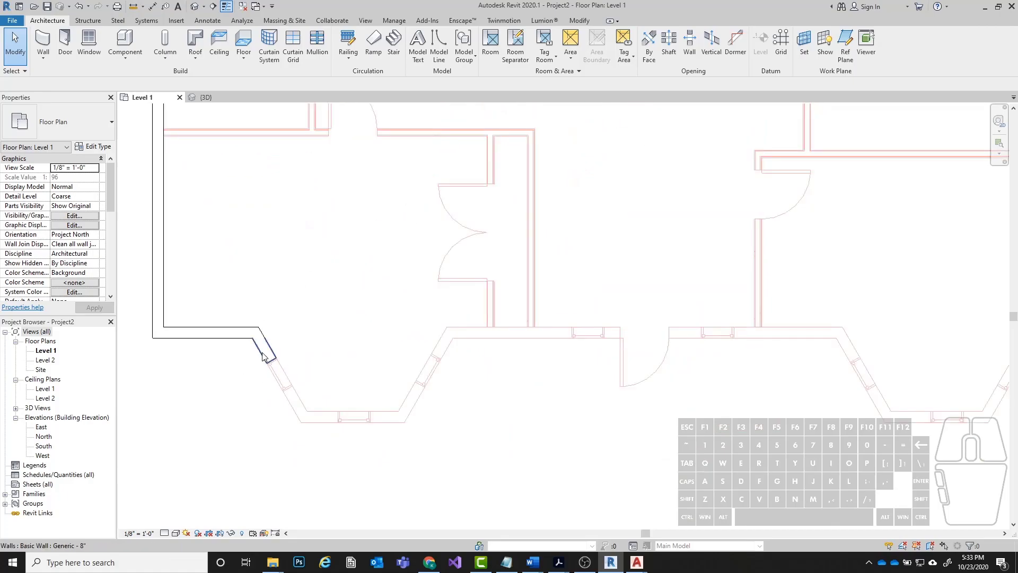
{"action": "left_click", "coordinate": [263, 356]}
{"action": "scroll", "coordinate": [260, 375], "scroll_direction": "up", "scroll_amount": 2}
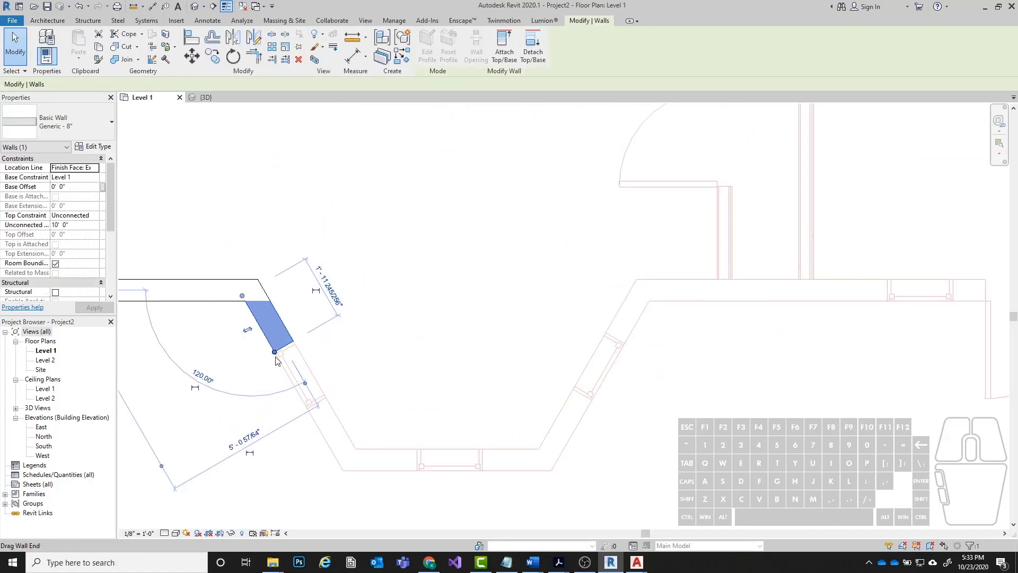
{"action": "left_click_drag", "start_coordinate": [276, 355], "coordinate": [342, 469]}
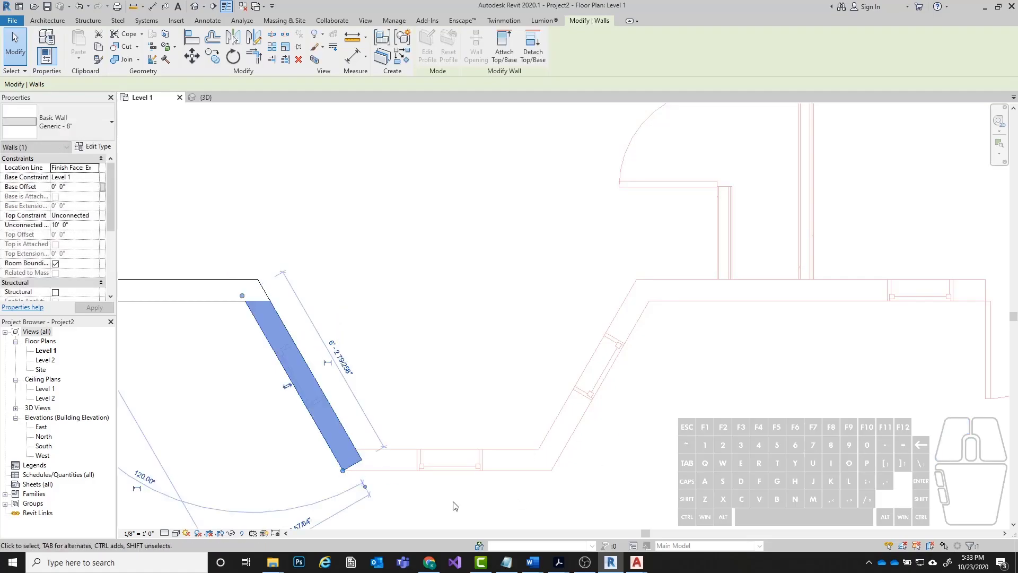
{"action": "left_click", "coordinate": [427, 303]}
{"action": "middle_click_drag", "start_coordinate": [402, 348], "coordinate": [361, 309]}
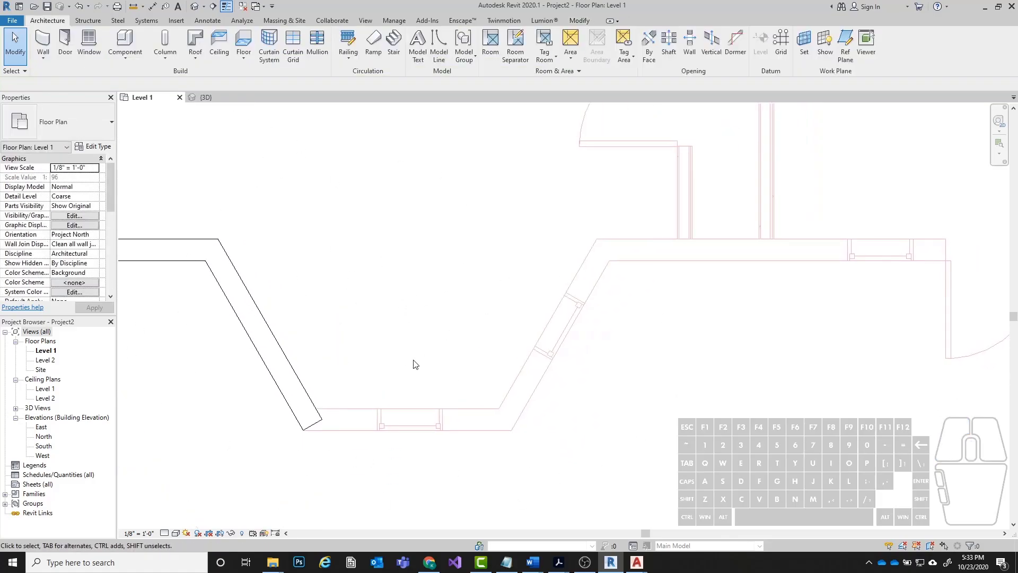
Draw inward-flipped walls along the first bay's front, about 6' 4 5/8", and its angled right side, 6' 0" long.
{"action": "key", "text": "a"}
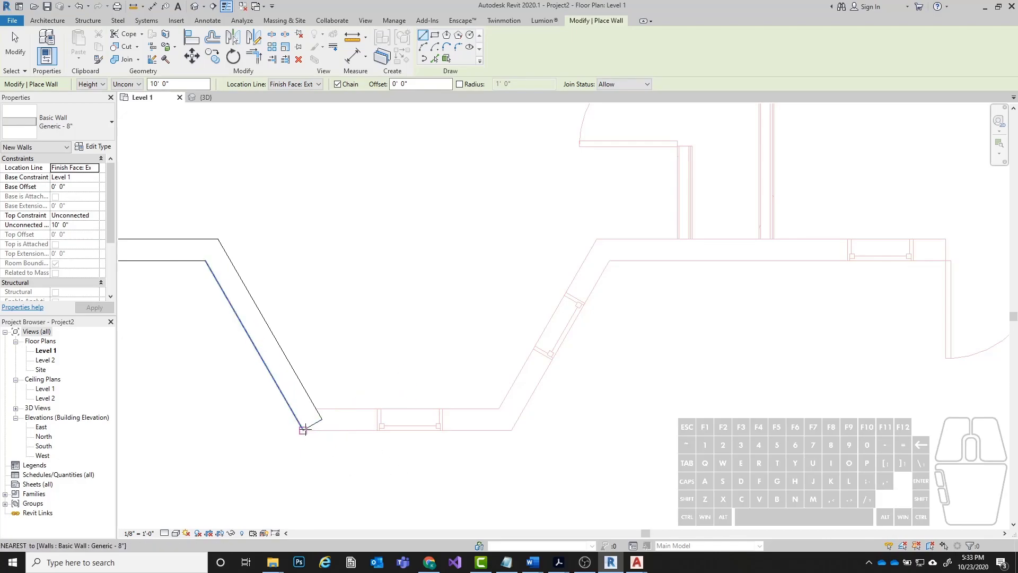
{"action": "left_click", "coordinate": [303, 429]}
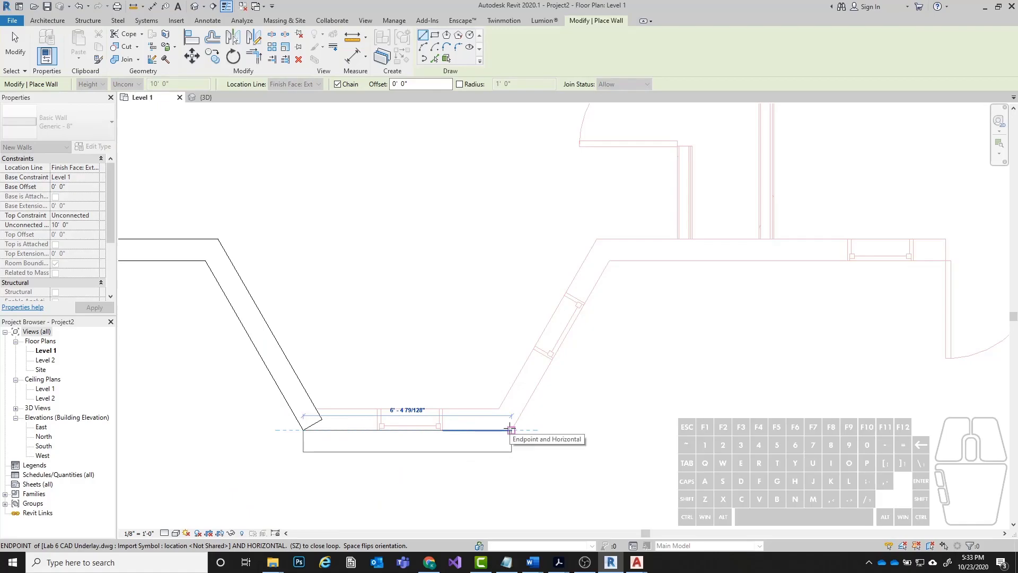
{"action": "key", "text": "space"}
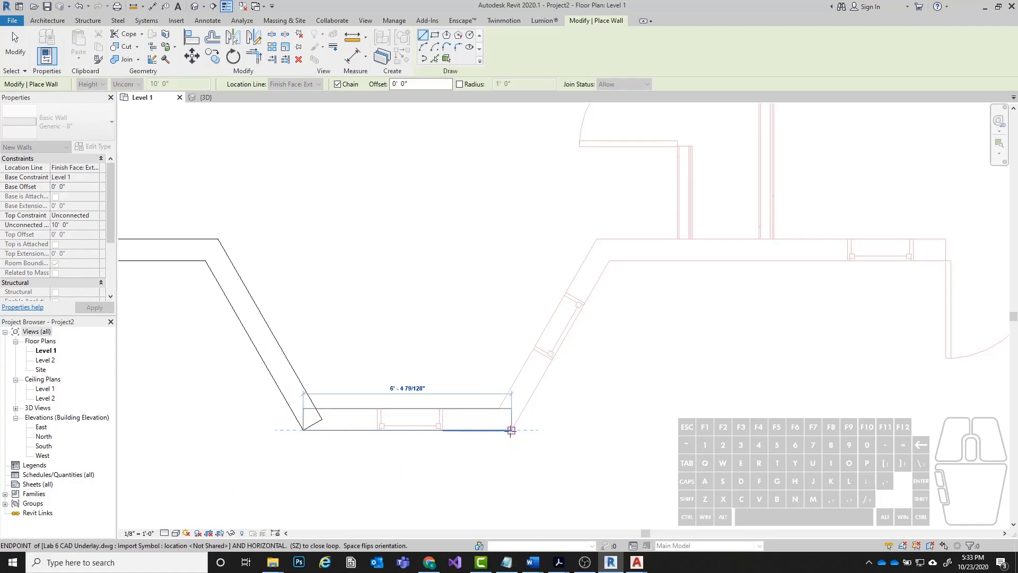
{"action": "left_click", "coordinate": [511, 430]}
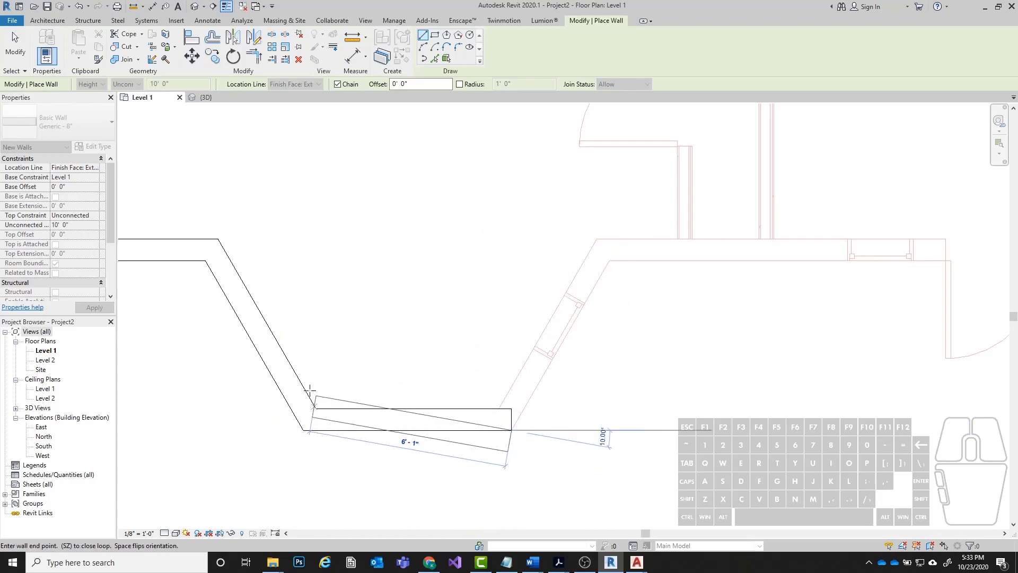
{"action": "left_click", "coordinate": [609, 259]}
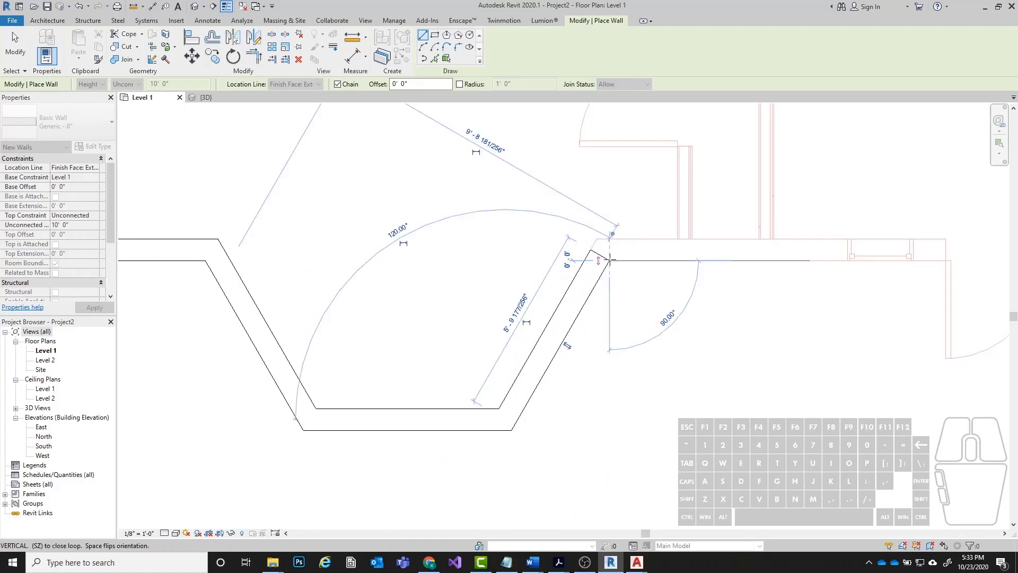
Continue the wall chain across the front entry to the second bay and 6' 0" down that bay's angled left side.
{"action": "scroll", "coordinate": [190, 385], "scroll_direction": "down", "scroll_amount": 3}
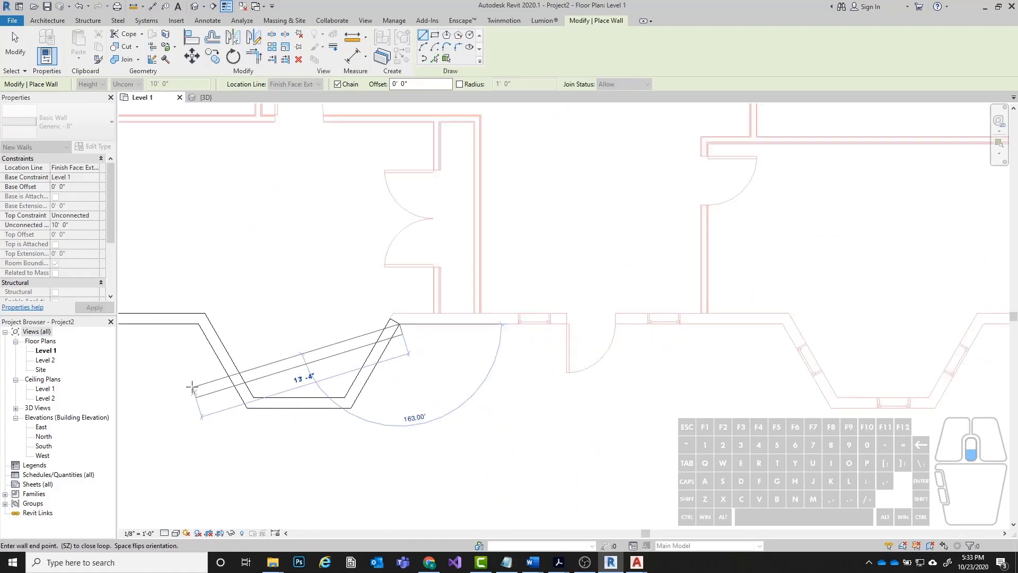
{"action": "scroll", "coordinate": [654, 218], "scroll_direction": "up", "scroll_amount": 1}
{"action": "middle_click_drag", "start_coordinate": [733, 351], "coordinate": [652, 364]}
{"action": "left_click", "coordinate": [718, 353]}
{"action": "left_click", "coordinate": [772, 450]}
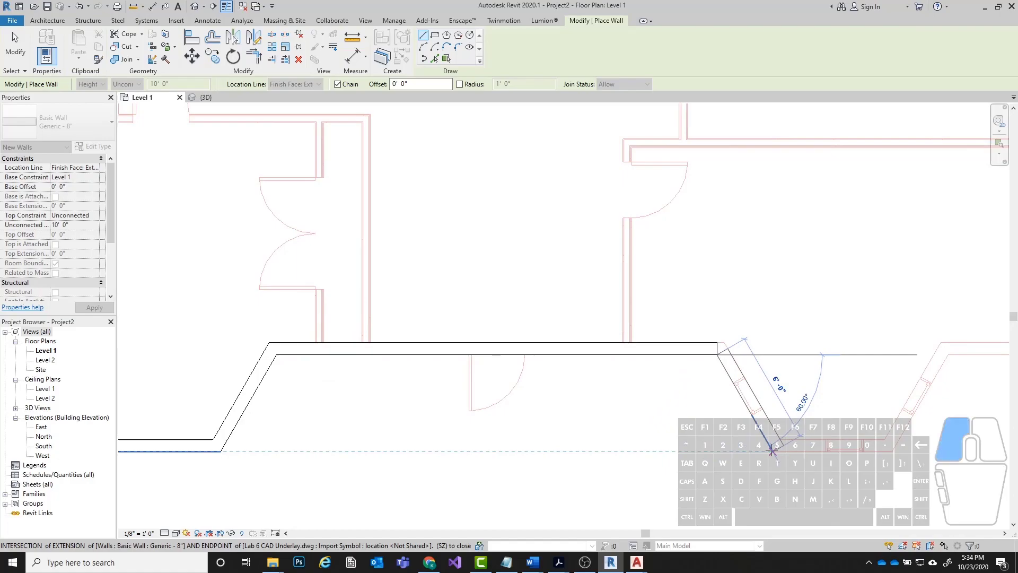
Continue the wall chain along the second bay's front, up its 6' 0" angled right side, and across to the building's lower-right corner.
{"action": "scroll", "coordinate": [528, 409], "scroll_direction": "down", "scroll_amount": 1}
{"action": "scroll", "coordinate": [846, 443], "scroll_direction": "up", "scroll_amount": 3}
{"action": "left_click", "coordinate": [745, 435]}
{"action": "scroll", "coordinate": [863, 247], "scroll_direction": "down", "scroll_amount": 2}
{"action": "scroll", "coordinate": [768, 307], "scroll_direction": "up", "scroll_amount": 2}
{"action": "left_click", "coordinate": [563, 346]}
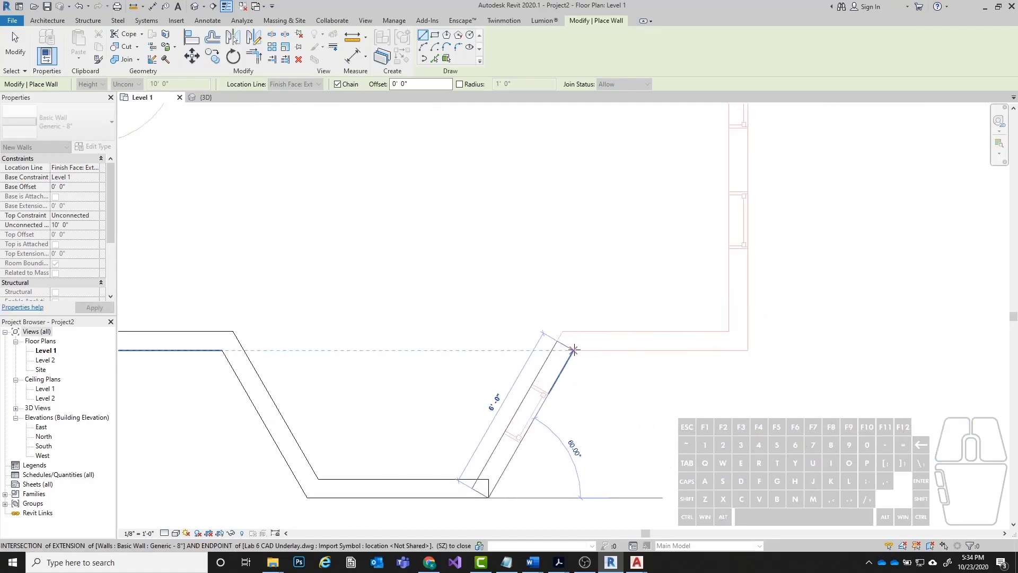
{"action": "left_click", "coordinate": [750, 350]}
Close the exterior outline with walls up the right side and along the back to the upper-left corner, and end the wall command.
{"action": "scroll", "coordinate": [705, 339], "scroll_direction": "down", "scroll_amount": 3}
{"action": "middle_click_drag", "start_coordinate": [689, 307], "coordinate": [635, 338]}
{"action": "scroll", "coordinate": [643, 283], "scroll_direction": "up", "scroll_amount": 3}
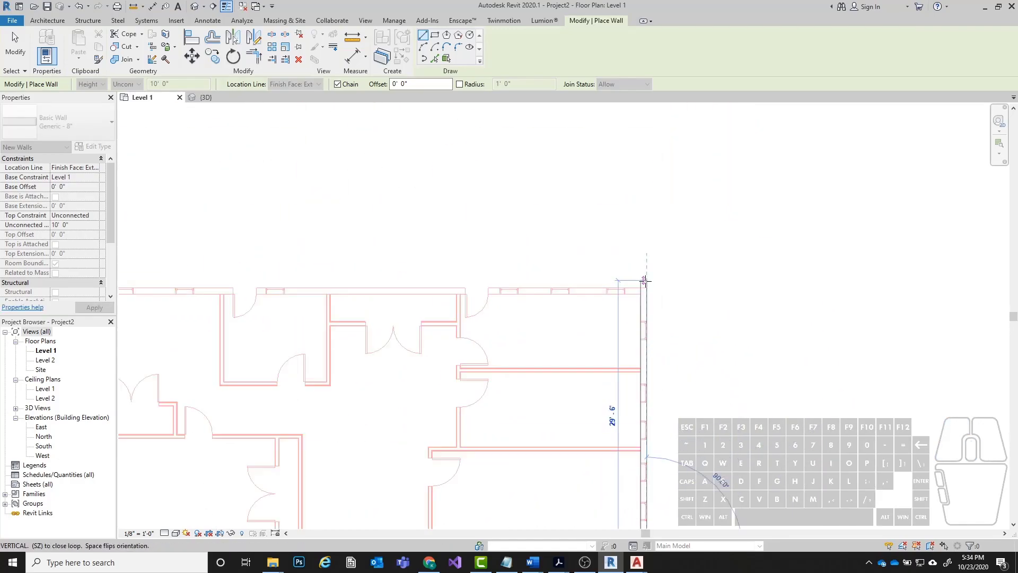
{"action": "middle_click_drag", "start_coordinate": [312, 290], "coordinate": [884, 292]}
{"action": "scroll", "coordinate": [367, 291], "scroll_direction": "up", "scroll_amount": 3}
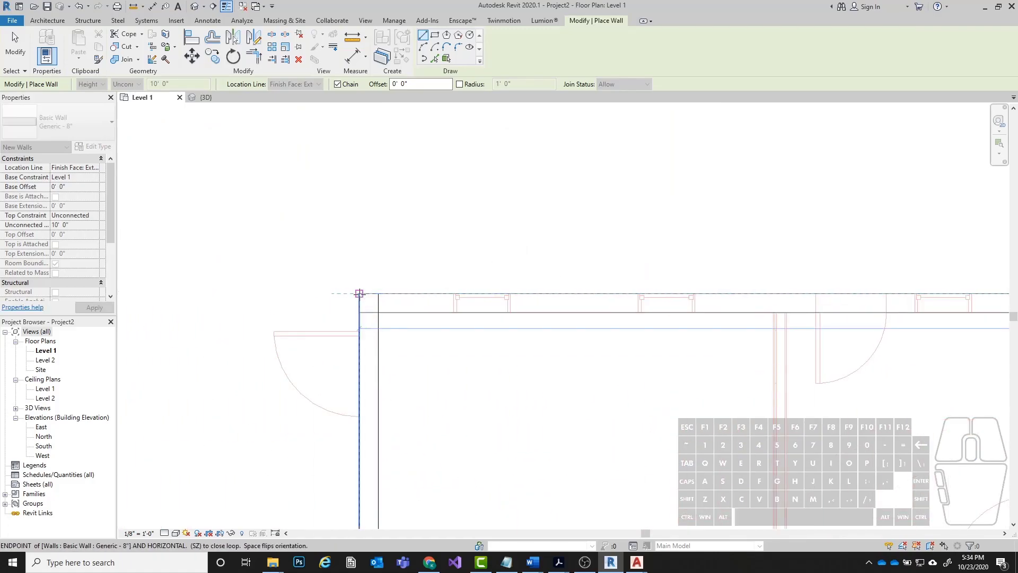
{"action": "left_click", "coordinate": [359, 293]}
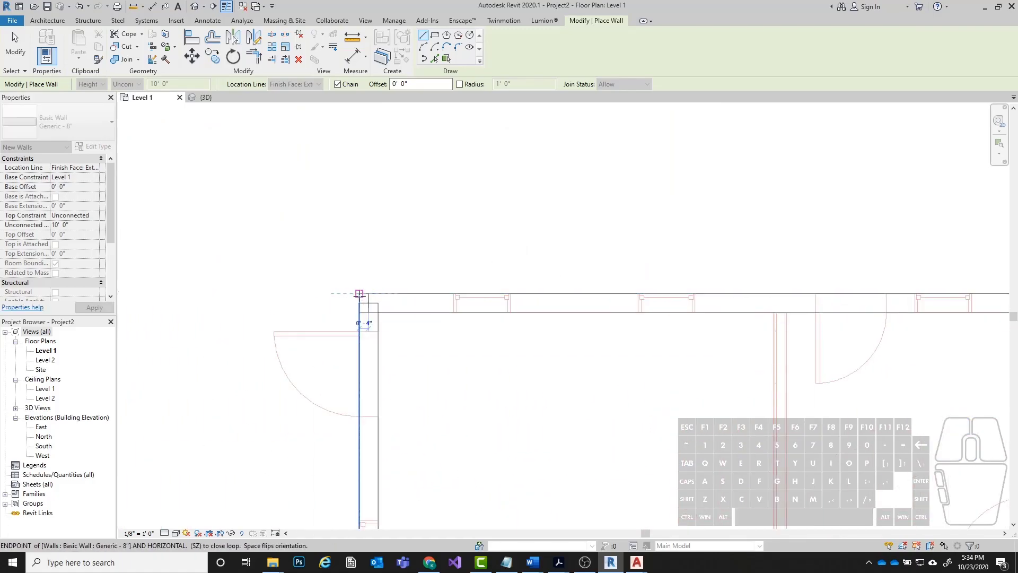
{"action": "scroll", "coordinate": [445, 229], "scroll_direction": "down", "scroll_amount": 1}
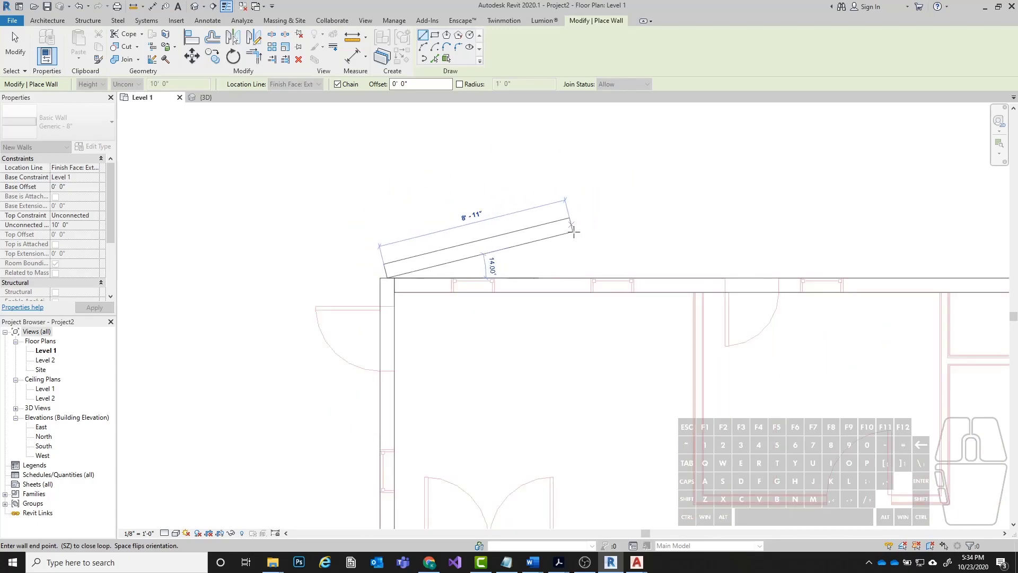
{"action": "key", "text": "Escape"}
{"action": "scroll", "coordinate": [364, 200], "scroll_direction": "down", "scroll_amount": 2}
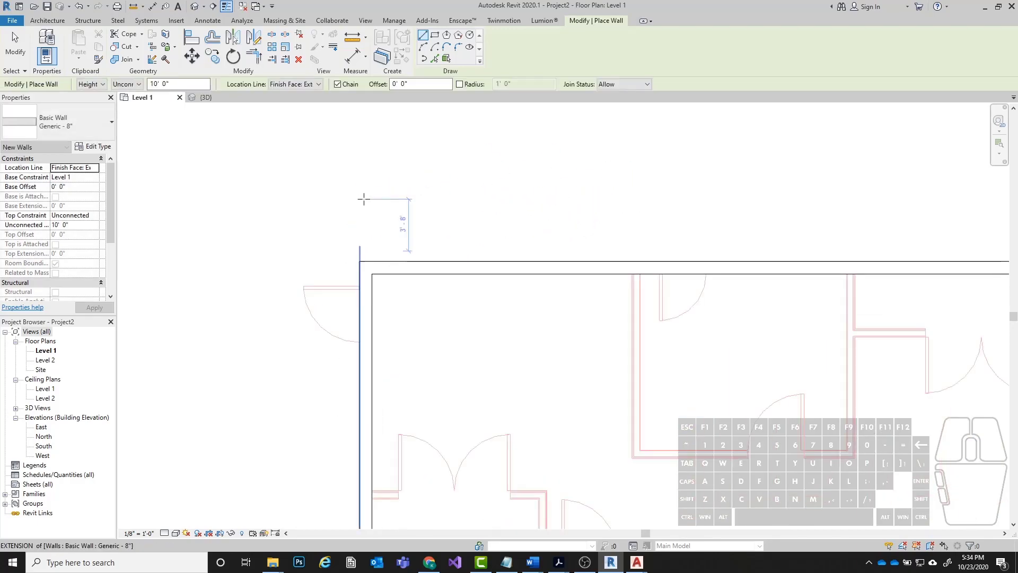
{"action": "key", "text": "Escape"}
{"action": "middle_click_drag", "start_coordinate": [609, 320], "coordinate": [502, 202]}
{"action": "scroll", "coordinate": [502, 202], "scroll_direction": "down", "scroll_amount": 2}
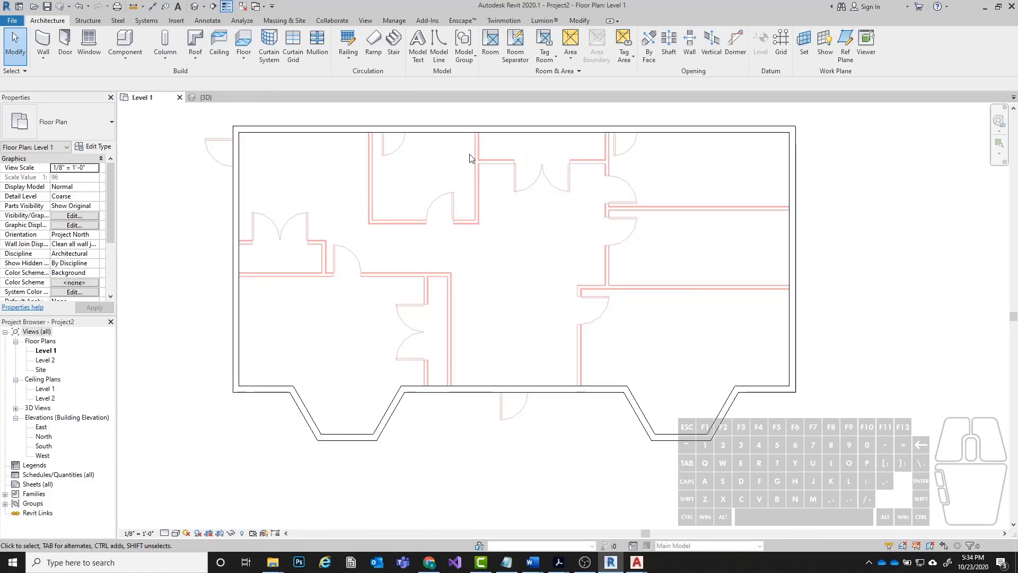
Inspect the closed exterior wall shell in the default 3D view and return to the Level 1 plan.
{"action": "left_click", "coordinate": [193, 12]}
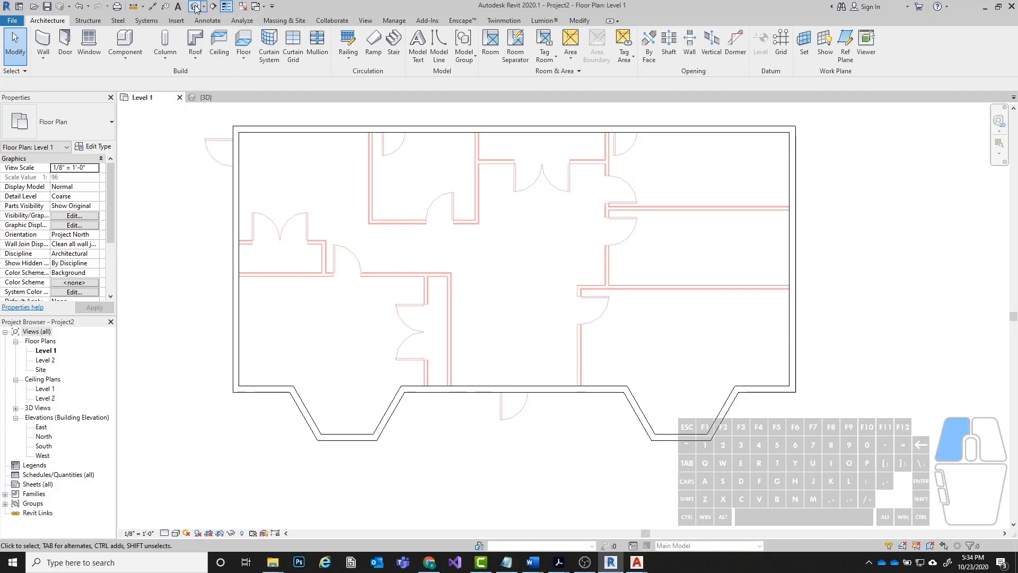
{"action": "middle_click_drag", "start_coordinate": [527, 387], "coordinate": [548, 422], "text": "shift"}
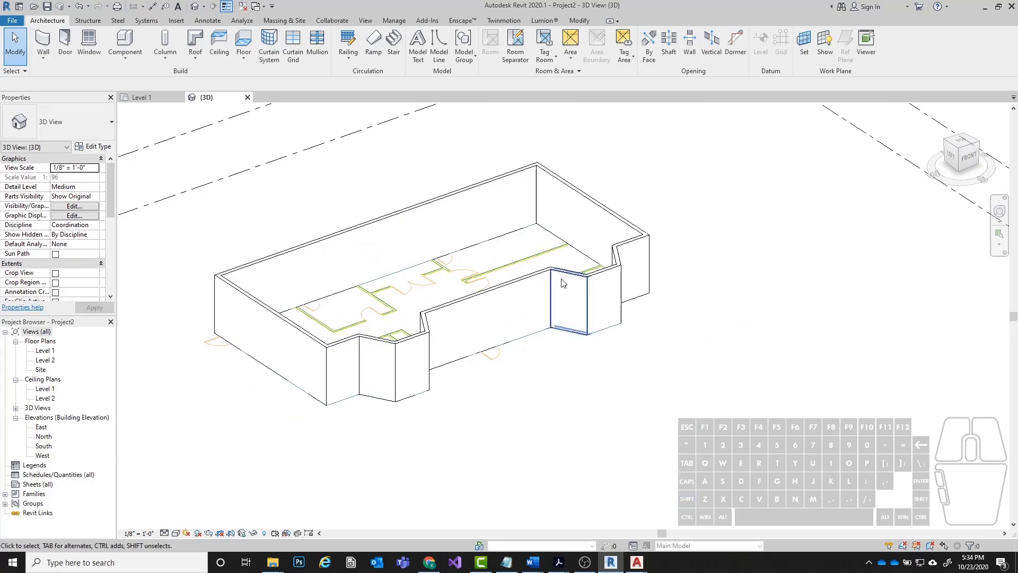
{"action": "key", "text": "ctrl+Tab"}
{"action": "scroll", "coordinate": [387, 277], "scroll_direction": "down", "scroll_amount": 1}
{"action": "middle_click_drag", "start_coordinate": [444, 252], "coordinate": [417, 307]}
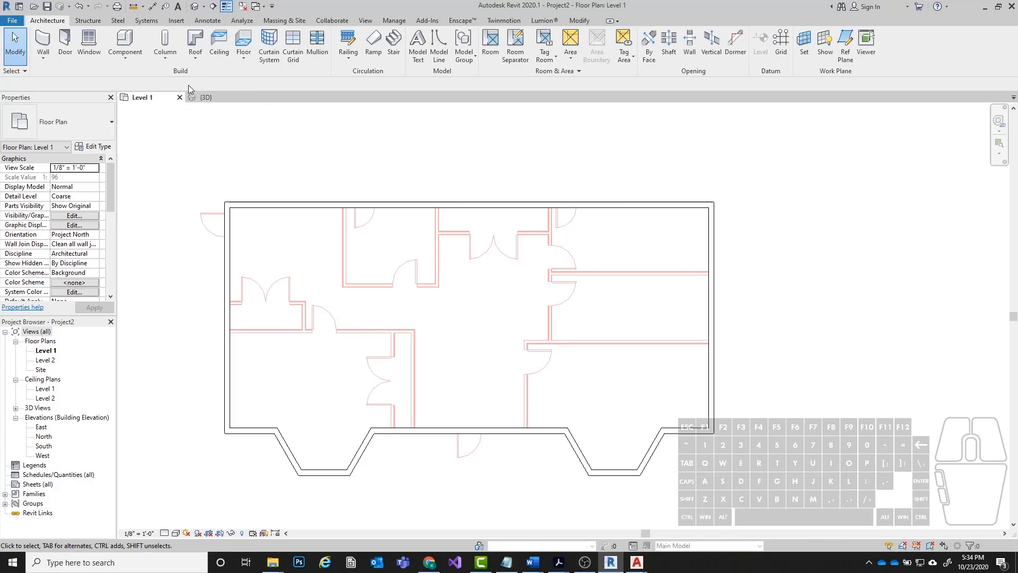
Start a new wall using the type Interior - 5 1/2" Partition (1-hr).
{"action": "left_click", "coordinate": [48, 63]}
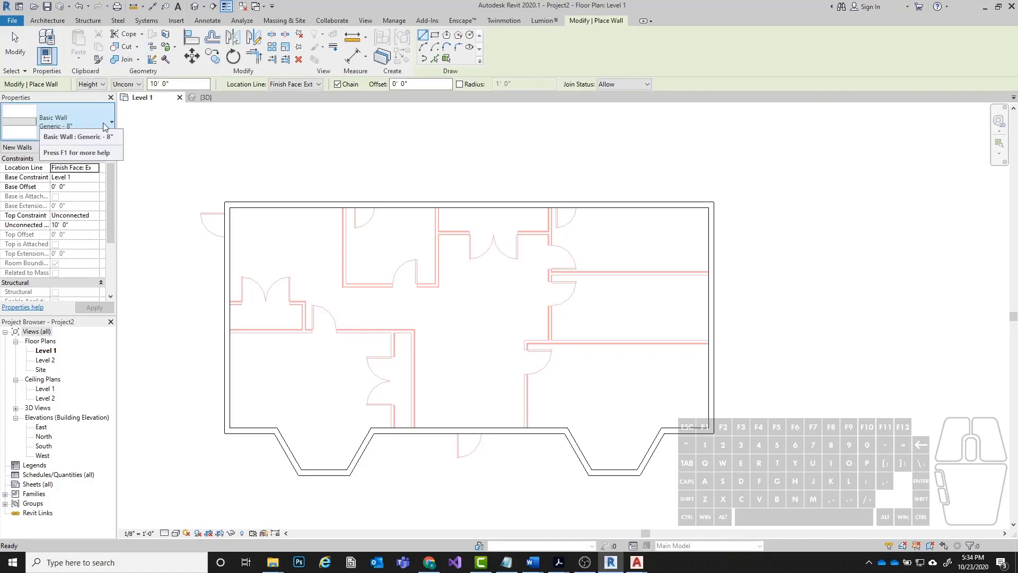
{"action": "left_click", "coordinate": [97, 127]}
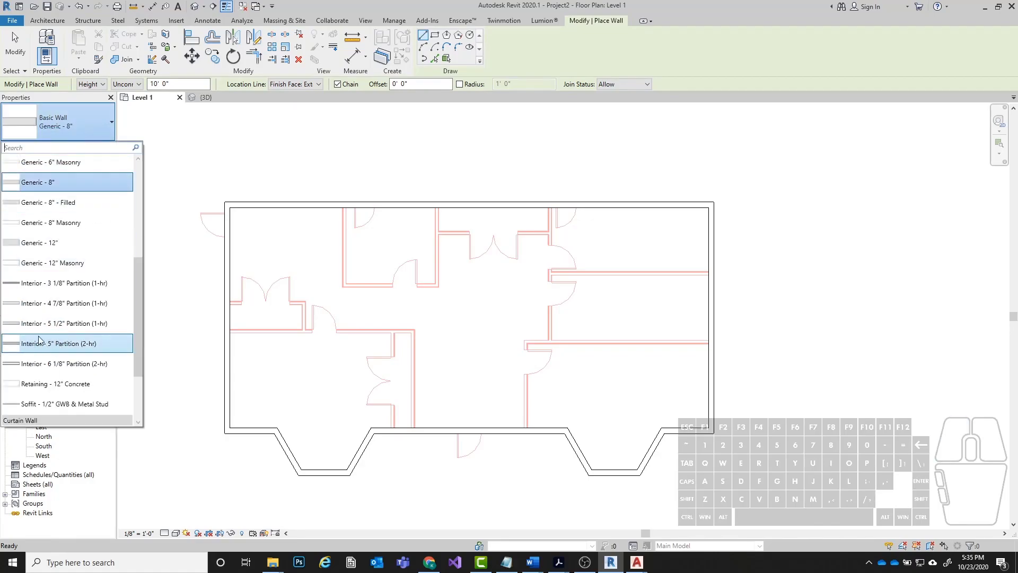
{"action": "left_click", "coordinate": [68, 325]}
Set the location line to Wall Centerline and align the start point where the underlay's lower closet partition meets the left exterior wall.
{"action": "scroll", "coordinate": [416, 389], "scroll_direction": "up", "scroll_amount": 5}
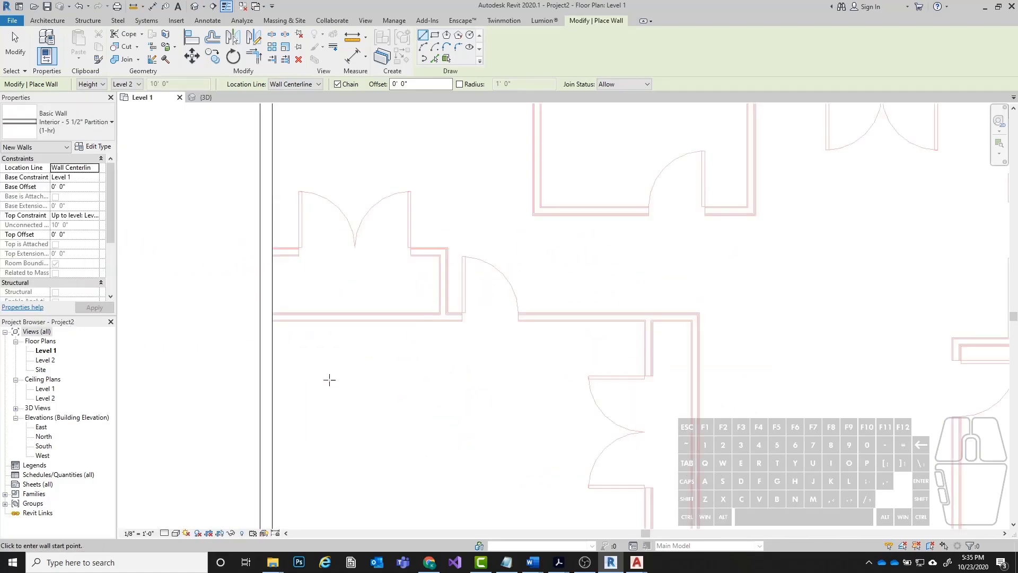
{"action": "scroll", "coordinate": [270, 300], "scroll_direction": "up", "scroll_amount": 5}
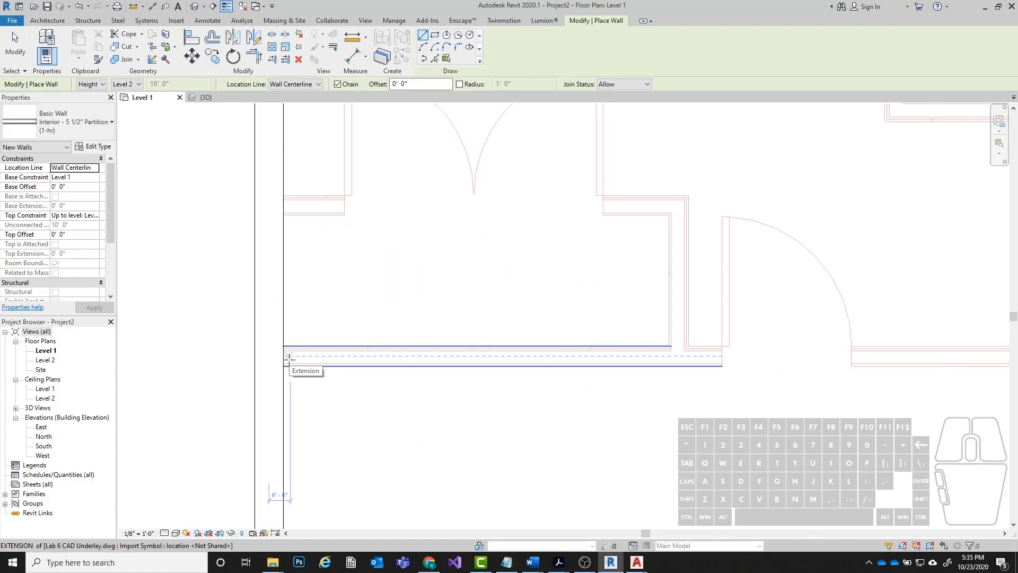
{"action": "mouse_move", "coordinate": [280, 343]}
{"action": "middle_mouse_down"}
{"action": "mouse_move", "coordinate": [389, 332]}
{"action": "mouse_move", "coordinate": [274, 332]}
{"action": "middle_mouse_up"}
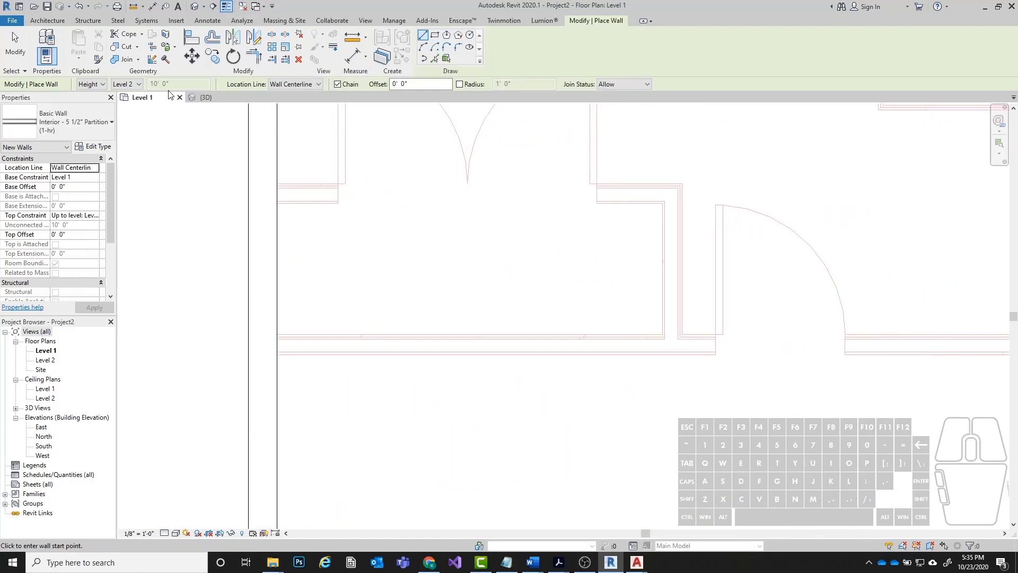
{"action": "left_click", "coordinate": [315, 85]}
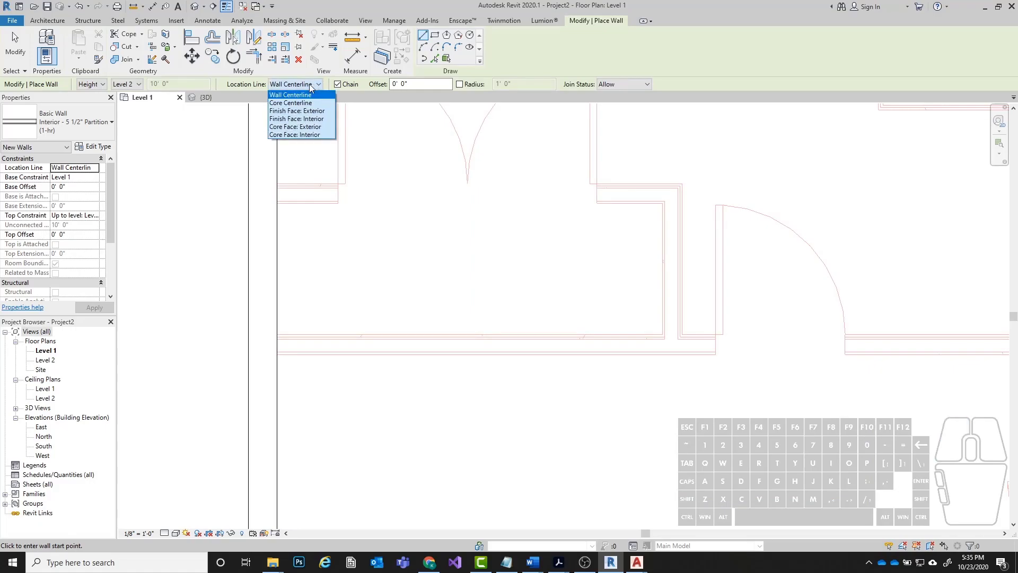
{"action": "left_click", "coordinate": [301, 96]}
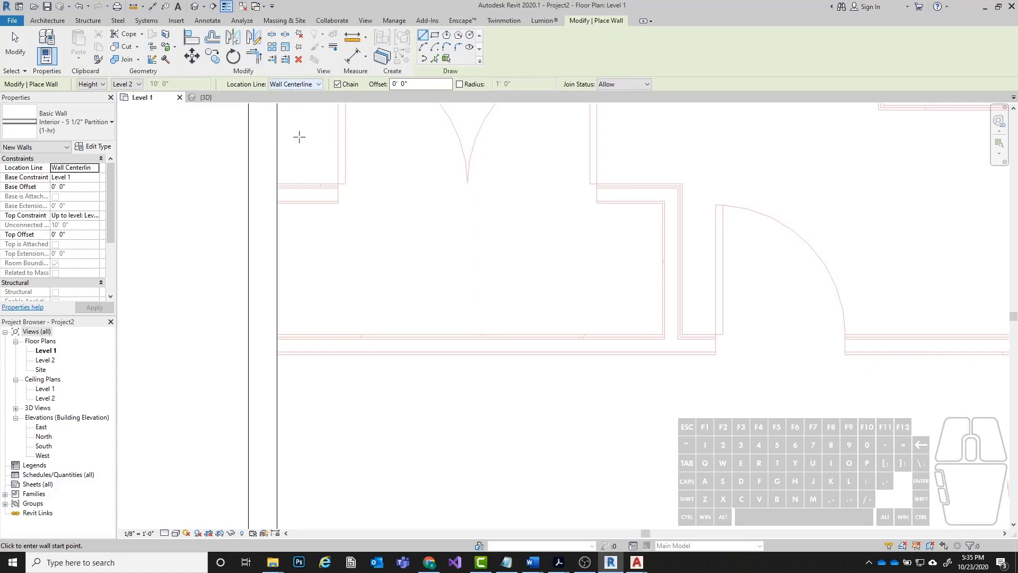
{"action": "middle_click_drag", "start_coordinate": [497, 326], "coordinate": [440, 314]}
{"action": "scroll", "coordinate": [202, 342], "scroll_direction": "up", "scroll_amount": 2}
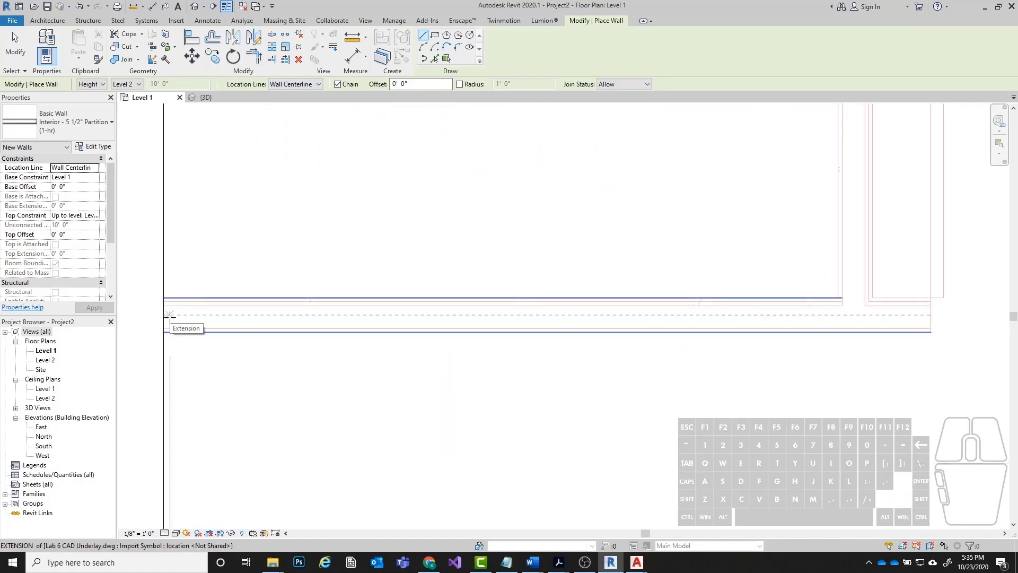
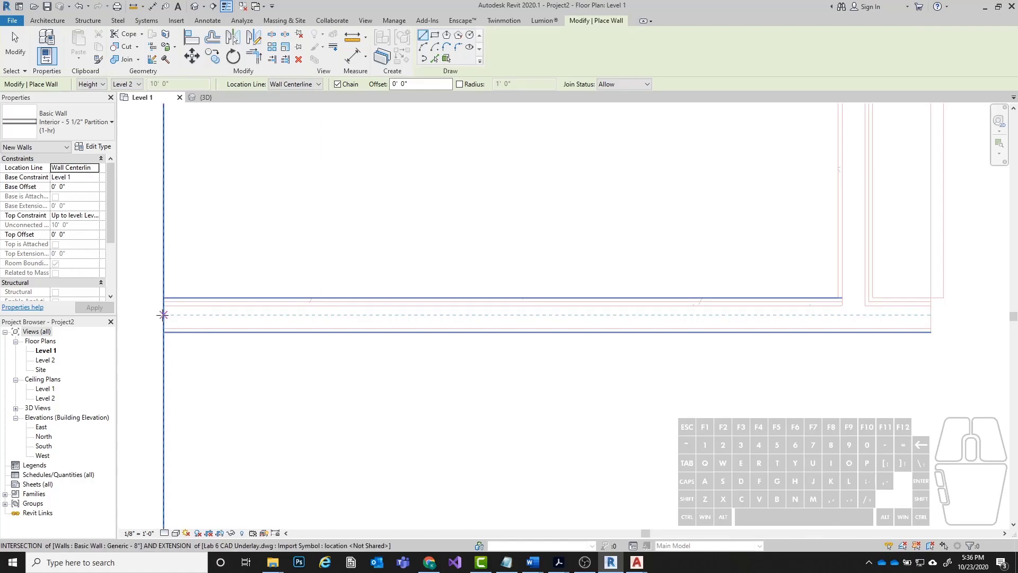
Draw the horizontal Interior - 5 1/2" partition from the left exterior wall to the underlay's wall corner beyond the double-door closet.
{"action": "left_click", "coordinate": [162, 315]}
{"action": "scroll", "coordinate": [227, 338], "scroll_direction": "down", "scroll_amount": 3}
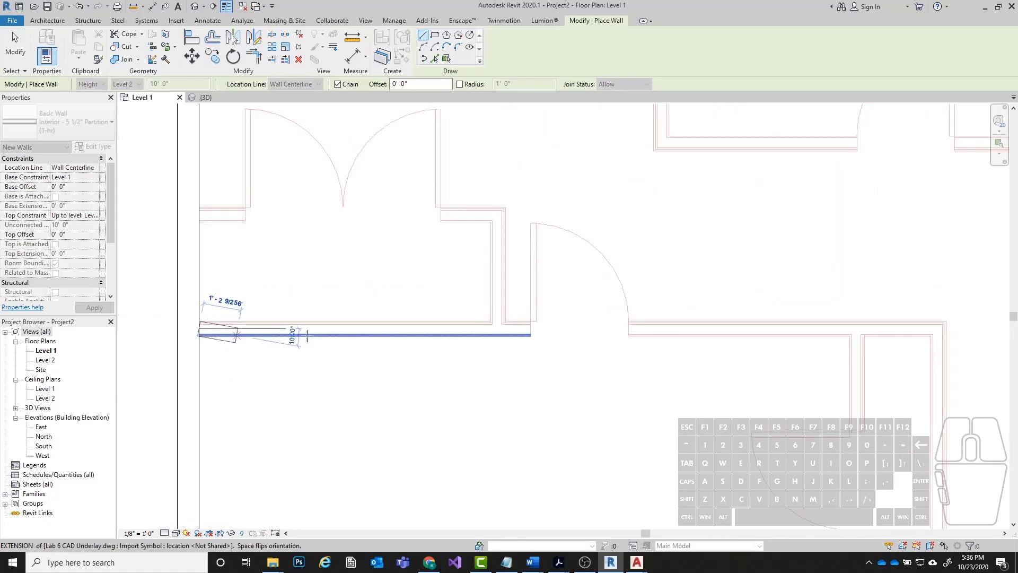
{"action": "scroll", "coordinate": [281, 322], "scroll_direction": "down", "scroll_amount": 2}
{"action": "middle_click_drag", "start_coordinate": [675, 325], "coordinate": [520, 325]}
{"action": "scroll", "coordinate": [320, 343], "scroll_direction": "up", "scroll_amount": 3}
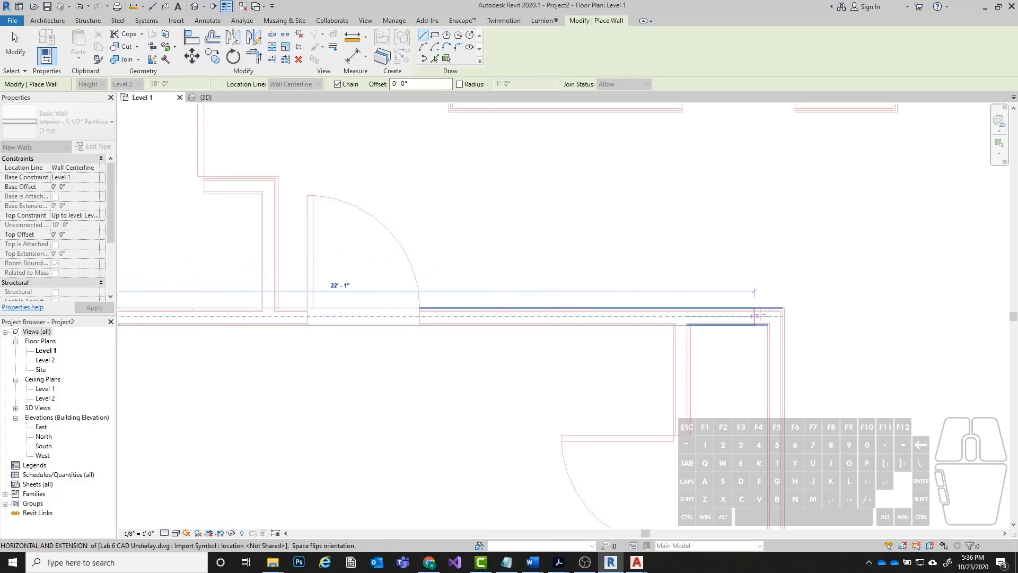
{"action": "middle_click_drag", "start_coordinate": [783, 316], "coordinate": [468, 200]}
{"action": "scroll", "coordinate": [662, 304], "scroll_direction": "up", "scroll_amount": 3}
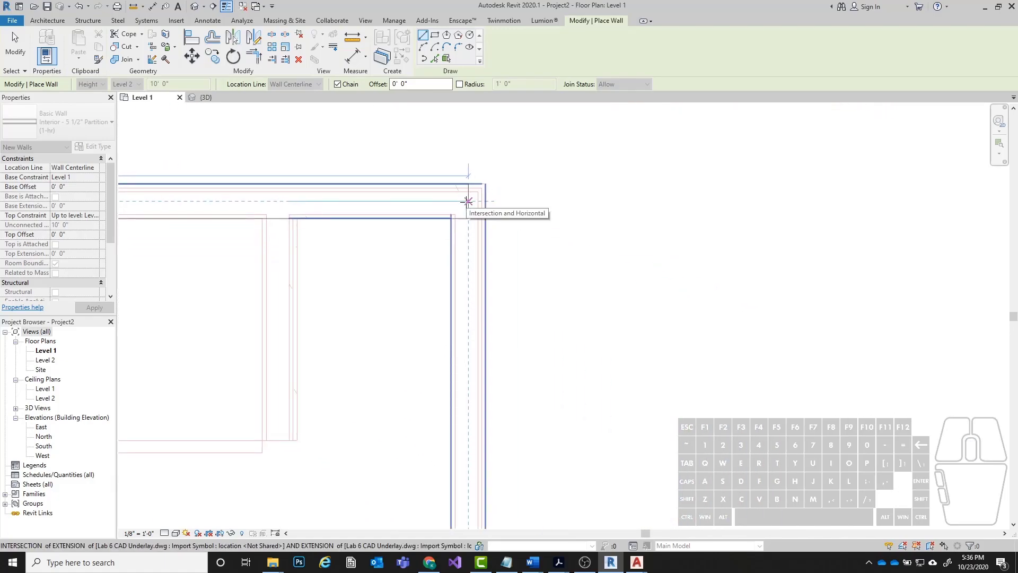
{"action": "scroll", "coordinate": [468, 200], "scroll_direction": "down", "scroll_amount": 3}
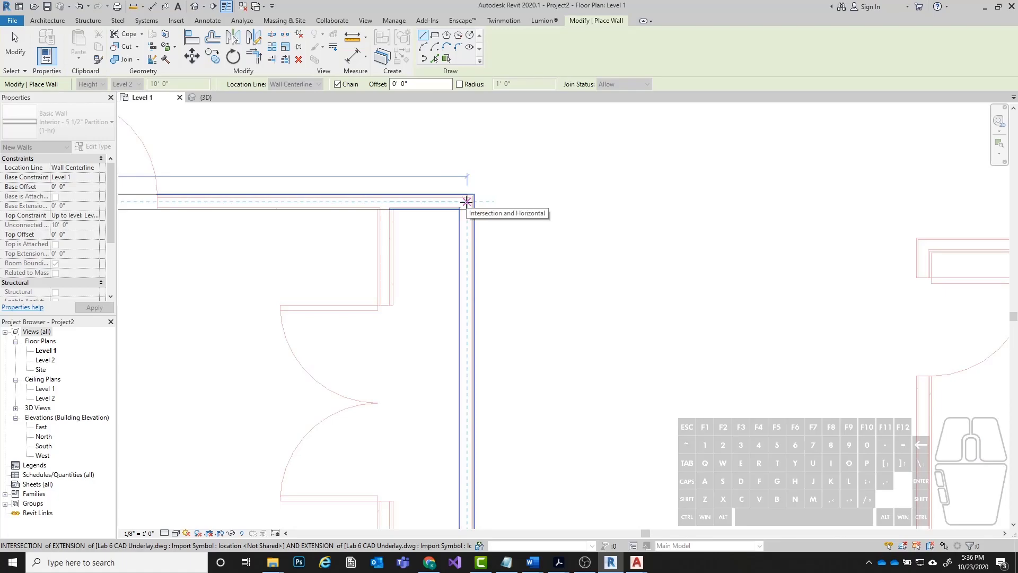
{"action": "scroll", "coordinate": [467, 201], "scroll_direction": "up", "scroll_amount": 2}
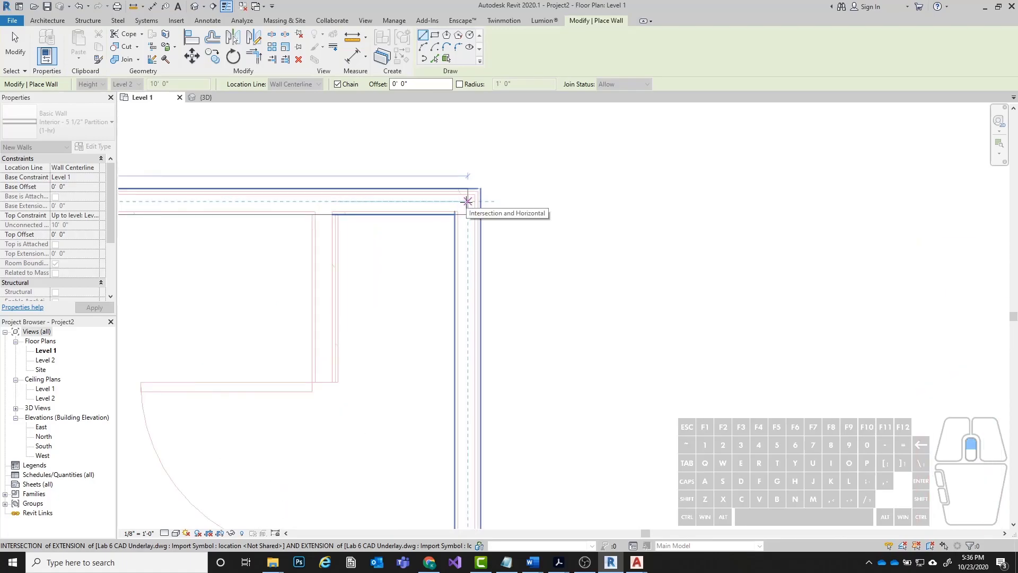
{"action": "left_click", "coordinate": [467, 201]}
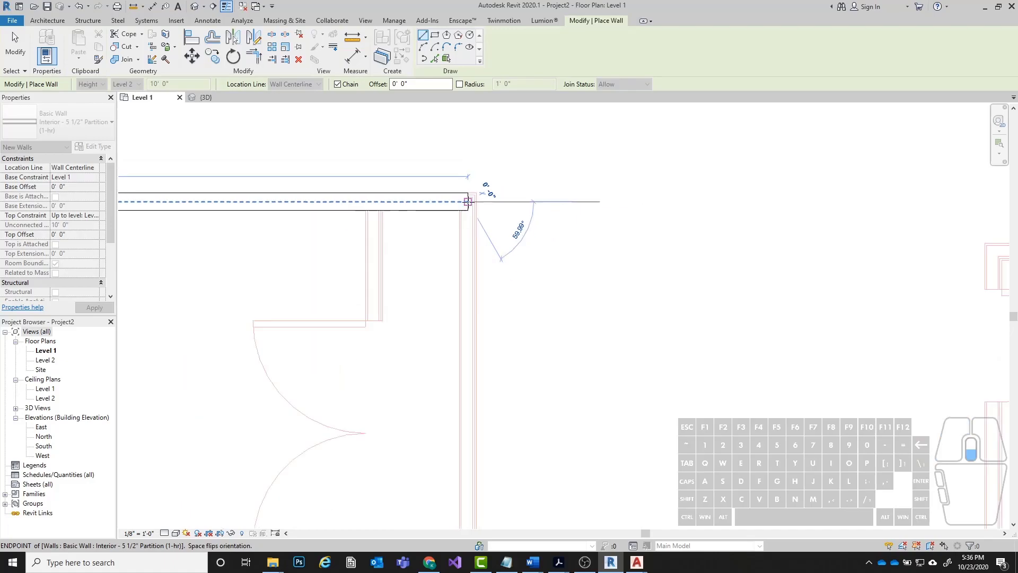
Continue the partition 12' - 4" straight down from the corner to the front exterior wall and end the wall chain.
{"action": "scroll", "coordinate": [467, 201], "scroll_direction": "down", "scroll_amount": 3}
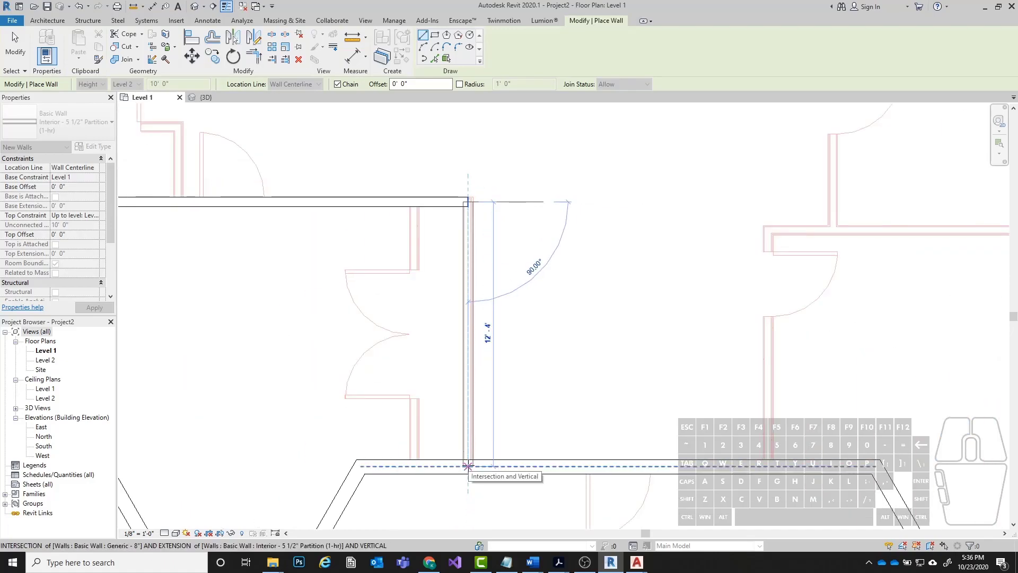
{"action": "scroll", "coordinate": [468, 466], "scroll_direction": "up", "scroll_amount": 1}
{"action": "middle_click_drag", "start_coordinate": [468, 466], "coordinate": [462, 378]}
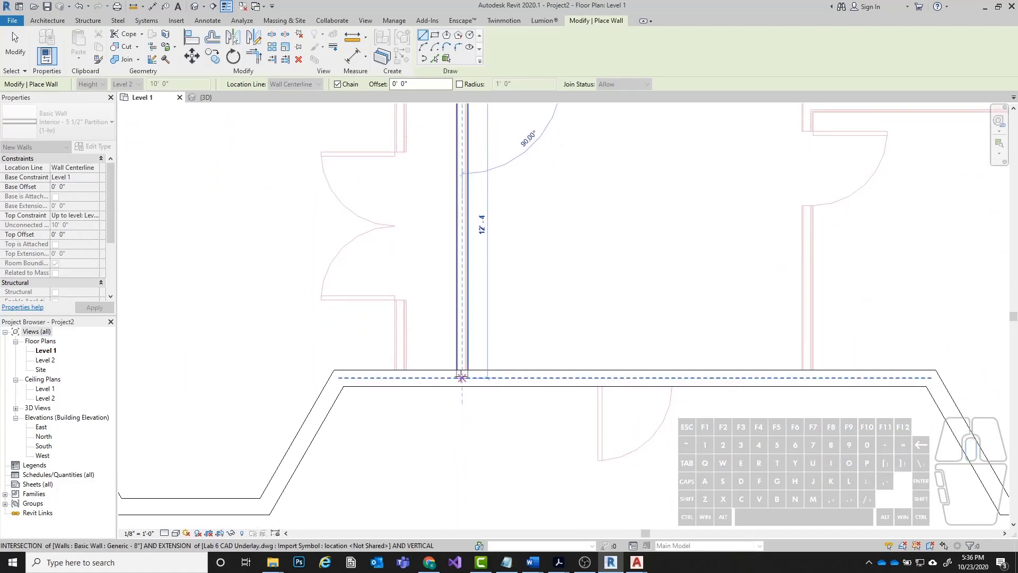
{"action": "left_click", "coordinate": [462, 378]}
{"action": "scroll", "coordinate": [461, 378], "scroll_direction": "up", "scroll_amount": 2}
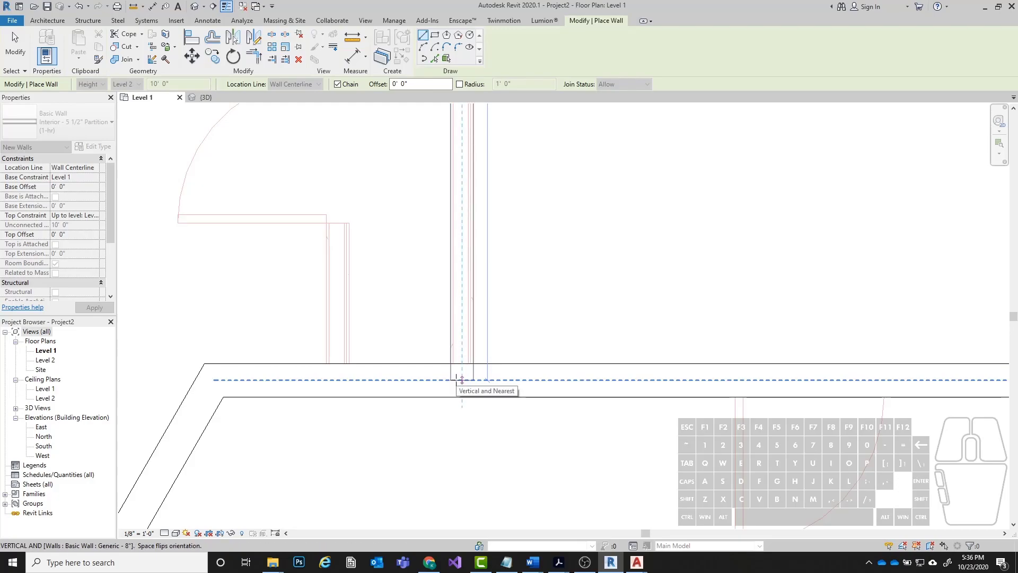
{"action": "left_click", "coordinate": [462, 378]}
{"action": "key", "text": "Escape"}
Draw the lower room's closet partition along the underlay from the horizontal partition down to the front exterior wall and end the chain.
{"action": "scroll", "coordinate": [570, 380], "scroll_direction": "down", "scroll_amount": 3}
{"action": "scroll", "coordinate": [537, 408], "scroll_direction": "down", "scroll_amount": 4}
{"action": "middle_click_drag", "start_coordinate": [331, 265], "coordinate": [455, 272]}
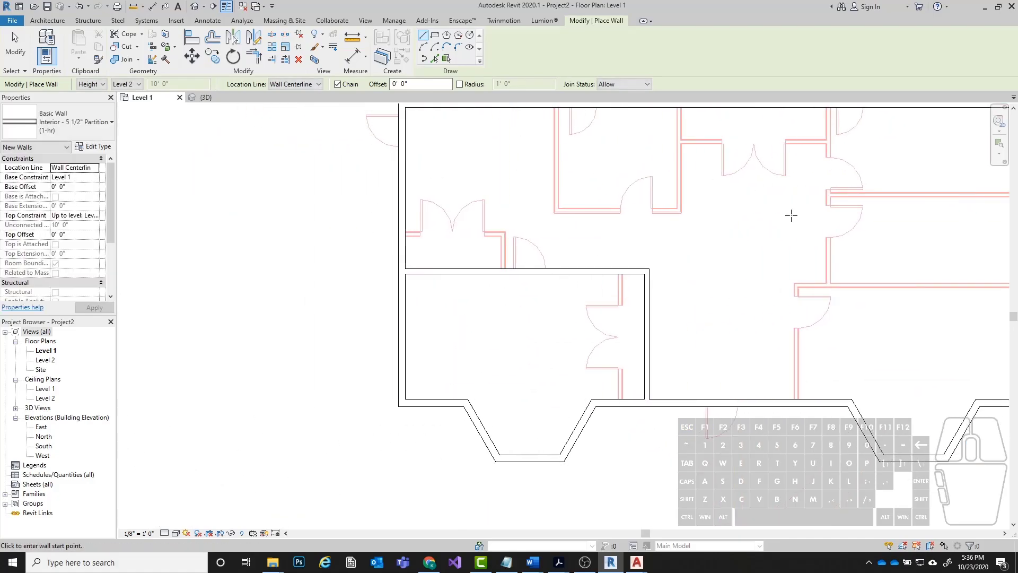
{"action": "scroll", "coordinate": [645, 277], "scroll_direction": "up", "scroll_amount": 3}
{"action": "scroll", "coordinate": [603, 281], "scroll_direction": "down", "scroll_amount": 1}
{"action": "left_click", "coordinate": [577, 260]}
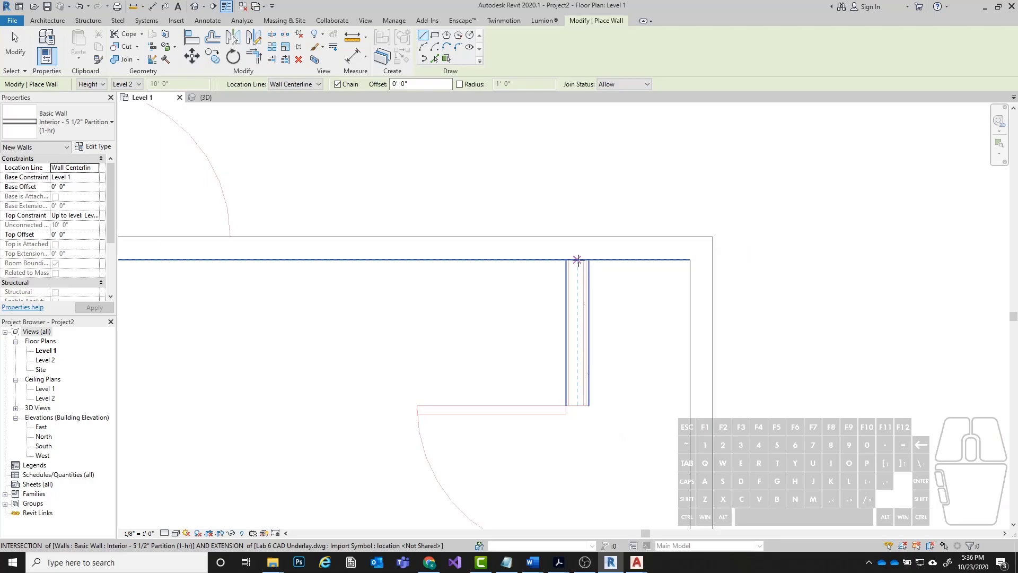
{"action": "middle_click_drag", "start_coordinate": [584, 488], "coordinate": [583, 365]}
{"action": "scroll", "coordinate": [579, 375], "scroll_direction": "up", "scroll_amount": 1}
{"action": "left_click", "coordinate": [579, 399]}
{"action": "key", "text": "Escape"}
Enclose the upper closet with a partition from the left exterior wall to the underlay corner and 3' - 6" down to the horizontal partition.
{"action": "scroll", "coordinate": [592, 475], "scroll_direction": "down", "scroll_amount": 3}
{"action": "scroll", "coordinate": [366, 265], "scroll_direction": "up", "scroll_amount": 5}
{"action": "scroll", "coordinate": [393, 303], "scroll_direction": "up", "scroll_amount": 1}
{"action": "left_click", "coordinate": [390, 303]}
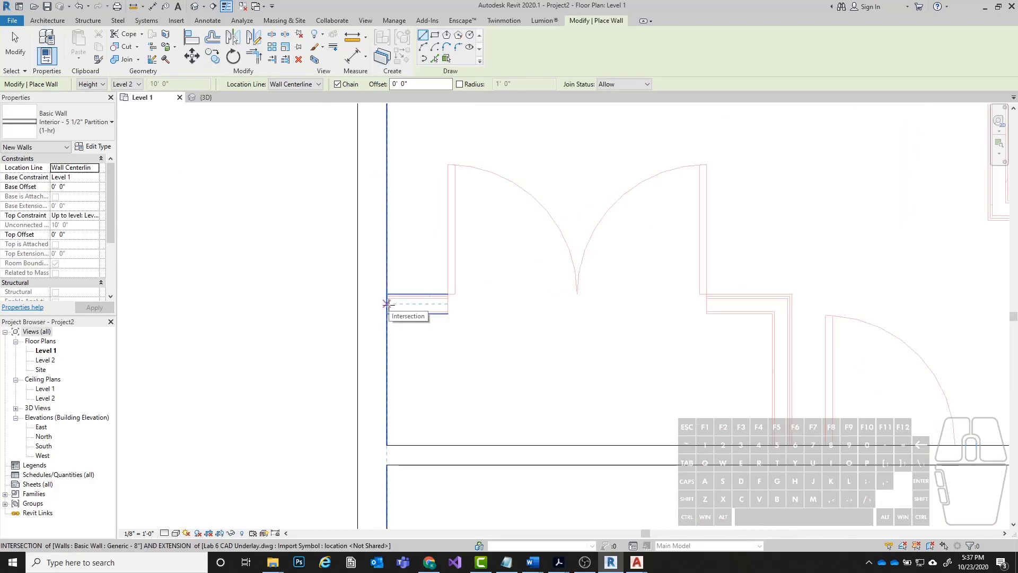
{"action": "left_click", "coordinate": [781, 303]}
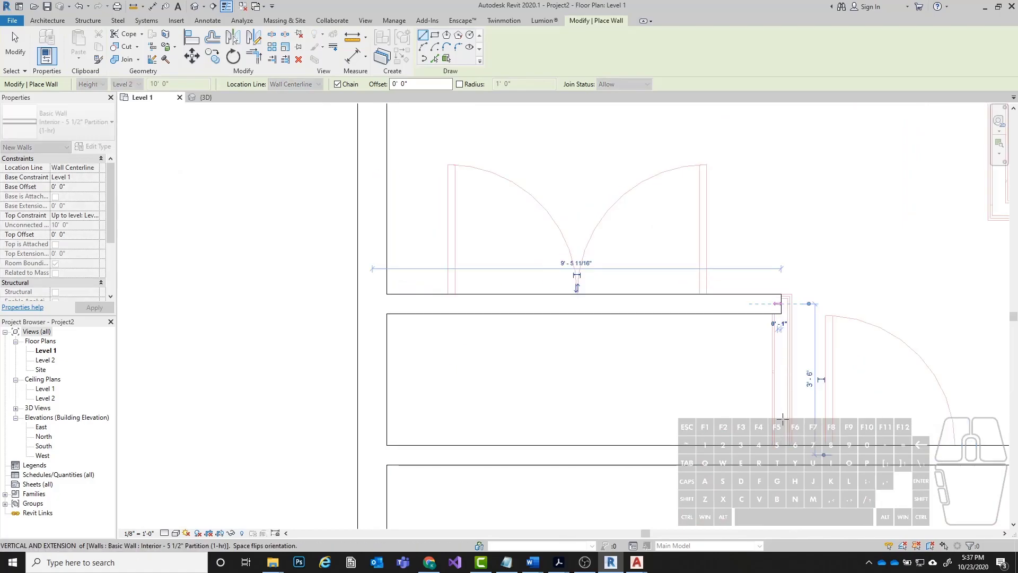
{"action": "left_click", "coordinate": [781, 444]}
{"action": "key", "text": "Escape"}
Leave the wall command and examine how the upper closet's right partition lines up with the underlay lines.
{"action": "scroll", "coordinate": [491, 349], "scroll_direction": "down", "scroll_amount": 4}
{"action": "scroll", "coordinate": [630, 368], "scroll_direction": "up", "scroll_amount": 3}
{"action": "middle_click_drag", "start_coordinate": [706, 378], "coordinate": [498, 339]}
{"action": "scroll", "coordinate": [334, 277], "scroll_direction": "up", "scroll_amount": 3}
{"action": "key", "text": "Escape"}
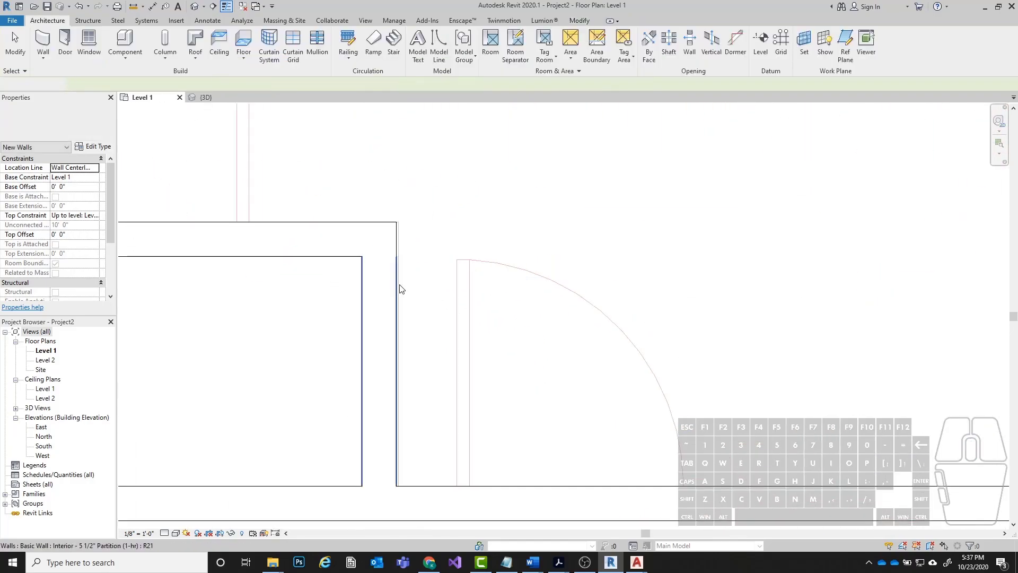
{"action": "left_click", "coordinate": [371, 320]}
{"action": "scroll", "coordinate": [372, 322], "scroll_direction": "up", "scroll_amount": 2}
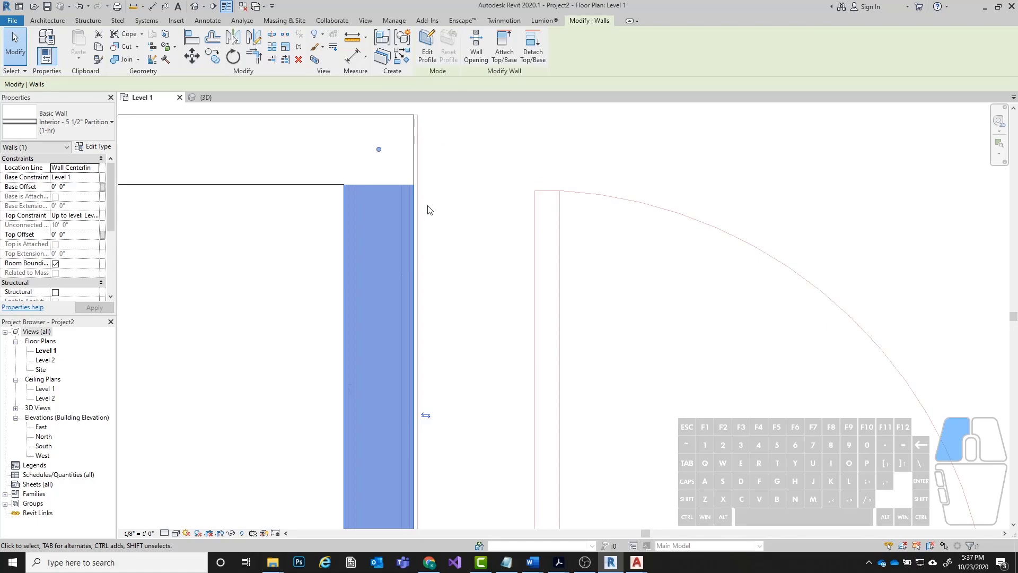
{"action": "scroll", "coordinate": [535, 175], "scroll_direction": "down", "scroll_amount": 2}
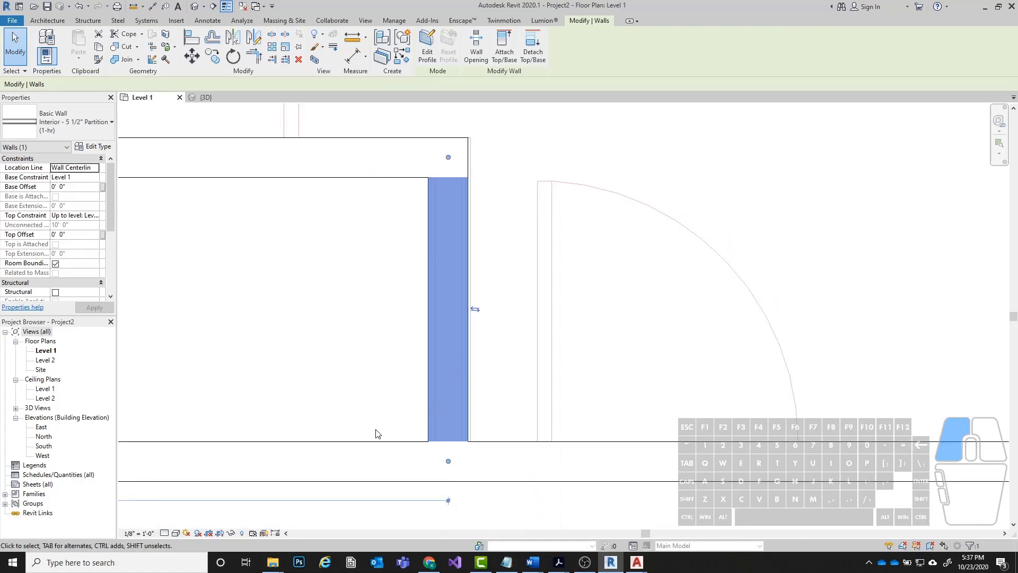
{"action": "scroll", "coordinate": [533, 413], "scroll_direction": "up", "scroll_amount": 2}
{"action": "scroll", "coordinate": [533, 413], "scroll_direction": "up", "scroll_amount": 1}
{"action": "key", "text": "Escape"}
{"action": "scroll", "coordinate": [522, 352], "scroll_direction": "down", "scroll_amount": 5}
{"action": "scroll", "coordinate": [554, 284], "scroll_direction": "down", "scroll_amount": 2}
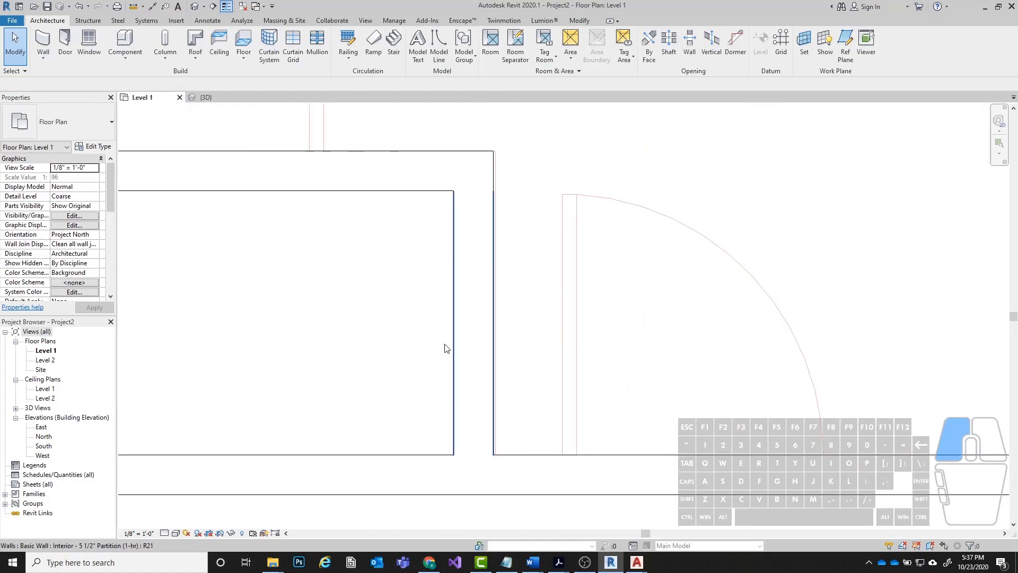
Align the outer face of the upper closet's right partition with the underlay's outer wall line.
{"action": "left_click", "coordinate": [494, 326]}
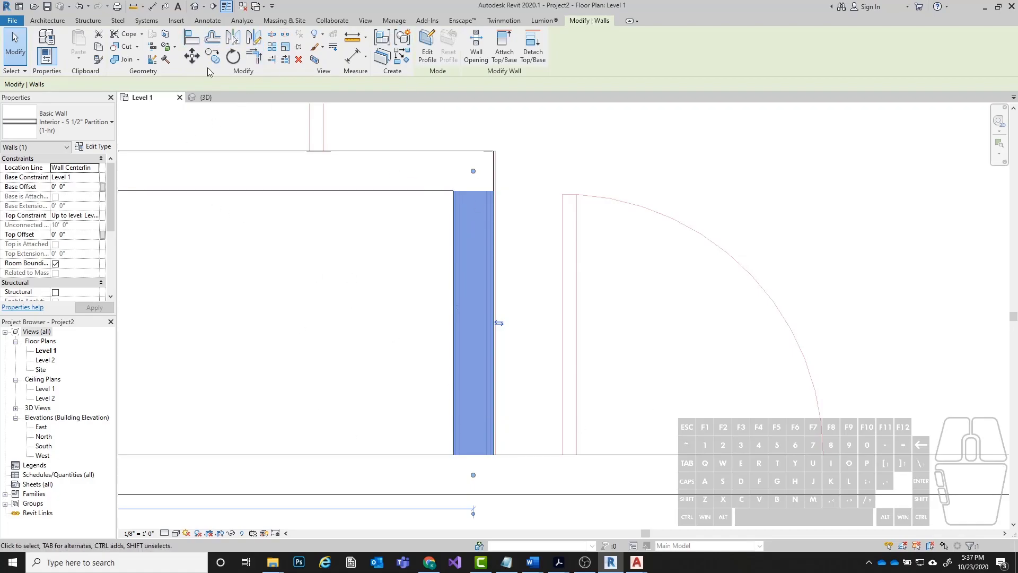
{"action": "left_click", "coordinate": [196, 42]}
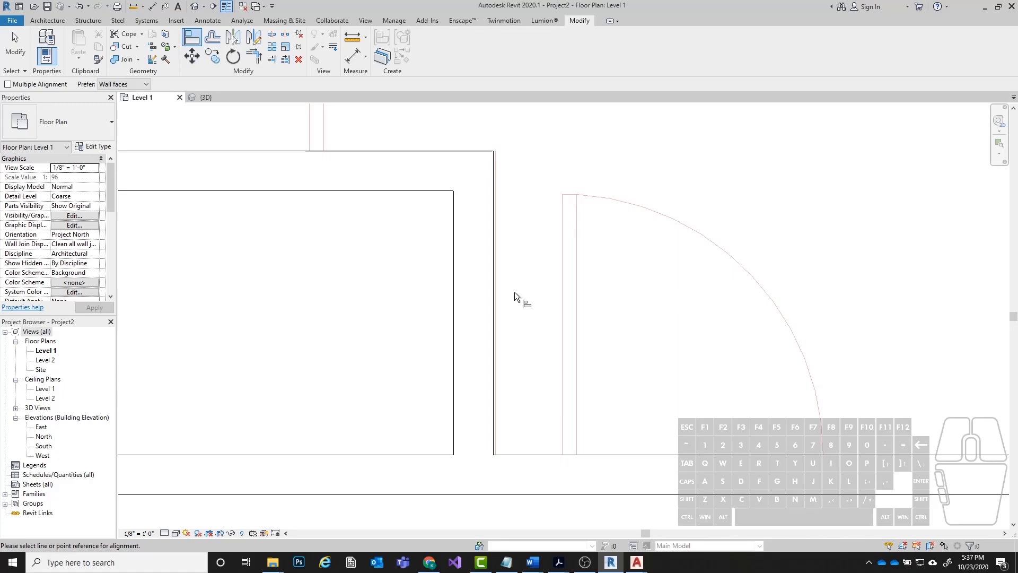
{"action": "scroll", "coordinate": [470, 281], "scroll_direction": "up", "scroll_amount": 2}
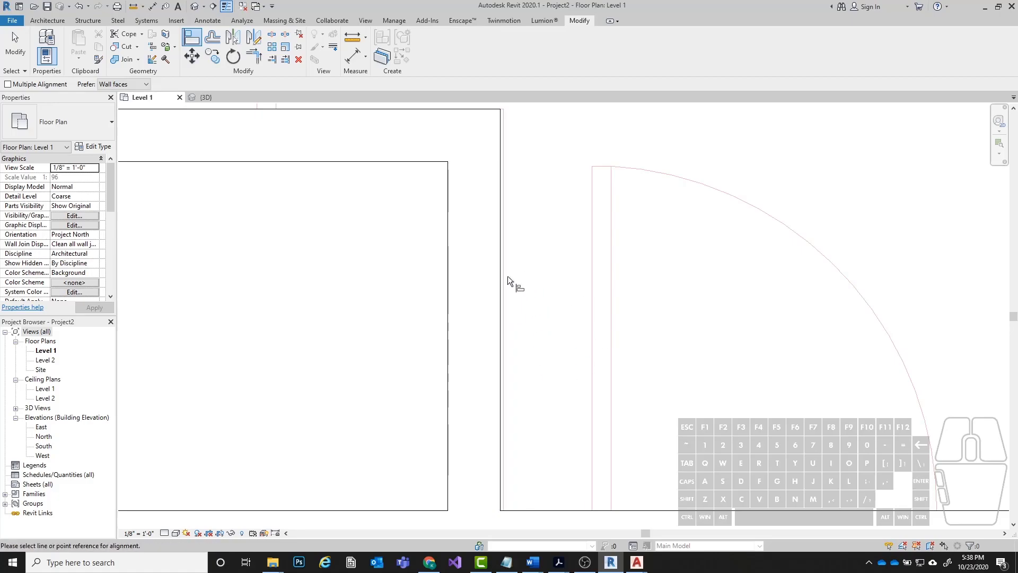
{"action": "left_click", "coordinate": [506, 277]}
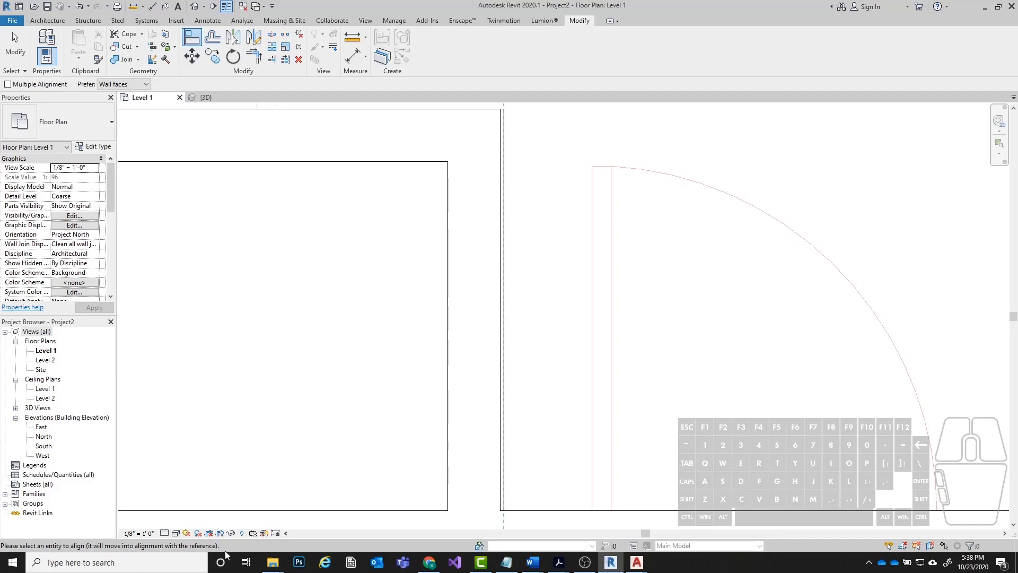
{"action": "scroll", "coordinate": [536, 381], "scroll_direction": "down", "scroll_amount": 2}
{"action": "scroll", "coordinate": [612, 138], "scroll_direction": "up", "scroll_amount": 1}
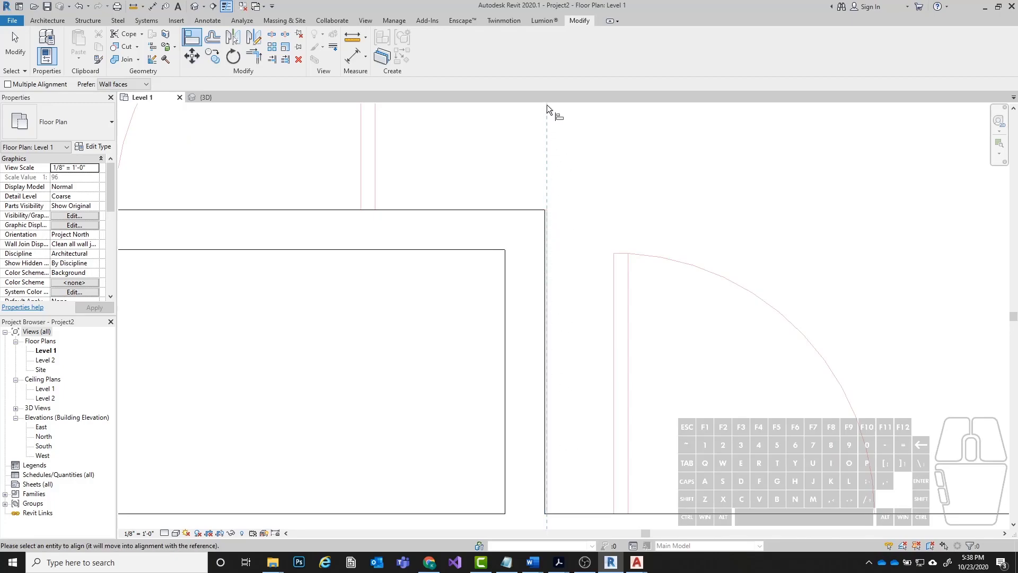
{"action": "middle_click_drag", "start_coordinate": [555, 212], "coordinate": [459, 178]}
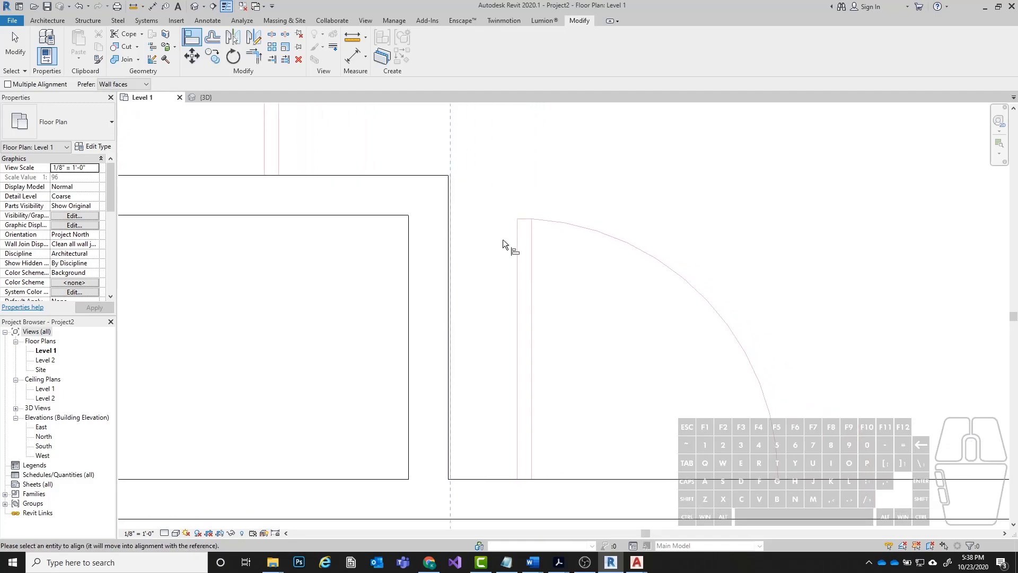
{"action": "left_click", "coordinate": [449, 365]}
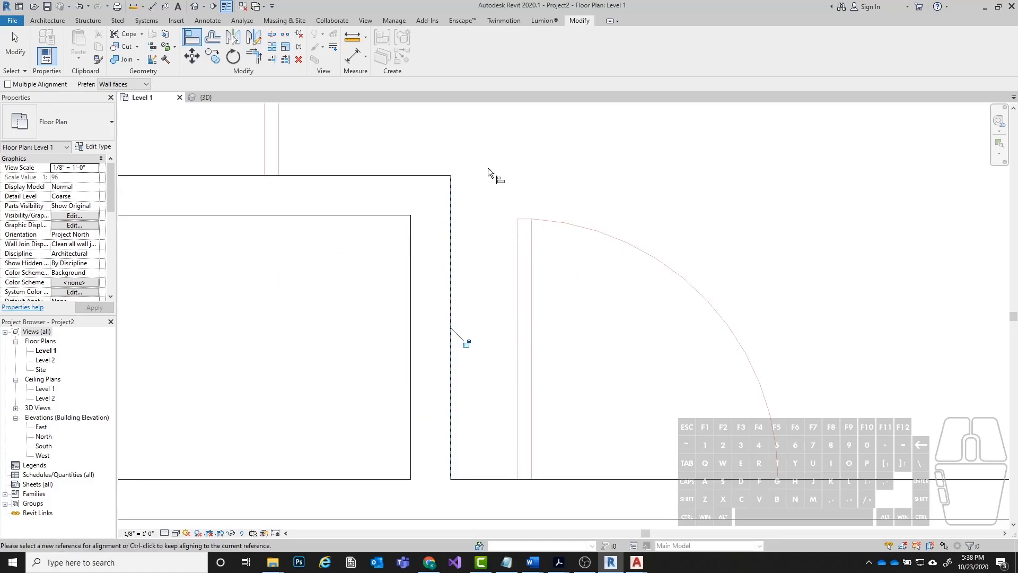
Align the closet's right partition with the underlay's door leaf, realign its inner face with the underlay's inner wall line, and end Align.
{"action": "left_click", "coordinate": [514, 299]}
{"action": "left_click", "coordinate": [449, 280]}
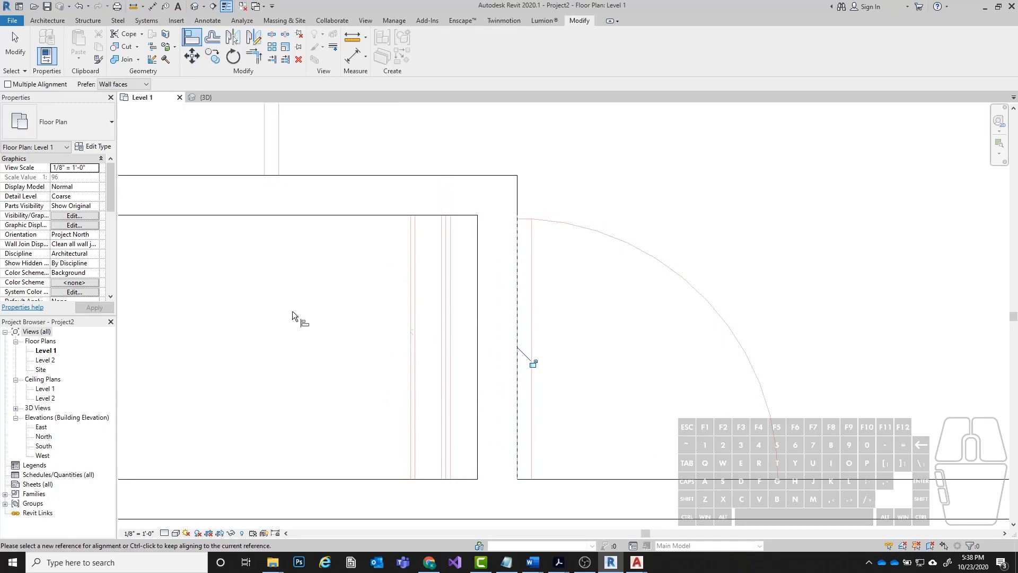
{"action": "left_click", "coordinate": [410, 316]}
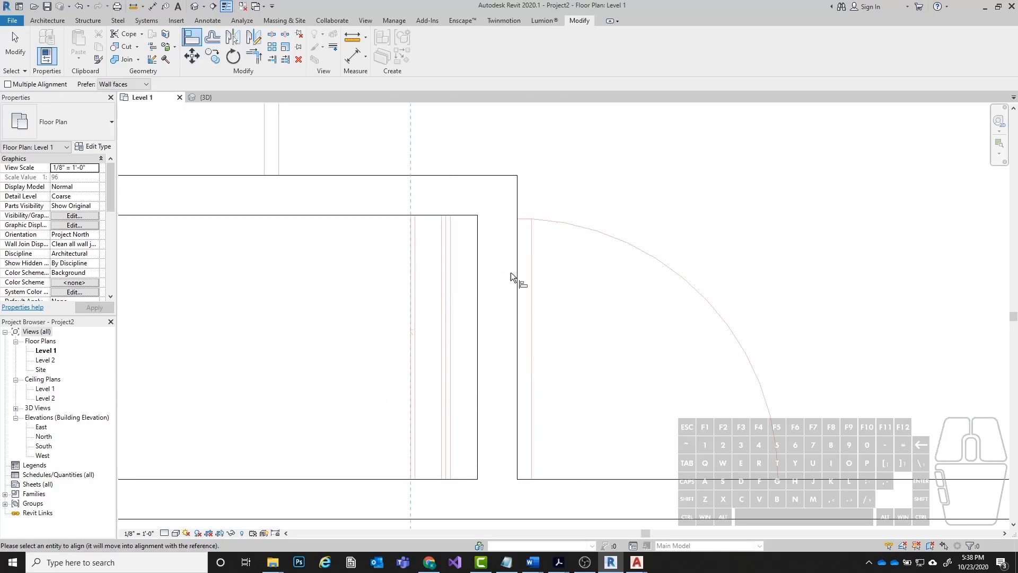
{"action": "left_click", "coordinate": [477, 298]}
{"action": "scroll", "coordinate": [373, 243], "scroll_direction": "down", "scroll_amount": 3}
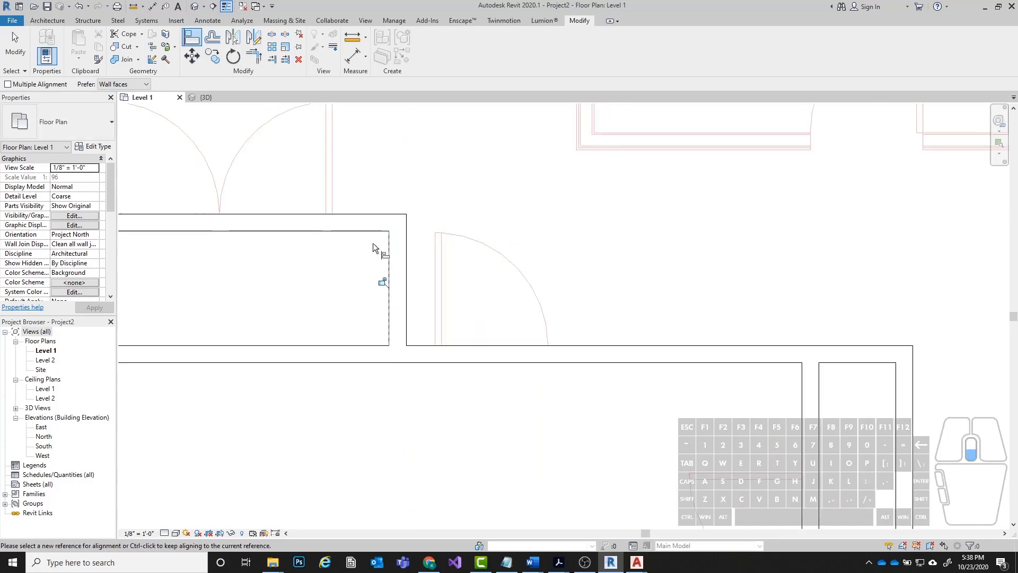
{"action": "key", "text": "Escape"}
Shift the closet's right partition off the underlay lines to about 8' - 1" from the left exterior wall.
{"action": "scroll", "coordinate": [412, 234], "scroll_direction": "up", "scroll_amount": 3}
{"action": "scroll", "coordinate": [575, 334], "scroll_direction": "down", "scroll_amount": 2}
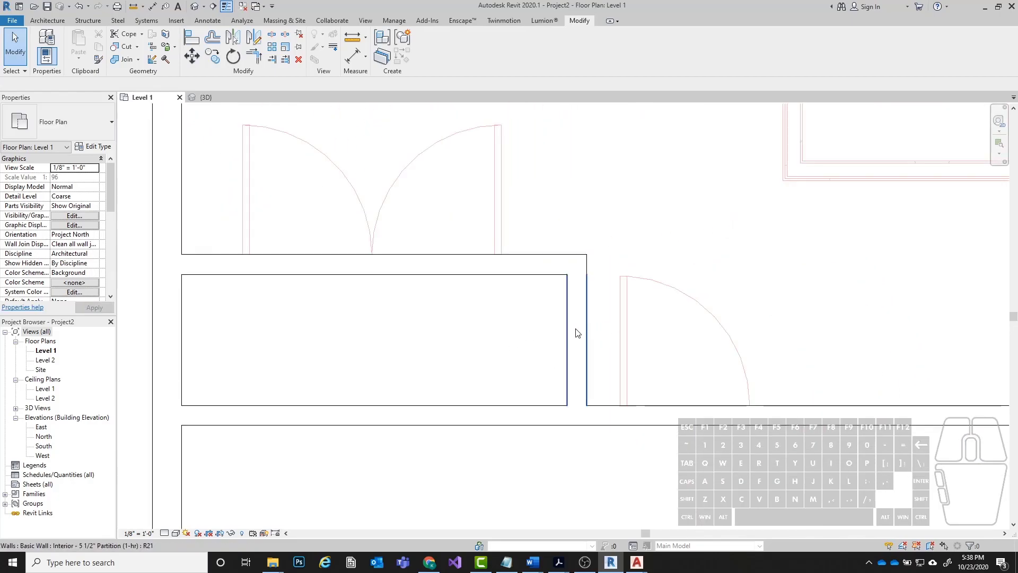
{"action": "left_click", "coordinate": [579, 334]}
{"action": "key", "text": "Escape"}
{"action": "scroll", "coordinate": [550, 315], "scroll_direction": "up", "scroll_amount": 2}
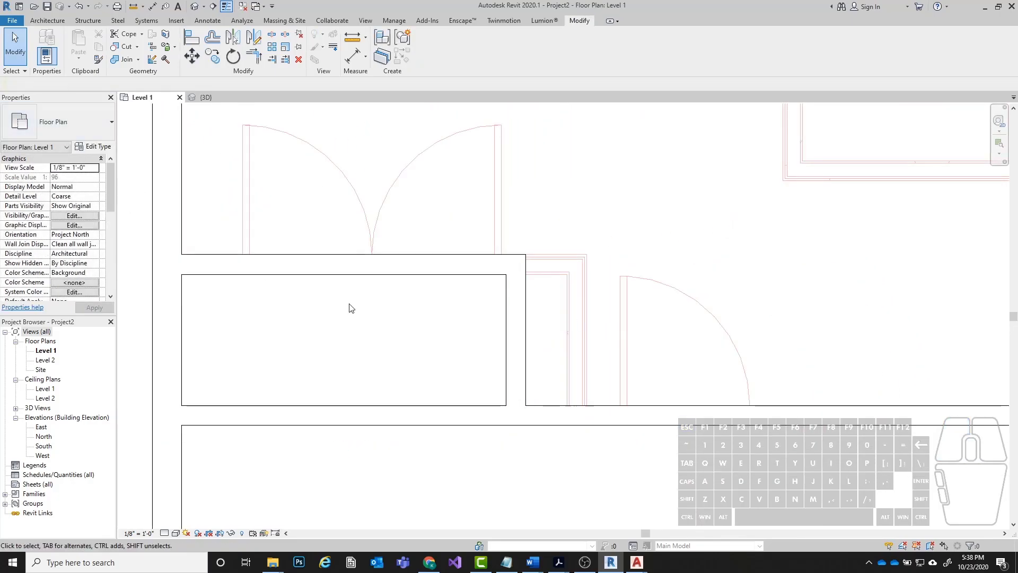
{"action": "left_click", "coordinate": [525, 313]}
{"action": "key", "text": "Escape"}
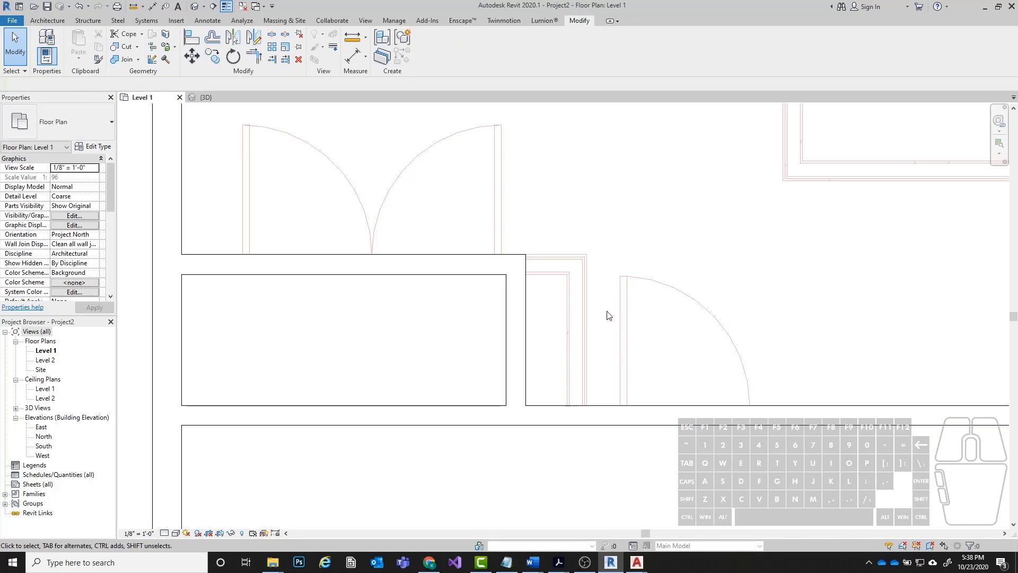
Move the closet's right partition 1' - 5" from its lower outer corner to the underlay's outer wall line endpoint.
{"action": "left_click", "coordinate": [524, 341]}
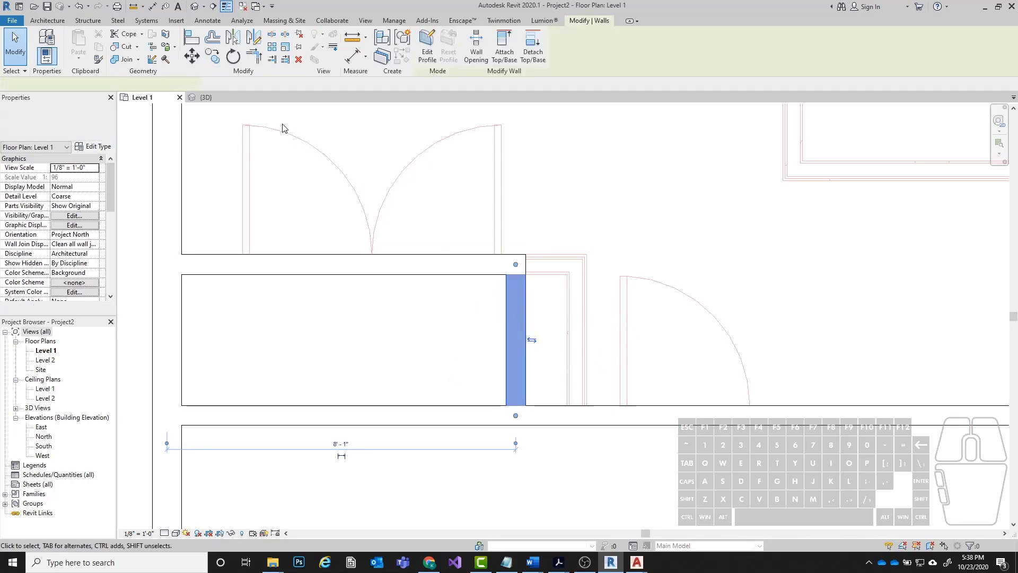
{"action": "left_click", "coordinate": [192, 56]}
{"action": "scroll", "coordinate": [559, 370], "scroll_direction": "up", "scroll_amount": 4}
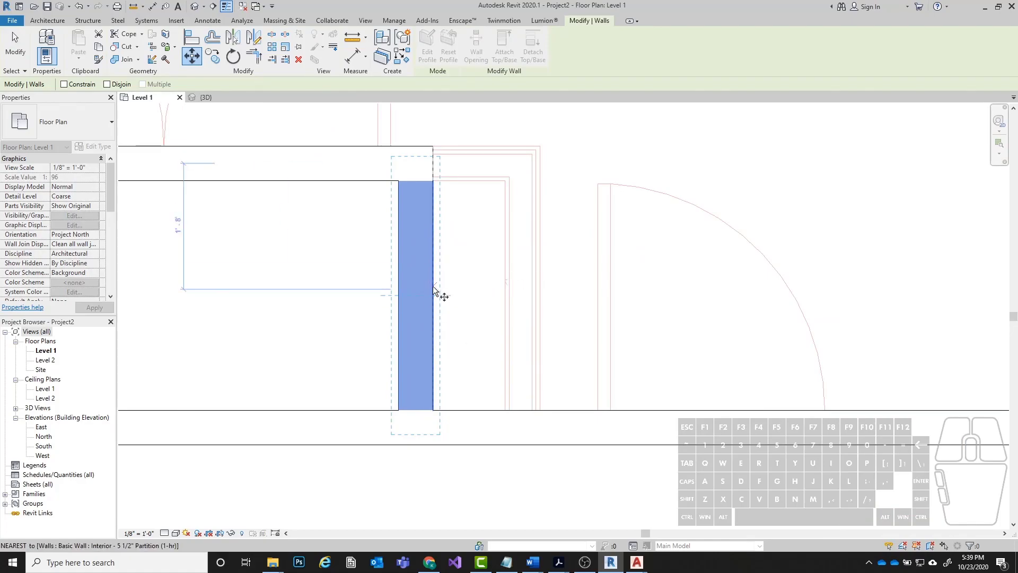
{"action": "left_click", "coordinate": [432, 408]}
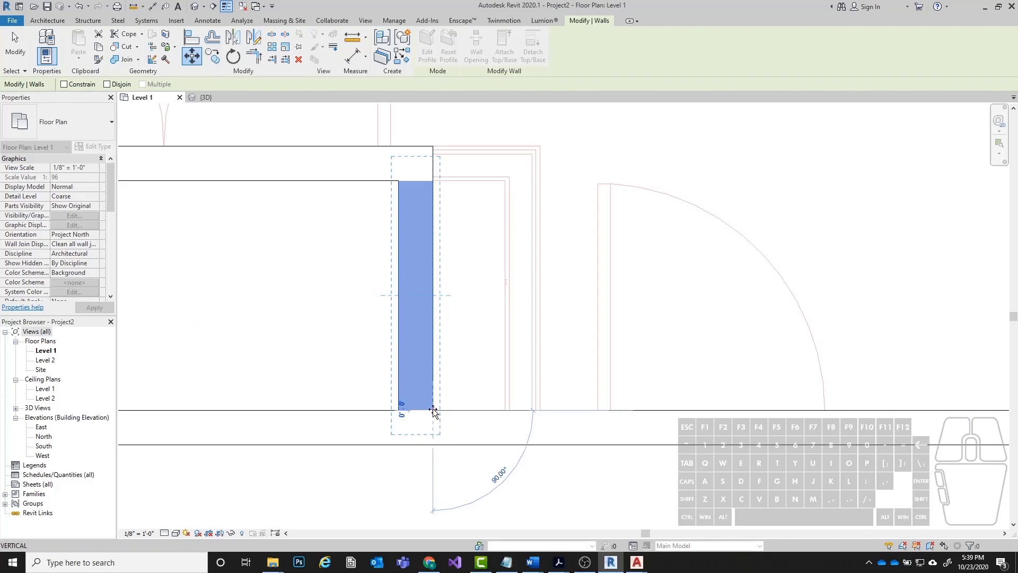
{"action": "left_click", "coordinate": [542, 409]}
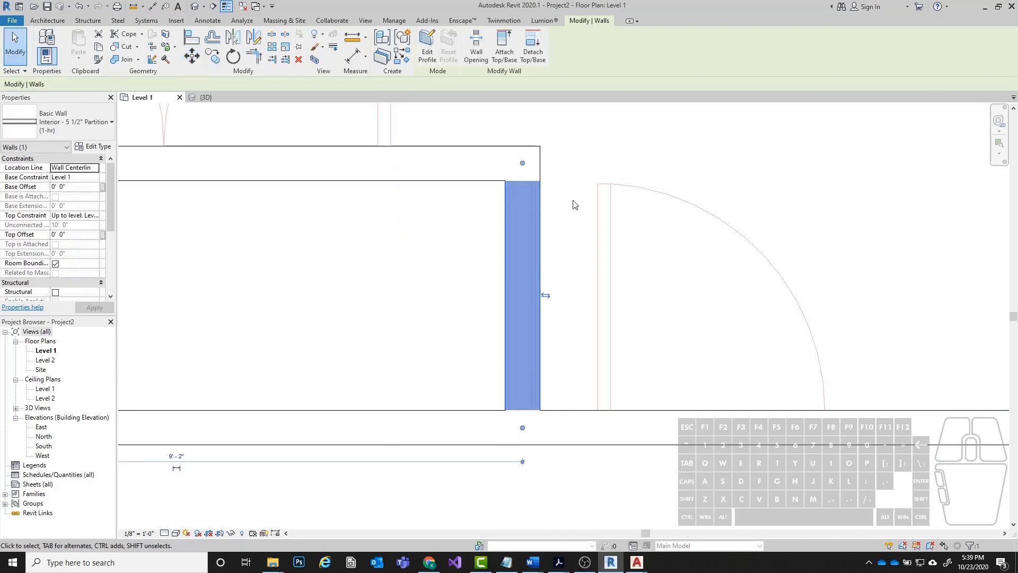
{"action": "key", "text": "Escape"}
{"action": "scroll", "coordinate": [260, 286], "scroll_direction": "down", "scroll_amount": 5}
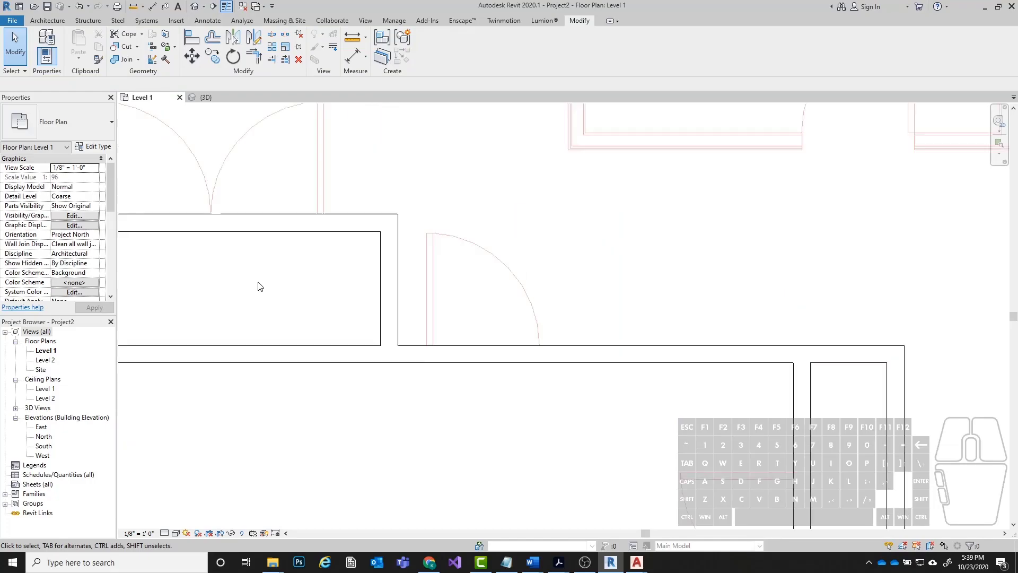
Draw Interior - 5 1/2" Partition (1-hr) walls along the underlay of the upper middle room, from the upper exterior wall down, across and back up.
{"action": "scroll", "coordinate": [482, 205], "scroll_direction": "up", "scroll_amount": 3}
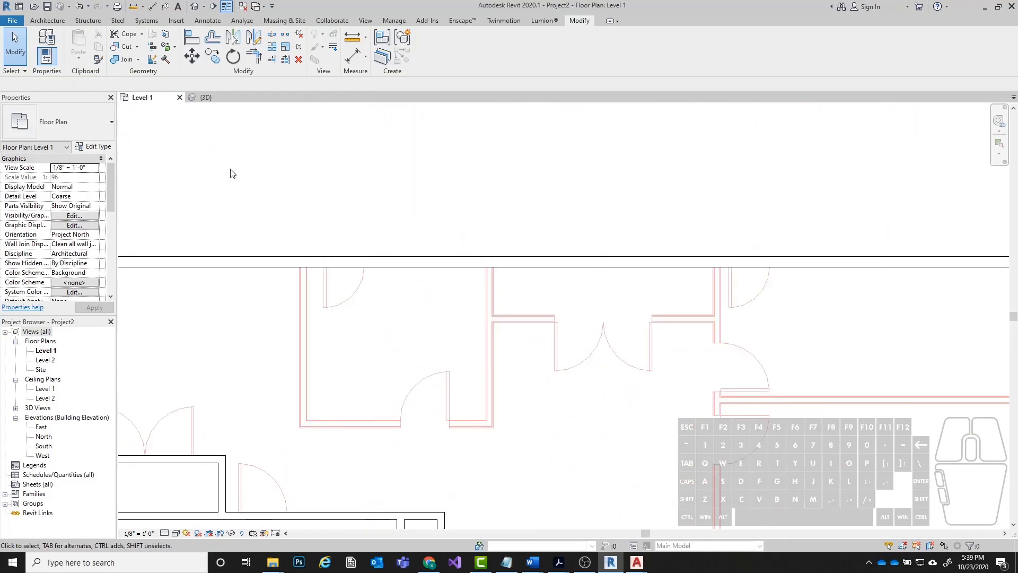
{"action": "left_click", "coordinate": [55, 19]}
{"action": "left_click", "coordinate": [15, 43]}
{"action": "scroll", "coordinate": [315, 264], "scroll_direction": "up", "scroll_amount": 4}
{"action": "scroll", "coordinate": [315, 263], "scroll_direction": "up", "scroll_amount": 3}
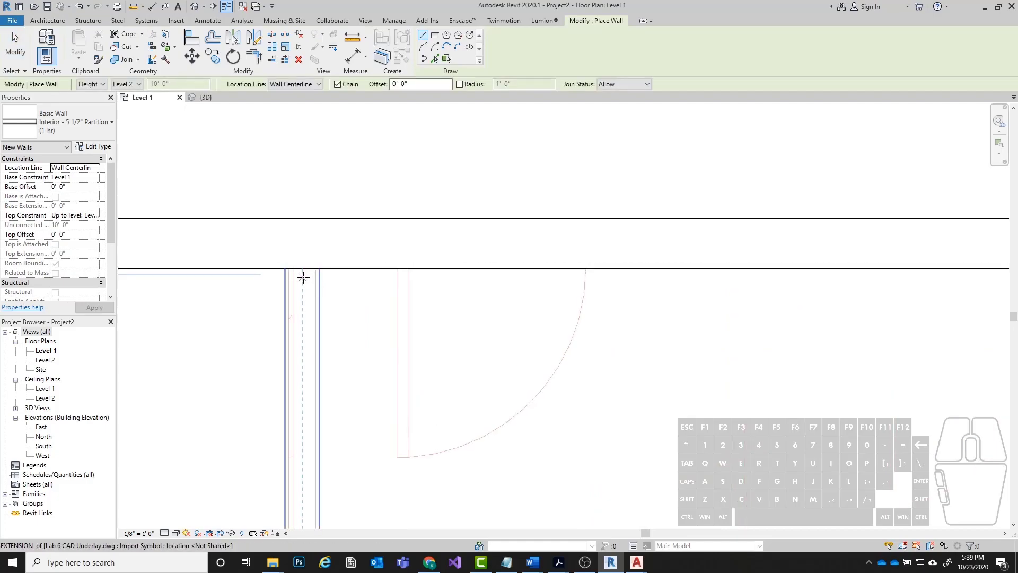
{"action": "left_click", "coordinate": [303, 268]}
{"action": "scroll", "coordinate": [303, 268], "scroll_direction": "down", "scroll_amount": 5}
{"action": "middle_click_drag", "start_coordinate": [303, 482], "coordinate": [303, 246]}
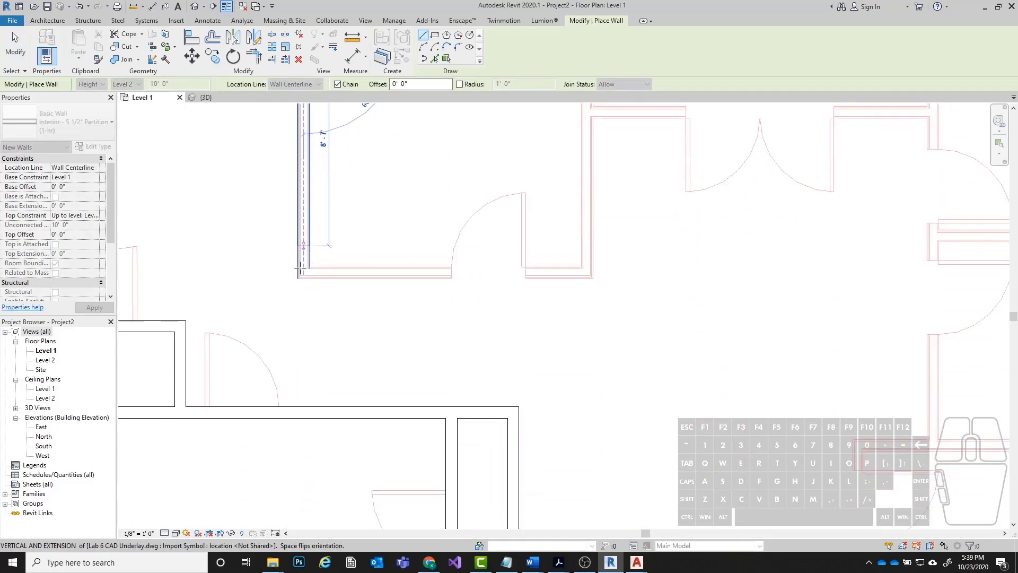
{"action": "left_click", "coordinate": [301, 269]}
{"action": "scroll", "coordinate": [302, 271], "scroll_direction": "up", "scroll_amount": 2}
{"action": "left_click", "coordinate": [738, 275]}
{"action": "scroll", "coordinate": [492, 384], "scroll_direction": "down", "scroll_amount": 3}
{"action": "left_click", "coordinate": [597, 175]}
{"action": "key", "text": "Escape"}
Draw the horizontal partition of the closet beside the upper middle room, from that room's side wall to the next vertical underlay wall.
{"action": "scroll", "coordinate": [484, 239], "scroll_direction": "up", "scroll_amount": 3}
{"action": "scroll", "coordinate": [431, 241], "scroll_direction": "up", "scroll_amount": 2}
{"action": "left_click", "coordinate": [411, 236]}
{"action": "scroll", "coordinate": [365, 228], "scroll_direction": "down", "scroll_amount": 3}
{"action": "scroll", "coordinate": [758, 232], "scroll_direction": "up", "scroll_amount": 3}
{"action": "left_click", "coordinate": [757, 236]}
{"action": "key", "text": "Escape"}
Using a Finish Face: Exterior location line, draw the vertical partition along the underlay from the upper exterior wall down to the lower horizontal underlay wall.
{"action": "scroll", "coordinate": [432, 259], "scroll_direction": "down", "scroll_amount": 3}
{"action": "middle_click_drag", "start_coordinate": [659, 181], "coordinate": [593, 123]}
{"action": "scroll", "coordinate": [486, 138], "scroll_direction": "up", "scroll_amount": 2}
{"action": "scroll", "coordinate": [521, 134], "scroll_direction": "up", "scroll_amount": 3}
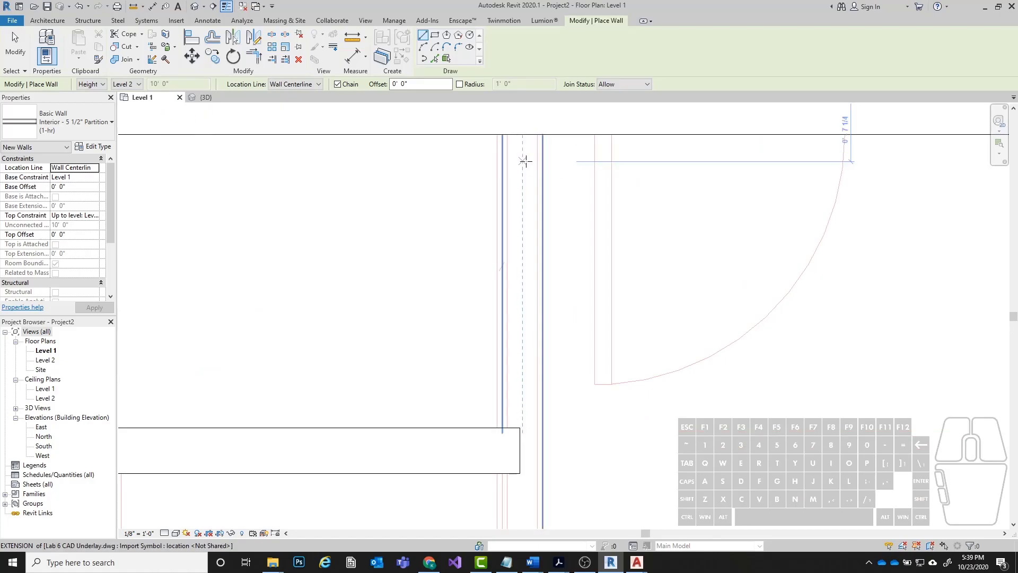
{"action": "left_click", "coordinate": [318, 84]}
{"action": "left_click", "coordinate": [297, 111]}
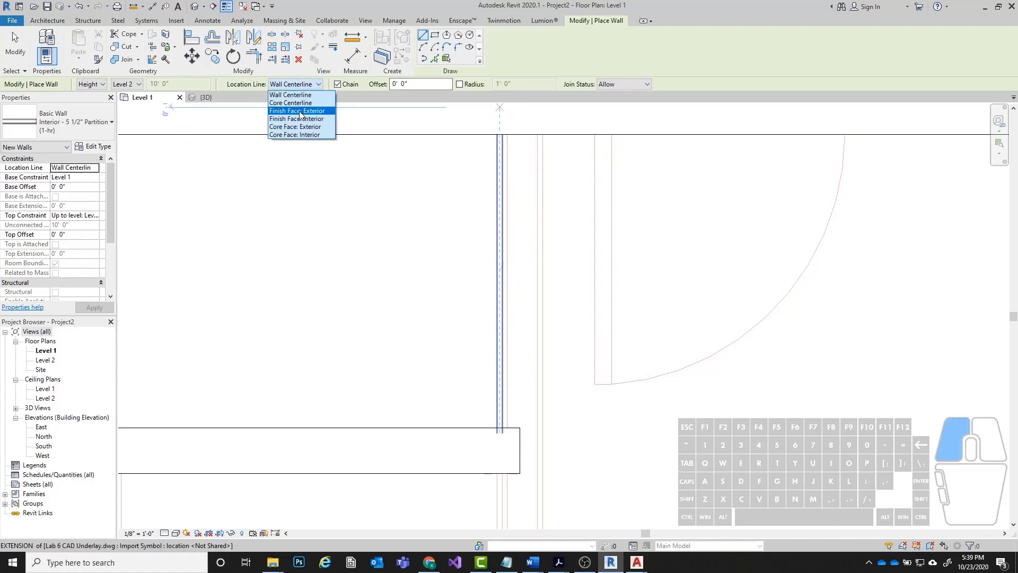
{"action": "left_click", "coordinate": [540, 134]}
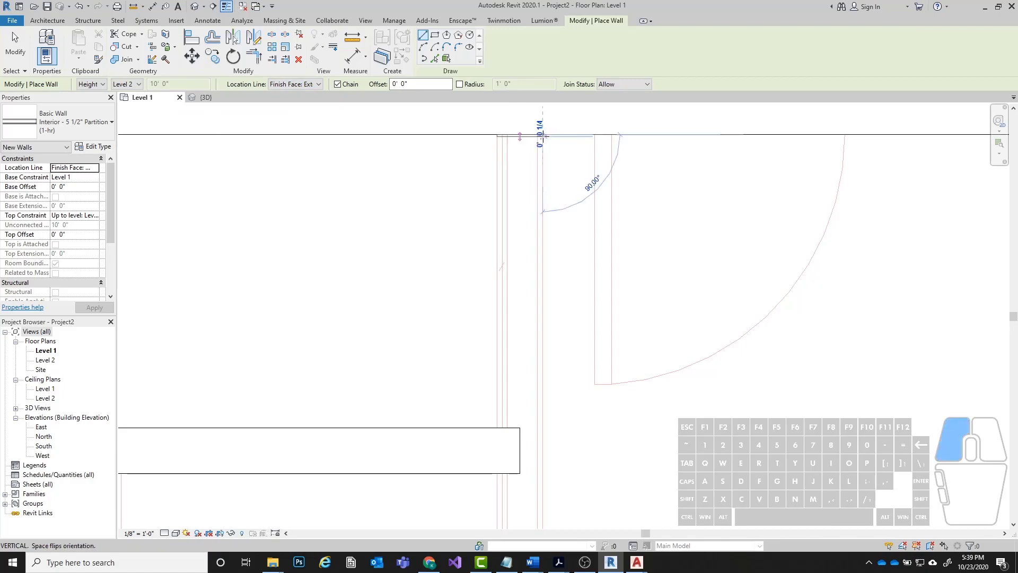
{"action": "scroll", "coordinate": [493, 111], "scroll_direction": "down", "scroll_amount": 3}
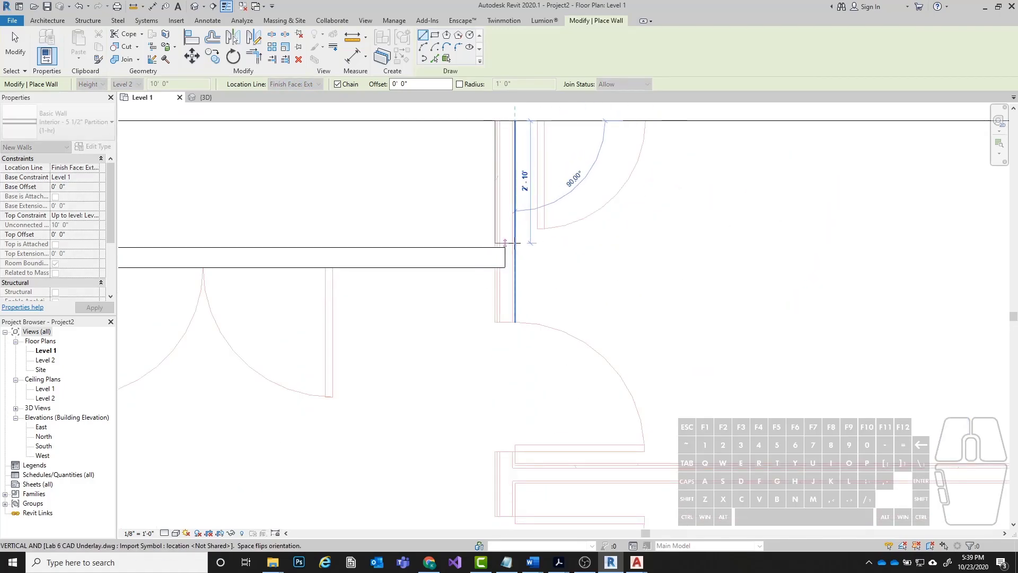
{"action": "scroll", "coordinate": [426, 97], "scroll_direction": "down", "scroll_amount": 3}
{"action": "middle_click_drag", "start_coordinate": [447, 369], "coordinate": [455, 102]}
{"action": "scroll", "coordinate": [470, 201], "scroll_direction": "up", "scroll_amount": 3}
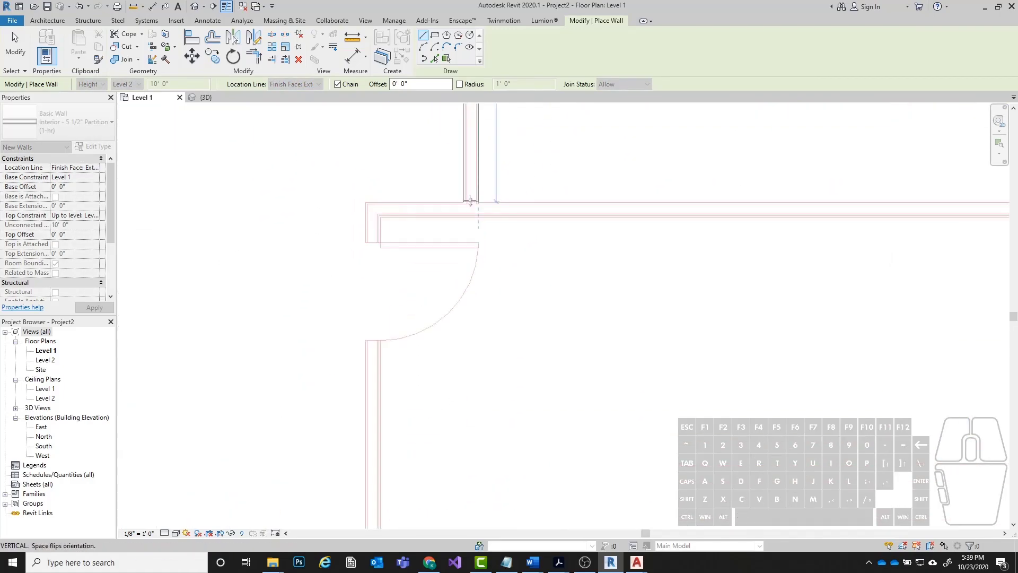
{"action": "scroll", "coordinate": [468, 214], "scroll_direction": "up", "scroll_amount": 2}
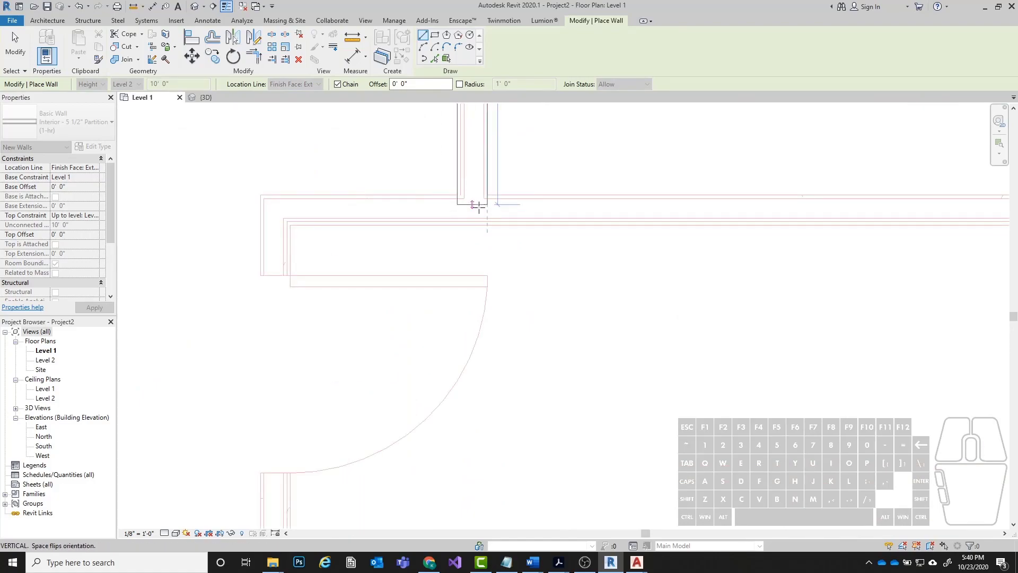
{"action": "left_click", "coordinate": [480, 211]}
{"action": "scroll", "coordinate": [432, 191], "scroll_direction": "down", "scroll_amount": 4}
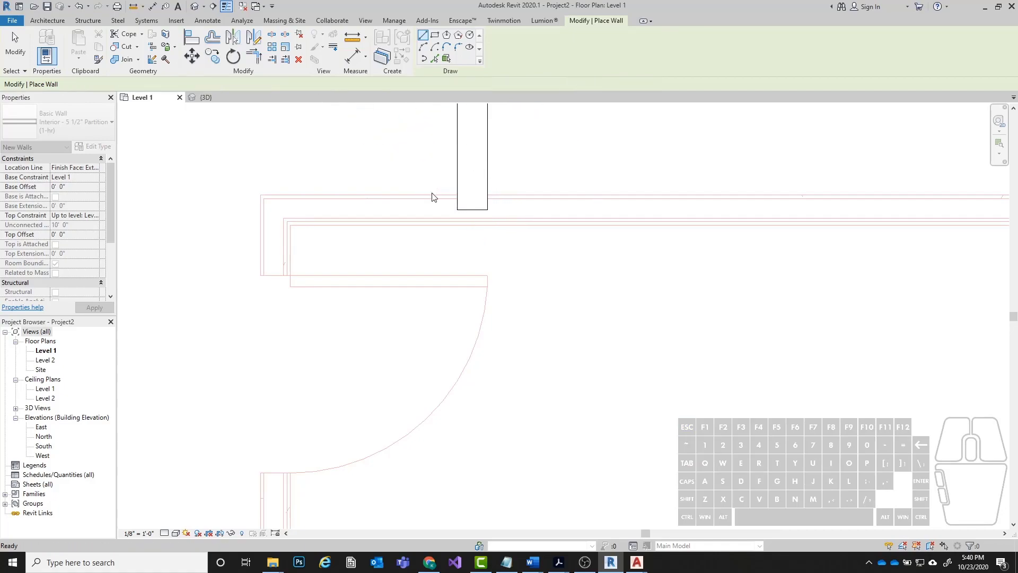
Draw the partition between the two right-hand rooms from the right exterior wall to the vertical partition, flipping its orientation onto the underlay.
{"action": "scroll", "coordinate": [422, 243], "scroll_direction": "down", "scroll_amount": 1}
{"action": "middle_click_drag", "start_coordinate": [448, 169], "coordinate": [445, 308]}
{"action": "scroll", "coordinate": [444, 308], "scroll_direction": "up", "scroll_amount": 1}
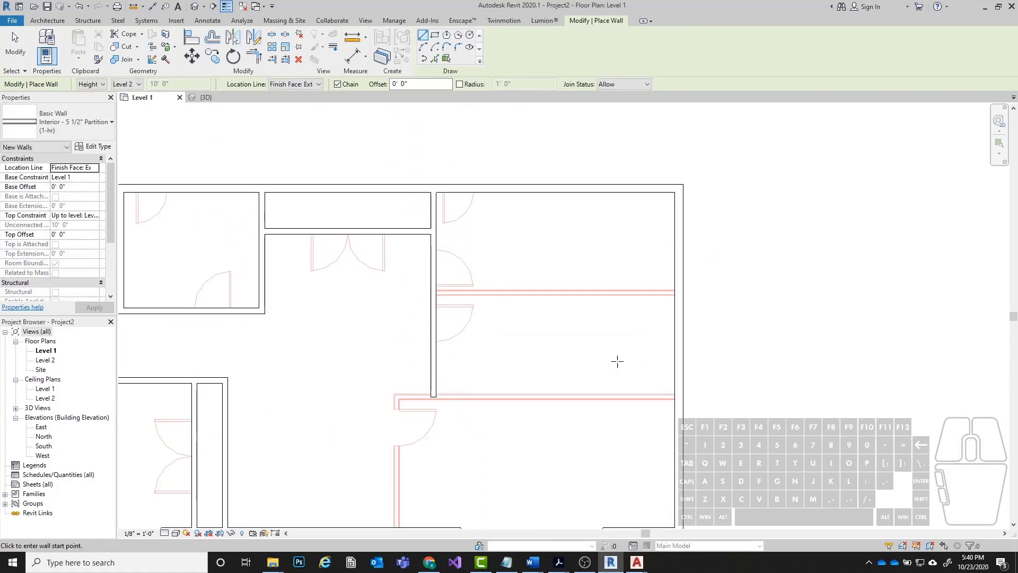
{"action": "scroll", "coordinate": [674, 289], "scroll_direction": "up", "scroll_amount": 9}
{"action": "scroll", "coordinate": [678, 297], "scroll_direction": "up", "scroll_amount": 1}
{"action": "left_click", "coordinate": [675, 307]}
{"action": "scroll", "coordinate": [475, 262], "scroll_direction": "down", "scroll_amount": 3}
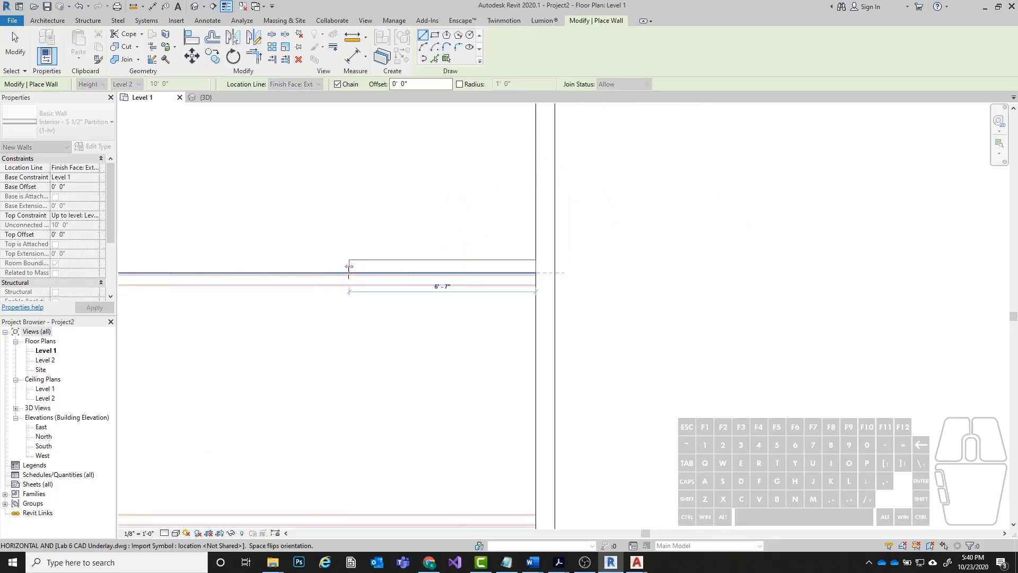
{"action": "key", "text": "space"}
{"action": "middle_click_drag", "start_coordinate": [337, 276], "coordinate": [684, 271]}
{"action": "left_click", "coordinate": [331, 270]}
{"action": "key", "text": "Escape"}
Draw the lower horizontal partition, about 23' long, from the right exterior wall to the underlay's outer corner.
{"action": "scroll", "coordinate": [539, 177], "scroll_direction": "down", "scroll_amount": 1}
{"action": "middle_click_drag", "start_coordinate": [640, 377], "coordinate": [644, 199]}
{"action": "scroll", "coordinate": [817, 302], "scroll_direction": "up", "scroll_amount": 3}
{"action": "left_click", "coordinate": [863, 261]}
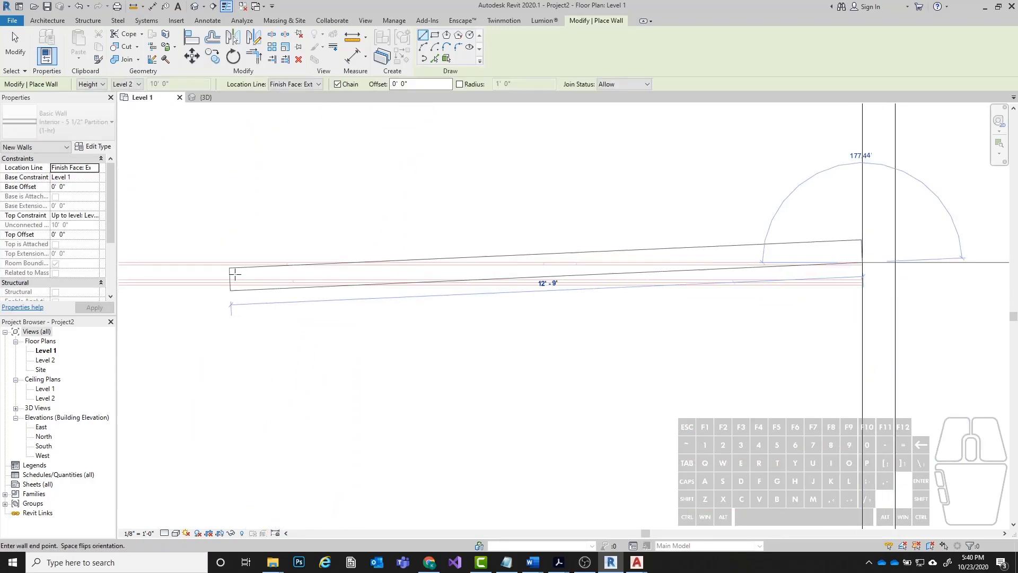
{"action": "mouse_move", "coordinate": [368, 247]}
{"action": "middle_mouse_down"}
{"action": "mouse_move", "coordinate": [743, 239]}
{"action": "mouse_move", "coordinate": [969, 215]}
{"action": "middle_mouse_up"}
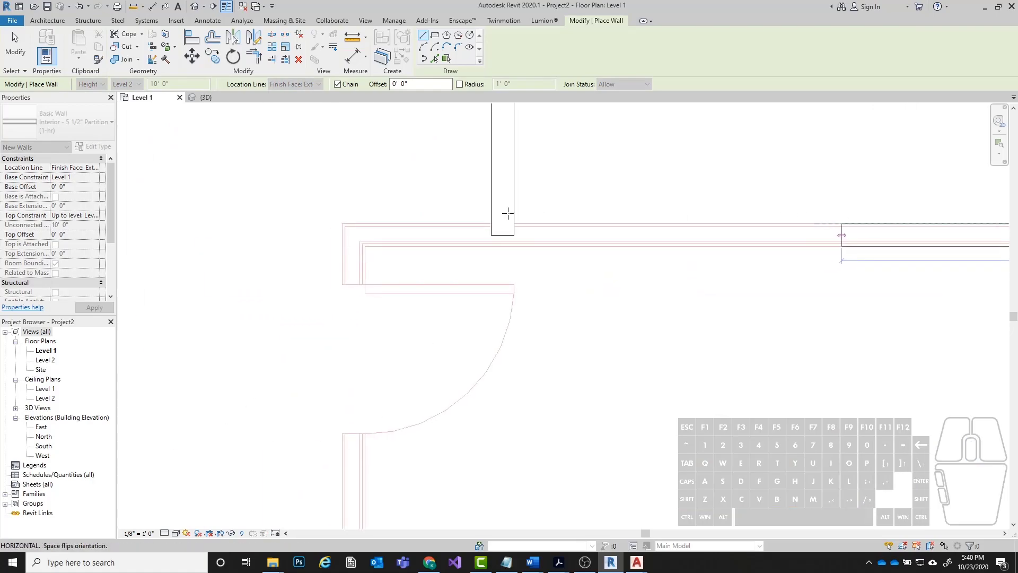
{"action": "left_click", "coordinate": [345, 224]}
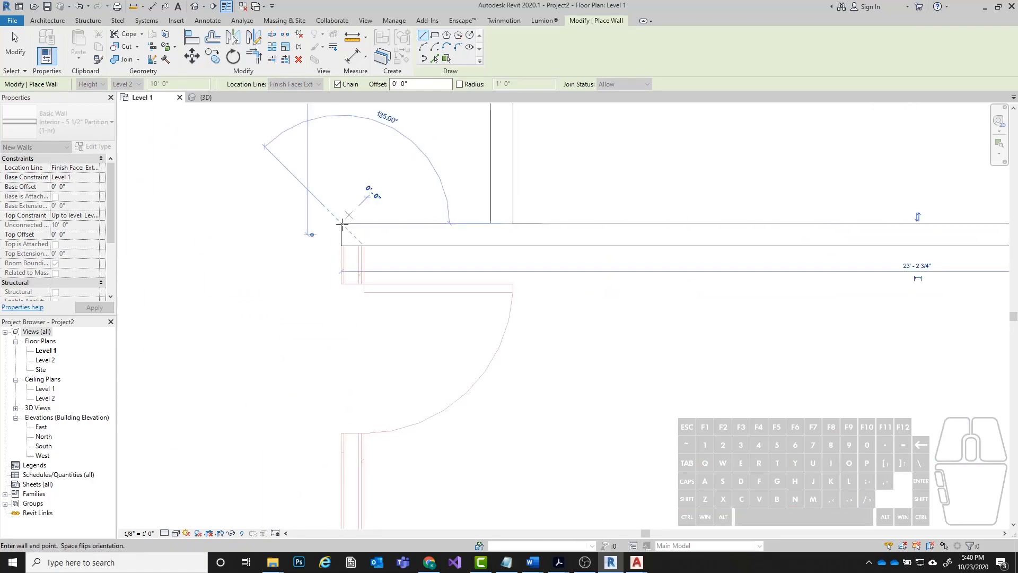
Continue the partition from that corner down along the underlay to the lower exterior wall and end the Wall command.
{"action": "scroll", "coordinate": [350, 362], "scroll_direction": "down", "scroll_amount": 3}
{"action": "middle_click_drag", "start_coordinate": [359, 370], "coordinate": [366, 244]}
{"action": "scroll", "coordinate": [361, 340], "scroll_direction": "up", "scroll_amount": 4}
{"action": "left_click", "coordinate": [371, 331]}
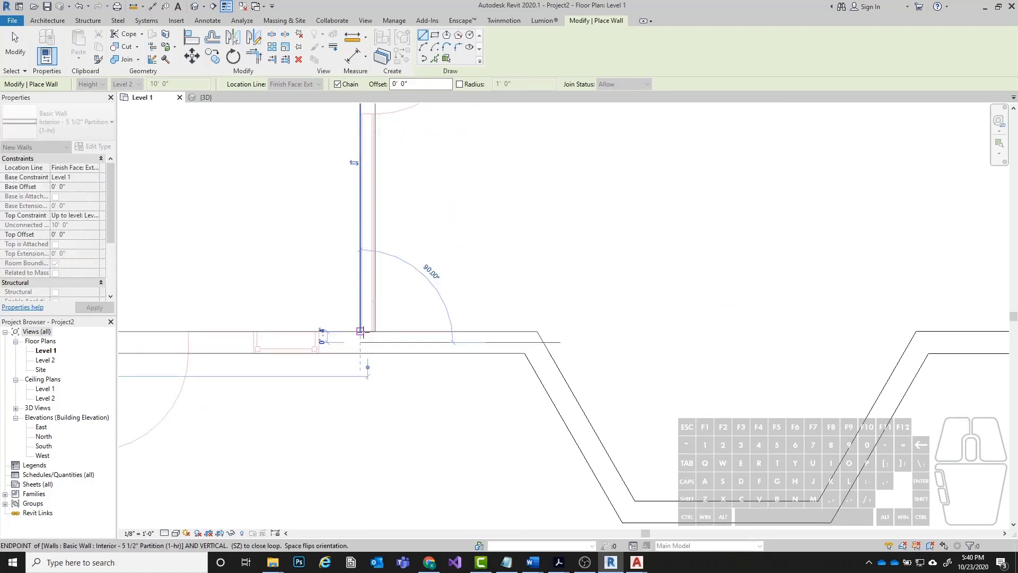
{"action": "key", "text": "Escape"}
{"action": "key", "text": "Escape"}
Examine the finished wall layout in the 3D view from another angle and return to the Level 1 floor plan.
{"action": "scroll", "coordinate": [734, 380], "scroll_direction": "down", "scroll_amount": 4}
{"action": "middle_click_drag", "start_coordinate": [391, 161], "coordinate": [384, 228]}
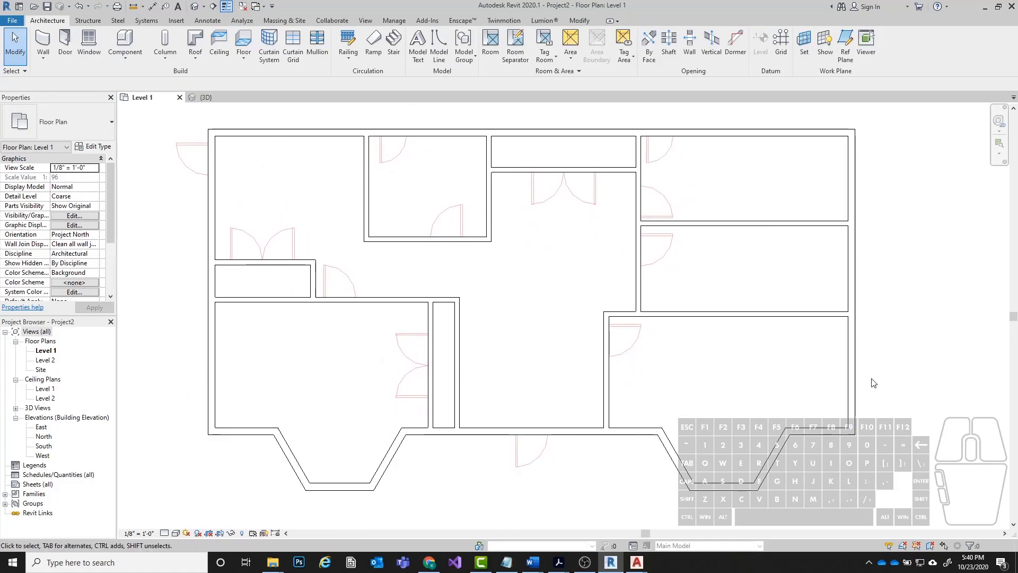
{"action": "left_click", "coordinate": [198, 5]}
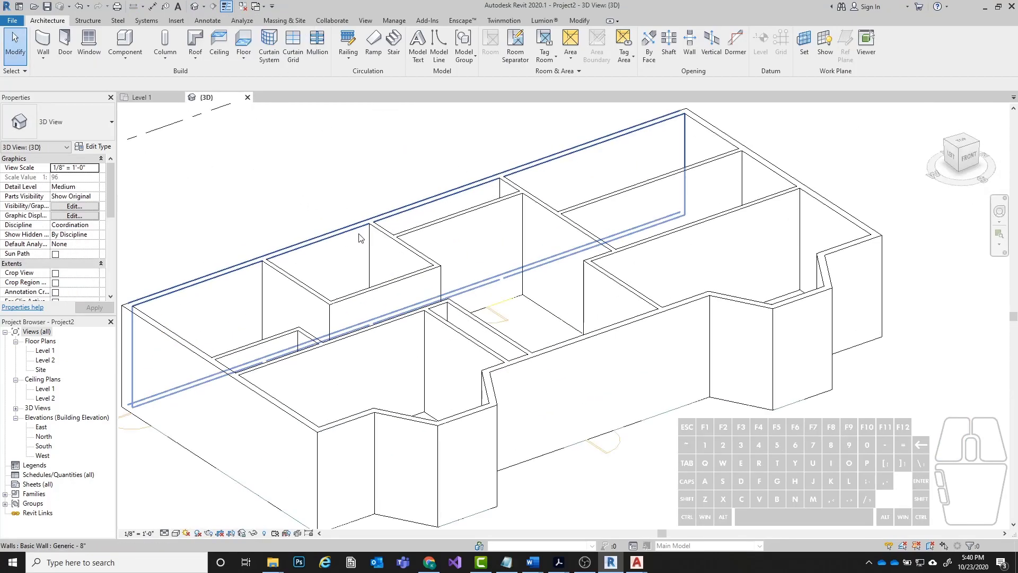
{"action": "middle_click_drag", "start_coordinate": [709, 263], "coordinate": [517, 320], "text": "shift"}
{"action": "scroll", "coordinate": [448, 328], "scroll_direction": "down", "scroll_amount": 3}
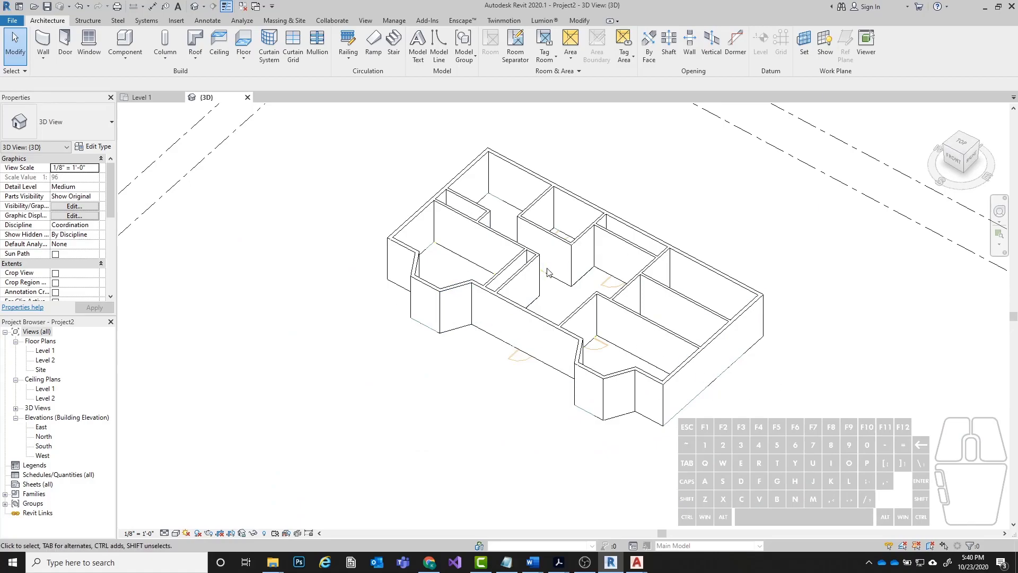
{"action": "key", "text": "ctrl+Tab"}
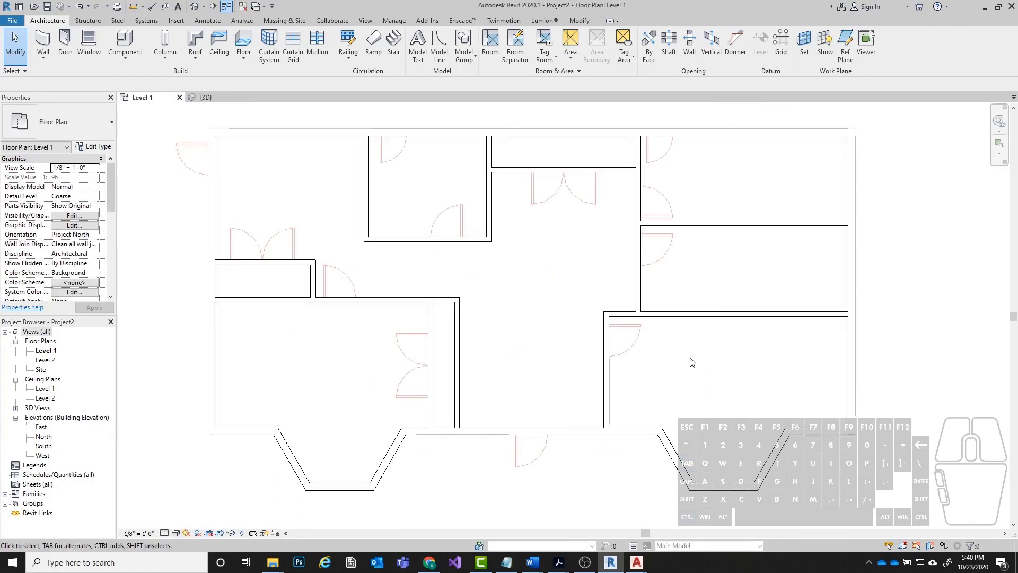
{"action": "scroll", "coordinate": [698, 366], "scroll_direction": "down", "scroll_amount": 2}
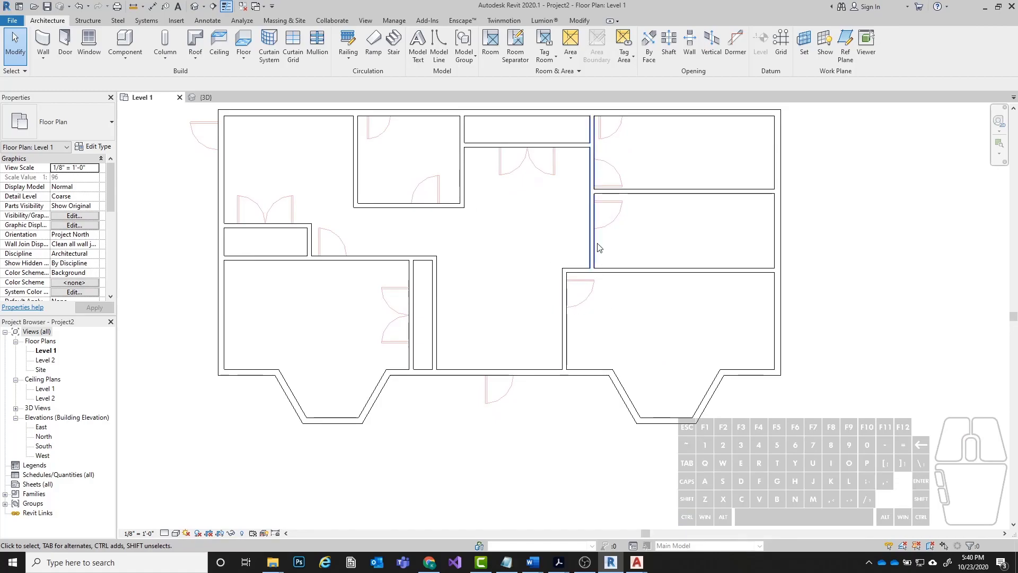
{"action": "middle_click_drag", "start_coordinate": [590, 250], "coordinate": [608, 268]}
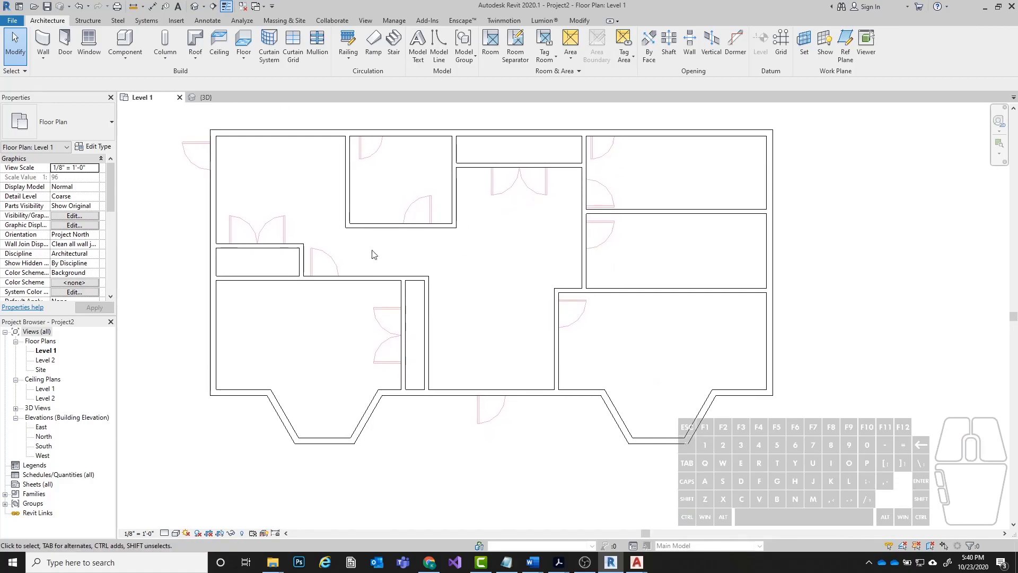
Place a Single-Flush 30" x 80" door in the upper exterior wall near its left end.
{"action": "left_click", "coordinate": [64, 46]}
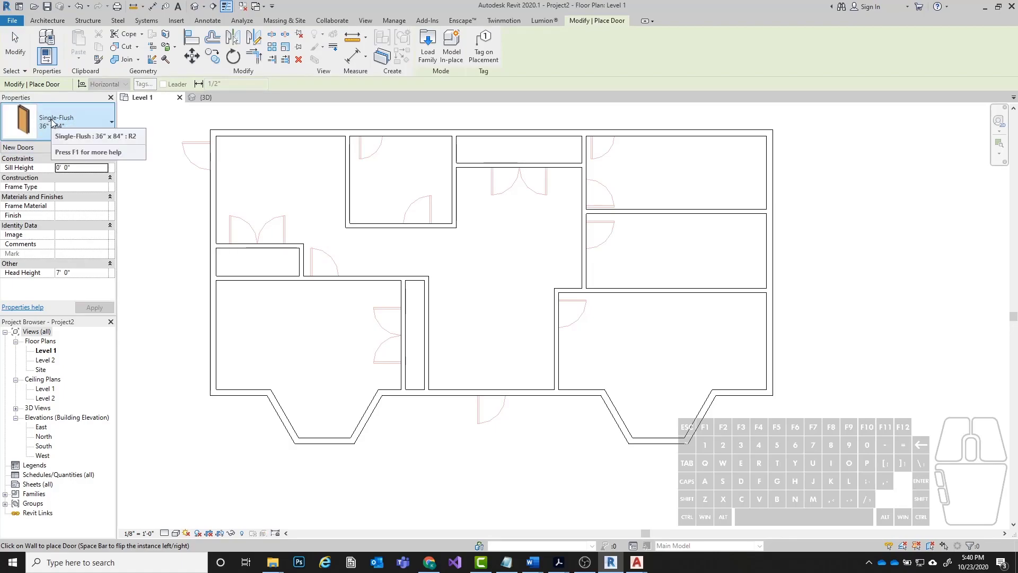
{"action": "left_click", "coordinate": [54, 123]}
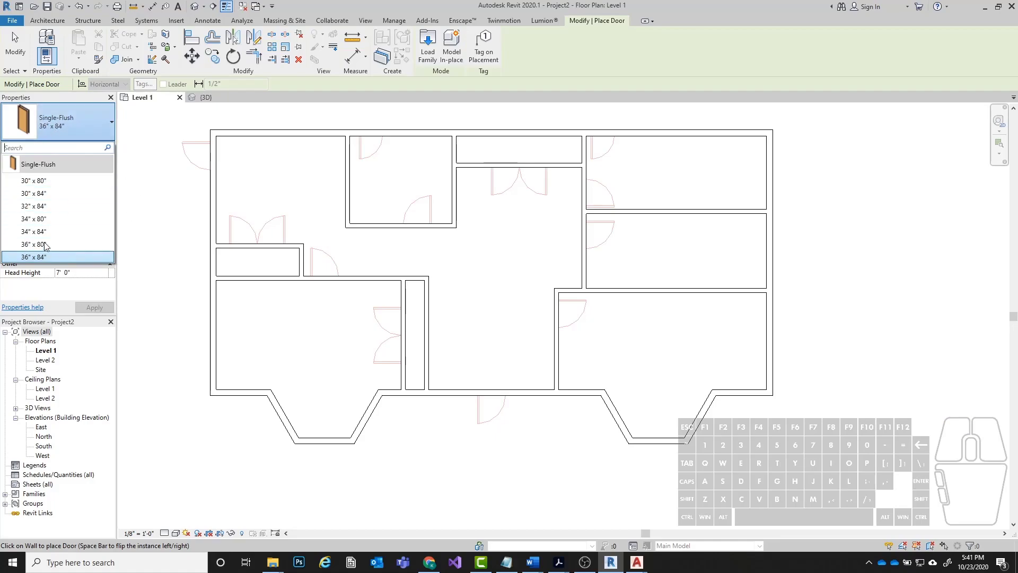
{"action": "left_click", "coordinate": [35, 181]}
{"action": "left_click", "coordinate": [246, 130]}
{"action": "scroll", "coordinate": [249, 135], "scroll_direction": "up", "scroll_amount": 2}
{"action": "key", "text": "Escape"}
Slide the new door along the upper exterior wall to about 7' - 9" from the left exterior wall.
{"action": "middle_click_drag", "start_coordinate": [269, 140], "coordinate": [306, 323]}
{"action": "scroll", "coordinate": [308, 323], "scroll_direction": "up", "scroll_amount": 2}
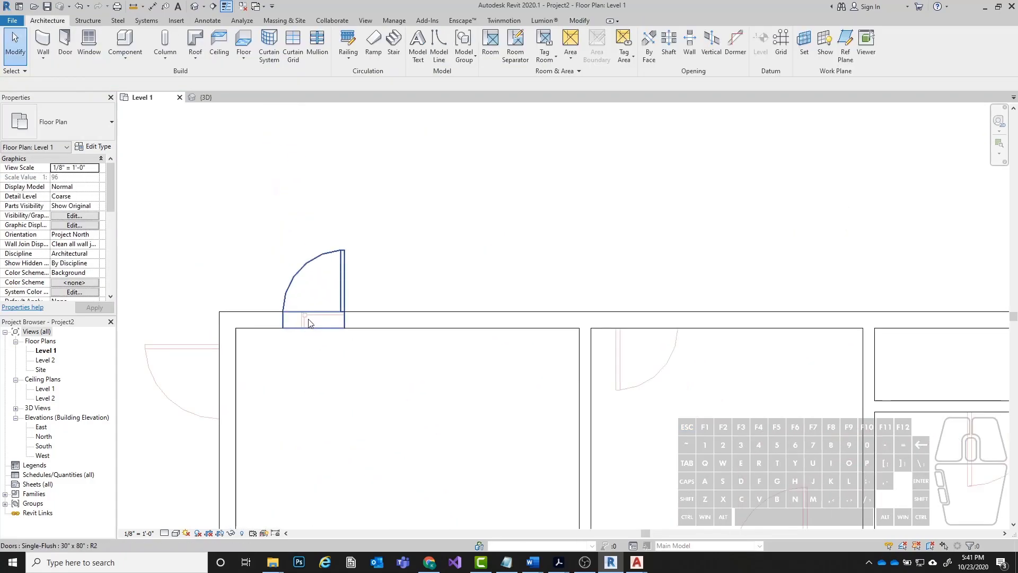
{"action": "middle_click_drag", "start_coordinate": [313, 267], "coordinate": [355, 265]}
{"action": "left_click", "coordinate": [380, 263]}
{"action": "left_click_drag", "start_coordinate": [380, 263], "coordinate": [486, 279]}
{"action": "key", "text": "Escape"}
{"action": "middle_click_drag", "start_coordinate": [527, 267], "coordinate": [506, 264]}
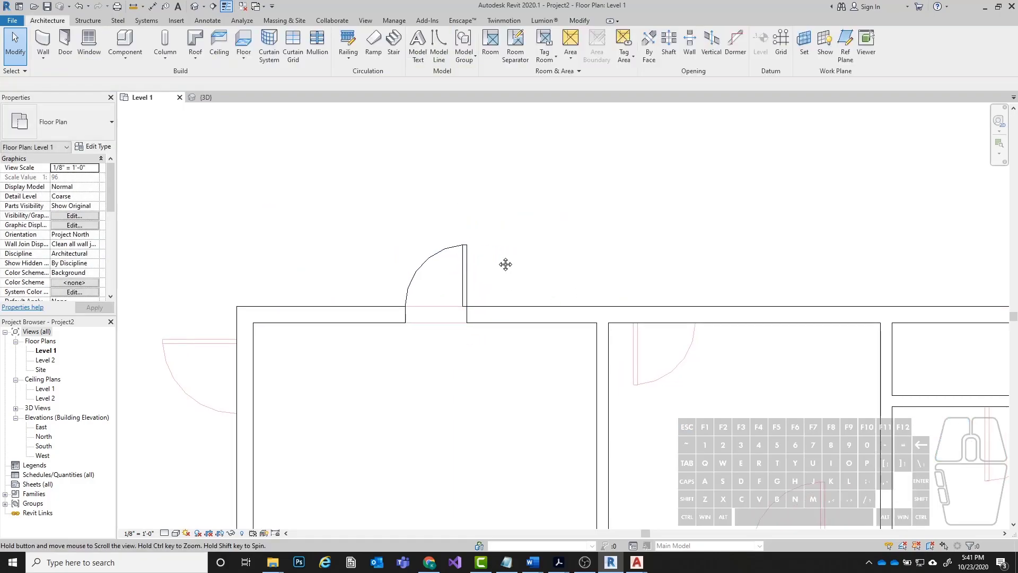
Change the door's type to 32" x 84", 34" x 80" and finally 36" x 84".
{"action": "left_click", "coordinate": [470, 291]}
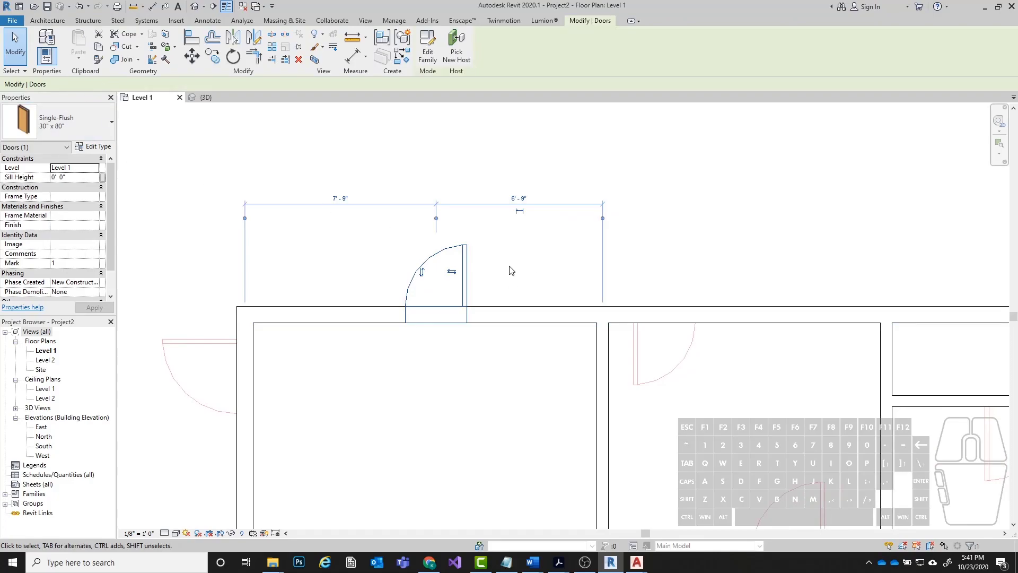
{"action": "left_click", "coordinate": [94, 121]}
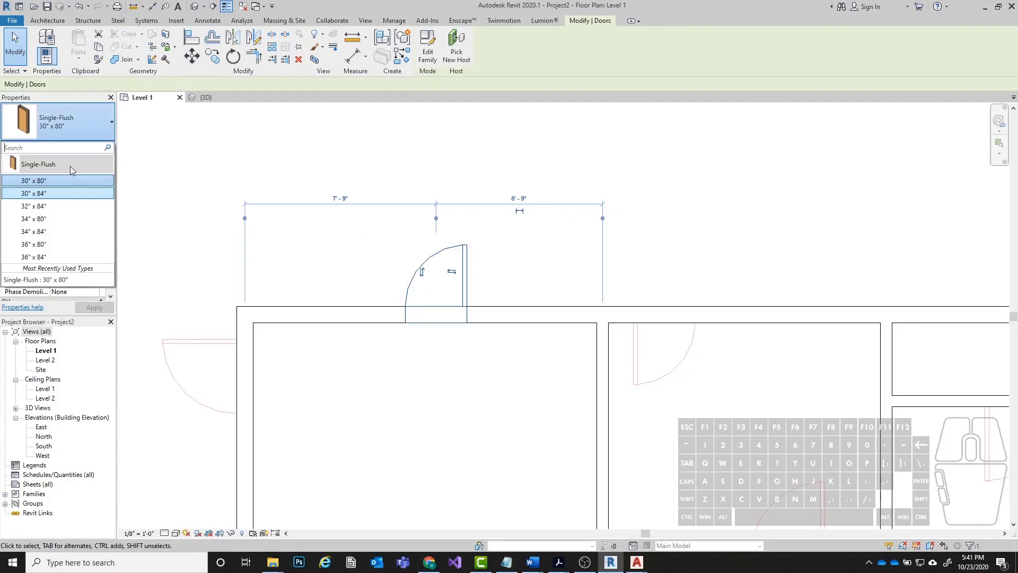
{"action": "left_click", "coordinate": [51, 210]}
{"action": "left_click", "coordinate": [68, 126]}
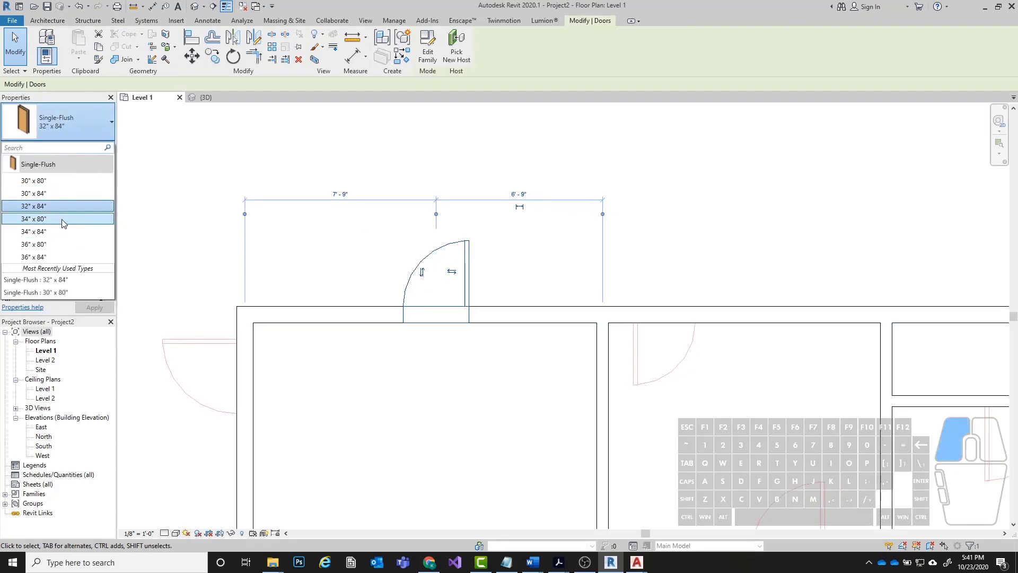
{"action": "left_click", "coordinate": [62, 220]}
{"action": "left_click", "coordinate": [66, 125]}
{"action": "left_click", "coordinate": [62, 223]}
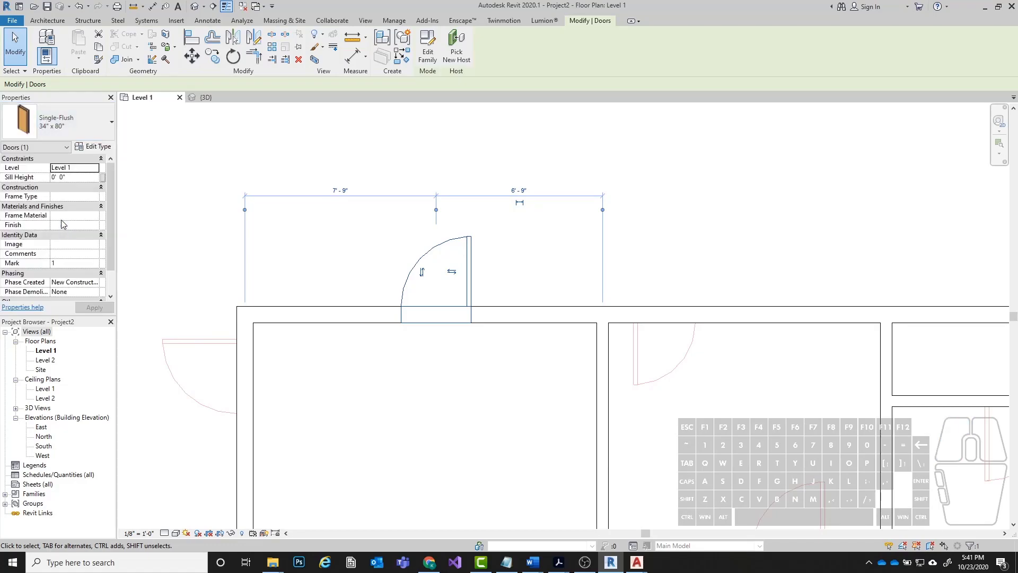
{"action": "left_click", "coordinate": [53, 133]}
{"action": "left_click", "coordinate": [56, 259]}
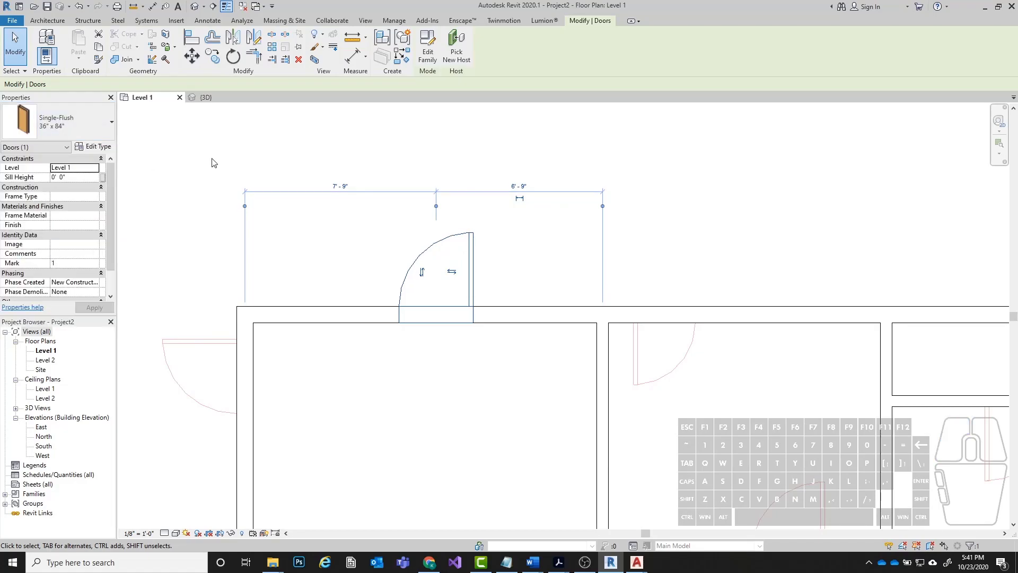
Delete the trial door from the upper exterior wall.
{"action": "left_click", "coordinate": [368, 334]}
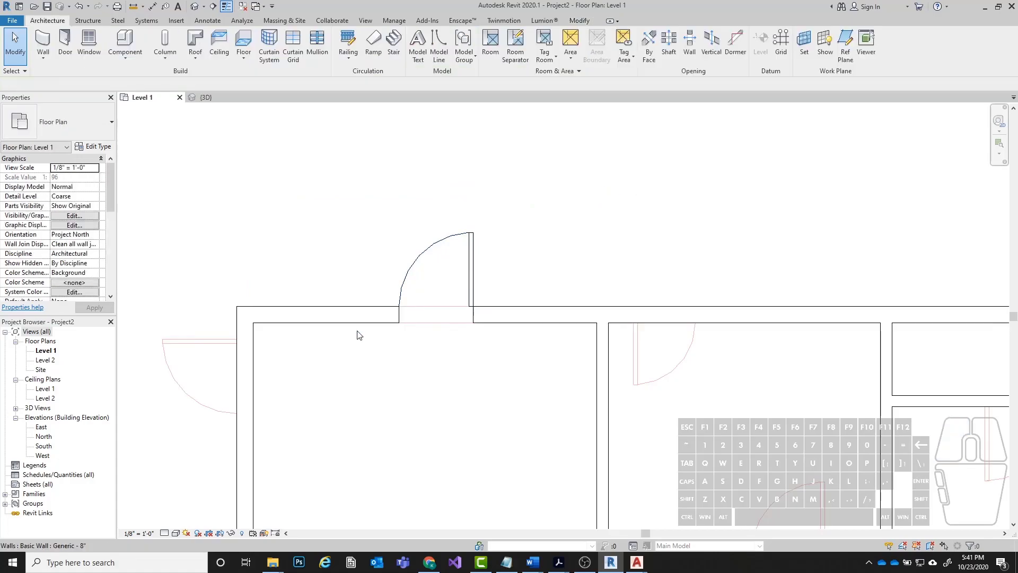
{"action": "left_click", "coordinate": [413, 263]}
{"action": "key", "text": "Delete"}
Measure the width of the underlay's door opening on the left exterior wall near the upper-left building corner.
{"action": "scroll", "coordinate": [312, 307], "scroll_direction": "down", "scroll_amount": 1}
{"action": "middle_click_drag", "start_coordinate": [267, 350], "coordinate": [449, 226]}
{"action": "scroll", "coordinate": [455, 227], "scroll_direction": "up", "scroll_amount": 2}
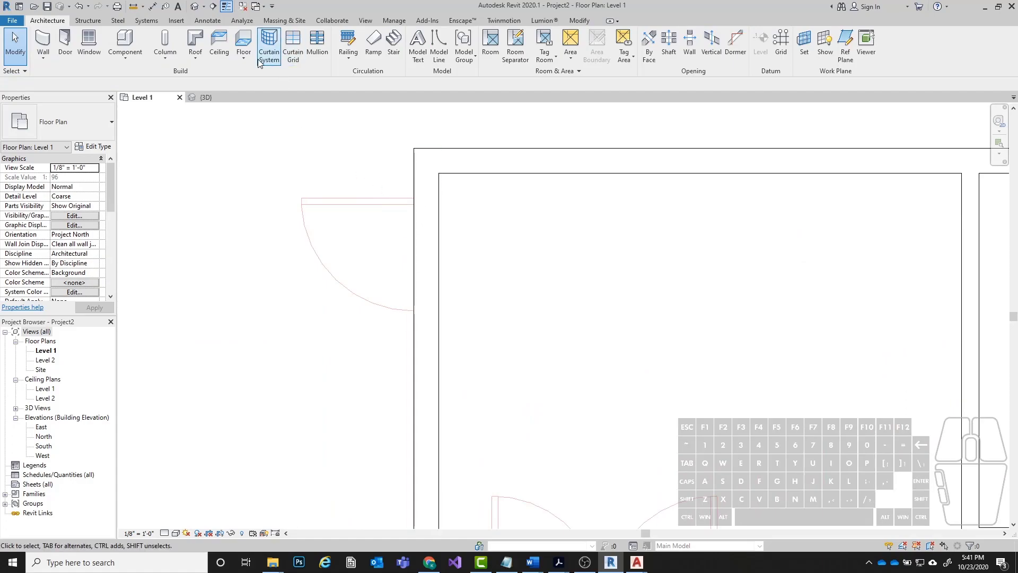
{"action": "left_click", "coordinate": [133, 8]}
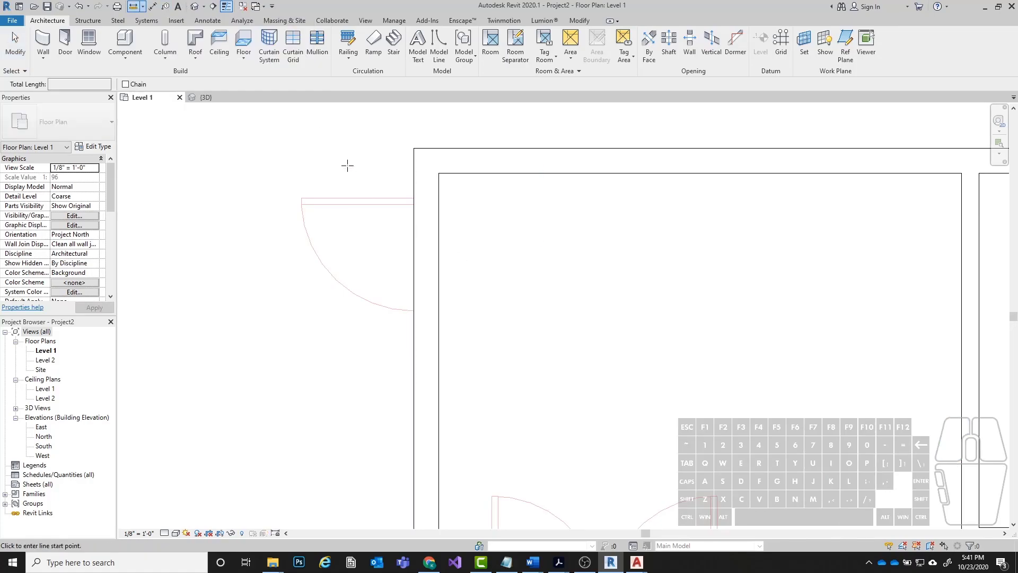
{"action": "scroll", "coordinate": [366, 168], "scroll_direction": "up", "scroll_amount": 2}
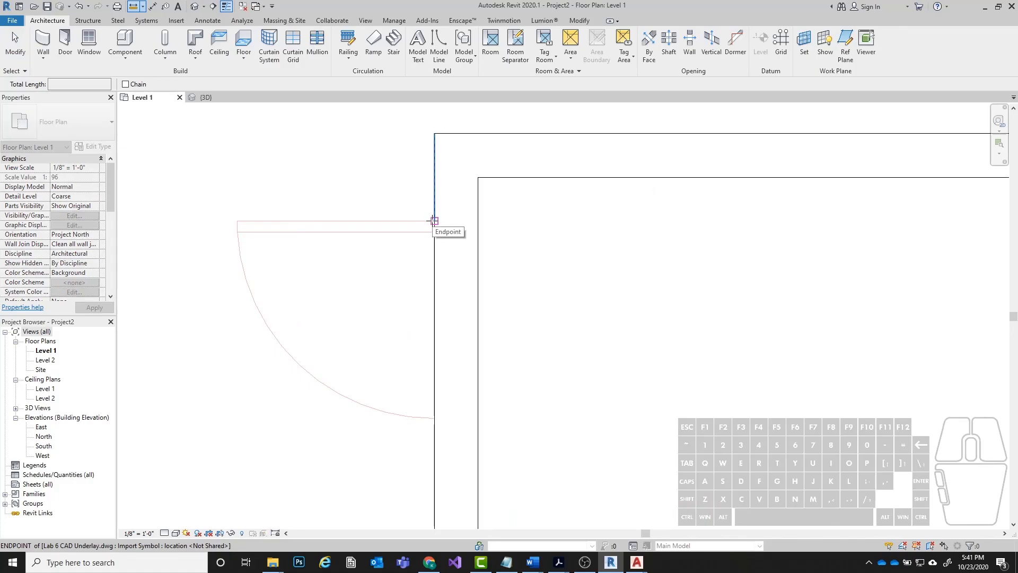
{"action": "left_click", "coordinate": [434, 220]}
{"action": "scroll", "coordinate": [435, 132], "scroll_direction": "down", "scroll_amount": 1}
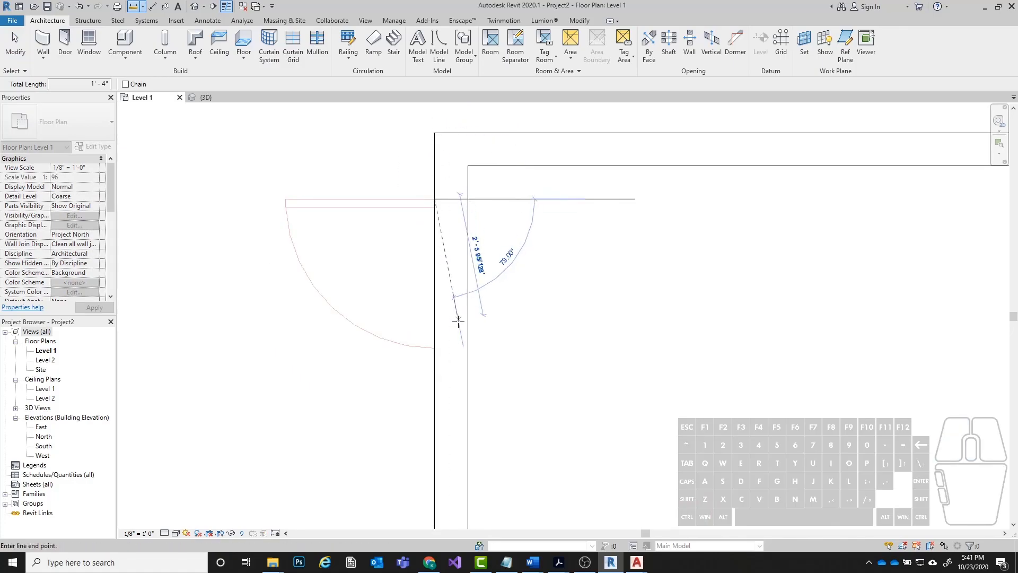
{"action": "scroll", "coordinate": [433, 329], "scroll_direction": "up", "scroll_amount": 2}
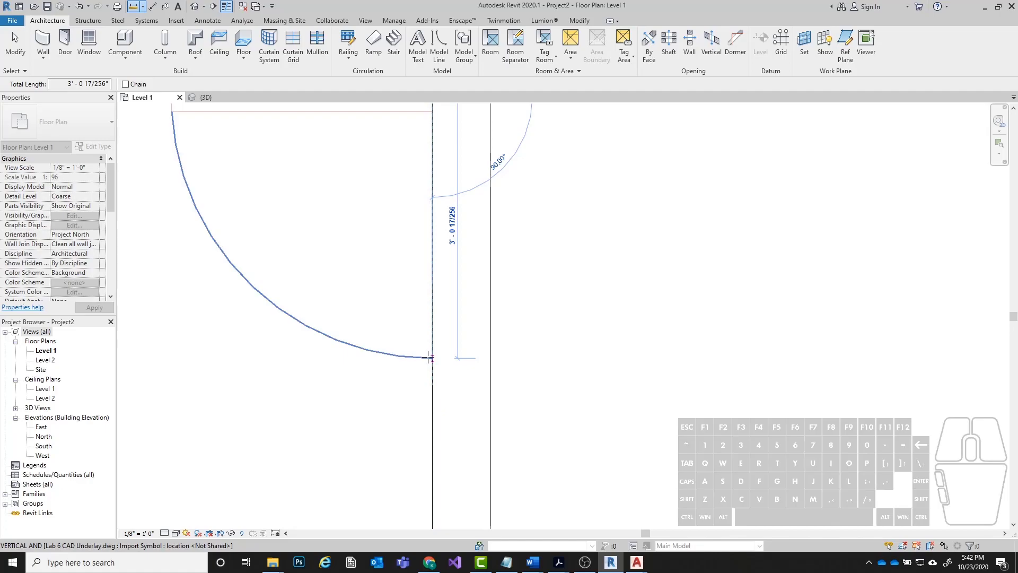
{"action": "key", "text": "Escape"}
{"action": "key", "text": "Escape"}
{"action": "scroll", "coordinate": [508, 334], "scroll_direction": "down", "scroll_amount": 2}
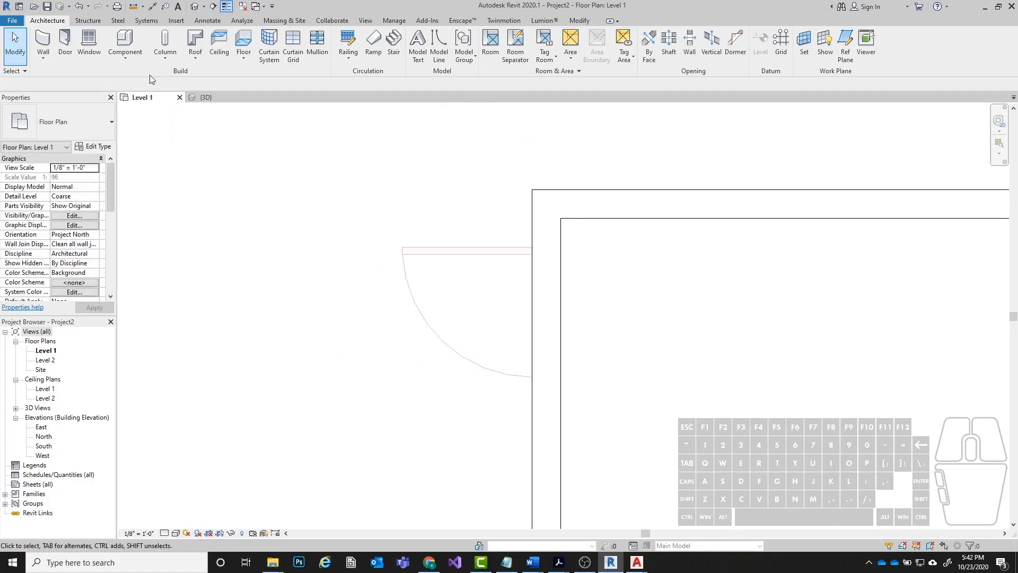
Place a Single-Flush 36" x 84" door in the left exterior wall, swinging outward with its hinge at the upper jamb, about 2' - 9" from the upper wall.
{"action": "left_click", "coordinate": [67, 41]}
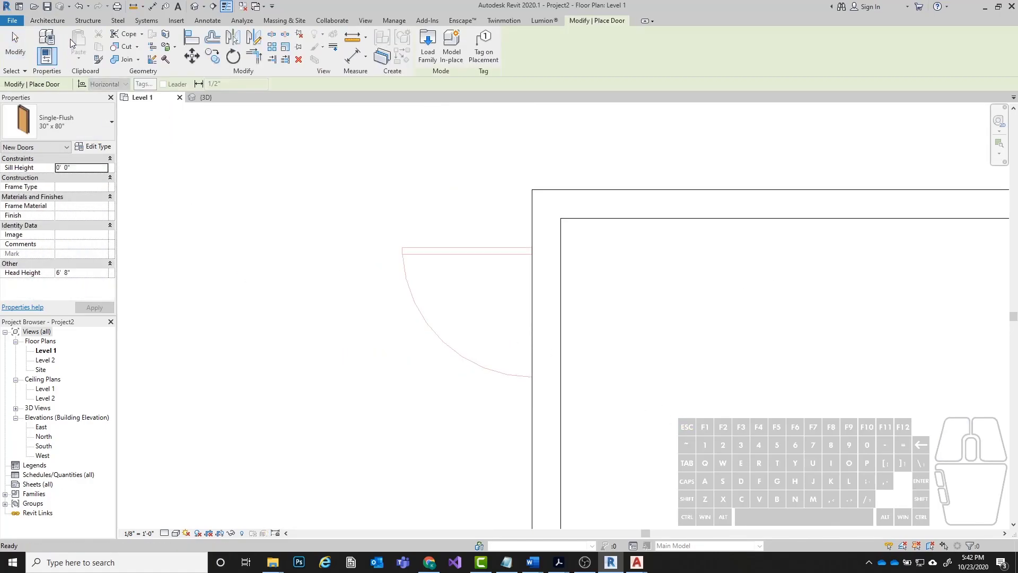
{"action": "left_click", "coordinate": [68, 120]}
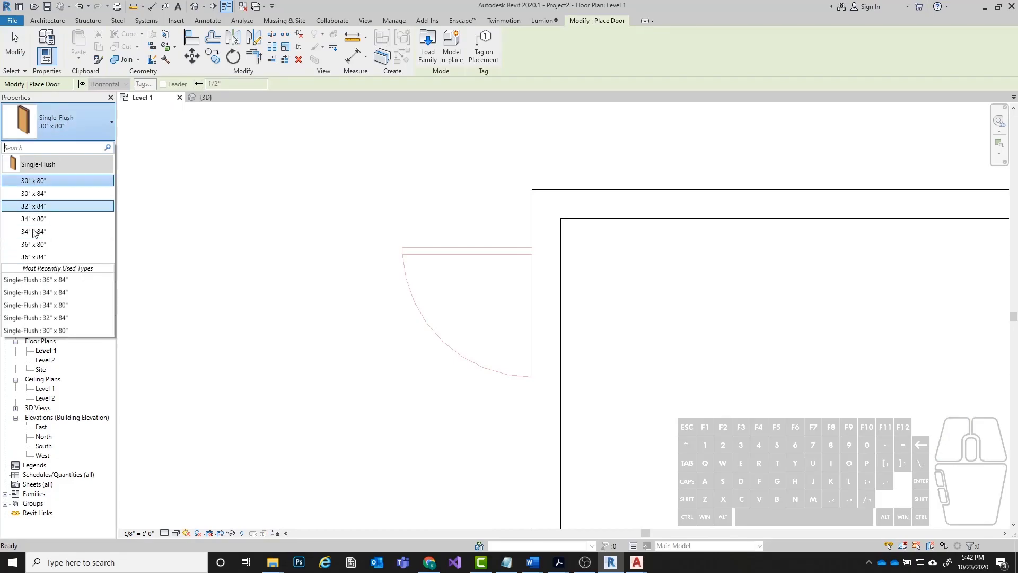
{"action": "left_click", "coordinate": [52, 257]}
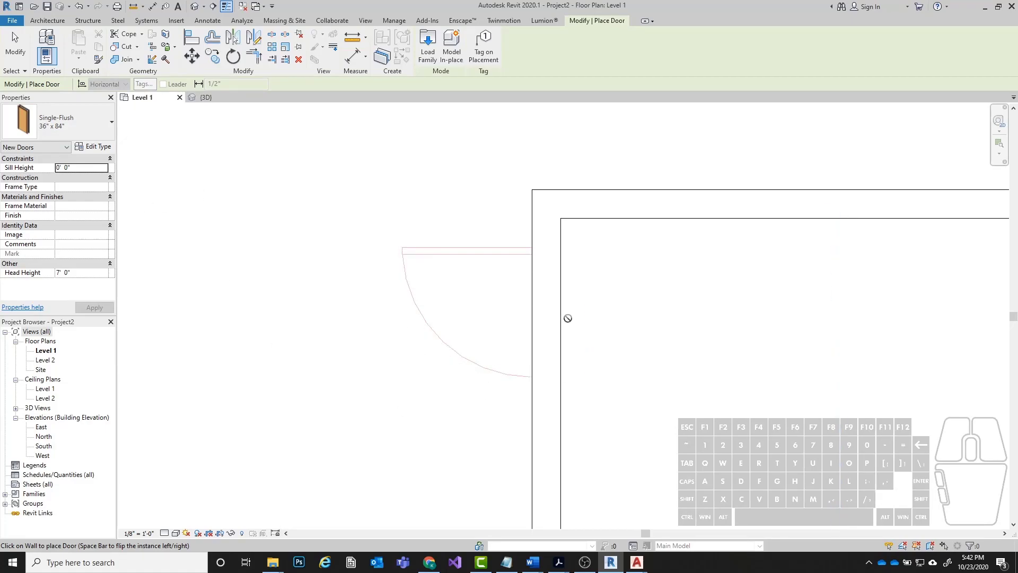
{"action": "scroll", "coordinate": [535, 318], "scroll_direction": "up", "scroll_amount": 2}
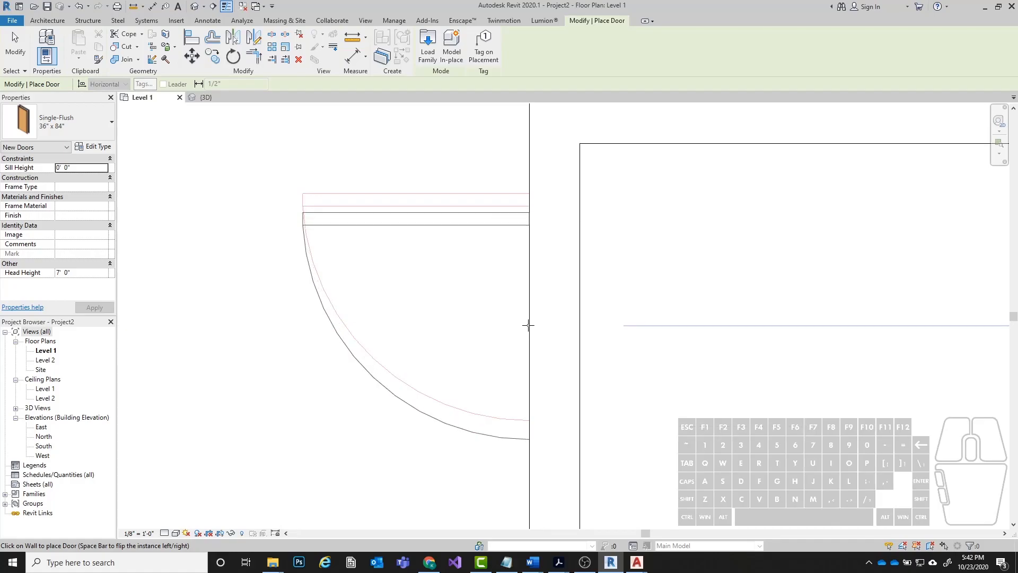
{"action": "key", "text": "space"}
{"action": "key", "text": "space"}
{"action": "key", "text": "space"}
{"action": "key", "text": "space"}
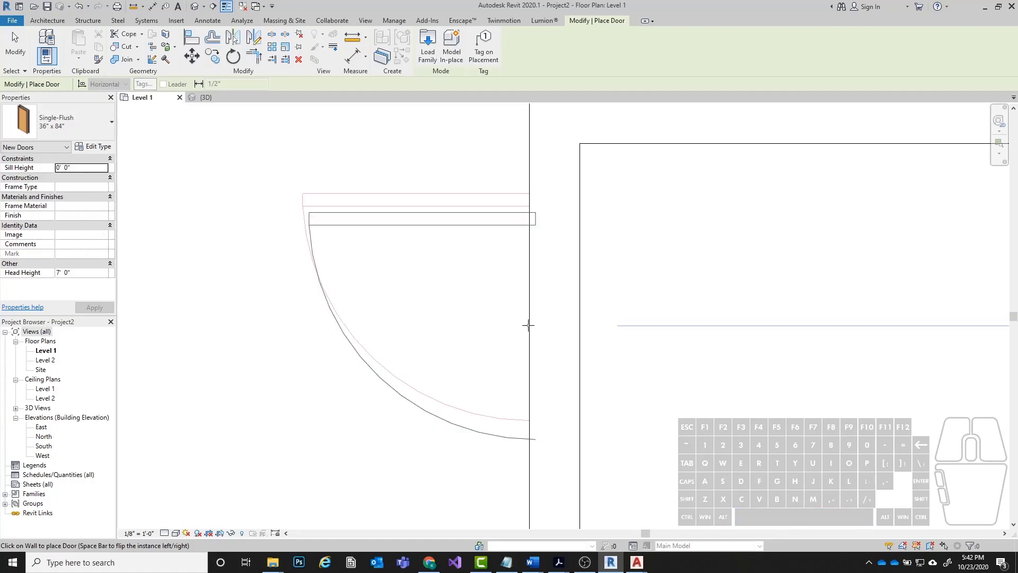
{"action": "key", "text": "space"}
{"action": "key", "text": "space"}
{"action": "key", "text": "space"}
{"action": "key", "text": "space"}
{"action": "key", "text": "space"}
{"action": "scroll", "coordinate": [580, 319], "scroll_direction": "down", "scroll_amount": 6}
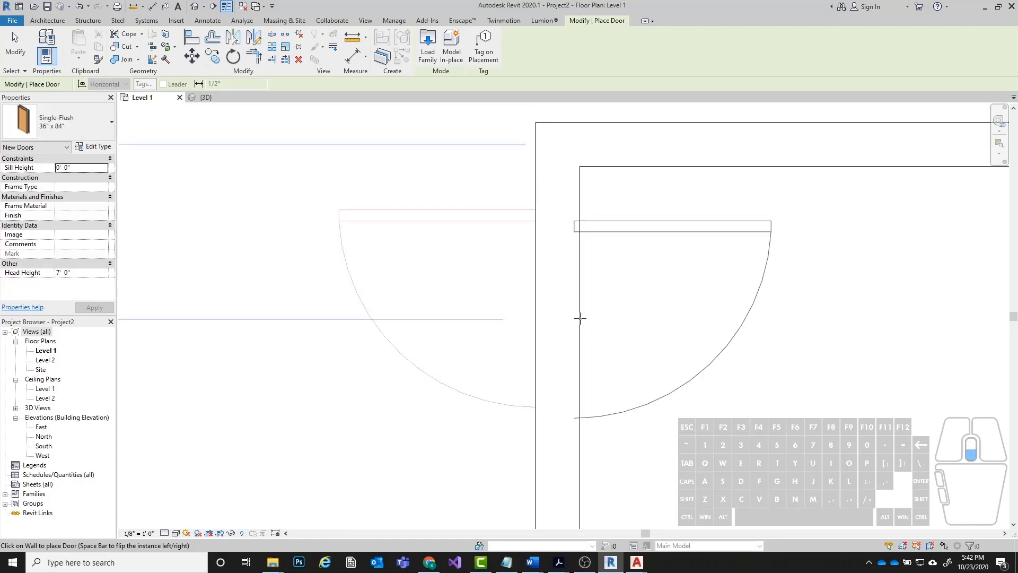
{"action": "middle_click_drag", "start_coordinate": [506, 312], "coordinate": [366, 275]}
{"action": "scroll", "coordinate": [486, 310], "scroll_direction": "up", "scroll_amount": 3}
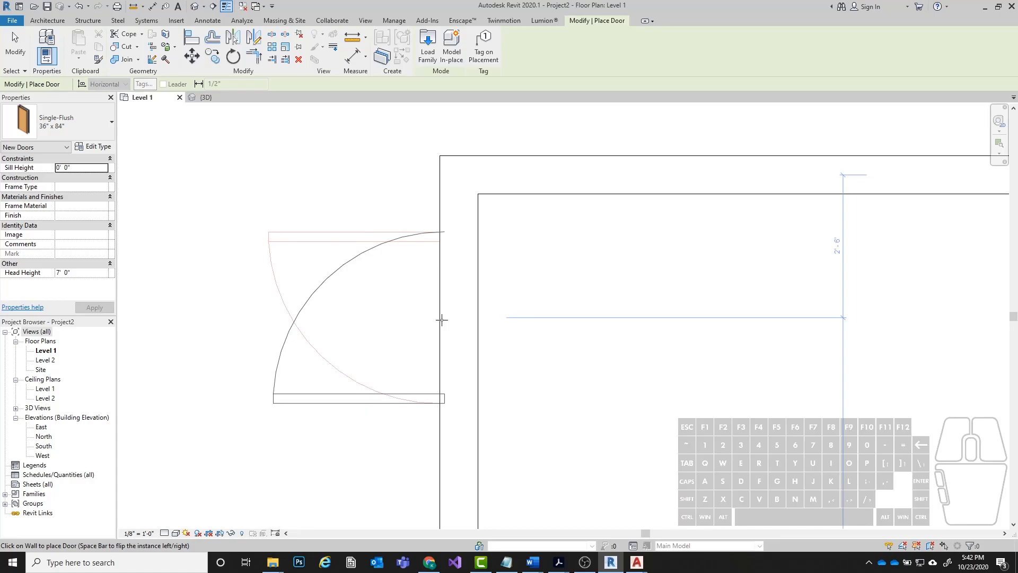
{"action": "key", "text": "space"}
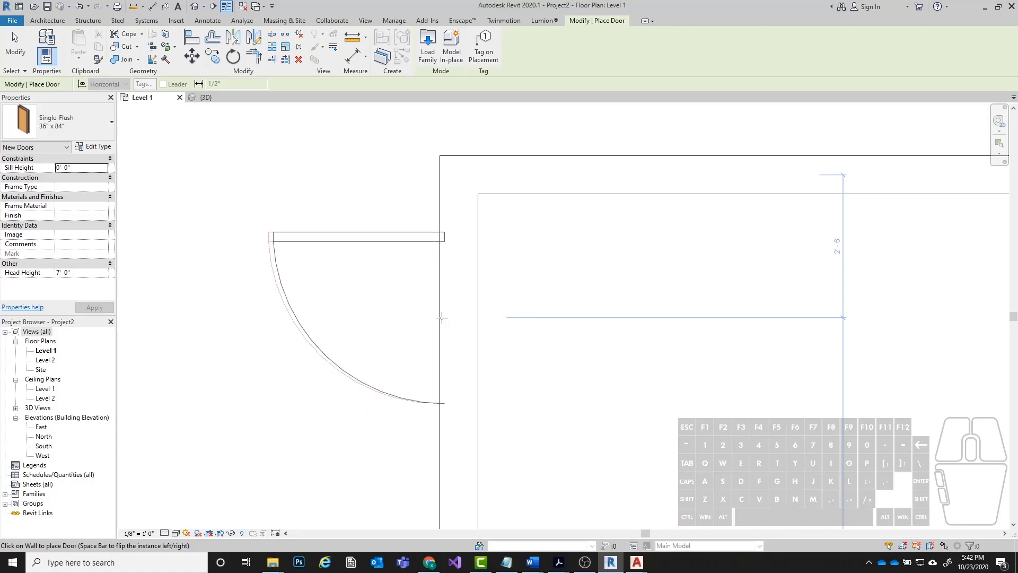
{"action": "scroll", "coordinate": [440, 311], "scroll_direction": "up", "scroll_amount": 1}
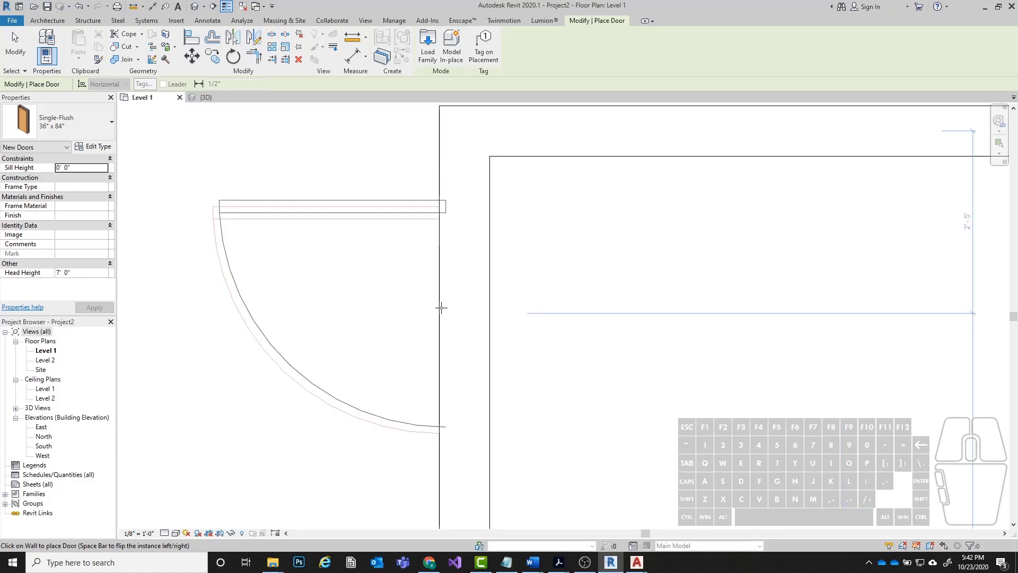
{"action": "left_click", "coordinate": [440, 338]}
{"action": "scroll", "coordinate": [422, 281], "scroll_direction": "down", "scroll_amount": 1}
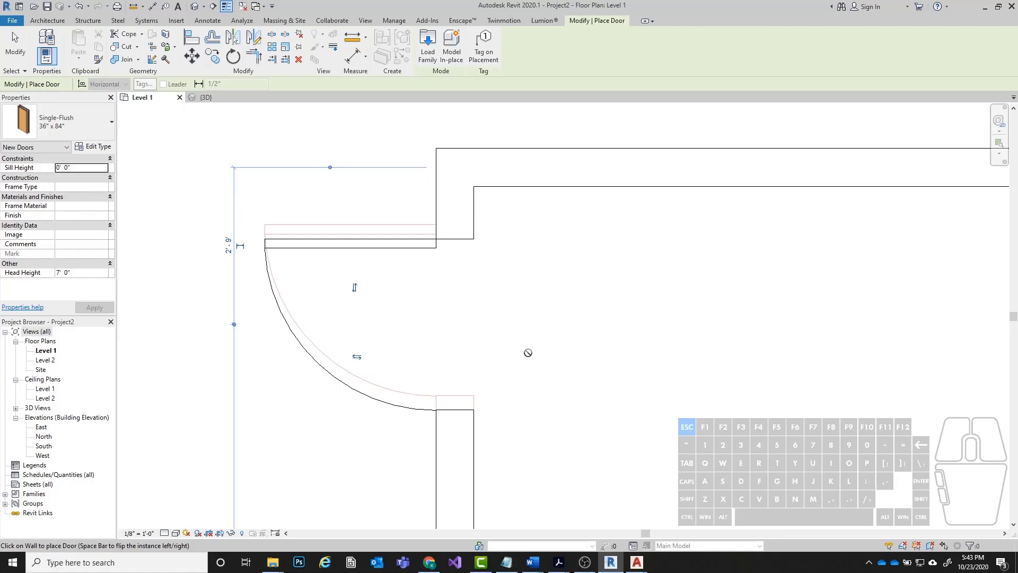
{"action": "key", "text": "Escape"}
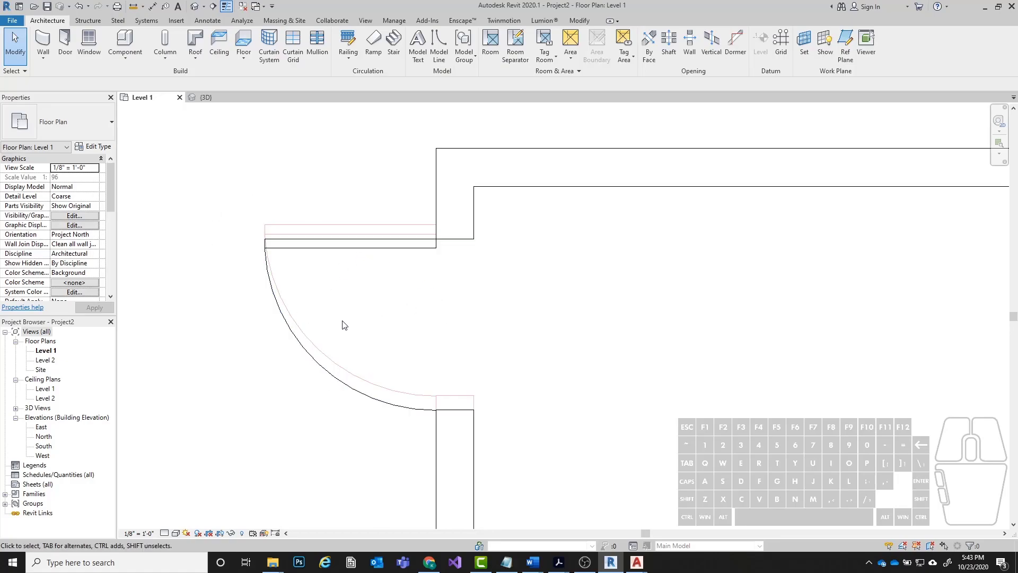
Align the upper edge of the left exterior wall's door with the upper line of the underlay's door leaf.
{"action": "left_click", "coordinate": [341, 243]}
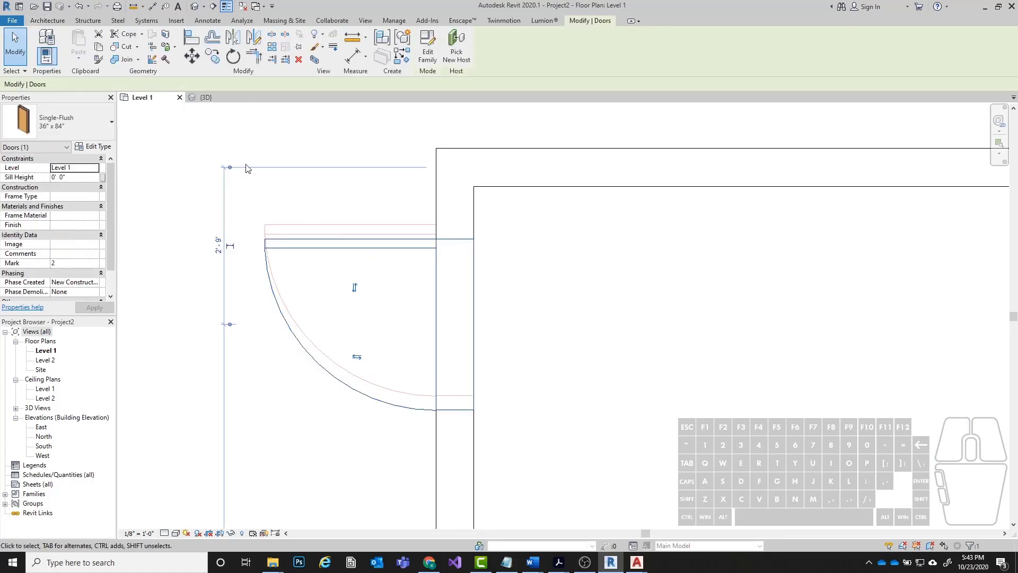
{"action": "left_click", "coordinate": [188, 42]}
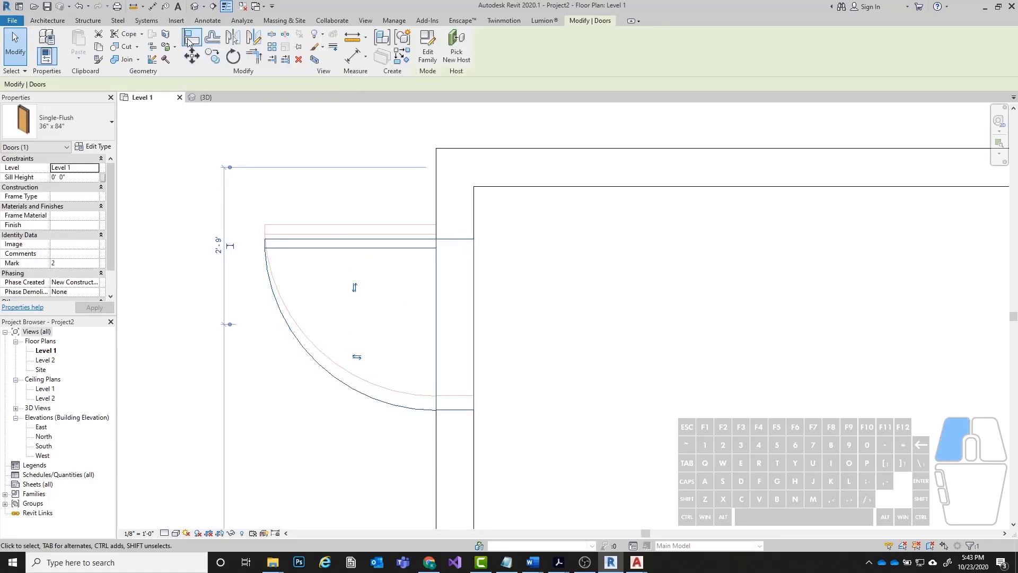
{"action": "left_click", "coordinate": [385, 223]}
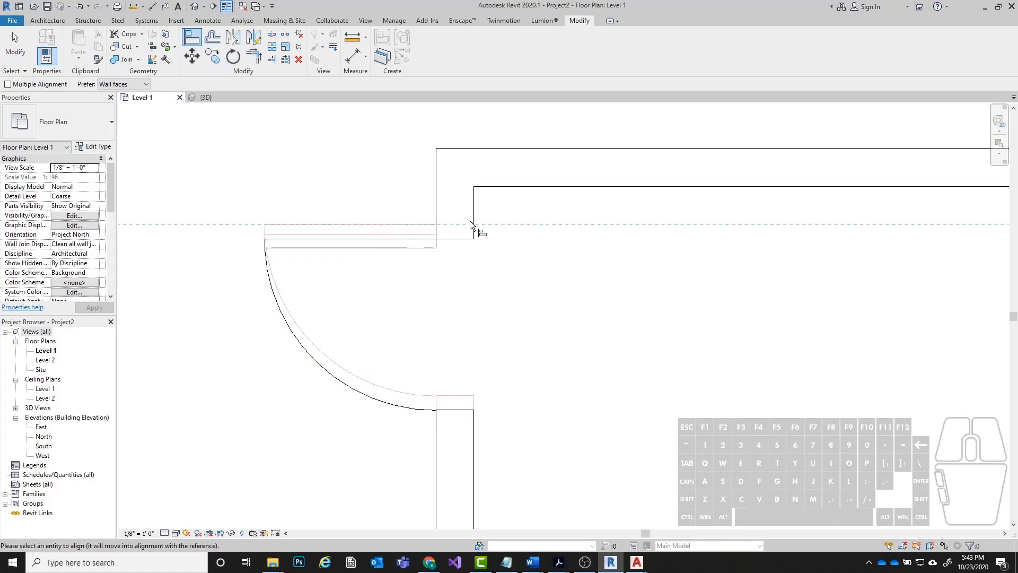
{"action": "left_click", "coordinate": [415, 237]}
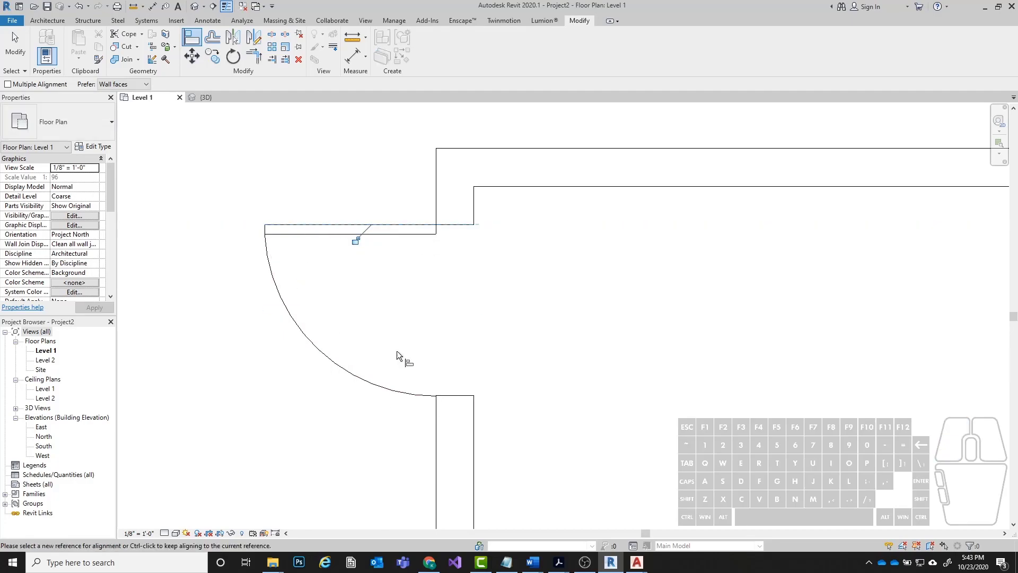
{"action": "key", "text": "Escape"}
{"action": "key", "text": "Escape"}
Dismiss the save reminder and measure the underlay's single door opening in the horizontal partition just right of the left closet.
{"action": "scroll", "coordinate": [272, 246], "scroll_direction": "down", "scroll_amount": 6}
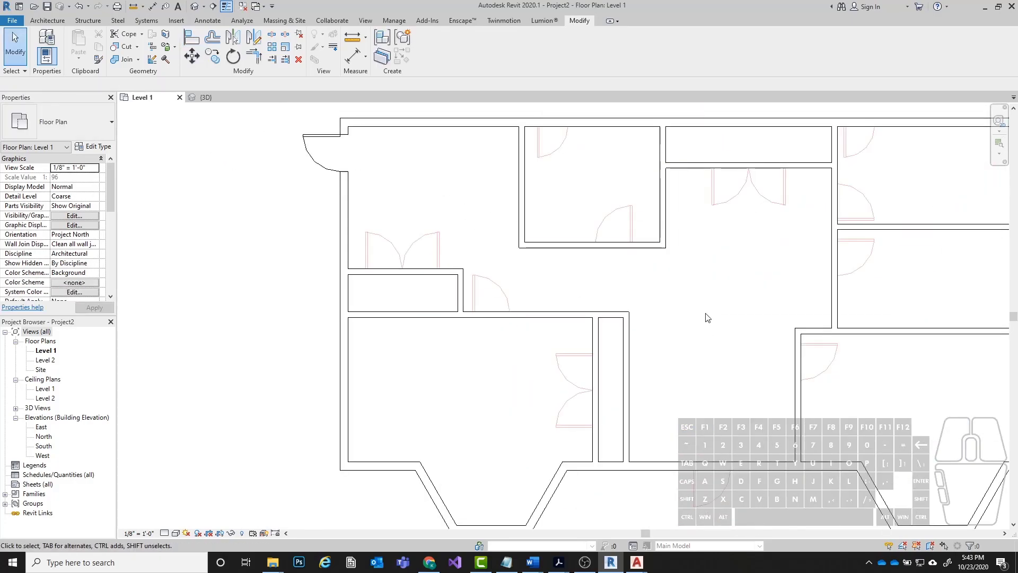
{"action": "middle_click_drag", "start_coordinate": [821, 314], "coordinate": [683, 293]}
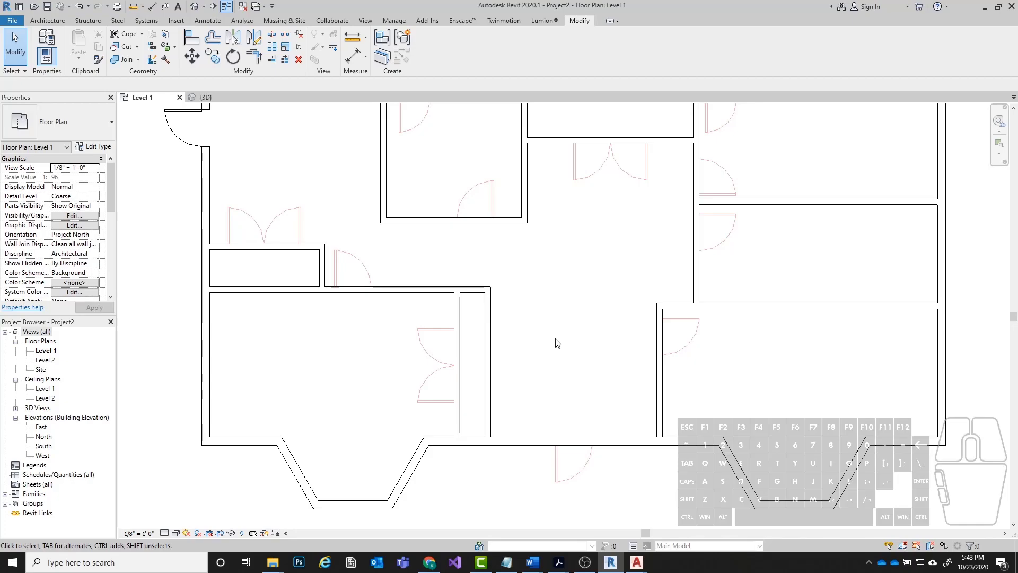
{"action": "scroll", "coordinate": [663, 366], "scroll_direction": "down", "scroll_amount": 2}
{"action": "scroll", "coordinate": [383, 309], "scroll_direction": "up", "scroll_amount": 3}
{"action": "scroll", "coordinate": [383, 309], "scroll_direction": "up", "scroll_amount": 2}
{"action": "scroll", "coordinate": [318, 318], "scroll_direction": "up", "scroll_amount": 2}
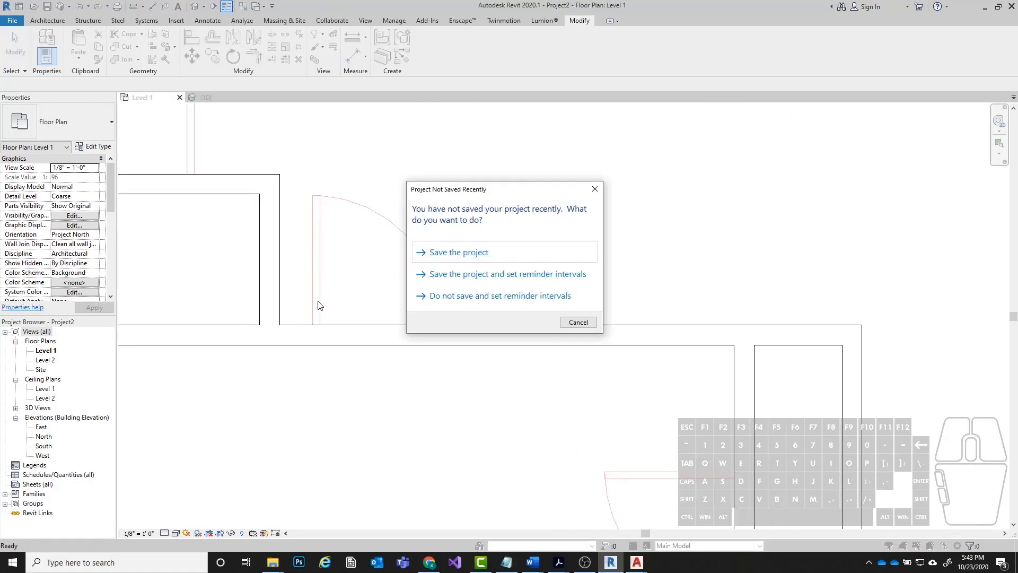
{"action": "left_click", "coordinate": [571, 325]}
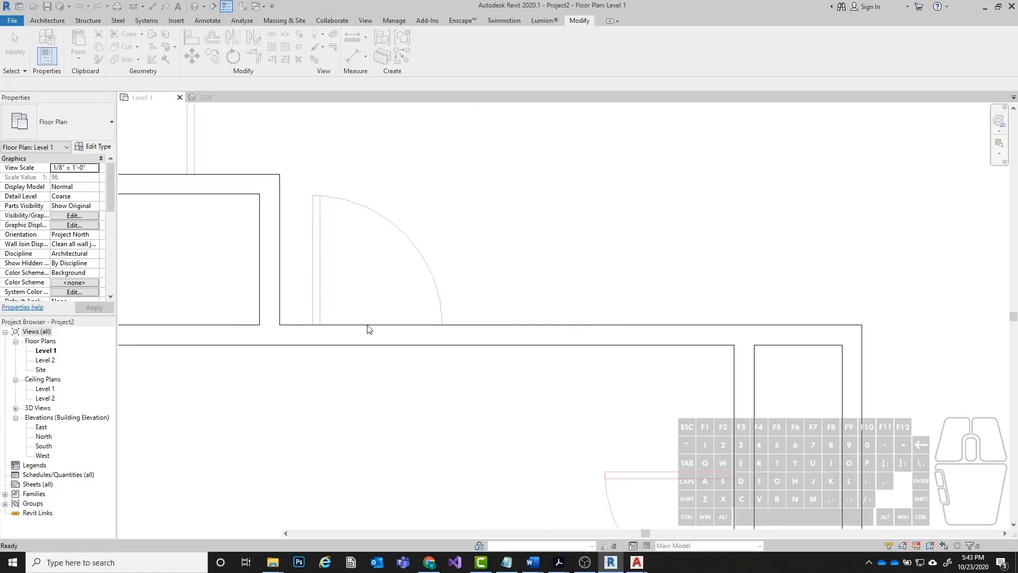
{"action": "left_click", "coordinate": [312, 324]}
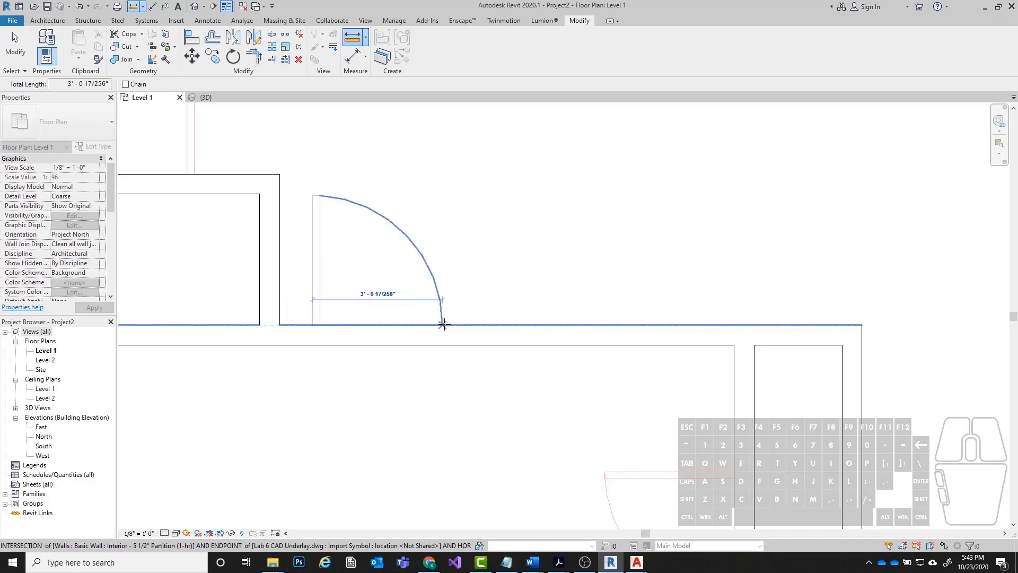
{"action": "key", "text": "Escape"}
{"action": "key", "text": "Escape"}
{"action": "middle_click_drag", "start_coordinate": [551, 336], "coordinate": [252, 271]}
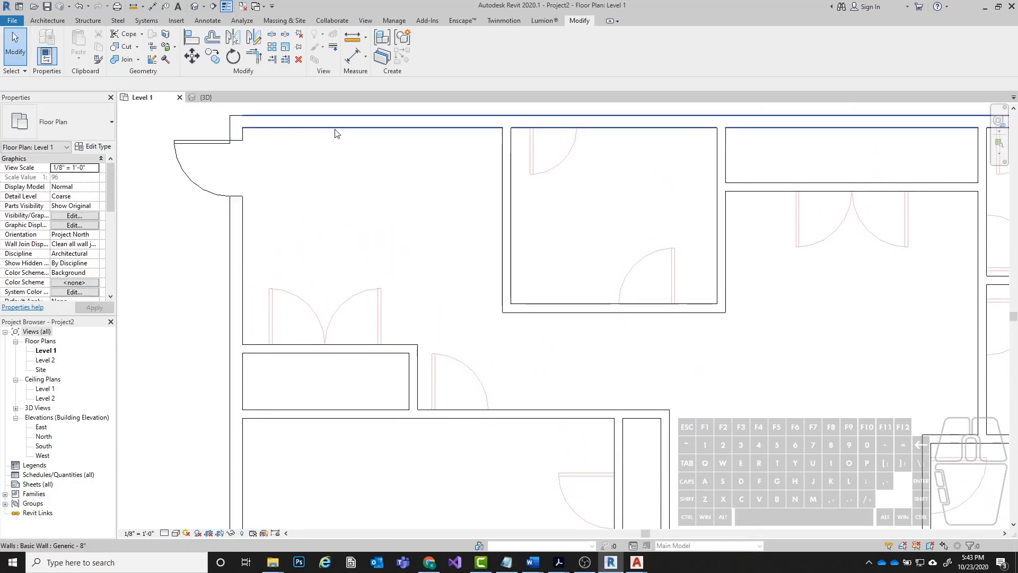
{"action": "left_click", "coordinate": [201, 141]}
{"action": "right_click", "coordinate": [223, 146]}
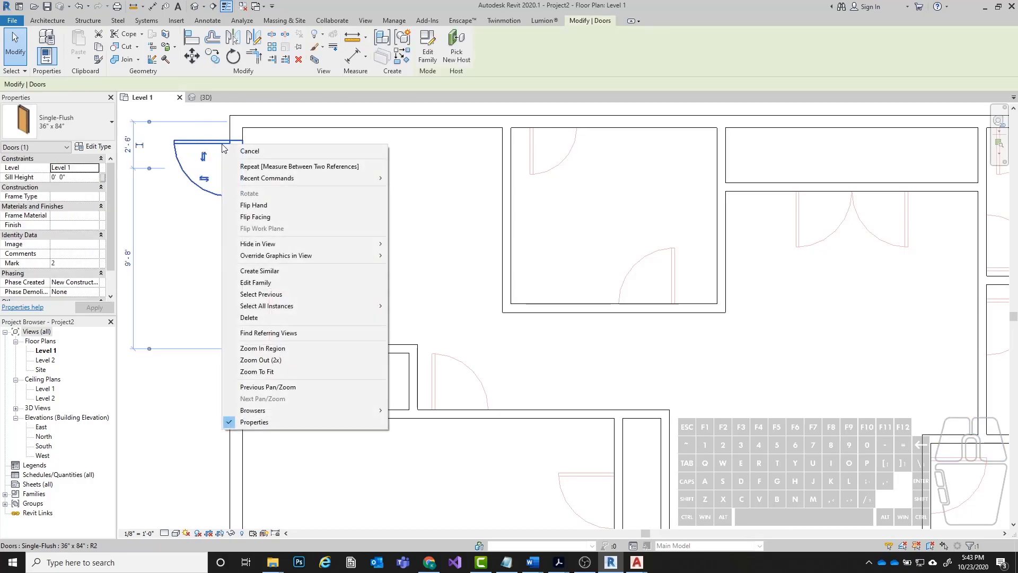
{"action": "left_click", "coordinate": [338, 206]}
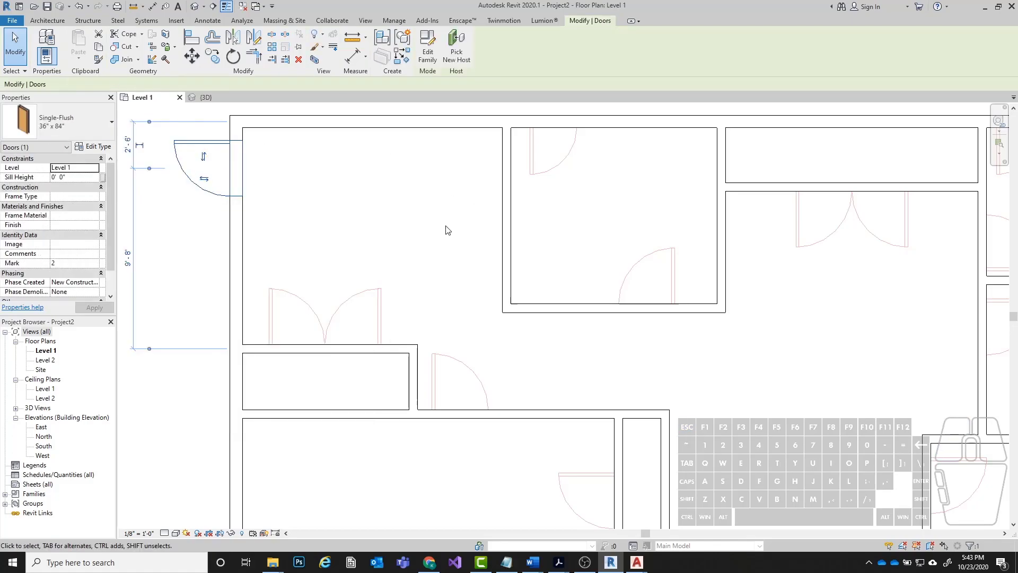
Place a Single-Flush 36" x 84" door in the horizontal partition just right of the left closet, swinging up with its hinge on the left.
{"action": "key", "text": "d"}
{"action": "key", "text": "r"}
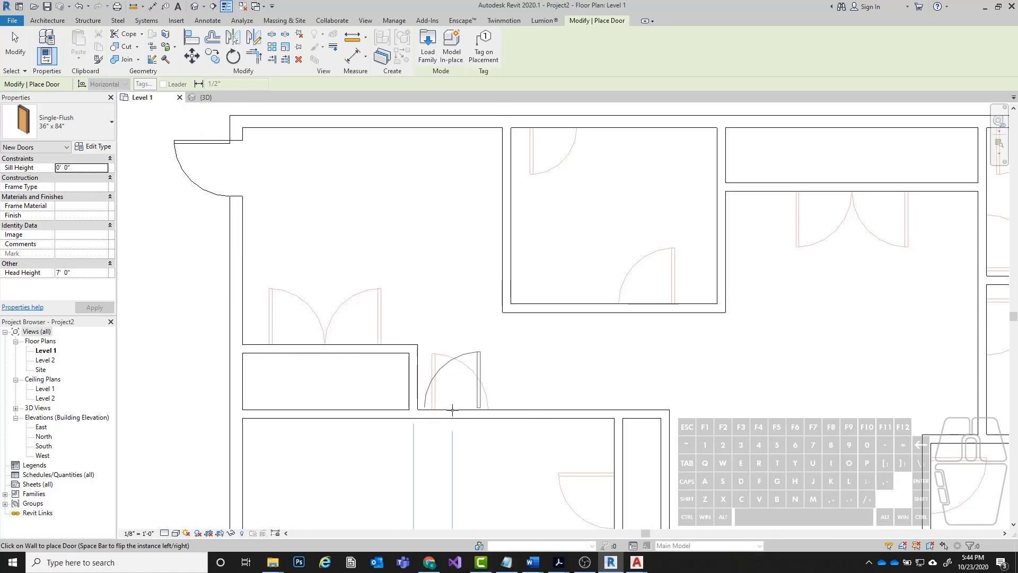
{"action": "key", "text": "space"}
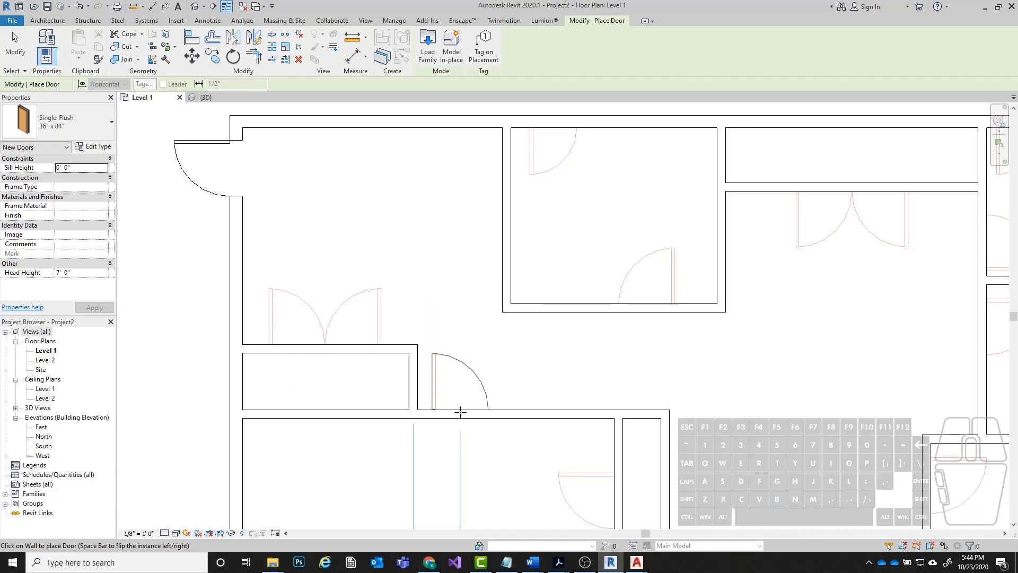
{"action": "left_click", "coordinate": [458, 411]}
{"action": "key", "text": "Escape"}
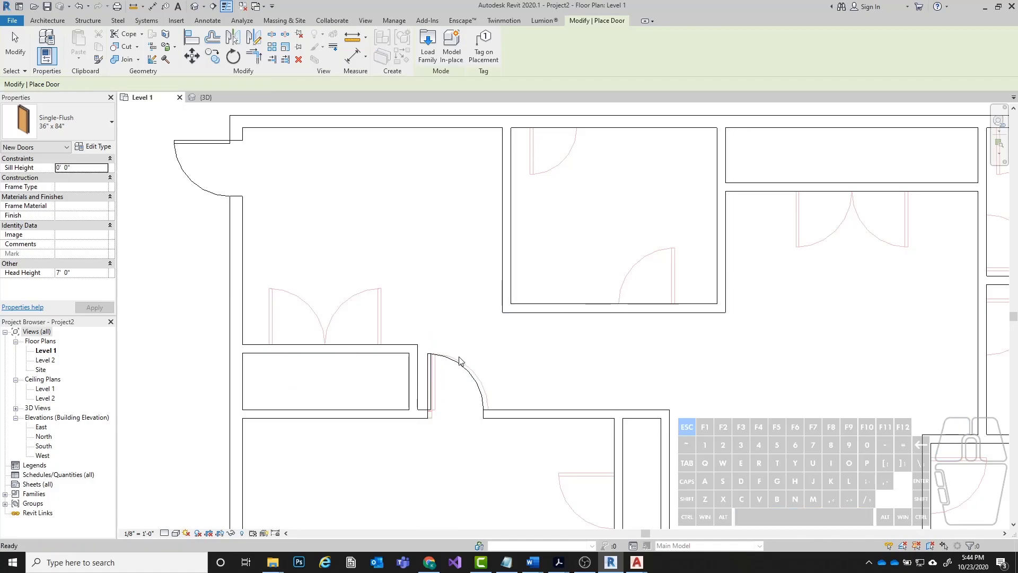
Align the hinge-side edge of the new partition door with the matching line of the underlay's door.
{"action": "scroll", "coordinate": [453, 422], "scroll_direction": "up", "scroll_amount": 3}
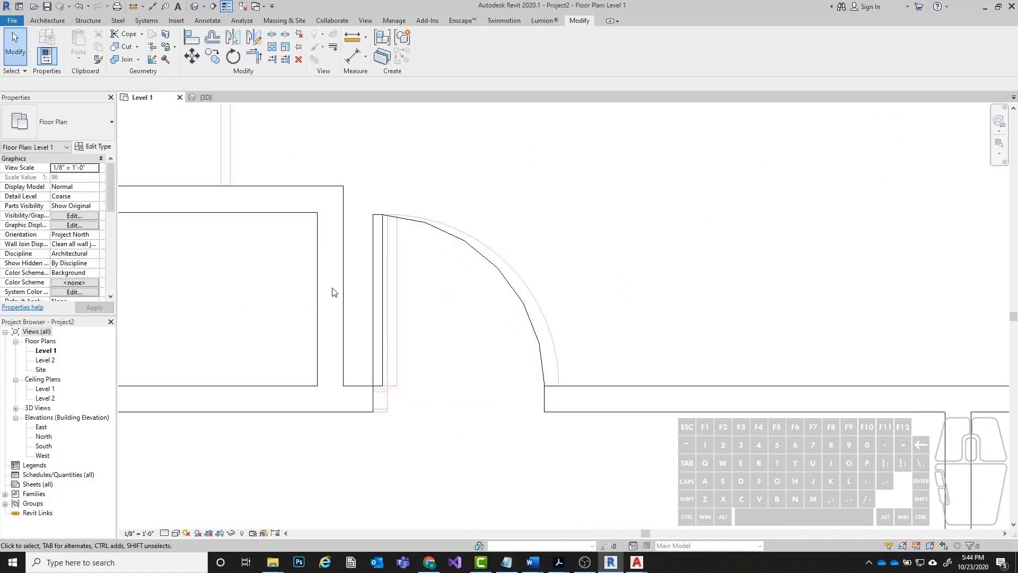
{"action": "left_click", "coordinate": [190, 42]}
{"action": "scroll", "coordinate": [403, 329], "scroll_direction": "up", "scroll_amount": 2}
{"action": "left_click", "coordinate": [381, 320]}
{"action": "left_click", "coordinate": [363, 323]}
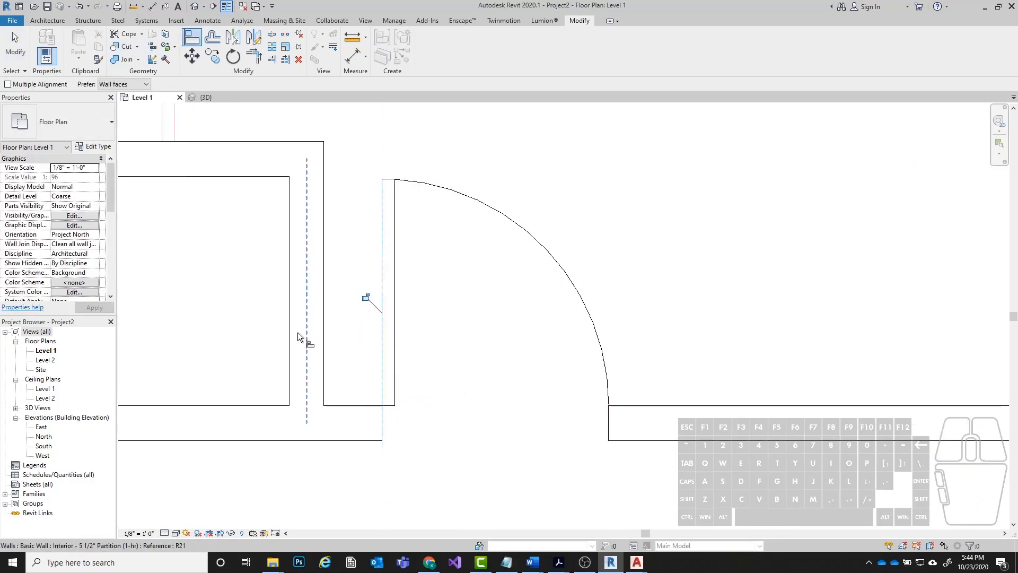
{"action": "key", "text": "Escape"}
{"action": "key", "text": "Escape"}
{"action": "scroll", "coordinate": [313, 329], "scroll_direction": "down", "scroll_amount": 5}
{"action": "middle_click_drag", "start_coordinate": [509, 303], "coordinate": [541, 301]}
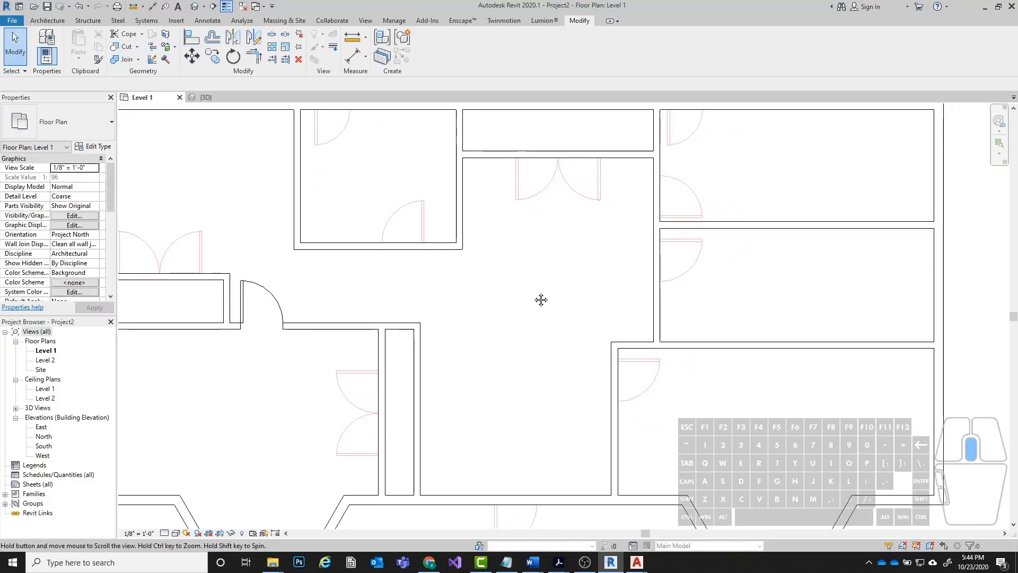
Measure the underlay's single door opening in the upper exterior wall, just right of the first vertical partition.
{"action": "scroll", "coordinate": [336, 142], "scroll_direction": "up", "scroll_amount": 5}
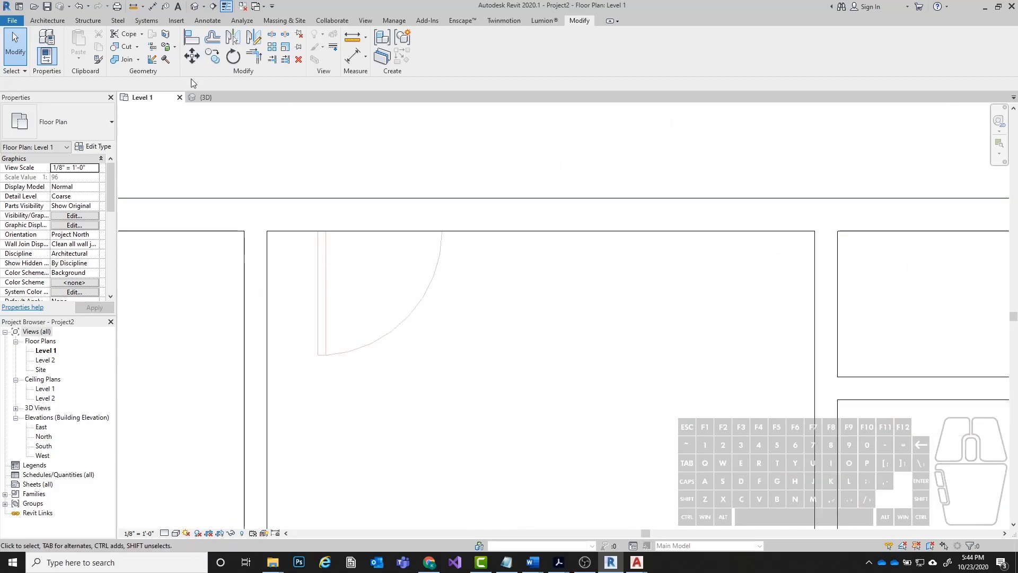
{"action": "left_click", "coordinate": [352, 37]}
{"action": "left_click", "coordinate": [317, 231]}
{"action": "left_click", "coordinate": [441, 232]}
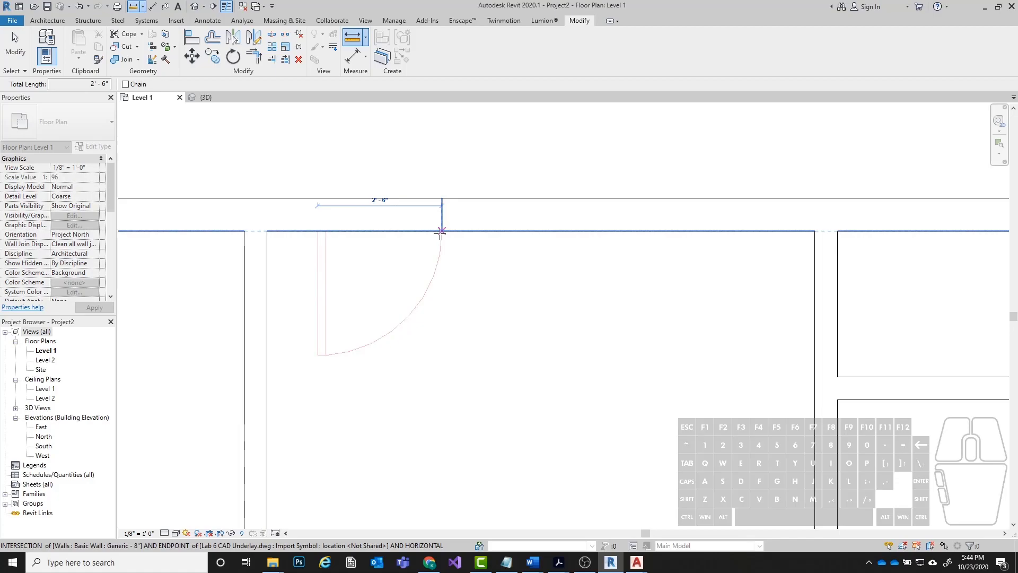
{"action": "key", "text": "Escape"}
{"action": "key", "text": "Escape"}
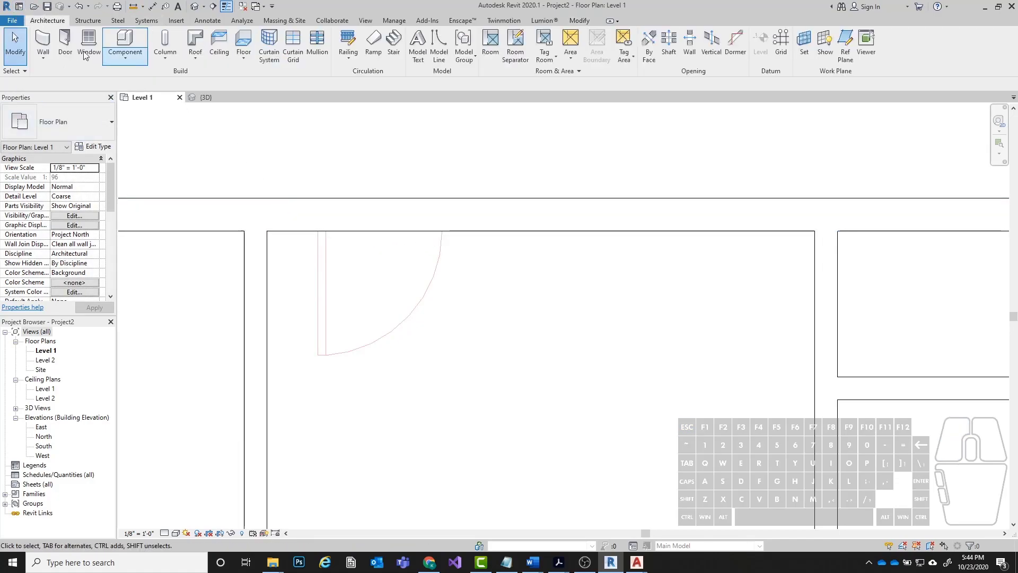
Place a Single-Flush 30" x 84" door in the upper exterior wall at the underlay's door, swinging into the room with its hinge on the left.
{"action": "left_click", "coordinate": [63, 42]}
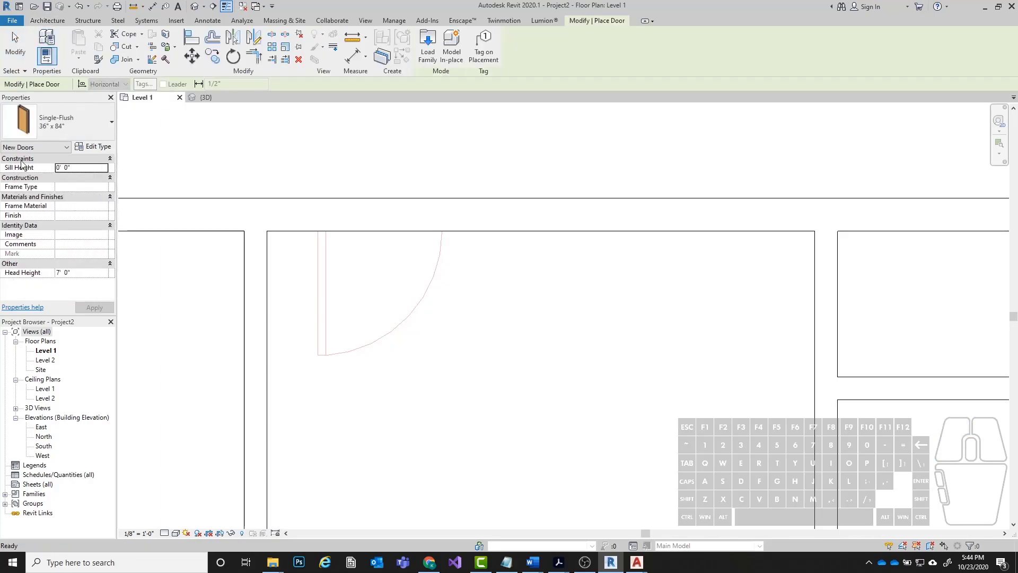
{"action": "left_click", "coordinate": [59, 120]}
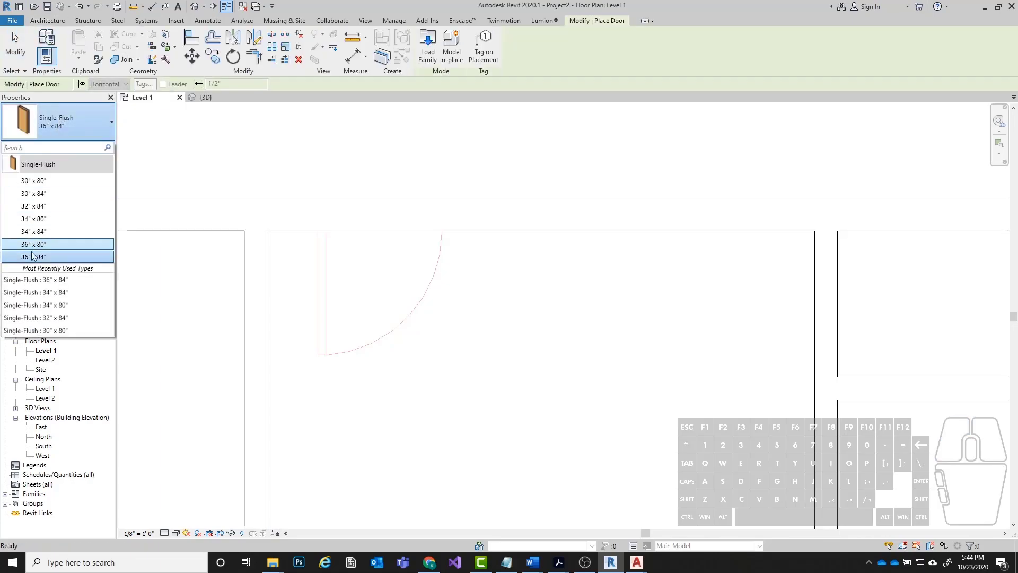
{"action": "left_click", "coordinate": [41, 194]}
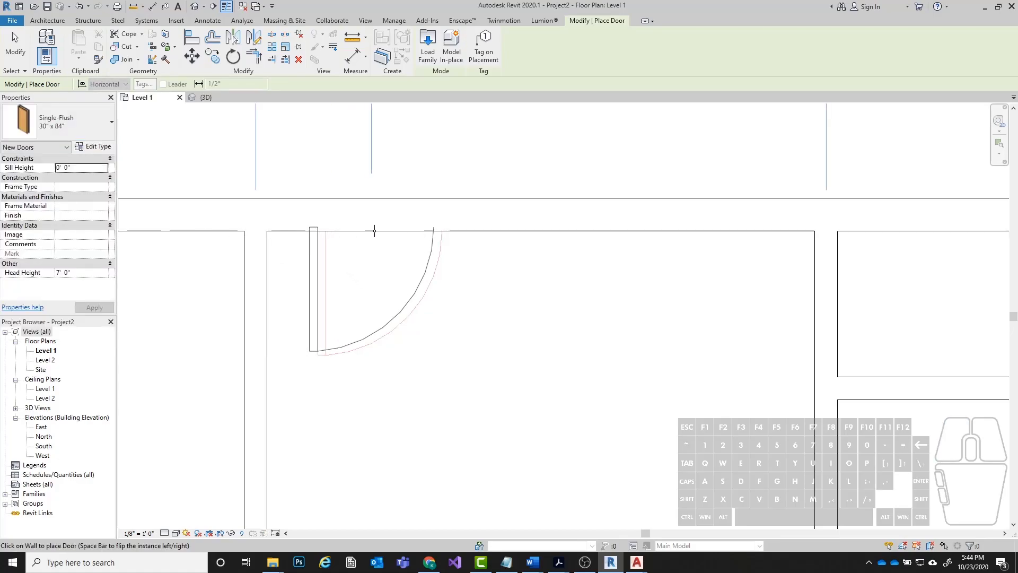
{"action": "left_click", "coordinate": [391, 231]}
Align the hinge-side edge of the upper exterior wall's new door with the outer line of the underlay's door leaf.
{"action": "left_click", "coordinate": [192, 38]}
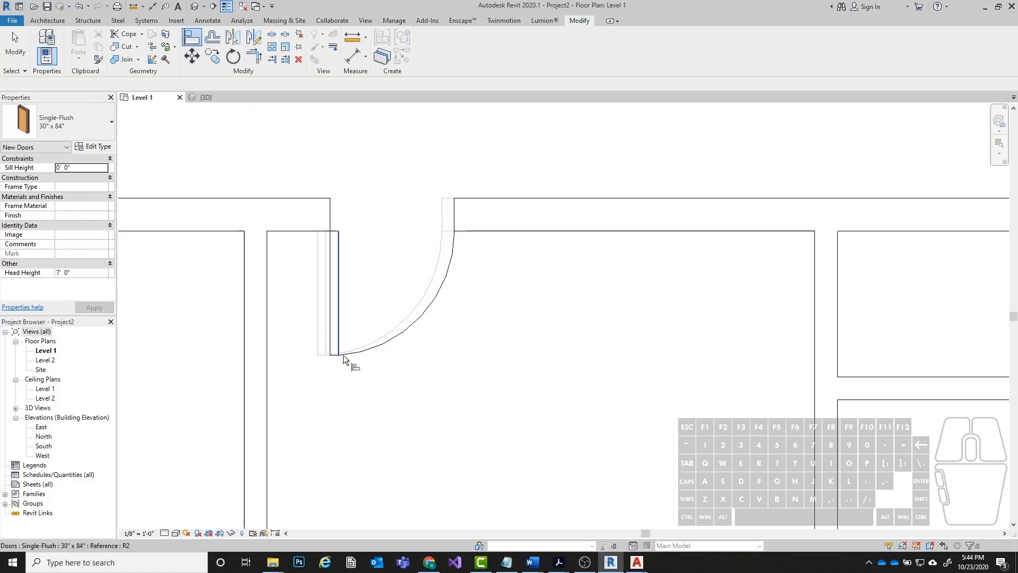
{"action": "left_click", "coordinate": [318, 304]}
{"action": "left_click", "coordinate": [327, 303]}
{"action": "key", "text": "Escape"}
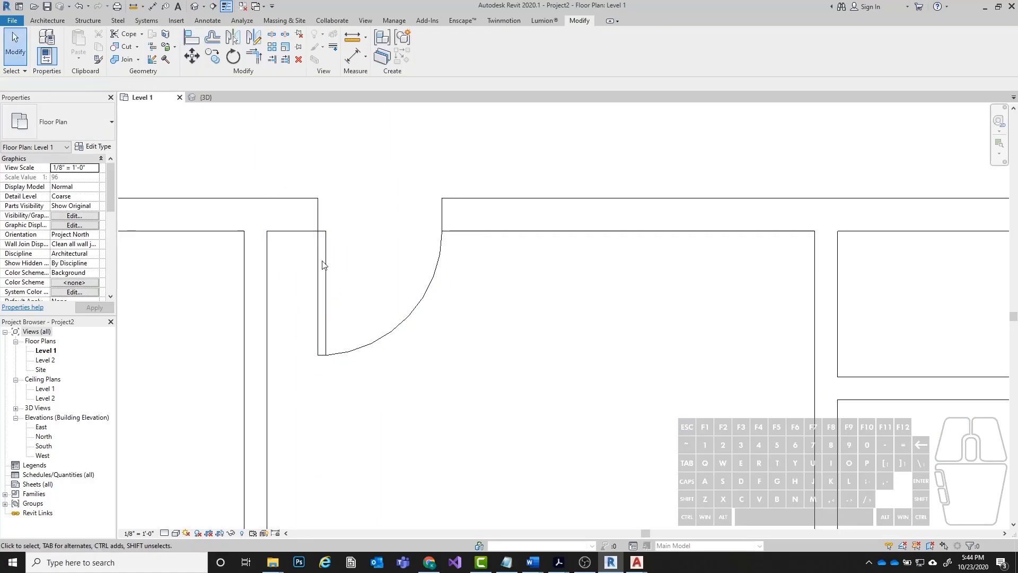
Check the available door types for one that suits the underlay's double door below the upper middle closet.
{"action": "scroll", "coordinate": [344, 180], "scroll_direction": "down", "scroll_amount": 6}
{"action": "middle_click_drag", "start_coordinate": [482, 336], "coordinate": [452, 329]}
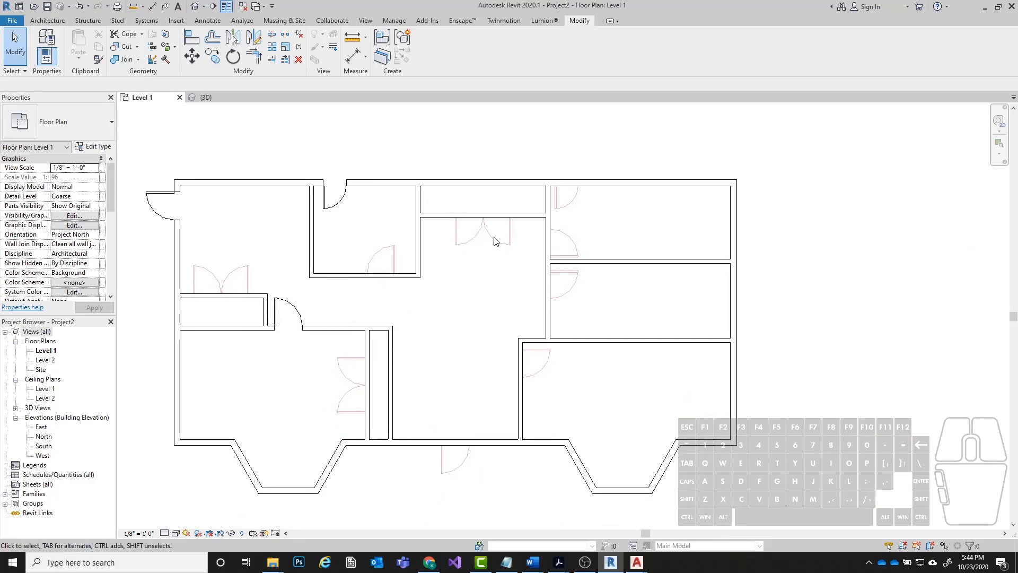
{"action": "scroll", "coordinate": [518, 227], "scroll_direction": "up", "scroll_amount": 5}
{"action": "middle_click_drag", "start_coordinate": [267, 271], "coordinate": [275, 303]}
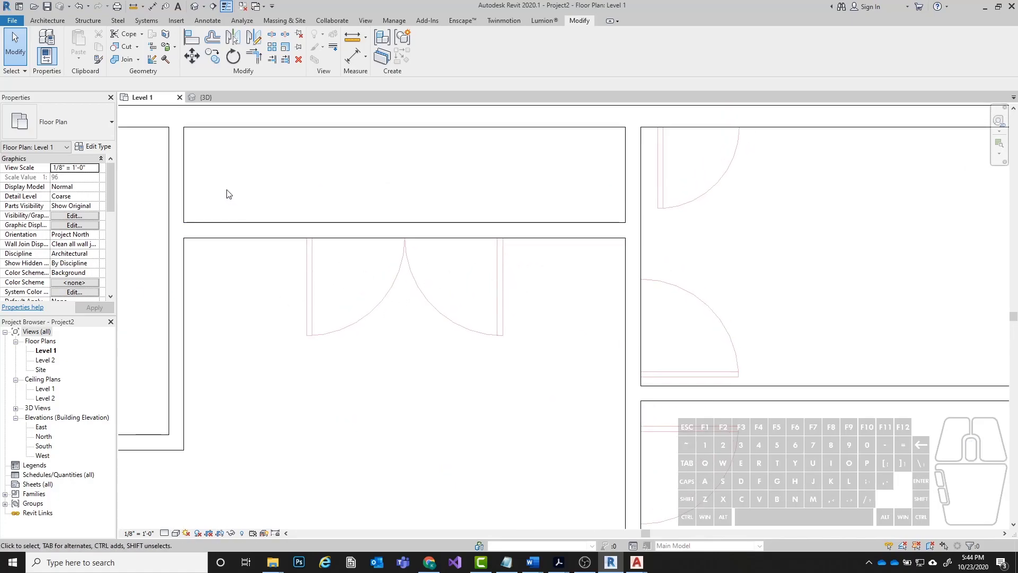
{"action": "left_click", "coordinate": [47, 20]}
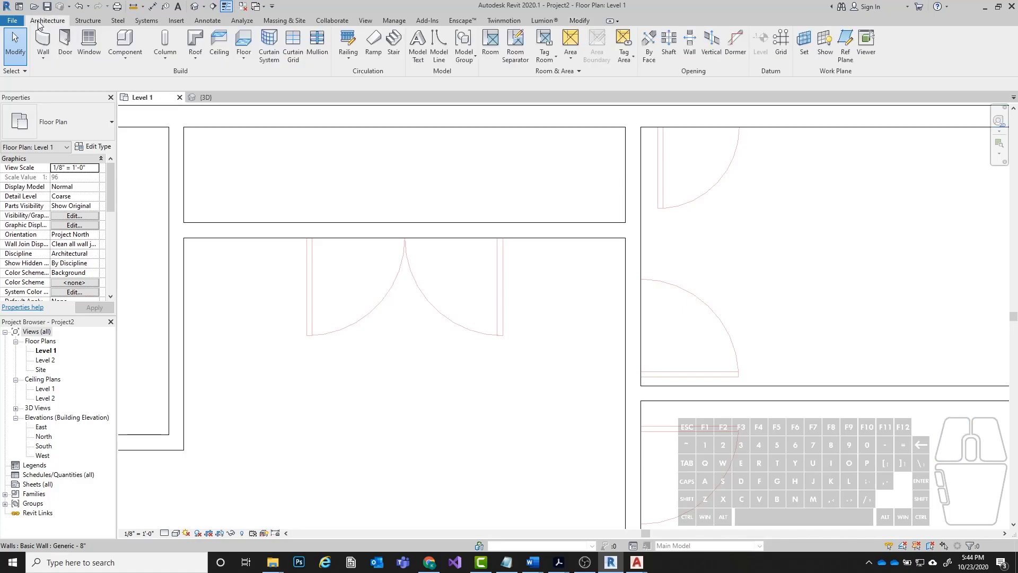
{"action": "left_click", "coordinate": [65, 41]}
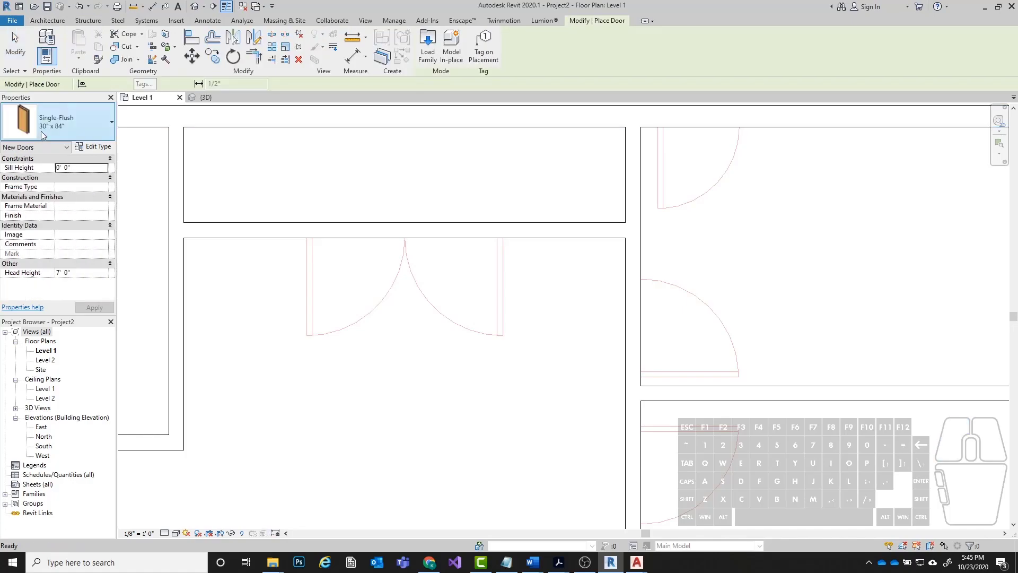
{"action": "left_click", "coordinate": [68, 136]}
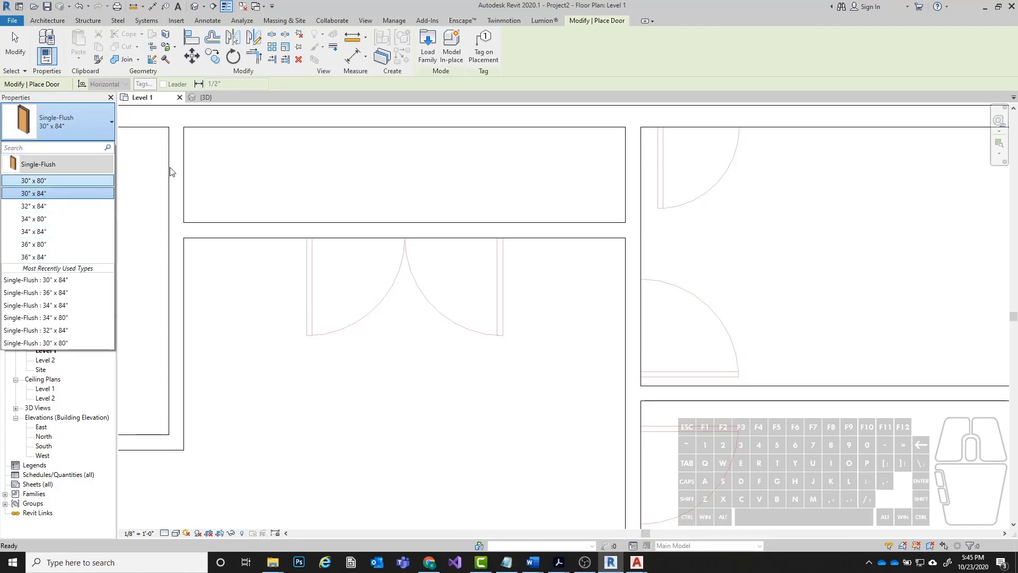
Measure one leaf's opening of the underlay's double door below the upper middle closet.
{"action": "left_click", "coordinate": [352, 37]}
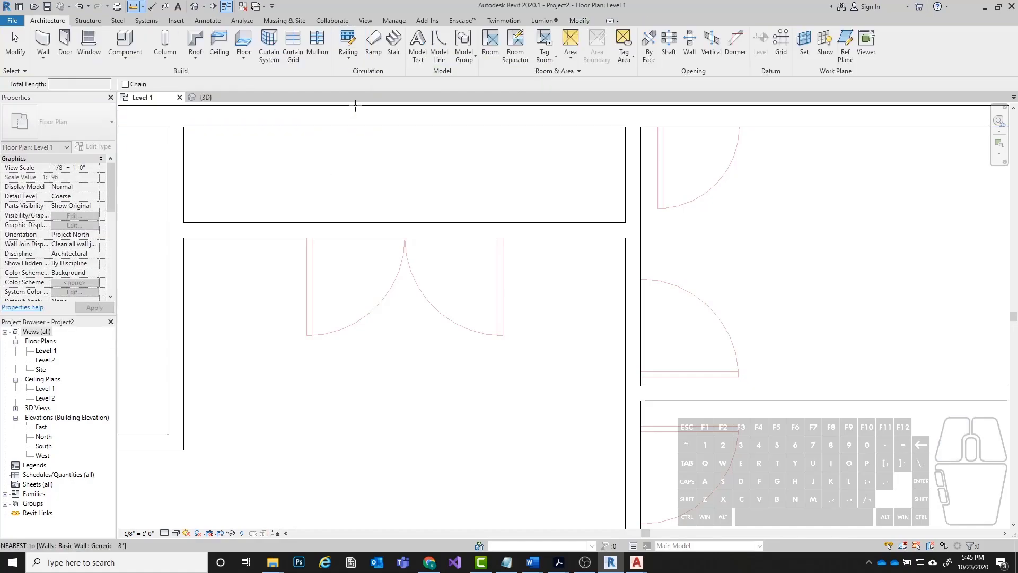
{"action": "scroll", "coordinate": [329, 256], "scroll_direction": "up", "scroll_amount": 1}
{"action": "left_click", "coordinate": [300, 232]}
{"action": "left_click", "coordinate": [430, 232]}
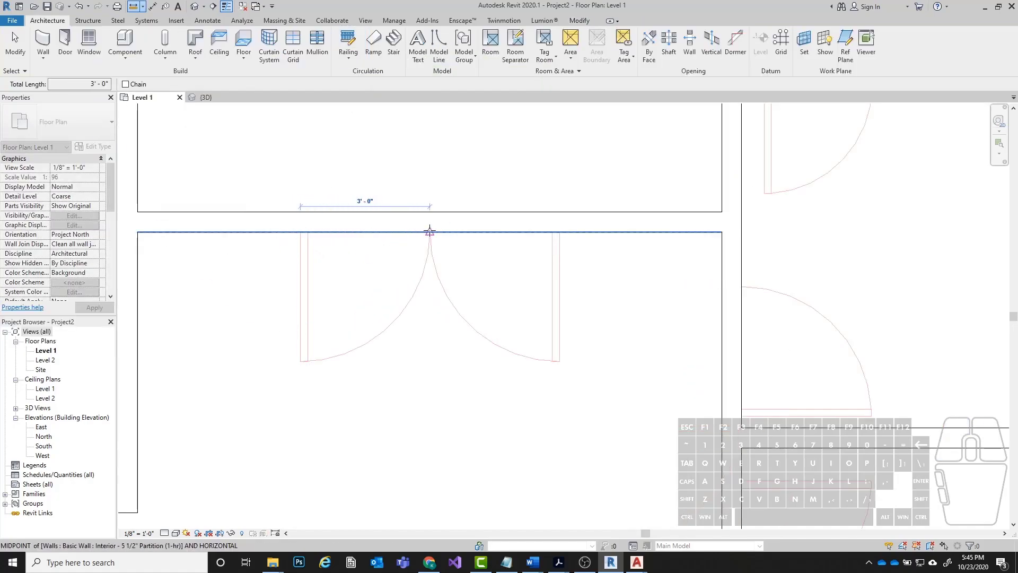
{"action": "key", "text": "Escape"}
{"action": "key", "text": "Escape"}
Place two mirrored Single-Flush 36" x 84" doors, similar to the left exterior door, at the upper middle closet's double opening, hinged at its outer ends.
{"action": "scroll", "coordinate": [562, 329], "scroll_direction": "down", "scroll_amount": 3}
{"action": "scroll", "coordinate": [509, 199], "scroll_direction": "down", "scroll_amount": 3}
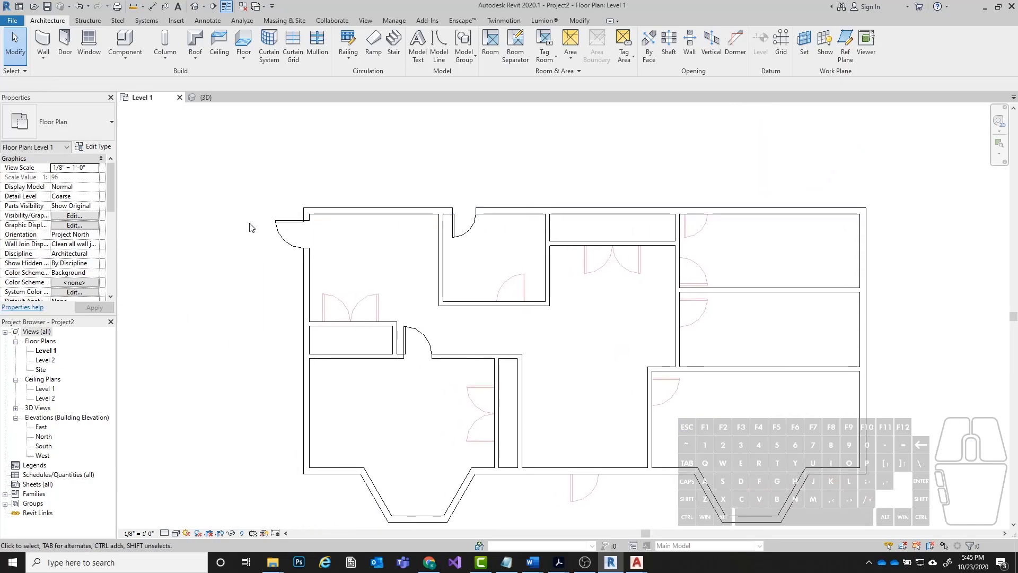
{"action": "left_click", "coordinate": [280, 226]}
{"action": "key", "text": "c"}
{"action": "key", "text": "s"}
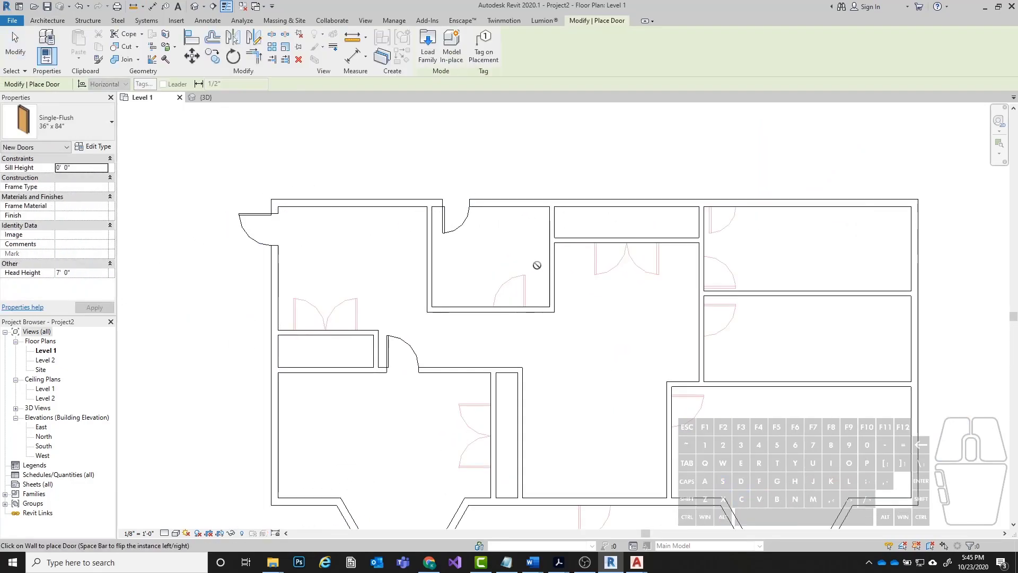
{"action": "scroll", "coordinate": [527, 263], "scroll_direction": "up", "scroll_amount": 3}
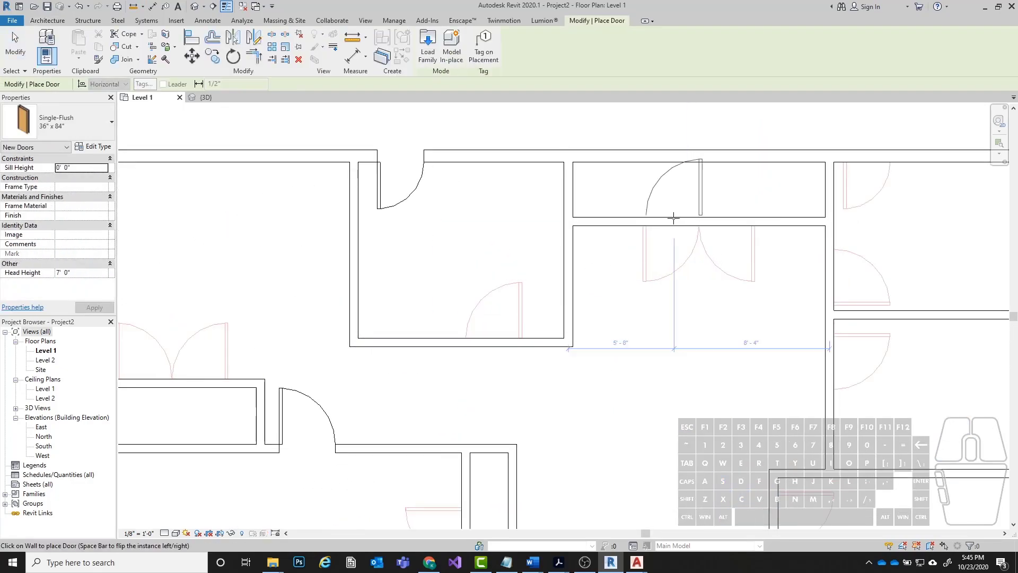
{"action": "scroll", "coordinate": [740, 224], "scroll_direction": "up", "scroll_amount": 3}
{"action": "left_click", "coordinate": [738, 221]}
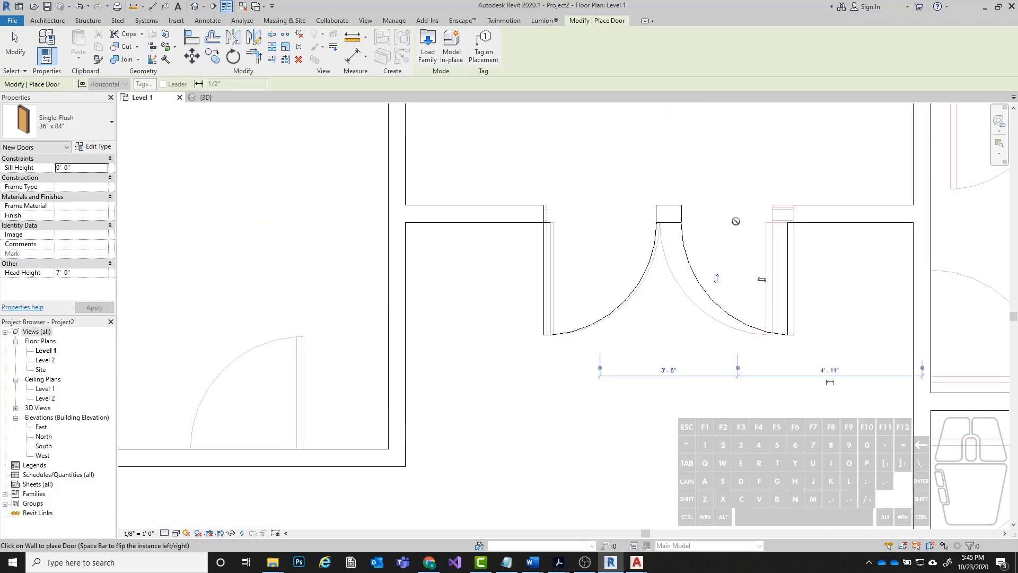
Align the outer edges of both closet doors with the outer lines of the underlay's double door.
{"action": "scroll", "coordinate": [548, 259], "scroll_direction": "up", "scroll_amount": 2}
{"action": "key", "text": "a"}
{"action": "key", "text": "l"}
{"action": "left_click", "coordinate": [548, 287]}
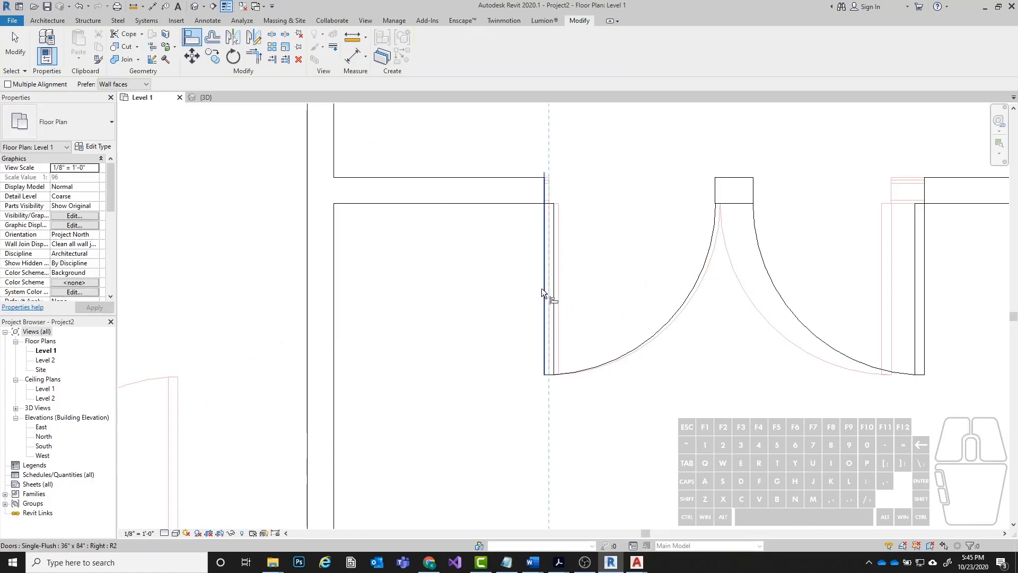
{"action": "left_click", "coordinate": [543, 288]}
{"action": "left_click", "coordinate": [893, 274]}
{"action": "left_click", "coordinate": [922, 277]}
{"action": "key", "text": "Escape"}
{"action": "key", "text": "Escape"}
Examine where the two closet doors meet, first in plan and then up close in the 3D view.
{"action": "scroll", "coordinate": [360, 265], "scroll_direction": "down", "scroll_amount": 3}
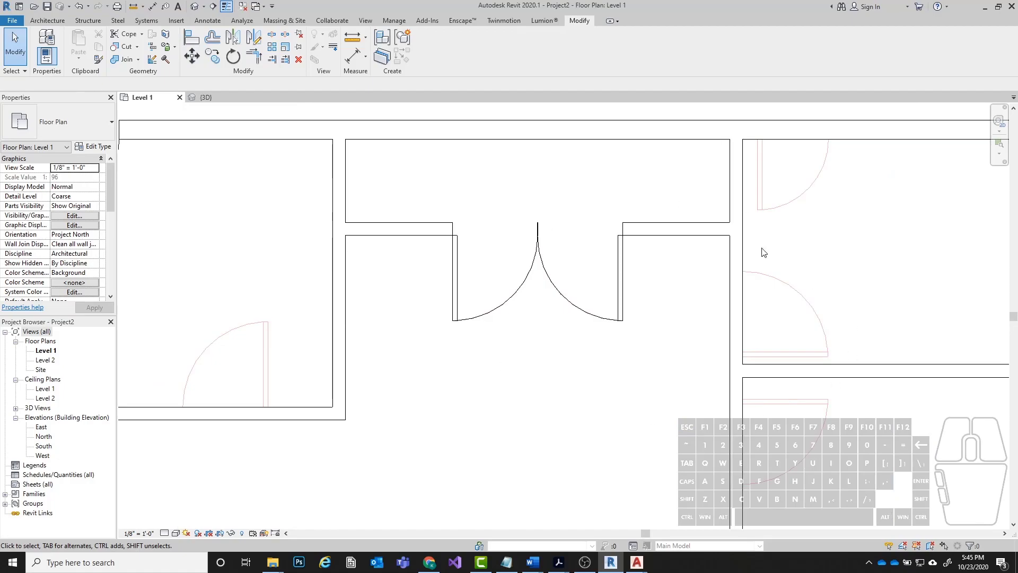
{"action": "scroll", "coordinate": [422, 264], "scroll_direction": "up", "scroll_amount": 5}
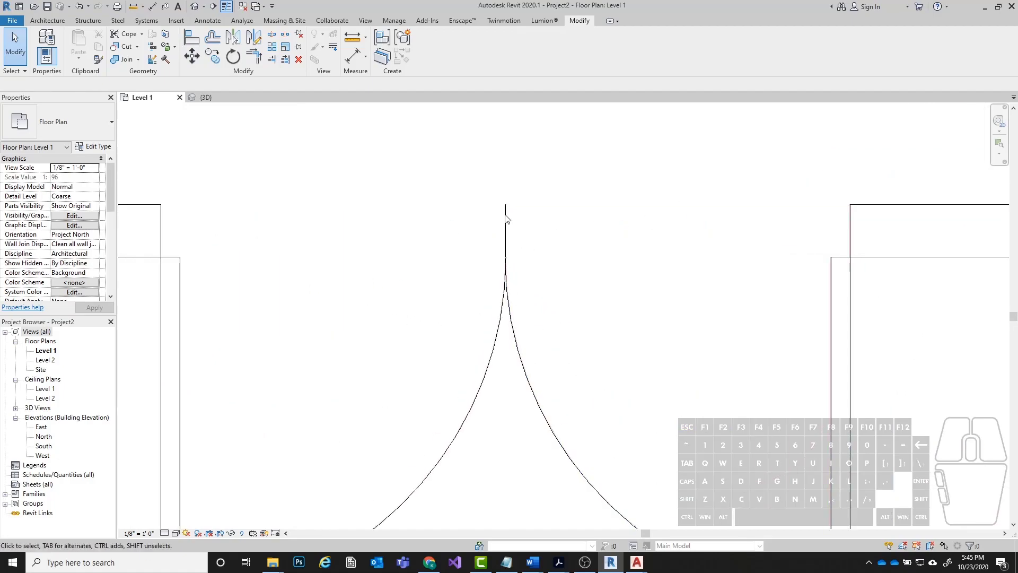
{"action": "scroll", "coordinate": [402, 324], "scroll_direction": "down", "scroll_amount": 3}
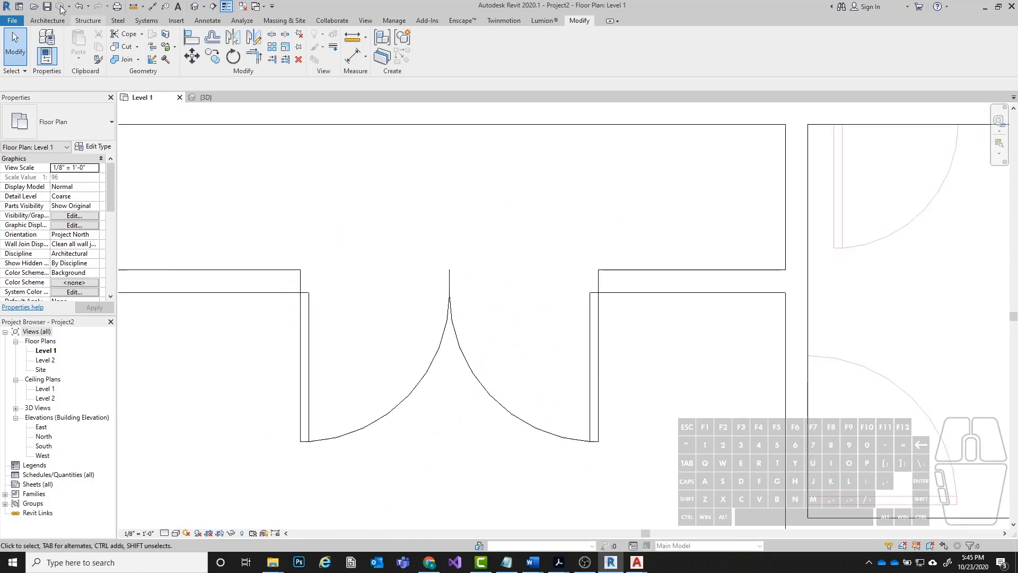
{"action": "left_click", "coordinate": [195, 6]}
{"action": "scroll", "coordinate": [586, 282], "scroll_direction": "up", "scroll_amount": 6}
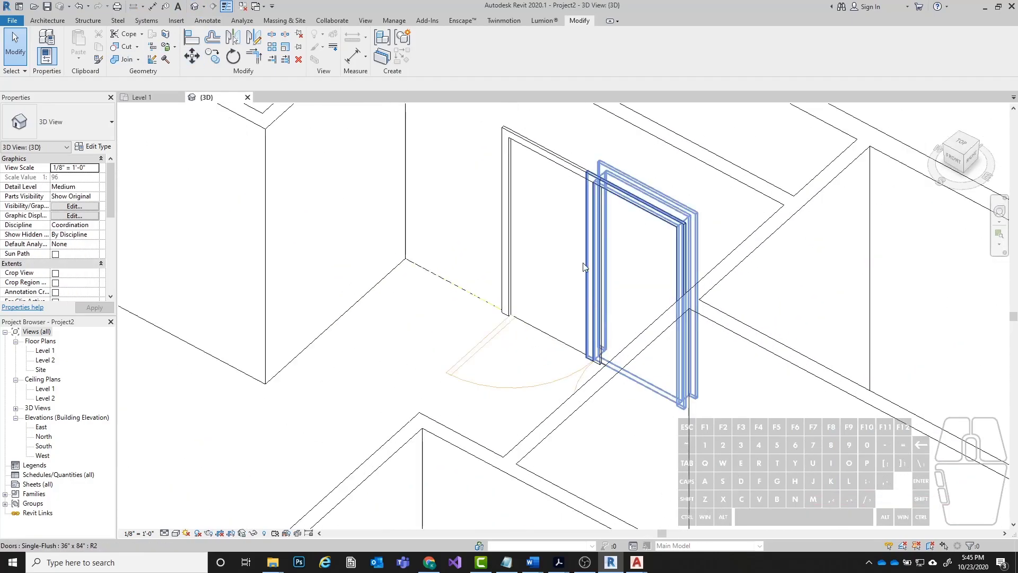
{"action": "scroll", "coordinate": [325, 320], "scroll_direction": "down", "scroll_amount": 3}
{"action": "middle_click_drag", "start_coordinate": [235, 319], "coordinate": [509, 356]}
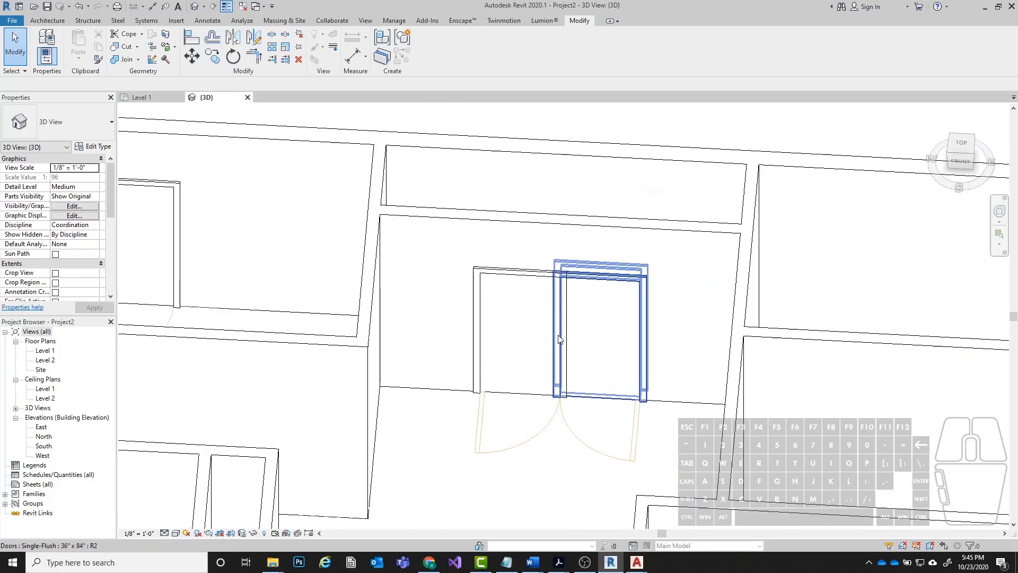
{"action": "left_click", "coordinate": [566, 340]}
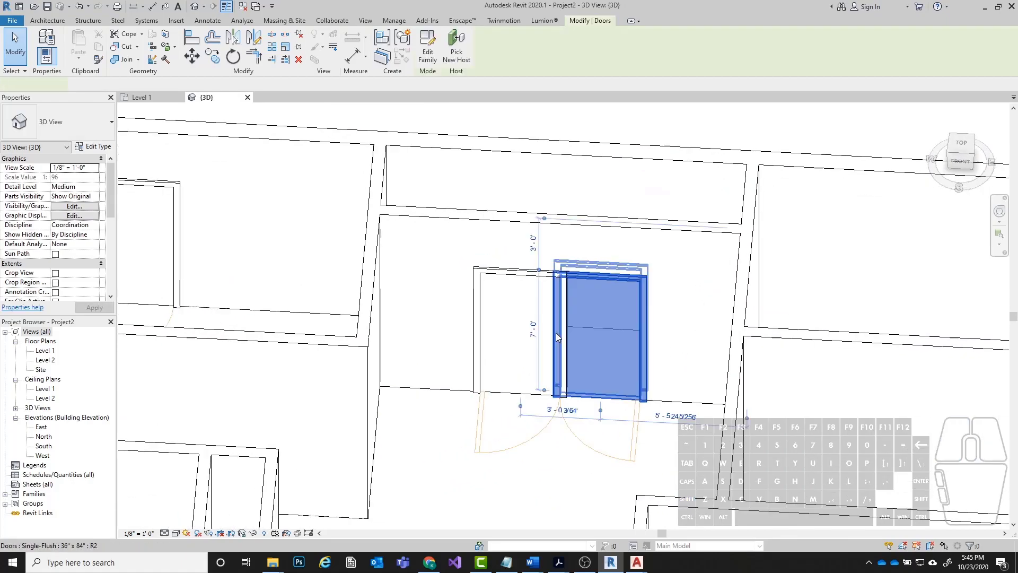
{"action": "scroll", "coordinate": [564, 390], "scroll_direction": "up", "scroll_amount": 4}
{"action": "left_click", "coordinate": [358, 484]}
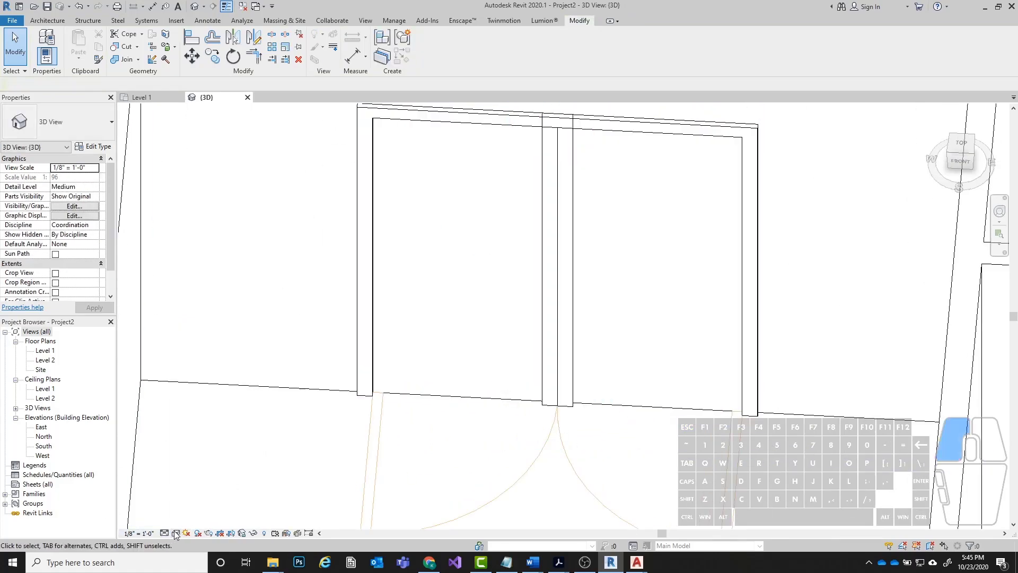
Set the 3D view's visual style to Shaded and inspect the frames between the paired closet doors.
{"action": "left_click", "coordinate": [175, 533]}
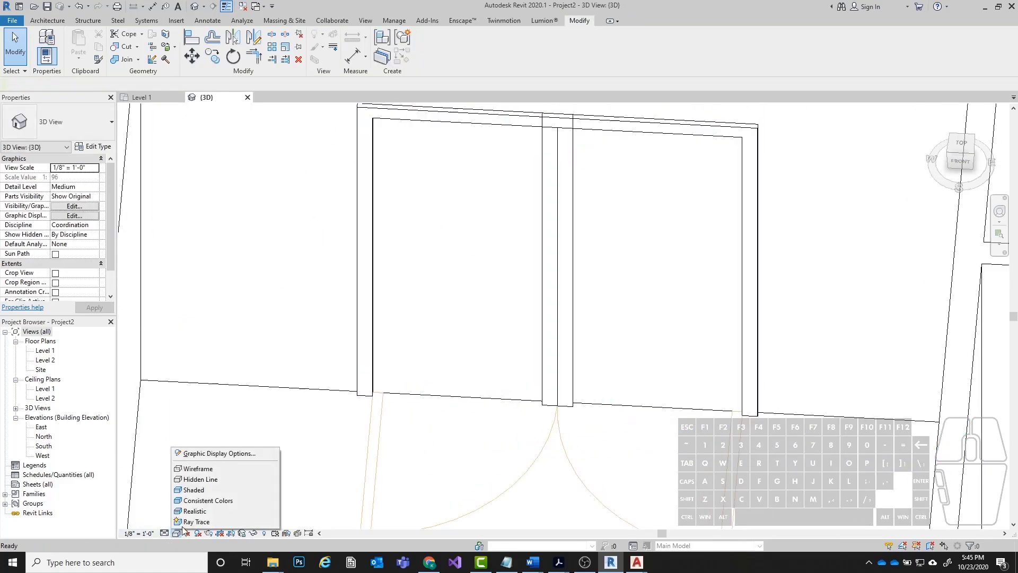
{"action": "left_click", "coordinate": [200, 489]}
{"action": "scroll", "coordinate": [457, 305], "scroll_direction": "down", "scroll_amount": 3}
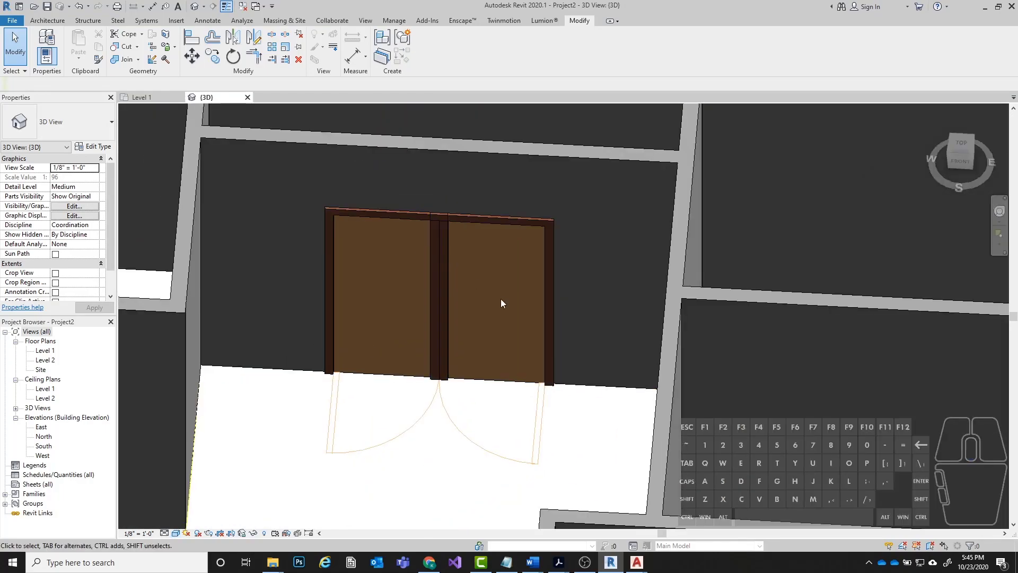
{"action": "scroll", "coordinate": [502, 300], "scroll_direction": "down", "scroll_amount": 3}
{"action": "middle_click_drag", "start_coordinate": [502, 300], "coordinate": [466, 304], "text": "shift"}
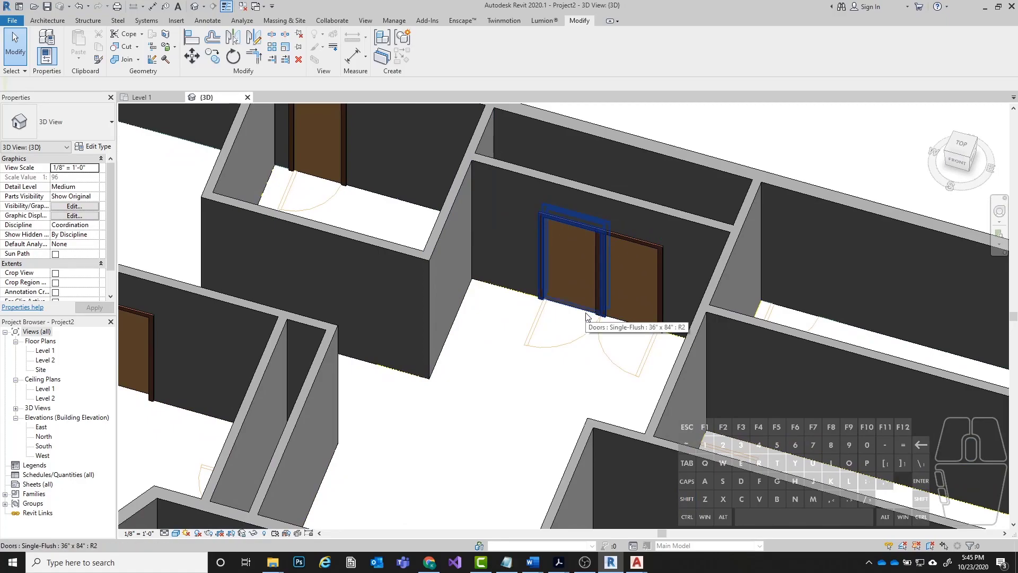
{"action": "scroll", "coordinate": [598, 238], "scroll_direction": "up", "scroll_amount": 4}
{"action": "scroll", "coordinate": [536, 304], "scroll_direction": "down", "scroll_amount": 3}
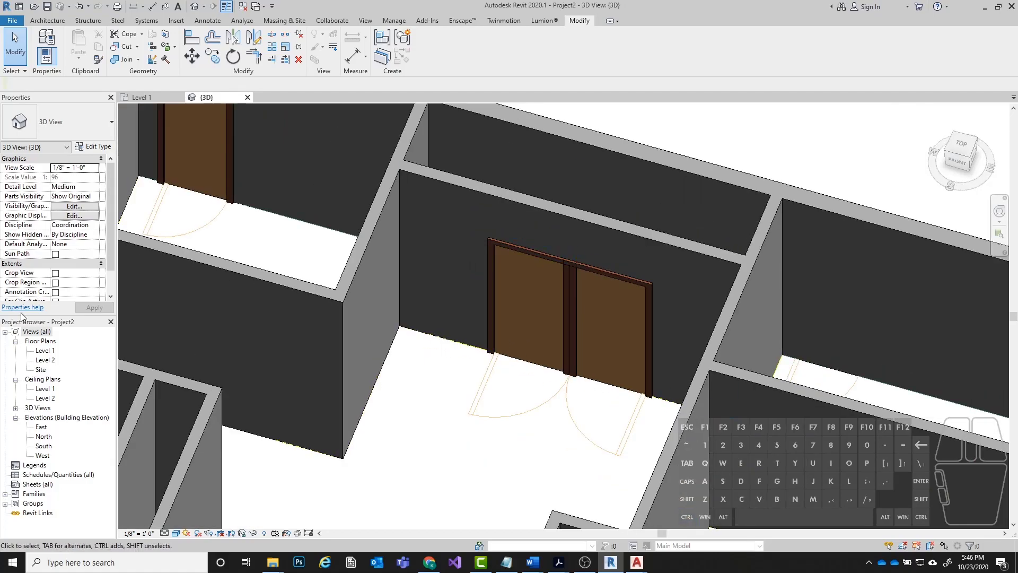
Return to the Level 1 floor plan and delete the two paired single doors at the upper middle closet.
{"action": "left_click", "coordinate": [44, 351]}
{"action": "double_click", "coordinate": [44, 350]}
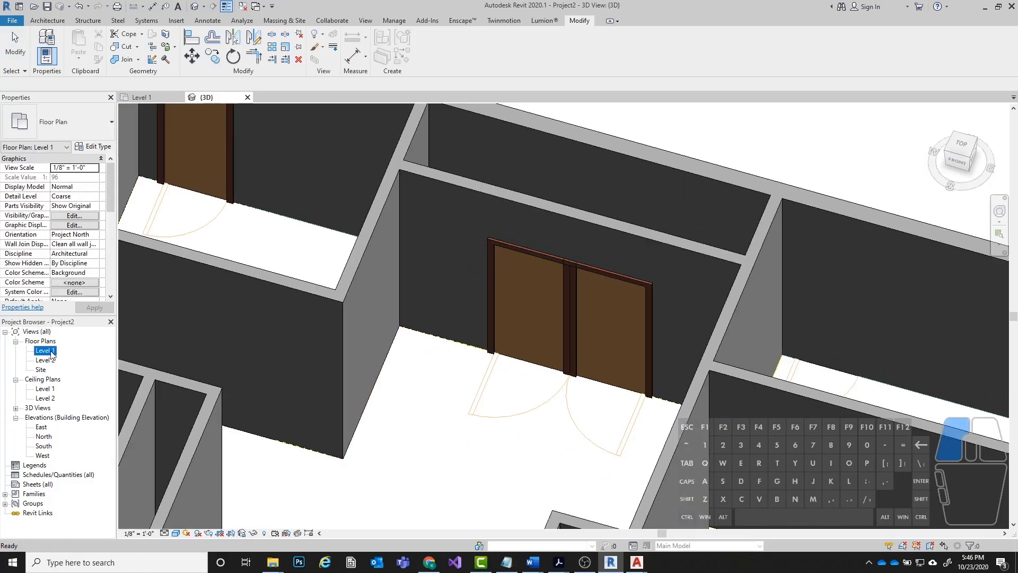
{"action": "scroll", "coordinate": [570, 289], "scroll_direction": "down", "scroll_amount": 3}
{"action": "left_click_drag", "start_coordinate": [609, 325], "coordinate": [453, 403]}
{"action": "key", "text": "Escape"}
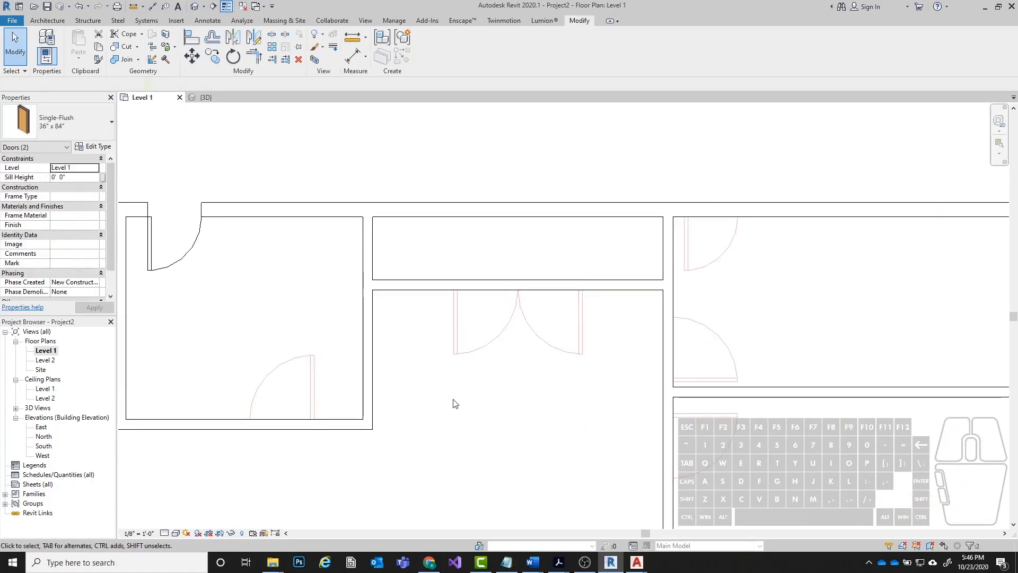
Check the type of the single door beside the left closet and of the partition wall that hosts it.
{"action": "scroll", "coordinate": [454, 327], "scroll_direction": "down", "scroll_amount": 4}
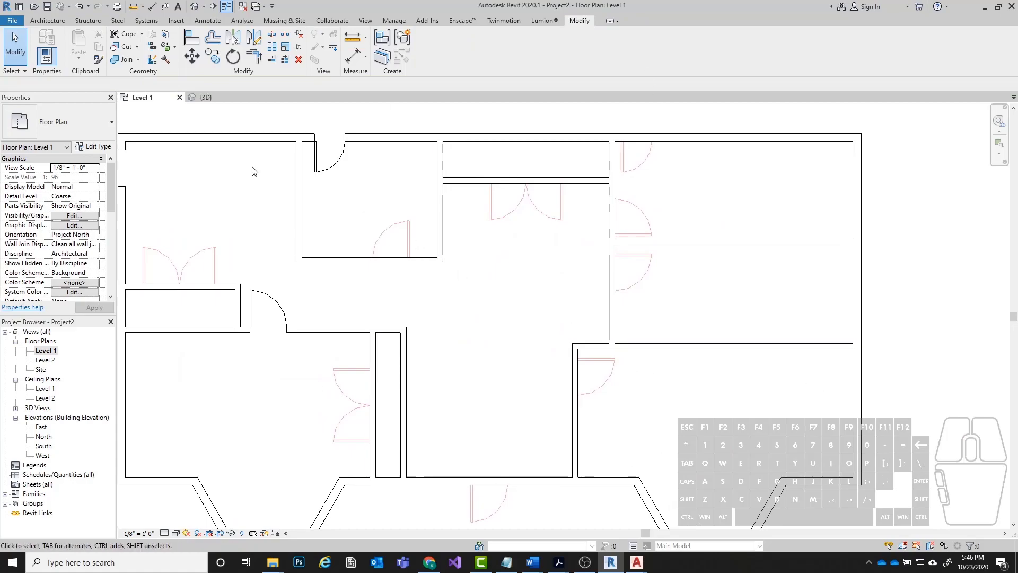
{"action": "left_click", "coordinate": [175, 21]}
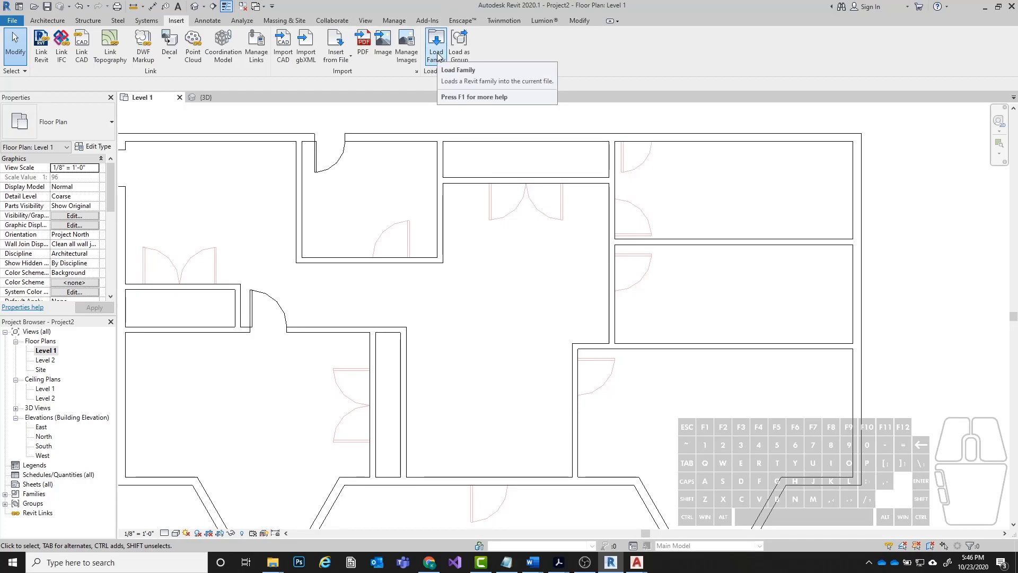
{"action": "middle_click_drag", "start_coordinate": [255, 336], "coordinate": [321, 322]}
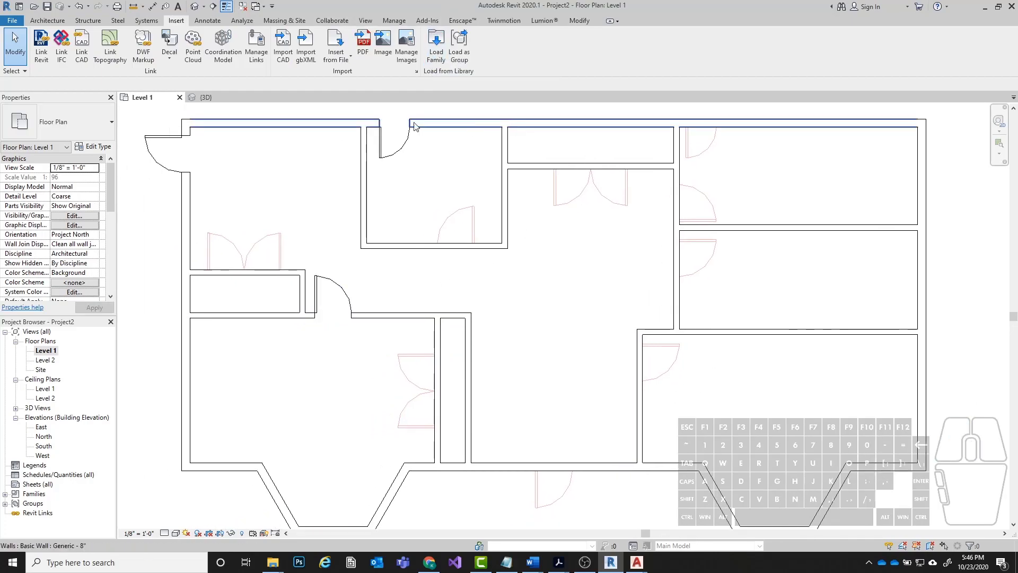
{"action": "left_click", "coordinate": [339, 298]}
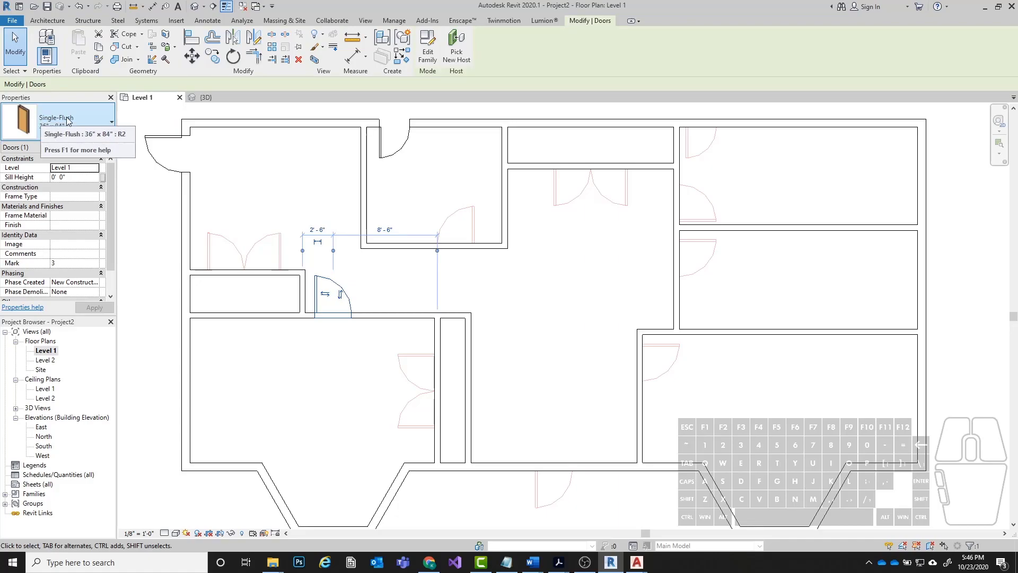
{"action": "left_click", "coordinate": [477, 277]}
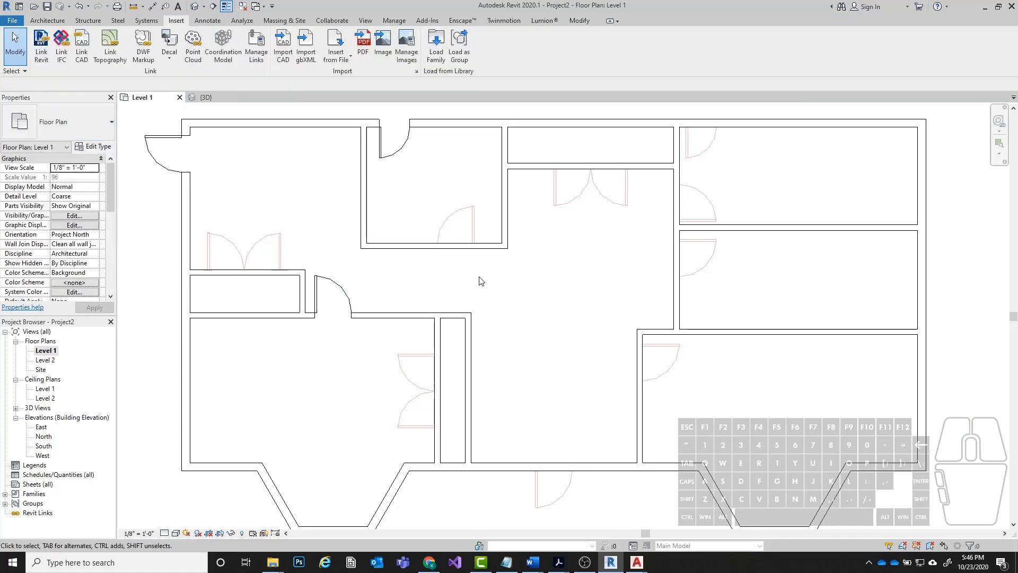
{"action": "left_click", "coordinate": [409, 315]}
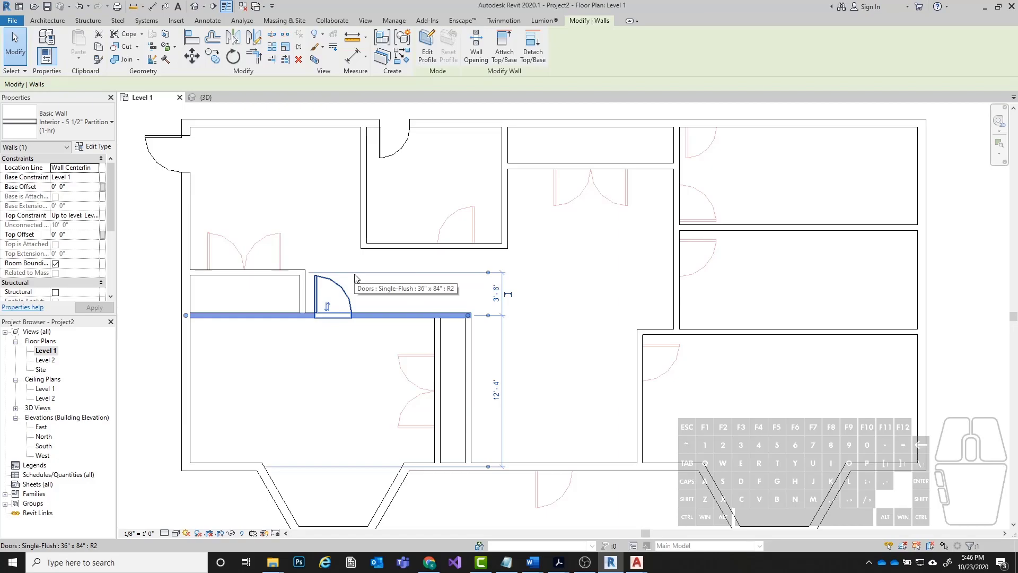
{"action": "key", "text": "Escape"}
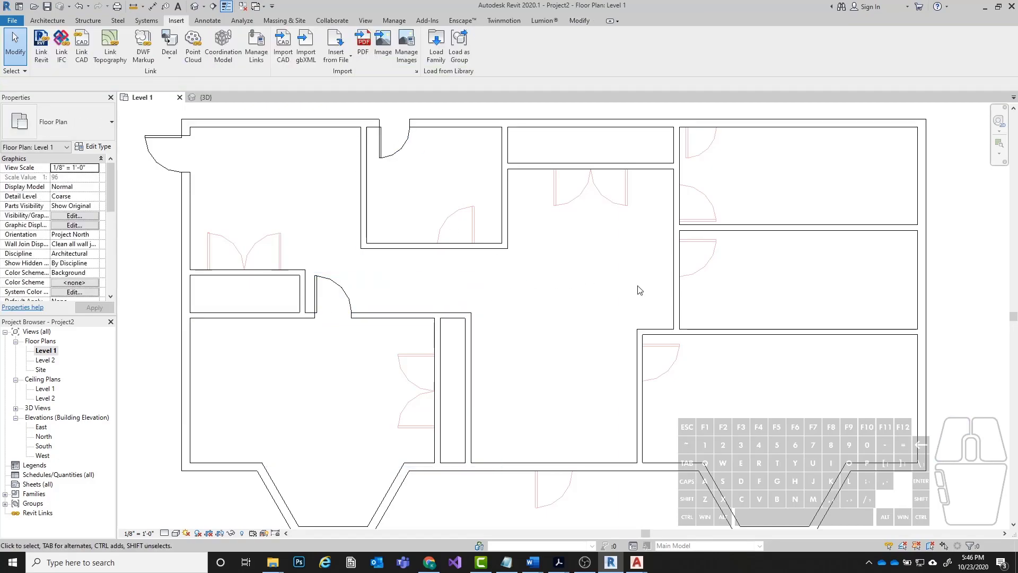
{"action": "middle_click_drag", "start_coordinate": [584, 195], "coordinate": [565, 212]}
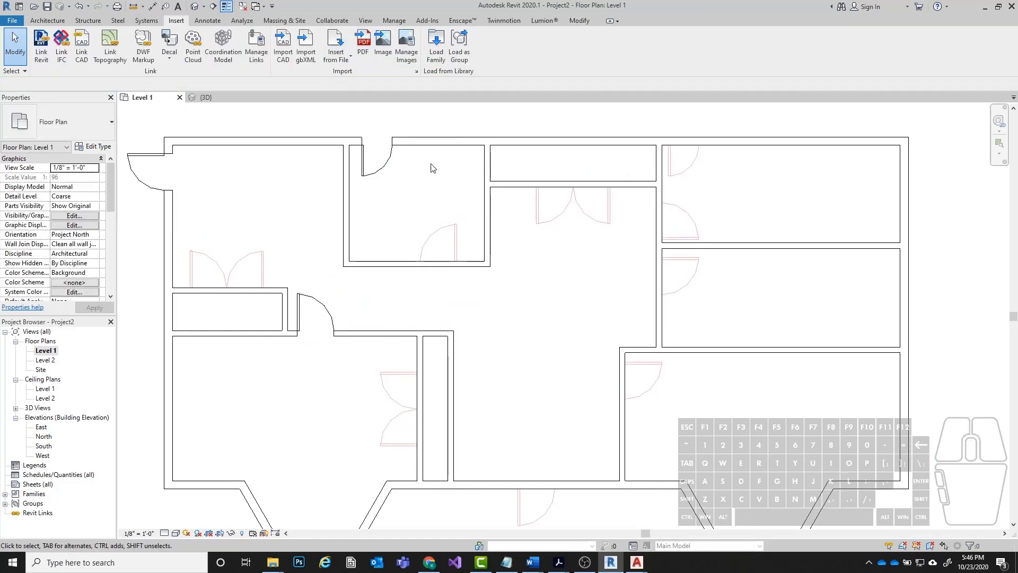
Open the Door-Double-Flush_Panel.rfa family from the Doors folder of the US Imperial library for loading.
{"action": "left_click", "coordinate": [434, 53]}
{"action": "left_click_drag", "start_coordinate": [398, 153], "coordinate": [386, 152]}
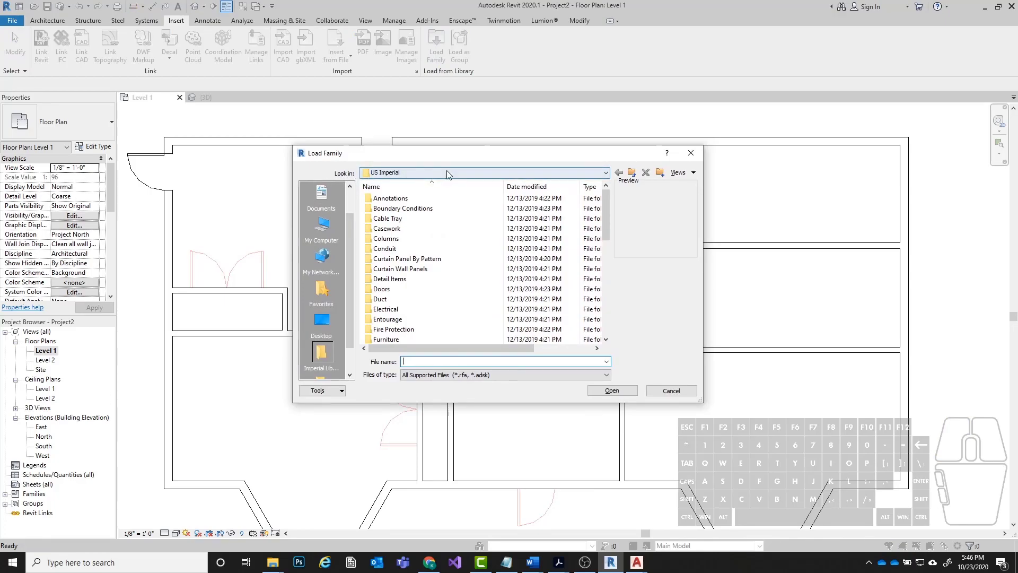
{"action": "mouse_move", "coordinate": [610, 205]}
{"action": "left_mouse_down"}
{"action": "mouse_move", "coordinate": [606, 329]}
{"action": "mouse_move", "coordinate": [606, 191]}
{"action": "left_mouse_up"}
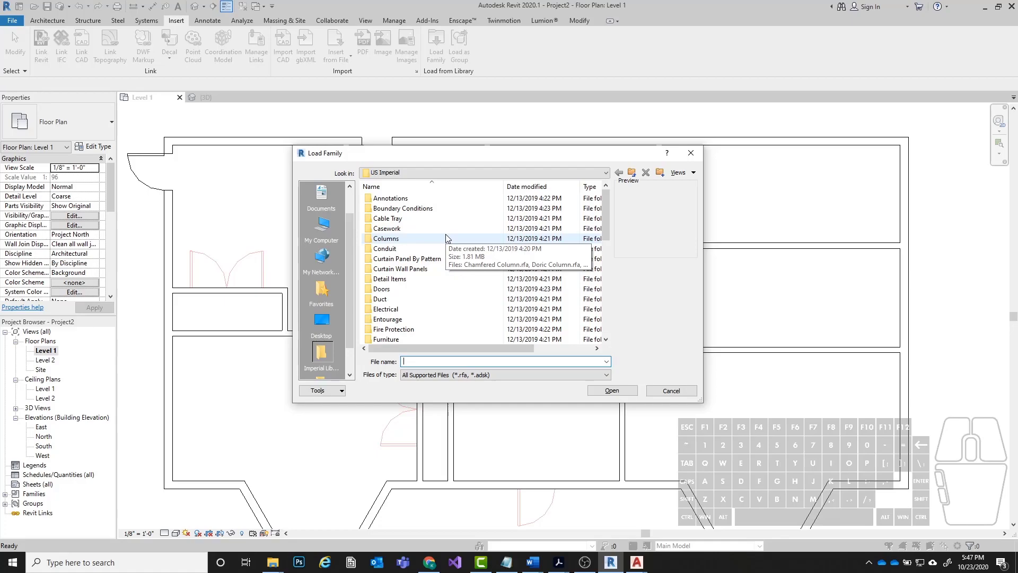
{"action": "left_click_drag", "start_coordinate": [421, 154], "coordinate": [461, 141]}
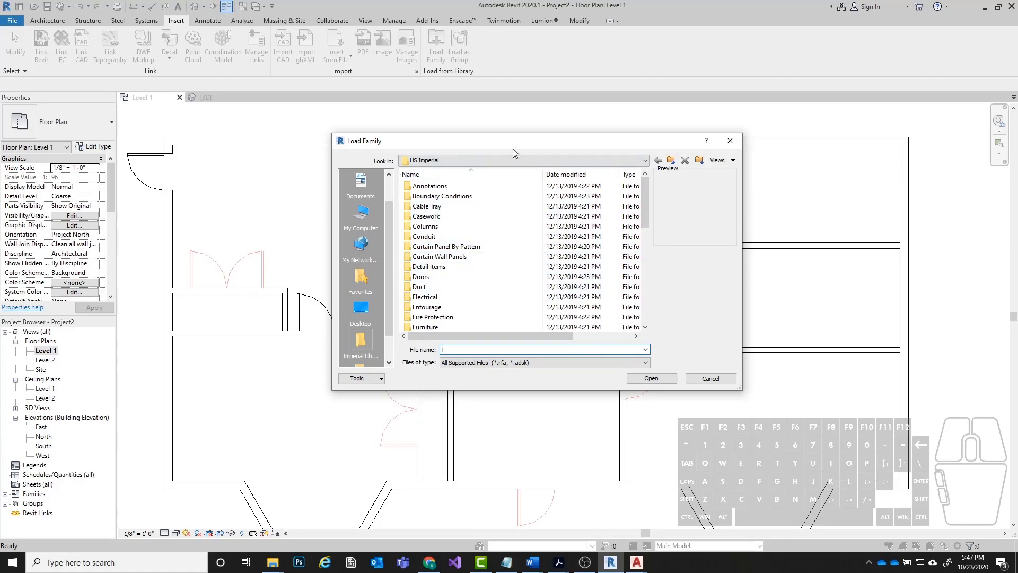
{"action": "mouse_move", "coordinate": [646, 189]}
{"action": "left_mouse_down"}
{"action": "mouse_move", "coordinate": [659, 304]}
{"action": "mouse_move", "coordinate": [647, 191]}
{"action": "left_mouse_up"}
{"action": "left_click", "coordinate": [647, 187]}
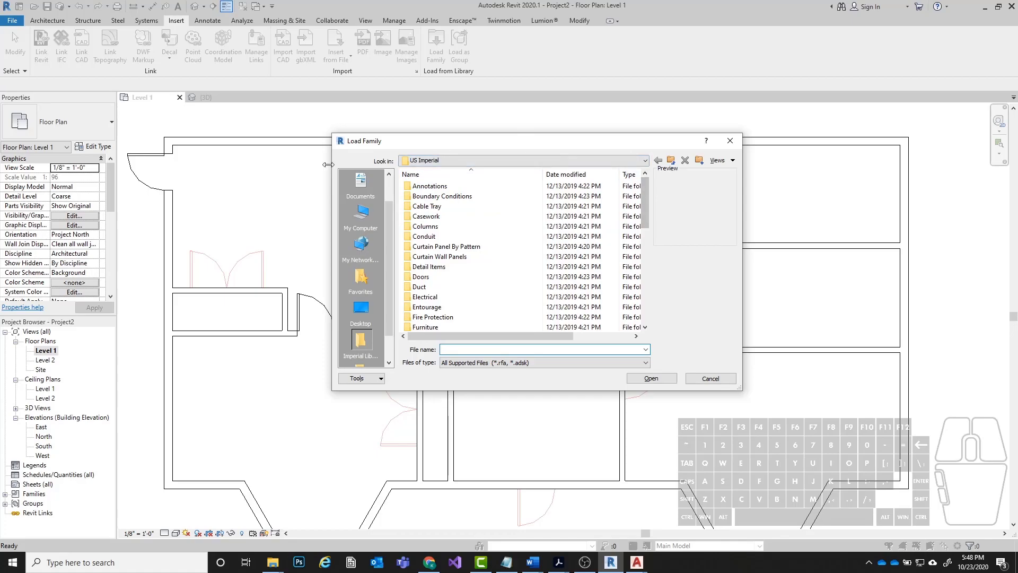
{"action": "double_click", "coordinate": [435, 277]}
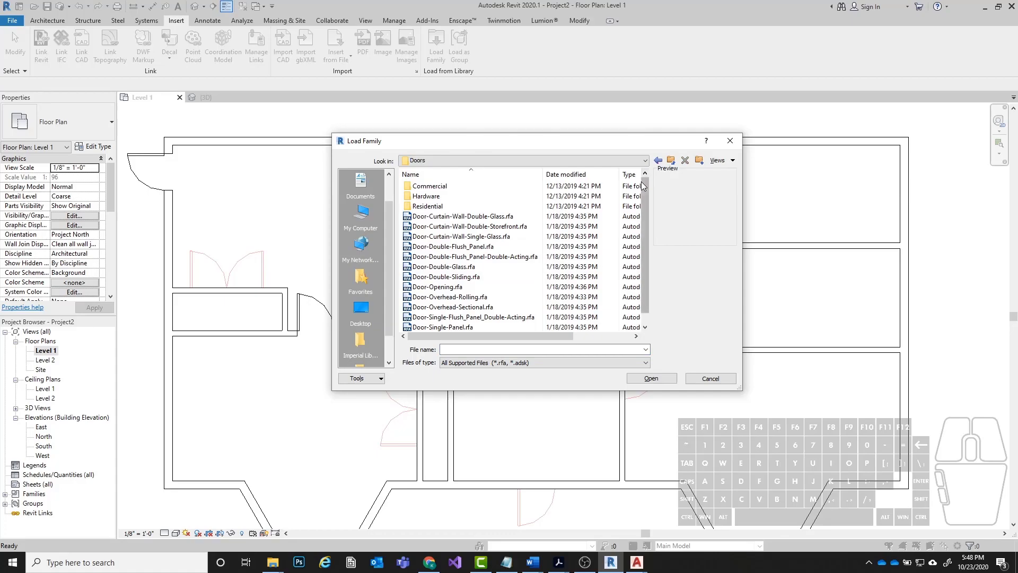
{"action": "left_click_drag", "start_coordinate": [641, 182], "coordinate": [641, 192]}
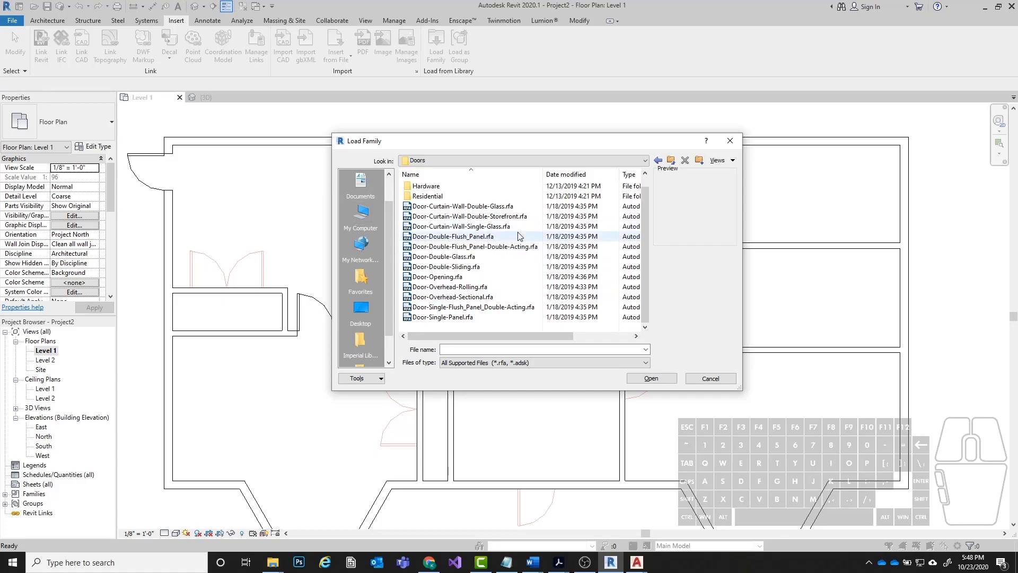
{"action": "left_click", "coordinate": [453, 237]}
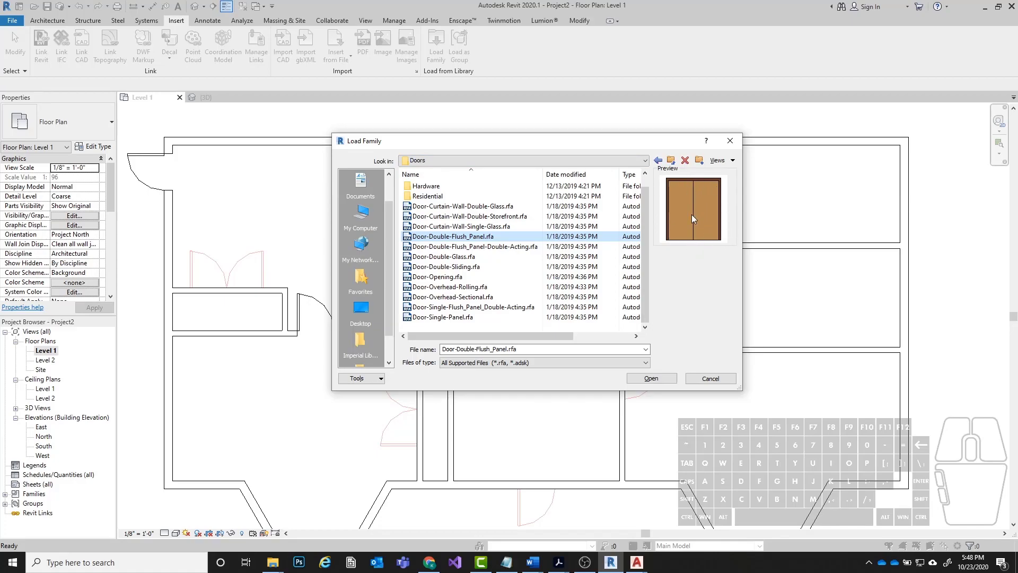
{"action": "left_click", "coordinate": [654, 379]}
Enlarge and reposition the Specify Types dialog so the whole list of door sizes fits.
{"action": "left_click_drag", "start_coordinate": [493, 212], "coordinate": [387, 131]}
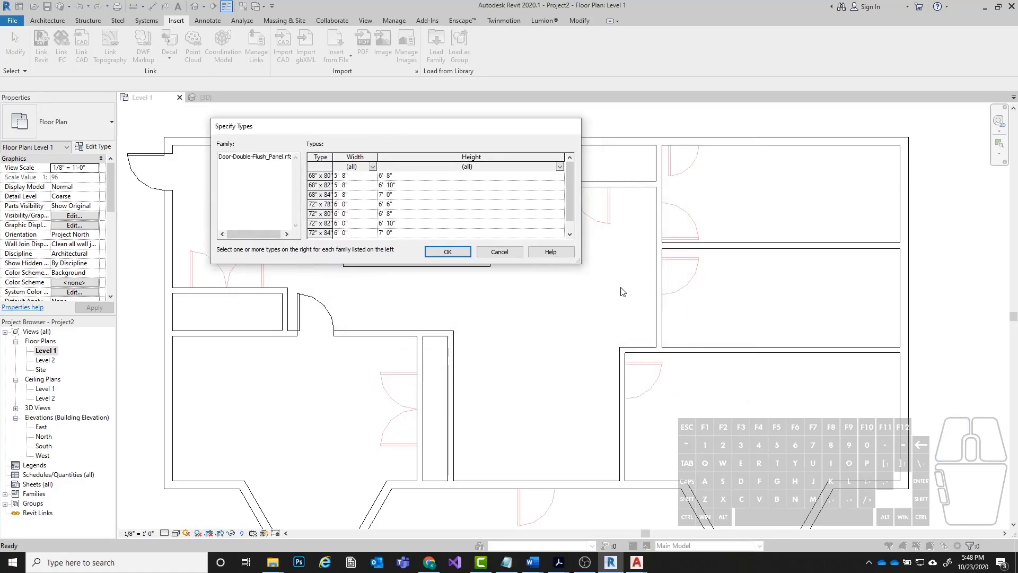
{"action": "left_click_drag", "start_coordinate": [578, 262], "coordinate": [572, 332]}
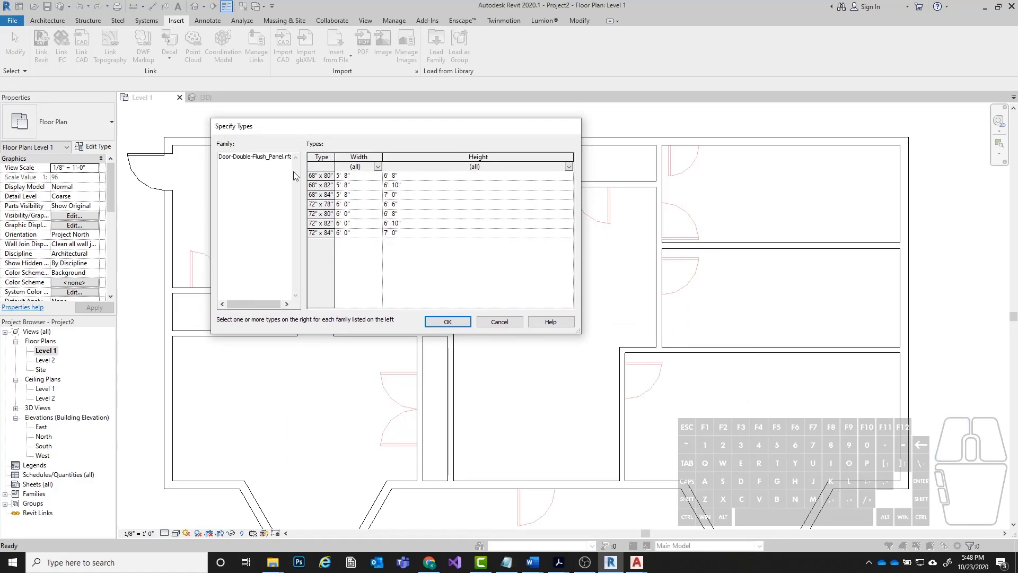
{"action": "left_click_drag", "start_coordinate": [307, 127], "coordinate": [501, 154]}
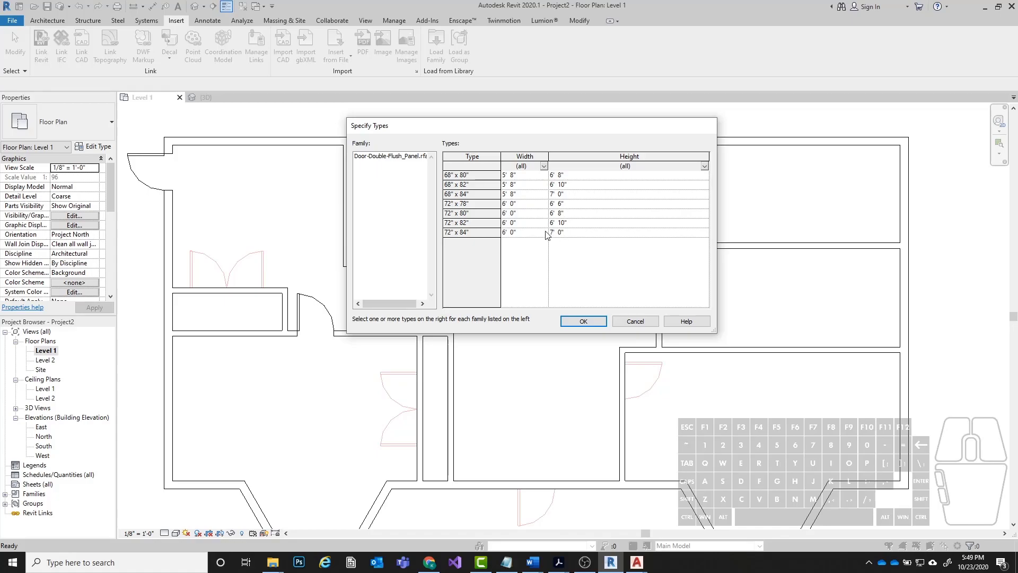
Try selecting individual, multiple and all sizes in the double door's type list.
{"action": "left_click", "coordinate": [483, 185]}
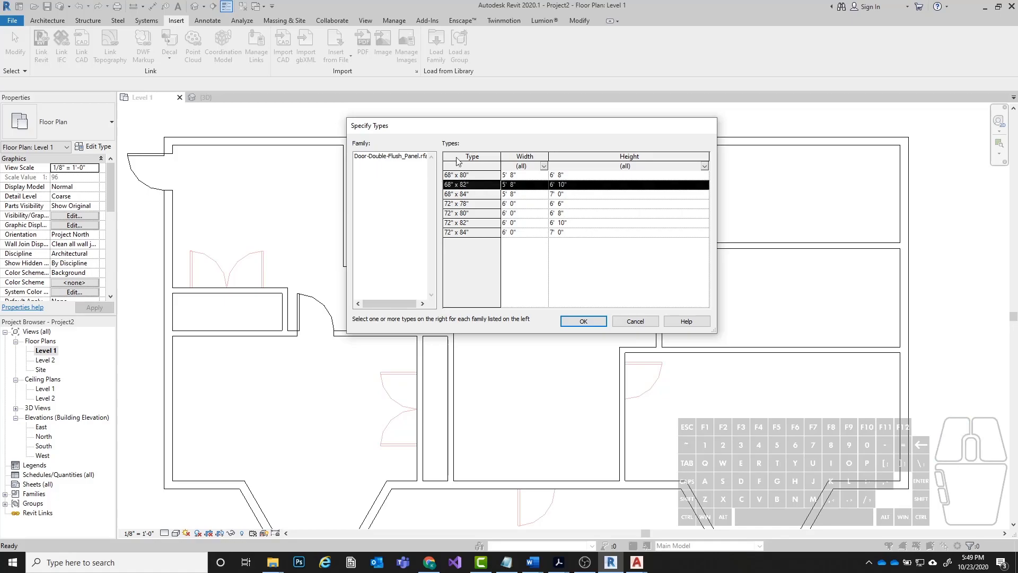
{"action": "left_click", "coordinate": [465, 201], "text": "ctrl"}
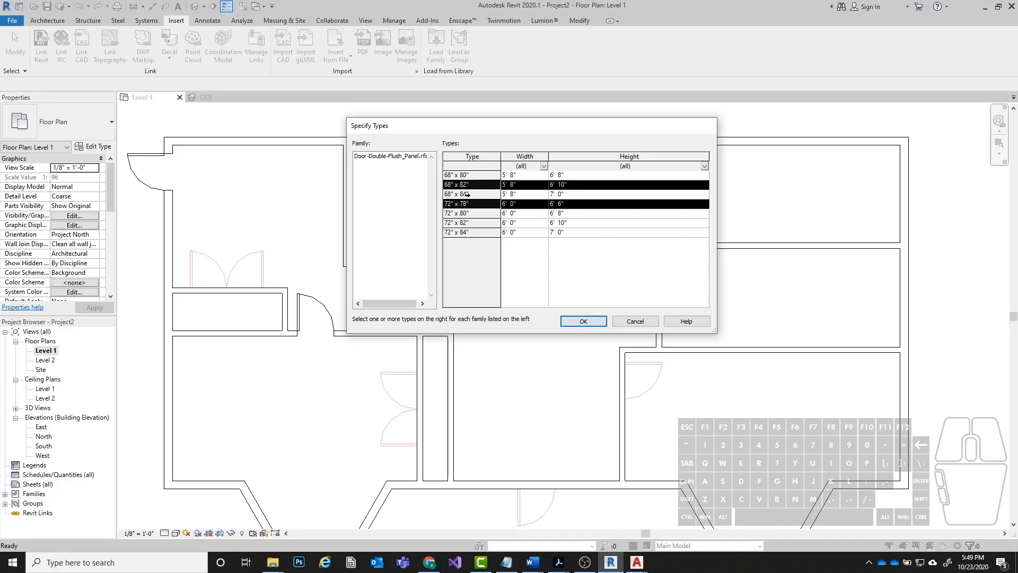
{"action": "left_click", "coordinate": [476, 175]}
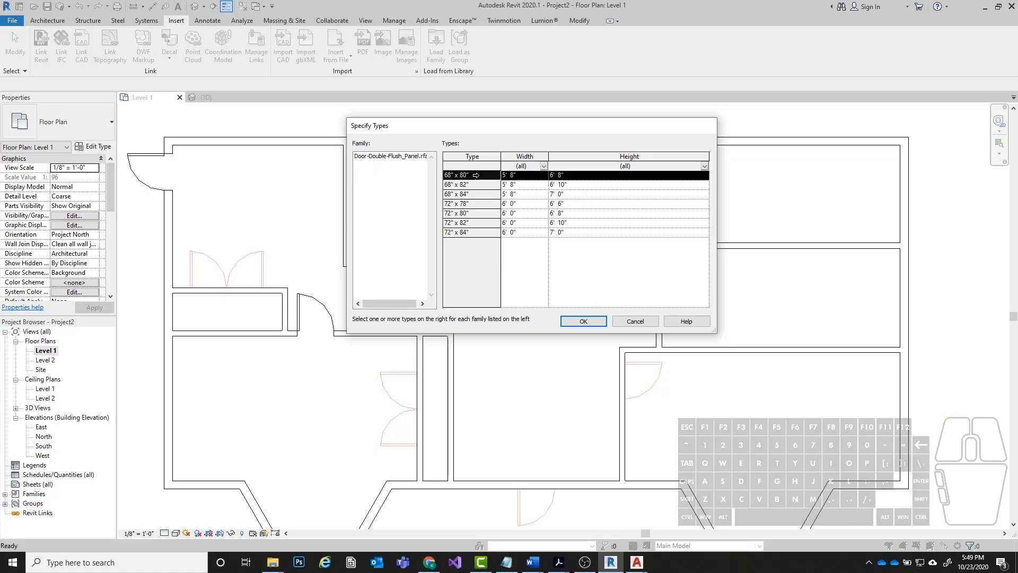
{"action": "left_click", "coordinate": [453, 232], "text": "shift"}
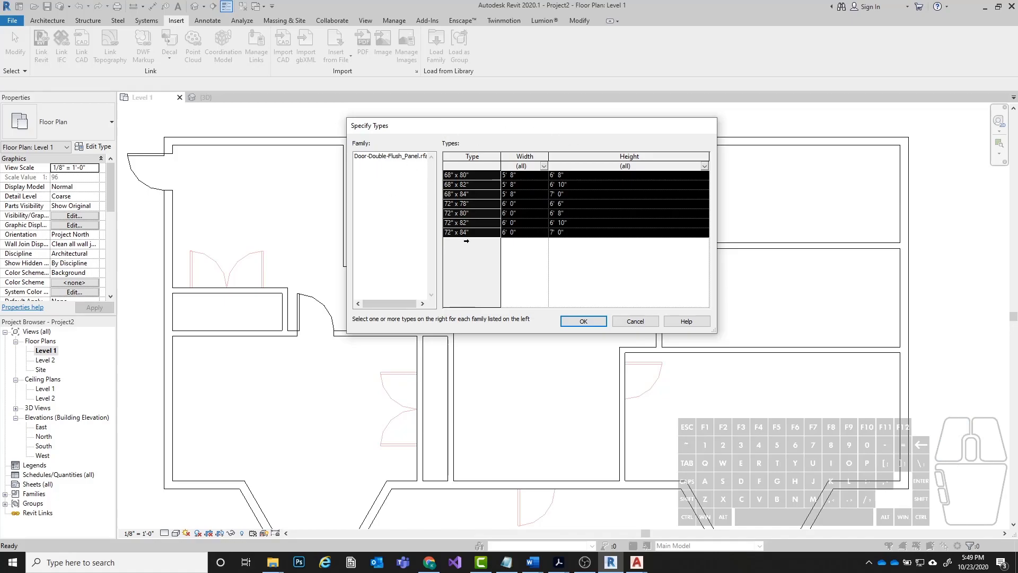
Load only the 72" x 84" type of the double flush panel door into the project.
{"action": "left_click_drag", "start_coordinate": [485, 126], "coordinate": [417, 100]}
{"action": "left_click", "coordinate": [463, 213]}
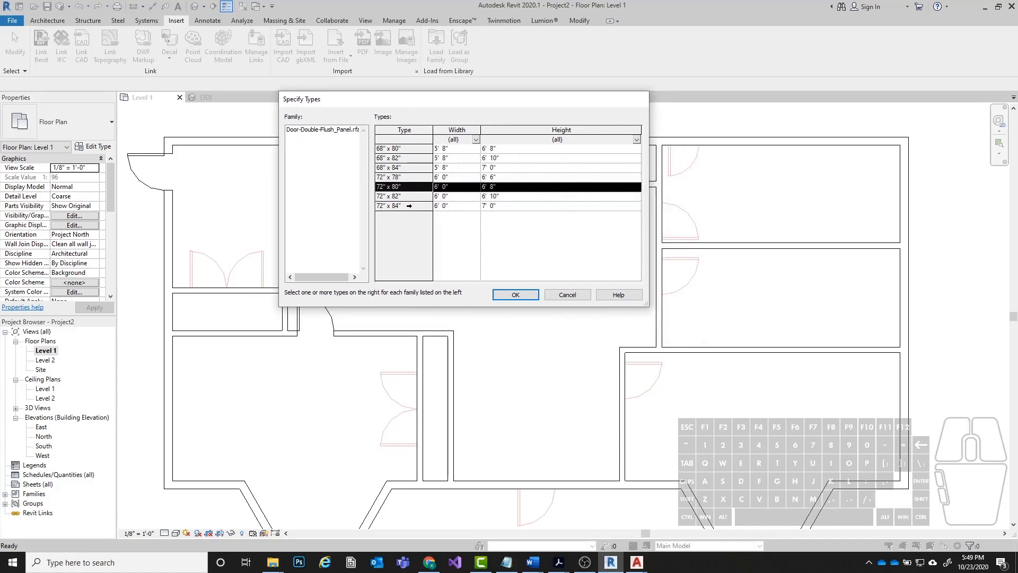
{"action": "left_click", "coordinate": [409, 206]}
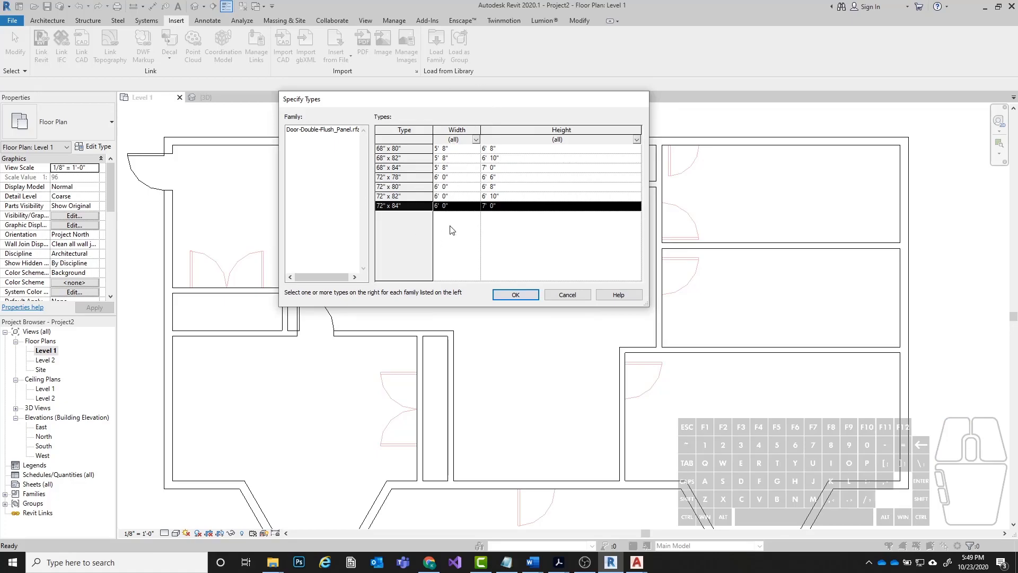
{"action": "left_click_drag", "start_coordinate": [380, 95], "coordinate": [412, 85]}
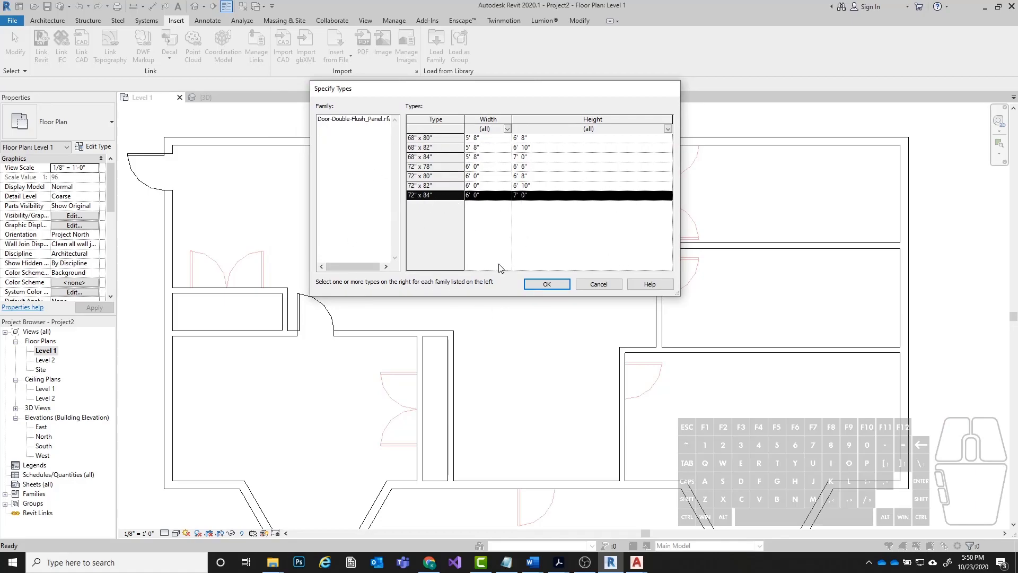
{"action": "left_click", "coordinate": [547, 284]}
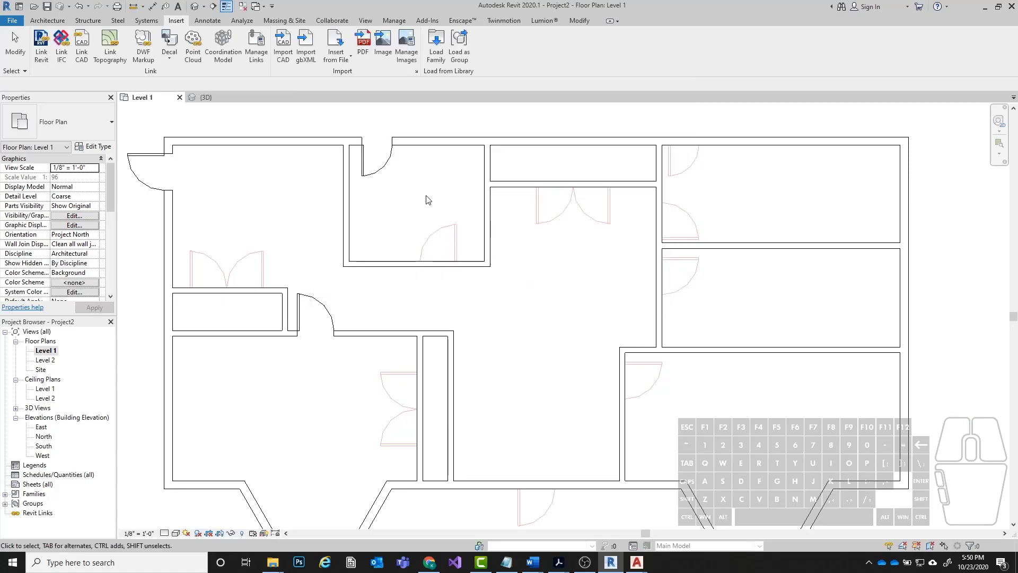
Place a 72" x 84" Door-Double-Flush_Panel centred in the upper middle closet's lower wall, swinging out of the closet over the underlay door.
{"action": "left_click", "coordinate": [35, 24]}
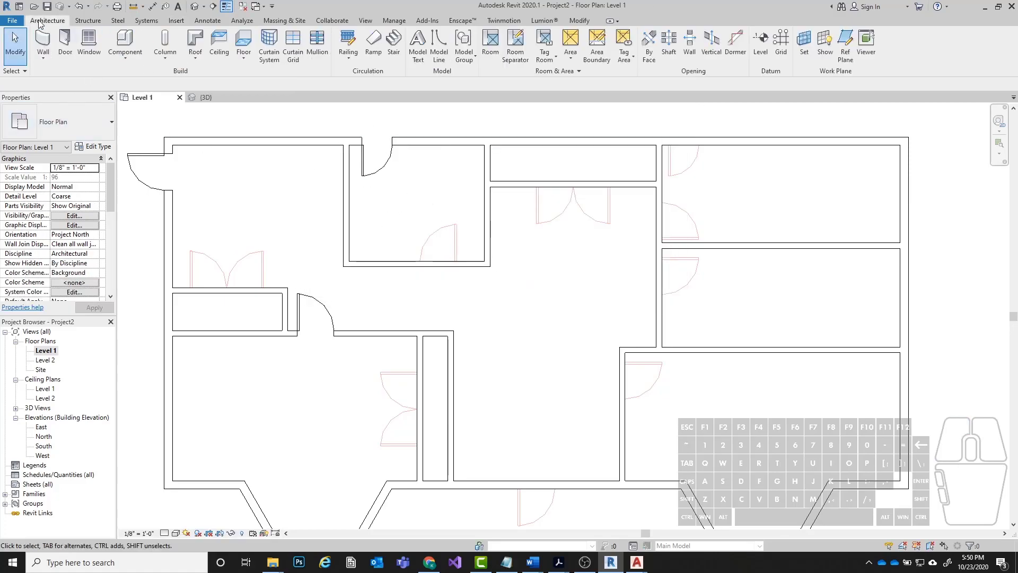
{"action": "left_click", "coordinate": [65, 43]}
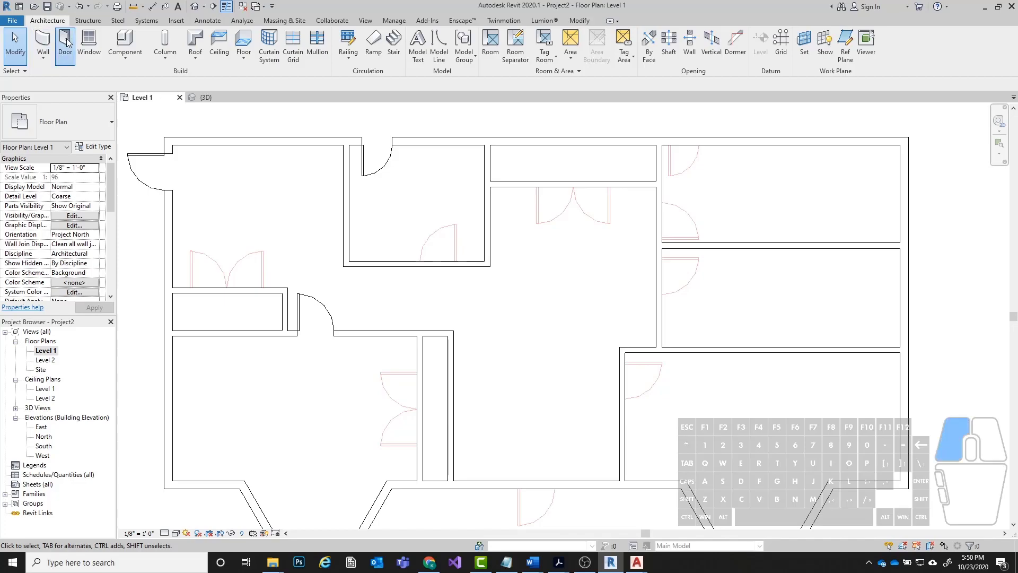
{"action": "left_click", "coordinate": [66, 129]}
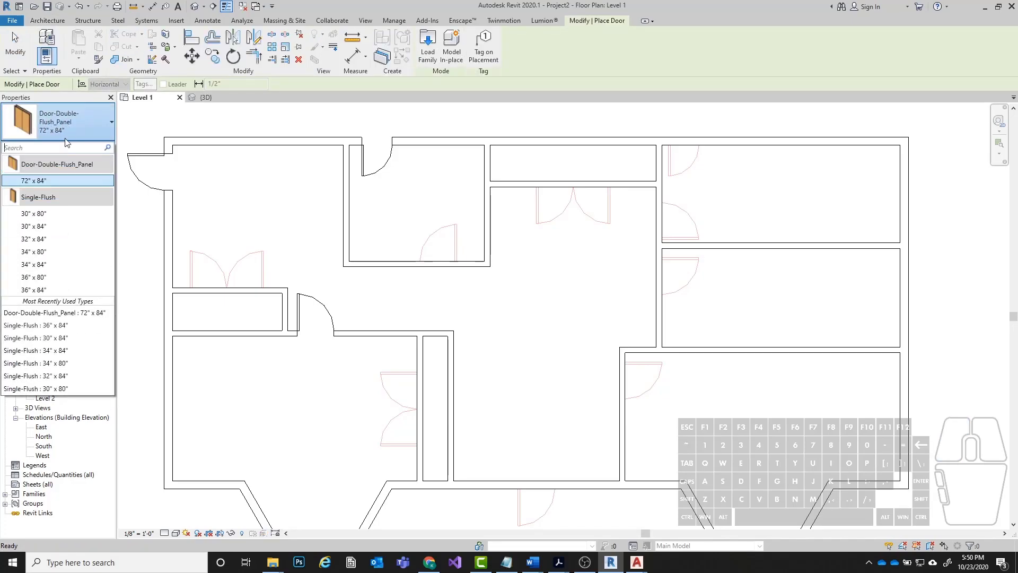
{"action": "left_click", "coordinate": [55, 180]}
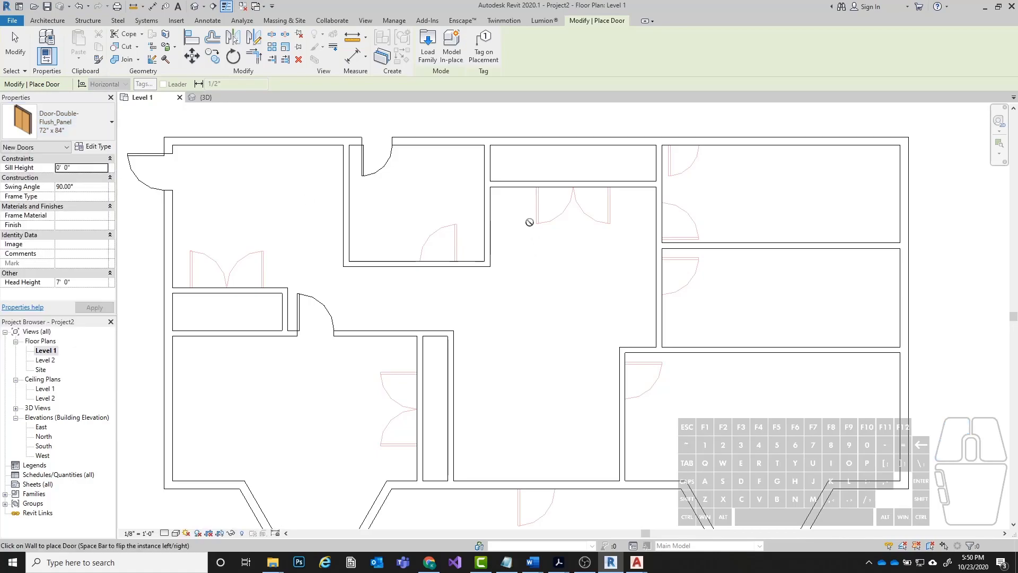
{"action": "scroll", "coordinate": [579, 185], "scroll_direction": "up", "scroll_amount": 3}
{"action": "scroll", "coordinate": [578, 185], "scroll_direction": "up", "scroll_amount": 3}
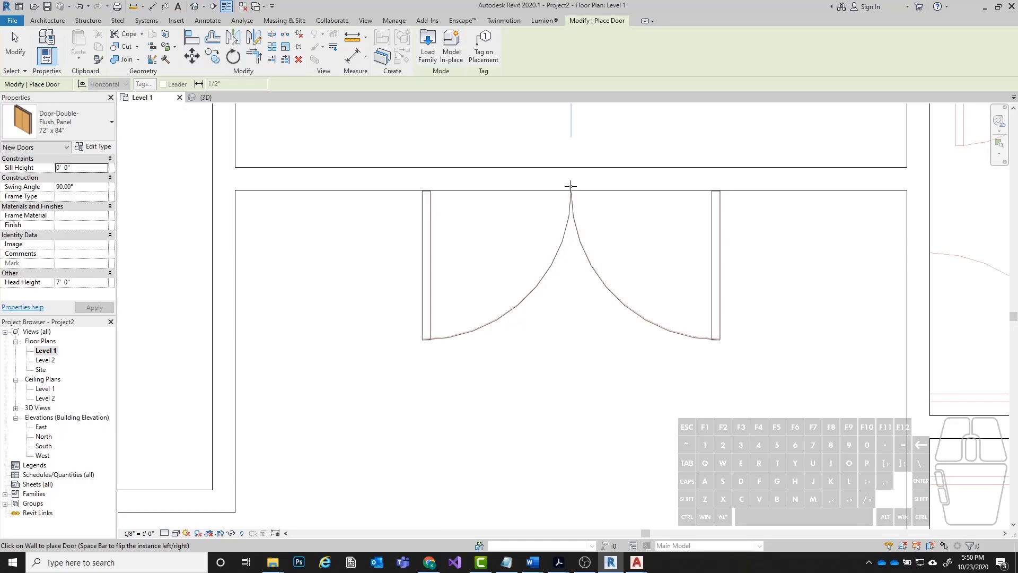
{"action": "scroll", "coordinate": [571, 185], "scroll_direction": "down", "scroll_amount": 5}
{"action": "scroll", "coordinate": [463, 266], "scroll_direction": "up", "scroll_amount": 2}
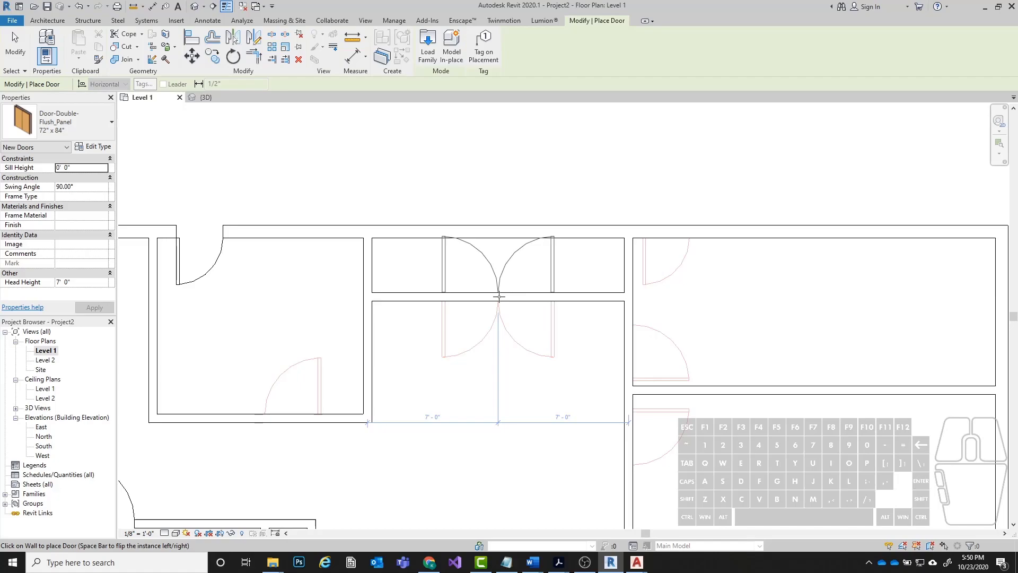
{"action": "key", "text": "space"}
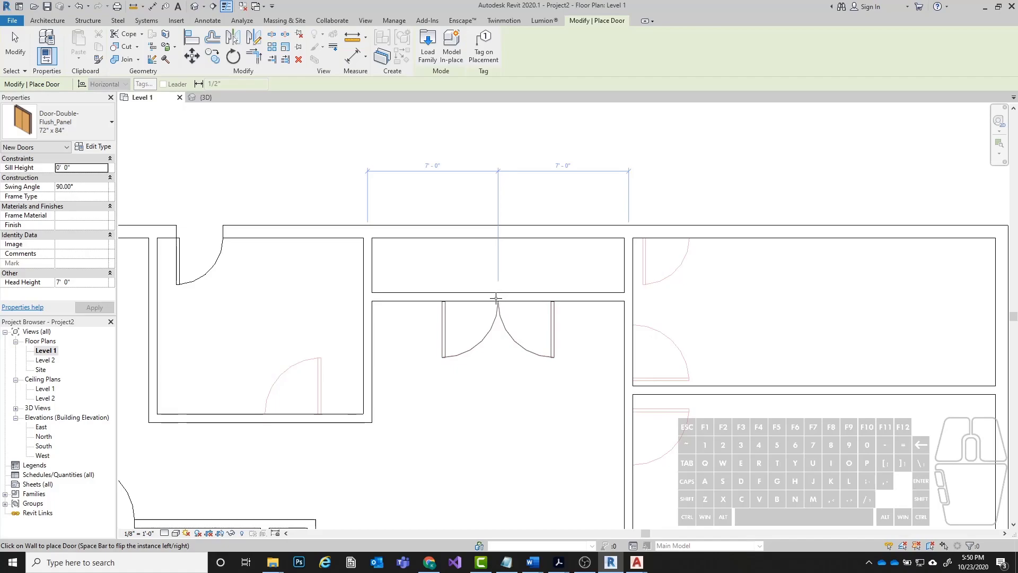
{"action": "left_click", "coordinate": [498, 298]}
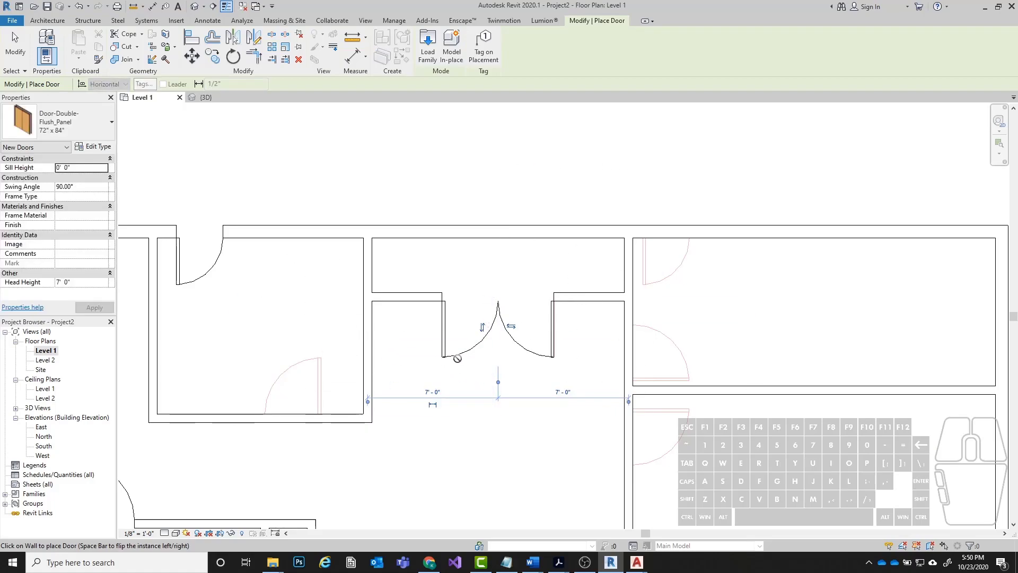
Place 72" x 84" double doors over the underlay doors in the left closet's upper wall and the lower-left room's closet wall.
{"action": "scroll", "coordinate": [511, 277], "scroll_direction": "down", "scroll_amount": 2}
{"action": "middle_click_drag", "start_coordinate": [347, 387], "coordinate": [396, 229]}
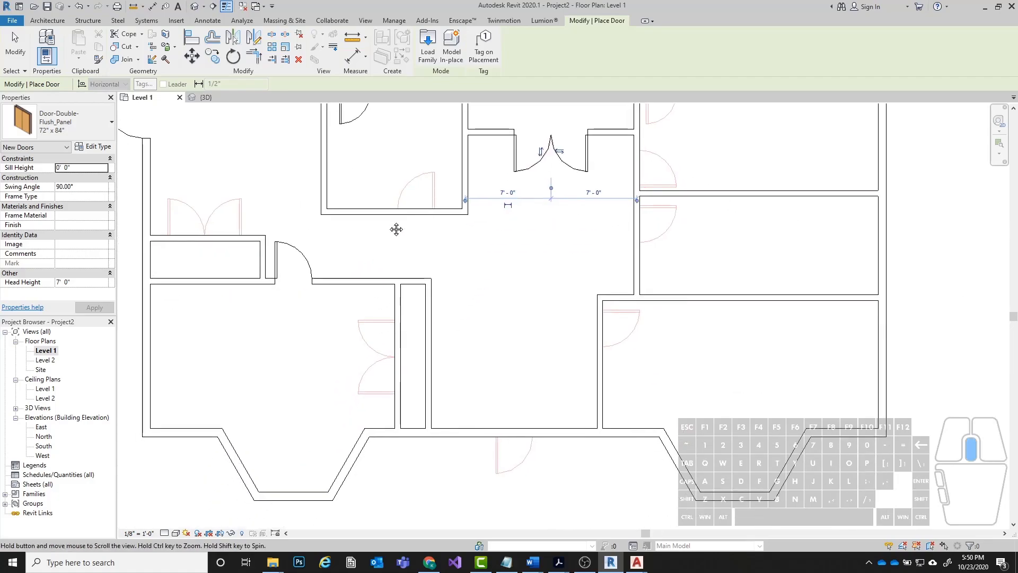
{"action": "left_click", "coordinate": [203, 234]}
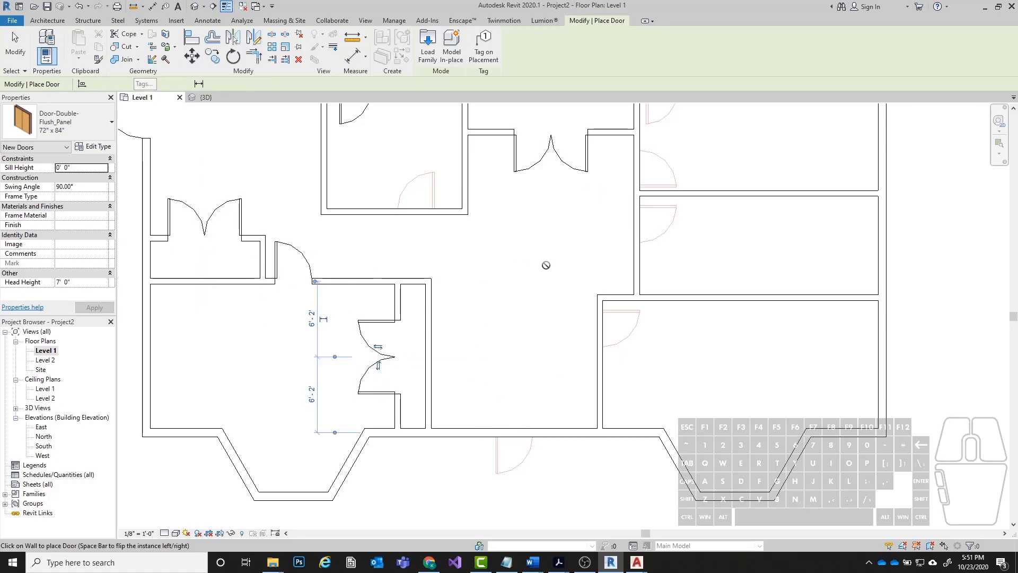
{"action": "key", "text": "Escape"}
{"action": "key", "text": "Escape"}
Open the 3D view and examine the double closet doors from the back of the building beside the single doors.
{"action": "middle_click_drag", "start_coordinate": [265, 223], "coordinate": [250, 304]}
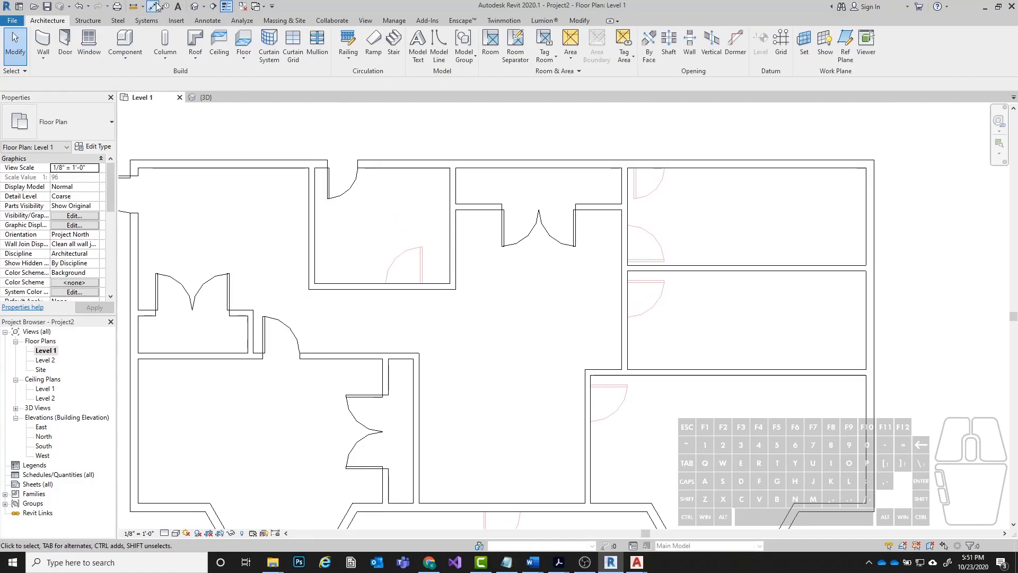
{"action": "left_click", "coordinate": [195, 6]}
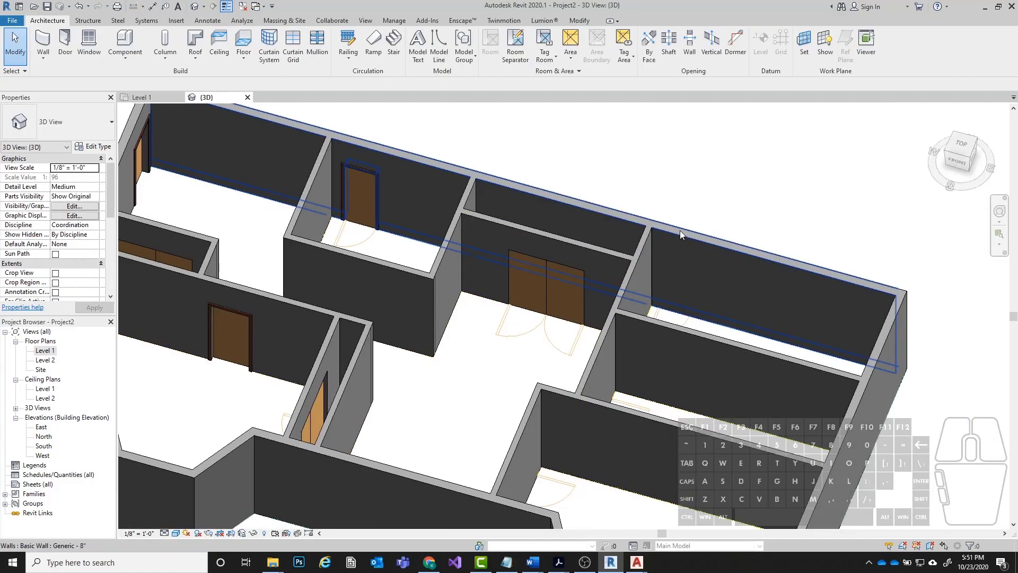
{"action": "middle_click_drag", "start_coordinate": [392, 277], "coordinate": [645, 348]}
{"action": "scroll", "coordinate": [646, 348], "scroll_direction": "down", "scroll_amount": 3}
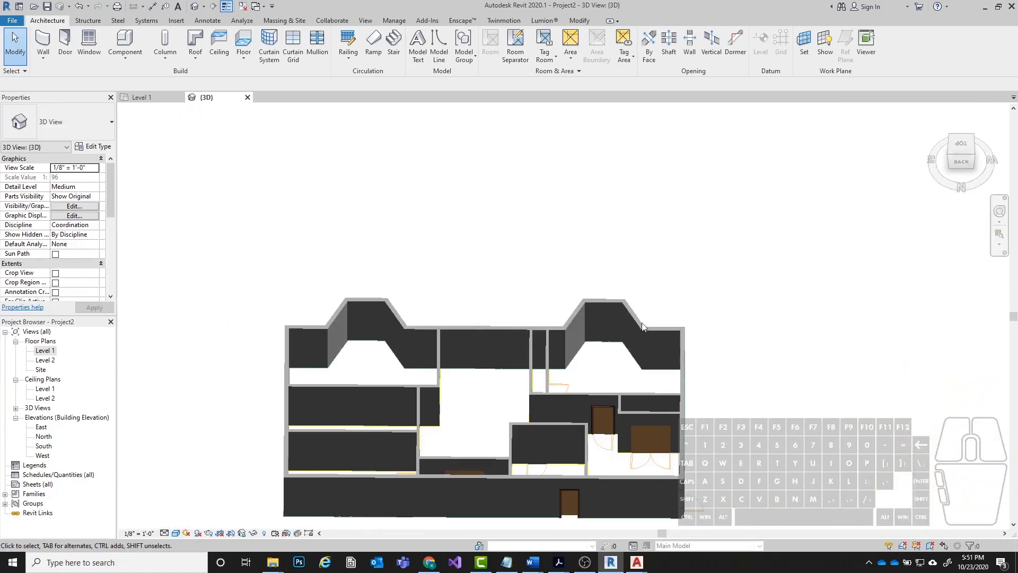
{"action": "scroll", "coordinate": [598, 307], "scroll_direction": "up", "scroll_amount": 8}
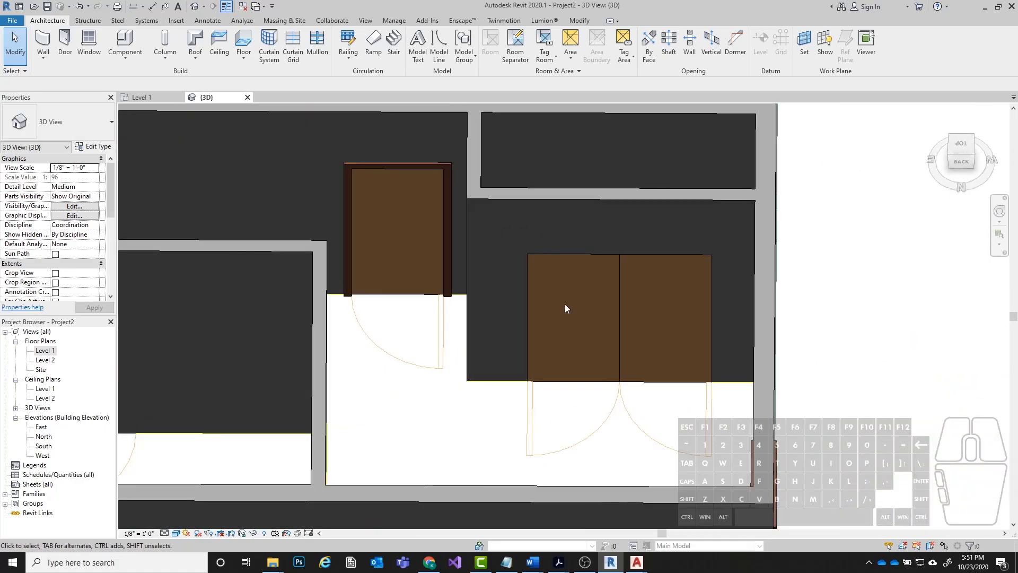
Select the left closet's double door and review its instance properties and the type parameters of the 72" x 84" type.
{"action": "left_click", "coordinate": [572, 377]}
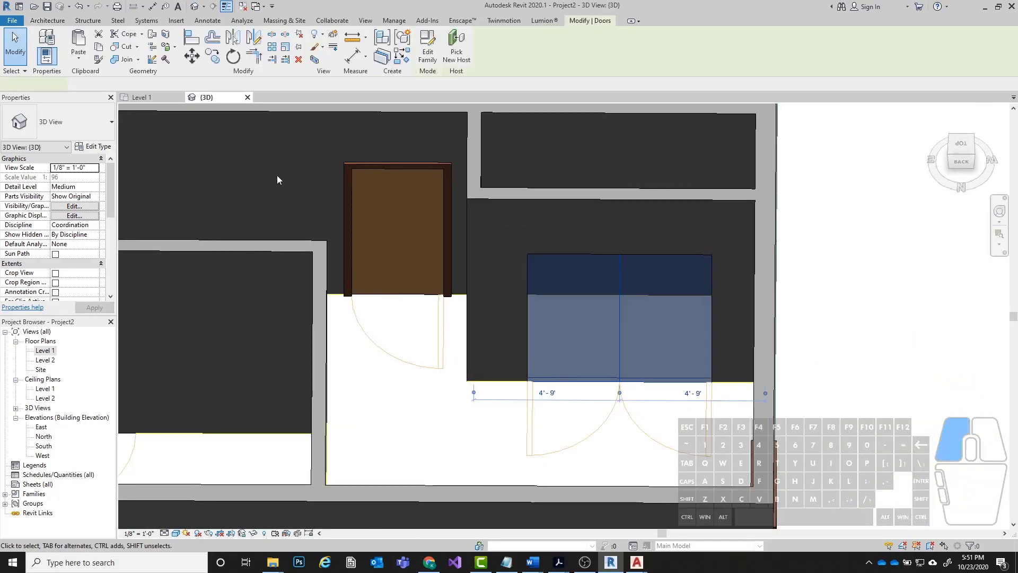
{"action": "left_click", "coordinate": [87, 133]}
{"action": "left_click", "coordinate": [88, 134]}
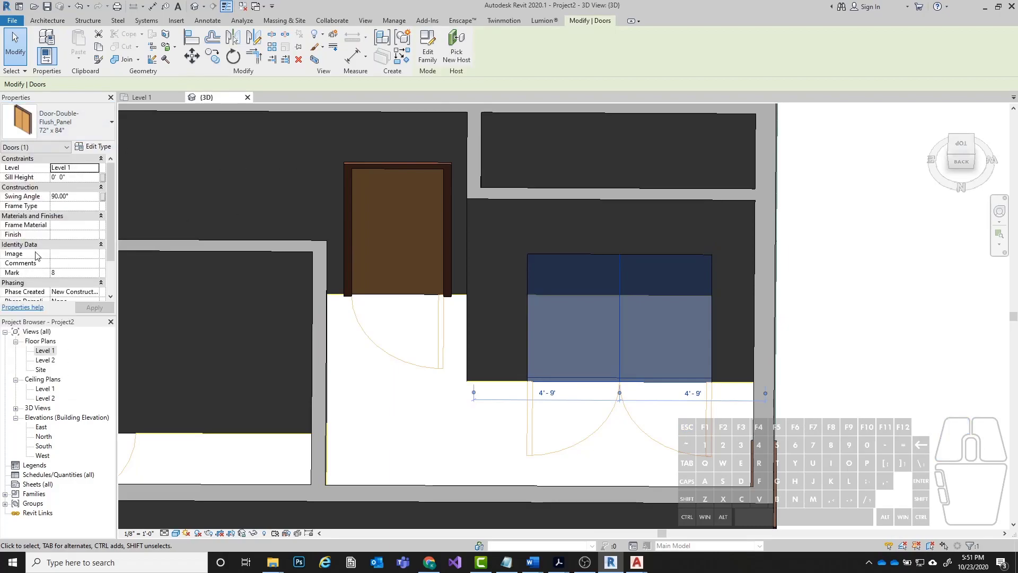
{"action": "scroll", "coordinate": [38, 257], "scroll_direction": "down", "scroll_amount": 5}
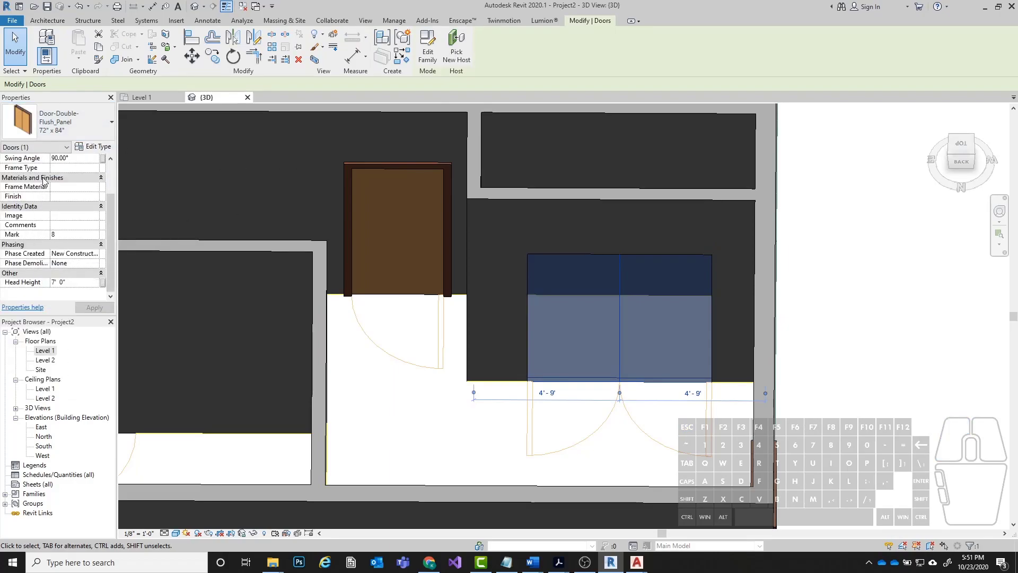
{"action": "scroll", "coordinate": [44, 194], "scroll_direction": "up", "scroll_amount": 3}
{"action": "left_click", "coordinate": [94, 146]}
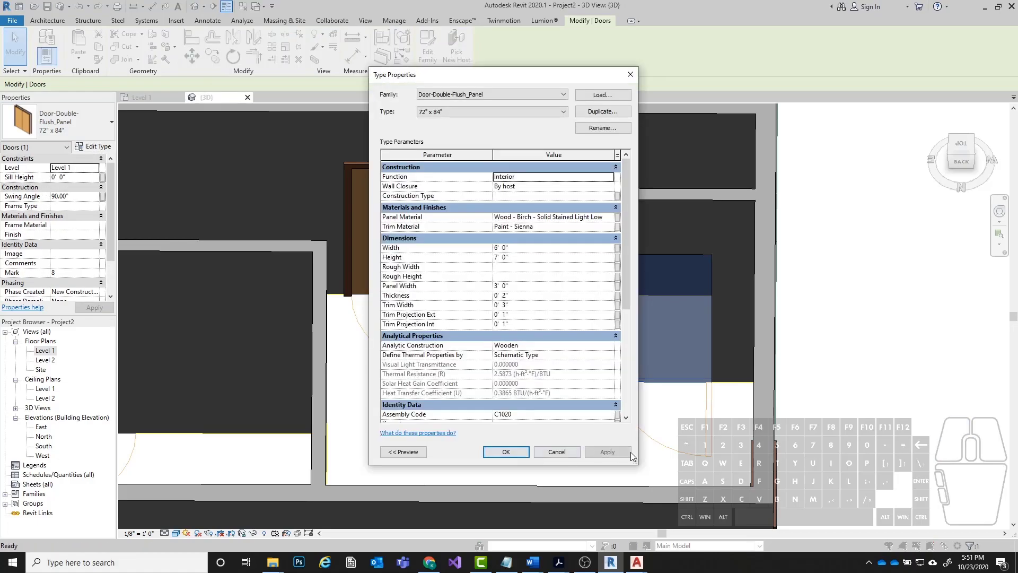
{"action": "scroll", "coordinate": [510, 302], "scroll_direction": "down", "scroll_amount": 3}
{"action": "scroll", "coordinate": [580, 301], "scroll_direction": "down", "scroll_amount": 3}
{"action": "scroll", "coordinate": [425, 308], "scroll_direction": "up", "scroll_amount": 6}
{"action": "scroll", "coordinate": [424, 307], "scroll_direction": "up", "scroll_amount": 1}
Try the Exterior function on the 72" x 84" double door type and restore it to Interior.
{"action": "left_click", "coordinate": [609, 178]}
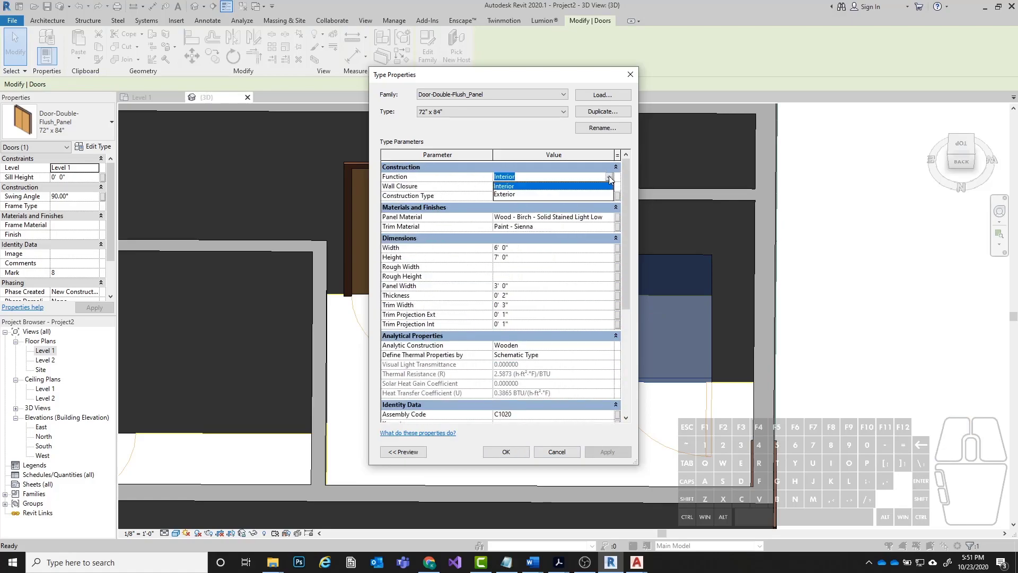
{"action": "left_click", "coordinate": [570, 194]}
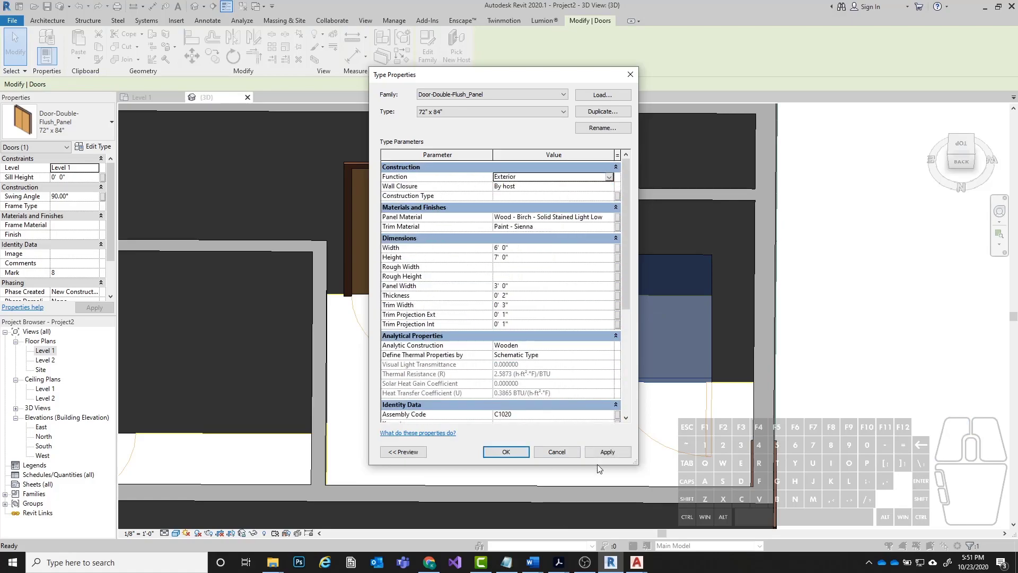
{"action": "left_click", "coordinate": [608, 452]}
{"action": "left_click", "coordinate": [609, 176]}
{"action": "left_click", "coordinate": [609, 177]}
{"action": "left_click", "coordinate": [552, 187]}
{"action": "left_click", "coordinate": [607, 452]}
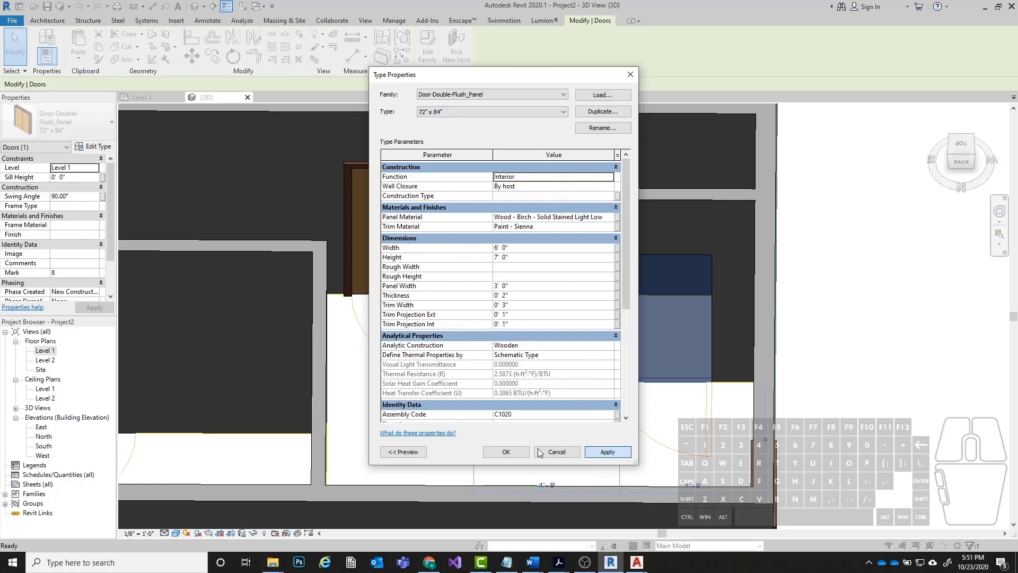
{"action": "left_click", "coordinate": [505, 451]}
Set the 3D view's detail level to Fine and check the trim around the double doors.
{"action": "left_click", "coordinate": [165, 534]}
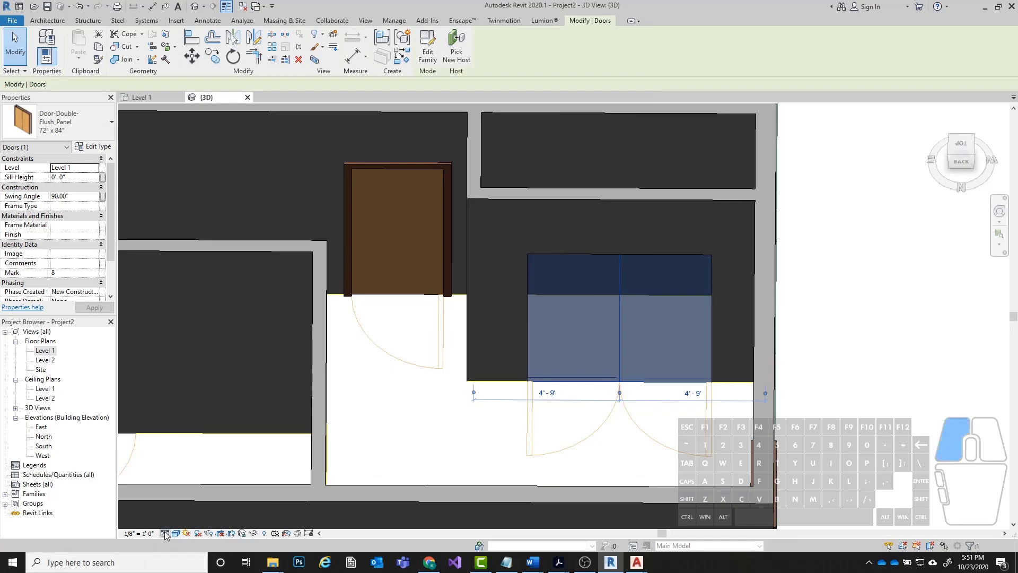
{"action": "left_click", "coordinate": [179, 522]}
{"action": "left_click", "coordinate": [387, 432]}
{"action": "middle_click_drag", "start_coordinate": [282, 356], "coordinate": [342, 380]}
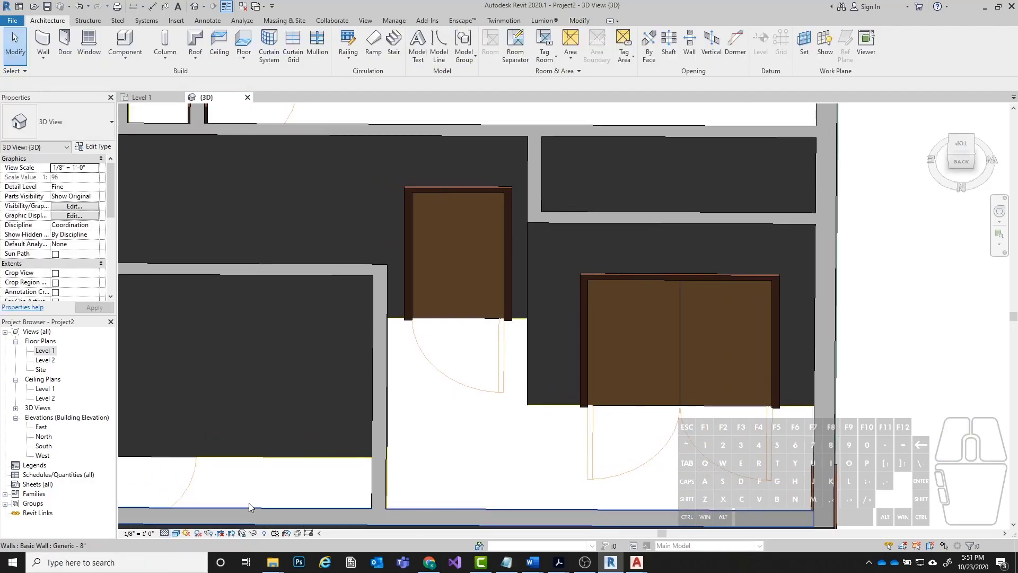
{"action": "scroll", "coordinate": [759, 206], "scroll_direction": "down", "scroll_amount": 3}
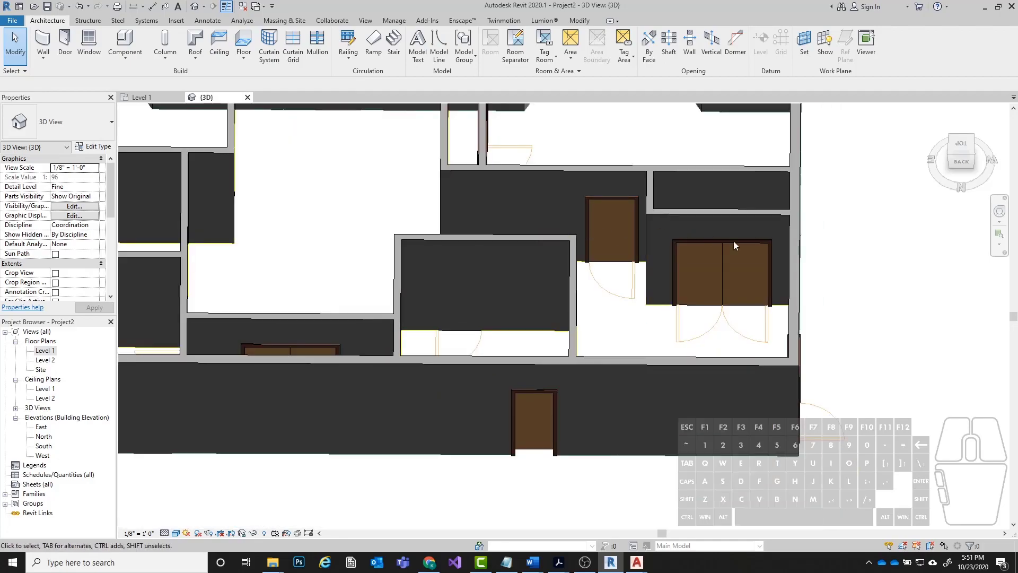
{"action": "middle_click_drag", "start_coordinate": [347, 332], "coordinate": [628, 333], "text": "shift"}
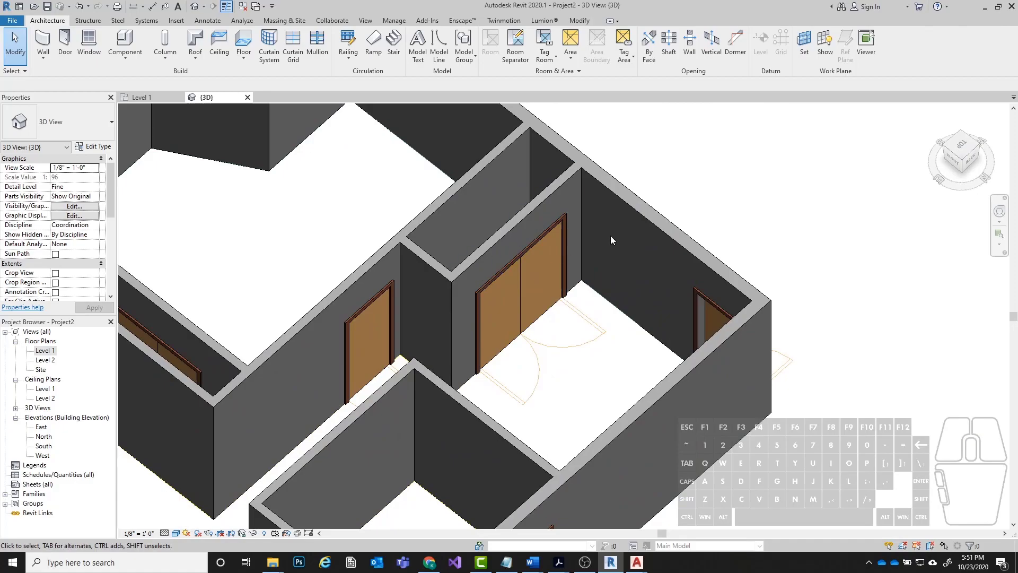
Compare the double door trim by switching the 3D view's detail level to Medium and back to Fine.
{"action": "left_click", "coordinate": [165, 533]}
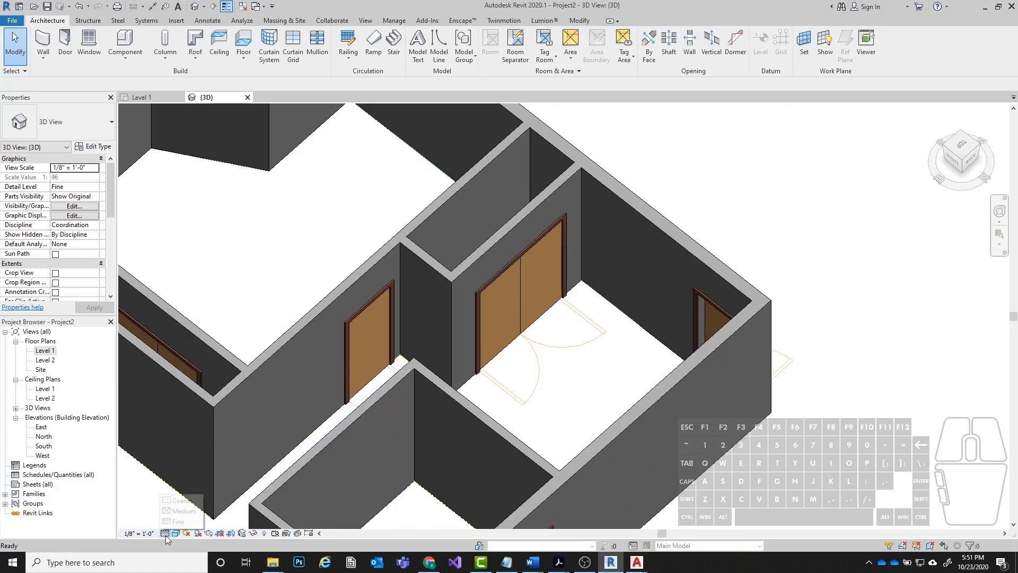
{"action": "left_click", "coordinate": [181, 511]}
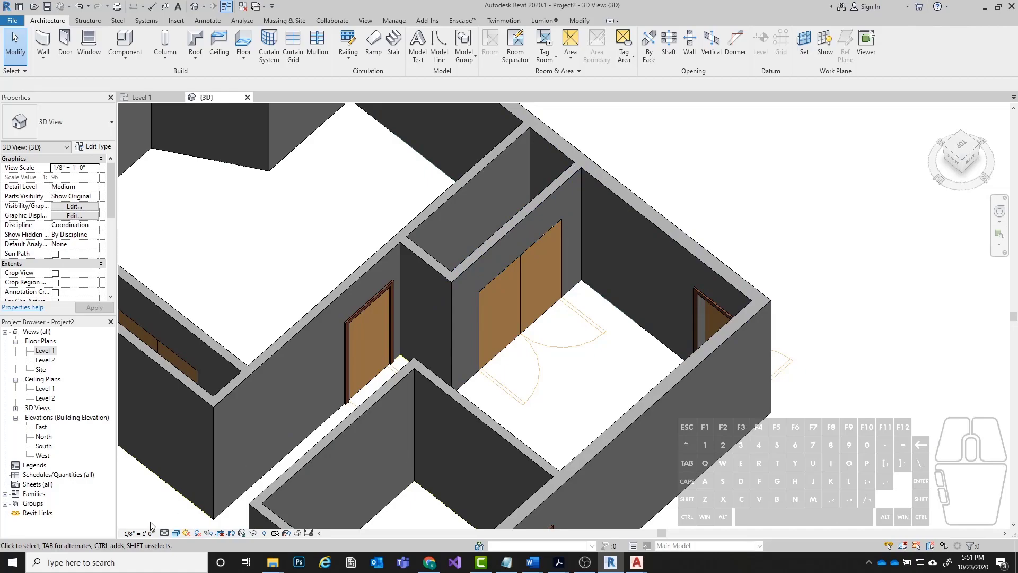
{"action": "left_click", "coordinate": [165, 533]}
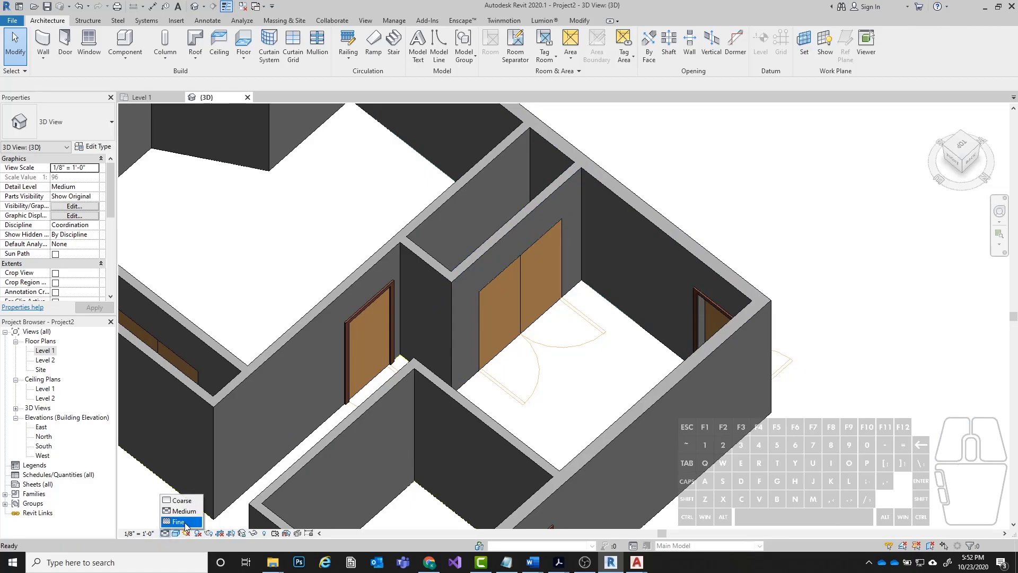
{"action": "left_click", "coordinate": [181, 520]}
Return to the Level 1 floor plan and look over the whole layout with its placed and remaining doors.
{"action": "left_click", "coordinate": [136, 97]}
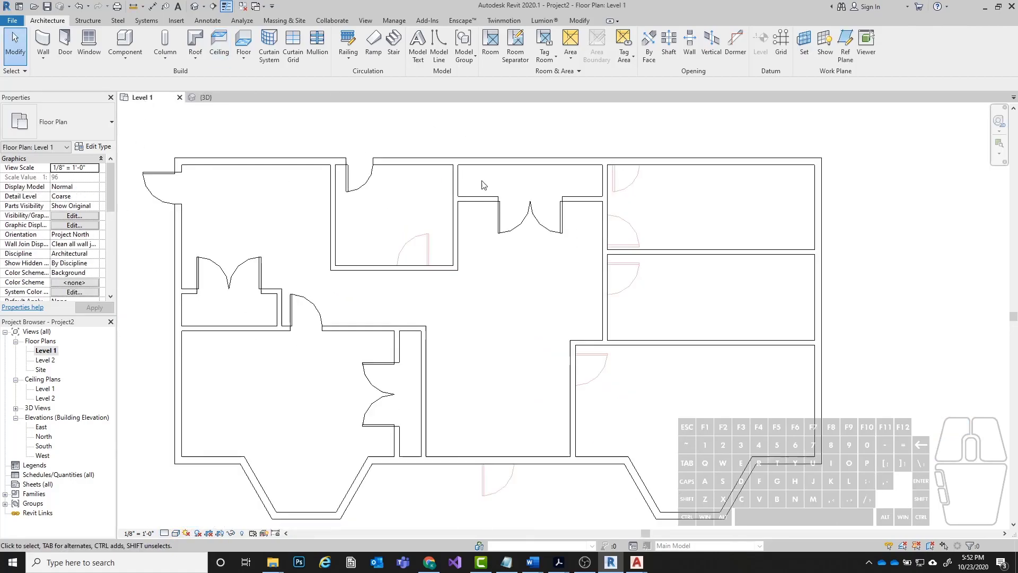
{"action": "scroll", "coordinate": [689, 395], "scroll_direction": "up", "scroll_amount": 1}
{"action": "mouse_move", "coordinate": [685, 397]}
{"action": "middle_mouse_down"}
{"action": "mouse_move", "coordinate": [700, 364]}
{"action": "mouse_move", "coordinate": [696, 402]}
{"action": "middle_mouse_up"}
{"action": "scroll", "coordinate": [669, 386], "scroll_direction": "down", "scroll_amount": 1}
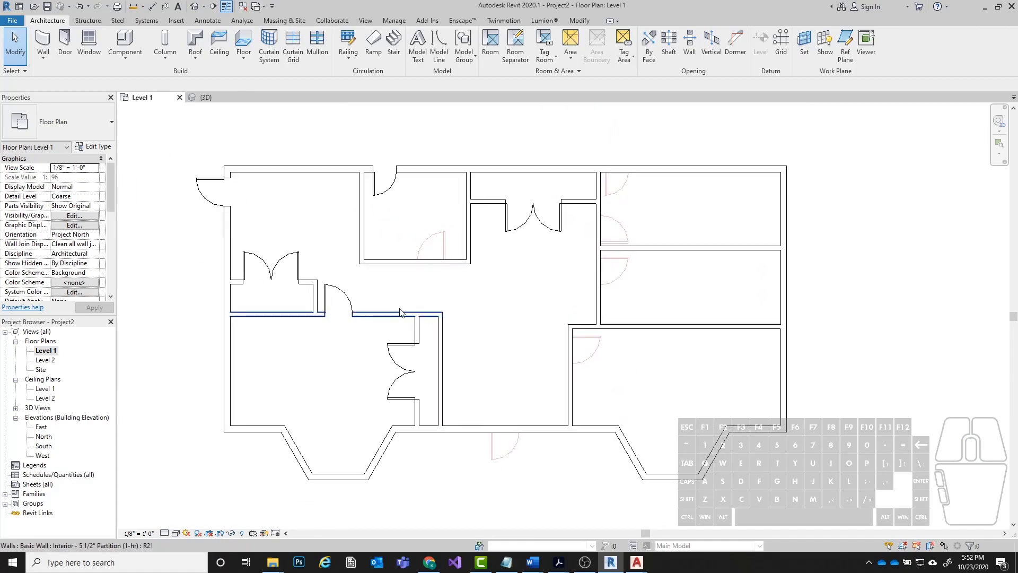
{"action": "scroll", "coordinate": [398, 312], "scroll_direction": "down", "scroll_amount": 1}
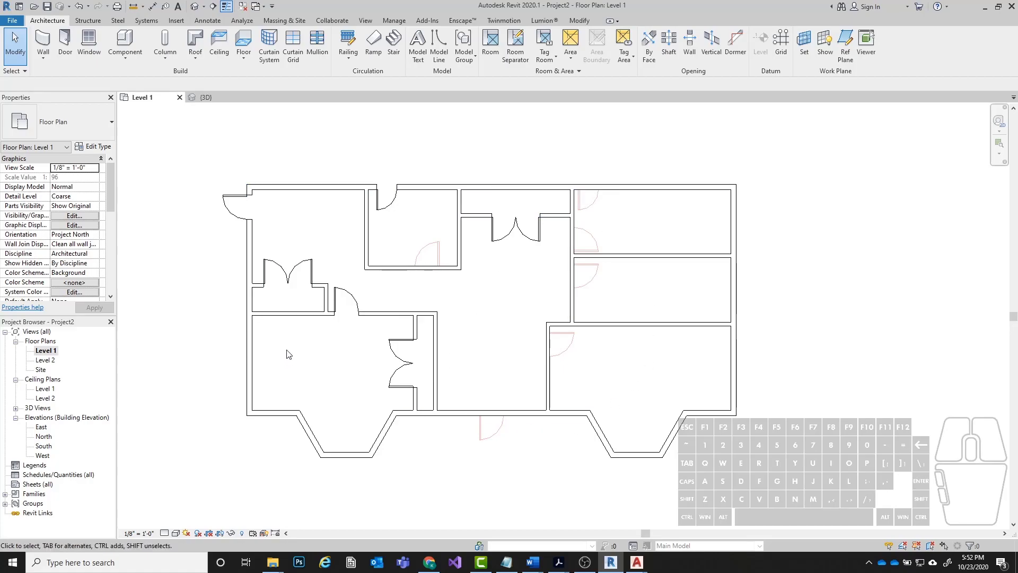
{"action": "middle_click_drag", "start_coordinate": [583, 269], "coordinate": [636, 282]}
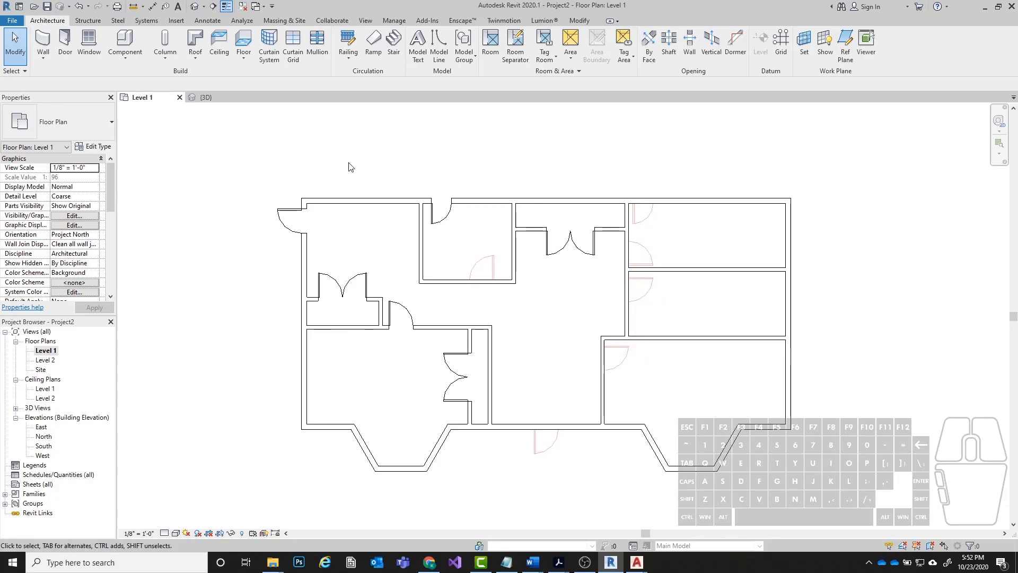
Select the left exterior wall and inspect it up close for the CAD window lines hidden beneath it.
{"action": "left_click", "coordinate": [305, 379]}
{"action": "scroll", "coordinate": [302, 379], "scroll_direction": "up", "scroll_amount": 5}
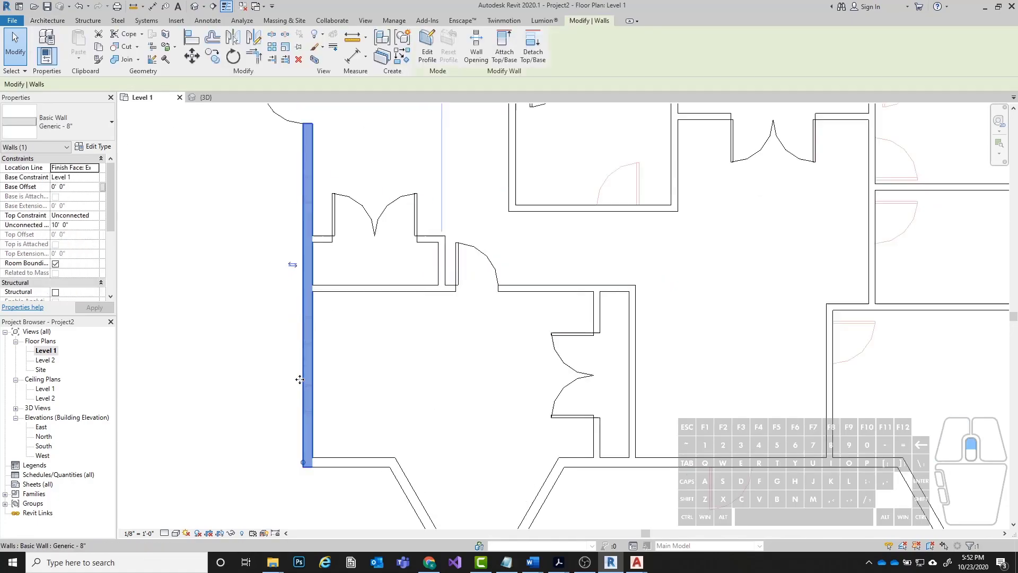
{"action": "scroll", "coordinate": [289, 463], "scroll_direction": "up", "scroll_amount": 3}
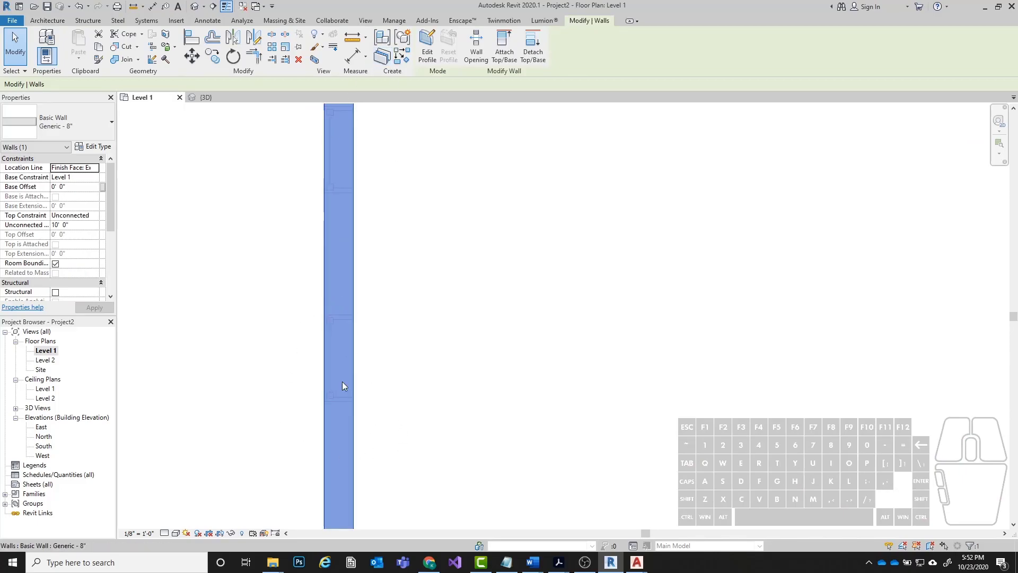
{"action": "scroll", "coordinate": [303, 207], "scroll_direction": "down", "scroll_amount": 3}
{"action": "left_click", "coordinate": [305, 220]}
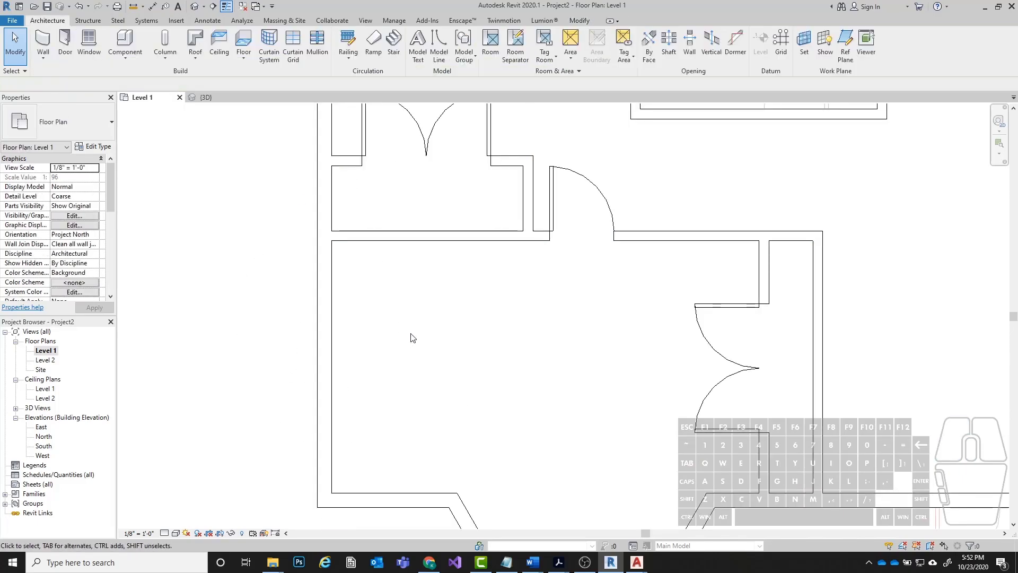
{"action": "scroll", "coordinate": [303, 143], "scroll_direction": "down", "scroll_amount": 2}
{"action": "scroll", "coordinate": [701, 322], "scroll_direction": "up", "scroll_amount": 1}
{"action": "middle_click_drag", "start_coordinate": [678, 326], "coordinate": [561, 358]}
{"action": "scroll", "coordinate": [322, 306], "scroll_direction": "down", "scroll_amount": 1}
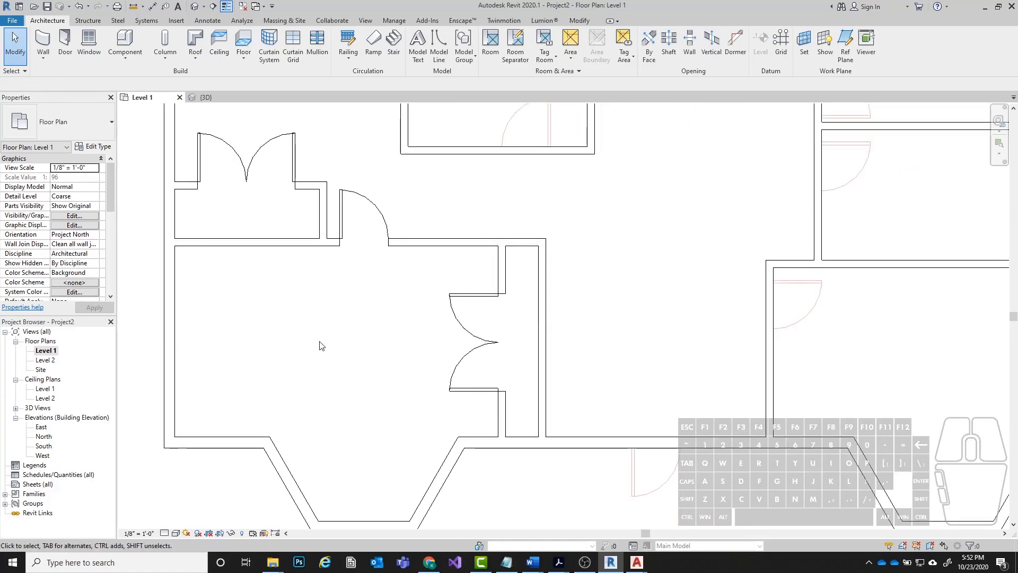
Override the Walls category graphics in the Level 1 plan with a surface transparency of 75 and apply it.
{"action": "scroll", "coordinate": [321, 299], "scroll_direction": "down", "scroll_amount": 1}
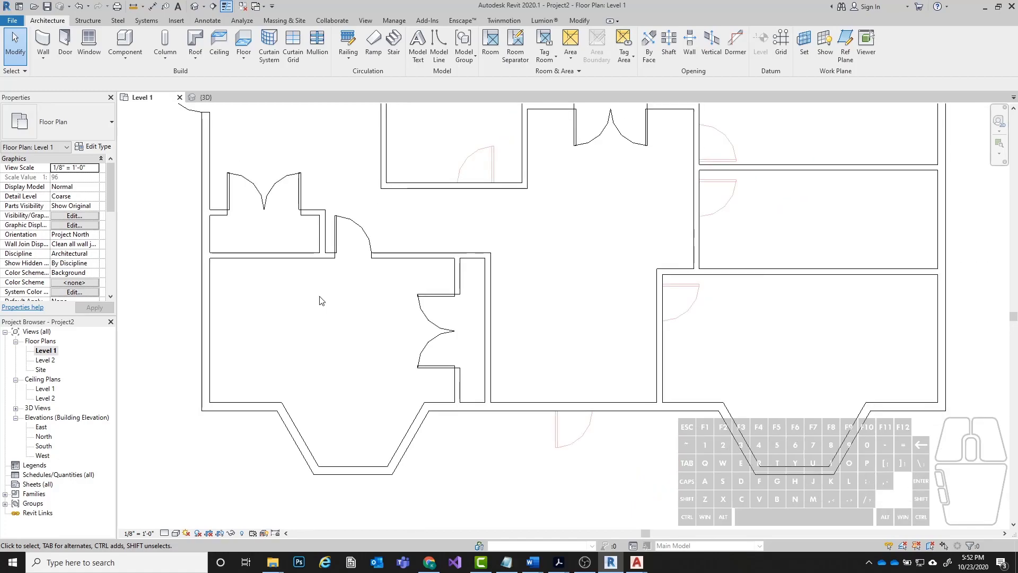
{"action": "left_click", "coordinate": [210, 319]}
{"action": "right_click", "coordinate": [207, 294]}
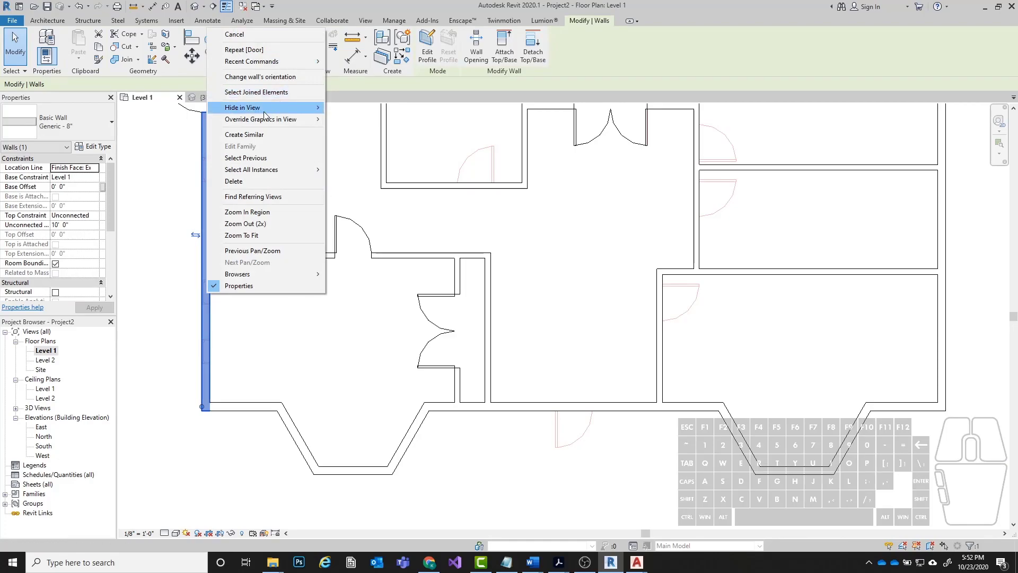
{"action": "mouse_move", "coordinate": [279, 116]}
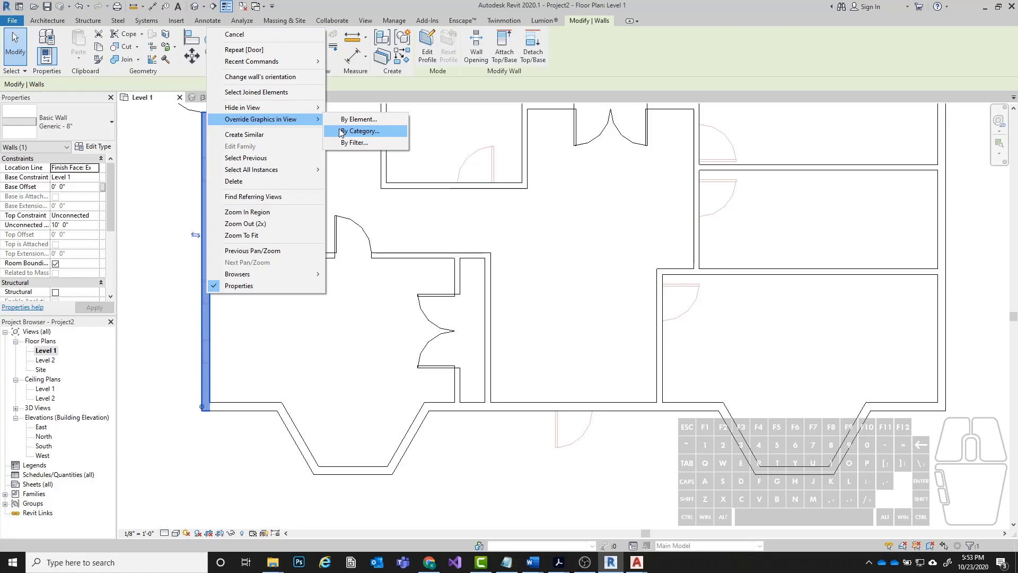
{"action": "left_click", "coordinate": [370, 135]}
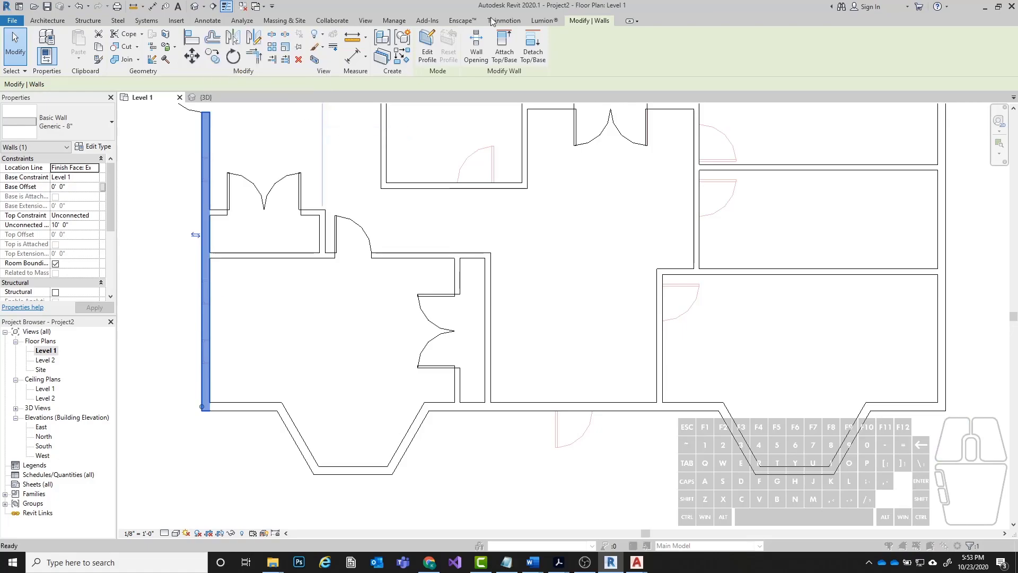
{"action": "left_click_drag", "start_coordinate": [550, 207], "coordinate": [597, 88]}
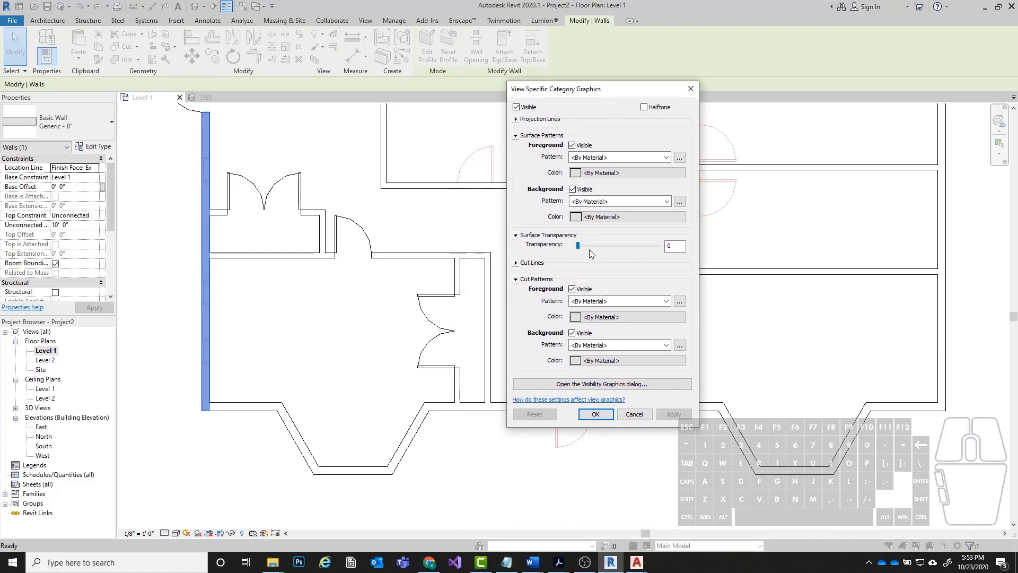
{"action": "left_click_drag", "start_coordinate": [581, 246], "coordinate": [621, 245]}
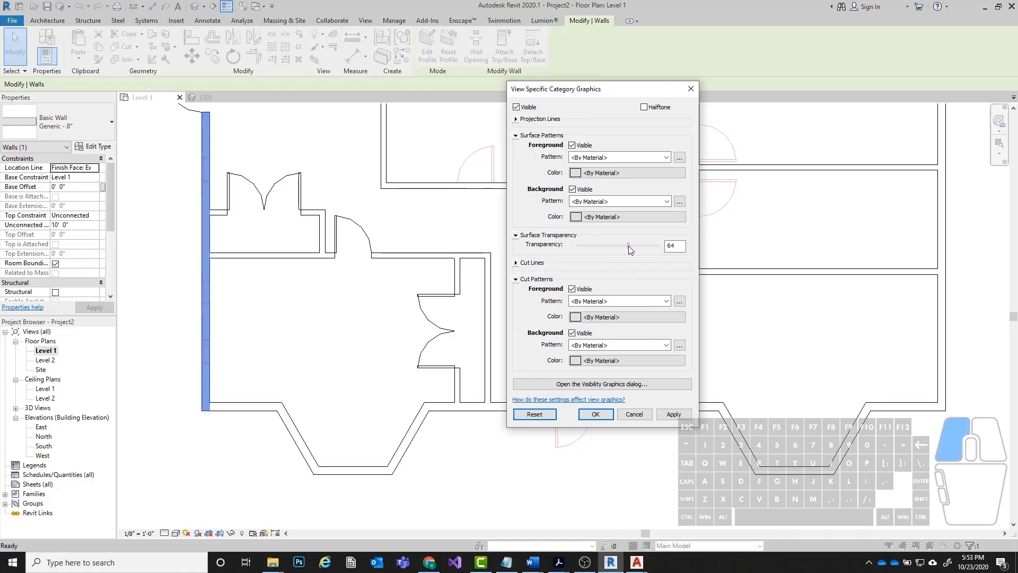
{"action": "left_click_drag", "start_coordinate": [625, 246], "coordinate": [637, 248]}
{"action": "left_click", "coordinate": [673, 414]}
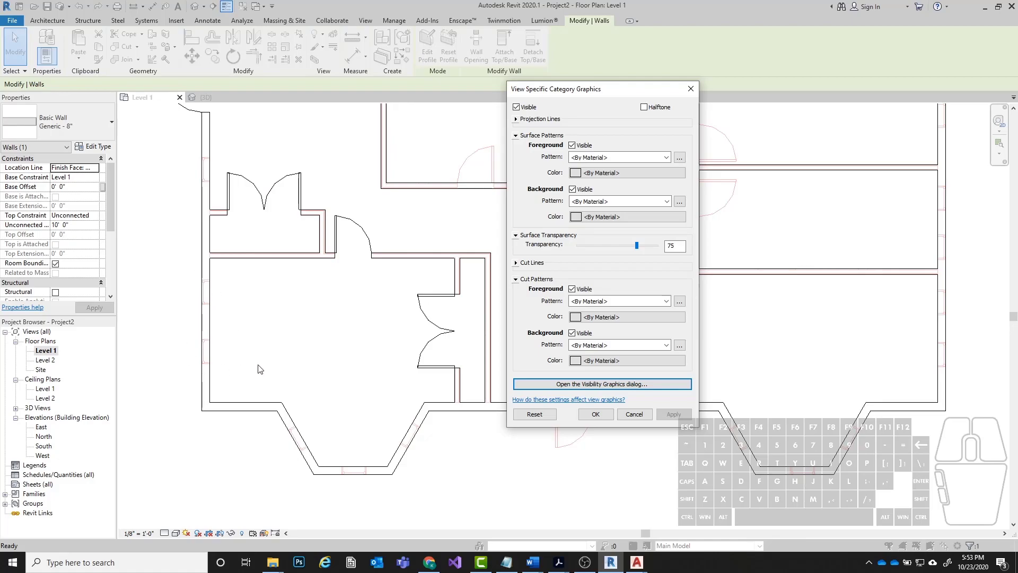
Accept the Walls graphics override and inspect the CAD window lines showing through the left exterior wall.
{"action": "left_click", "coordinate": [595, 414]}
{"action": "middle_click_drag", "start_coordinate": [277, 340], "coordinate": [361, 365]}
{"action": "left_click", "coordinate": [361, 365]}
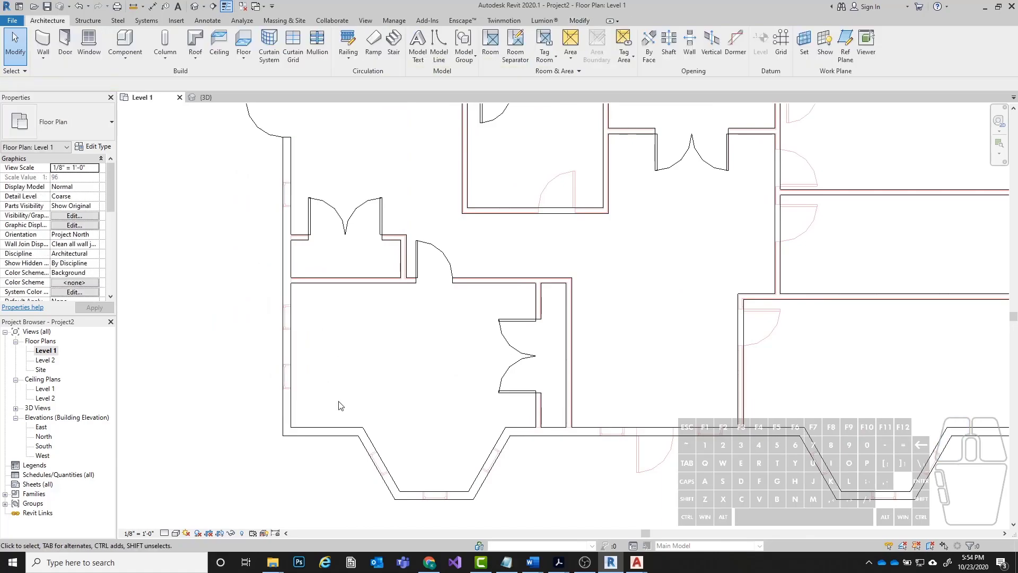
{"action": "scroll", "coordinate": [273, 405], "scroll_direction": "up", "scroll_amount": 3}
{"action": "scroll", "coordinate": [273, 405], "scroll_direction": "up", "scroll_amount": 2}
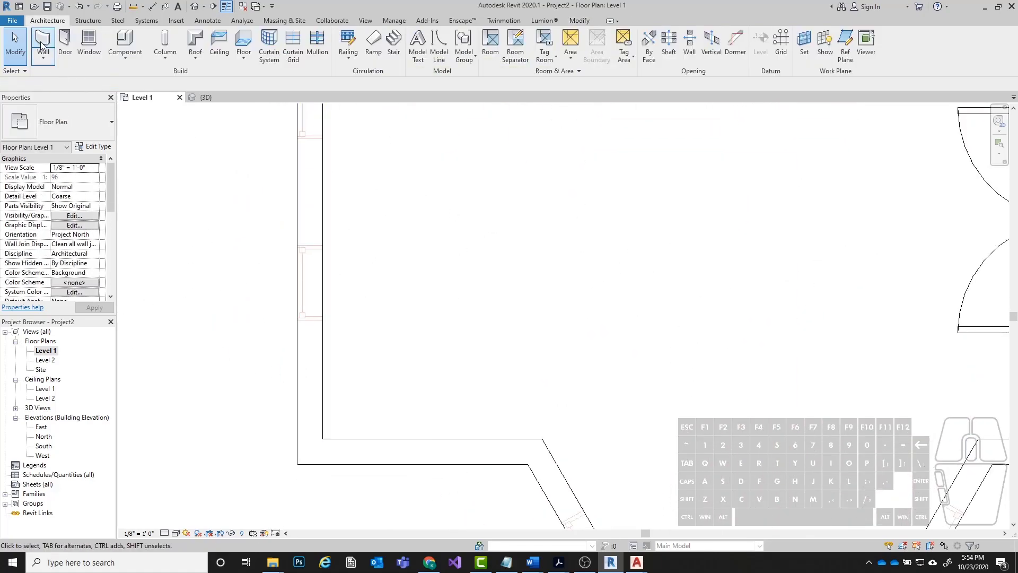
{"action": "left_click", "coordinate": [90, 43]}
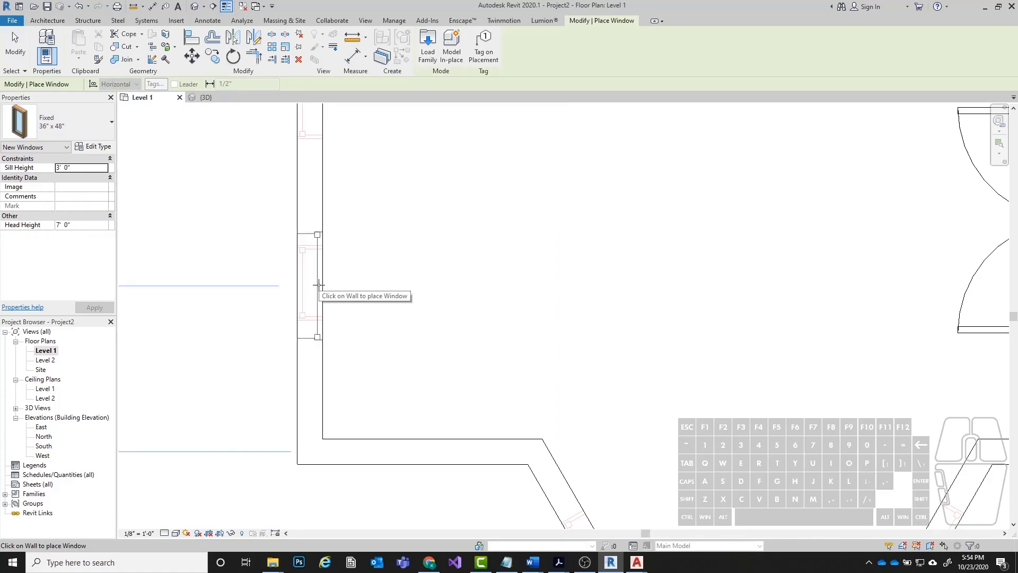
{"action": "scroll", "coordinate": [307, 286], "scroll_direction": "up", "scroll_amount": 2}
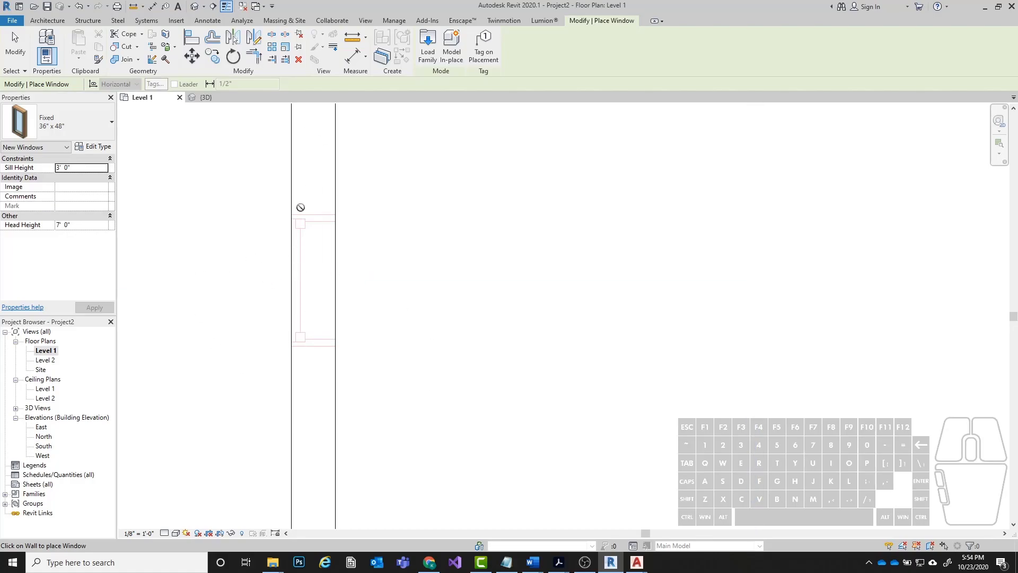
{"action": "key", "text": "Escape"}
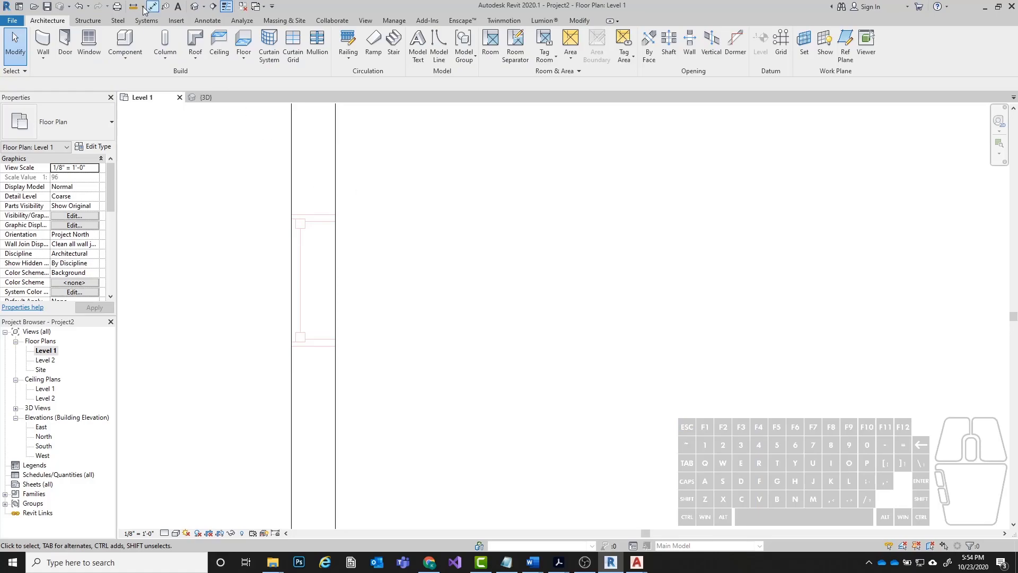
Measure the width of the CAD underlay's window in the lower-left room's exterior wall.
{"action": "left_click", "coordinate": [133, 6]}
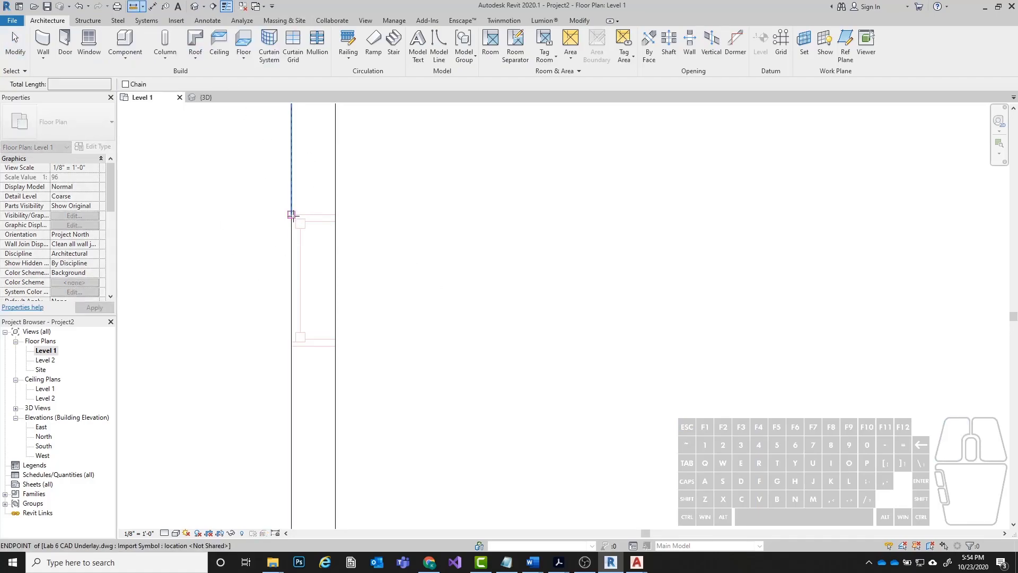
{"action": "left_click", "coordinate": [335, 214]}
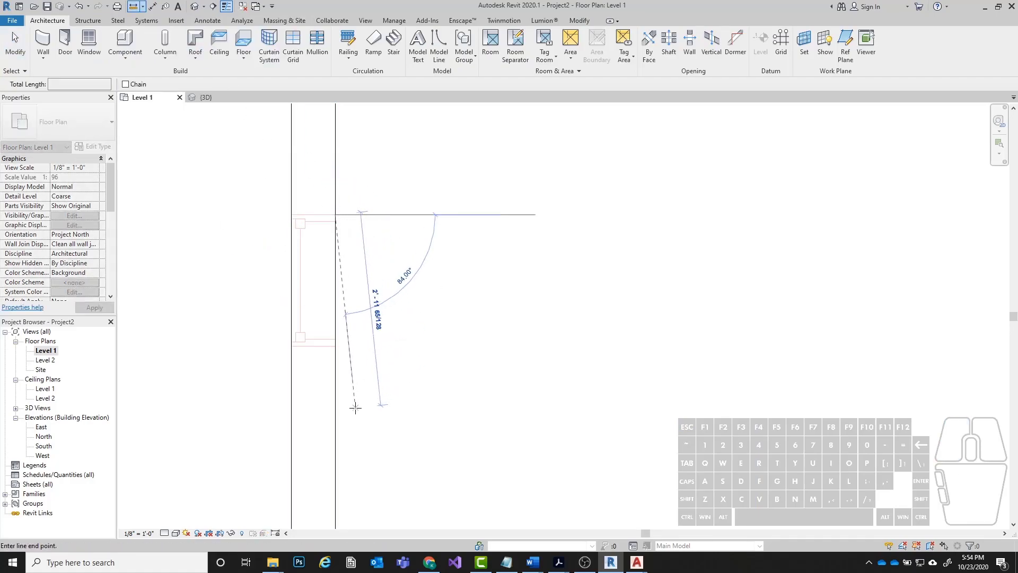
{"action": "left_click", "coordinate": [335, 346]}
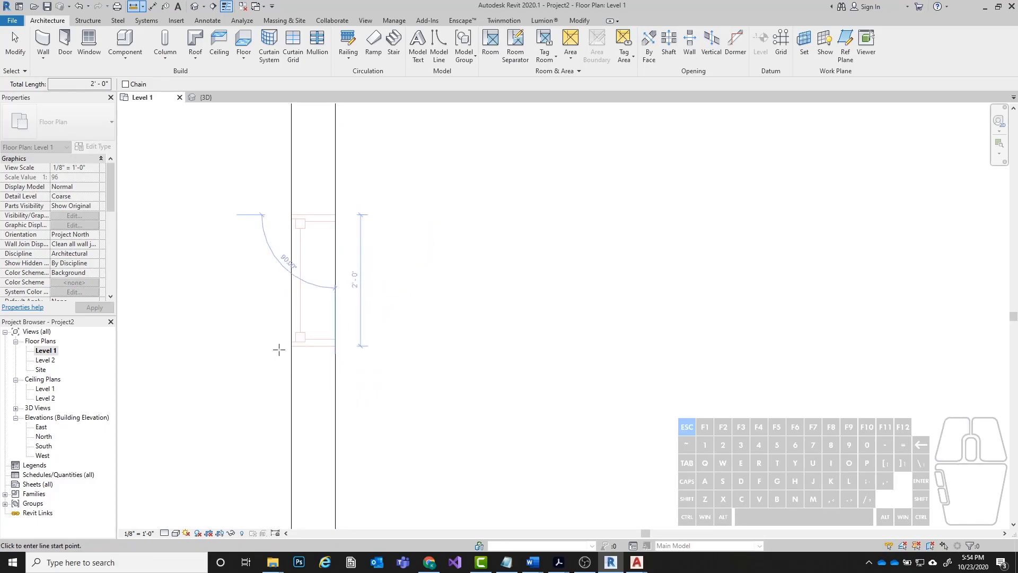
Place two Fixed 24" x 48" windows near the CAD window locations in the lower-left room's left exterior wall.
{"action": "scroll", "coordinate": [390, 350], "scroll_direction": "down", "scroll_amount": 2}
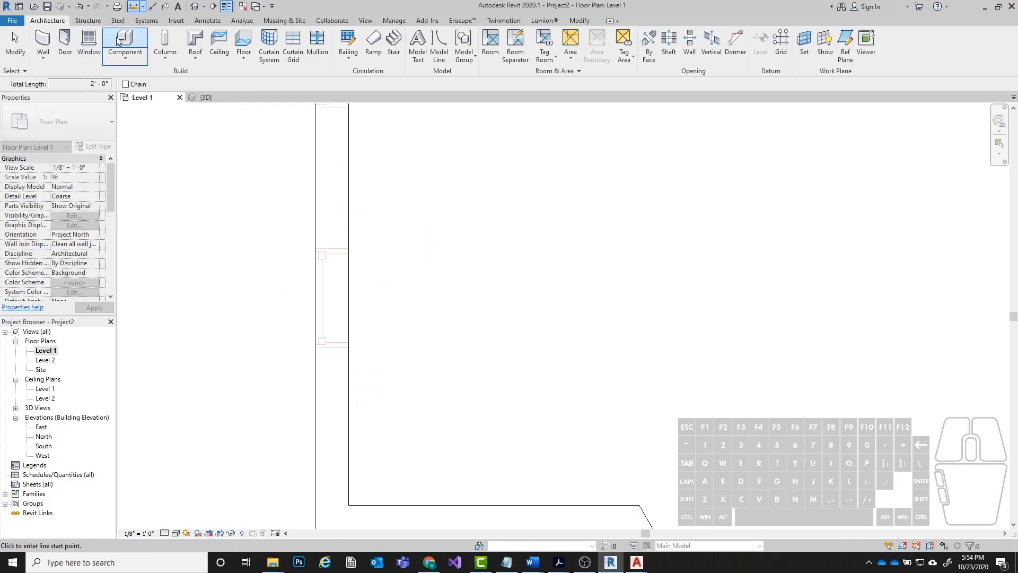
{"action": "left_click", "coordinate": [88, 40]}
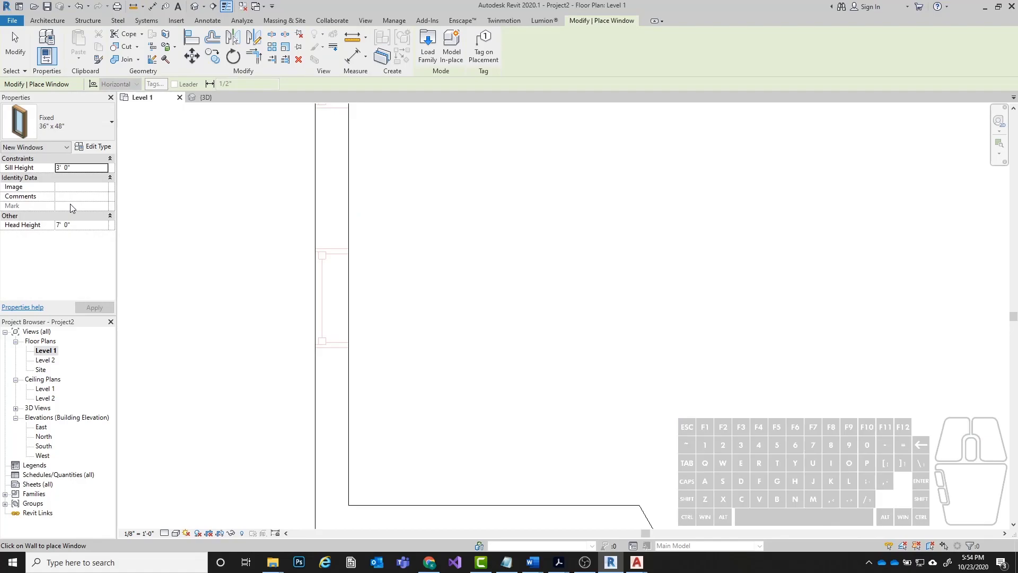
{"action": "left_click", "coordinate": [44, 126]}
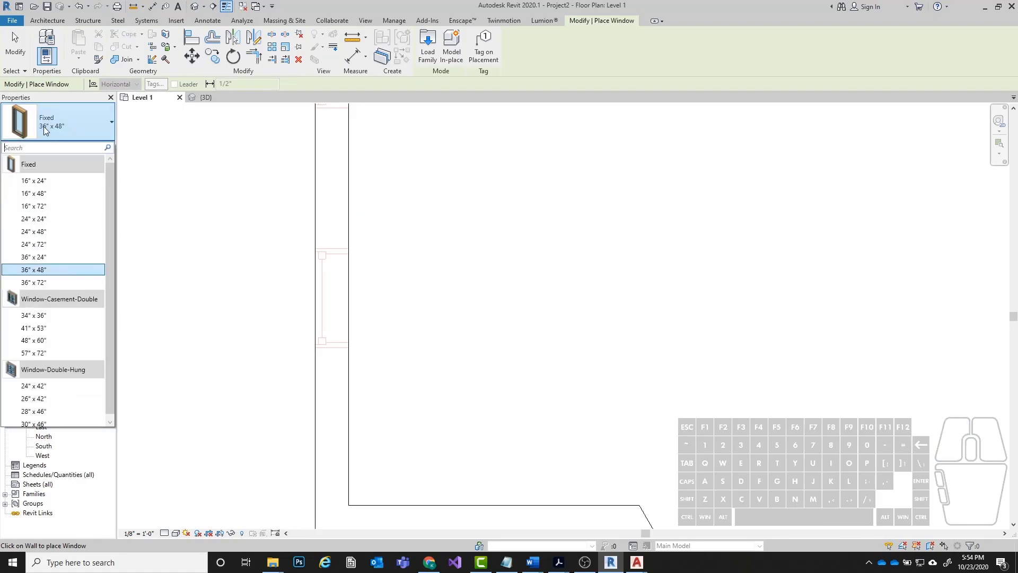
{"action": "left_click", "coordinate": [55, 231]}
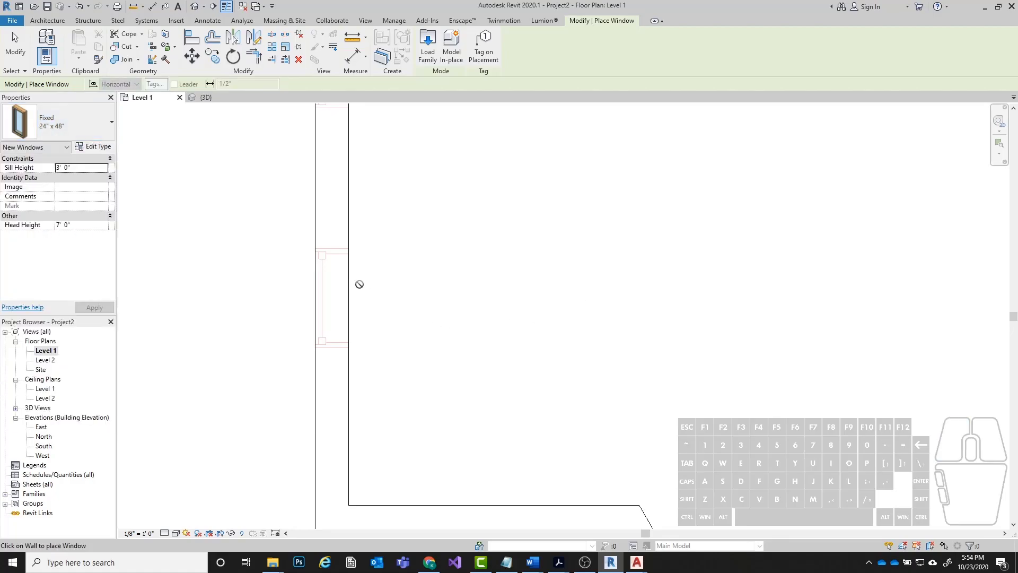
{"action": "left_click", "coordinate": [317, 312]}
{"action": "scroll", "coordinate": [439, 442], "scroll_direction": "down", "scroll_amount": 3}
{"action": "middle_click_drag", "start_coordinate": [694, 346], "coordinate": [597, 411]}
{"action": "scroll", "coordinate": [275, 357], "scroll_direction": "up", "scroll_amount": 3}
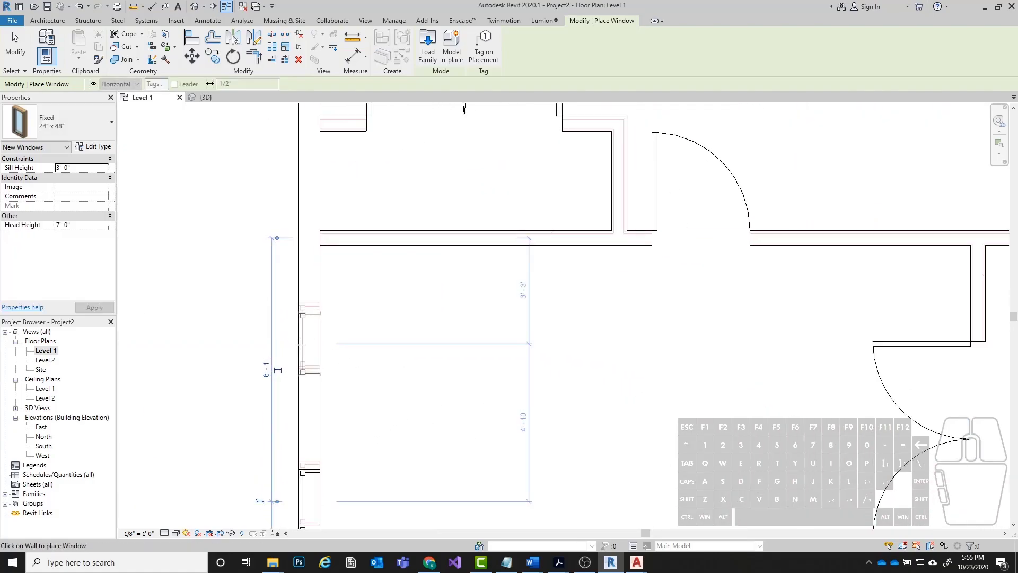
{"action": "left_click", "coordinate": [299, 345]}
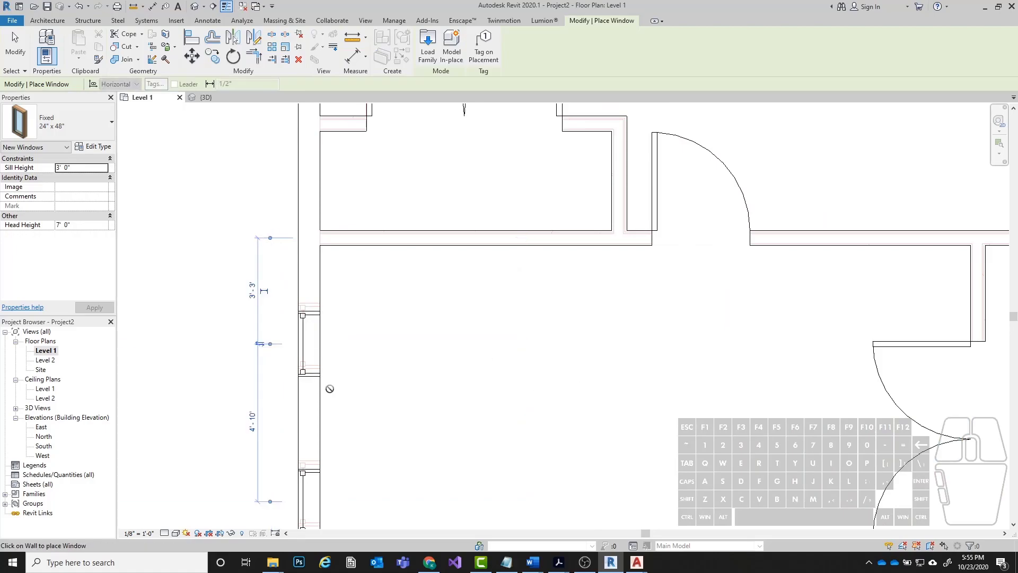
Place three more Fixed 24" x 48" windows in the upper-left room, one in the left wall and two in the top wall.
{"action": "scroll", "coordinate": [403, 339], "scroll_direction": "down", "scroll_amount": 3}
{"action": "scroll", "coordinate": [340, 328], "scroll_direction": "up", "scroll_amount": 3}
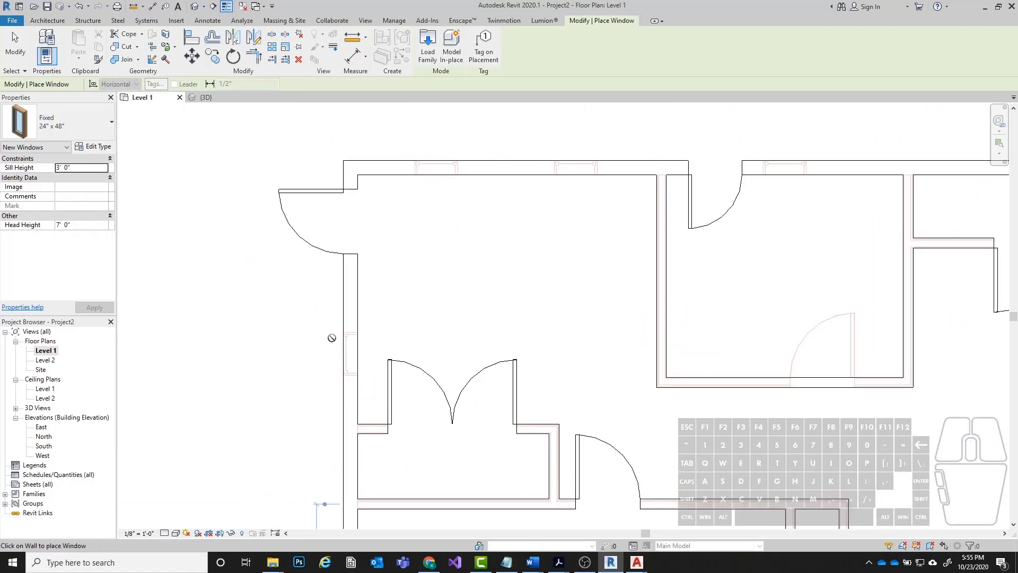
{"action": "left_click", "coordinate": [343, 362]}
{"action": "middle_click_drag", "start_coordinate": [394, 222], "coordinate": [320, 356]}
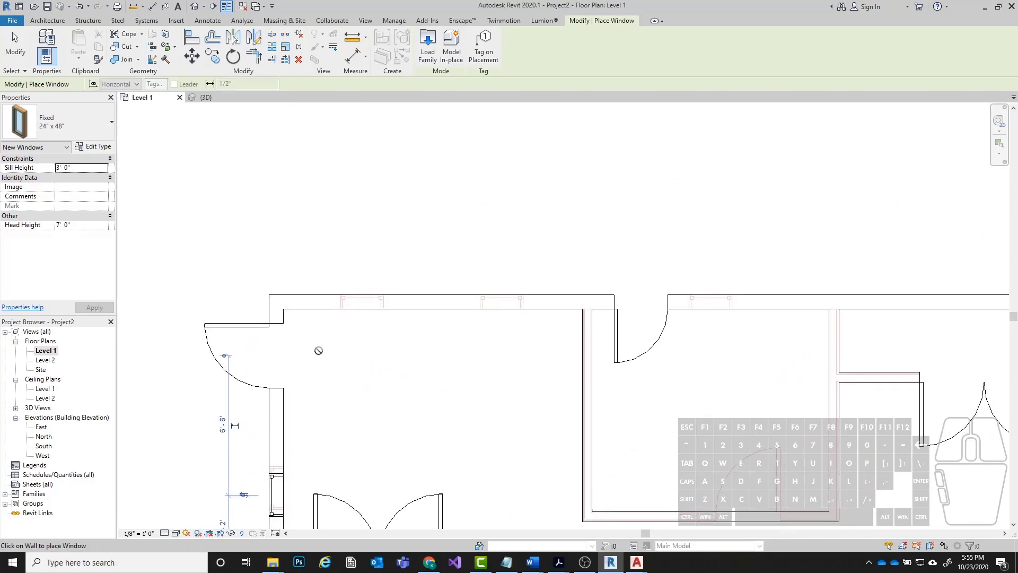
{"action": "left_click", "coordinate": [348, 296]}
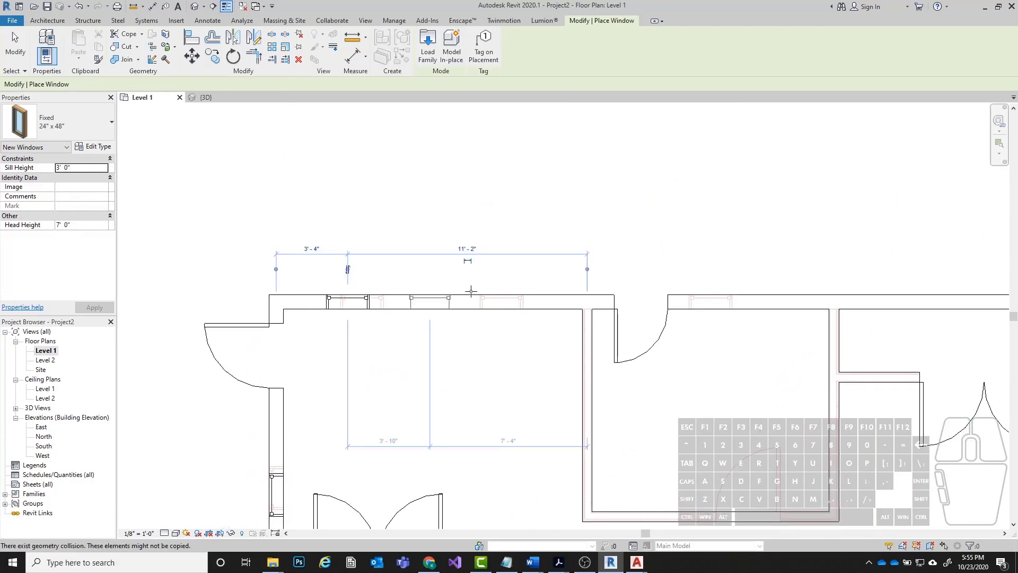
{"action": "left_click", "coordinate": [488, 296]}
Place two Fixed 24" x 48" windows in the right exterior wall of the lower-right room.
{"action": "scroll", "coordinate": [420, 229], "scroll_direction": "down", "scroll_amount": 4}
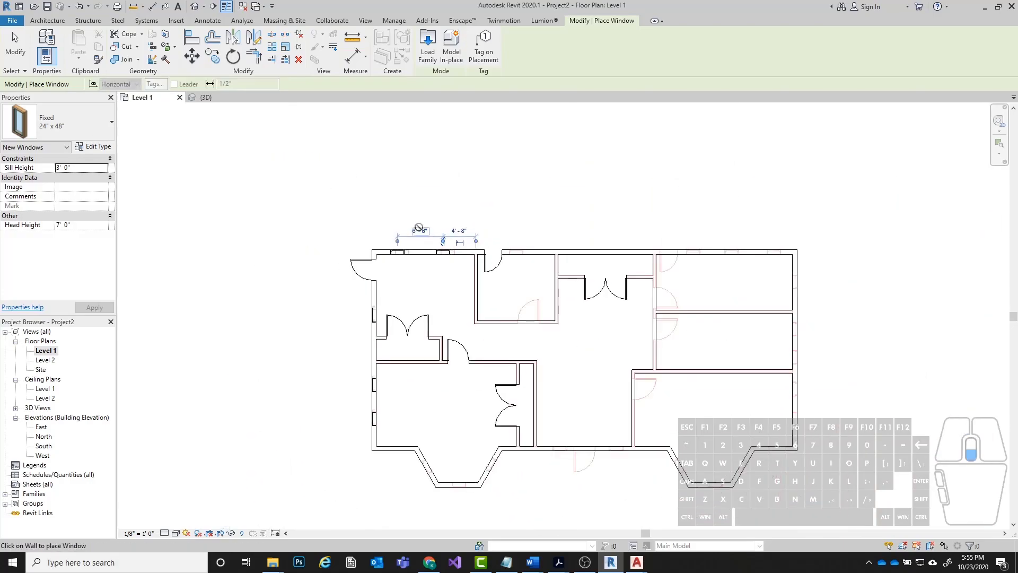
{"action": "middle_click_drag", "start_coordinate": [793, 516], "coordinate": [730, 389]}
{"action": "scroll", "coordinate": [676, 239], "scroll_direction": "up", "scroll_amount": 5}
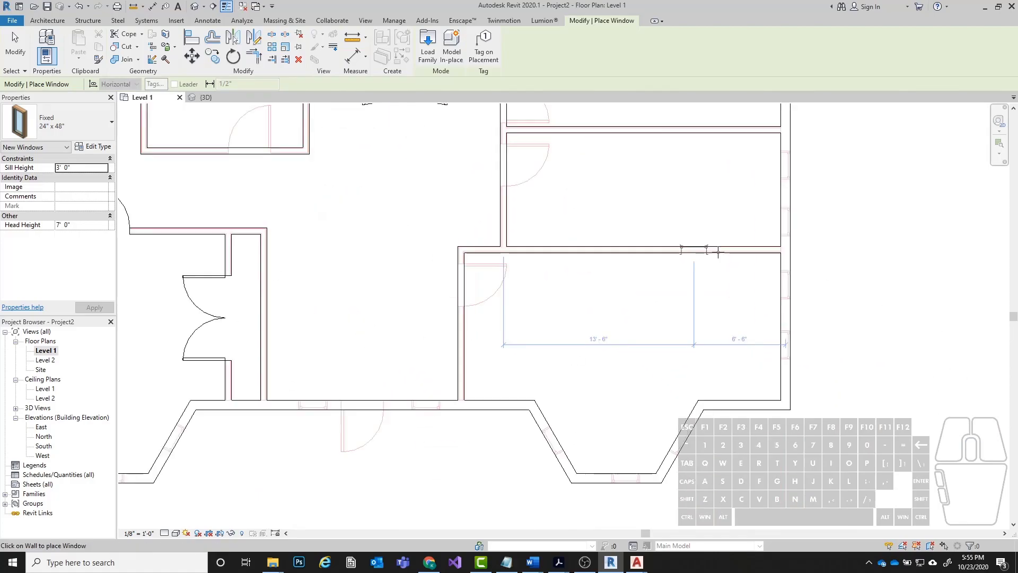
{"action": "left_click", "coordinate": [802, 297]}
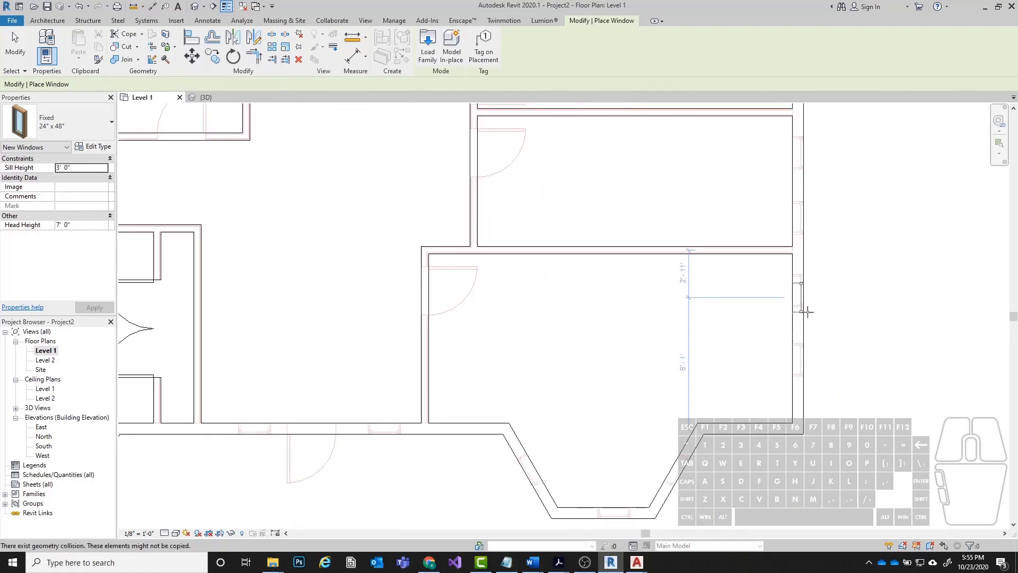
{"action": "left_click", "coordinate": [802, 367]}
Place a Fixed 24" x 48" window in each of the three walls of the lower-right bay.
{"action": "middle_click_drag", "start_coordinate": [537, 364], "coordinate": [764, 192]}
{"action": "middle_click_drag", "start_coordinate": [549, 237], "coordinate": [204, 237]}
{"action": "scroll", "coordinate": [311, 343], "scroll_direction": "up", "scroll_amount": 3}
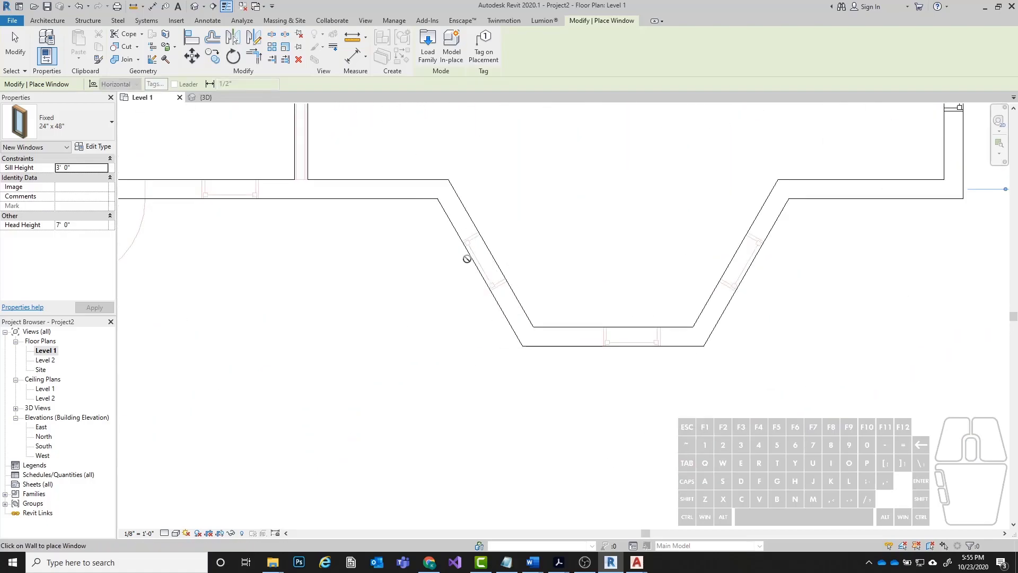
{"action": "left_click", "coordinate": [473, 262]}
{"action": "left_click", "coordinate": [615, 345]}
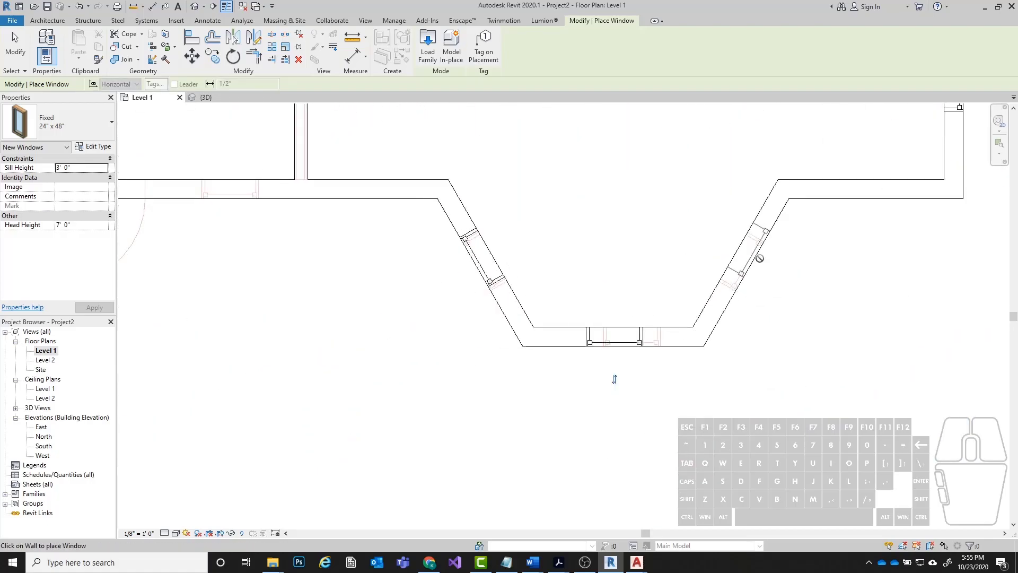
{"action": "left_click", "coordinate": [757, 257]}
Place a Fixed 24" x 48" window in each of the lower-left bay's three walls and finish placing windows.
{"action": "scroll", "coordinate": [797, 291], "scroll_direction": "down", "scroll_amount": 2}
{"action": "middle_click_drag", "start_coordinate": [308, 284], "coordinate": [651, 274]}
{"action": "scroll", "coordinate": [576, 271], "scroll_direction": "up", "scroll_amount": 1}
{"action": "left_click", "coordinate": [517, 267]}
{"action": "left_click", "coordinate": [595, 313]}
{"action": "left_click", "coordinate": [693, 264]}
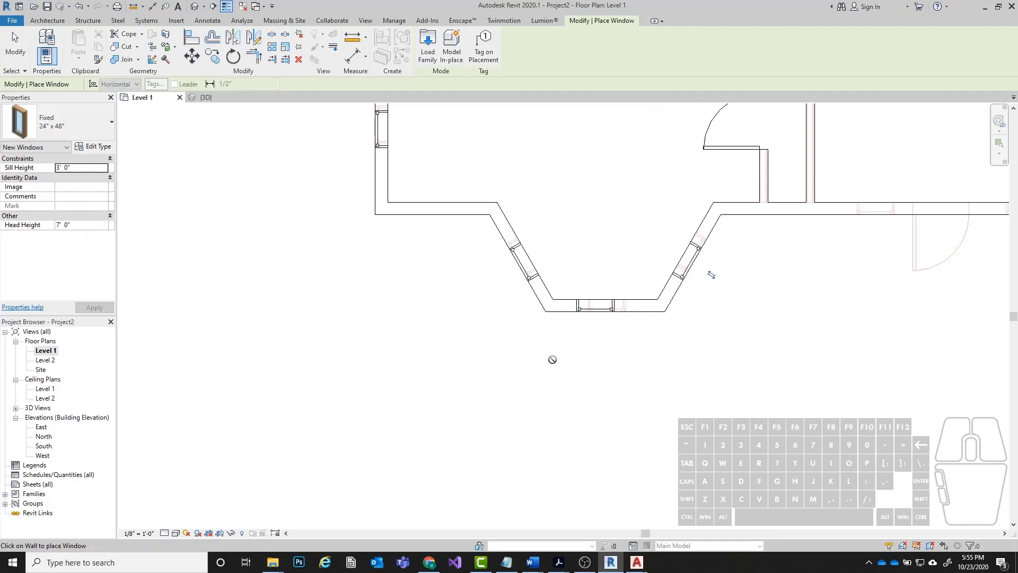
{"action": "key", "text": "Escape"}
Align the edge of the lower window in the lower-left room's left wall with its CAD underlay line.
{"action": "scroll", "coordinate": [402, 329], "scroll_direction": "down", "scroll_amount": 2}
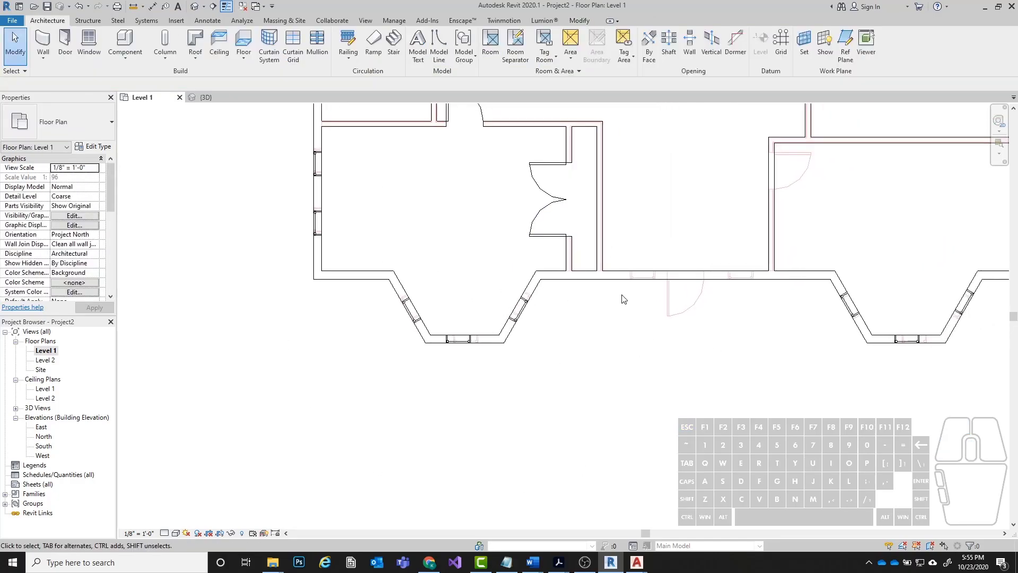
{"action": "scroll", "coordinate": [409, 273], "scroll_direction": "up", "scroll_amount": 2}
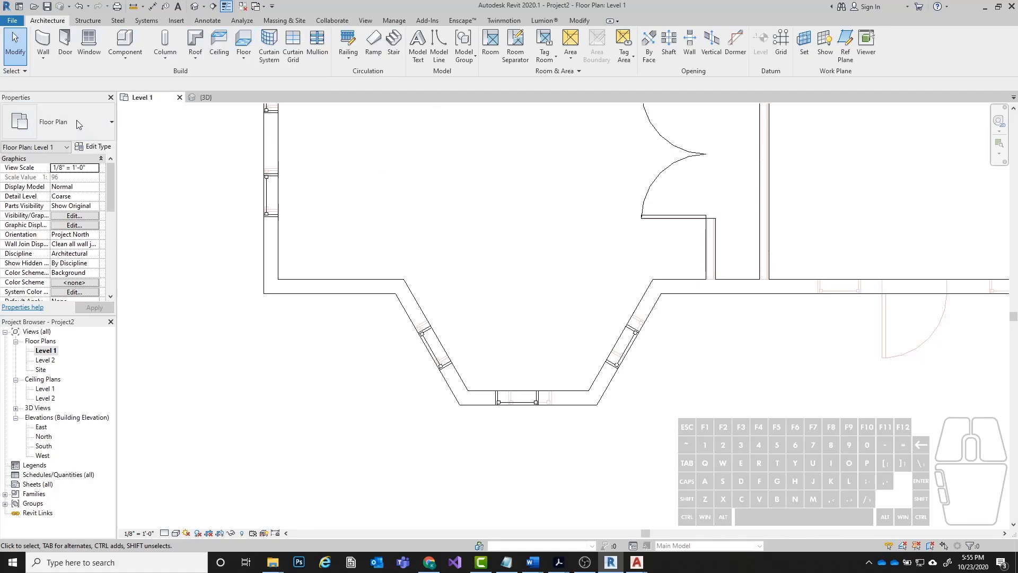
{"action": "middle_click_drag", "start_coordinate": [316, 161], "coordinate": [350, 285]}
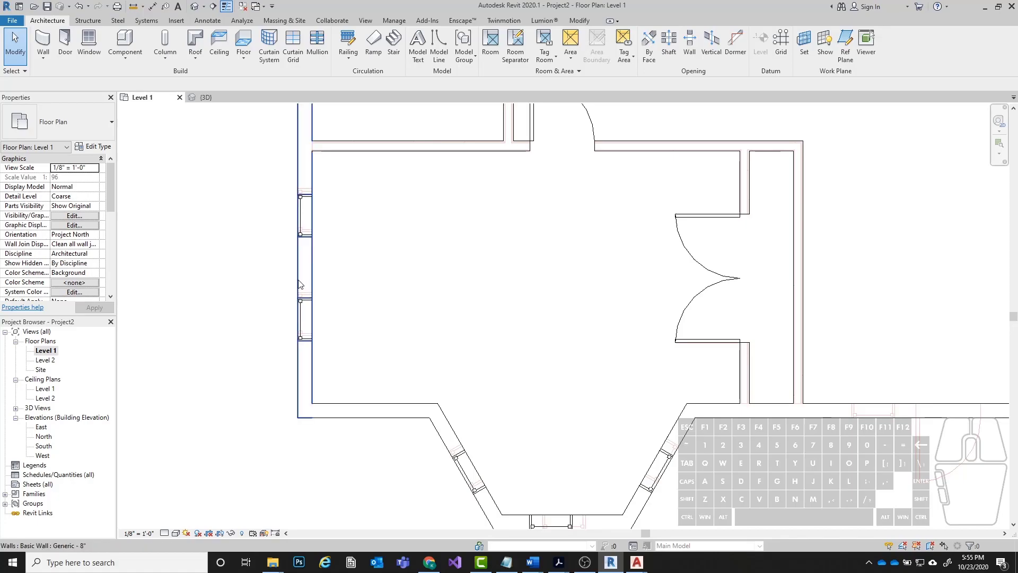
{"action": "key", "text": "a"}
{"action": "key", "text": "l"}
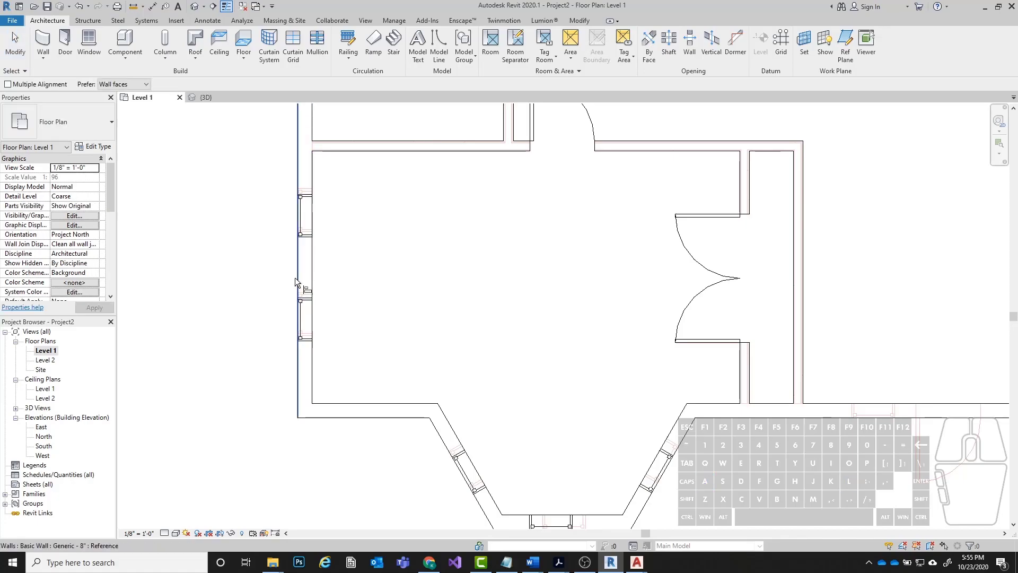
{"action": "scroll", "coordinate": [265, 290], "scroll_direction": "up", "scroll_amount": 5}
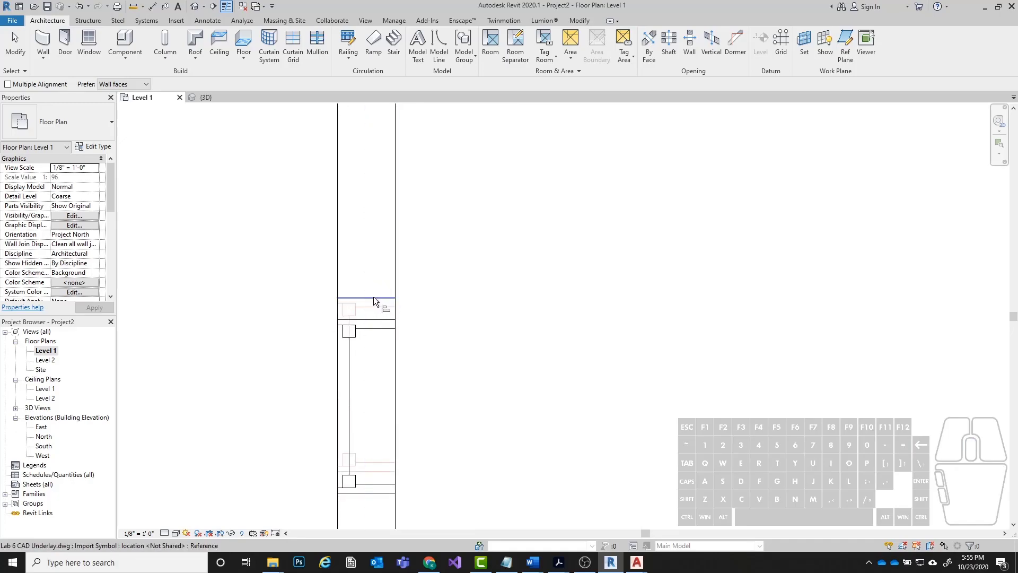
{"action": "left_click", "coordinate": [383, 303]}
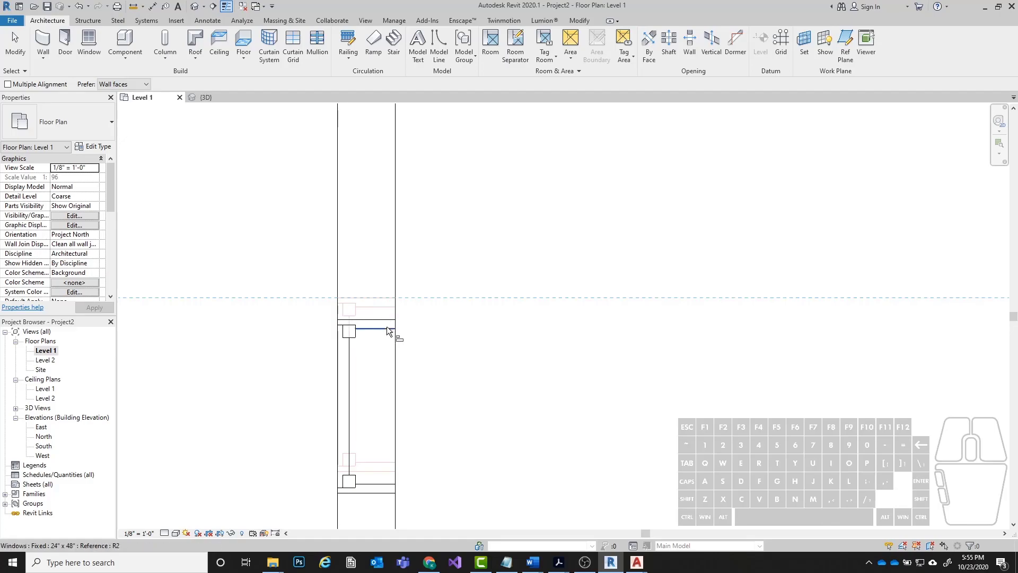
{"action": "left_click", "coordinate": [384, 322]}
Align the edge of the upper window in the lower-left room's left wall with its CAD underlay line.
{"action": "scroll", "coordinate": [342, 345], "scroll_direction": "down", "scroll_amount": 4}
{"action": "scroll", "coordinate": [356, 272], "scroll_direction": "up", "scroll_amount": 2}
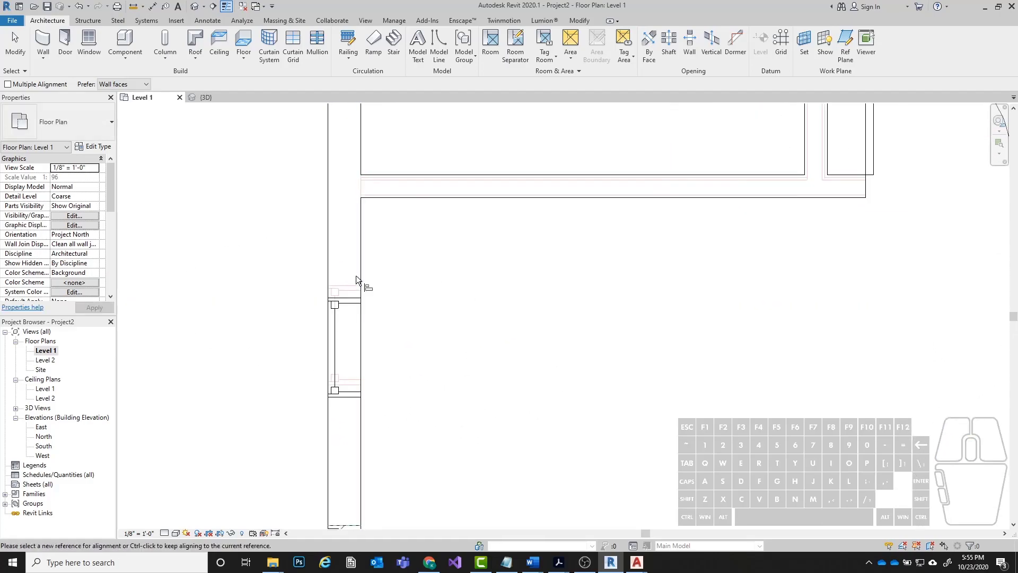
{"action": "scroll", "coordinate": [359, 283], "scroll_direction": "up", "scroll_amount": 3}
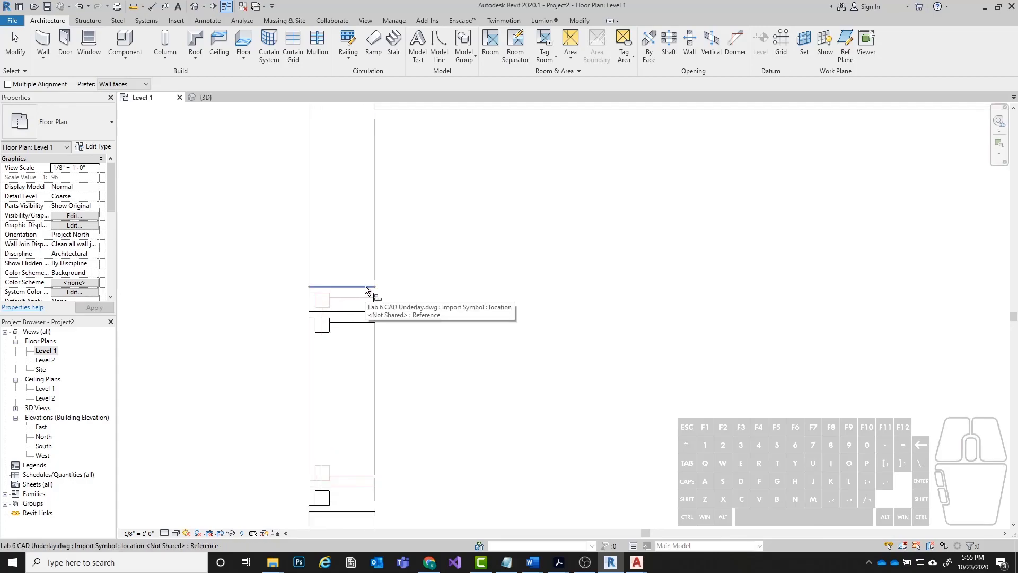
{"action": "left_click", "coordinate": [365, 285]}
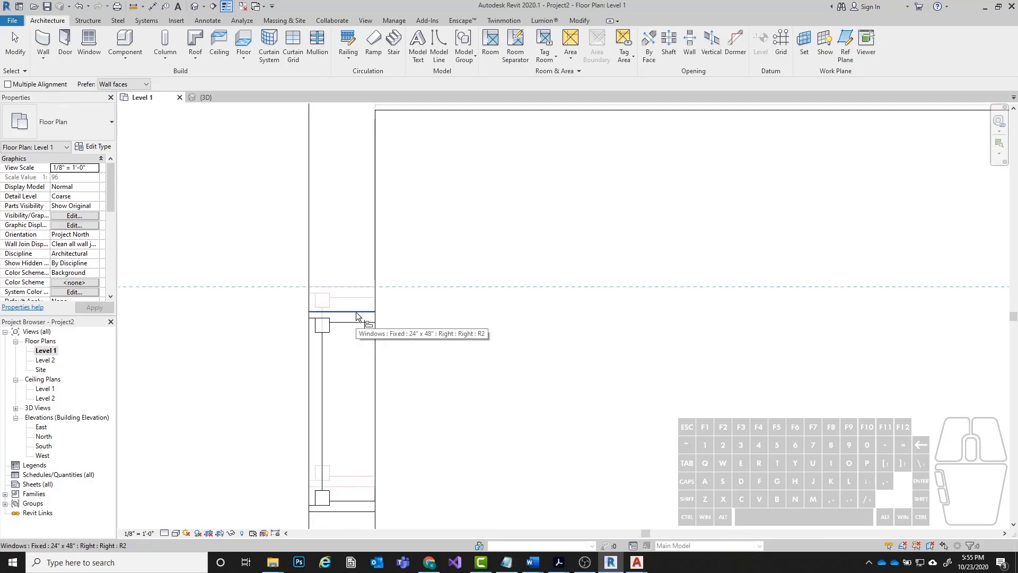
{"action": "left_click", "coordinate": [355, 312]}
Align the left exterior wall's window beside the closet double doors with its CAD underlay line.
{"action": "scroll", "coordinate": [383, 376], "scroll_direction": "down", "scroll_amount": 4}
{"action": "scroll", "coordinate": [382, 376], "scroll_direction": "down", "scroll_amount": 4}
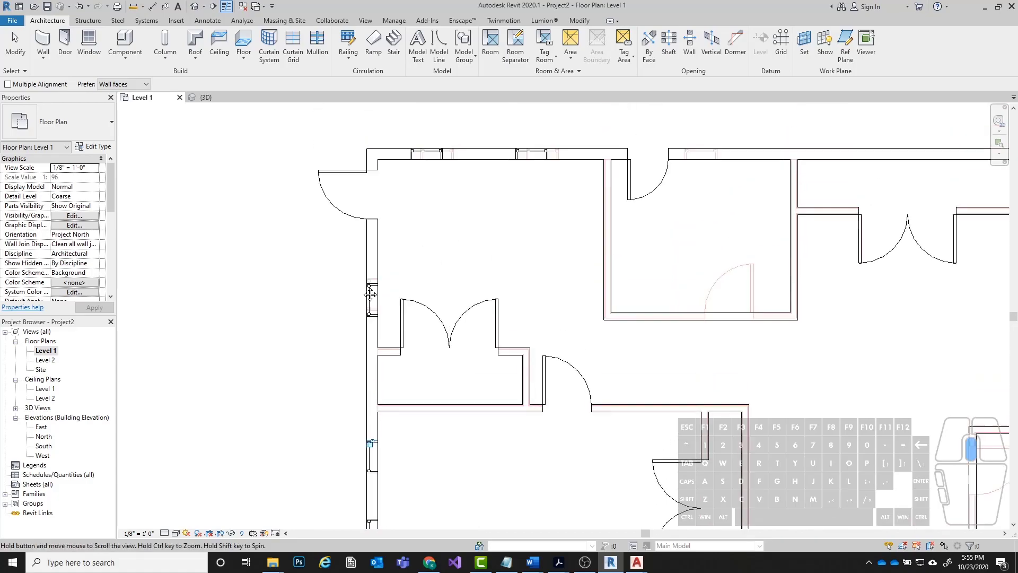
{"action": "scroll", "coordinate": [389, 326], "scroll_direction": "up", "scroll_amount": 4}
{"action": "left_click", "coordinate": [393, 327]}
{"action": "left_click", "coordinate": [394, 338]}
Align the two windows in the upper-left room's top wall with their CAD underlay lines.
{"action": "middle_click_drag", "start_coordinate": [490, 340], "coordinate": [392, 522]}
{"action": "scroll", "coordinate": [430, 316], "scroll_direction": "up", "scroll_amount": 3}
{"action": "left_click", "coordinate": [464, 262]}
{"action": "left_click", "coordinate": [425, 260]}
{"action": "middle_click_drag", "start_coordinate": [702, 284], "coordinate": [238, 286]}
{"action": "left_click", "coordinate": [368, 263]}
{"action": "left_click", "coordinate": [332, 263]}
Align the two windows in the lower-right room's right exterior wall with their CAD underlay lines.
{"action": "scroll", "coordinate": [309, 233], "scroll_direction": "down", "scroll_amount": 5}
{"action": "scroll", "coordinate": [427, 340], "scroll_direction": "up", "scroll_amount": 6}
{"action": "scroll", "coordinate": [391, 158], "scroll_direction": "up", "scroll_amount": 2}
{"action": "middle_click_drag", "start_coordinate": [394, 197], "coordinate": [393, 359]}
{"action": "left_click", "coordinate": [428, 248]}
{"action": "left_click", "coordinate": [421, 277]}
{"action": "scroll", "coordinate": [488, 201], "scroll_direction": "down", "scroll_amount": 4}
{"action": "middle_click_drag", "start_coordinate": [462, 346], "coordinate": [484, 267]}
{"action": "scroll", "coordinate": [485, 266], "scroll_direction": "up", "scroll_amount": 4}
{"action": "left_click", "coordinate": [494, 264]}
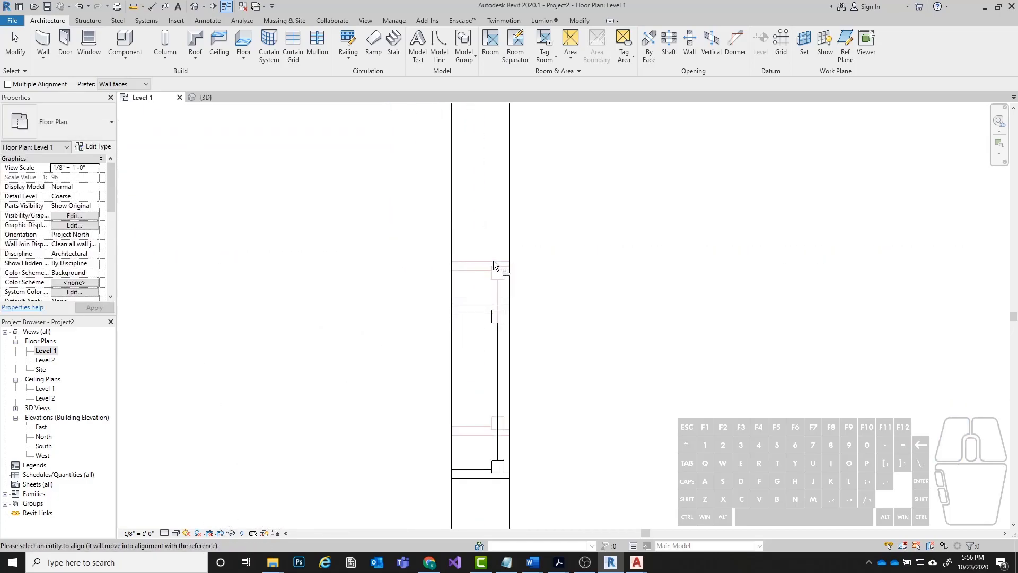
{"action": "left_click", "coordinate": [493, 307]}
Align the three windows of the lower-right bay with their CAD underlay lines.
{"action": "scroll", "coordinate": [593, 217], "scroll_direction": "down", "scroll_amount": 6}
{"action": "middle_click_drag", "start_coordinate": [291, 325], "coordinate": [396, 205]}
{"action": "scroll", "coordinate": [606, 185], "scroll_direction": "up", "scroll_amount": 9}
{"action": "left_click", "coordinate": [515, 247]}
{"action": "left_click", "coordinate": [549, 216]}
{"action": "middle_click_drag", "start_coordinate": [236, 420], "coordinate": [479, 310]}
{"action": "left_click", "coordinate": [536, 316]}
{"action": "left_click", "coordinate": [476, 321]}
{"action": "scroll", "coordinate": [610, 323], "scroll_direction": "down", "scroll_amount": 7}
{"action": "middle_click_drag", "start_coordinate": [361, 278], "coordinate": [490, 364]}
{"action": "scroll", "coordinate": [502, 354], "scroll_direction": "up", "scroll_amount": 3}
{"action": "left_click", "coordinate": [507, 349]}
{"action": "left_click", "coordinate": [501, 342]}
Align the window in the lower-left bay's right angled wall with its CAD underlay line.
{"action": "scroll", "coordinate": [657, 344], "scroll_direction": "down", "scroll_amount": 3}
{"action": "scroll", "coordinate": [656, 342], "scroll_direction": "down", "scroll_amount": 4}
{"action": "middle_click_drag", "start_coordinate": [270, 340], "coordinate": [498, 289]}
{"action": "scroll", "coordinate": [533, 289], "scroll_direction": "up", "scroll_amount": 1}
{"action": "scroll", "coordinate": [586, 266], "scroll_direction": "up", "scroll_amount": 9}
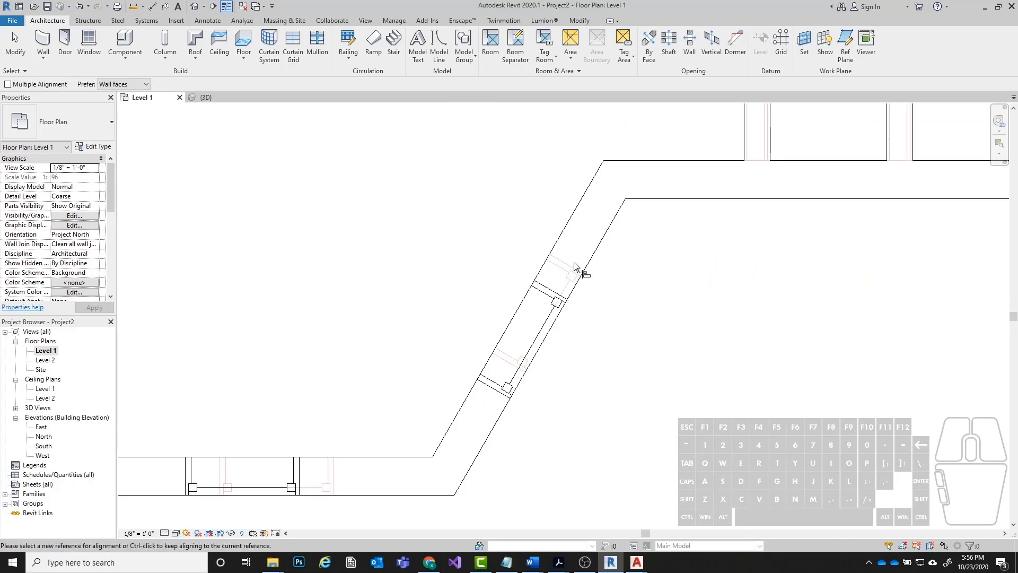
{"action": "left_click", "coordinate": [570, 264]}
{"action": "left_click", "coordinate": [548, 287]}
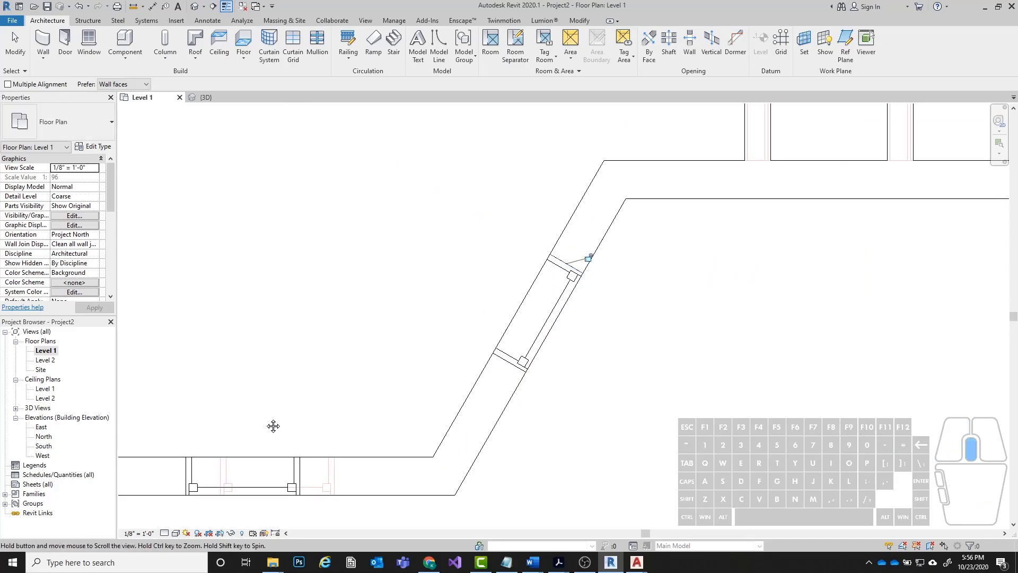
Align the windows in the lower-left bay's front wall and left angled wall with their CAD underlay lines.
{"action": "middle_click_drag", "start_coordinate": [333, 470], "coordinate": [691, 284]}
{"action": "left_click", "coordinate": [691, 282]}
{"action": "left_click", "coordinate": [657, 288]}
{"action": "middle_click_drag", "start_coordinate": [409, 161], "coordinate": [517, 286]}
{"action": "scroll", "coordinate": [462, 212], "scroll_direction": "up", "scroll_amount": 2}
{"action": "left_click", "coordinate": [455, 216]}
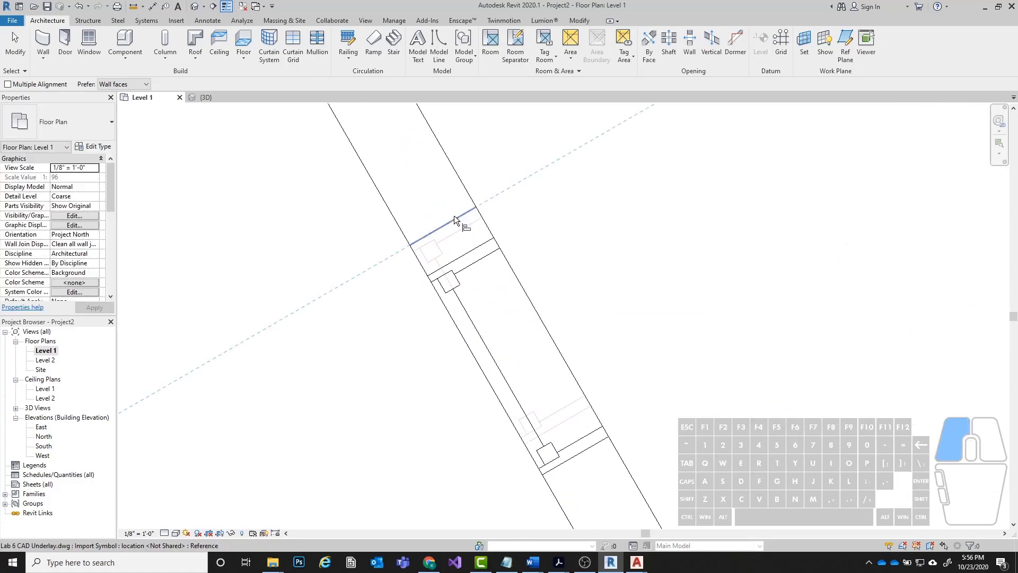
{"action": "left_click", "coordinate": [467, 250]}
{"action": "scroll", "coordinate": [393, 276], "scroll_direction": "down", "scroll_amount": 3}
{"action": "key", "text": "Escape"}
{"action": "key", "text": "Escape"}
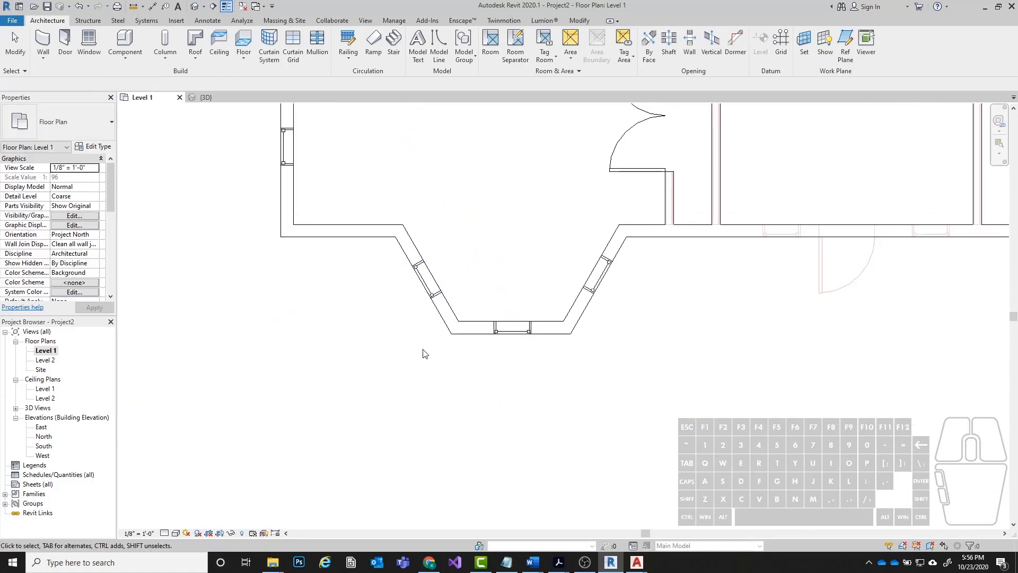
Examine the placed windows and doors in the default 3D view, checking both bays and the exterior walls.
{"action": "scroll", "coordinate": [657, 256], "scroll_direction": "down", "scroll_amount": 3}
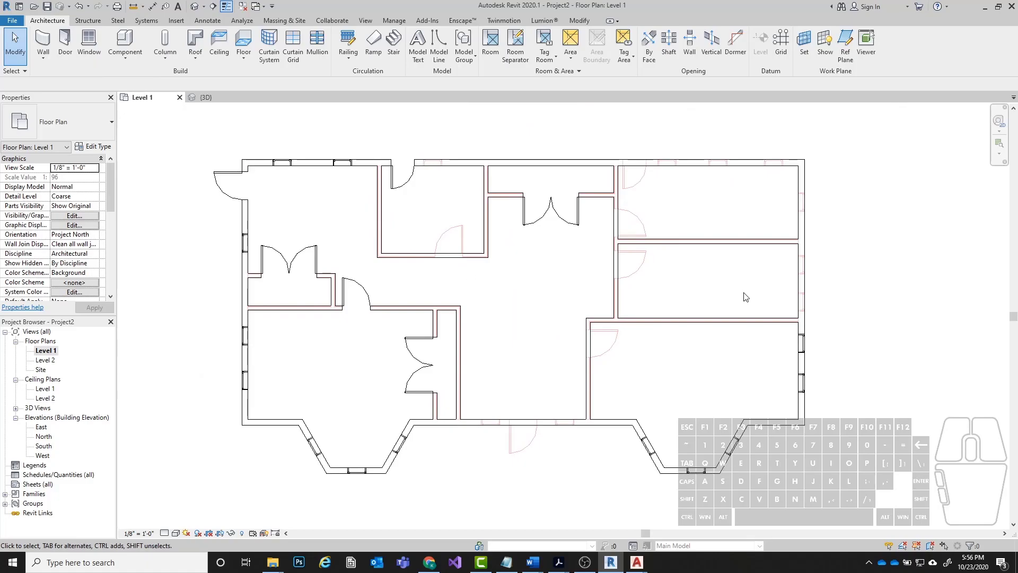
{"action": "left_click", "coordinate": [195, 6]}
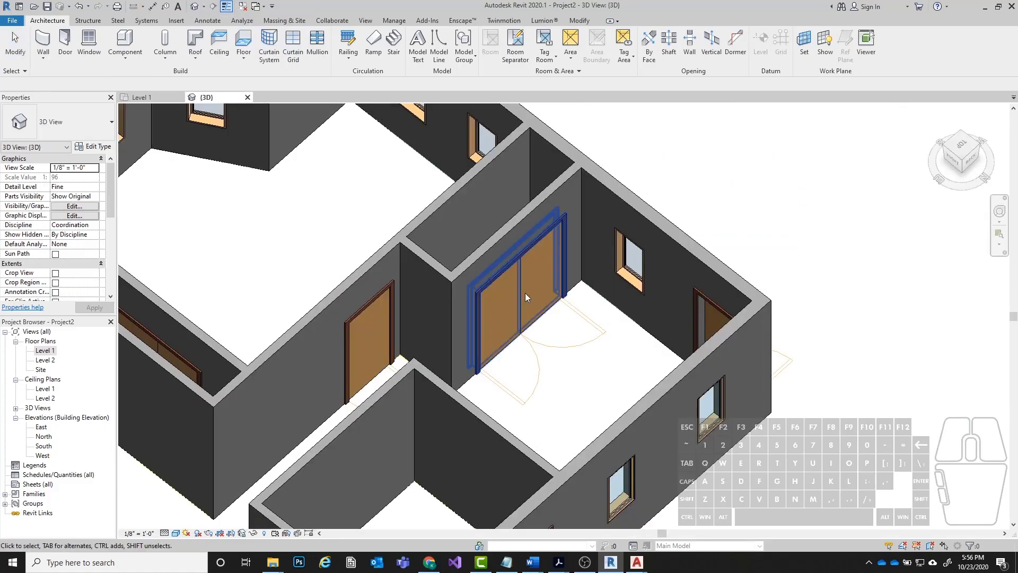
{"action": "middle_click_drag", "start_coordinate": [337, 276], "coordinate": [568, 220], "text": "shift"}
{"action": "scroll", "coordinate": [512, 285], "scroll_direction": "up", "scroll_amount": 5}
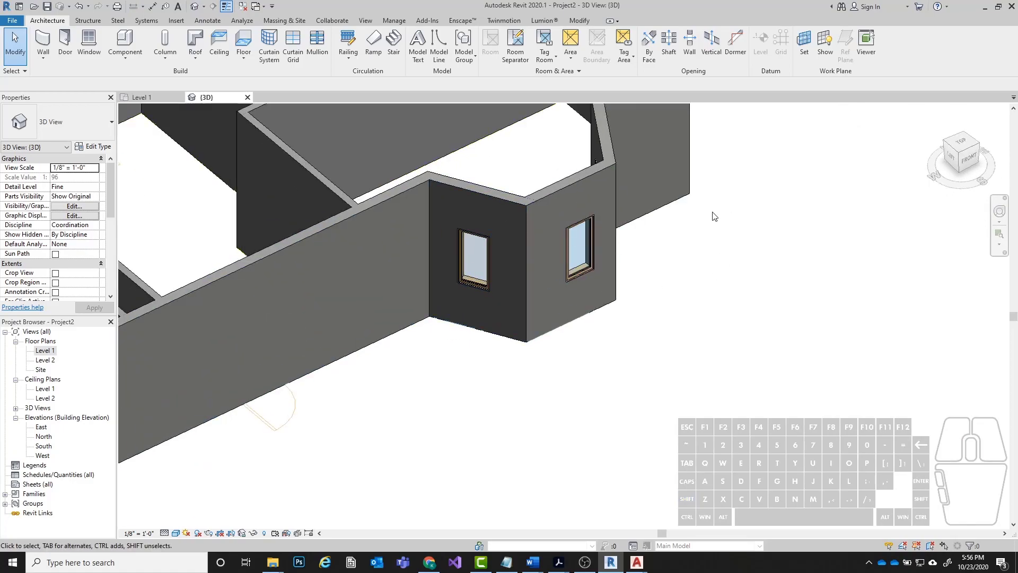
{"action": "scroll", "coordinate": [713, 216], "scroll_direction": "down", "scroll_amount": 5}
{"action": "scroll", "coordinate": [625, 371], "scroll_direction": "up", "scroll_amount": 4}
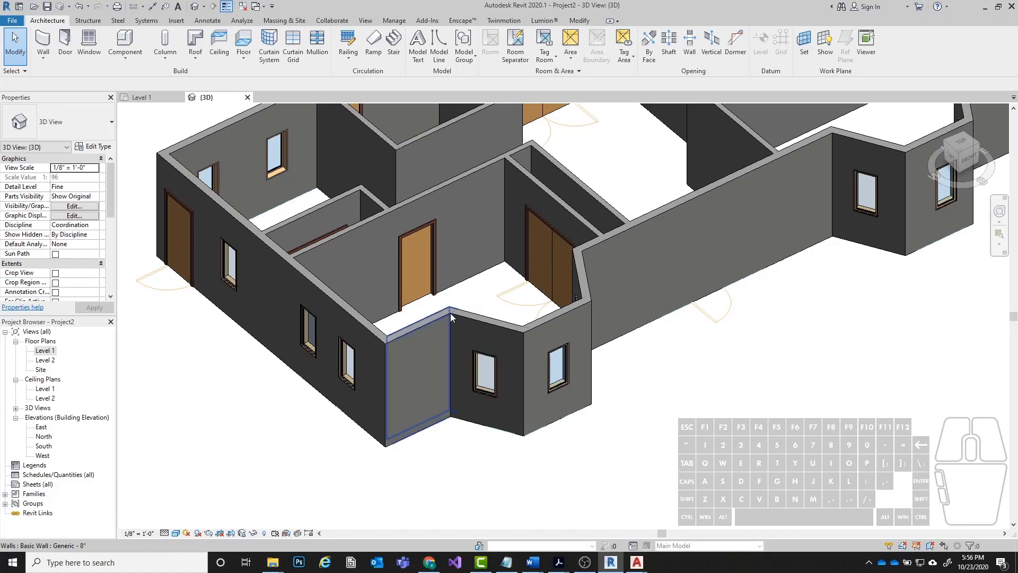
{"action": "scroll", "coordinate": [453, 314], "scroll_direction": "up", "scroll_amount": 4}
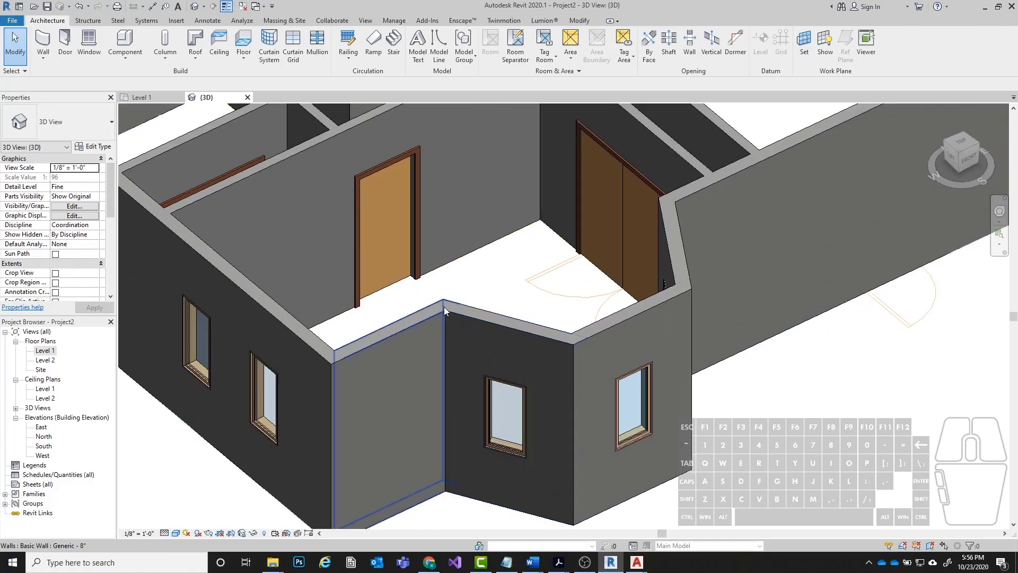
{"action": "scroll", "coordinate": [471, 293], "scroll_direction": "down", "scroll_amount": 2}
{"action": "middle_click_drag", "start_coordinate": [735, 412], "coordinate": [724, 425]}
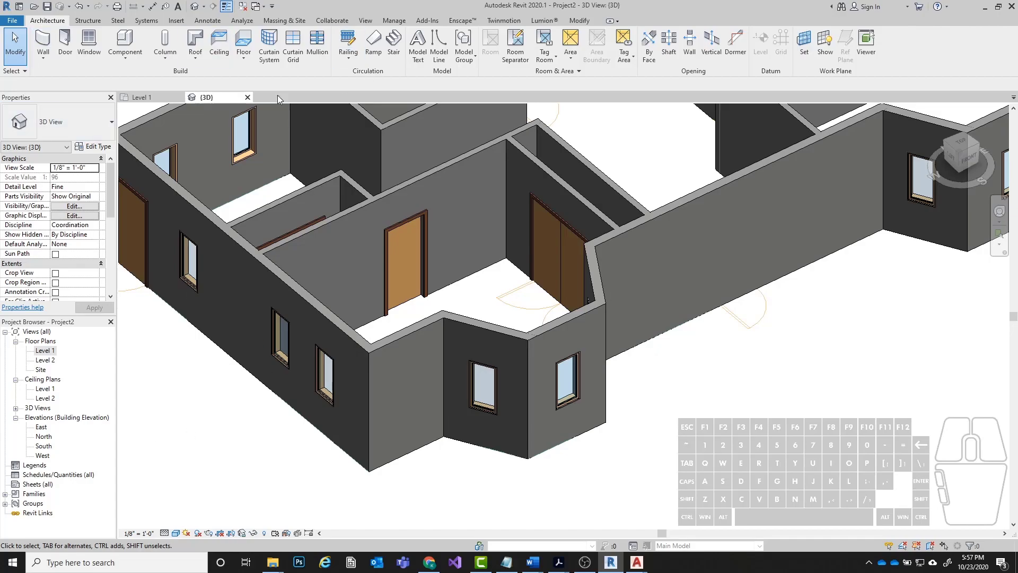
Place two Fixed 24" x 48" windows in the front wall between the bays, and delete the left one.
{"action": "left_click", "coordinate": [88, 47]}
{"action": "middle_click_drag", "start_coordinate": [677, 191], "coordinate": [422, 238]}
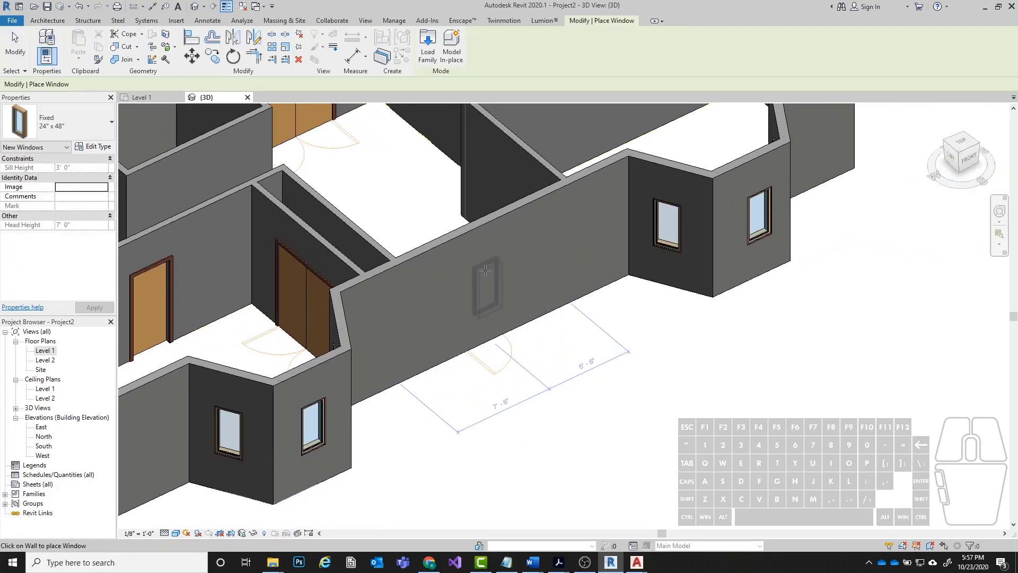
{"action": "left_click", "coordinate": [415, 313]}
{"action": "scroll", "coordinate": [419, 319], "scroll_direction": "up", "scroll_amount": 3}
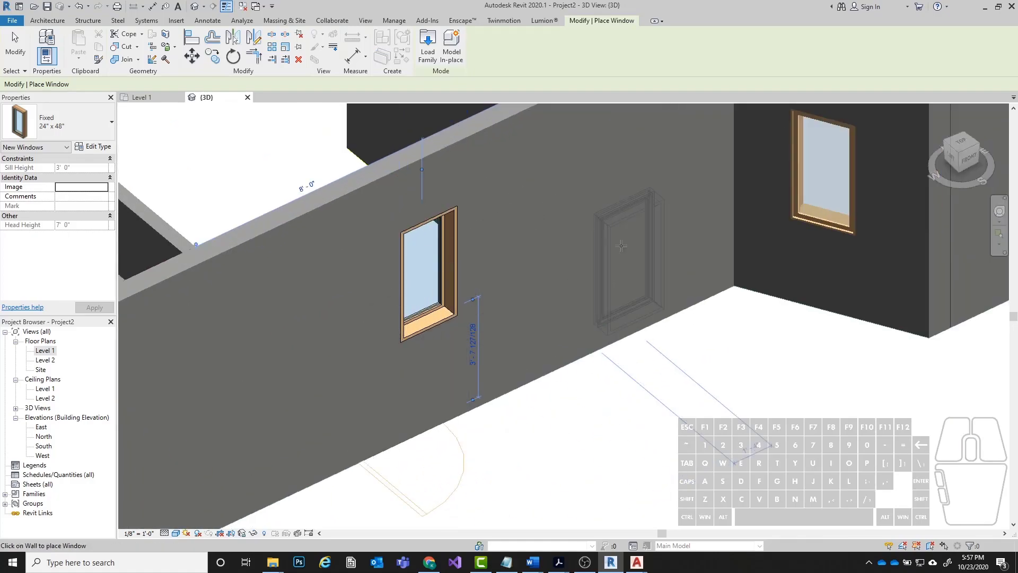
{"action": "scroll", "coordinate": [830, 353], "scroll_direction": "down", "scroll_amount": 3}
{"action": "middle_click_drag", "start_coordinate": [854, 355], "coordinate": [723, 366]}
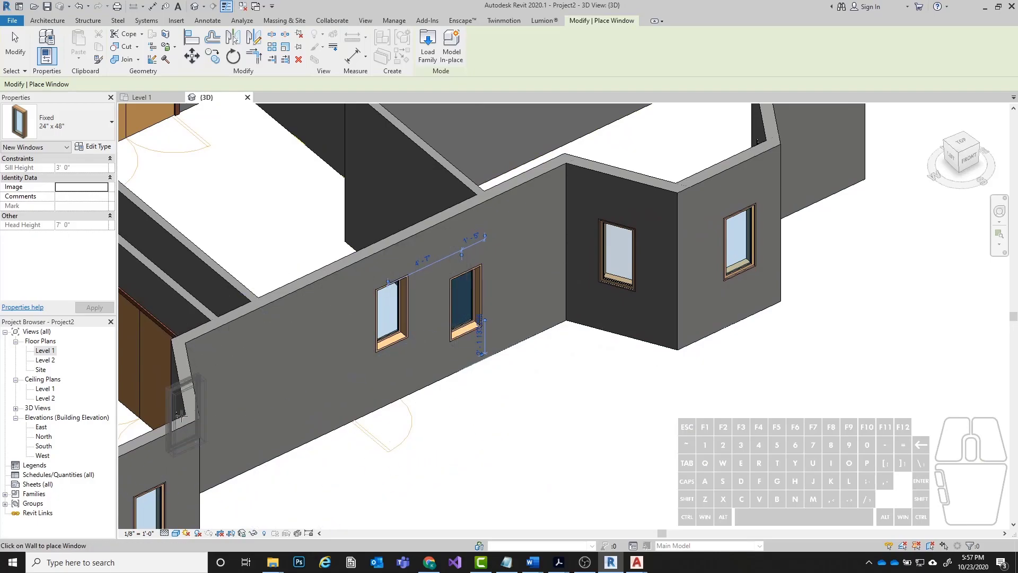
{"action": "key", "text": "Escape"}
{"action": "left_click", "coordinate": [404, 330]}
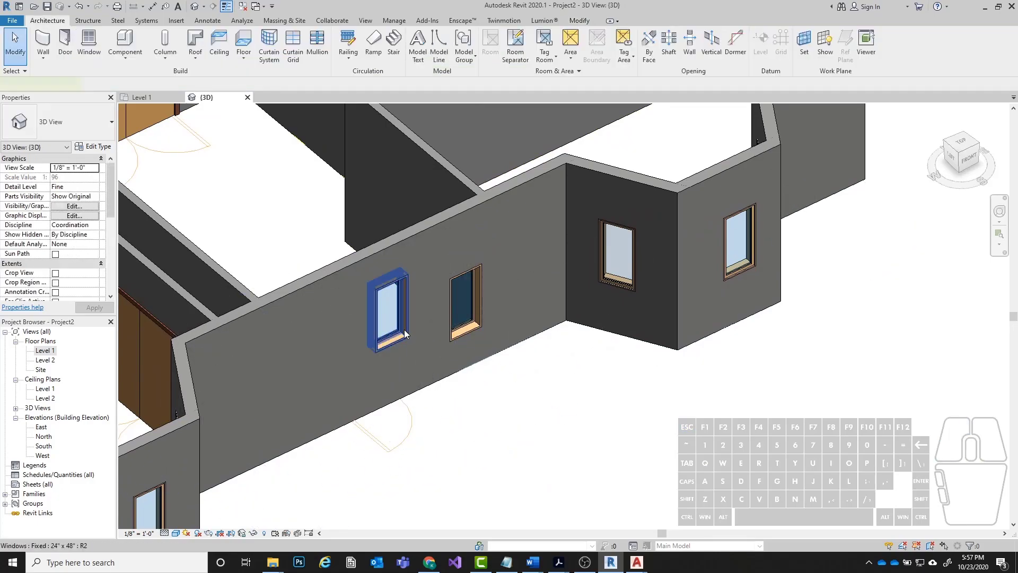
{"action": "key", "text": "Delete"}
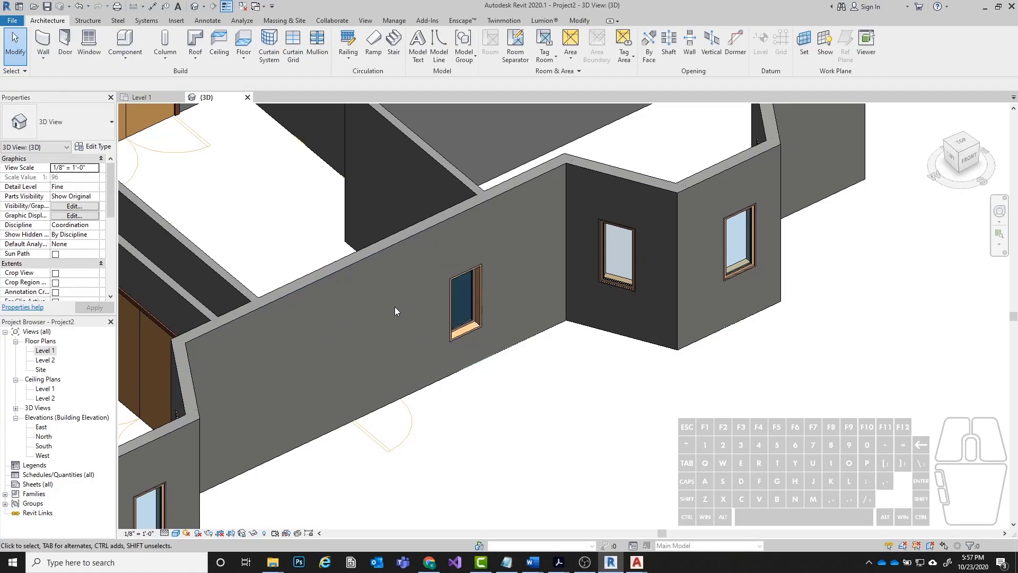
Place a Single-Flush 36" x 84" door in the front wall between the bays, near the underlay's door swing.
{"action": "scroll", "coordinate": [392, 306], "scroll_direction": "down", "scroll_amount": 4}
{"action": "scroll", "coordinate": [453, 263], "scroll_direction": "up", "scroll_amount": 3}
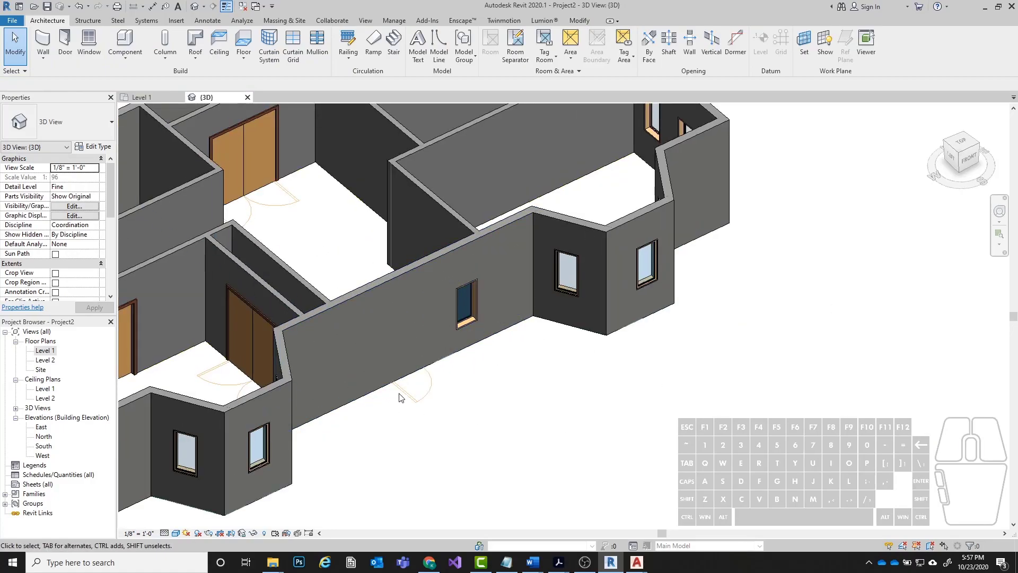
{"action": "middle_click_drag", "start_coordinate": [523, 361], "coordinate": [610, 292]}
{"action": "scroll", "coordinate": [550, 216], "scroll_direction": "up", "scroll_amount": 3}
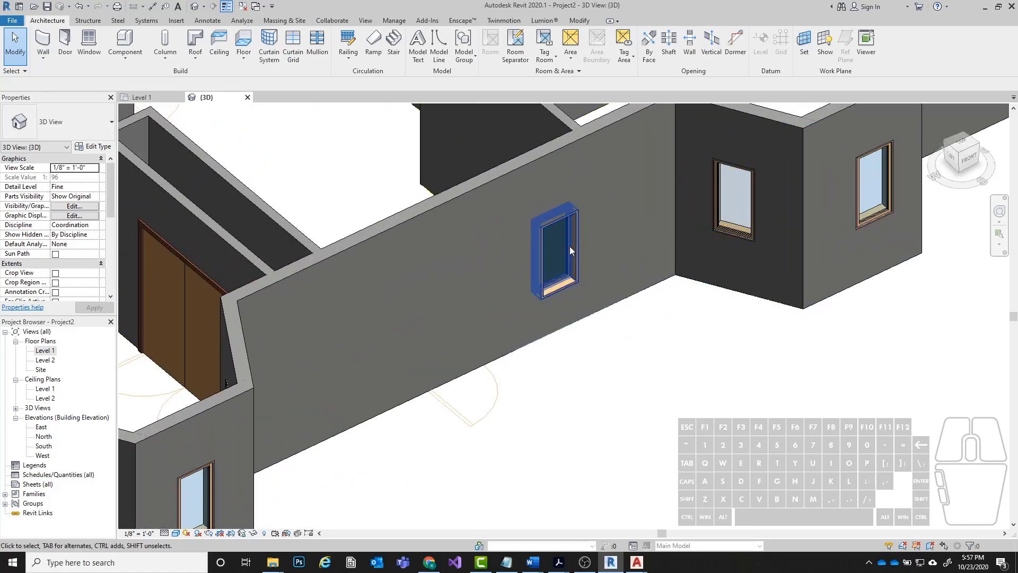
{"action": "scroll", "coordinate": [451, 329], "scroll_direction": "down", "scroll_amount": 3}
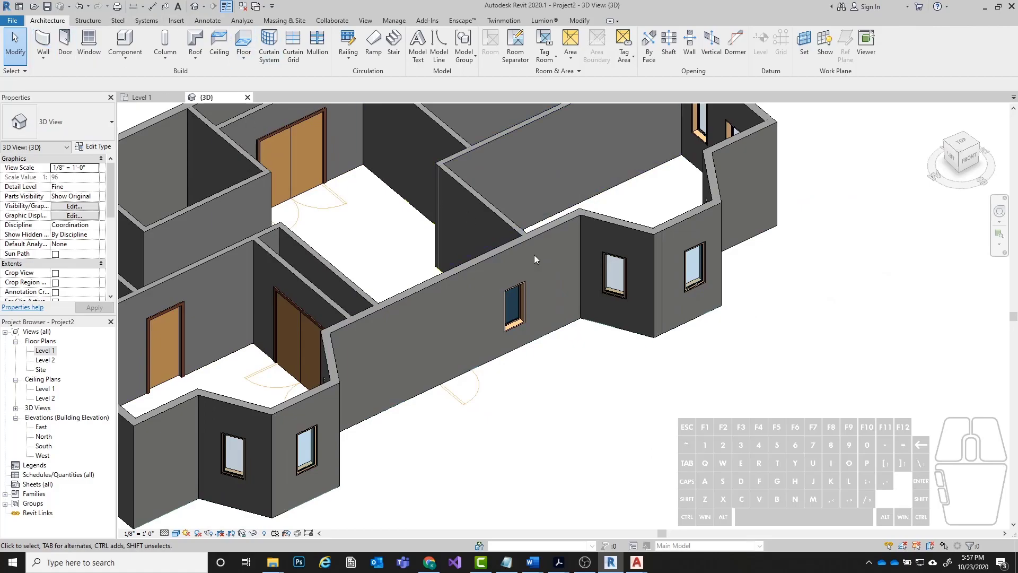
{"action": "left_click", "coordinate": [66, 45]}
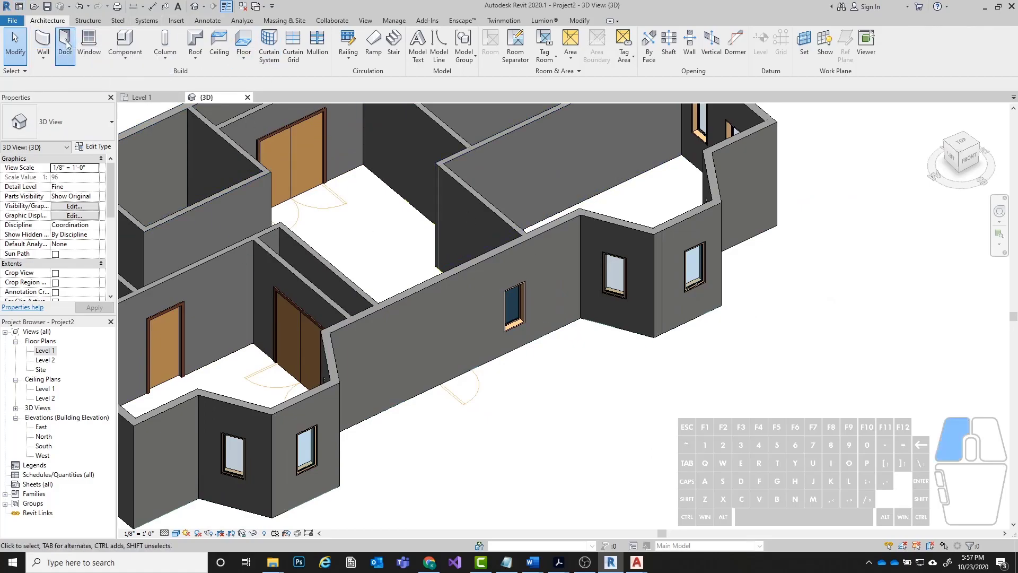
{"action": "left_click", "coordinate": [46, 113]}
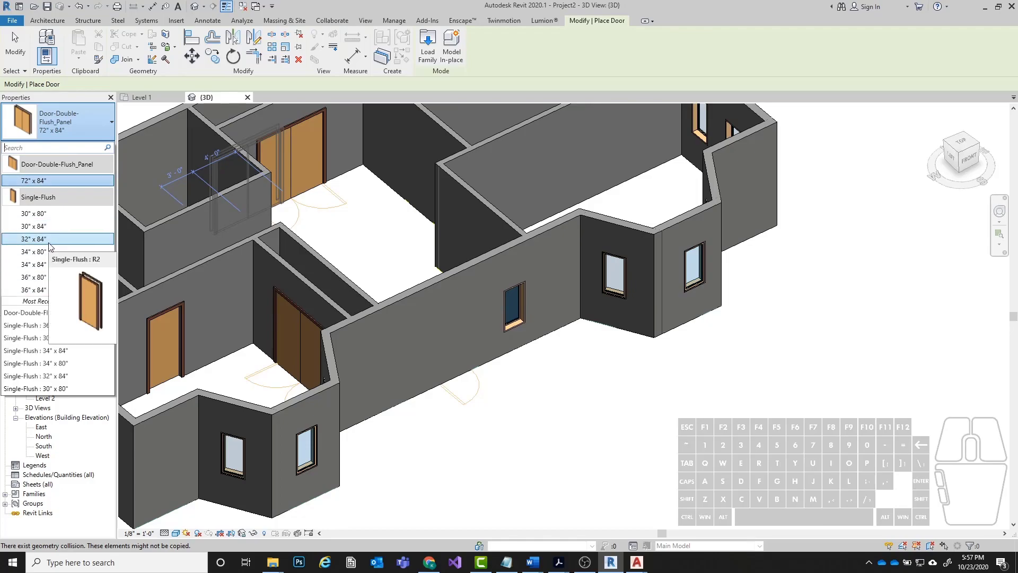
{"action": "left_click", "coordinate": [37, 290]}
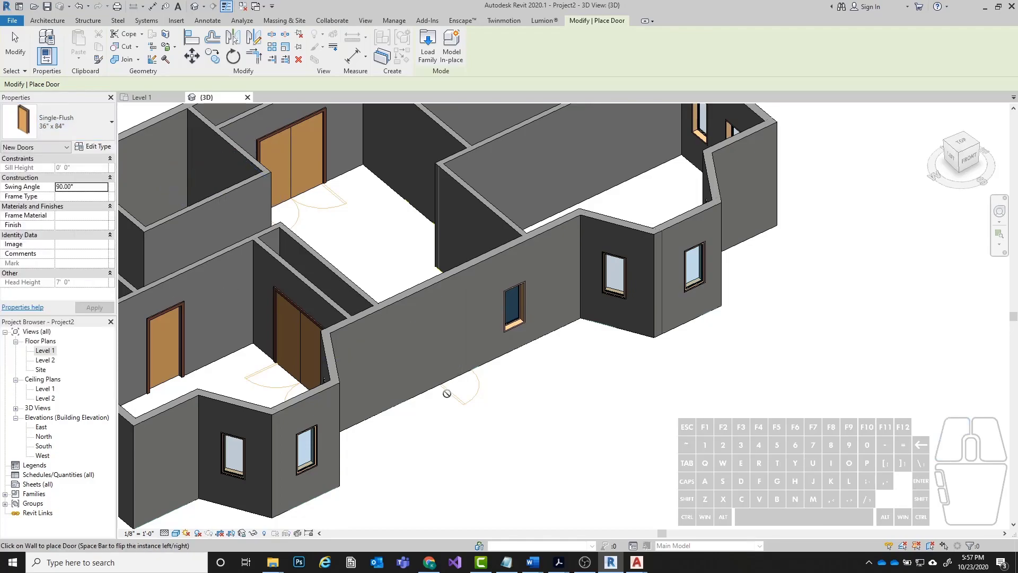
{"action": "scroll", "coordinate": [447, 365], "scroll_direction": "up", "scroll_amount": 5}
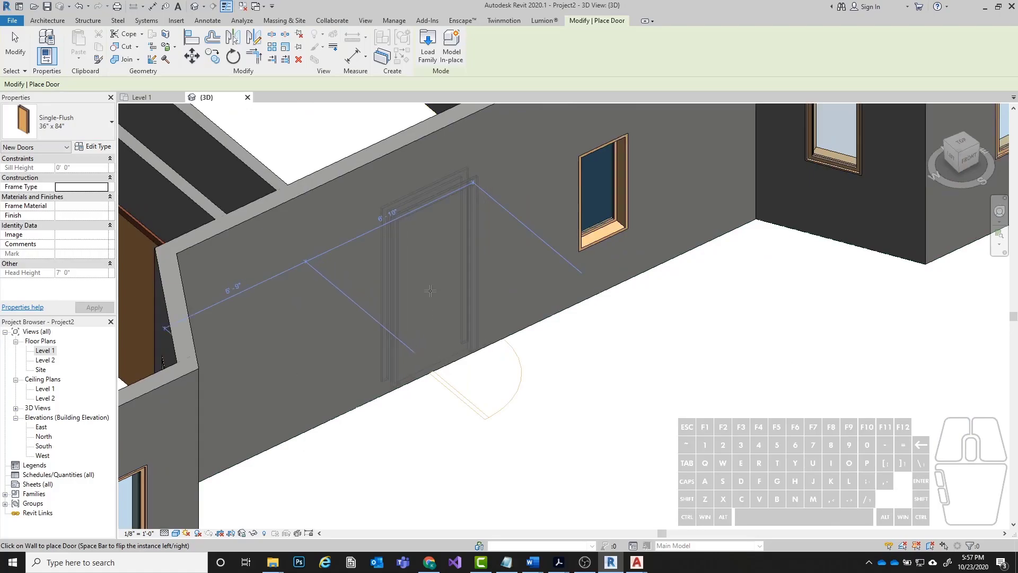
{"action": "left_click", "coordinate": [453, 224]}
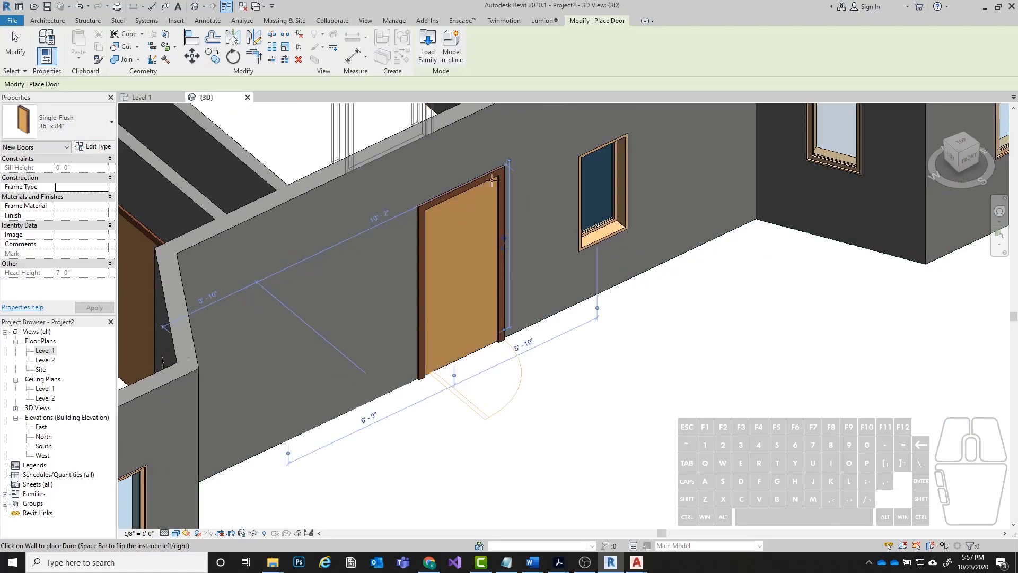
{"action": "key", "text": "Escape"}
{"action": "key", "text": "Escape"}
{"action": "middle_click_drag", "start_coordinate": [532, 281], "coordinate": [572, 311]}
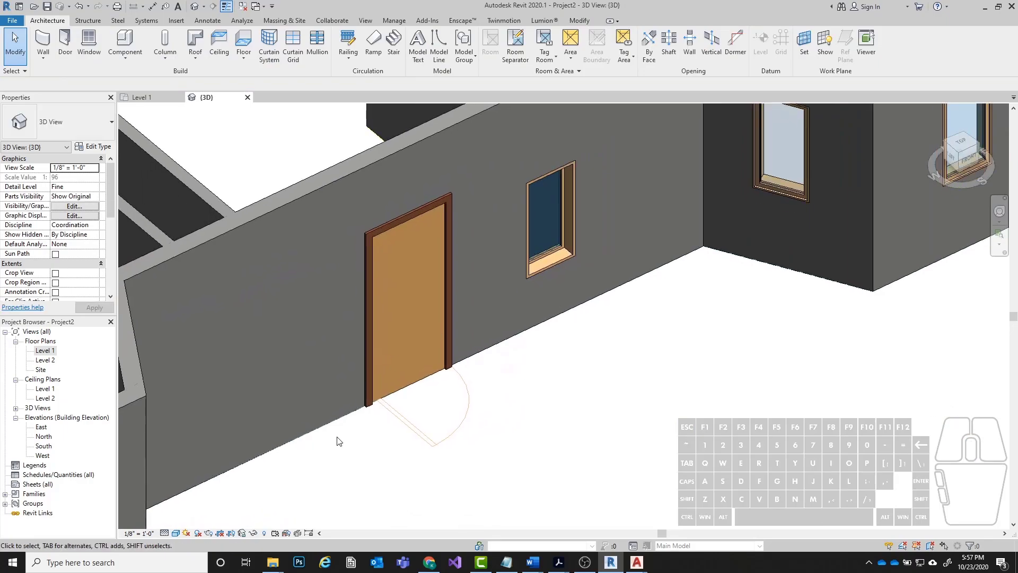
In the Level 1 floor plan, align the new front door's edge with its CAD underlay line.
{"action": "double_click", "coordinate": [45, 351]}
{"action": "scroll", "coordinate": [452, 426], "scroll_direction": "up", "scroll_amount": 5}
{"action": "left_click", "coordinate": [471, 416]}
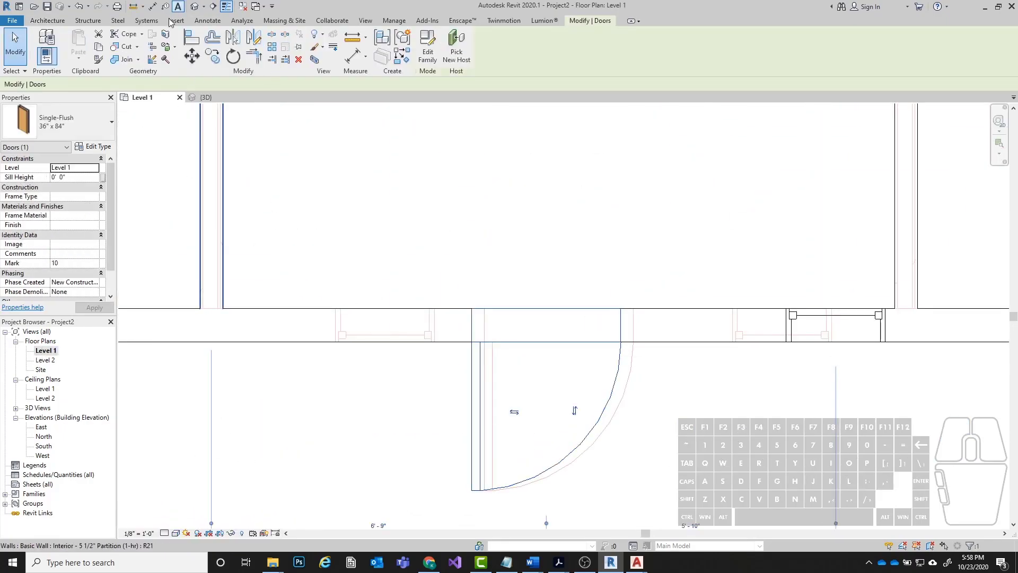
{"action": "left_click", "coordinate": [187, 38]}
{"action": "left_click", "coordinate": [487, 403]}
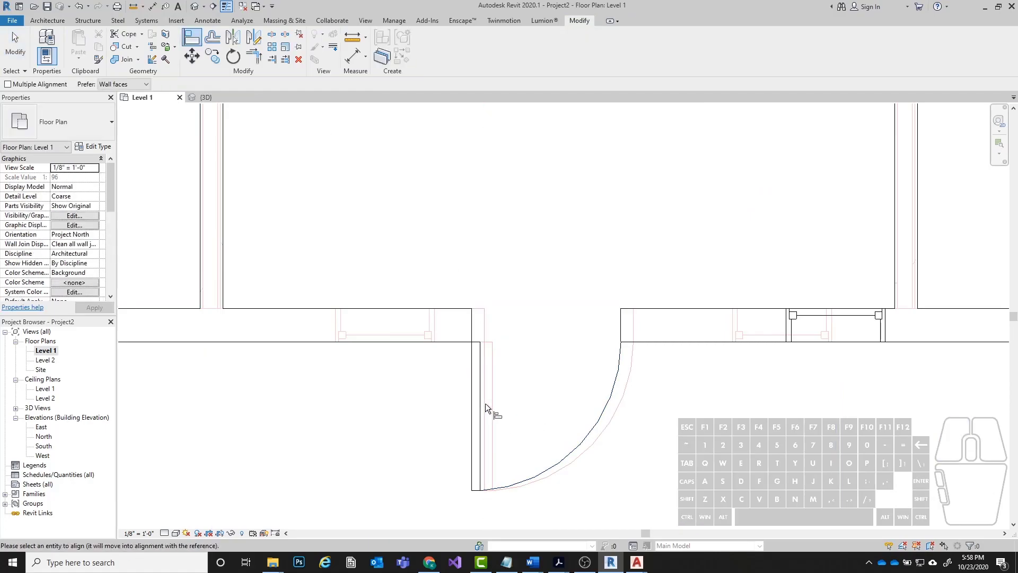
{"action": "left_click", "coordinate": [473, 392]}
{"action": "key", "text": "Escape"}
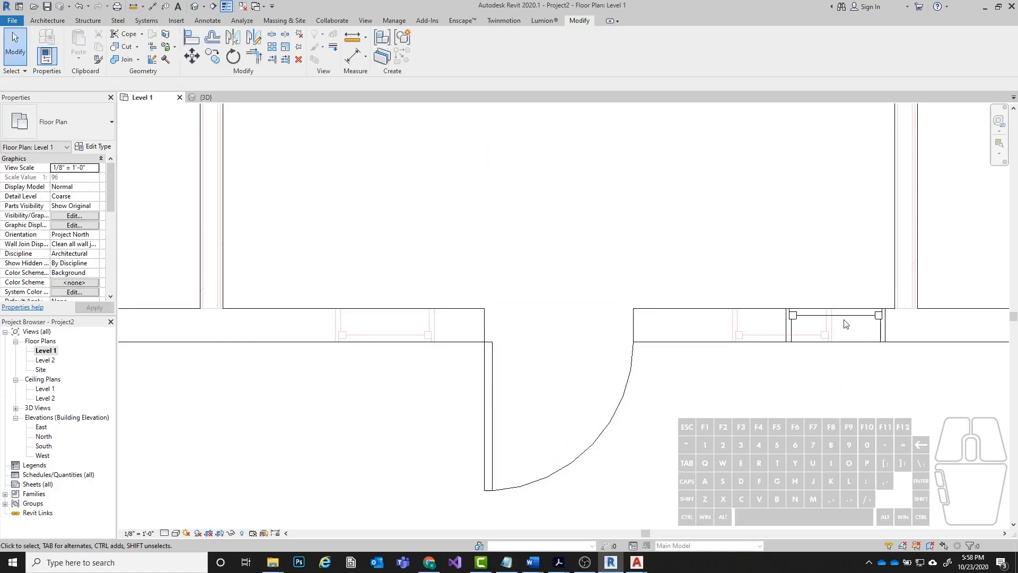
Delete the misaligned window in the front wall beside the entrance door.
{"action": "left_click", "coordinate": [843, 319]}
{"action": "key", "text": "Delete"}
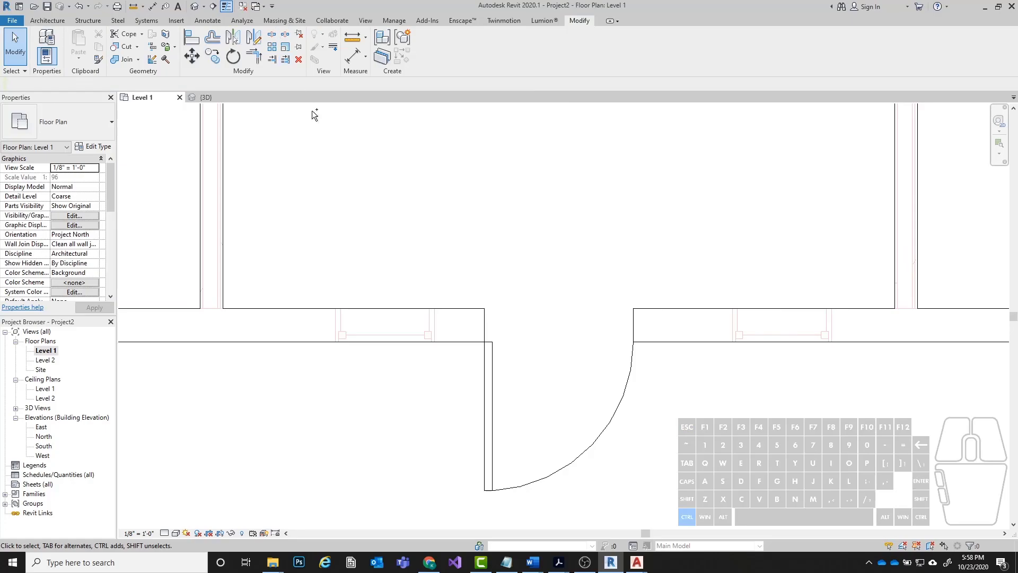
Examine the entrance door, both bays and the exterior walls in the 3D view from several angles.
{"action": "key", "text": "ctrl+Tab"}
{"action": "scroll", "coordinate": [518, 366], "scroll_direction": "down", "scroll_amount": 1}
{"action": "middle_click_drag", "start_coordinate": [518, 366], "coordinate": [524, 220], "text": "shift"}
{"action": "scroll", "coordinate": [393, 344], "scroll_direction": "down", "scroll_amount": 5}
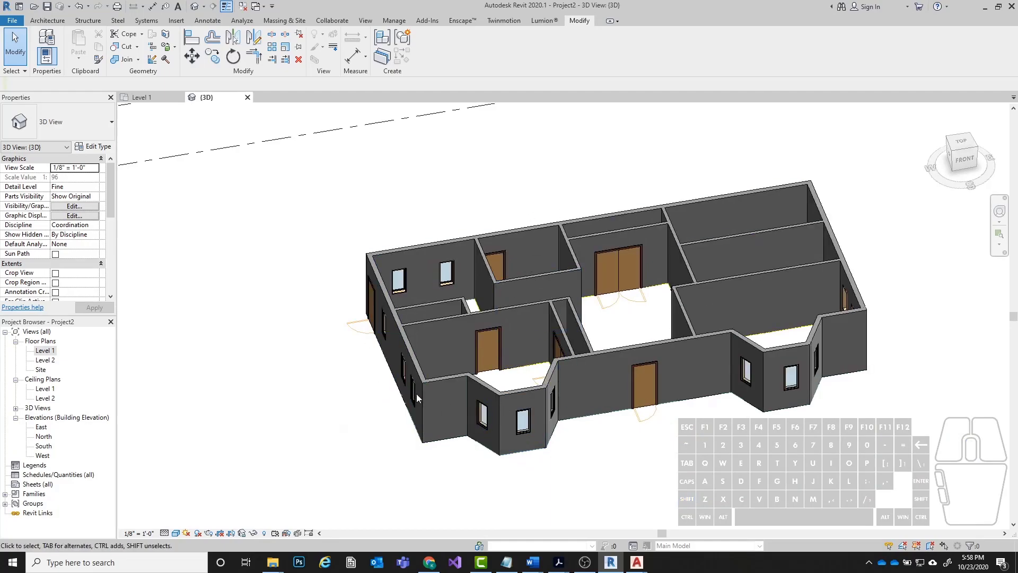
{"action": "middle_click_drag", "start_coordinate": [893, 339], "coordinate": [212, 246], "text": "shift"}
Return to the Level 1 floor plan and start an in-place model component in the Generic Models category.
{"action": "double_click", "coordinate": [46, 350]}
{"action": "scroll", "coordinate": [438, 400], "scroll_direction": "down", "scroll_amount": 5}
{"action": "middle_click_drag", "start_coordinate": [483, 300], "coordinate": [526, 322]}
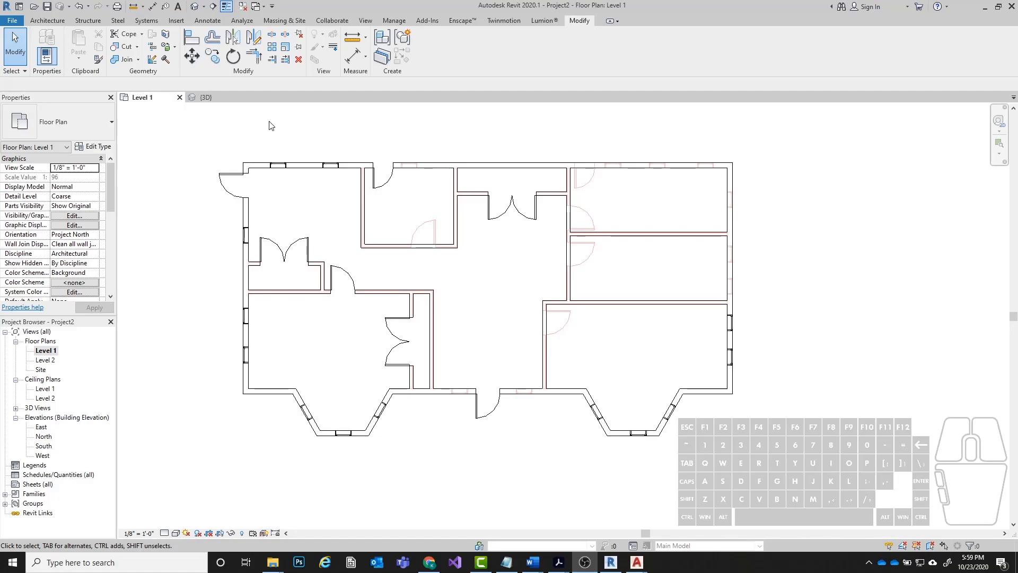
{"action": "left_click", "coordinate": [48, 21]}
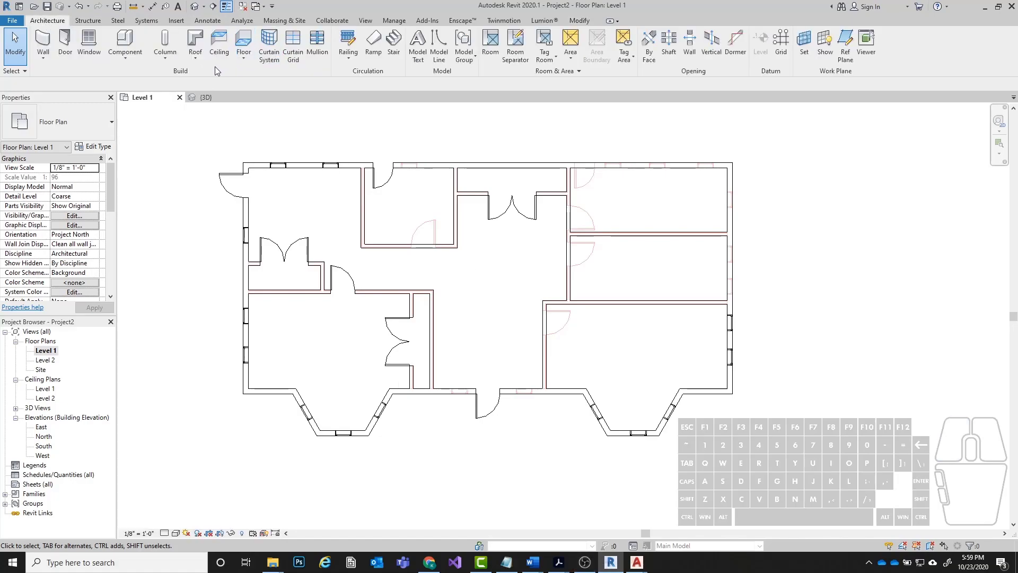
{"action": "left_click", "coordinate": [116, 63]}
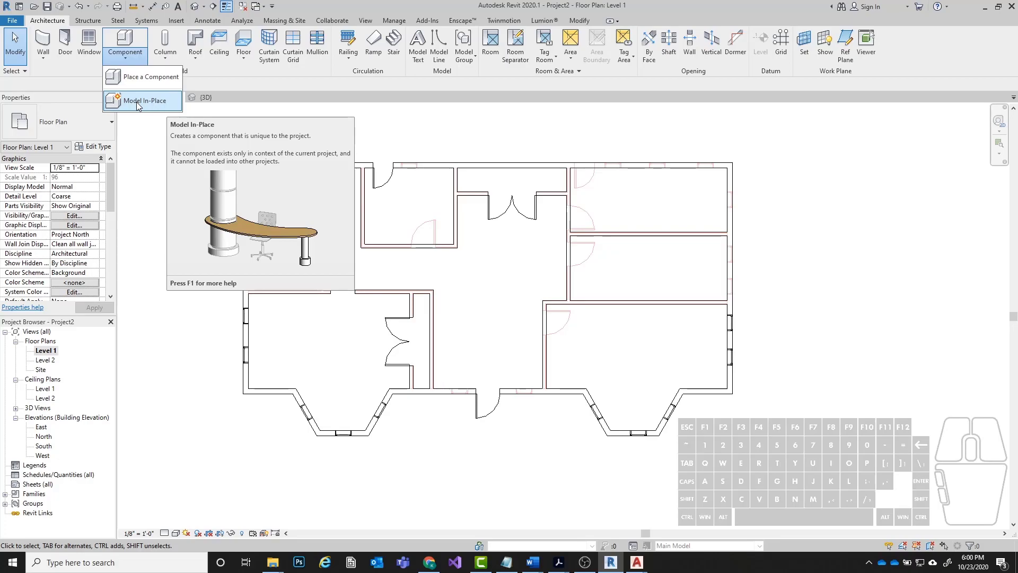
{"action": "left_click", "coordinate": [138, 104]}
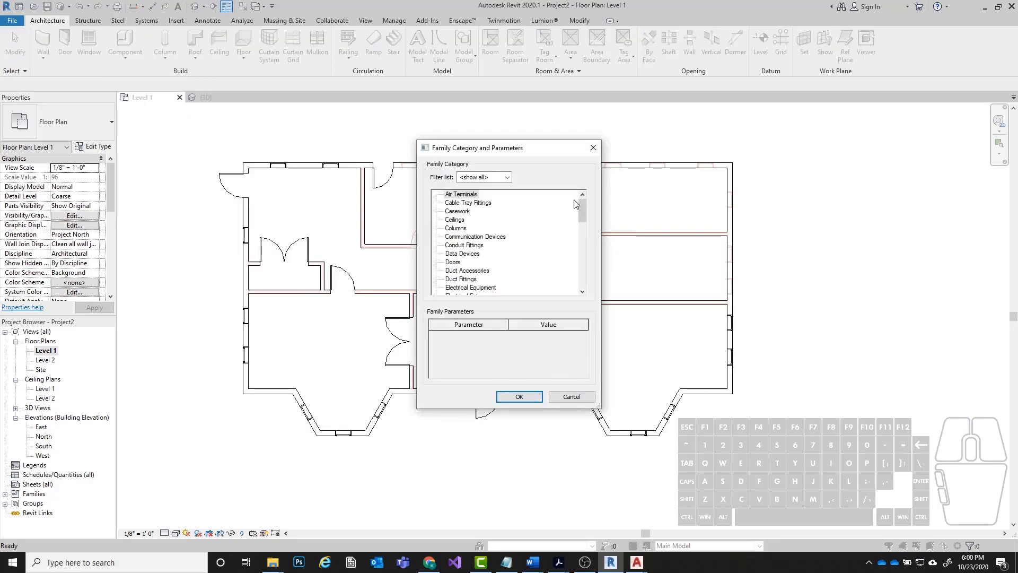
{"action": "left_click_drag", "start_coordinate": [518, 151], "coordinate": [472, 140]}
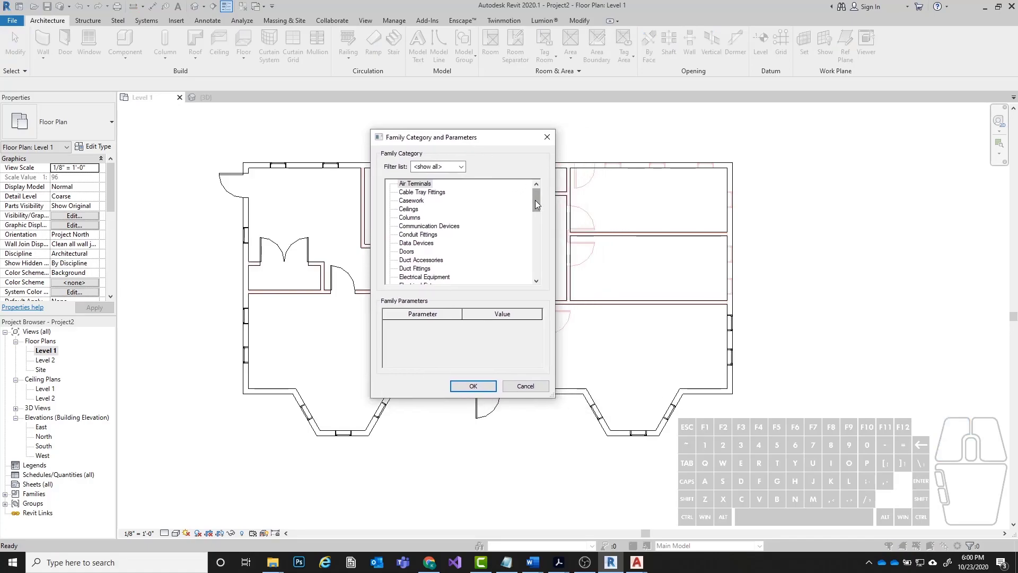
{"action": "left_click_drag", "start_coordinate": [537, 204], "coordinate": [536, 235]}
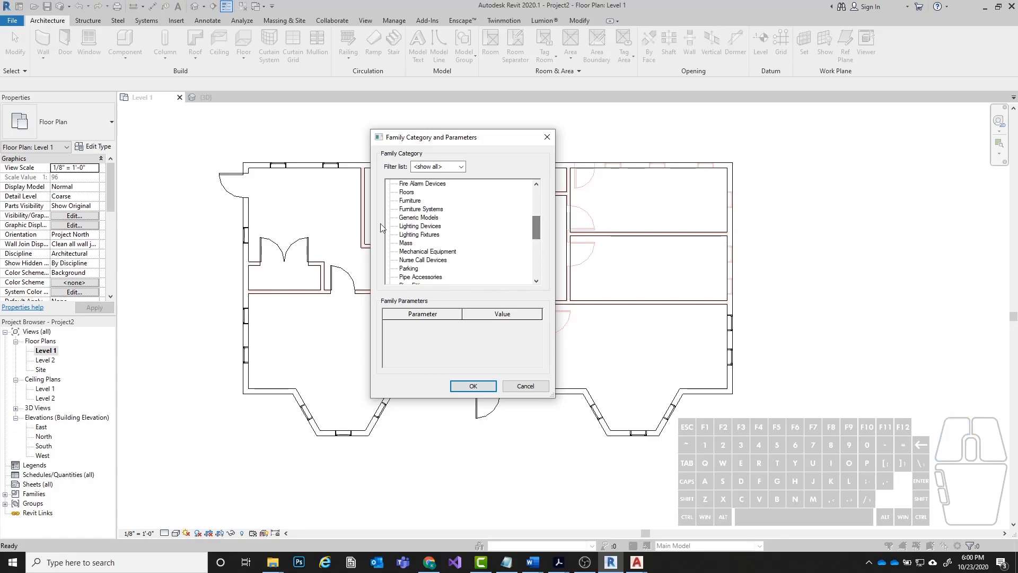
{"action": "left_click", "coordinate": [419, 218]}
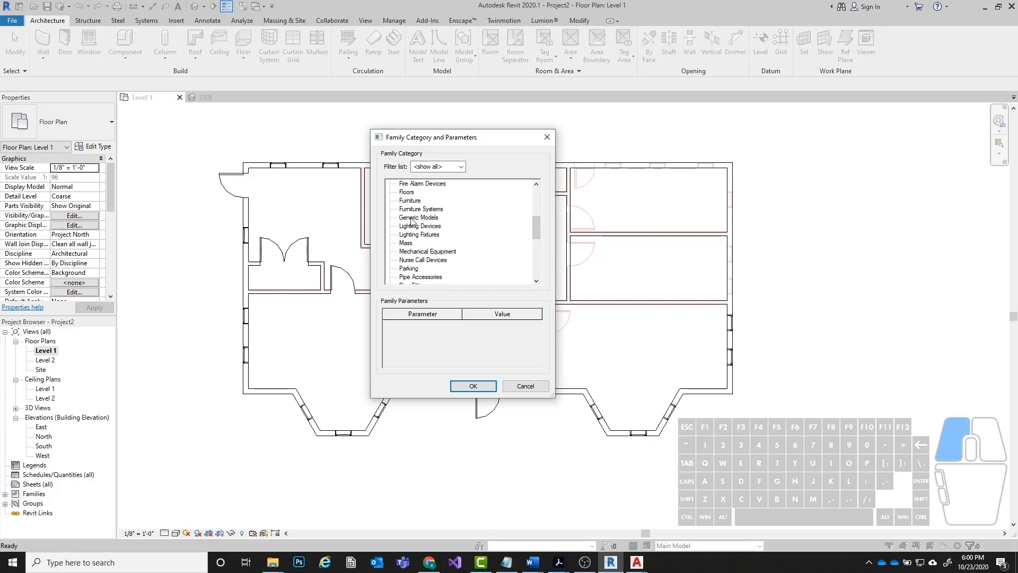
{"action": "left_click", "coordinate": [473, 386]}
Name the in-place component Grandfather Clock.
{"action": "left_click_drag", "start_coordinate": [509, 253], "coordinate": [467, 161]}
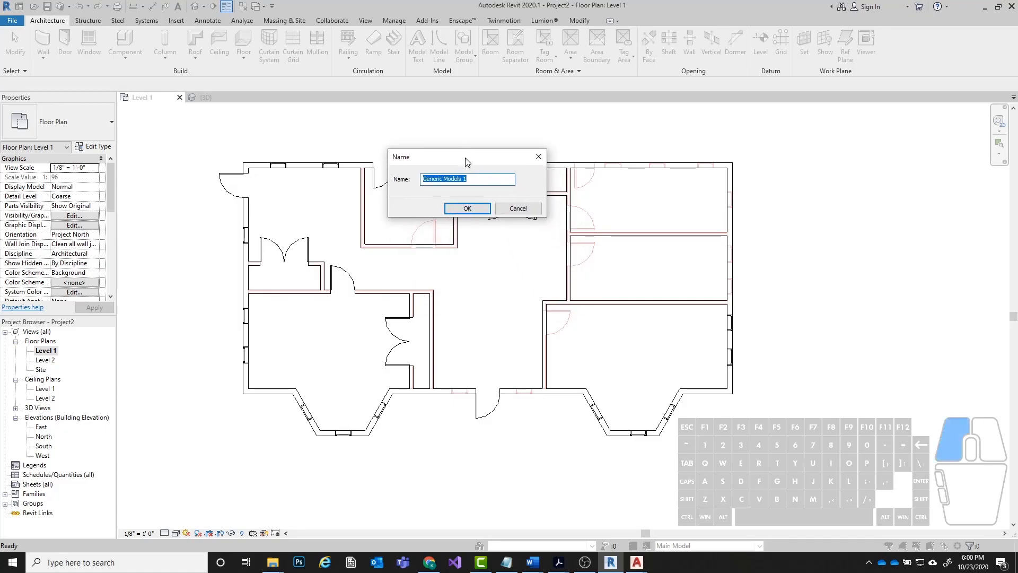
{"action": "left_click", "coordinate": [479, 180]}
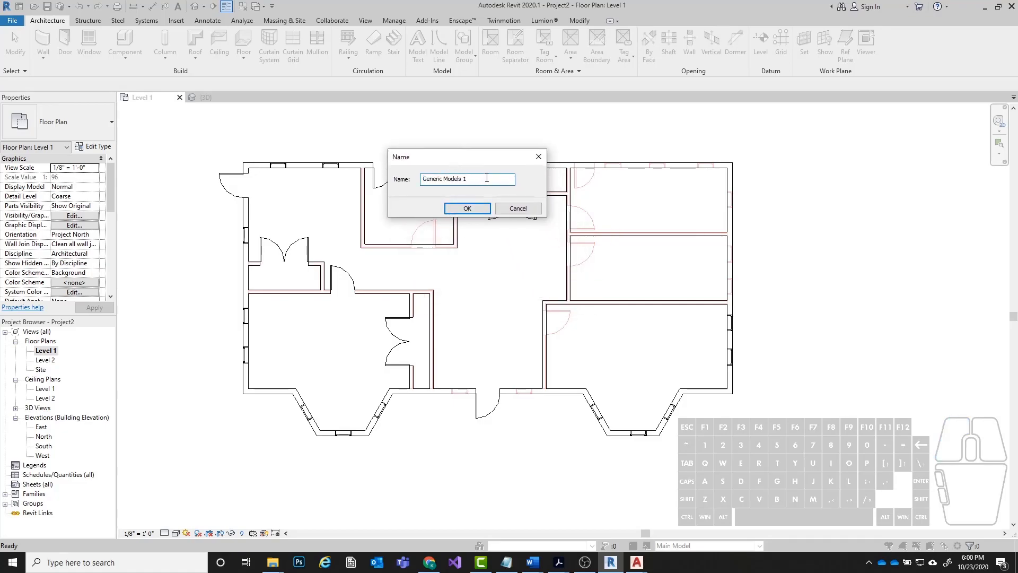
{"action": "left_click_drag", "start_coordinate": [492, 177], "coordinate": [373, 181]}
{"action": "type", "text": "Grandfather Clock"}
{"action": "left_click", "coordinate": [467, 209]}
{"action": "scroll", "coordinate": [595, 197], "scroll_direction": "up", "scroll_amount": 3}
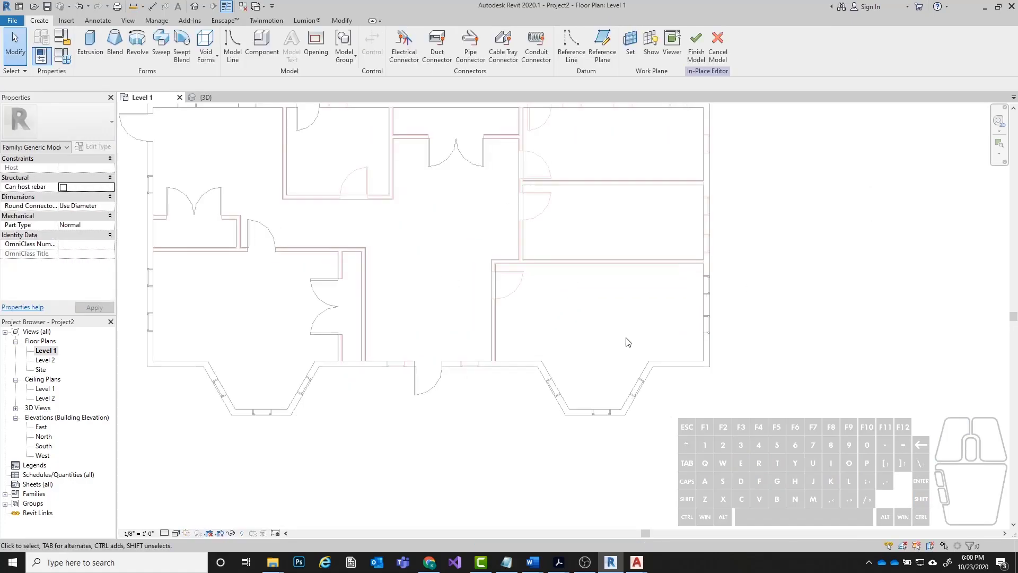
{"action": "middle_click_drag", "start_coordinate": [619, 253], "coordinate": [607, 257]}
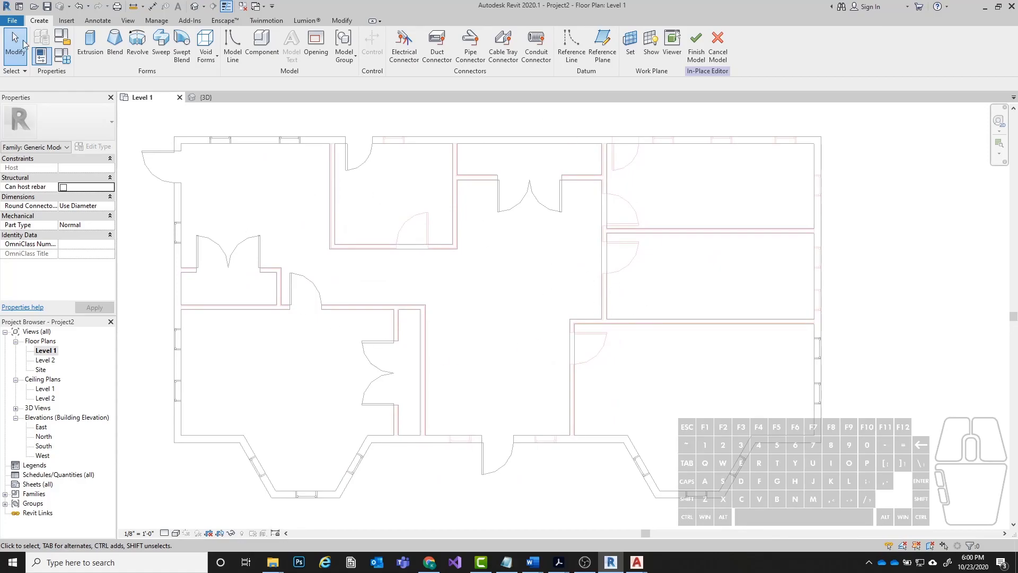
{"action": "left_click", "coordinate": [346, 2]}
{"action": "left_click", "coordinate": [90, 44]}
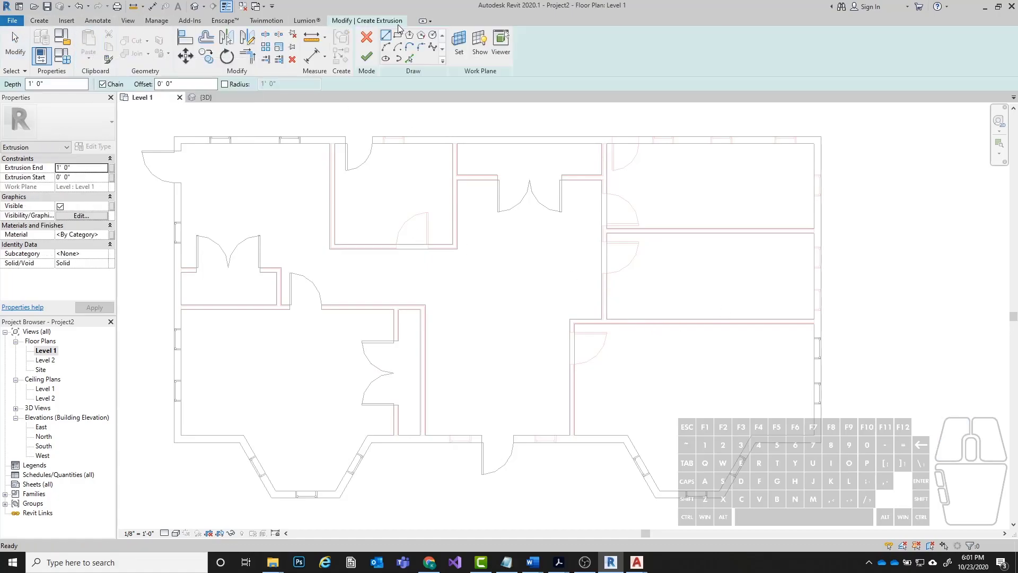
{"action": "left_click", "coordinate": [37, 21]}
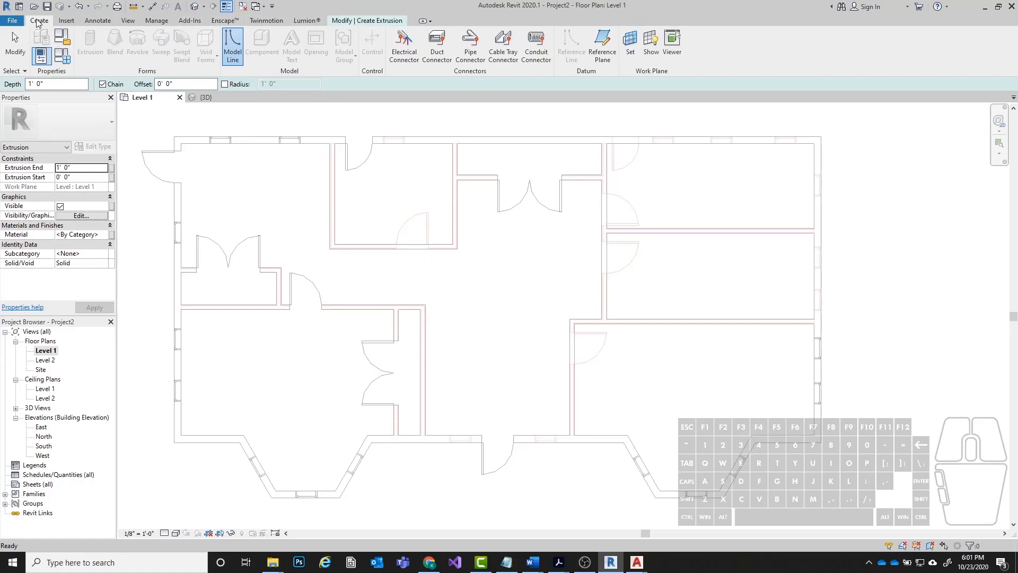
{"action": "left_click", "coordinate": [366, 23]}
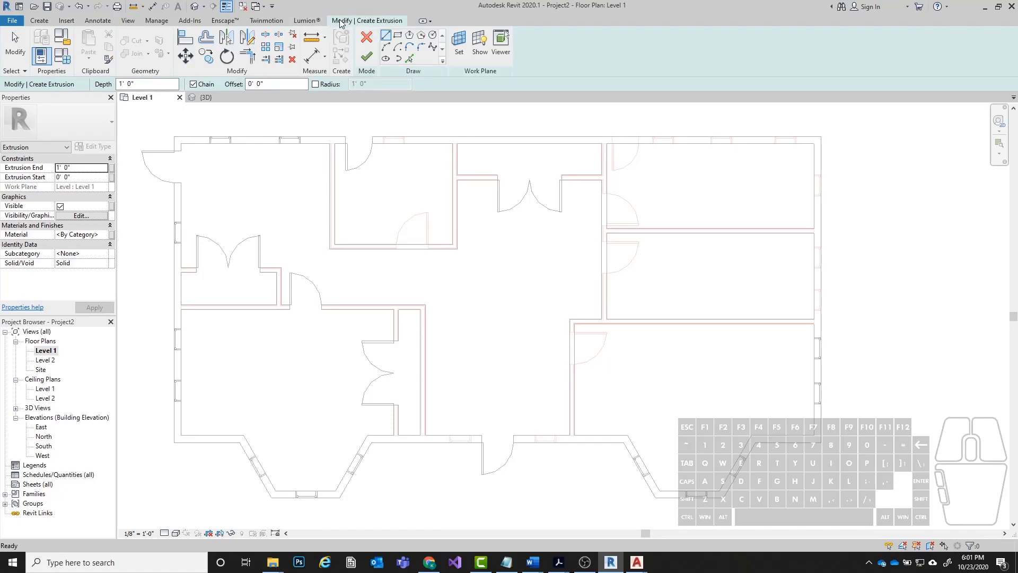
{"action": "left_click", "coordinate": [372, 23]}
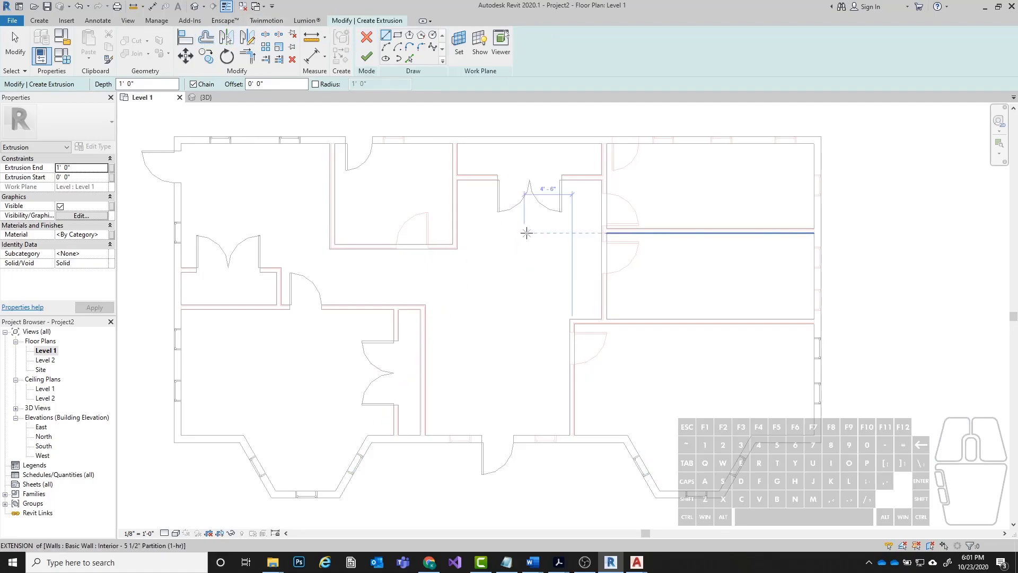
{"action": "key", "text": "Escape"}
{"action": "left_click", "coordinate": [366, 36]}
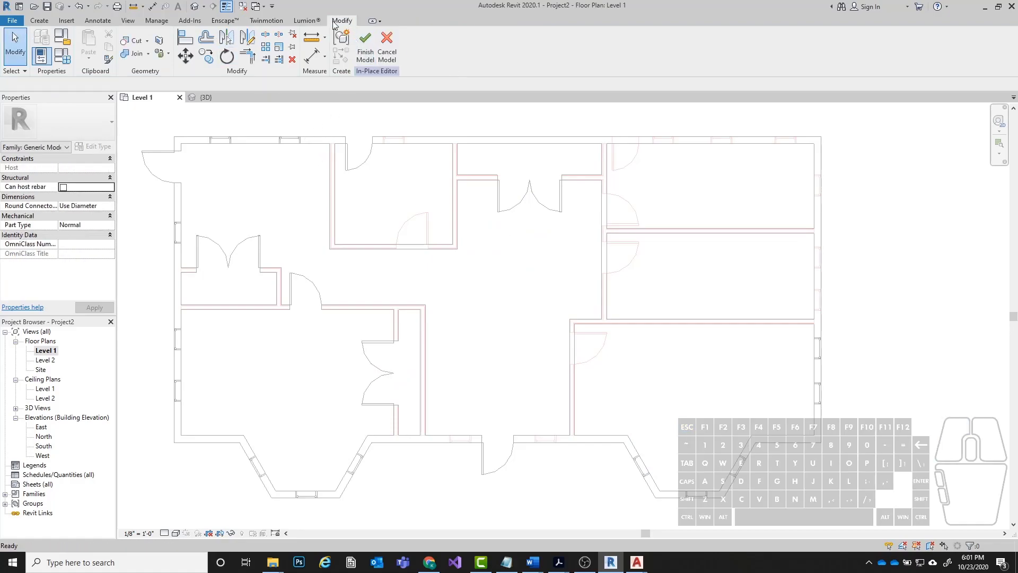
{"action": "left_click", "coordinate": [387, 48]}
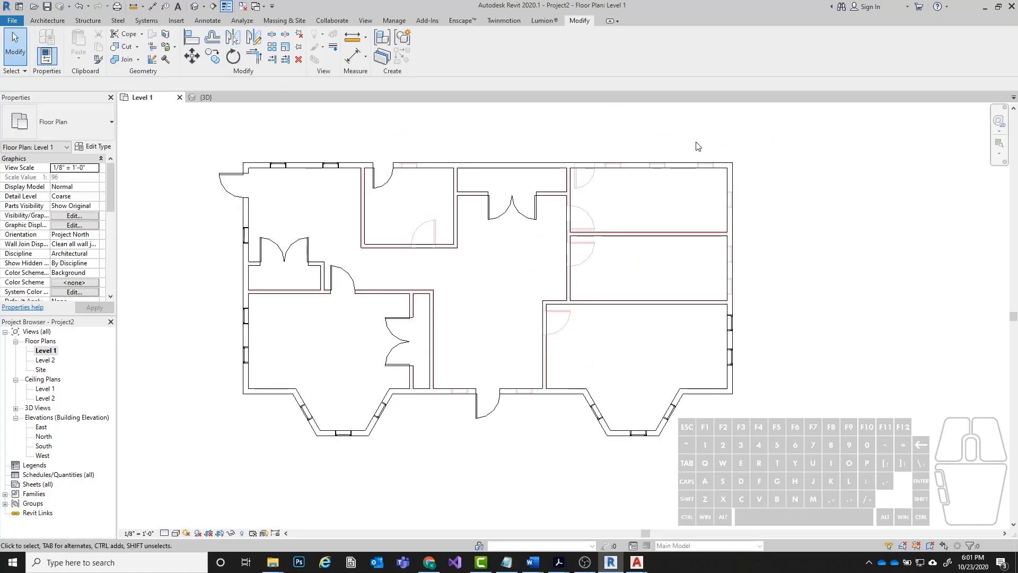
Start a new in-place model component in the Generic Models category and name it Grandfather Clock.
{"action": "left_click", "coordinate": [47, 20]}
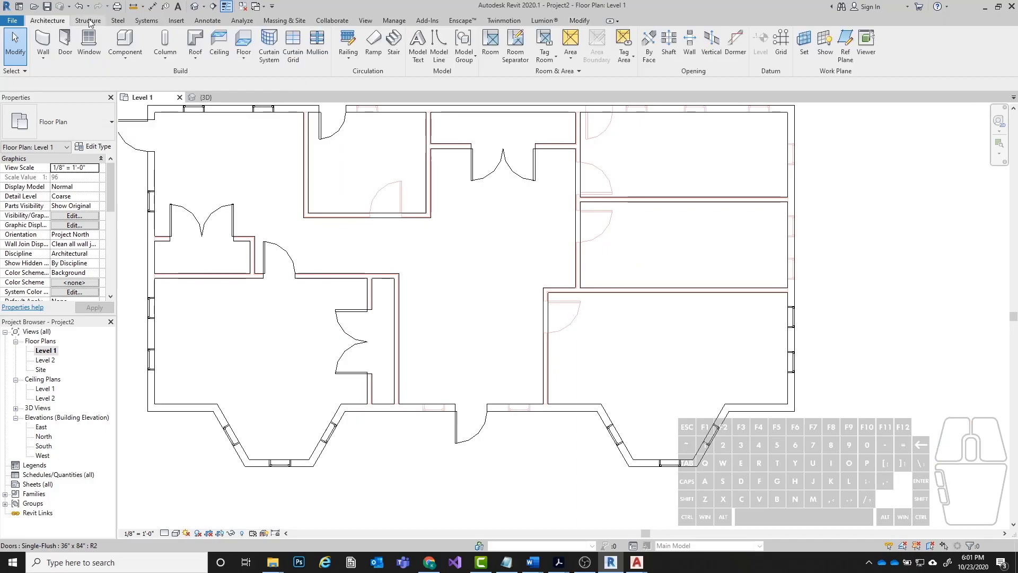
{"action": "left_click", "coordinate": [124, 59]}
{"action": "left_click", "coordinate": [139, 97]}
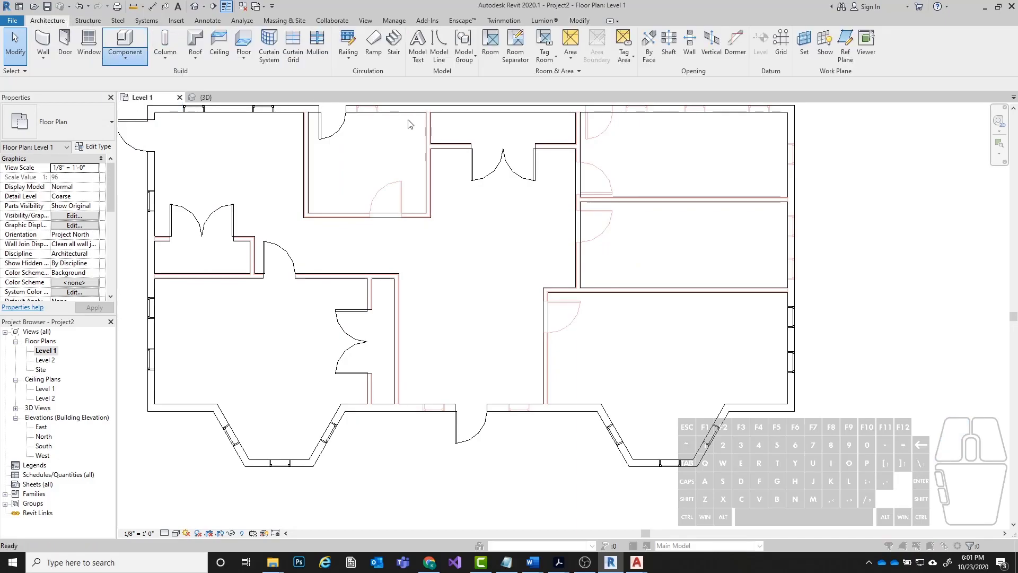
{"action": "scroll", "coordinate": [480, 274], "scroll_direction": "down", "scroll_amount": 4}
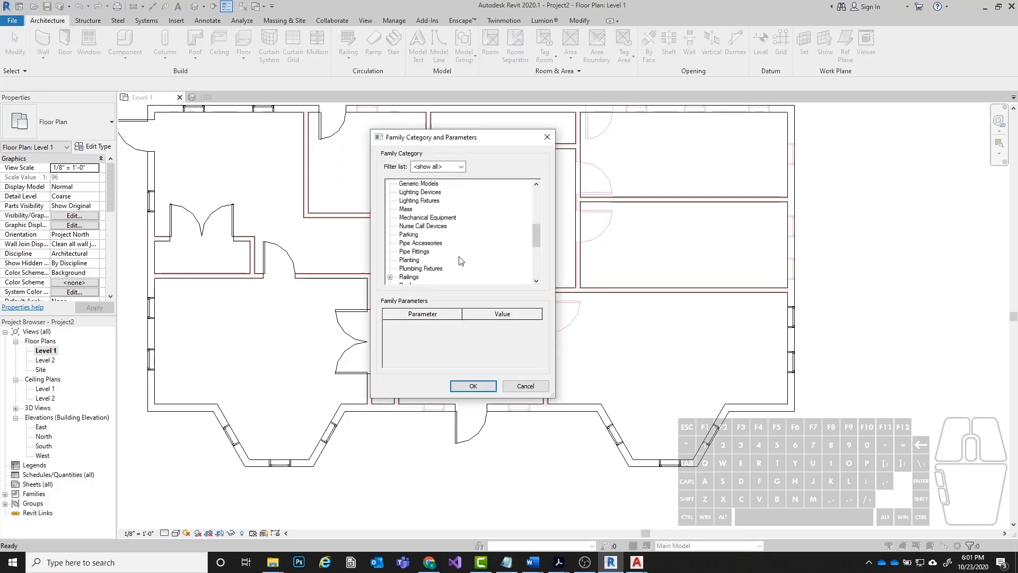
{"action": "scroll", "coordinate": [460, 260], "scroll_direction": "up", "scroll_amount": 2}
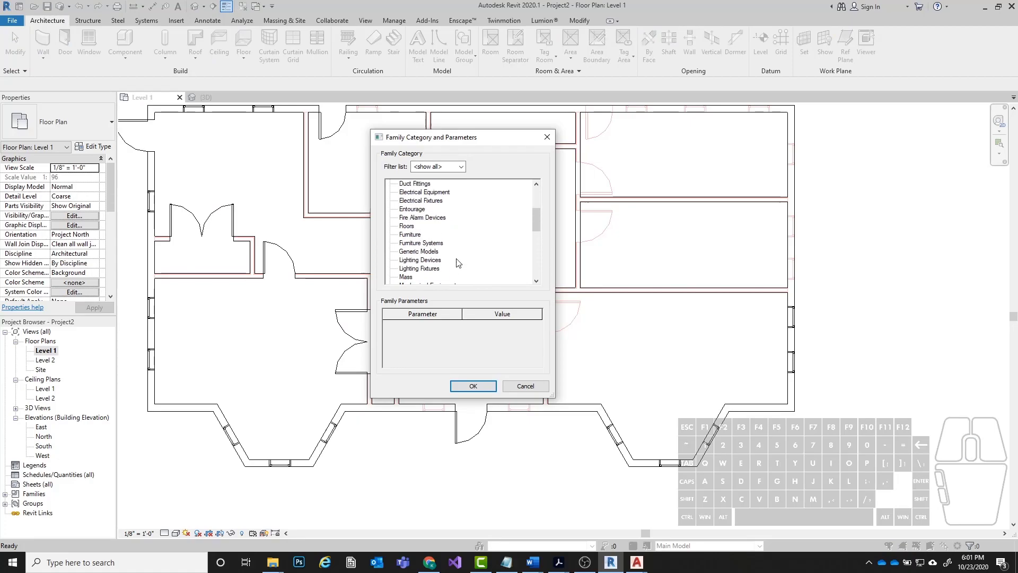
{"action": "double_click", "coordinate": [424, 252]}
{"action": "type", "text": "Grandfather Clock"}
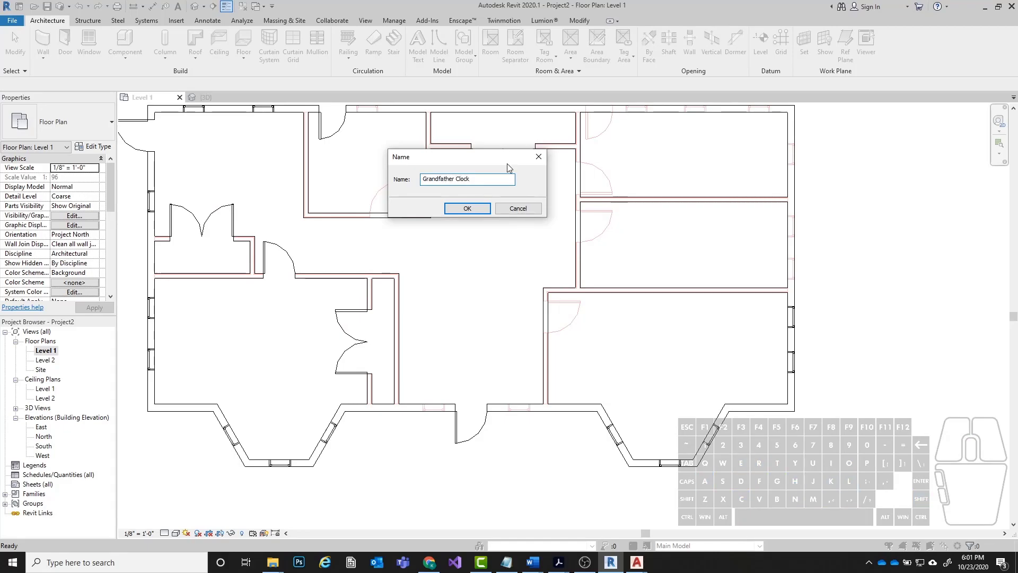
{"action": "key", "text": "Return"}
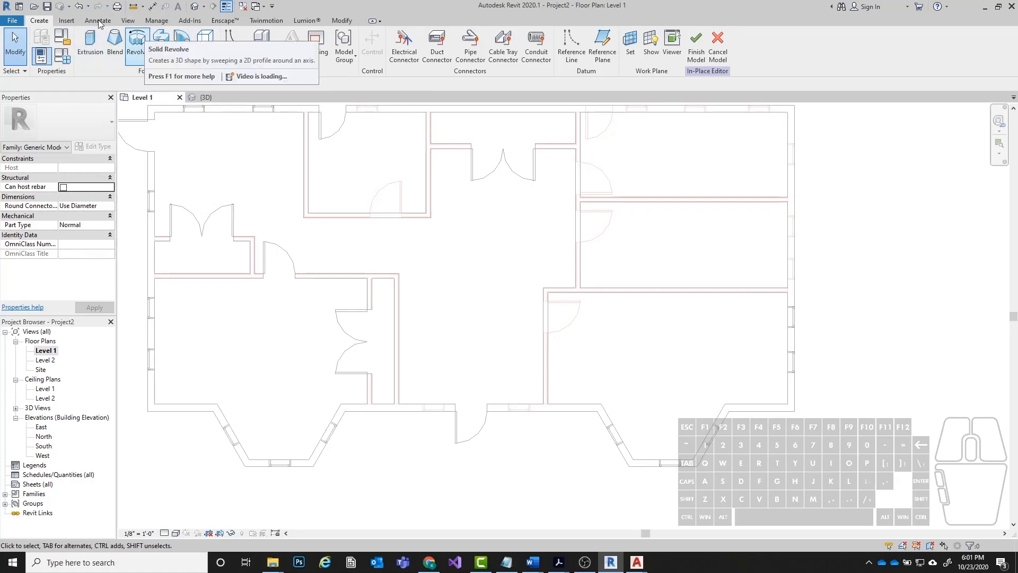
Start a solid extrusion and sketch a vertical profile line 1' 4" long in the hall, aligned with the wall corner below.
{"action": "left_click", "coordinate": [91, 53]}
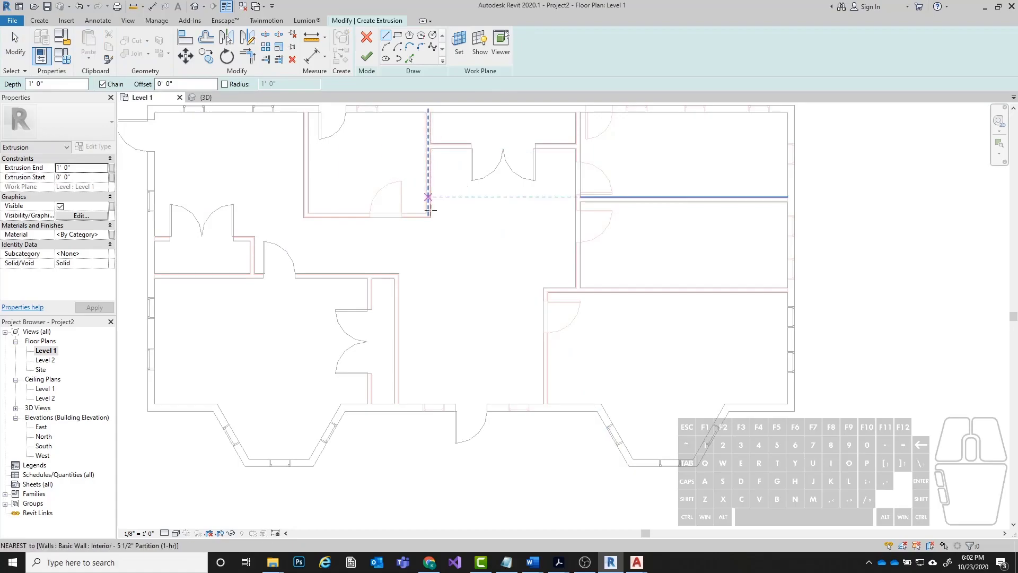
{"action": "scroll", "coordinate": [531, 253], "scroll_direction": "up", "scroll_amount": 3}
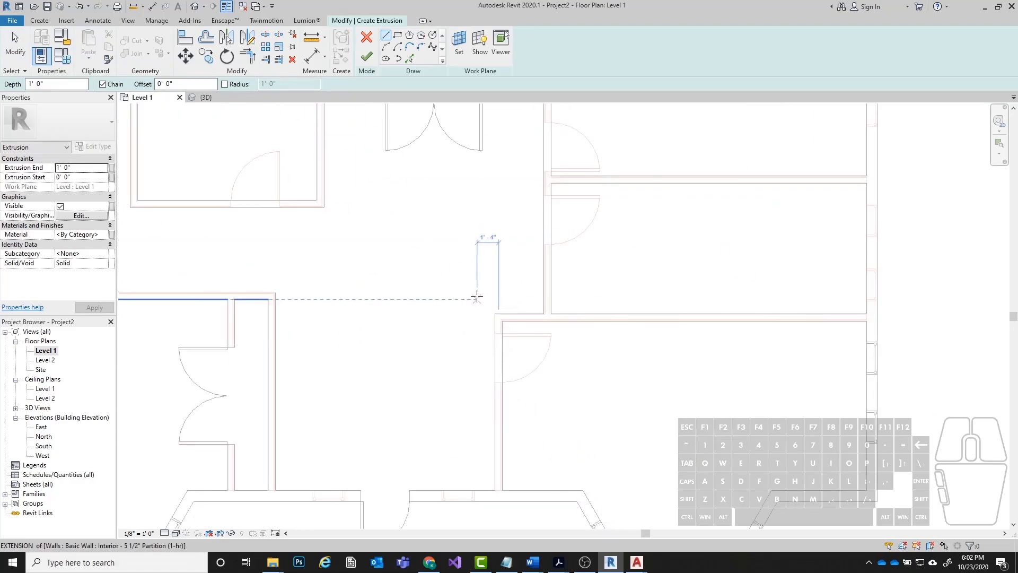
{"action": "middle_click_drag", "start_coordinate": [516, 230], "coordinate": [482, 229]}
{"action": "scroll", "coordinate": [486, 246], "scroll_direction": "up", "scroll_amount": 1}
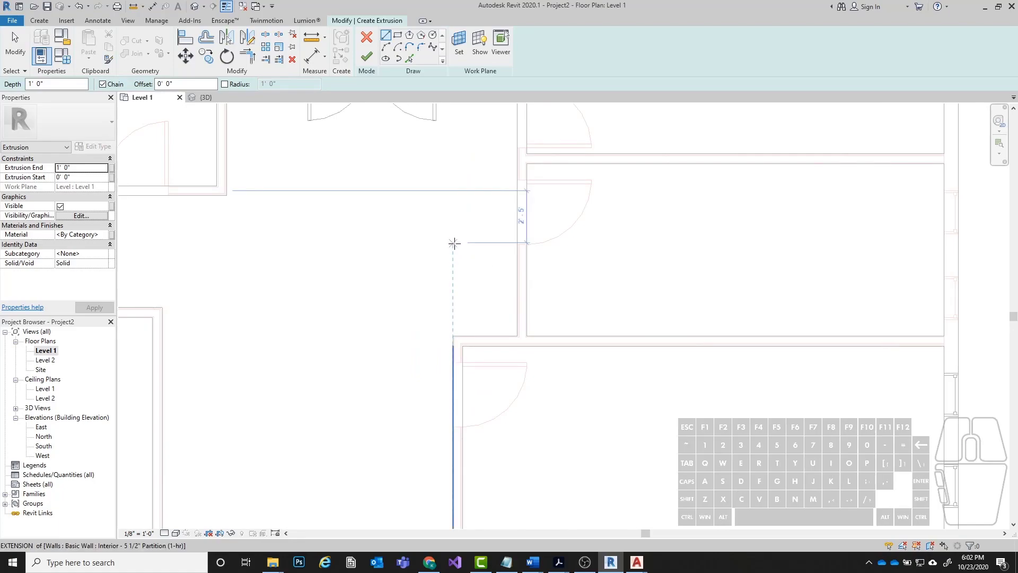
{"action": "left_click", "coordinate": [454, 243]}
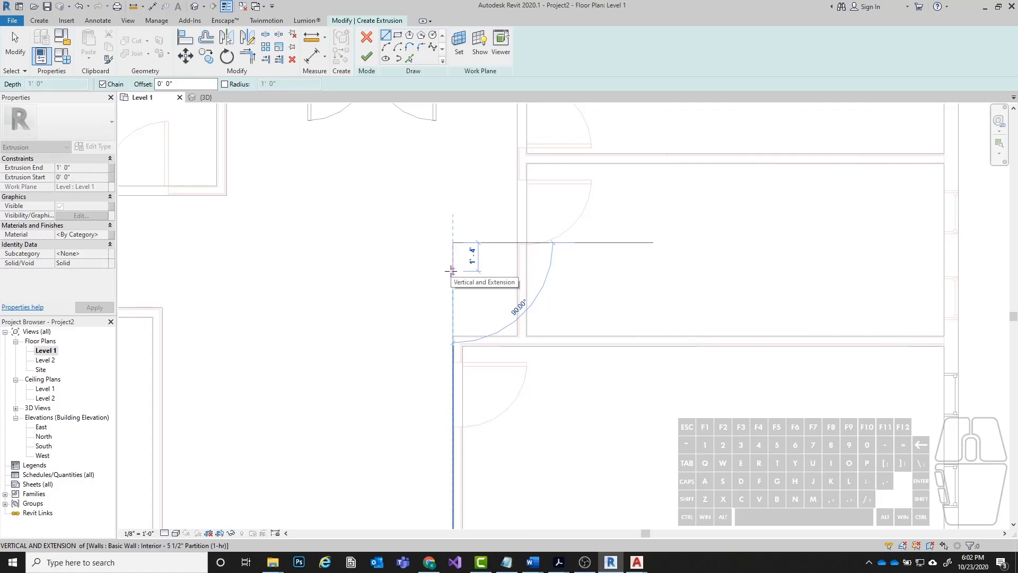
{"action": "type", "text": "1' - 4"}
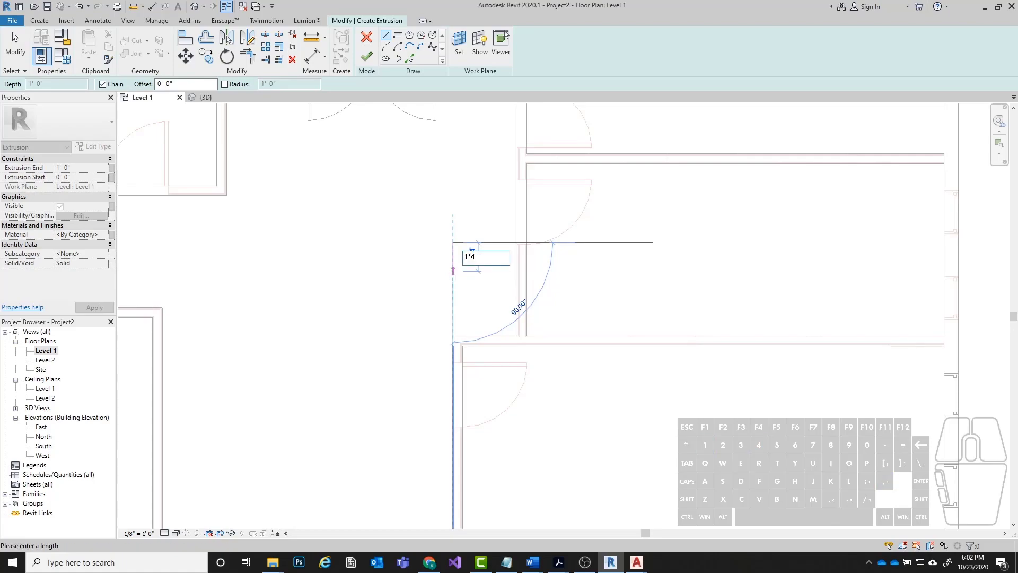
{"action": "type", "text": "\""}
{"action": "key", "text": "Return"}
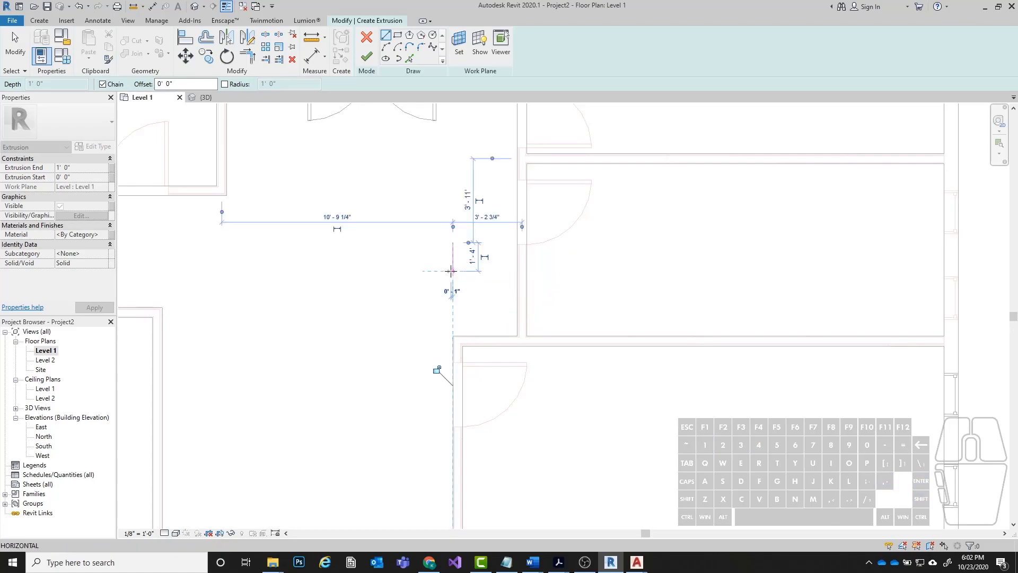
Complete the extrusion profile as a closed rectangle 1' 0" wide, starting from the lower end of the vertical line.
{"action": "scroll", "coordinate": [453, 257], "scroll_direction": "up", "scroll_amount": 2}
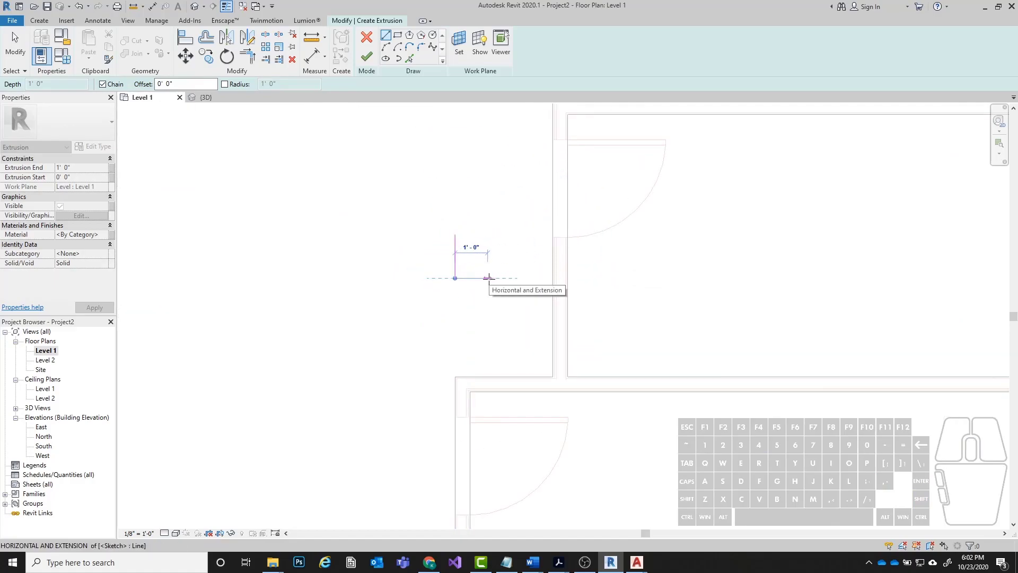
{"action": "left_click", "coordinate": [489, 277]}
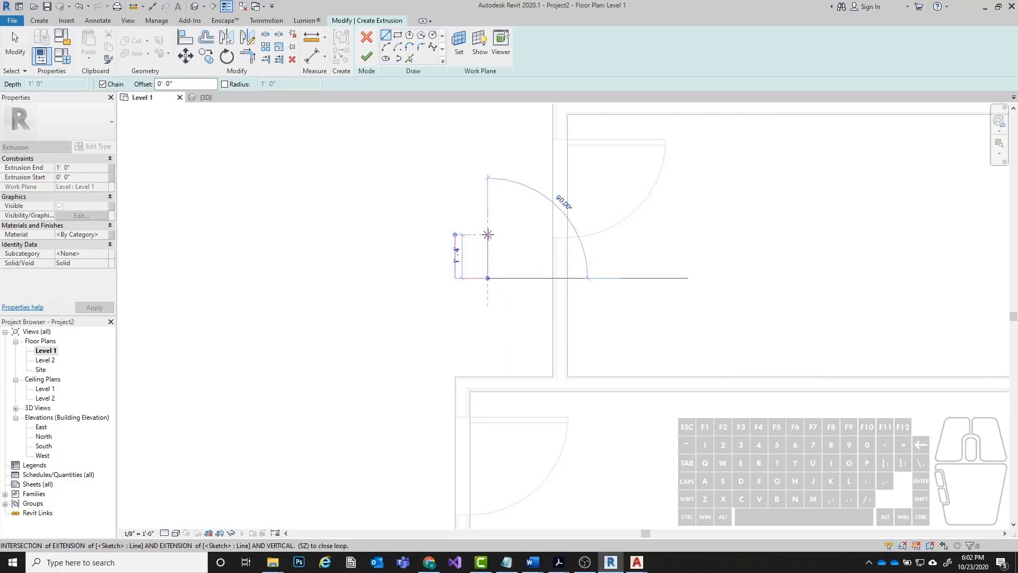
{"action": "left_click", "coordinate": [489, 233]}
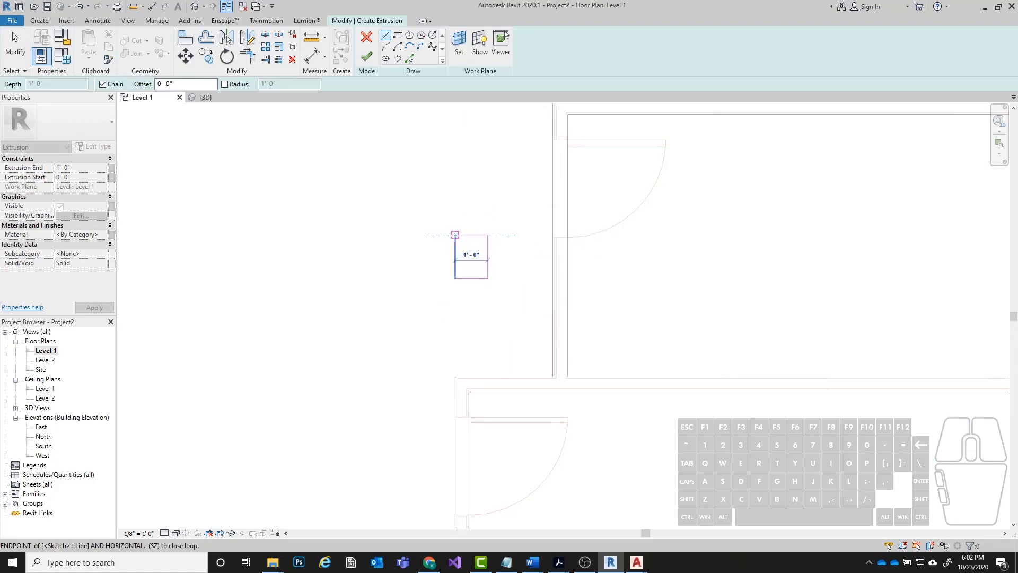
{"action": "left_click", "coordinate": [455, 234]}
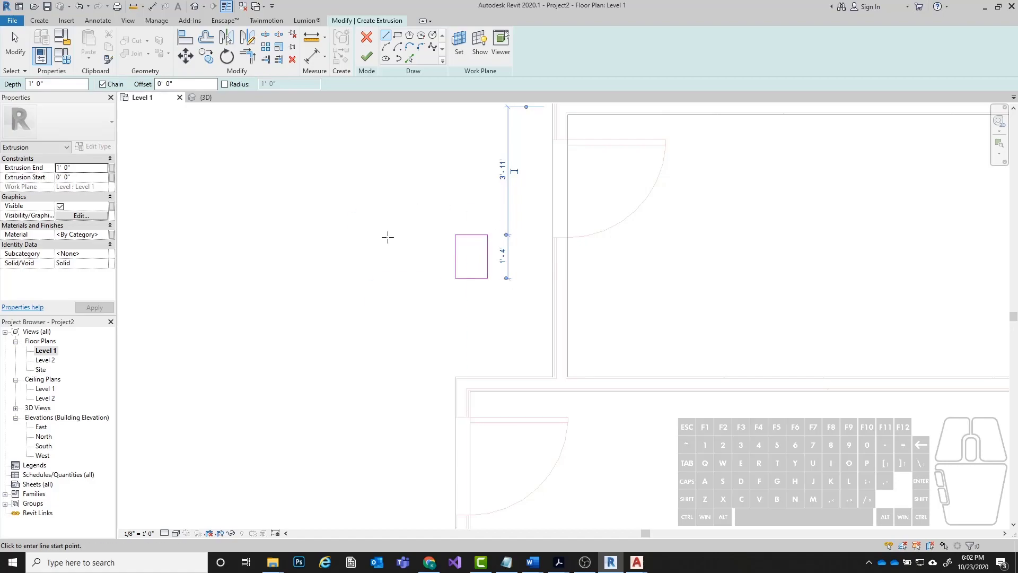
Sketch a second rectangle about 1' 0" wide left of the first, with its left line about 1' 6" long, overshooting the lower corner.
{"action": "scroll", "coordinate": [433, 228], "scroll_direction": "up", "scroll_amount": 2}
{"action": "scroll", "coordinate": [445, 217], "scroll_direction": "up", "scroll_amount": 1}
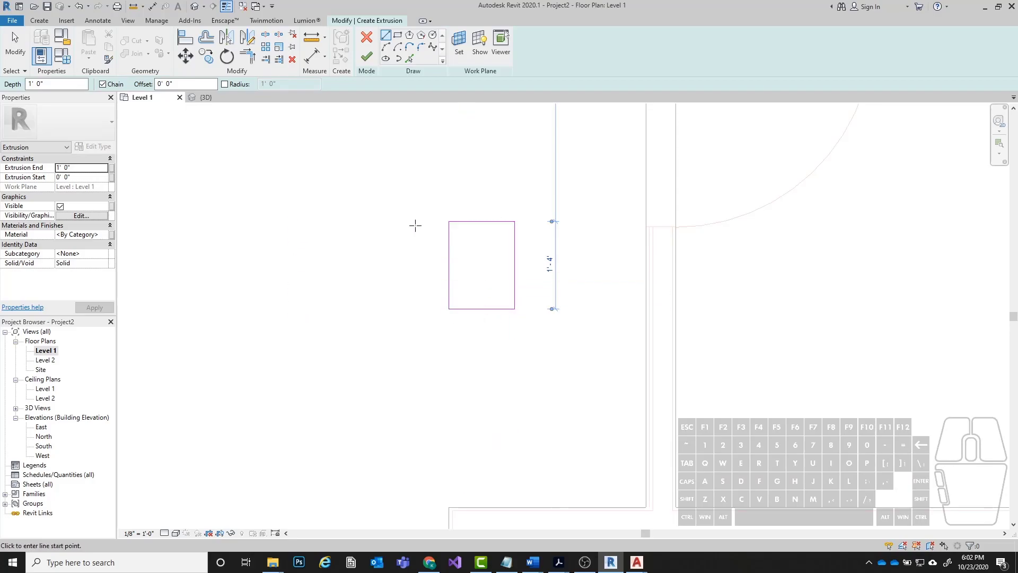
{"action": "scroll", "coordinate": [409, 255], "scroll_direction": "down", "scroll_amount": 2}
{"action": "left_click", "coordinate": [414, 249]}
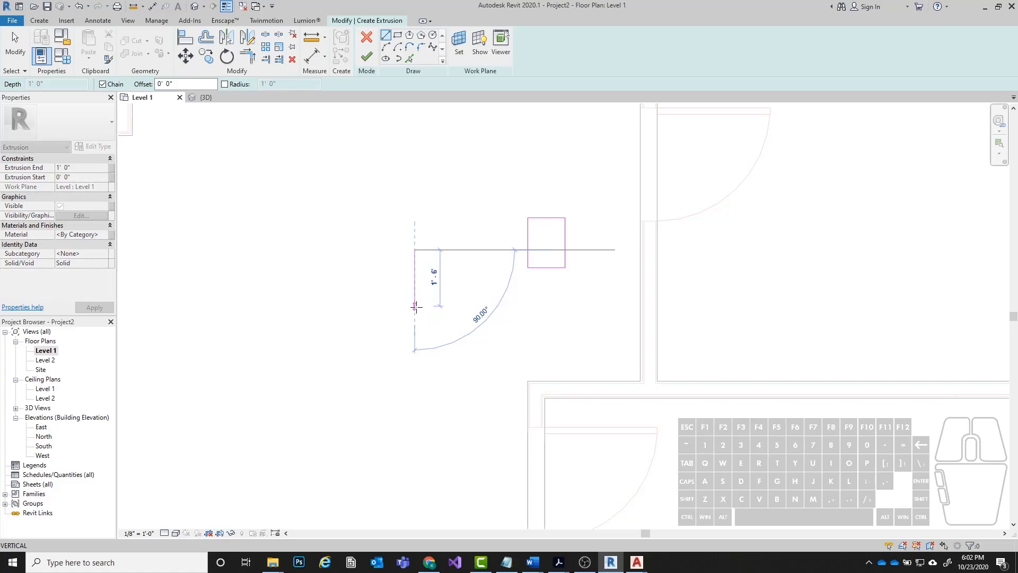
{"action": "left_click", "coordinate": [415, 306]}
{"action": "scroll", "coordinate": [414, 305], "scroll_direction": "up", "scroll_amount": 2}
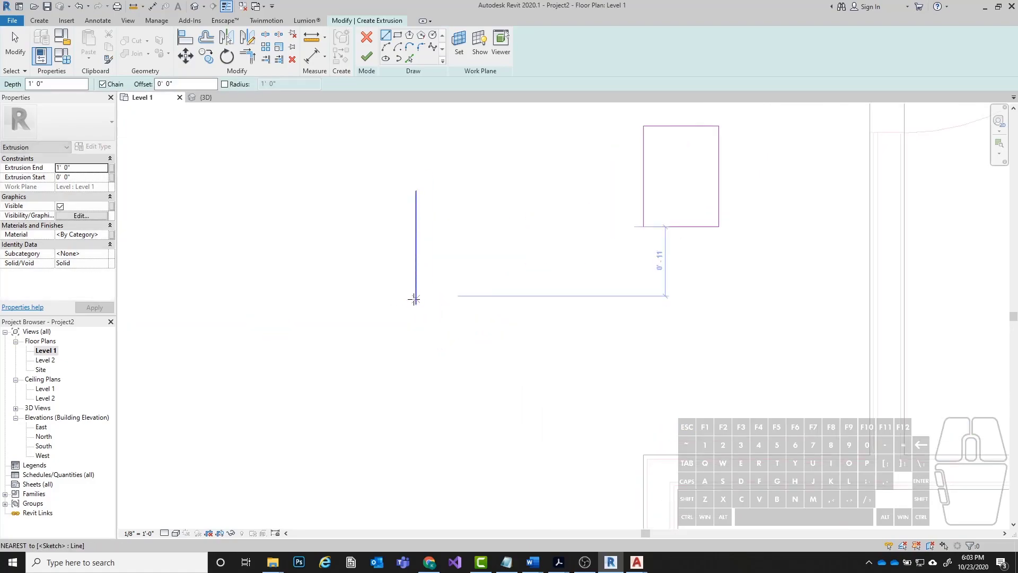
{"action": "left_click", "coordinate": [492, 296]}
{"action": "left_click", "coordinate": [492, 190]}
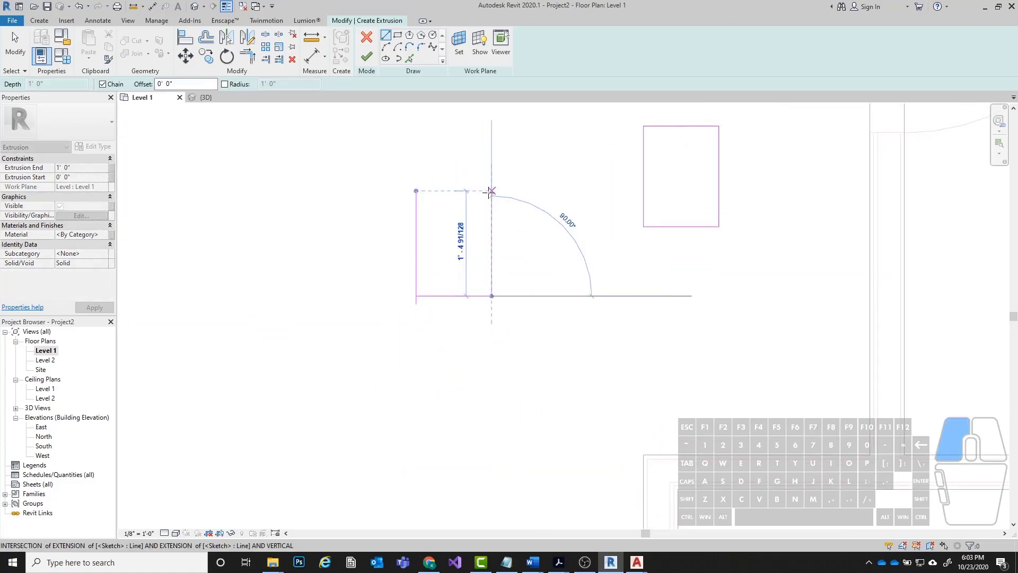
{"action": "left_click", "coordinate": [416, 190]}
{"action": "key", "text": "Escape"}
{"action": "key", "text": "Escape"}
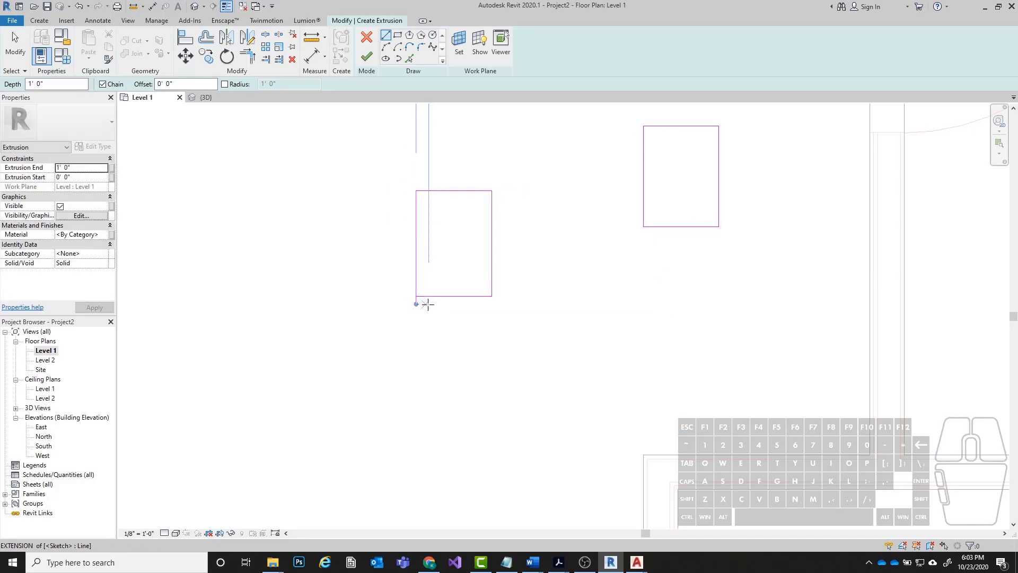
Shorten the overshooting left line of the second rectangle so it ends exactly at the lower-left corner.
{"action": "left_click", "coordinate": [417, 306]}
{"action": "left_click_drag", "start_coordinate": [416, 304], "coordinate": [416, 296]}
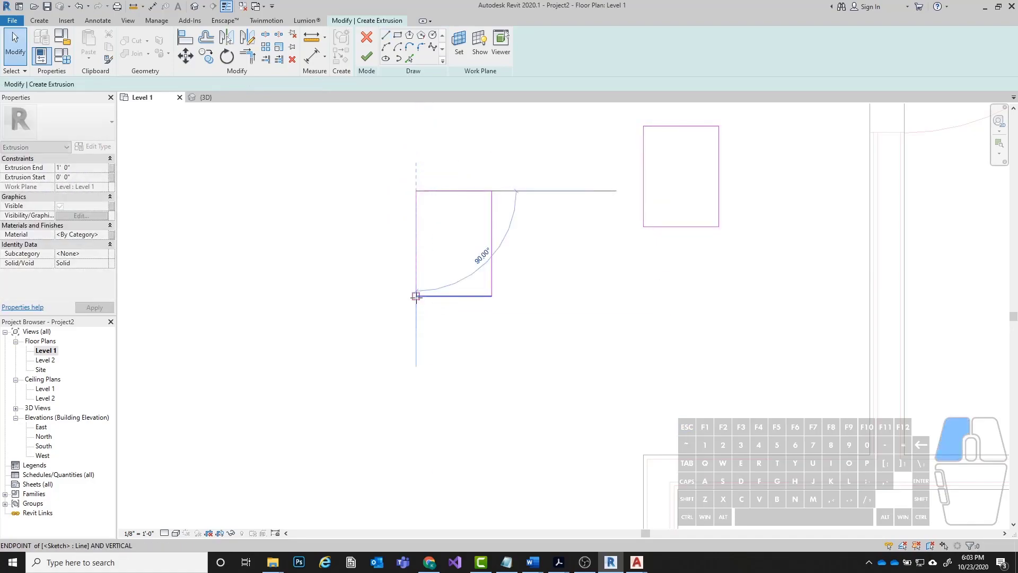
Open a small gap at the second rectangle's lower-left corner by shortening its bottom and left lines.
{"action": "scroll", "coordinate": [371, 269], "scroll_direction": "down", "scroll_amount": 1}
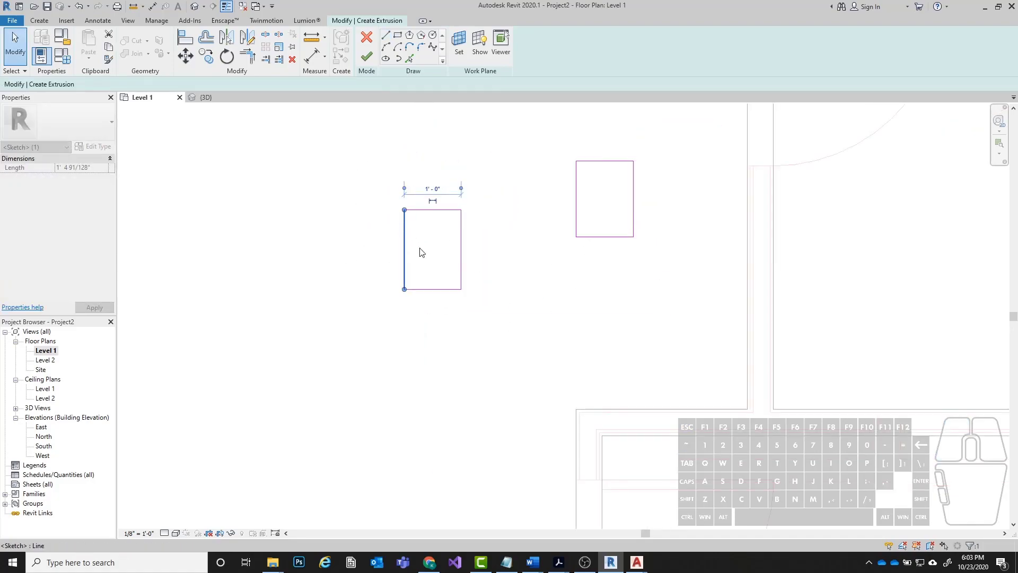
{"action": "left_click", "coordinate": [422, 290]}
{"action": "left_click_drag", "start_coordinate": [405, 290], "coordinate": [408, 288]}
{"action": "left_click", "coordinate": [405, 282]}
{"action": "left_click", "coordinate": [416, 289]}
{"action": "left_click", "coordinate": [406, 277]}
{"action": "key", "text": "Escape"}
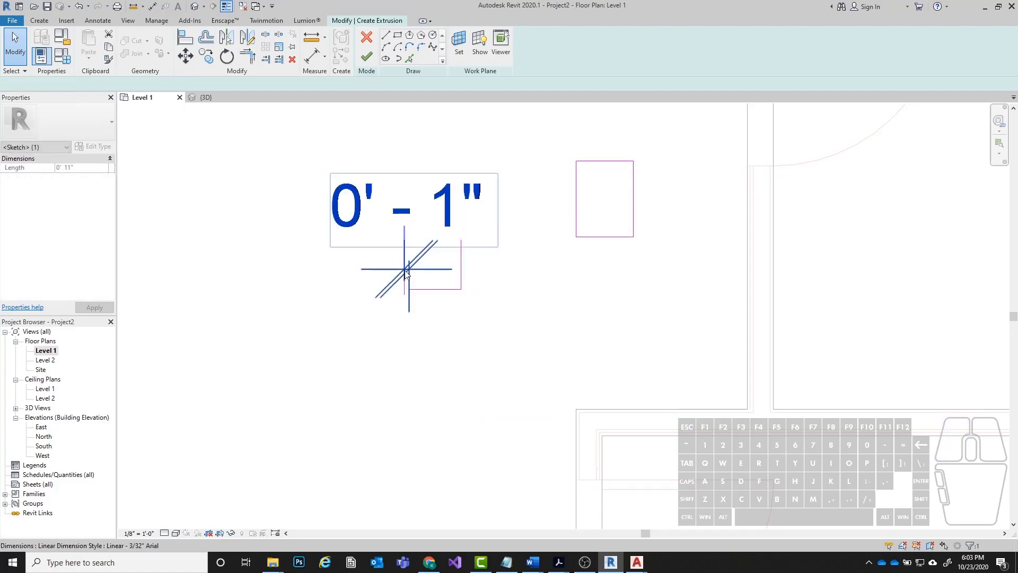
{"action": "key", "text": "ctrl+z"}
{"action": "left_click", "coordinate": [404, 249]}
{"action": "left_click_drag", "start_coordinate": [404, 294], "coordinate": [404, 286]}
{"action": "left_click", "coordinate": [459, 316]}
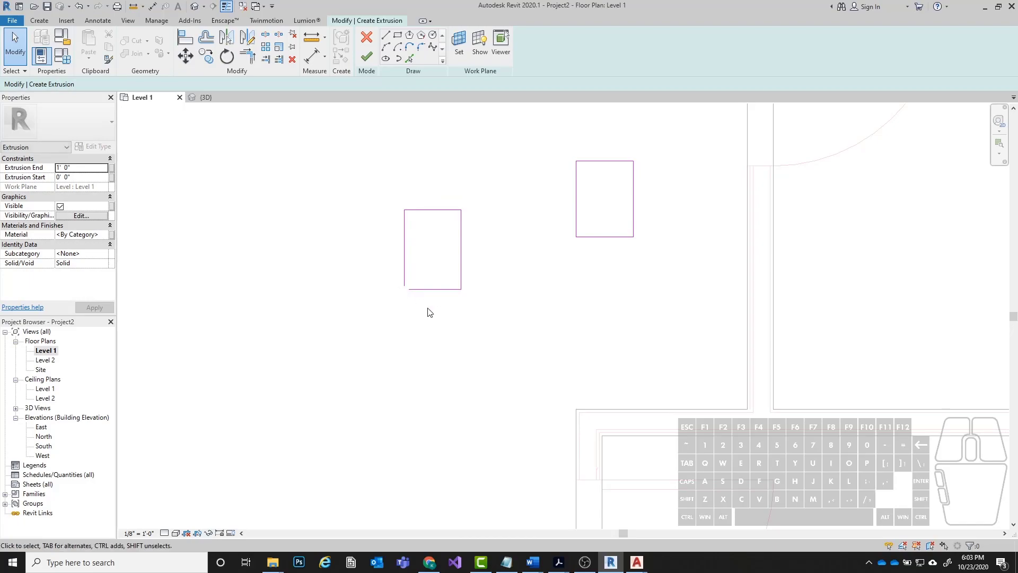
Delete all lines of the second rectangle, keeping only the original clock profile.
{"action": "mouse_move", "coordinate": [357, 196]}
{"action": "left_mouse_down"}
{"action": "mouse_move", "coordinate": [520, 411]}
{"action": "mouse_move", "coordinate": [513, 398]}
{"action": "left_mouse_up"}
{"action": "key", "text": "Delete"}
{"action": "scroll", "coordinate": [532, 370], "scroll_direction": "down", "scroll_amount": 1}
{"action": "scroll", "coordinate": [516, 222], "scroll_direction": "up", "scroll_amount": 1}
{"action": "middle_click_drag", "start_coordinate": [759, 248], "coordinate": [696, 248]}
{"action": "left_click", "coordinate": [511, 227]}
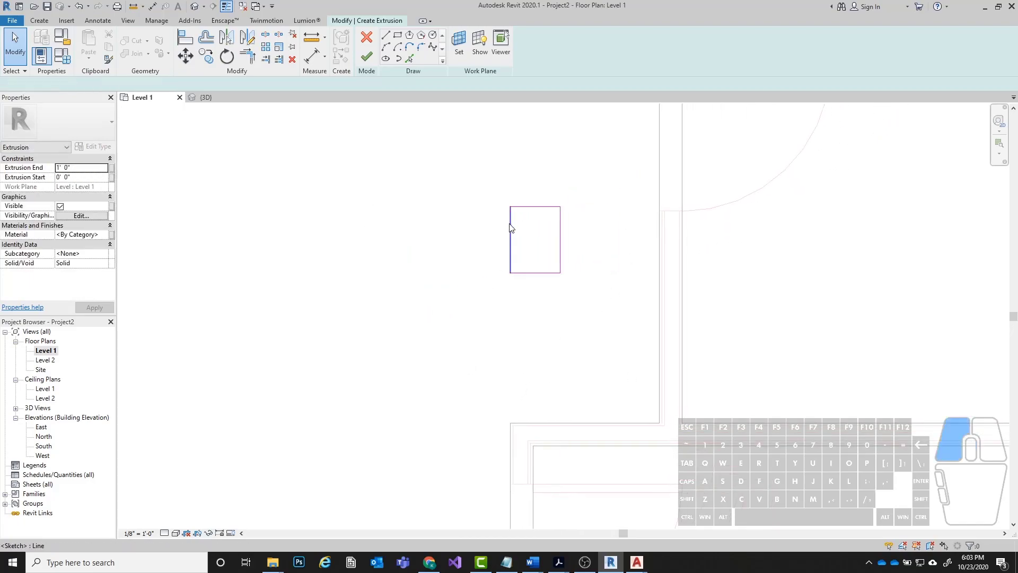
{"action": "left_click", "coordinate": [531, 274]}
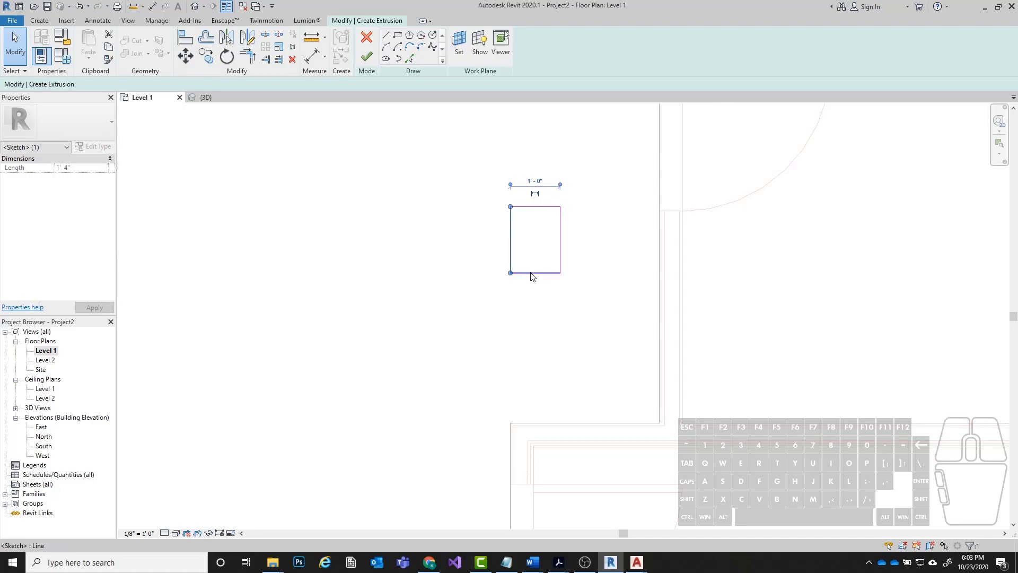
{"action": "left_click", "coordinate": [649, 272]}
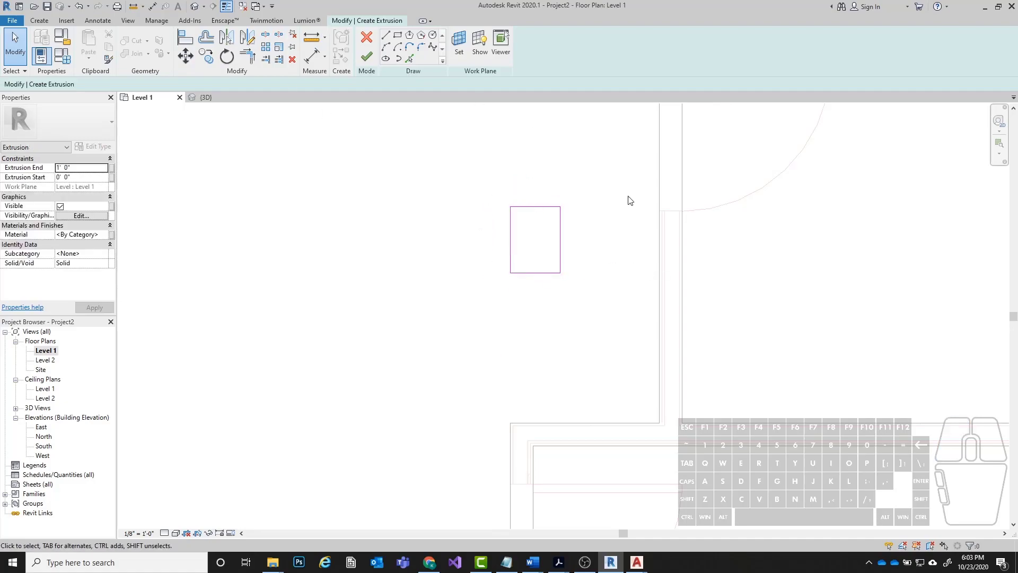
Set the clock profile's Extrusion End to 6" and finish the extrusion sketch.
{"action": "left_click", "coordinate": [55, 167]}
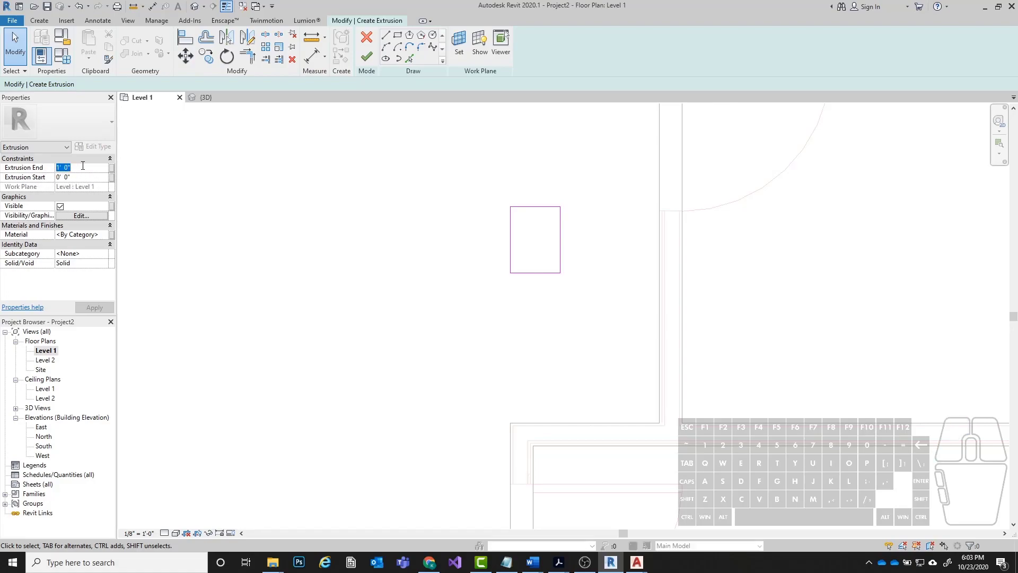
{"action": "type", "text": "6"}
{"action": "key", "text": "Return"}
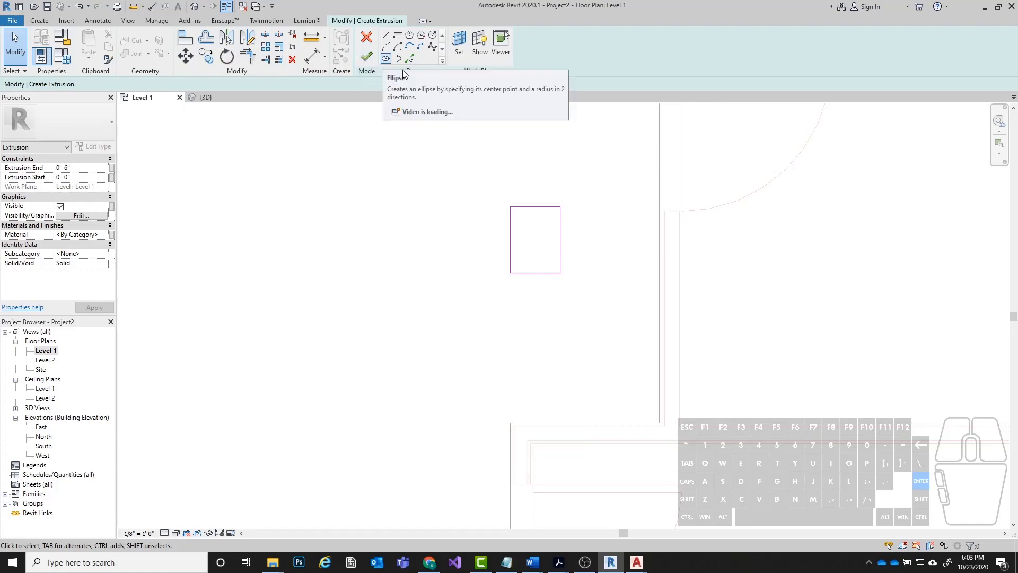
{"action": "left_click", "coordinate": [361, 62]}
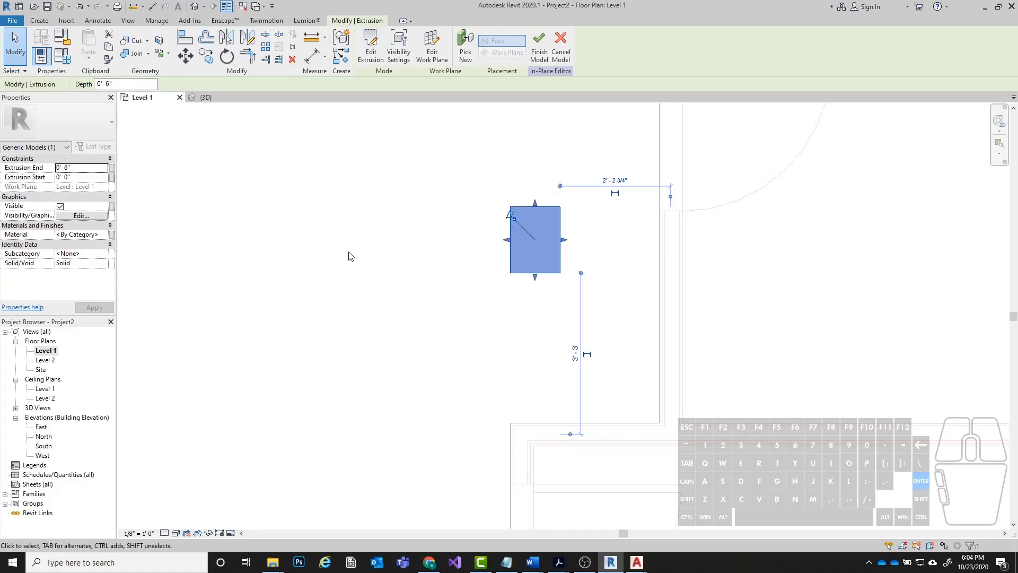
{"action": "left_click", "coordinate": [353, 232]}
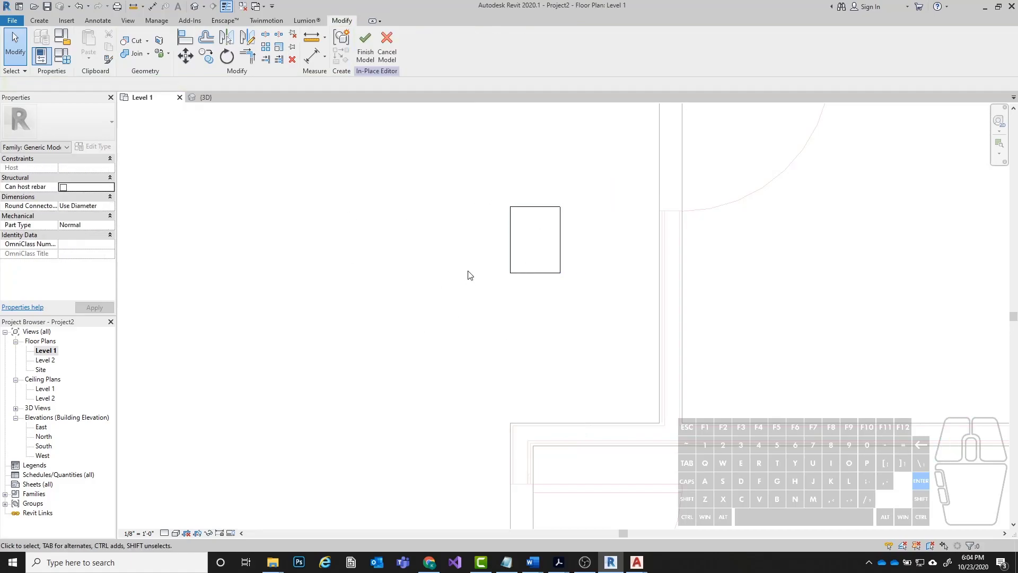
Examine the extruded clock base in the 3D view, then return to the Level 1 floor plan.
{"action": "left_click", "coordinate": [194, 6]}
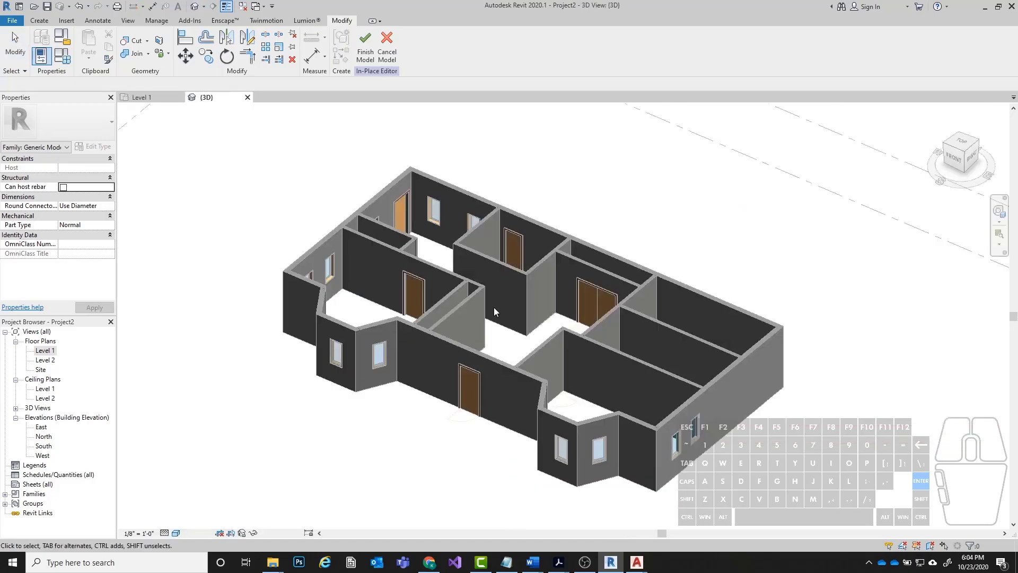
{"action": "scroll", "coordinate": [491, 307], "scroll_direction": "up", "scroll_amount": 4}
{"action": "middle_click_drag", "start_coordinate": [438, 307], "coordinate": [525, 318], "text": "shift"}
{"action": "scroll", "coordinate": [427, 319], "scroll_direction": "up", "scroll_amount": 3}
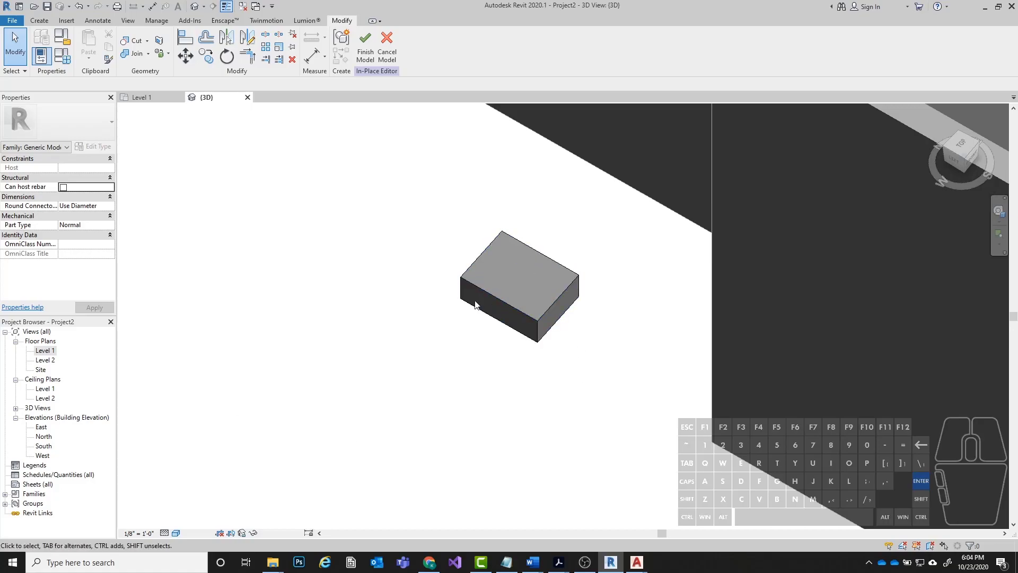
{"action": "scroll", "coordinate": [451, 276], "scroll_direction": "down", "scroll_amount": 1}
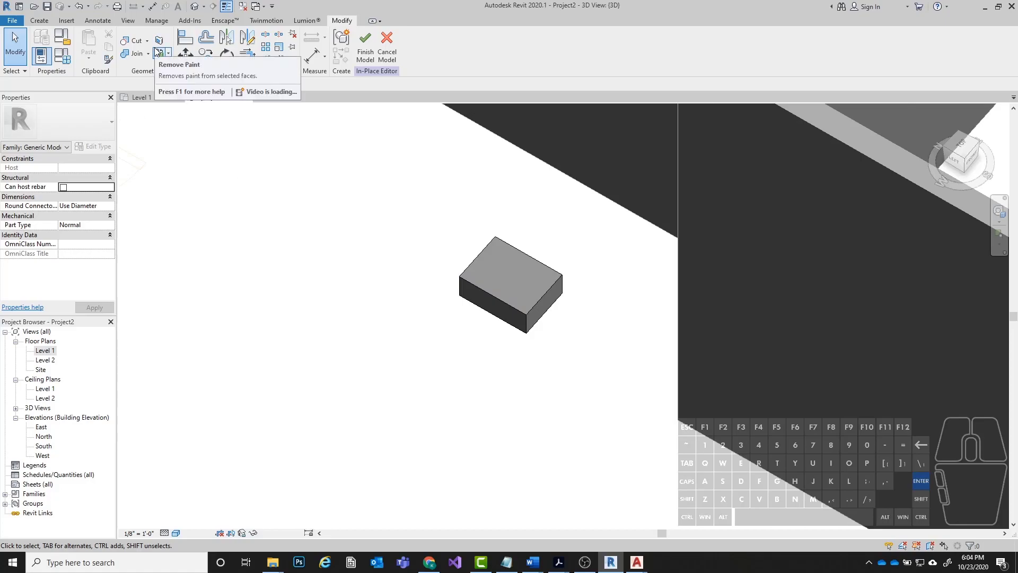
{"action": "double_click", "coordinate": [45, 350]}
{"action": "scroll", "coordinate": [326, 382], "scroll_direction": "down", "scroll_amount": 2}
{"action": "middle_click_drag", "start_coordinate": [425, 292], "coordinate": [426, 352]}
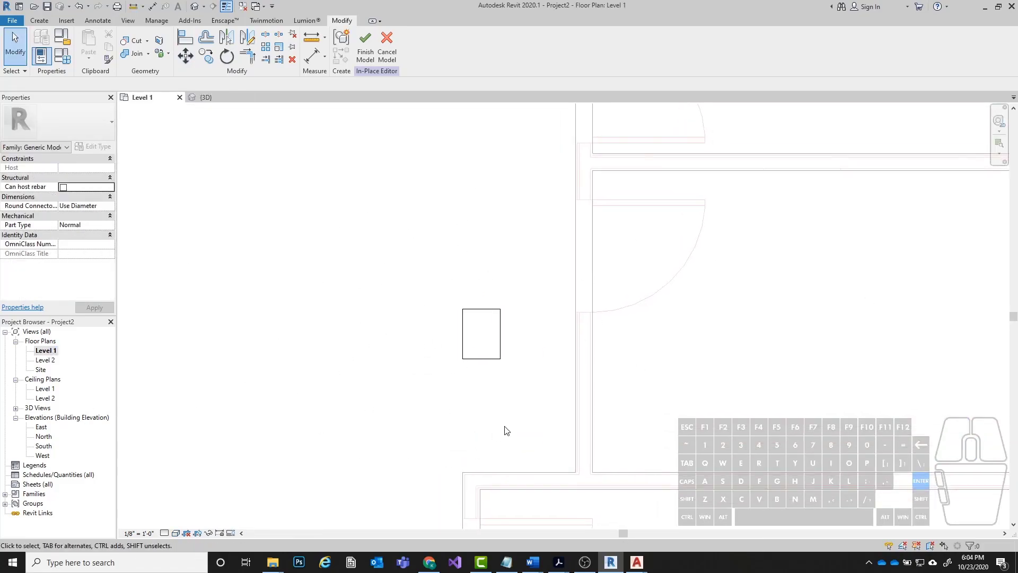
Finish the in-place clock model and isolate it in the 3D view with a Selection Box.
{"action": "left_click_drag", "start_coordinate": [415, 267], "coordinate": [539, 443]}
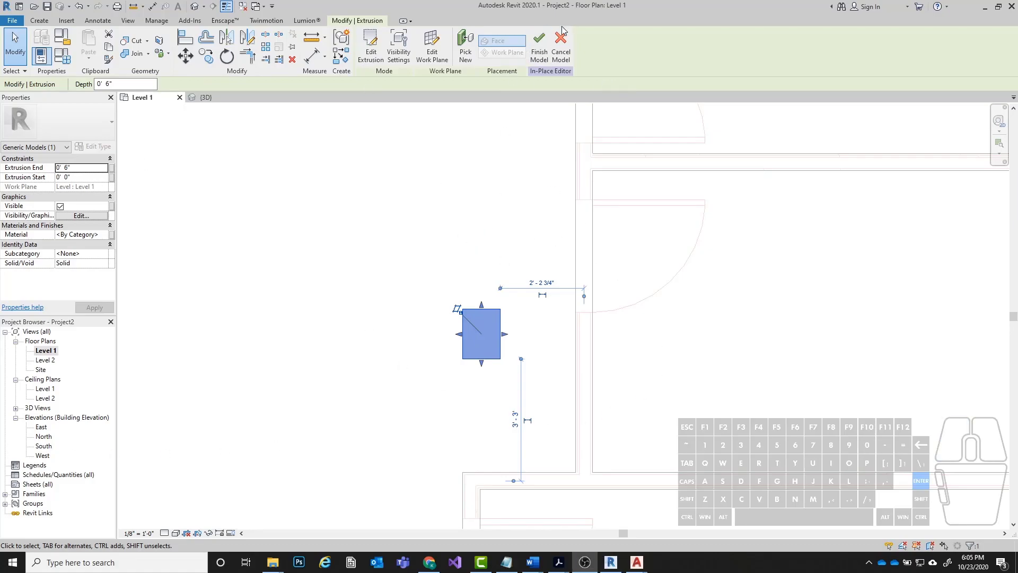
{"action": "left_click", "coordinate": [541, 53]}
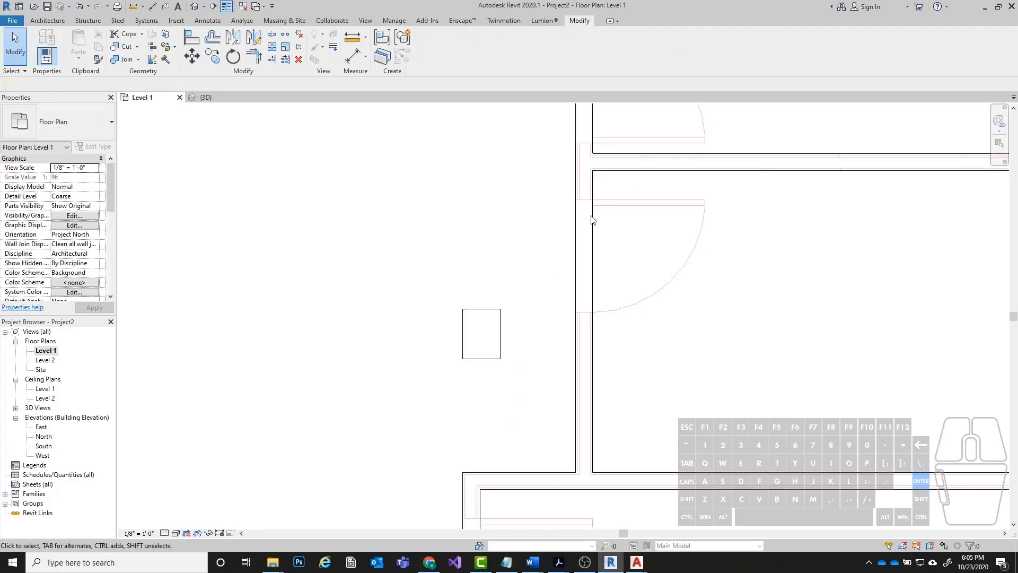
{"action": "left_click", "coordinate": [500, 346]}
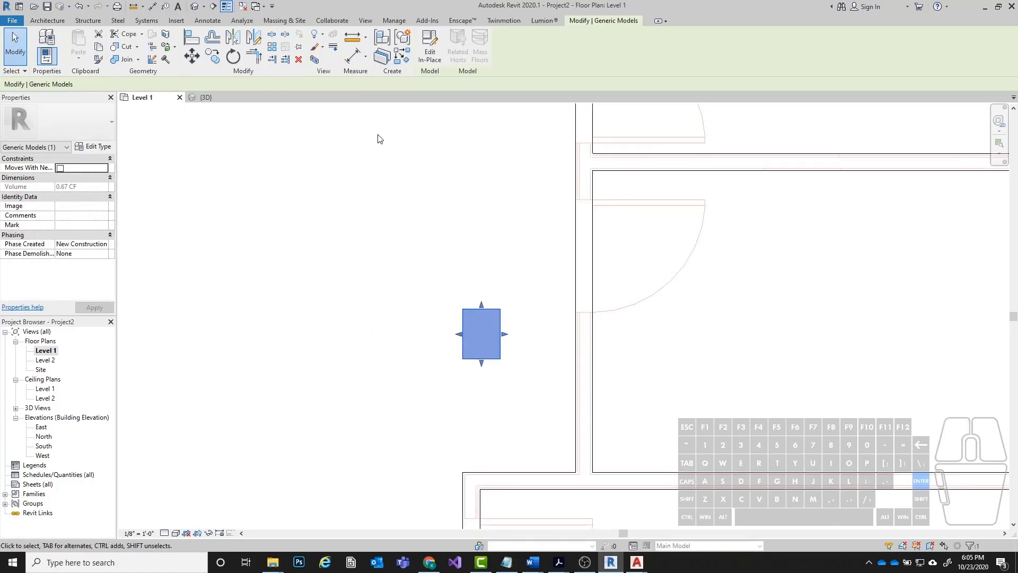
{"action": "left_click", "coordinate": [314, 60]}
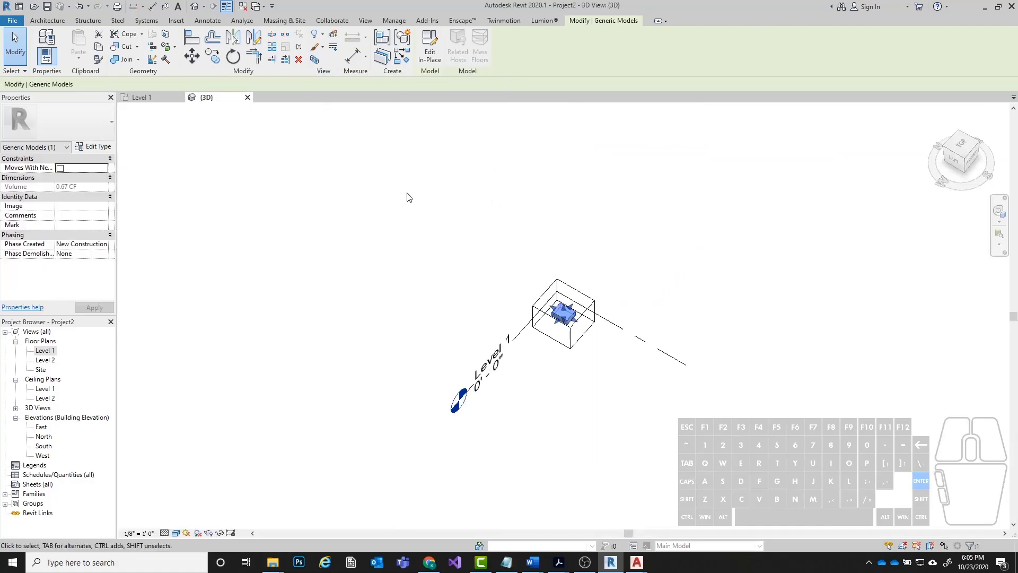
Raise the top face of the section box well above the clock base to leave room for a tall model.
{"action": "middle_click_drag", "start_coordinate": [623, 358], "coordinate": [623, 218], "text": "shift"}
{"action": "left_click", "coordinate": [623, 218]}
{"action": "scroll", "coordinate": [549, 322], "scroll_direction": "up", "scroll_amount": 4}
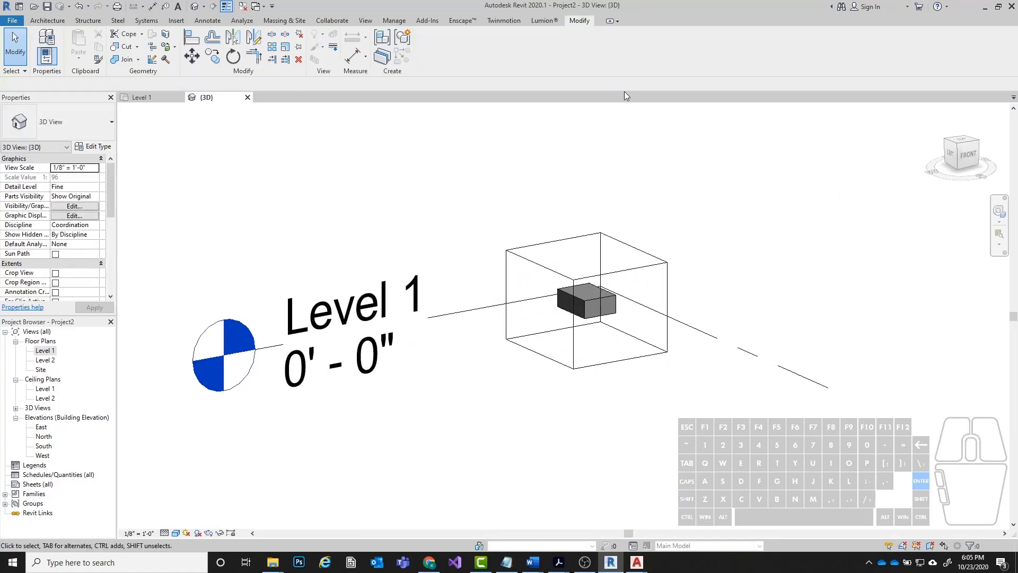
{"action": "left_click", "coordinate": [629, 274]}
{"action": "left_click", "coordinate": [629, 278]}
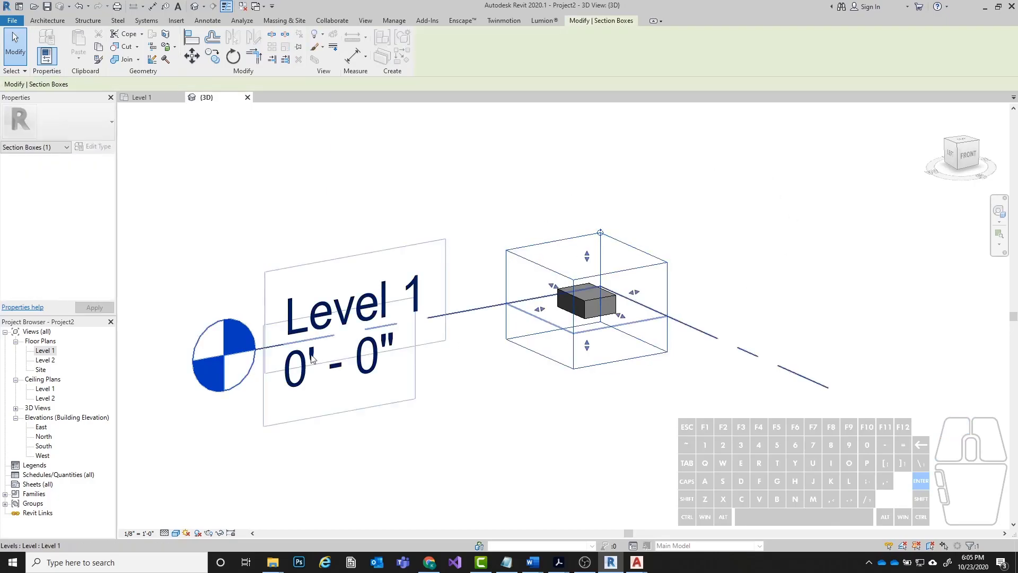
{"action": "scroll", "coordinate": [318, 344], "scroll_direction": "down", "scroll_amount": 2}
{"action": "scroll", "coordinate": [488, 284], "scroll_direction": "up", "scroll_amount": 3}
{"action": "scroll", "coordinate": [469, 371], "scroll_direction": "down", "scroll_amount": 2}
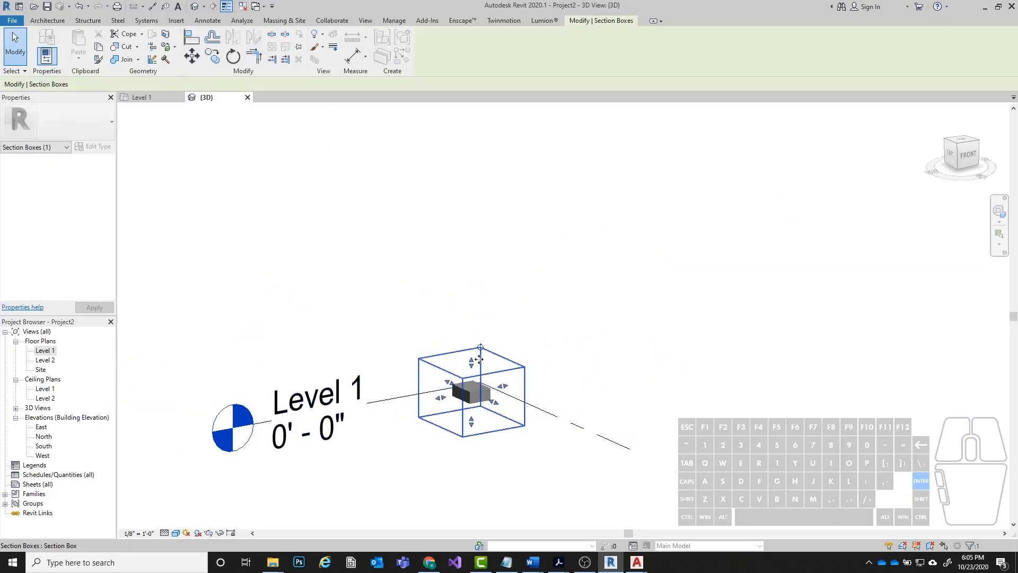
{"action": "left_click_drag", "start_coordinate": [471, 365], "coordinate": [471, 188]}
{"action": "middle_click_drag", "start_coordinate": [509, 369], "coordinate": [530, 329], "text": "shift"}
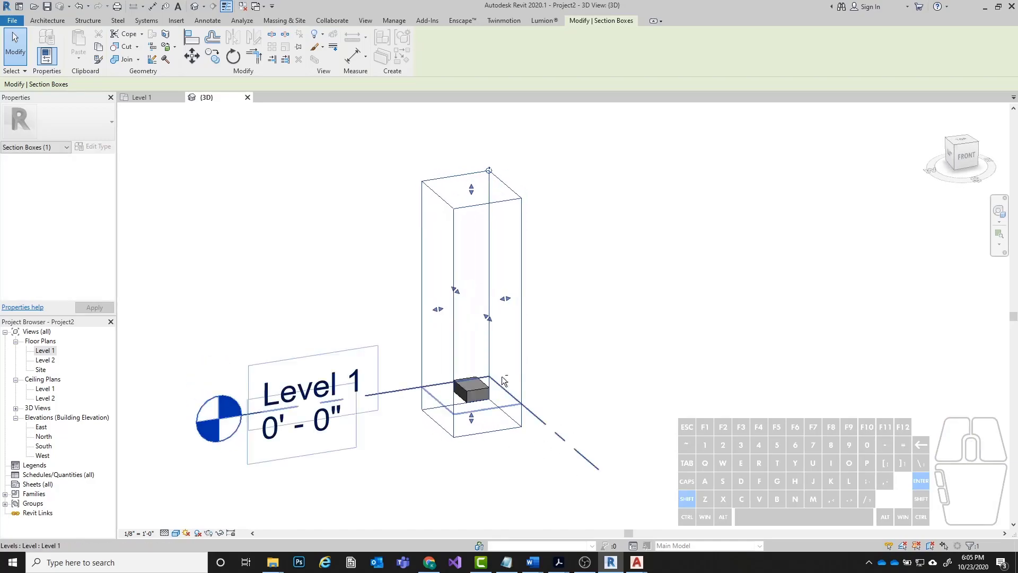
{"action": "left_click", "coordinate": [531, 326]}
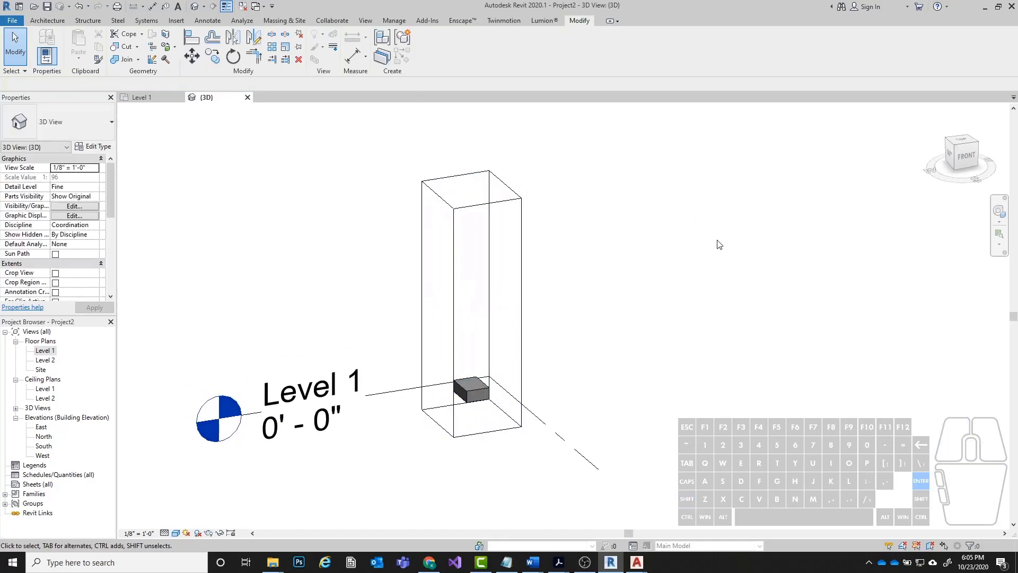
Hide the section box element in the 3D view.
{"action": "middle_click_drag", "start_coordinate": [566, 309], "coordinate": [537, 309], "text": "shift"}
{"action": "left_click", "coordinate": [481, 279]}
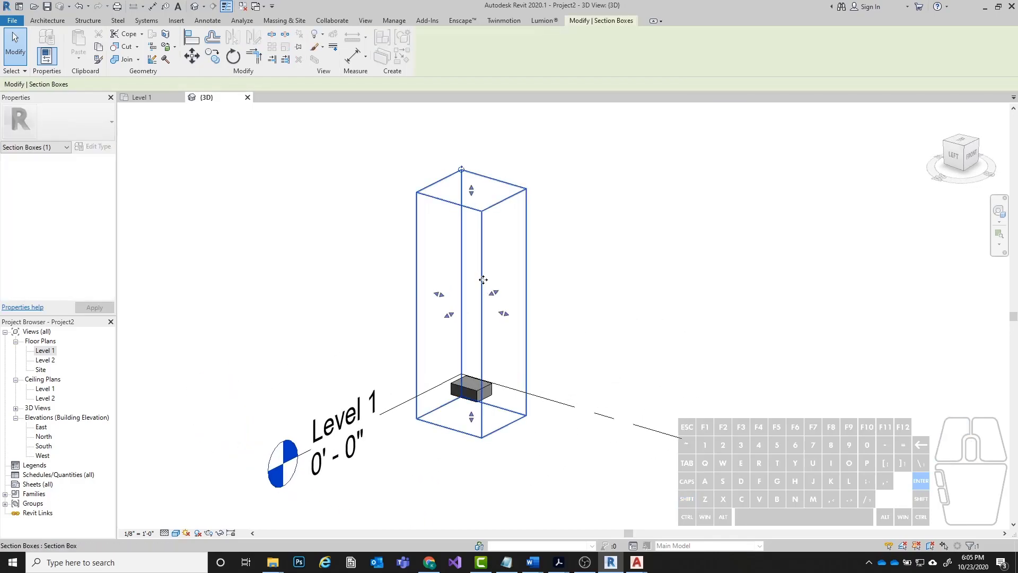
{"action": "right_click", "coordinate": [483, 280]}
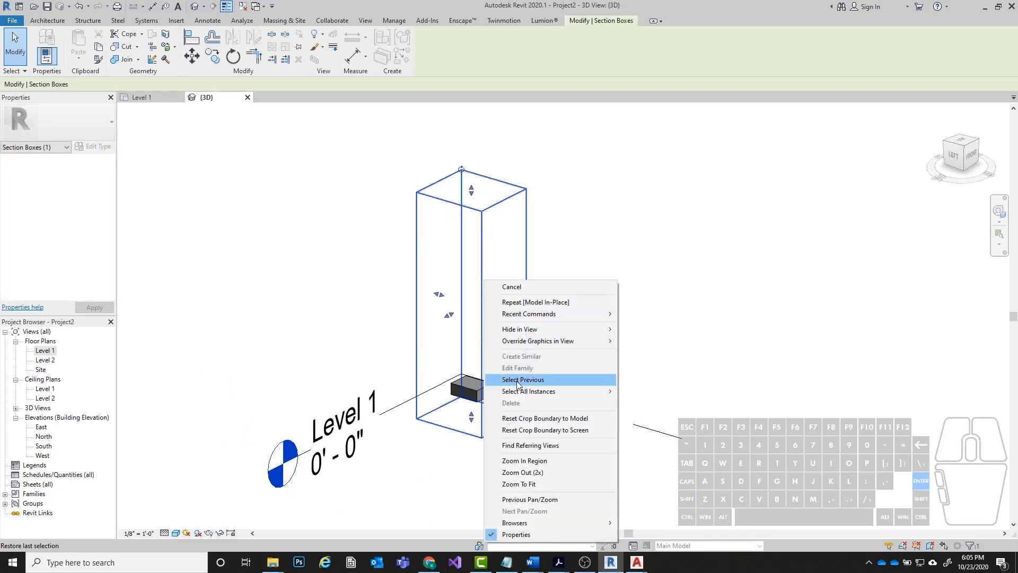
{"action": "mouse_move", "coordinate": [523, 329]}
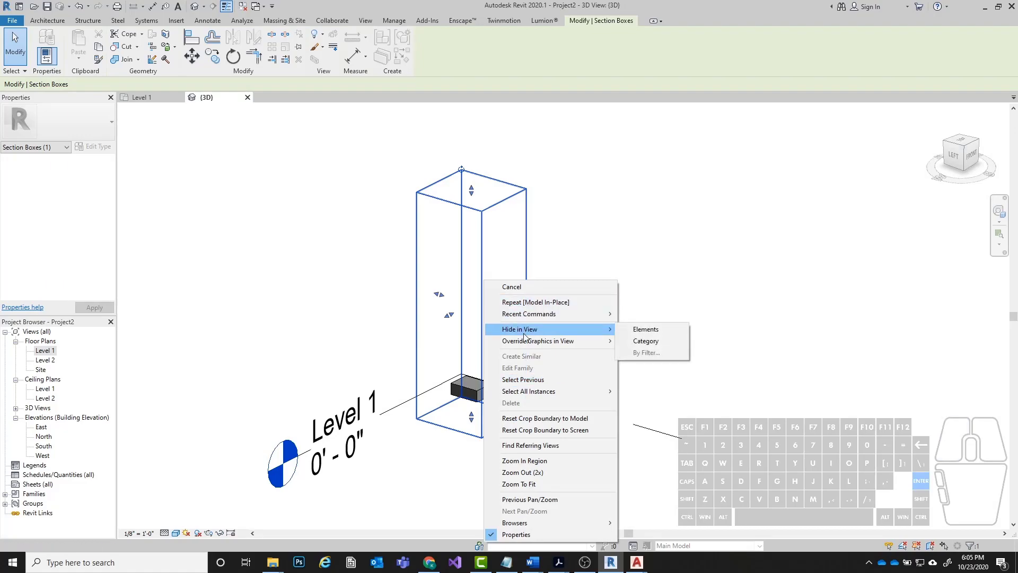
{"action": "left_click", "coordinate": [646, 330]}
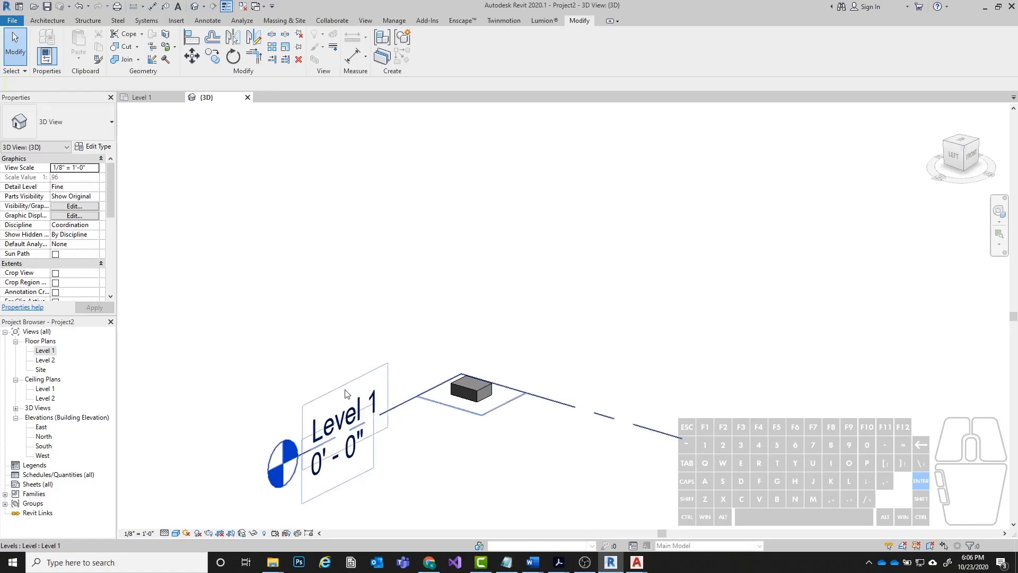
Hide the Level 1 datum element in the 3D view so only the clock base shows.
{"action": "left_click", "coordinate": [408, 402]}
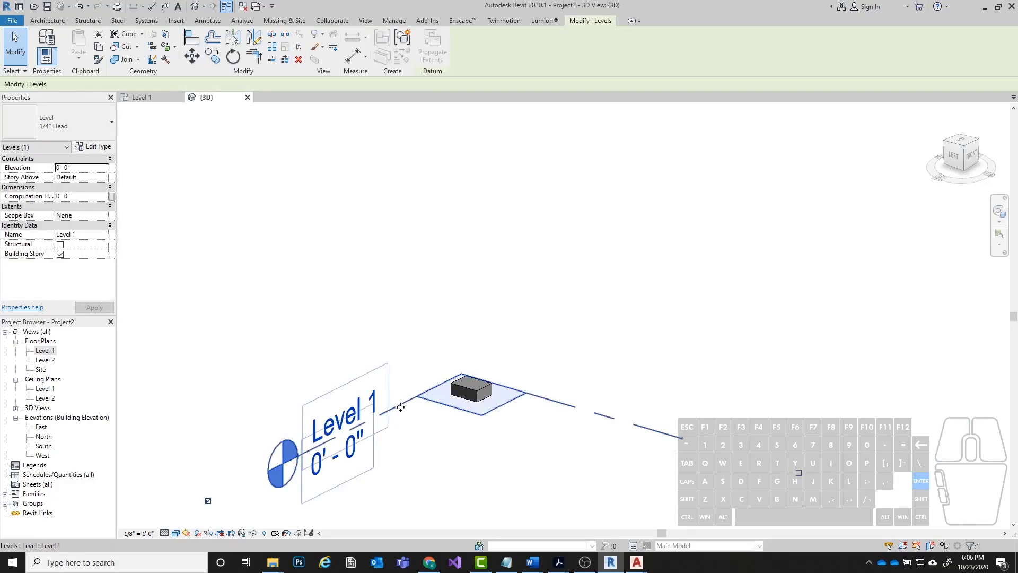
{"action": "right_click", "coordinate": [400, 407]}
{"action": "mouse_move", "coordinate": [440, 195]}
{"action": "left_click", "coordinate": [562, 194]}
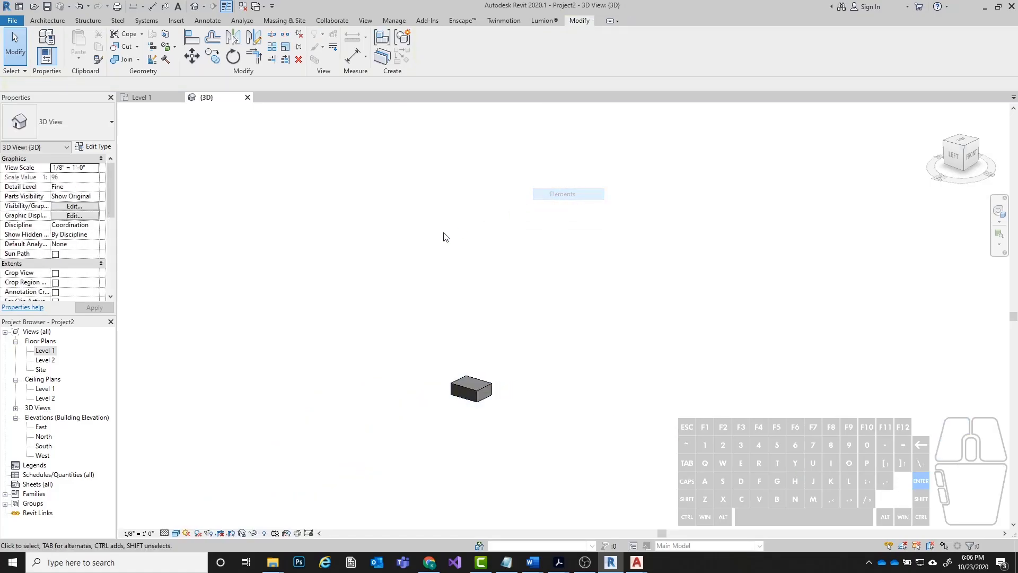
Open the Grandfather Clock base block for in-place editing.
{"action": "scroll", "coordinate": [431, 404], "scroll_direction": "up", "scroll_amount": 1}
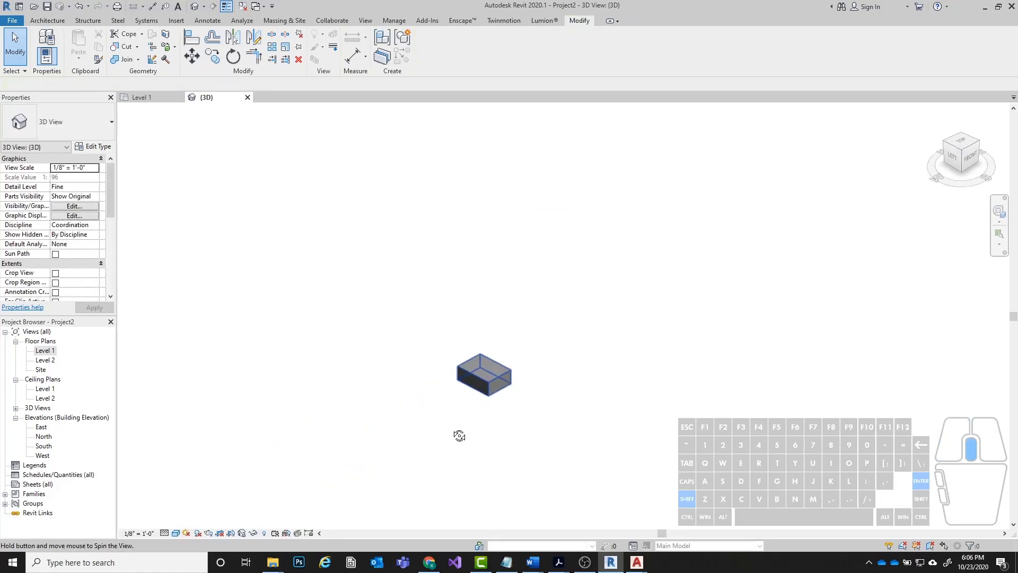
{"action": "scroll", "coordinate": [354, 413], "scroll_direction": "up", "scroll_amount": 3}
{"action": "left_click", "coordinate": [575, 366]}
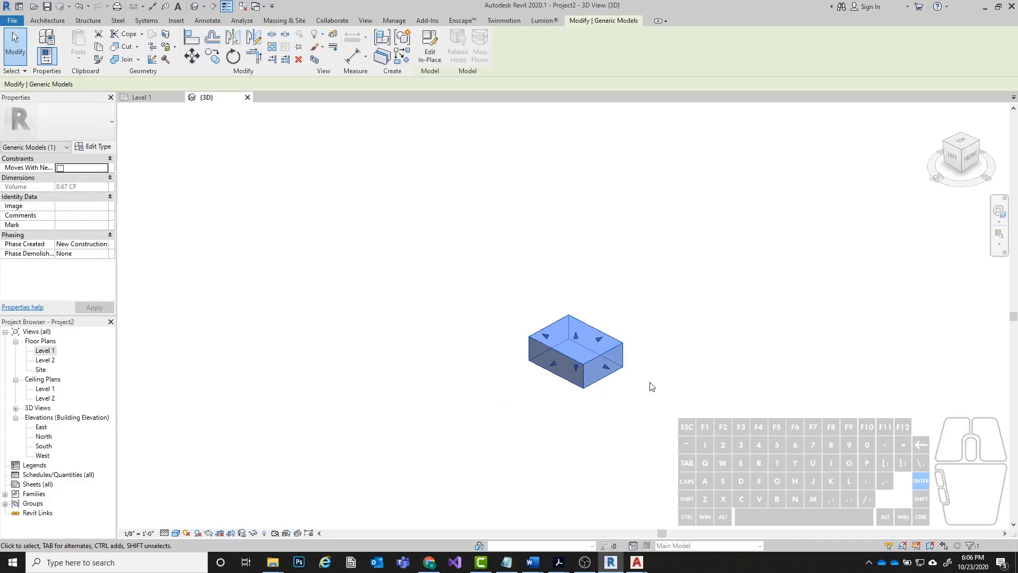
{"action": "left_click", "coordinate": [658, 311]}
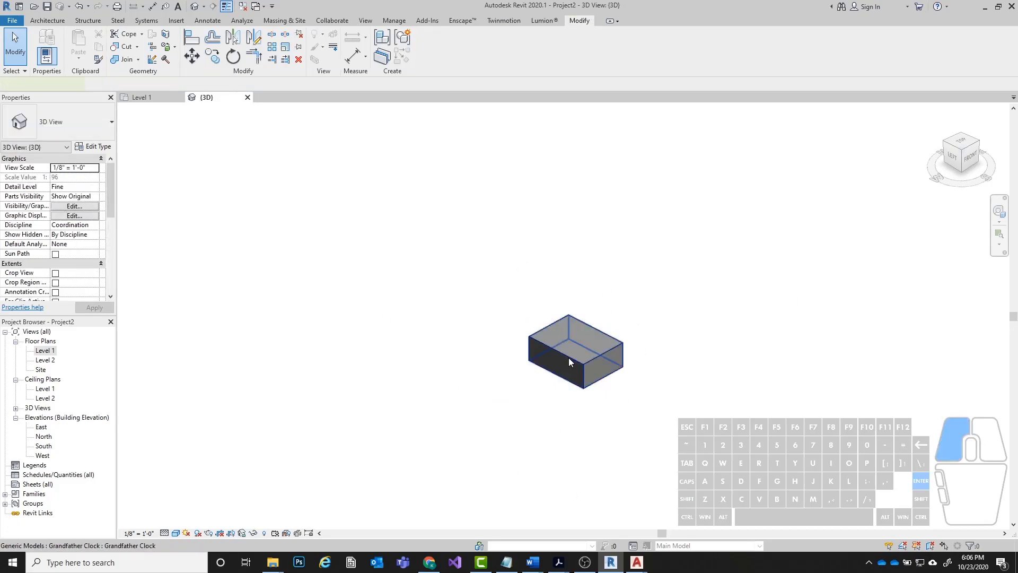
{"action": "left_click", "coordinate": [568, 357]}
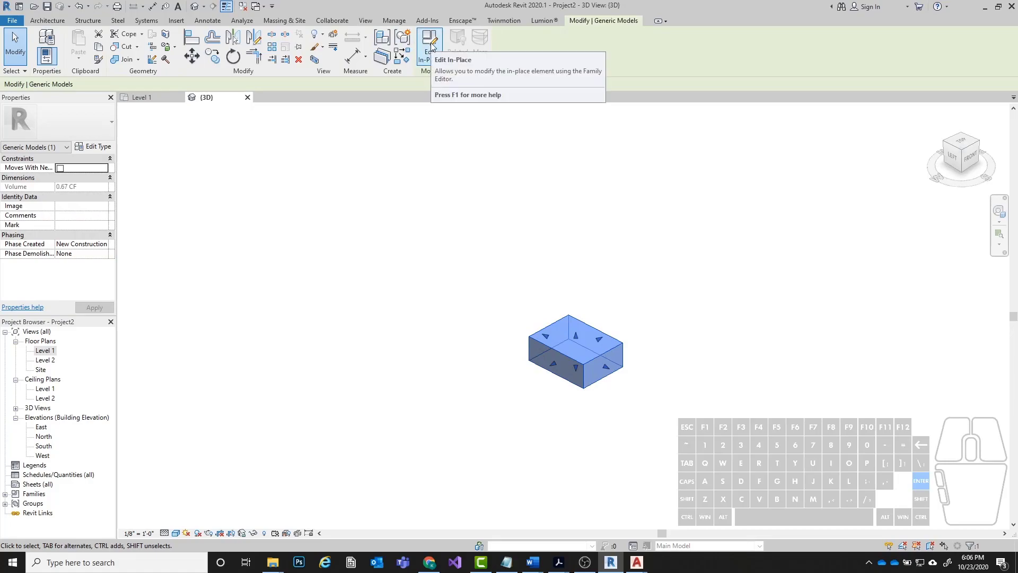
{"action": "left_click", "coordinate": [431, 47]}
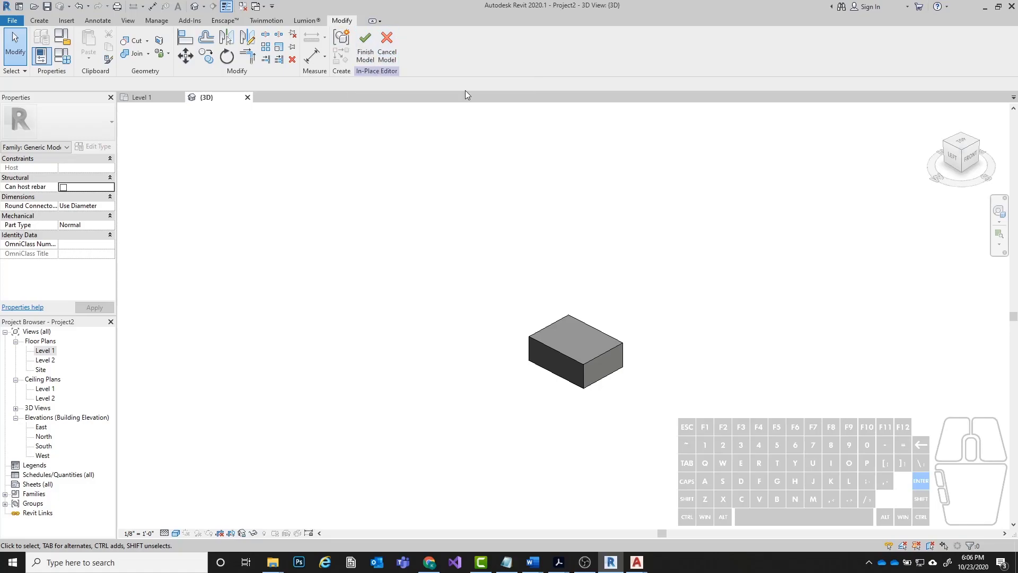
Start a new solid extrusion and set its work plane by picking the top face of the clock's base block.
{"action": "left_click", "coordinate": [44, 19]}
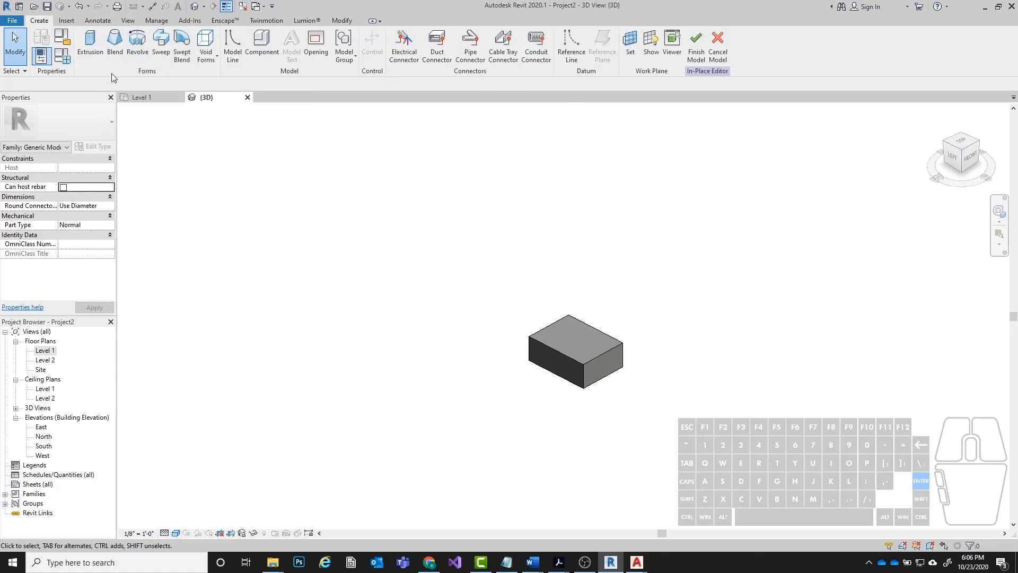
{"action": "left_click", "coordinate": [81, 52]}
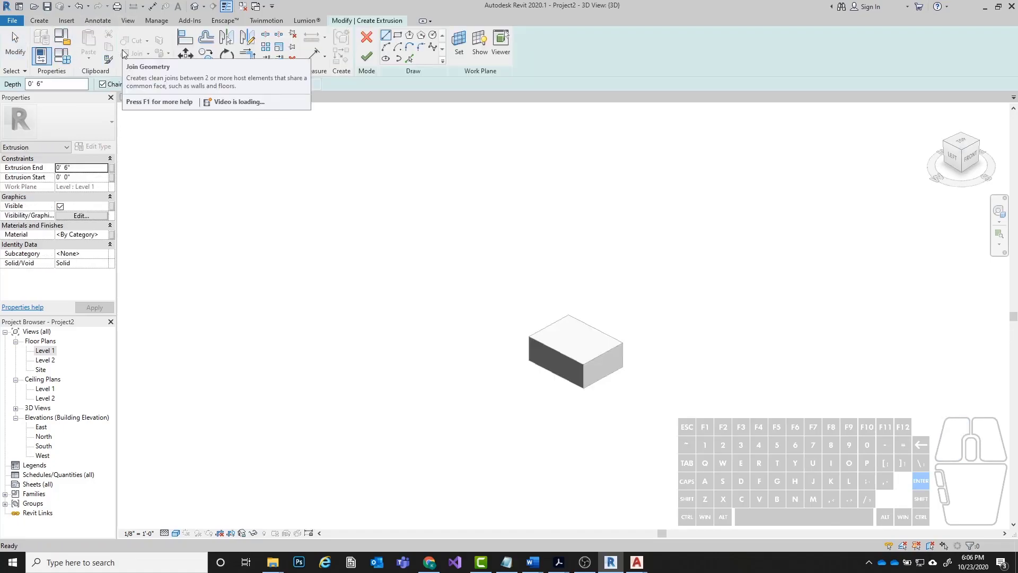
{"action": "scroll", "coordinate": [620, 350], "scroll_direction": "up", "scroll_amount": 3}
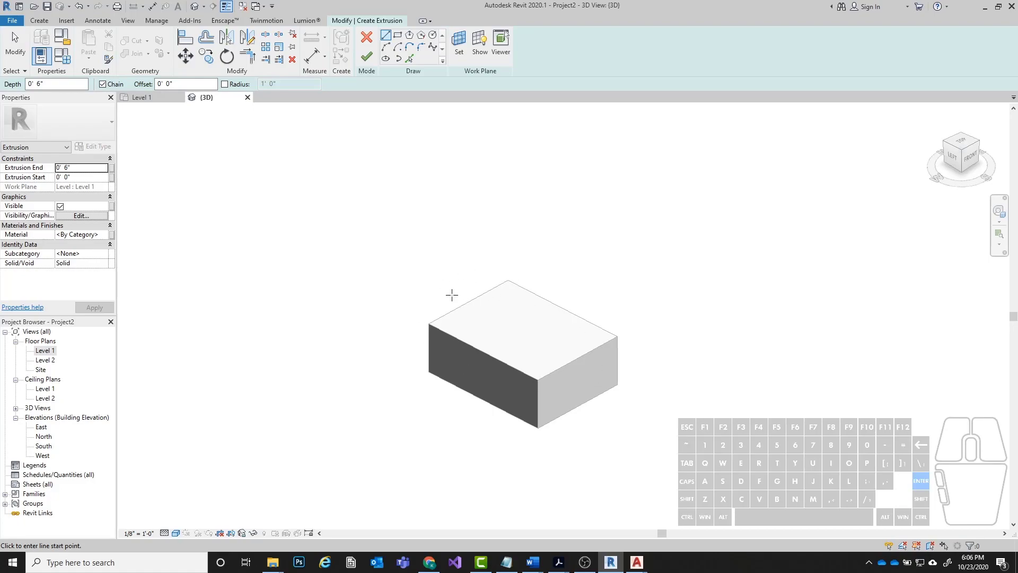
{"action": "left_click", "coordinate": [458, 41]}
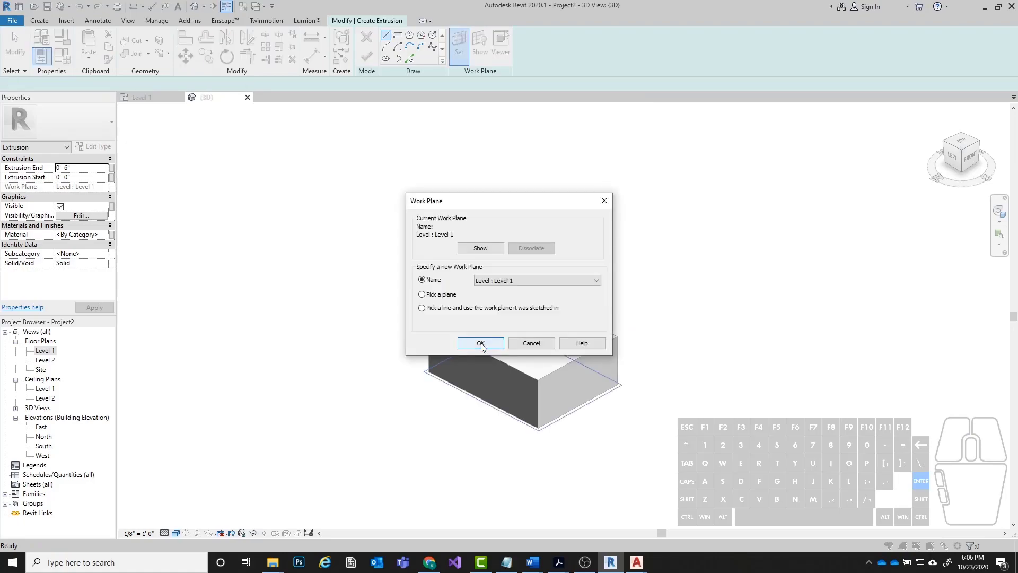
{"action": "left_click_drag", "start_coordinate": [470, 200], "coordinate": [277, 147]}
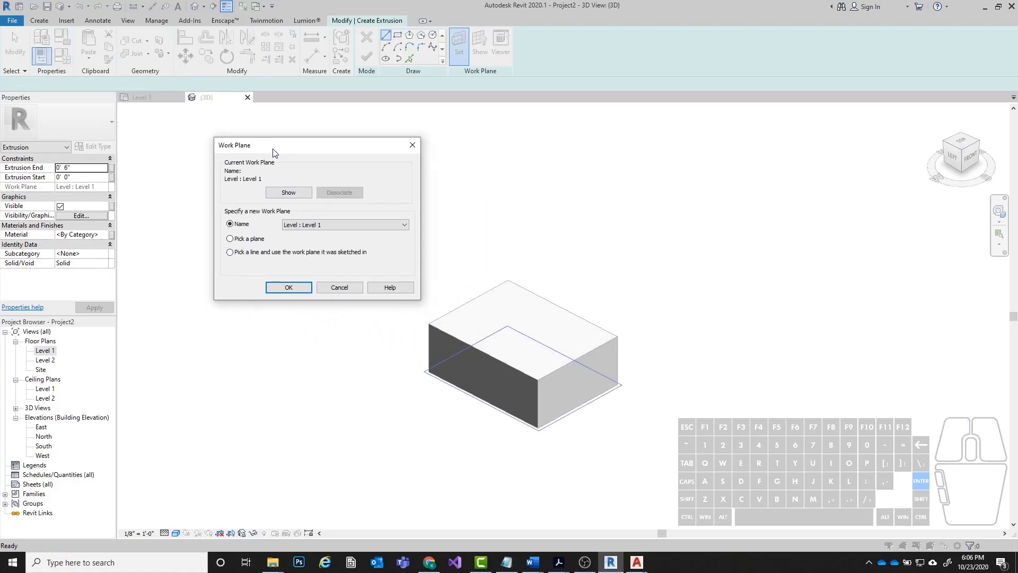
{"action": "left_click", "coordinate": [230, 239]}
{"action": "left_click", "coordinate": [279, 289]}
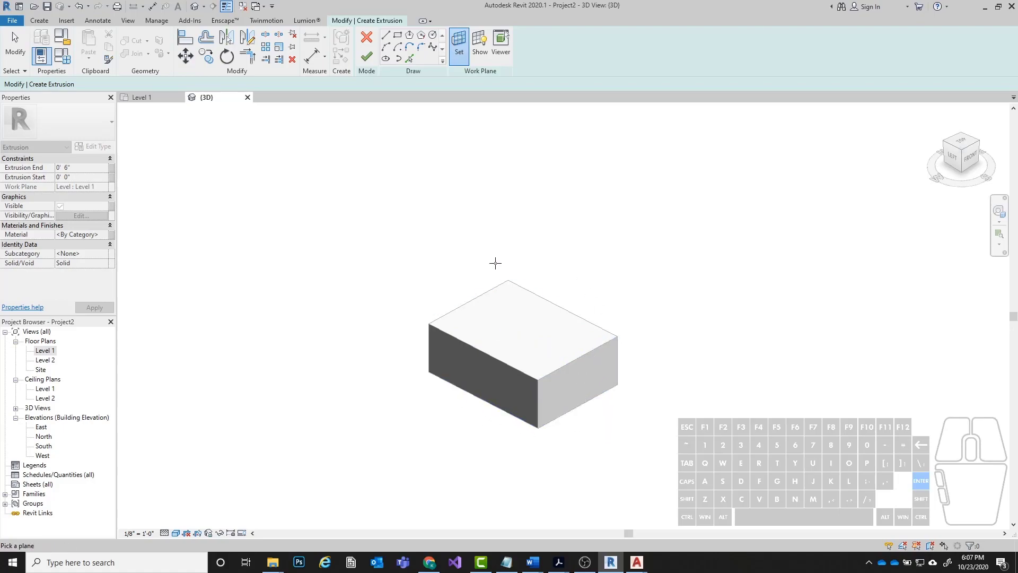
{"action": "left_click", "coordinate": [584, 355]}
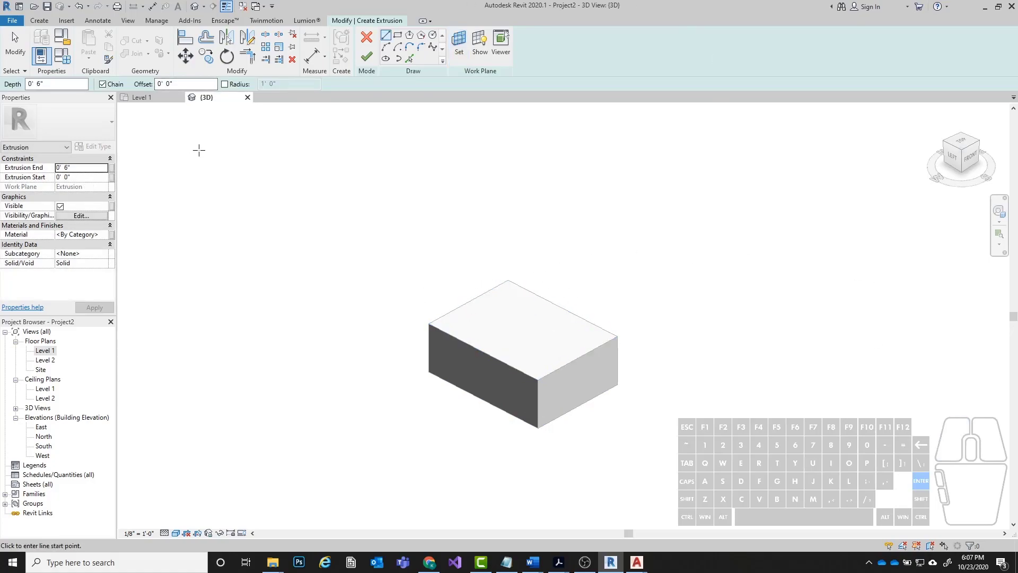
Sketch a 1'-4" by 1'-0" rectangle from corner to opposite corner over the base block's top face.
{"action": "left_click", "coordinate": [360, 3]}
{"action": "left_click", "coordinate": [397, 36]}
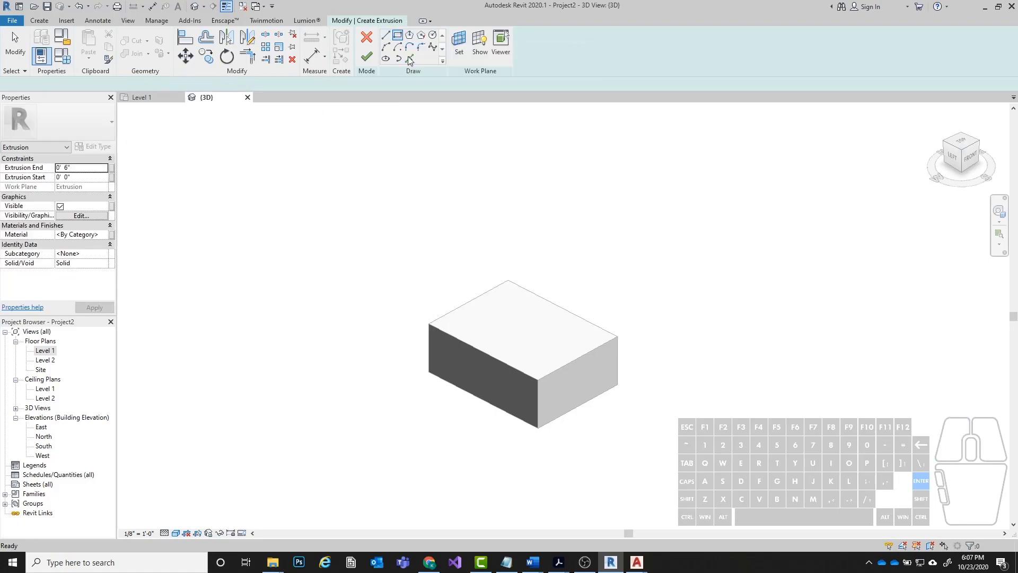
{"action": "left_click", "coordinate": [430, 323]}
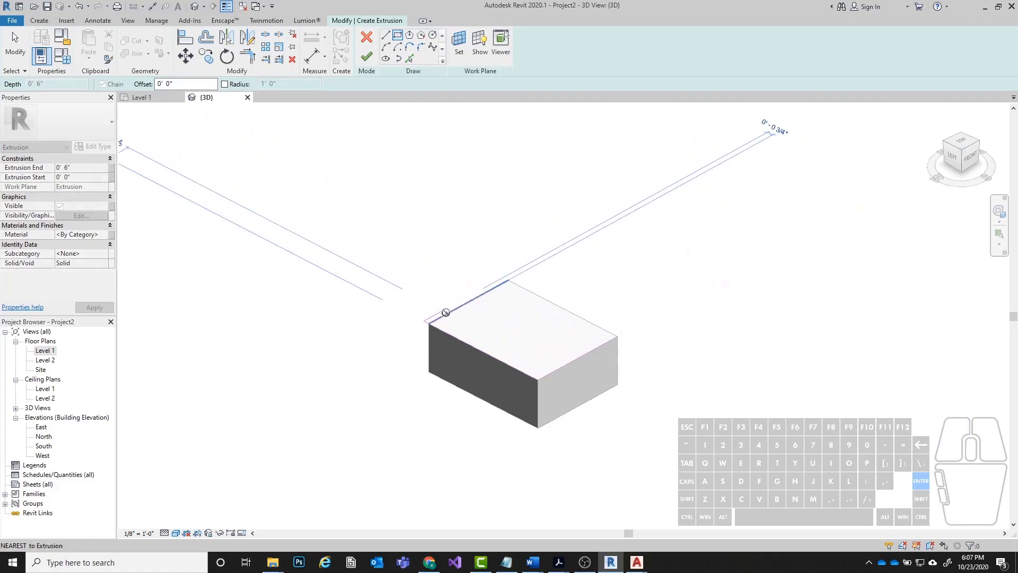
{"action": "left_click", "coordinate": [617, 336]}
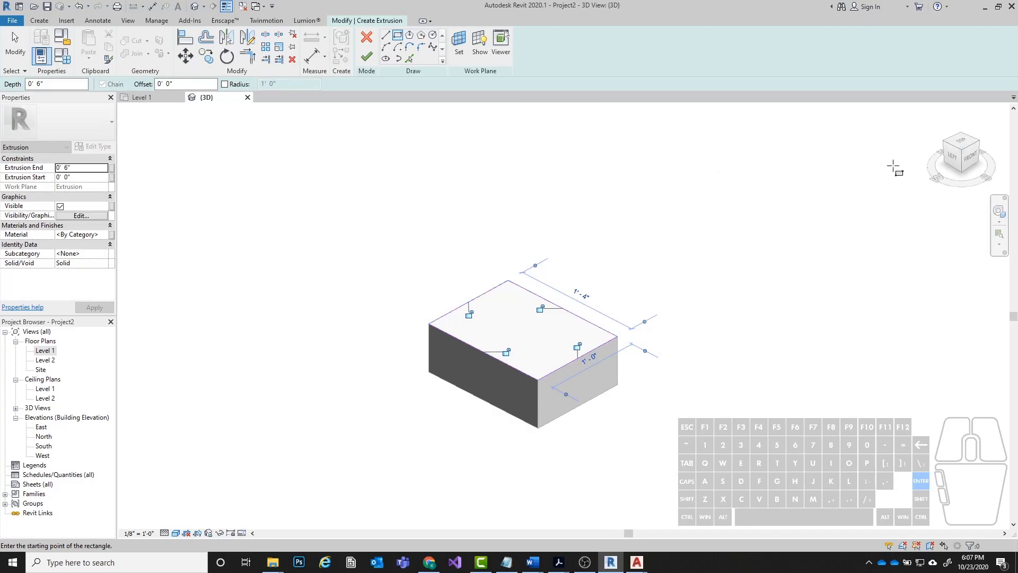
{"action": "left_click", "coordinate": [16, 39]}
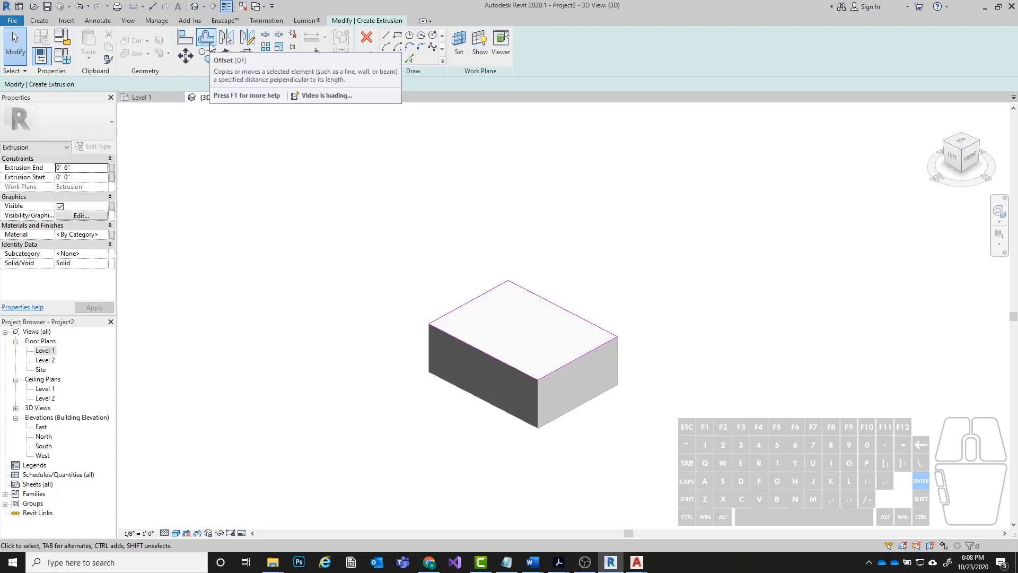
Start a numerical offset for the sketch lines with a distance of 2".
{"action": "left_click", "coordinate": [210, 47]}
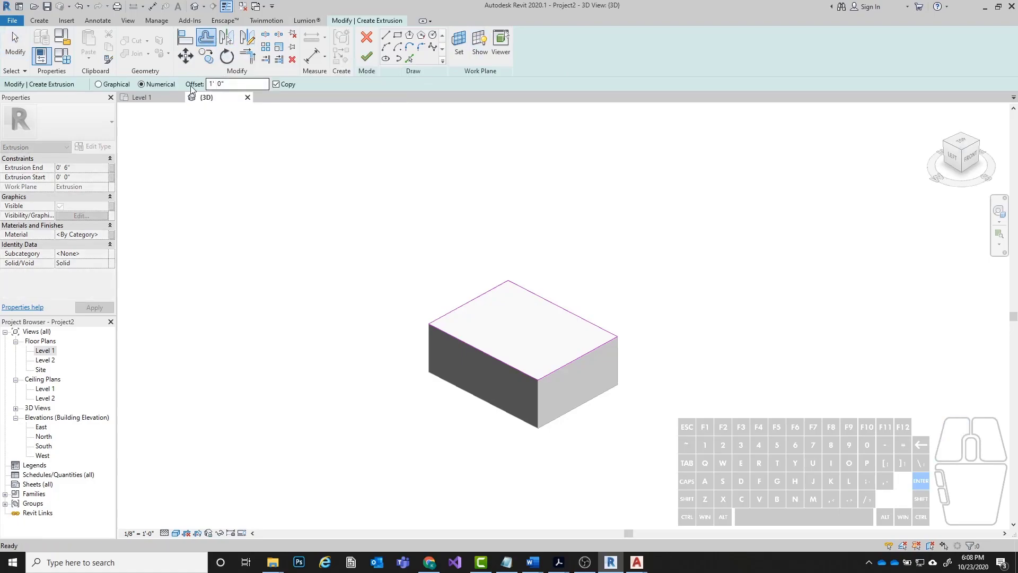
{"action": "left_click_drag", "start_coordinate": [226, 83], "coordinate": [203, 86]}
{"action": "type", "text": "2"}
{"action": "left_click", "coordinate": [276, 86]}
Try offsetting a copy of the rectangle's long front line 2" inward, and undo it.
{"action": "left_click", "coordinate": [481, 349]}
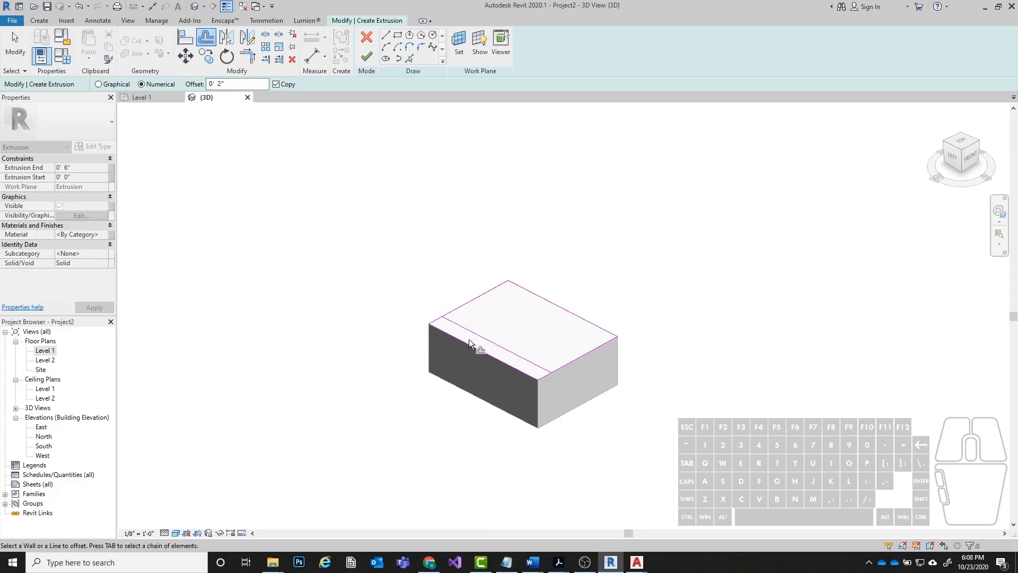
{"action": "scroll", "coordinate": [469, 339], "scroll_direction": "up", "scroll_amount": 2}
{"action": "key", "text": "ctrl+z"}
Turn off copying for the offset and try shifting the rectangle's long front line 2" inward, undoing the shift.
{"action": "left_click", "coordinate": [281, 84]}
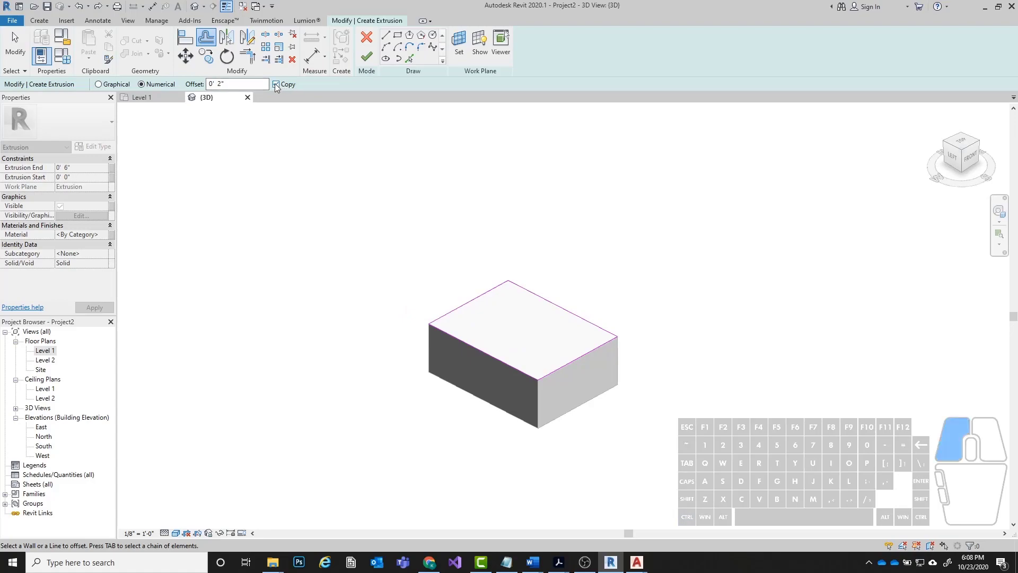
{"action": "left_click", "coordinate": [479, 344]}
{"action": "scroll", "coordinate": [486, 358], "scroll_direction": "up", "scroll_amount": 3}
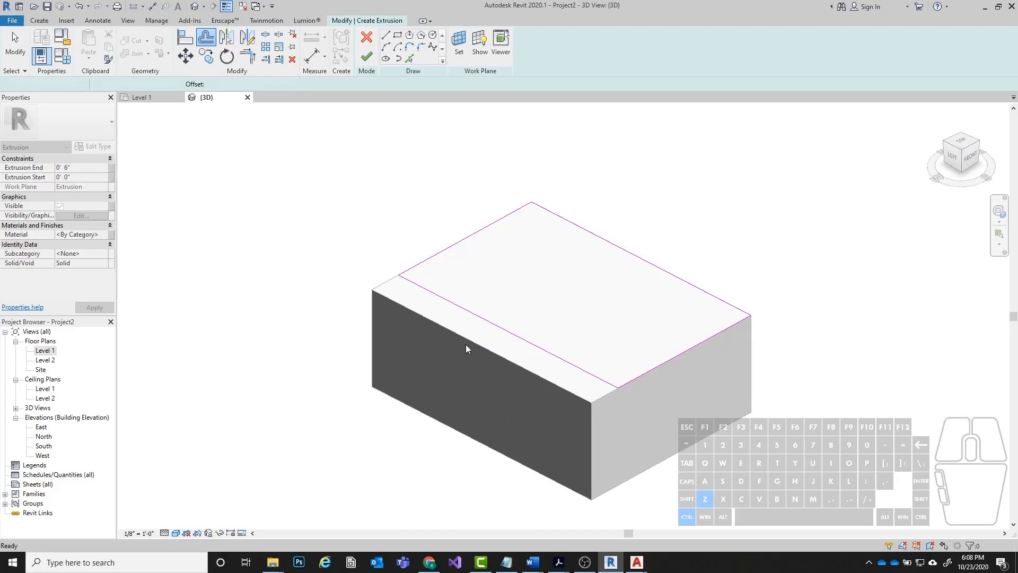
{"action": "scroll", "coordinate": [465, 344], "scroll_direction": "down", "scroll_amount": 3}
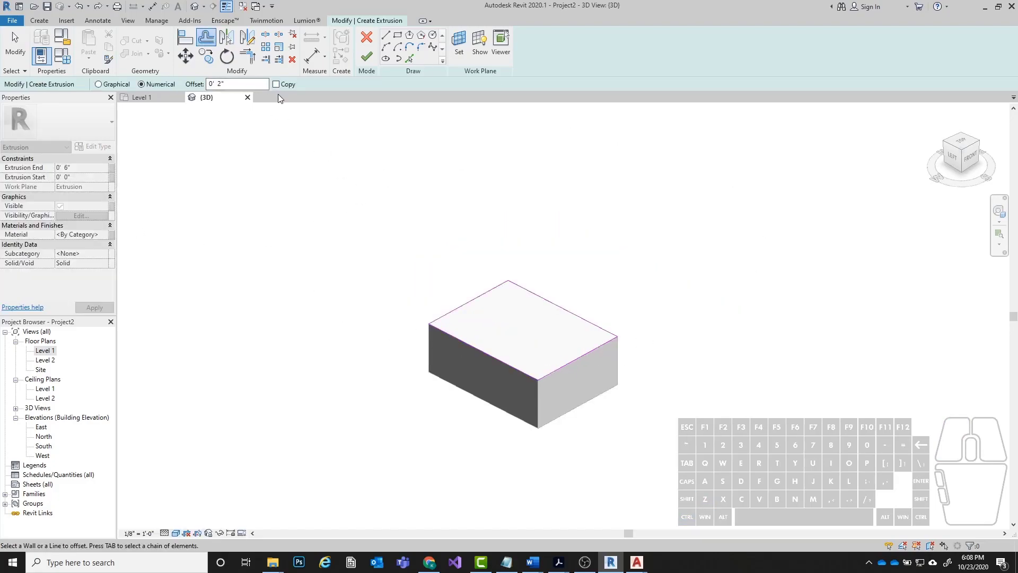
Try offsetting only the rectangle's short front line 2" outward, and bring it back to the block's edge.
{"action": "scroll", "coordinate": [628, 371], "scroll_direction": "up", "scroll_amount": 2}
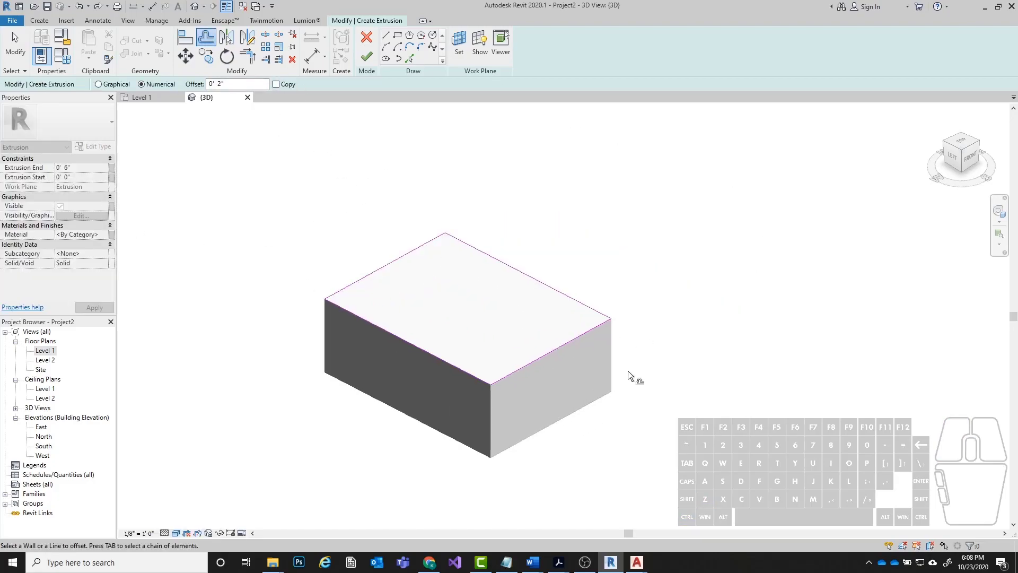
{"action": "left_click", "coordinate": [517, 374]}
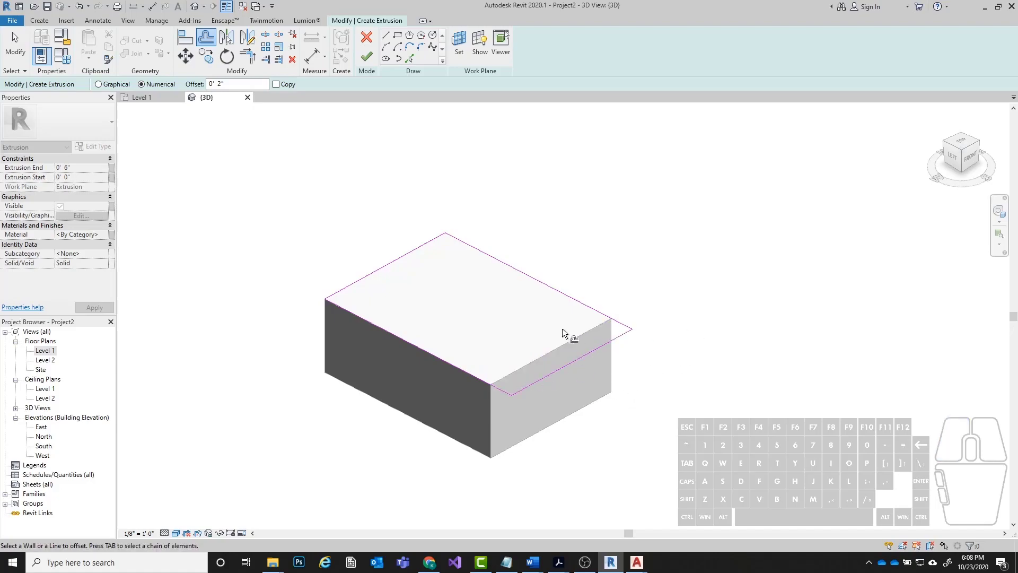
{"action": "left_click", "coordinate": [571, 362]}
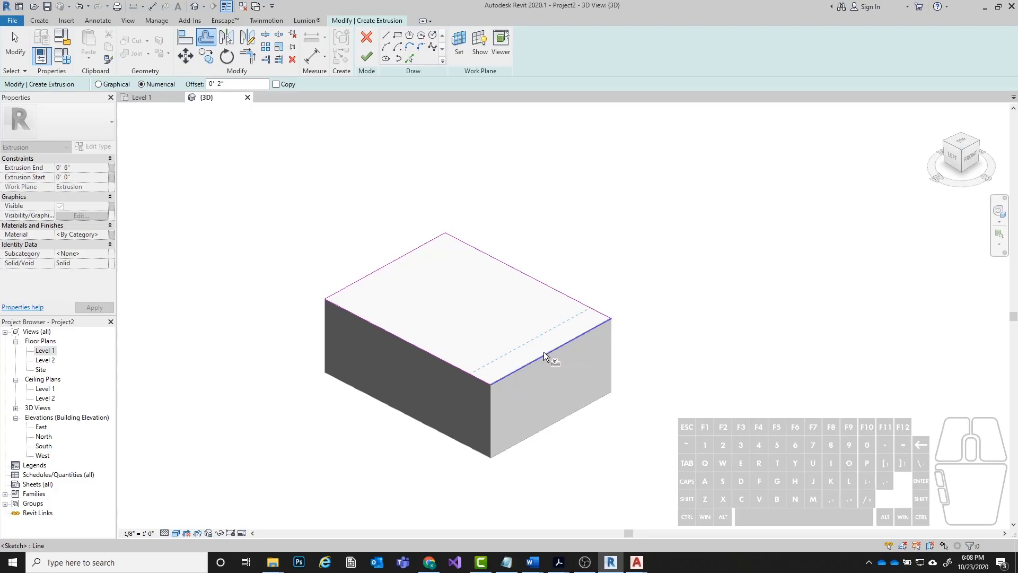
Offset the whole rectangle chain 2" inward without a copy and finish the extrusion.
{"action": "key", "text": "Tab"}
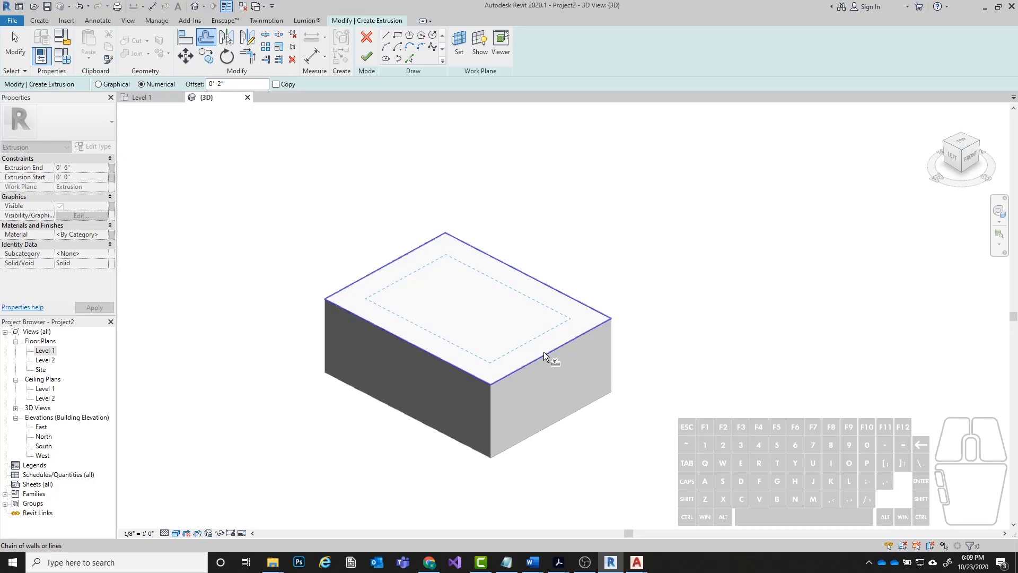
{"action": "left_click", "coordinate": [543, 352]}
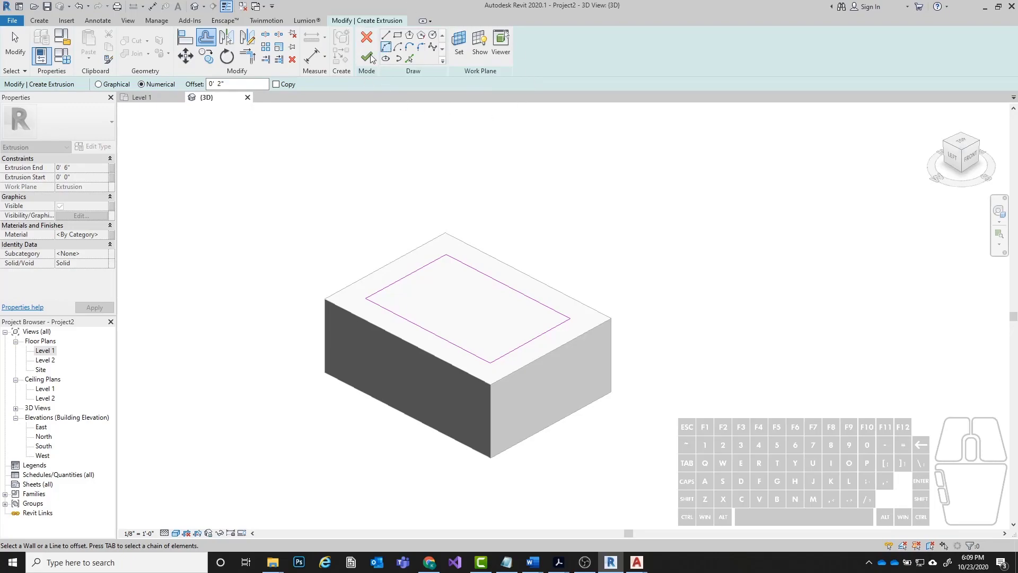
{"action": "left_click", "coordinate": [366, 59]}
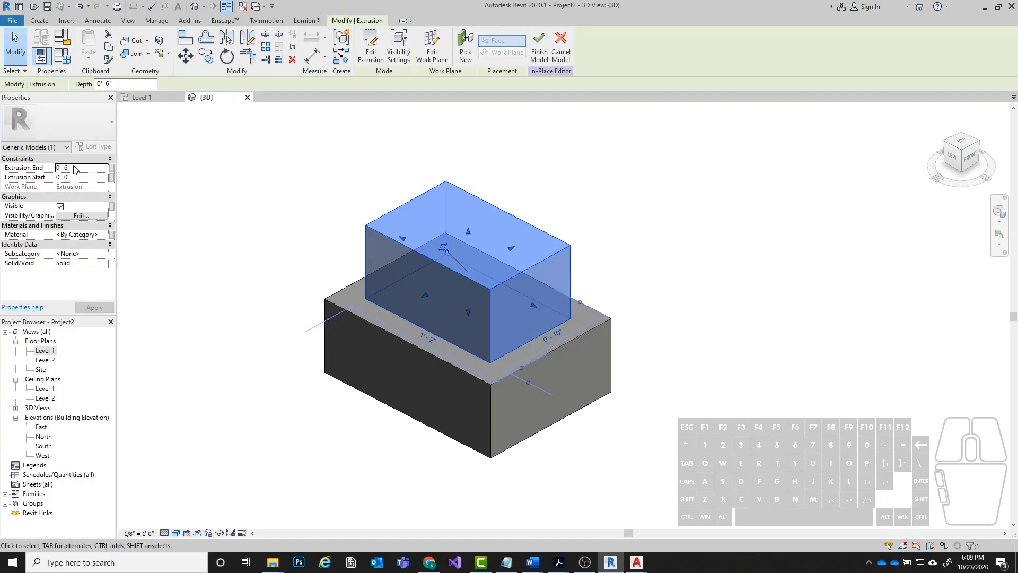
{"action": "left_click", "coordinate": [727, 358]}
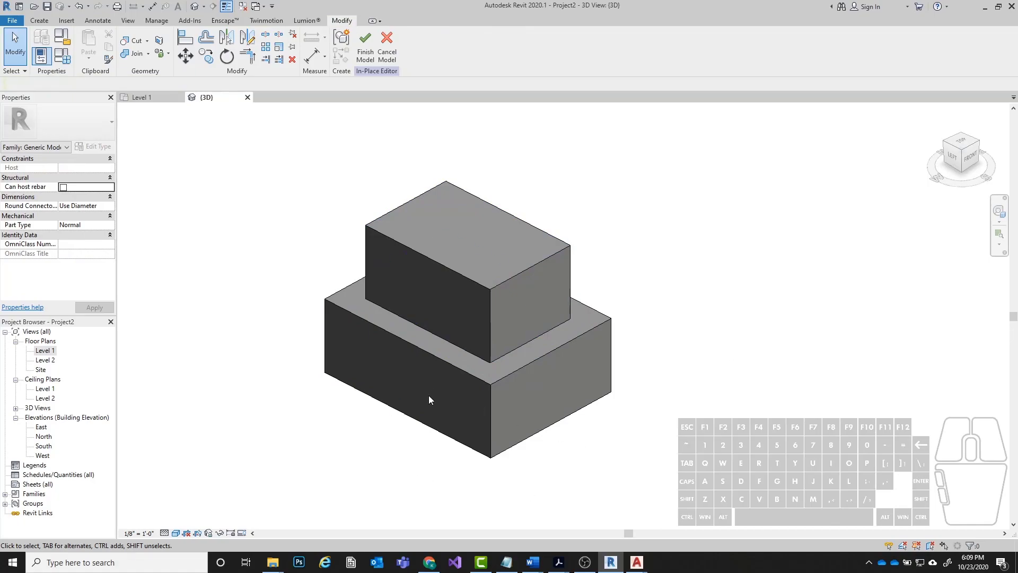
{"action": "left_click", "coordinate": [453, 367]}
{"action": "left_click", "coordinate": [751, 522]}
{"action": "left_click", "coordinate": [505, 281]}
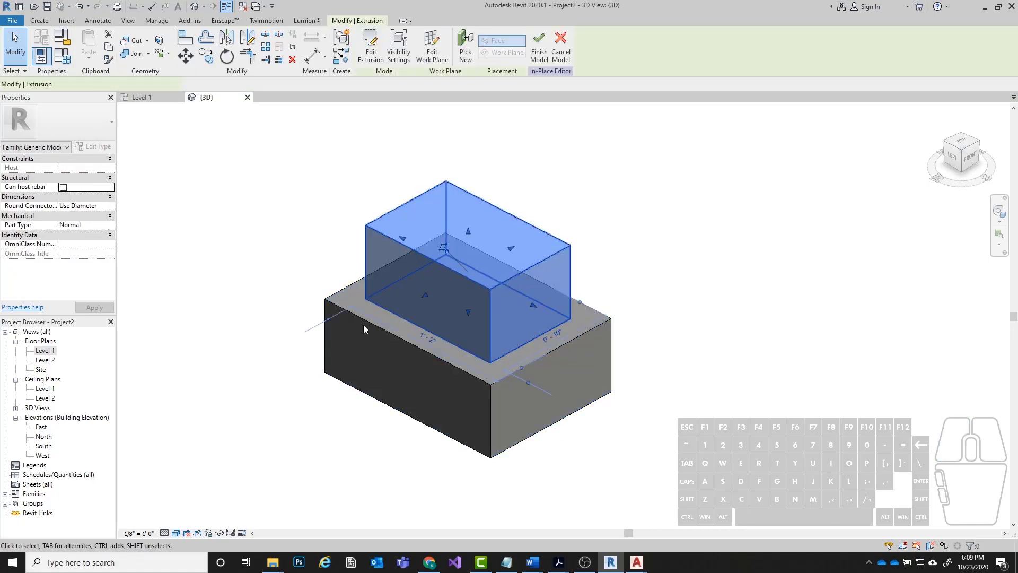
{"action": "left_click", "coordinate": [643, 250]}
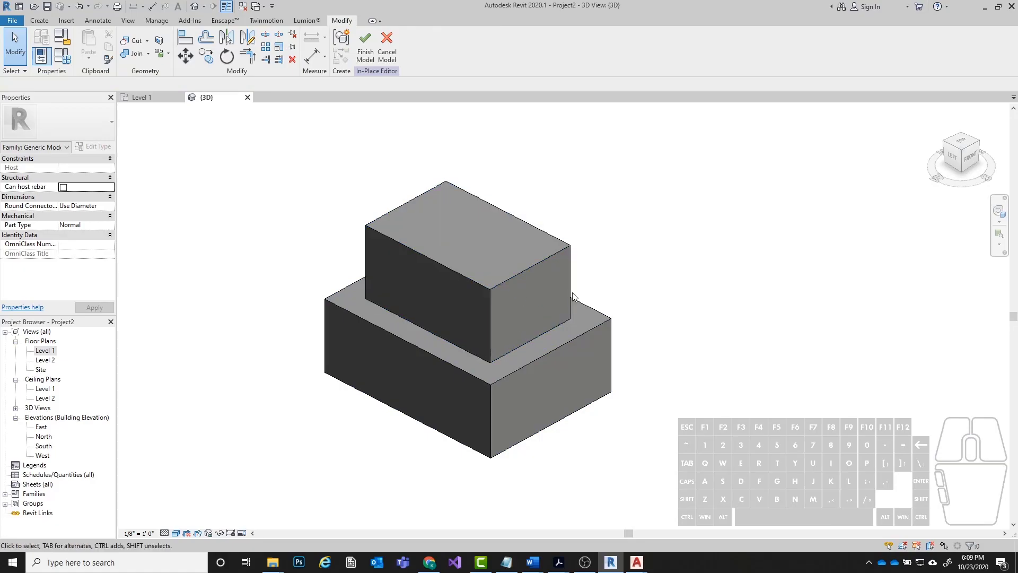
Set the upper block's extrusion end to 5'-0" to form the tall body of the clock.
{"action": "left_click", "coordinate": [471, 277]}
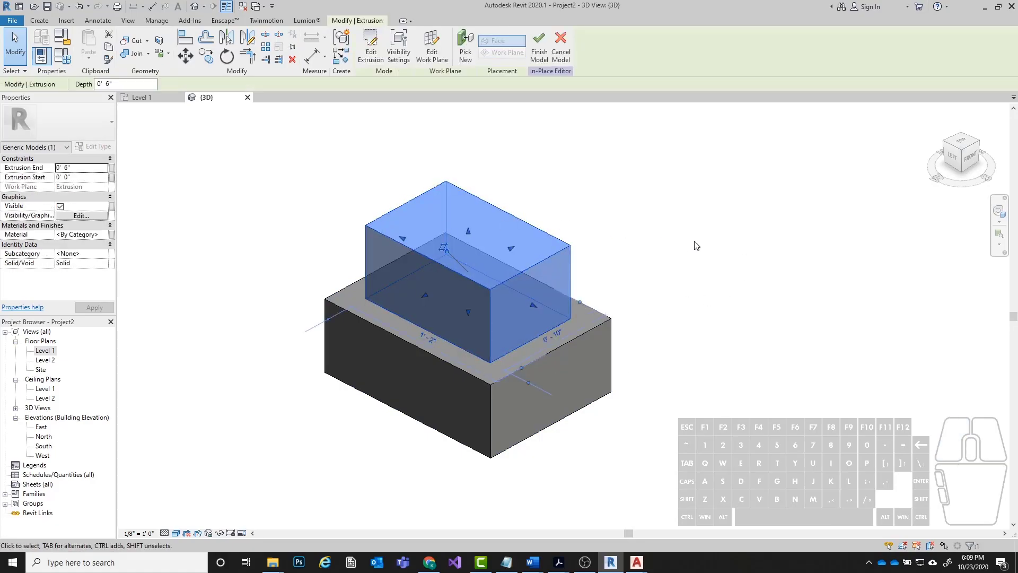
{"action": "left_click", "coordinate": [85, 169]}
{"action": "left_click", "coordinate": [76, 168]}
{"action": "left_click_drag", "start_coordinate": [76, 168], "coordinate": [39, 159]}
{"action": "left_click", "coordinate": [96, 167]}
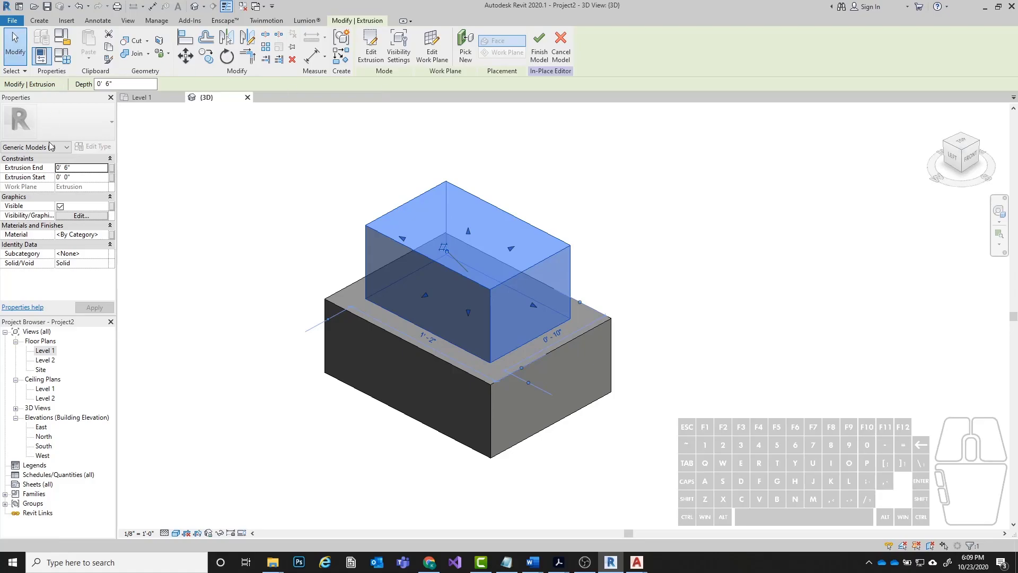
{"action": "left_click", "coordinate": [100, 168]}
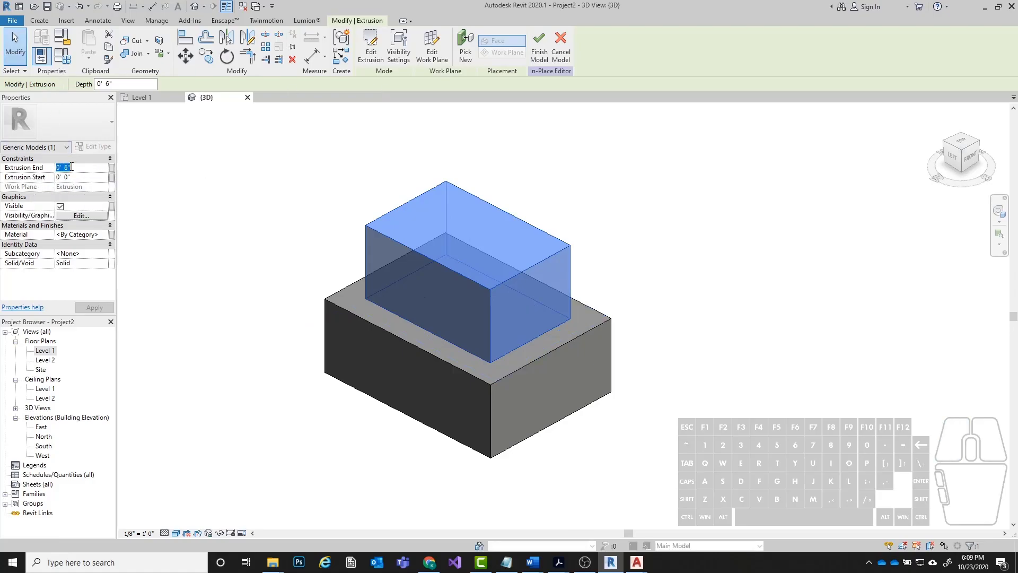
{"action": "type", "text": "5"}
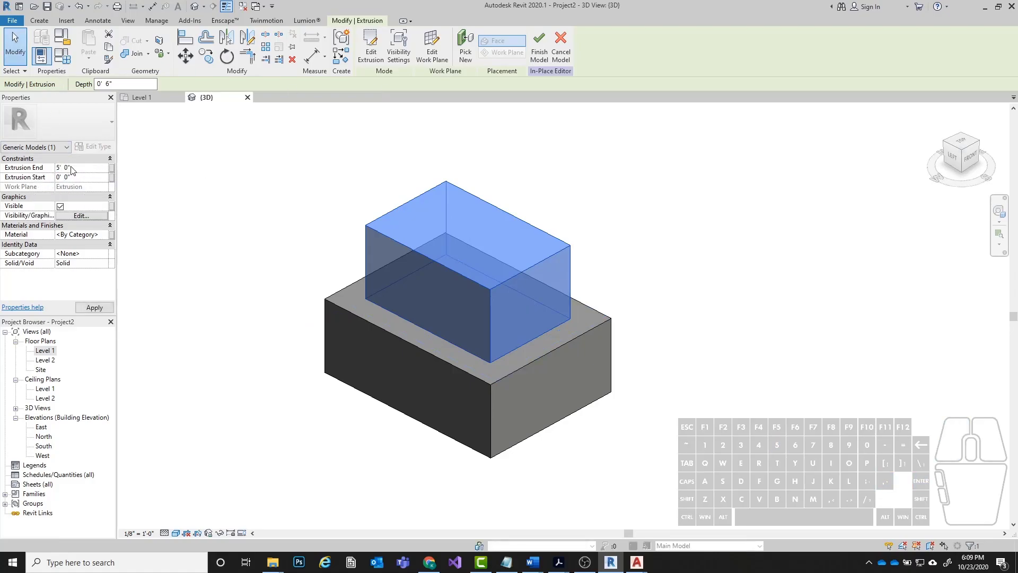
{"action": "scroll", "coordinate": [335, 379], "scroll_direction": "down", "scroll_amount": 6}
{"action": "left_click", "coordinate": [429, 449]}
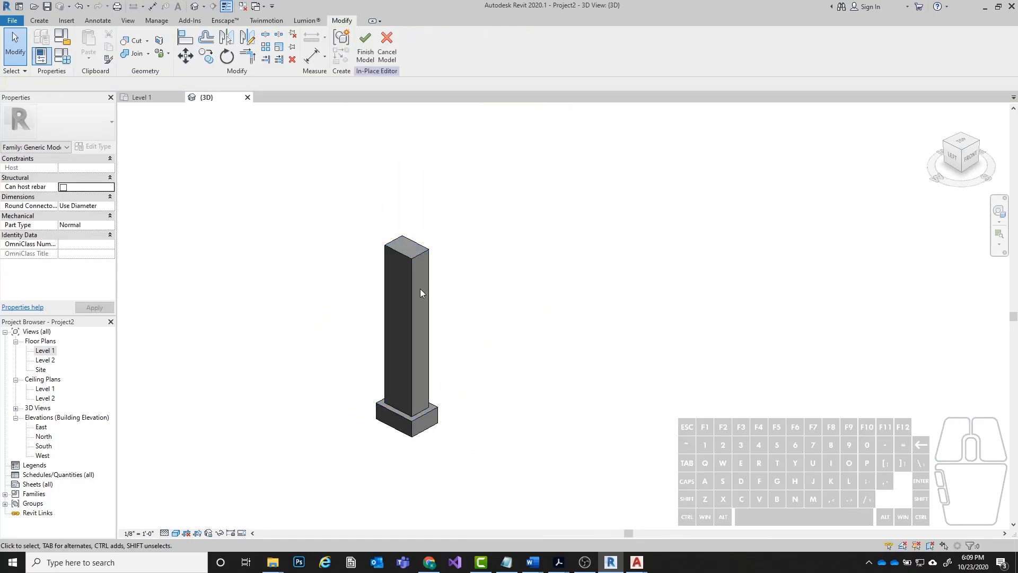
Finish the in-place Grandfather Clock model and return to the project.
{"action": "middle_click_drag", "start_coordinate": [550, 316], "coordinate": [378, 176], "text": "shift"}
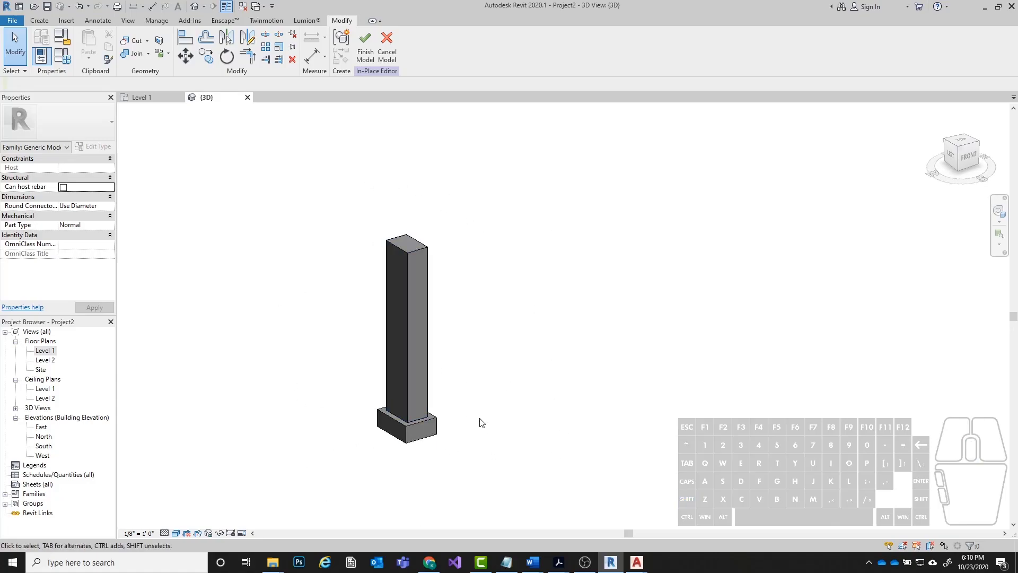
{"action": "scroll", "coordinate": [398, 466], "scroll_direction": "up", "scroll_amount": 2}
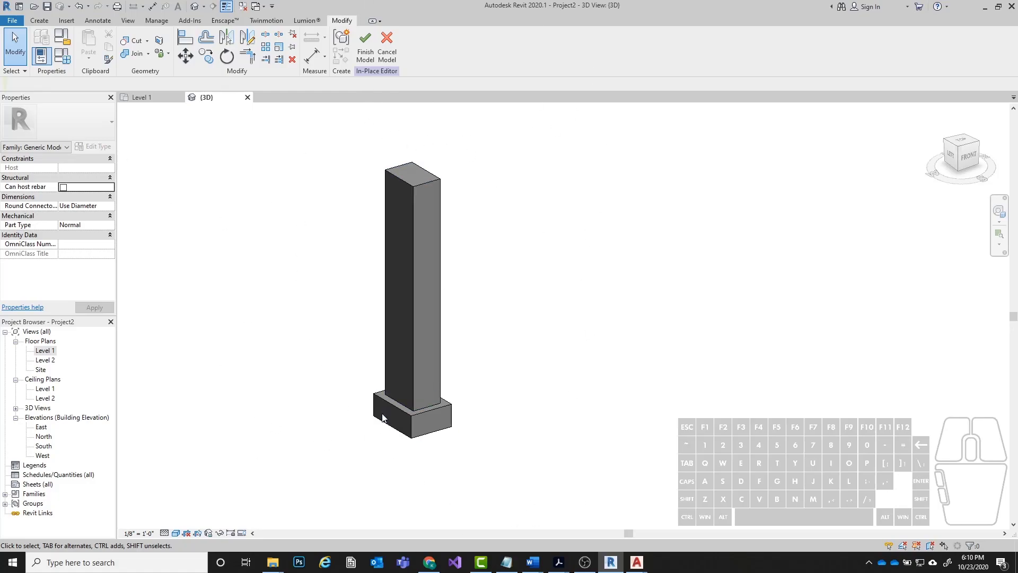
{"action": "left_click", "coordinate": [365, 40]}
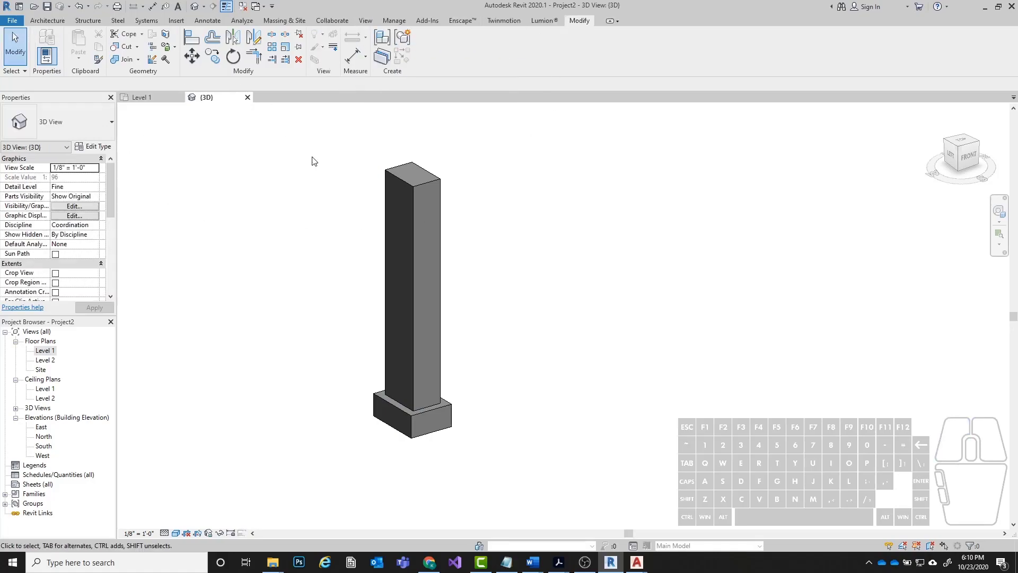
Switch to the Level 1 floor plan at the clock's footprint beside the double door.
{"action": "scroll", "coordinate": [551, 297], "scroll_direction": "down", "scroll_amount": 2}
{"action": "middle_click_drag", "start_coordinate": [623, 297], "coordinate": [469, 290], "text": "shift"}
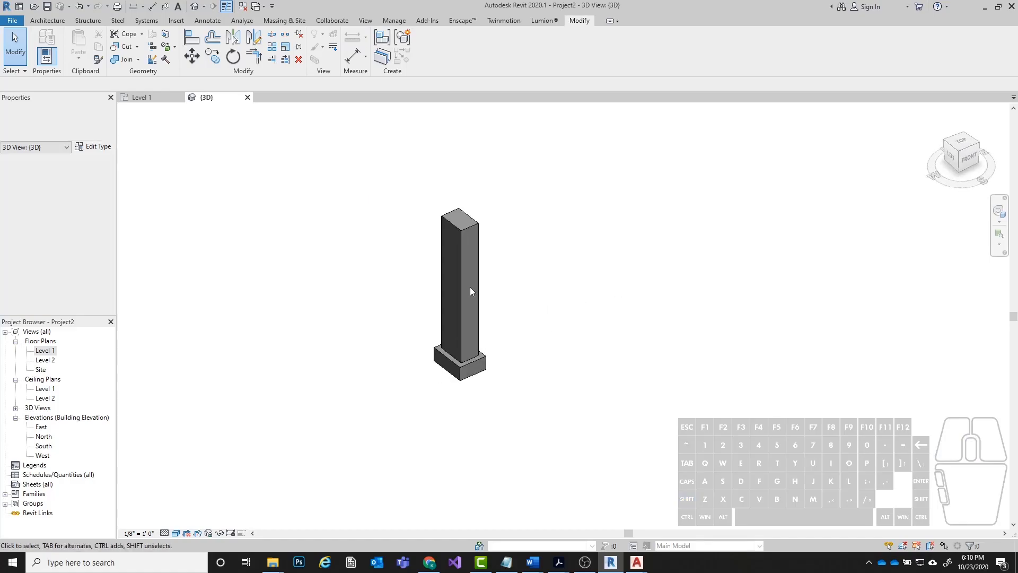
{"action": "left_click", "coordinate": [139, 101]}
{"action": "scroll", "coordinate": [525, 265], "scroll_direction": "down", "scroll_amount": 2}
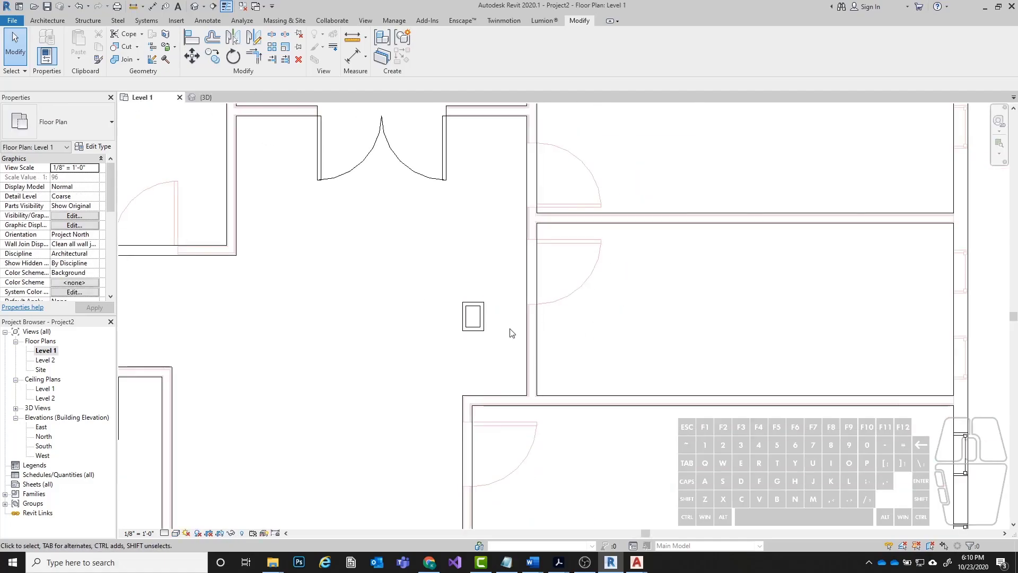
Close the open 3D view and reopen the default 3D view showing the clock.
{"action": "left_click", "coordinate": [481, 327]}
{"action": "left_click", "coordinate": [341, 238]}
{"action": "left_click", "coordinate": [237, 101]}
{"action": "left_click", "coordinate": [242, 97]}
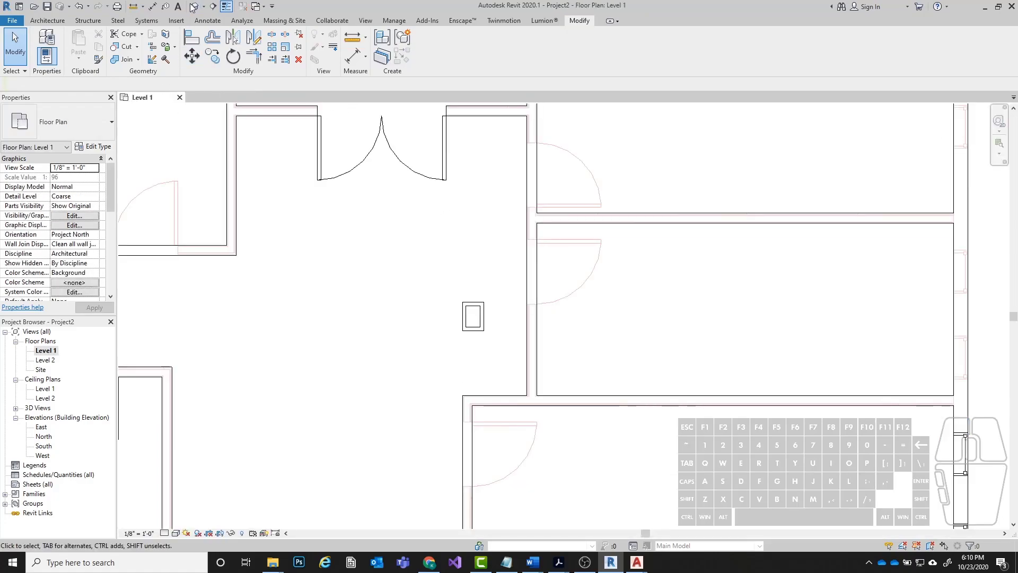
{"action": "left_click", "coordinate": [191, 7]}
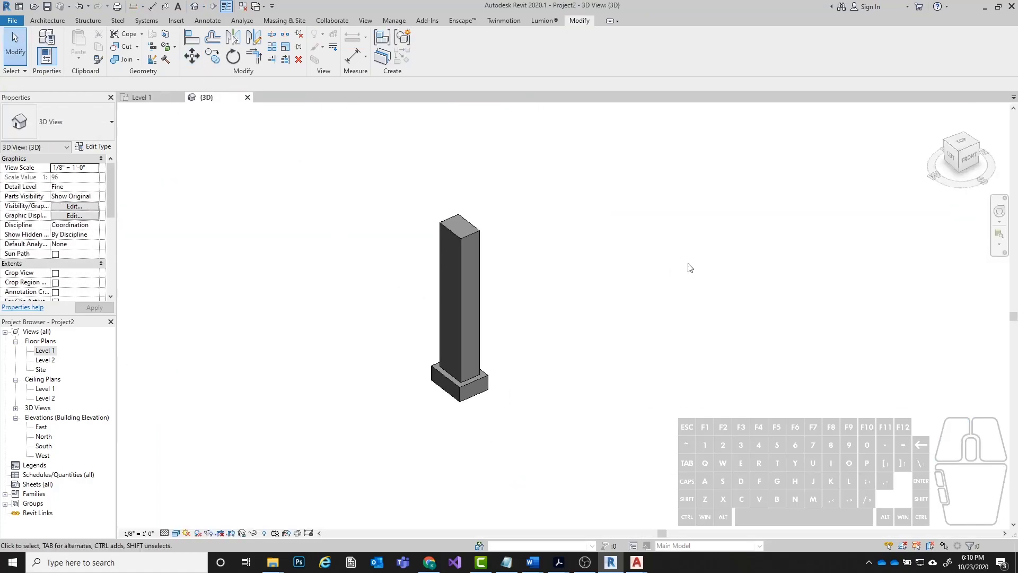
Turn off the Section Box of the 3D view so the whole building is shown around the clock.
{"action": "scroll", "coordinate": [528, 305], "scroll_direction": "down", "scroll_amount": 3}
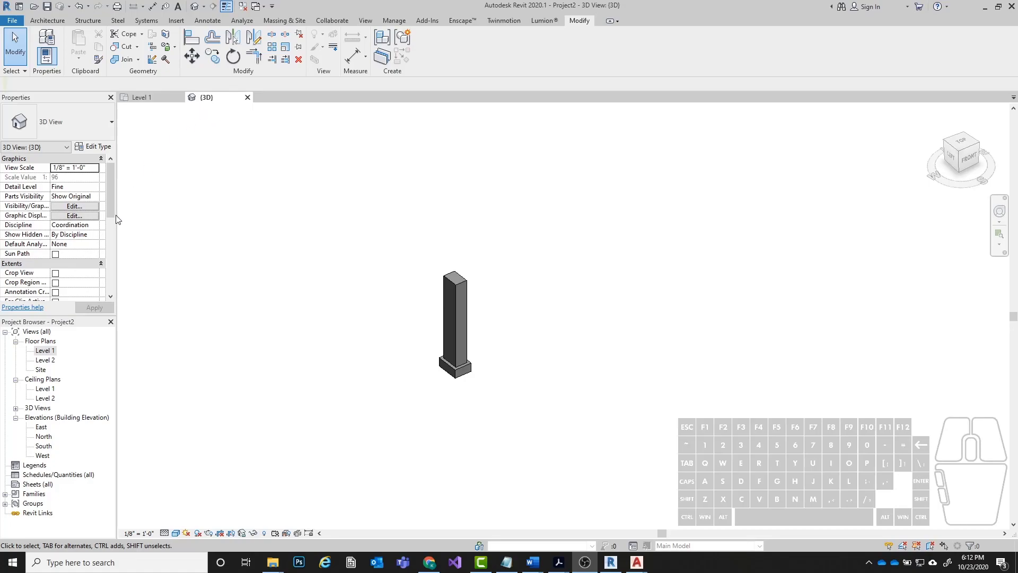
{"action": "left_click_drag", "start_coordinate": [111, 189], "coordinate": [109, 223]}
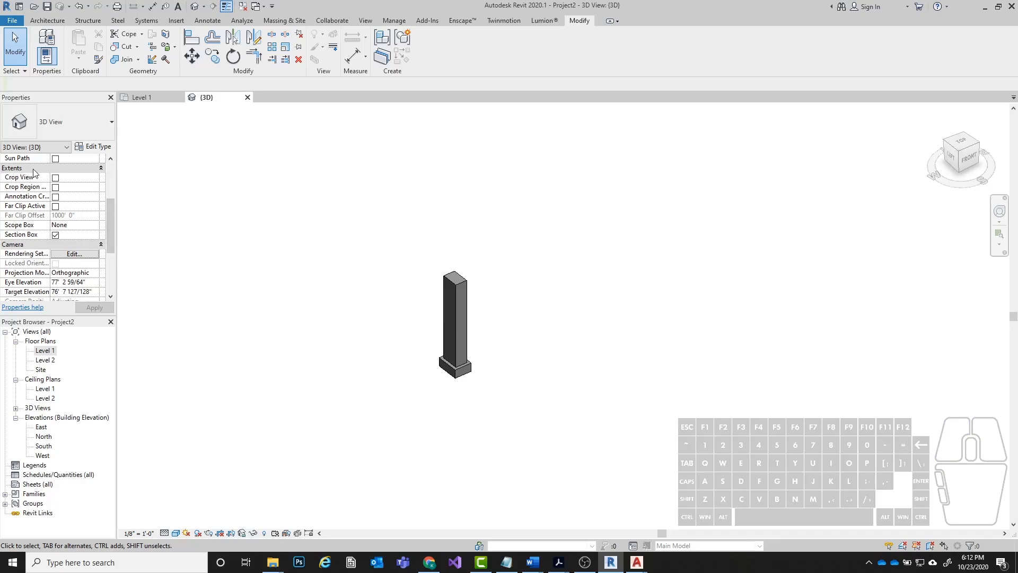
{"action": "left_click", "coordinate": [55, 234]}
{"action": "left_click", "coordinate": [106, 307]}
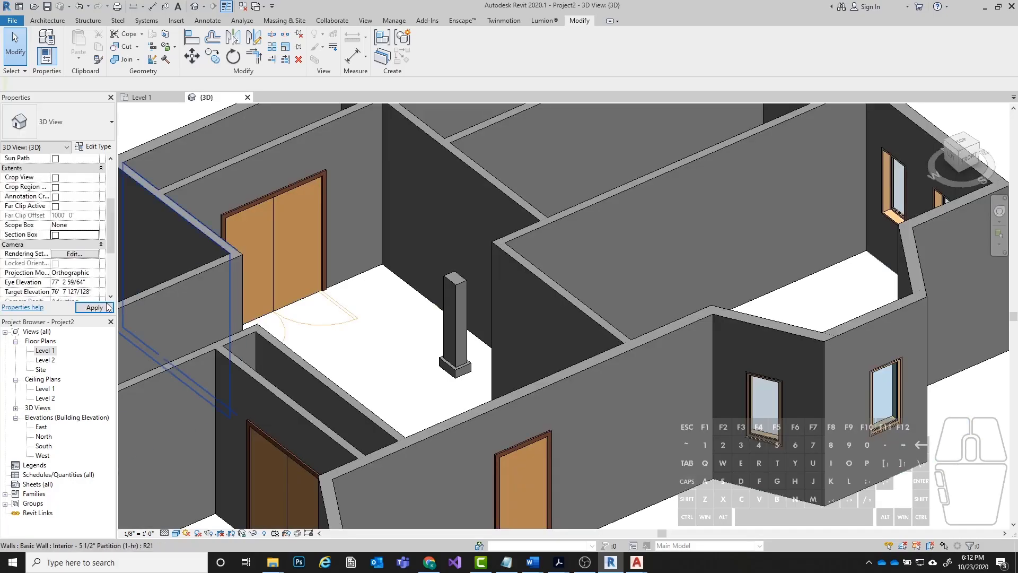
Examine the clock's placement in the room beside the double door from several angles in 3D.
{"action": "scroll", "coordinate": [370, 327], "scroll_direction": "down", "scroll_amount": 3}
{"action": "scroll", "coordinate": [649, 305], "scroll_direction": "down", "scroll_amount": 1}
{"action": "middle_click_drag", "start_coordinate": [631, 327], "coordinate": [734, 313]}
{"action": "scroll", "coordinate": [400, 263], "scroll_direction": "up", "scroll_amount": 2}
{"action": "middle_click_drag", "start_coordinate": [400, 263], "coordinate": [775, 271], "text": "shift"}
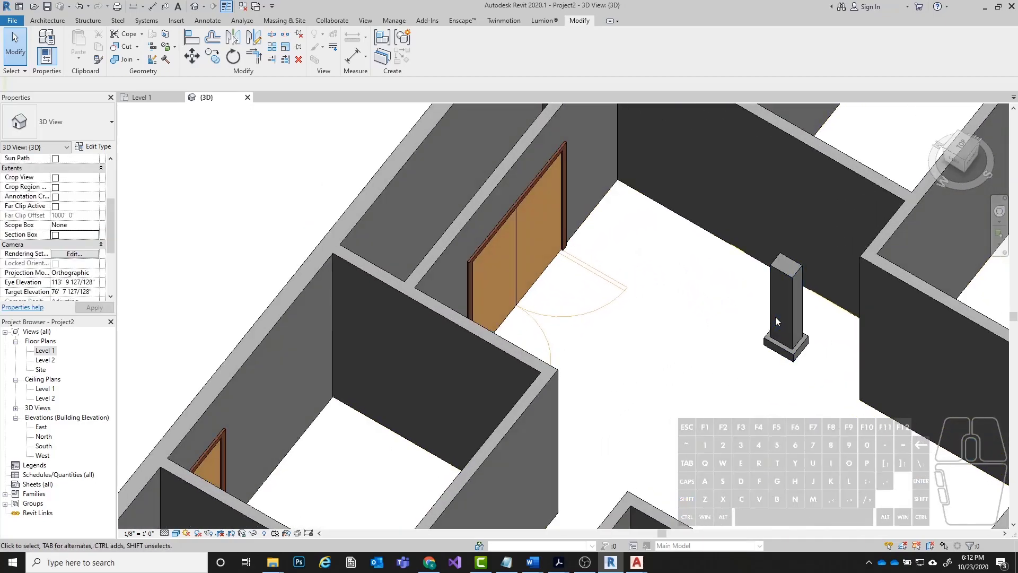
{"action": "scroll", "coordinate": [688, 311], "scroll_direction": "down", "scroll_amount": 4}
{"action": "middle_click_drag", "start_coordinate": [578, 322], "coordinate": [596, 347], "text": "shift"}
{"action": "scroll", "coordinate": [596, 347], "scroll_direction": "down", "scroll_amount": 3}
Return to the Level 1 floor plan with the entire building in view.
{"action": "left_click", "coordinate": [139, 98]}
{"action": "scroll", "coordinate": [663, 209], "scroll_direction": "down", "scroll_amount": 6}
{"action": "middle_click_drag", "start_coordinate": [488, 217], "coordinate": [500, 259]}
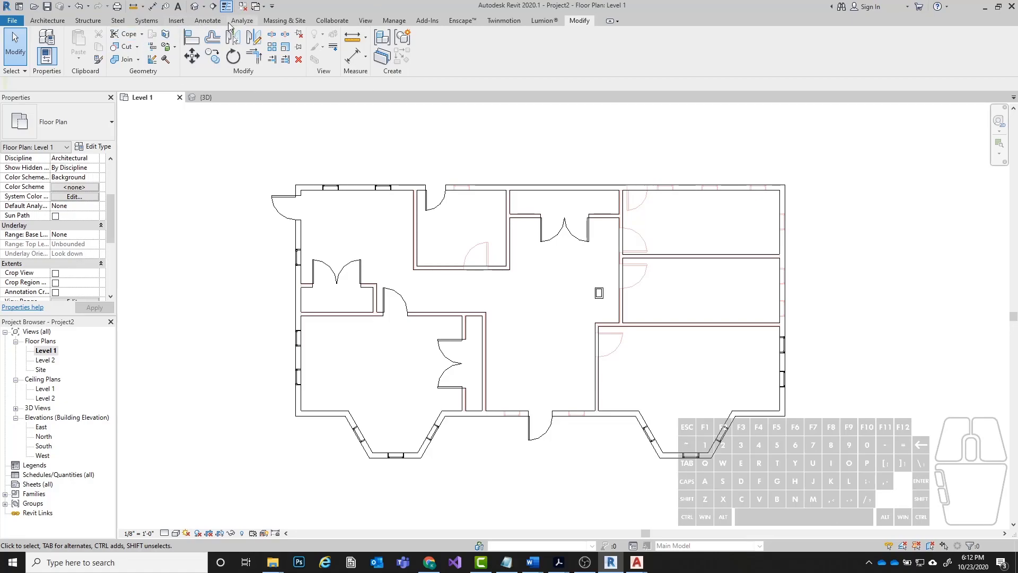
Start a Generic - 12" floor and pick the whole exterior wall chain as boundary lines with 0' 0" offset.
{"action": "left_click", "coordinate": [47, 21]}
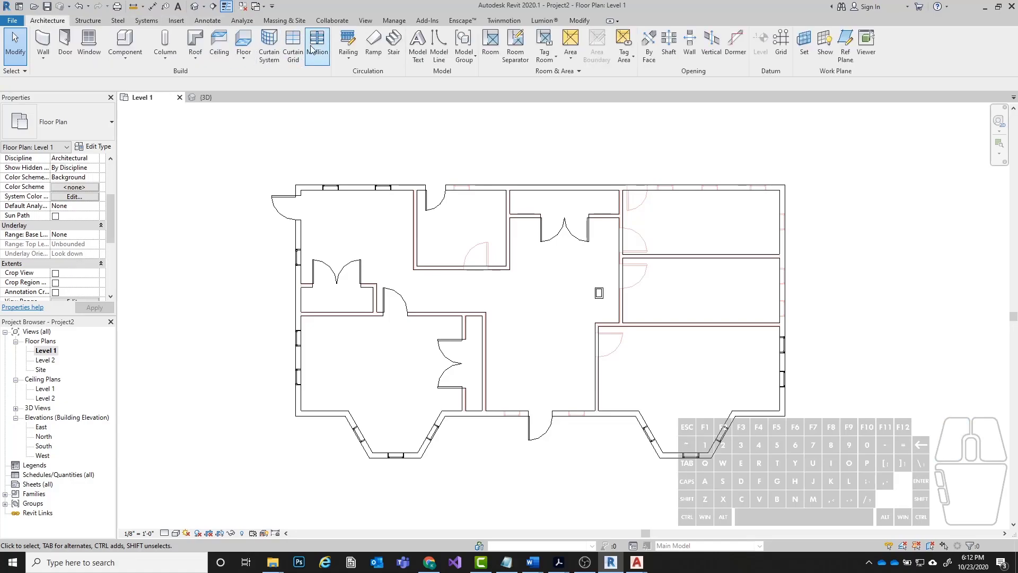
{"action": "left_click", "coordinate": [238, 44]}
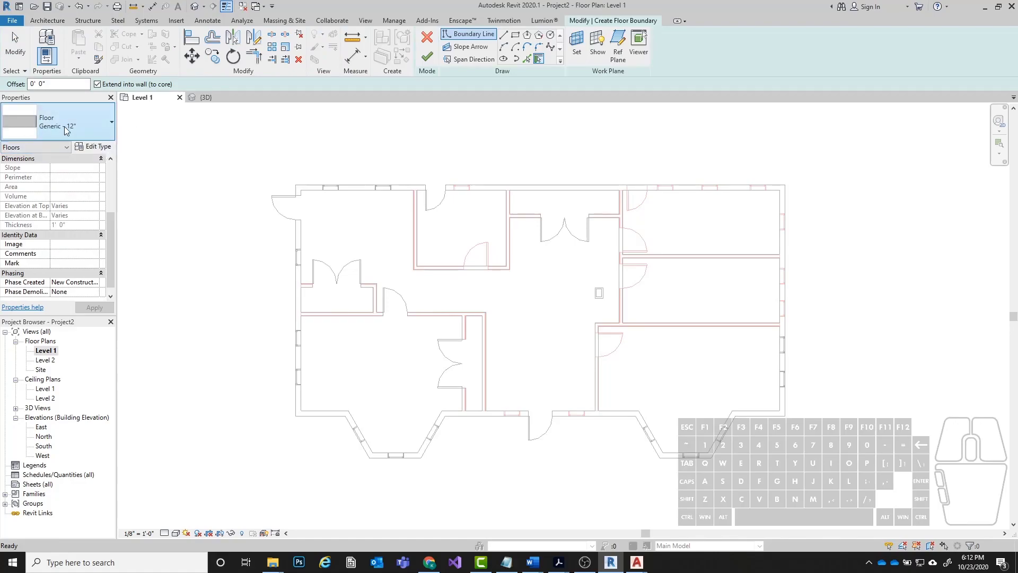
{"action": "left_click", "coordinate": [55, 126]}
{"action": "left_click", "coordinate": [73, 126]}
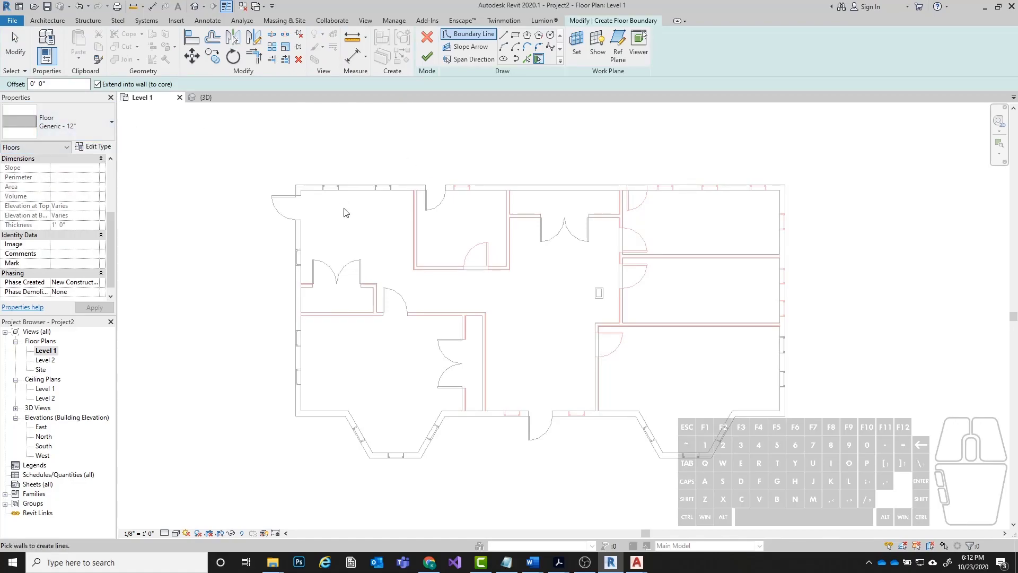
{"action": "left_click", "coordinate": [528, 59]}
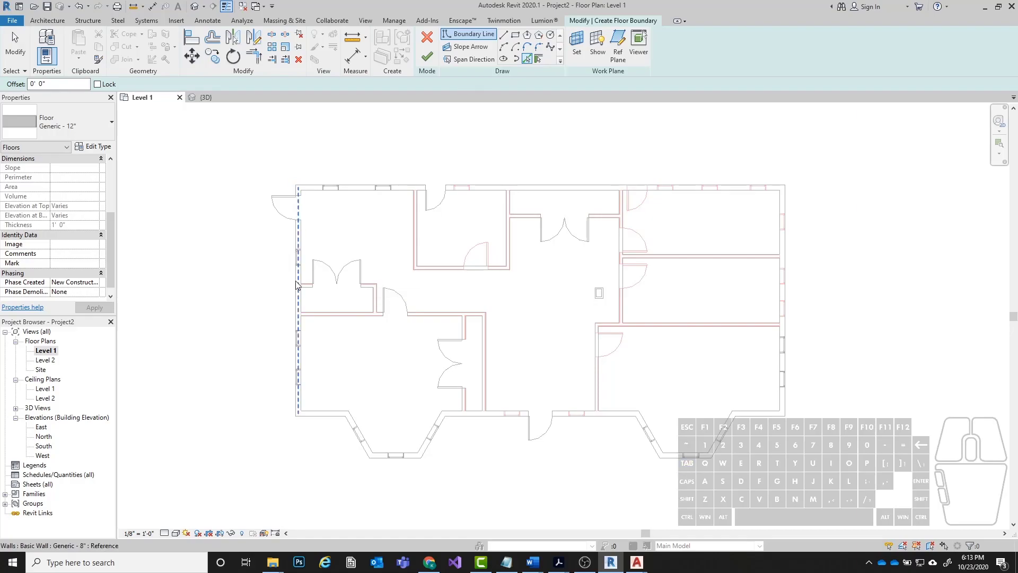
{"action": "key", "text": "Tab"}
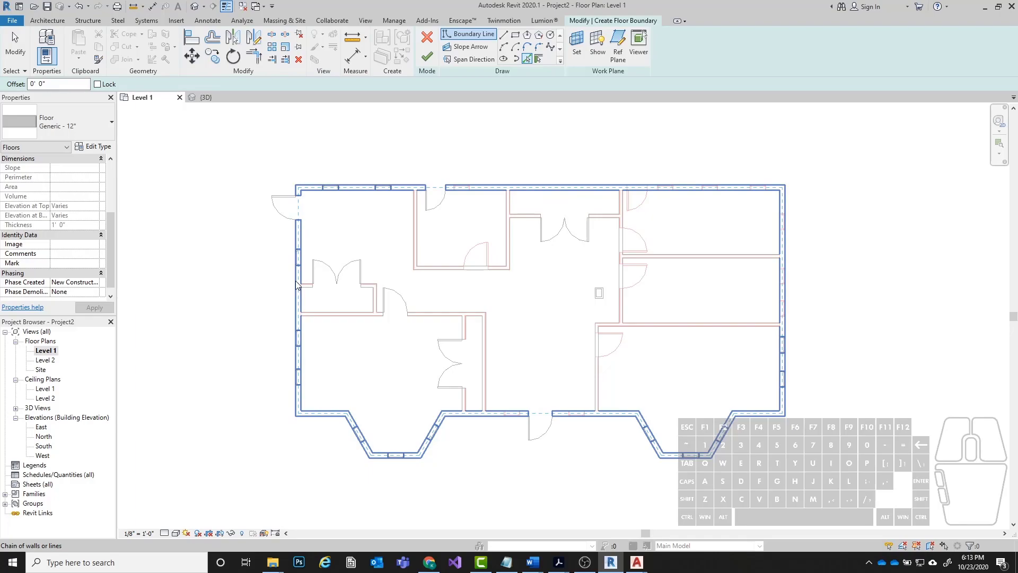
{"action": "key", "text": "Tab"}
{"action": "key", "text": "Tab"}
{"action": "key", "text": "Tab"}
{"action": "left_click", "coordinate": [296, 287]}
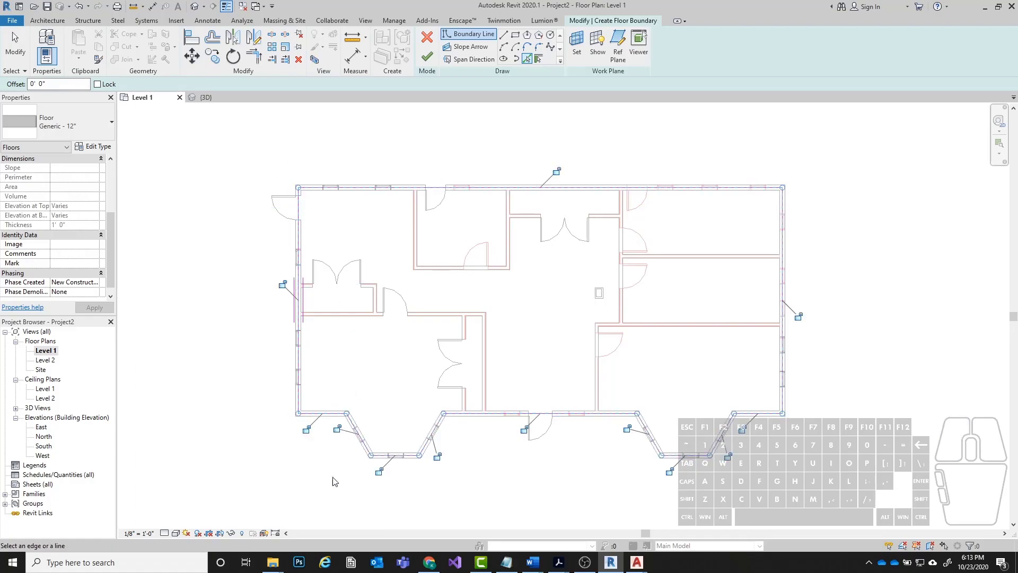
Check where the floor boundary runs within the exterior walls at the corners and both bays.
{"action": "scroll", "coordinate": [790, 204], "scroll_direction": "up", "scroll_amount": 4}
{"action": "scroll", "coordinate": [742, 142], "scroll_direction": "down", "scroll_amount": 3}
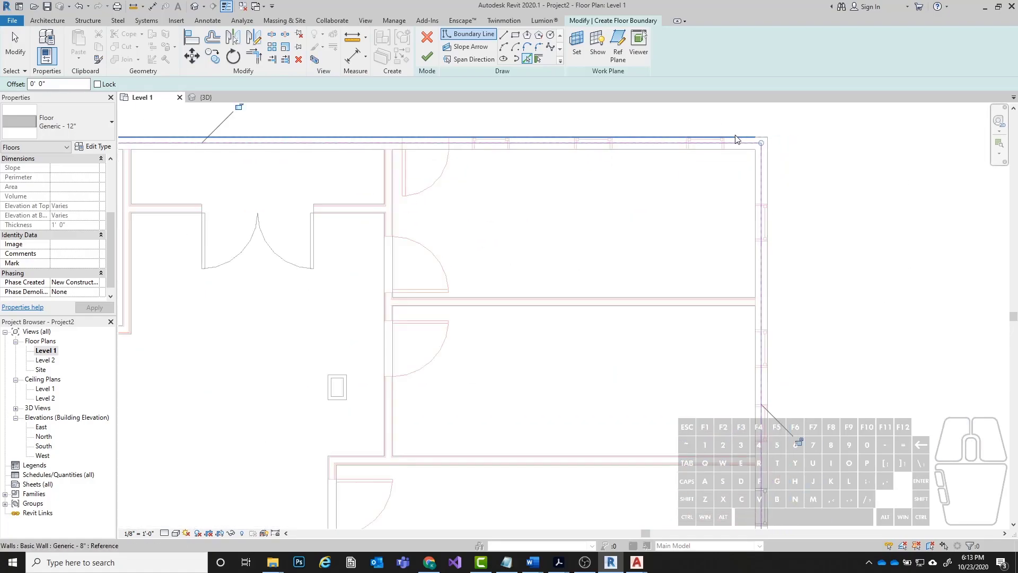
{"action": "middle_click_drag", "start_coordinate": [234, 209], "coordinate": [451, 277]}
{"action": "scroll", "coordinate": [406, 200], "scroll_direction": "up", "scroll_amount": 2}
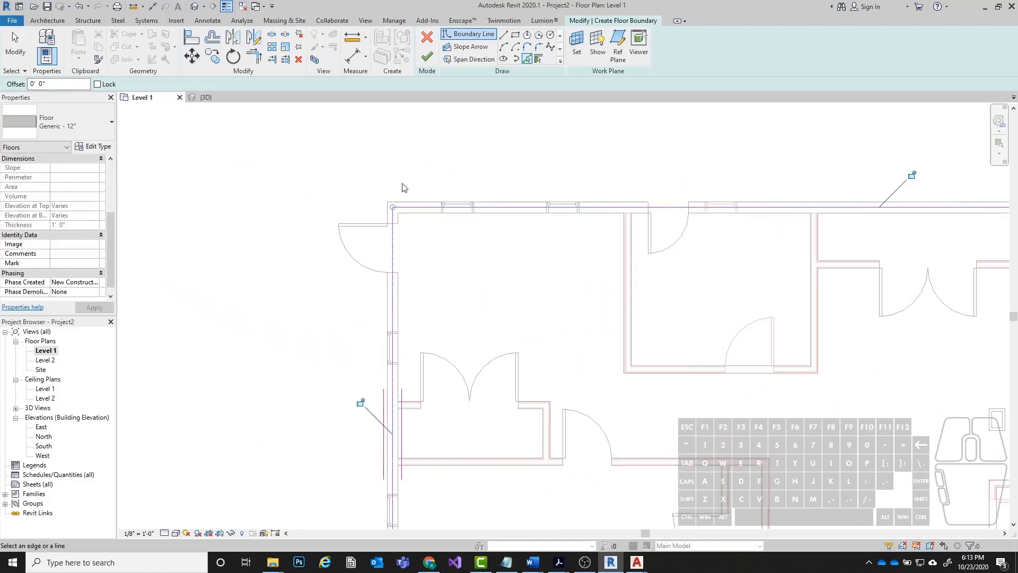
{"action": "scroll", "coordinate": [404, 185], "scroll_direction": "down", "scroll_amount": 3}
{"action": "scroll", "coordinate": [556, 474], "scroll_direction": "up", "scroll_amount": 5}
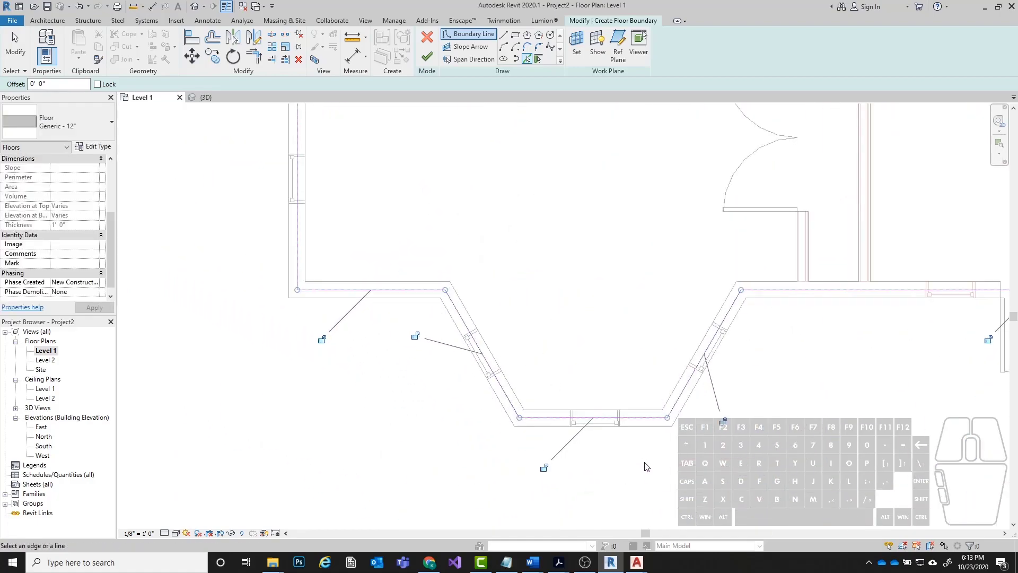
{"action": "scroll", "coordinate": [268, 313], "scroll_direction": "down", "scroll_amount": 2}
{"action": "scroll", "coordinate": [226, 281], "scroll_direction": "up", "scroll_amount": 5}
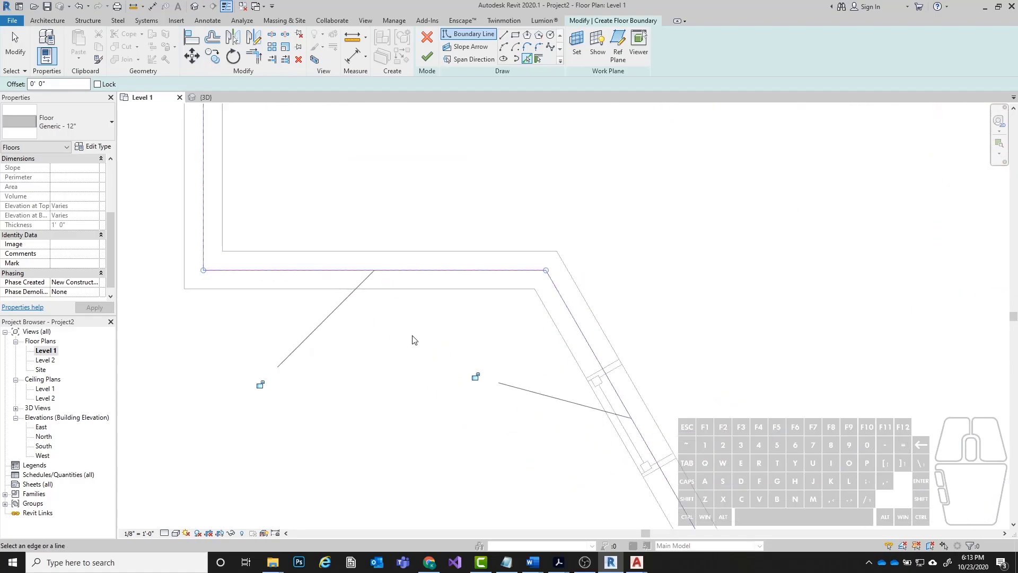
{"action": "scroll", "coordinate": [275, 262], "scroll_direction": "down", "scroll_amount": 3}
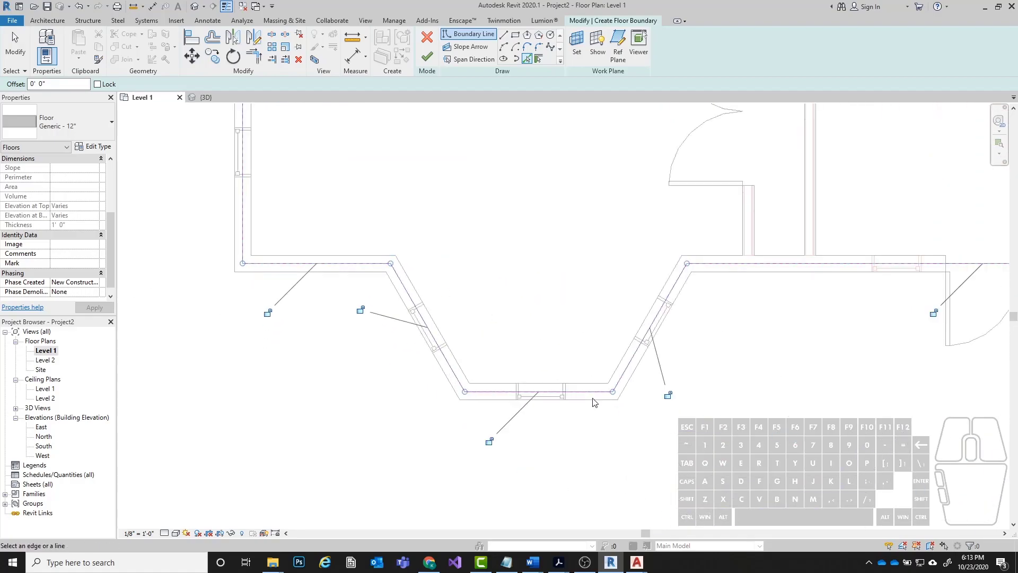
{"action": "scroll", "coordinate": [373, 364], "scroll_direction": "up", "scroll_amount": 4}
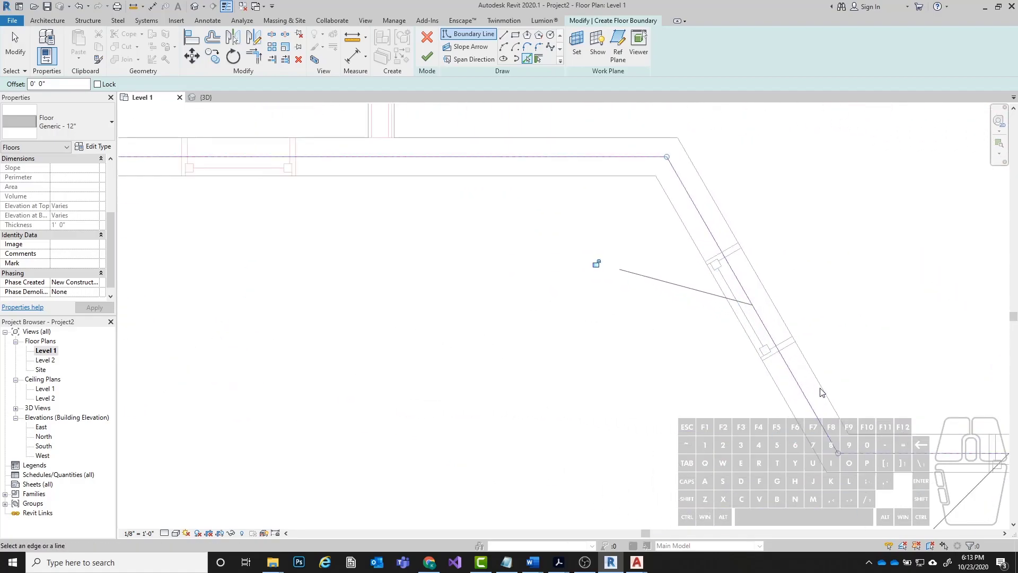
{"action": "scroll", "coordinate": [548, 387], "scroll_direction": "down", "scroll_amount": 2}
{"action": "middle_click_drag", "start_coordinate": [583, 416], "coordinate": [566, 400]}
{"action": "scroll", "coordinate": [523, 382], "scroll_direction": "up", "scroll_amount": 3}
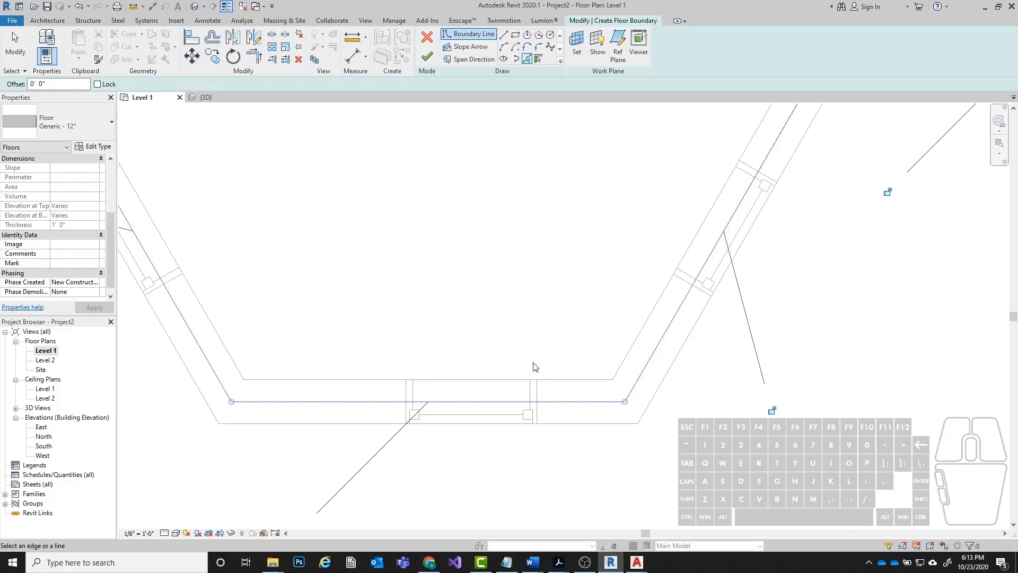
{"action": "scroll", "coordinate": [557, 359], "scroll_direction": "down", "scroll_amount": 3}
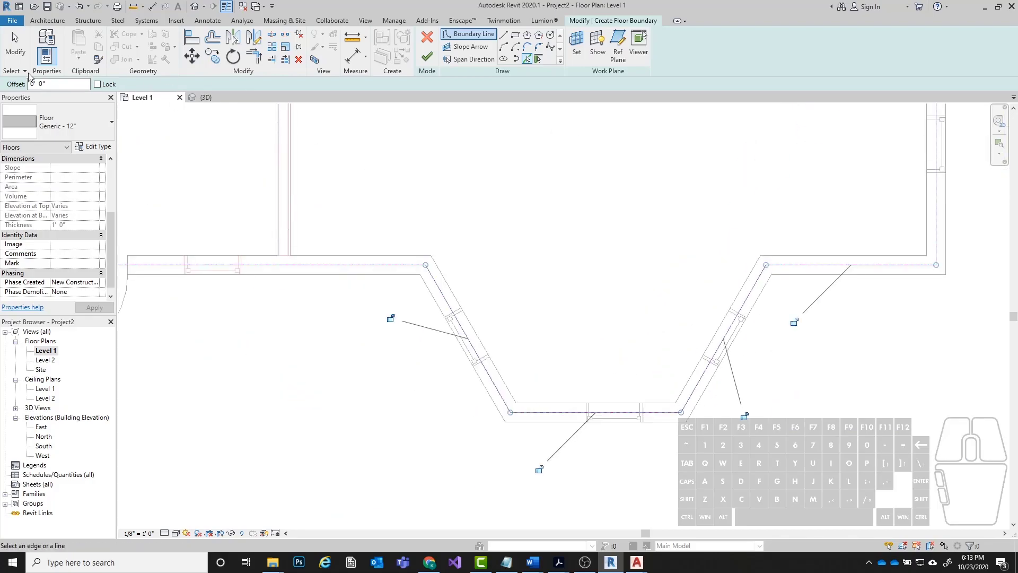
Try a boundary offset of 0' 4", and discard the floor sketch.
{"action": "left_click_drag", "start_coordinate": [51, 83], "coordinate": [13, 78]}
{"action": "scroll", "coordinate": [557, 412], "scroll_direction": "up", "scroll_amount": 2}
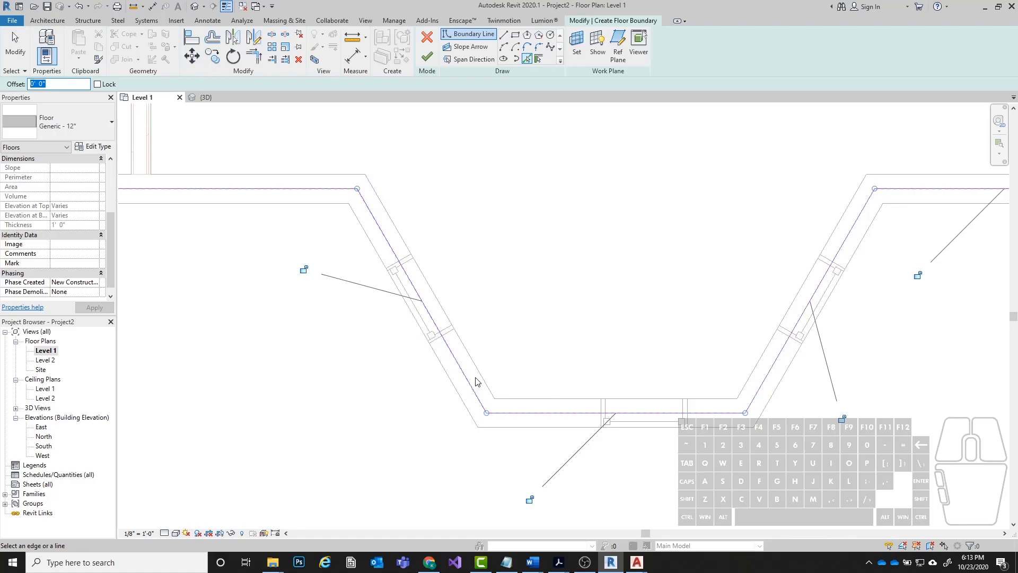
{"action": "type", "text": "0 4"}
{"action": "key", "text": "Return"}
{"action": "scroll", "coordinate": [556, 366], "scroll_direction": "down", "scroll_amount": 2}
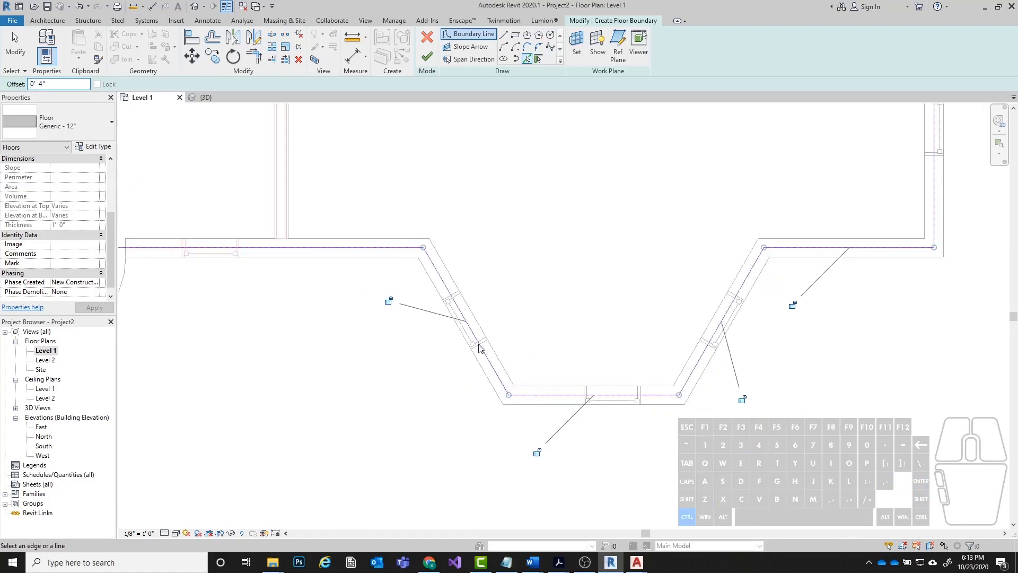
{"action": "key", "text": "Escape"}
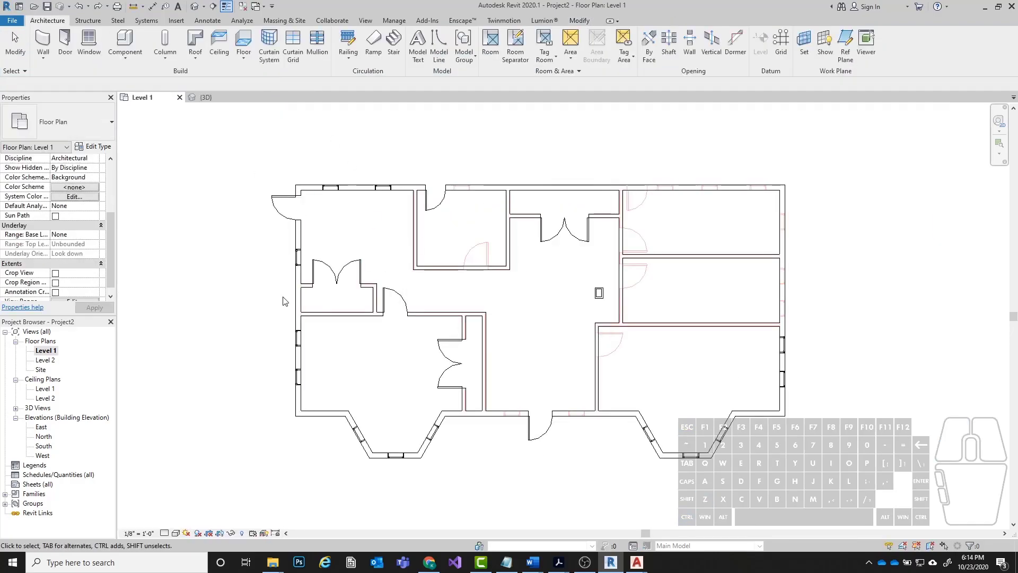
Start a new Generic - 12" floor with picked boundary lines and an offset of 0' 4".
{"action": "left_click", "coordinate": [298, 301]}
{"action": "left_click", "coordinate": [47, 20]}
{"action": "left_click", "coordinate": [244, 62]}
{"action": "left_click", "coordinate": [257, 78]}
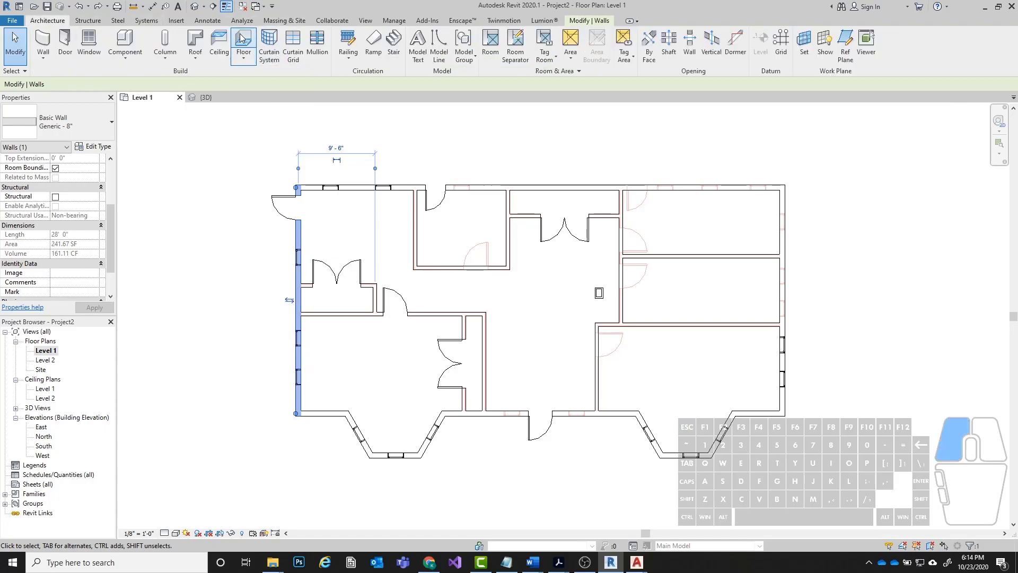
{"action": "scroll", "coordinate": [303, 291], "scroll_direction": "up", "scroll_amount": 2}
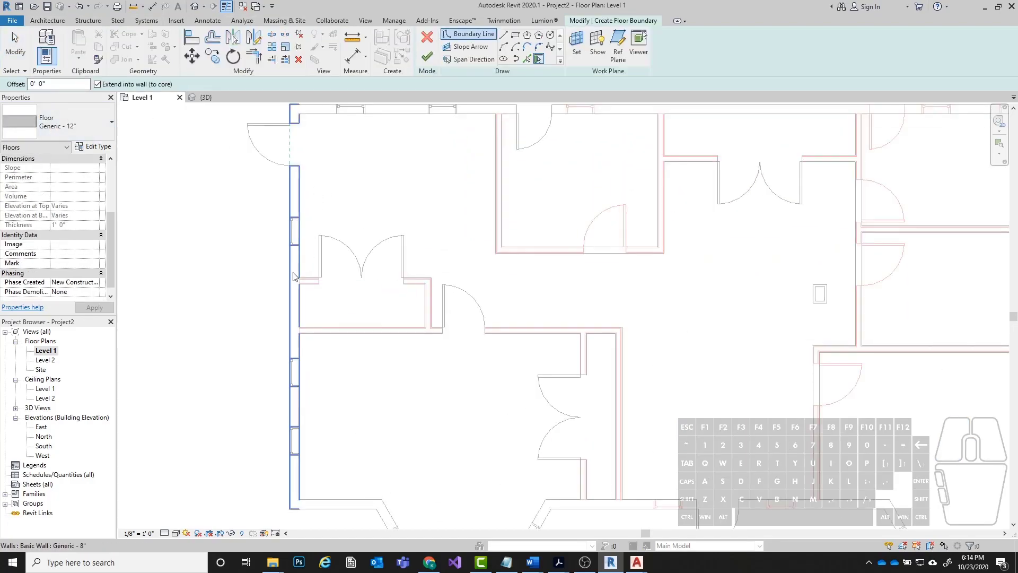
{"action": "left_click", "coordinate": [527, 60]}
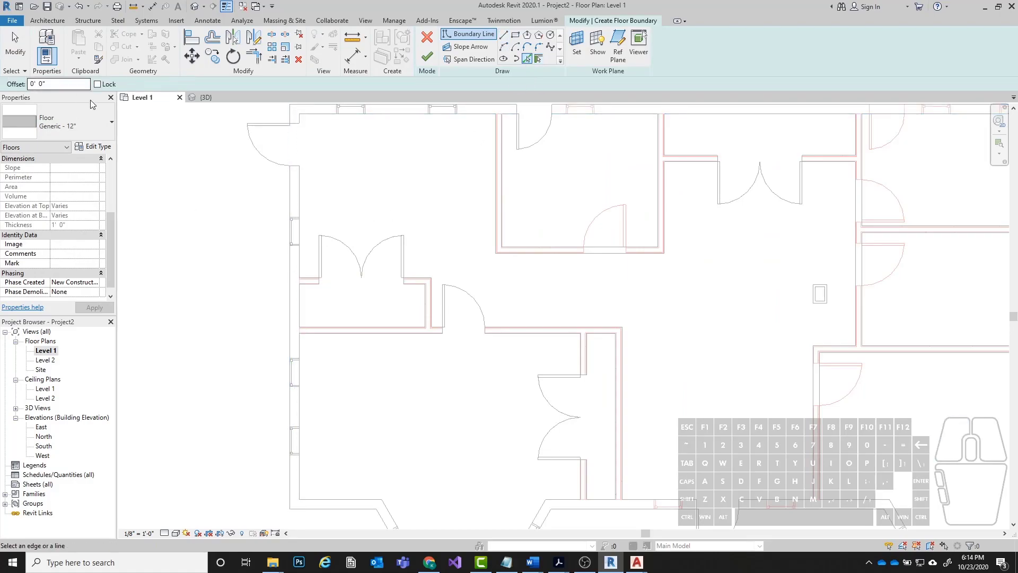
{"action": "left_click", "coordinate": [56, 82]}
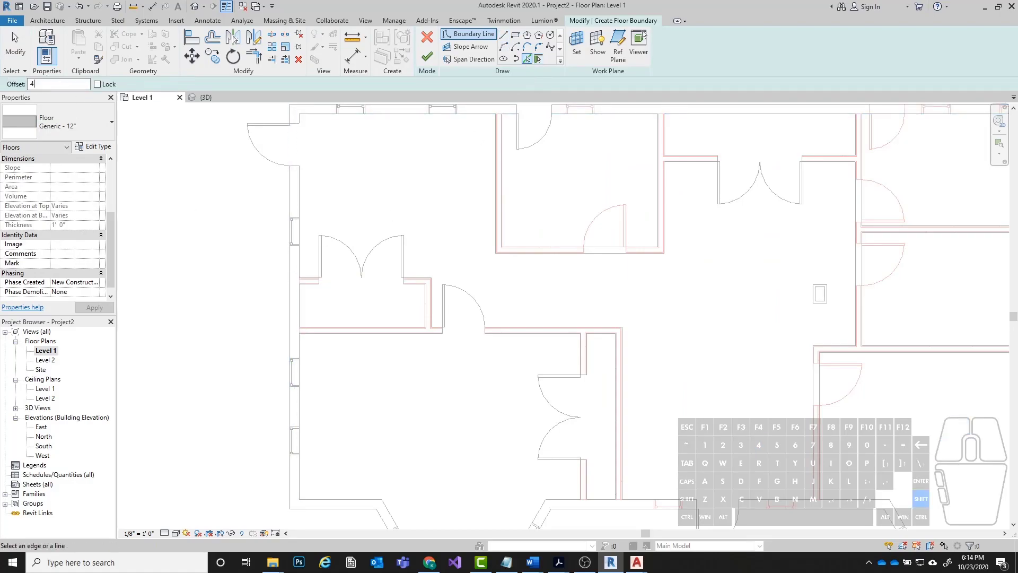
{"action": "scroll", "coordinate": [279, 245], "scroll_direction": "down", "scroll_amount": 2}
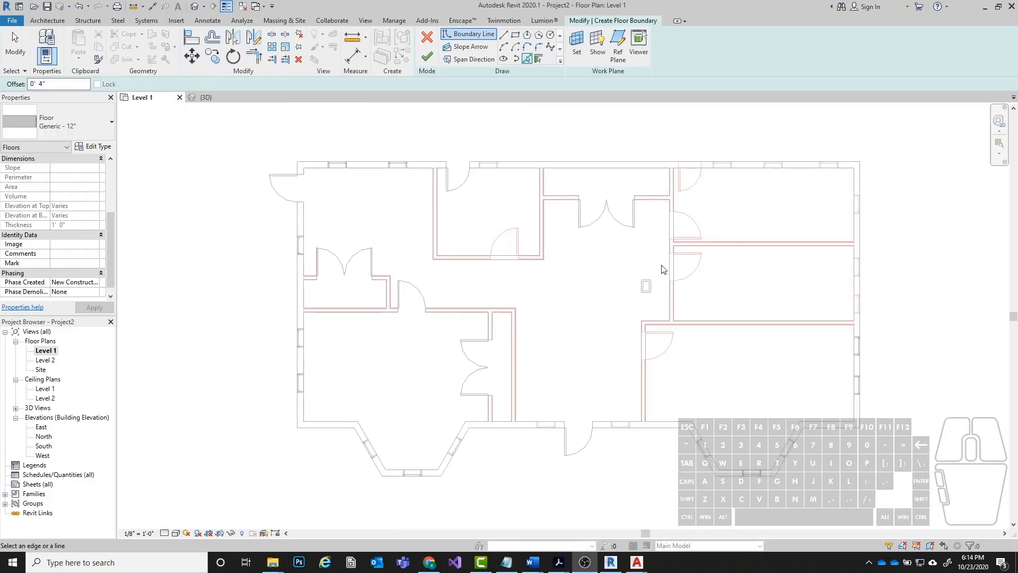
Pick the entire exterior wall chain offset to its outer face as the boundary and finish the floor.
{"action": "key", "text": "Tab"}
{"action": "left_click", "coordinate": [617, 169]}
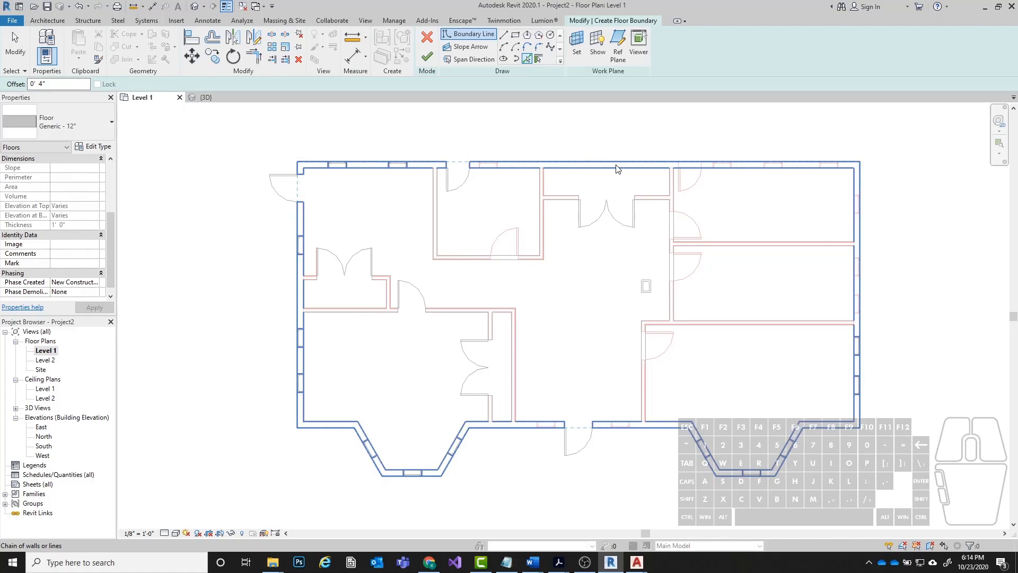
{"action": "left_click", "coordinate": [617, 169]}
{"action": "middle_click_drag", "start_coordinate": [571, 292], "coordinate": [515, 279]}
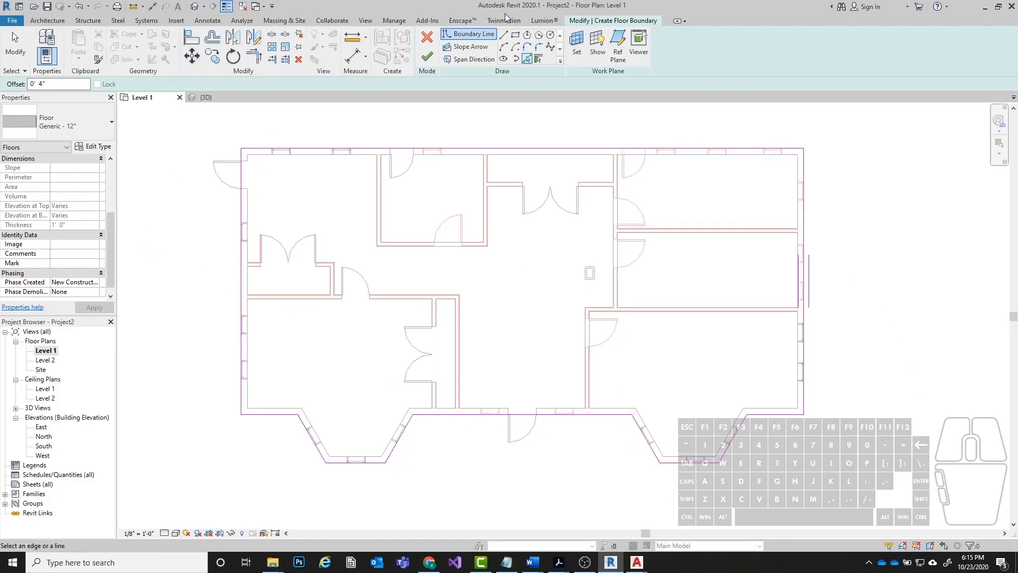
{"action": "left_click", "coordinate": [427, 56]}
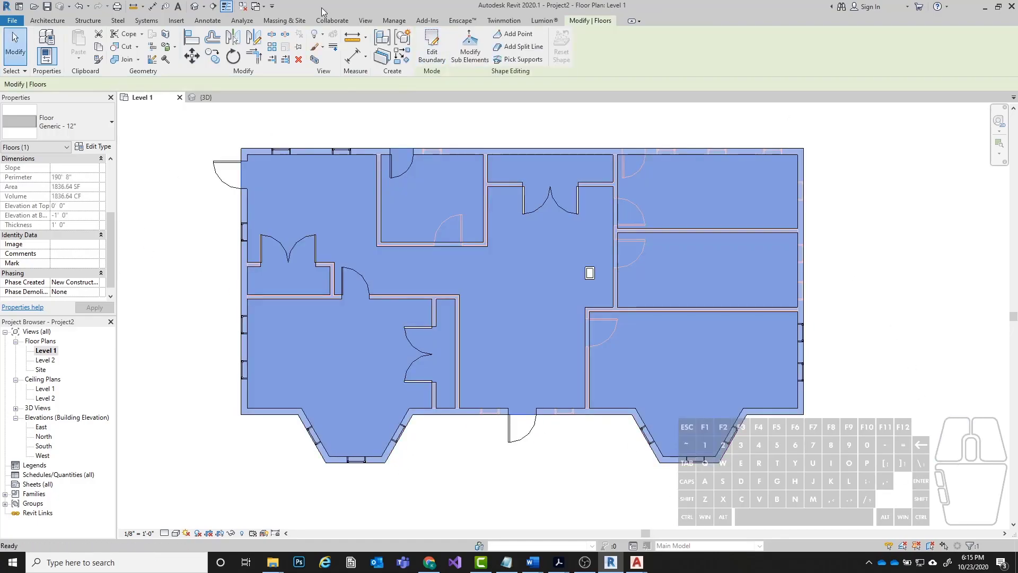
Inspect the new floor slab beneath the exterior walls and bays from several sides in 3D.
{"action": "left_click", "coordinate": [193, 6]}
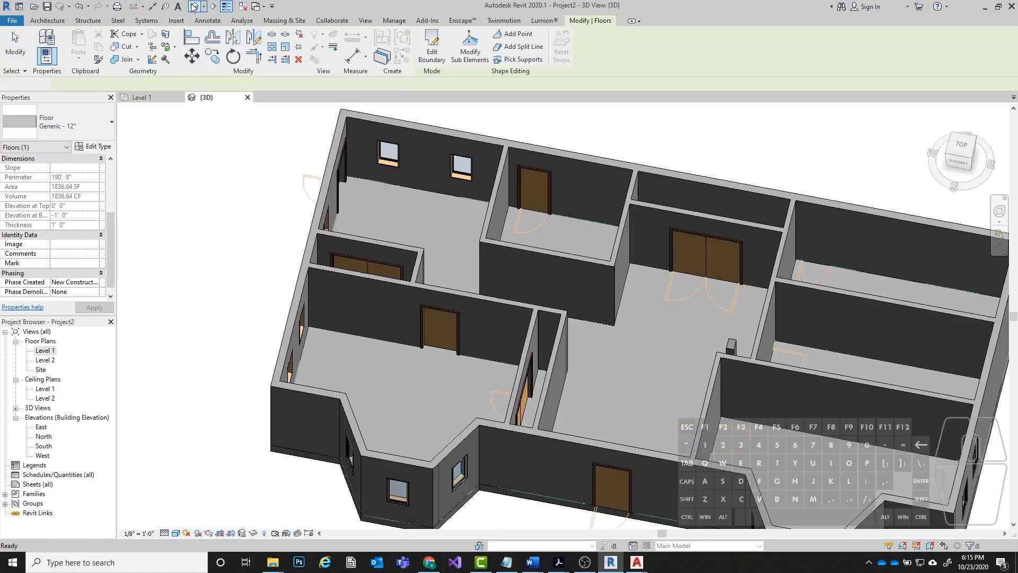
{"action": "middle_click_drag", "start_coordinate": [371, 215], "coordinate": [555, 345], "text": "shift"}
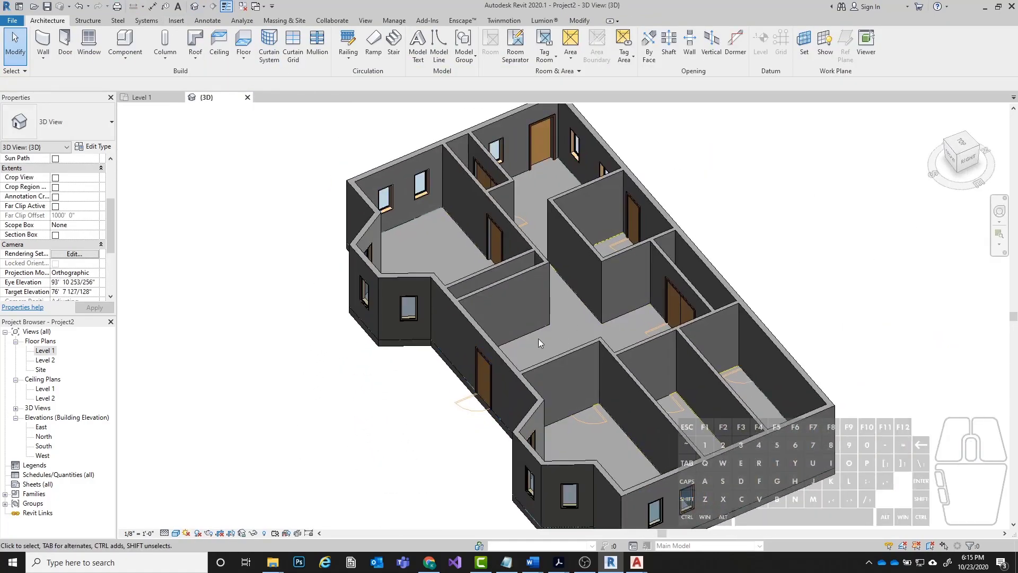
{"action": "left_click", "coordinate": [395, 350]}
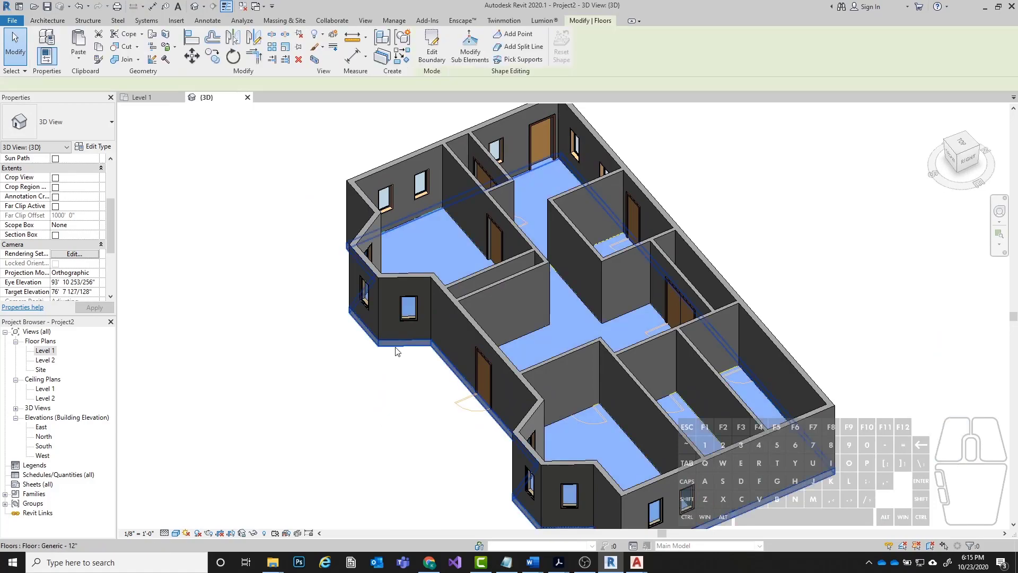
{"action": "middle_click_drag", "start_coordinate": [254, 148], "coordinate": [443, 277], "text": "shift"}
{"action": "key", "text": "Escape"}
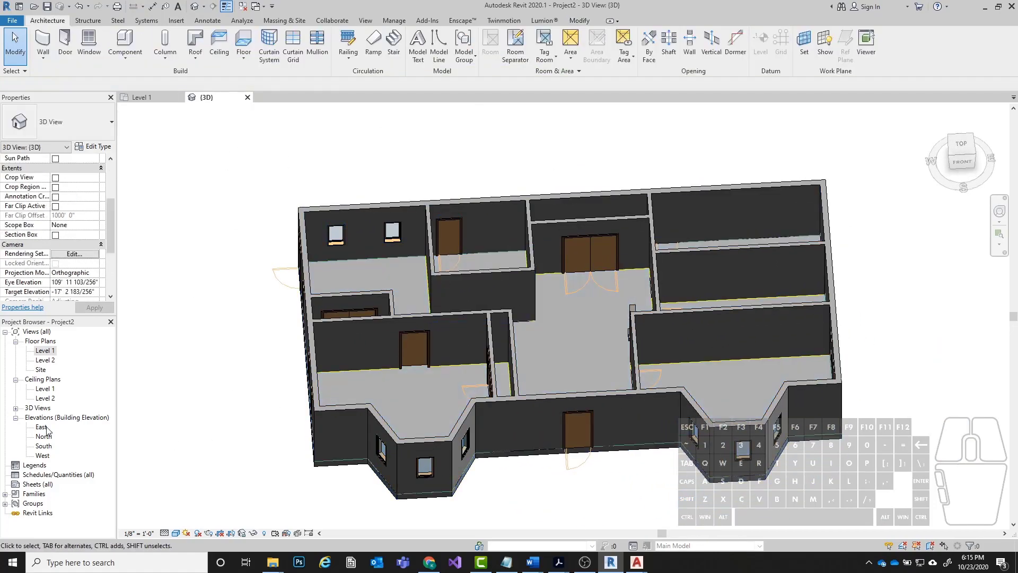
Select the Generic - 12" floor in the 3D view and start editing its boundary.
{"action": "double_click", "coordinate": [43, 351]}
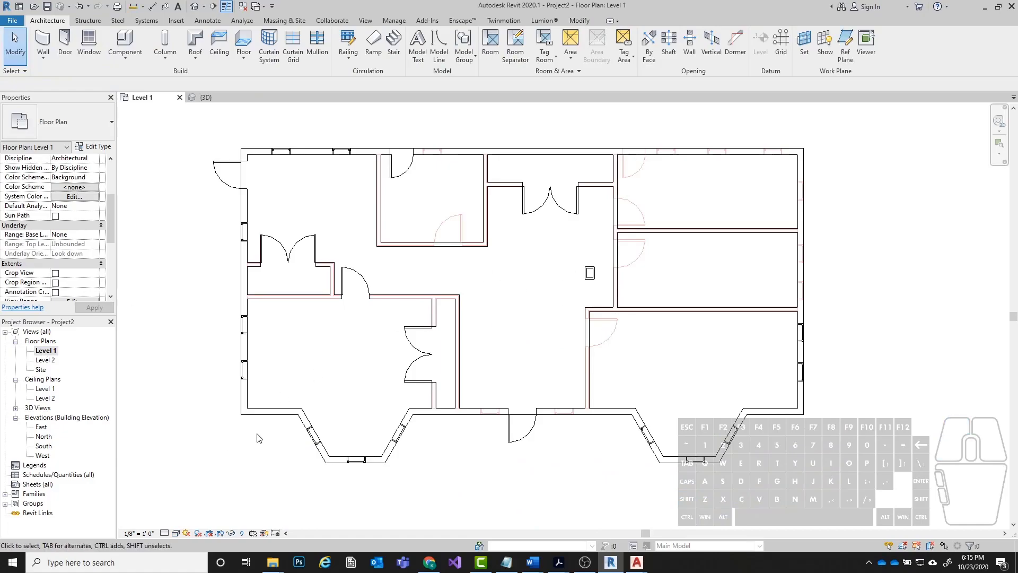
{"action": "left_click", "coordinate": [192, 7]}
{"action": "middle_click_drag", "start_coordinate": [583, 250], "coordinate": [599, 265], "text": "shift"}
{"action": "scroll", "coordinate": [401, 389], "scroll_direction": "up", "scroll_amount": 3}
{"action": "left_click", "coordinate": [352, 399]}
{"action": "middle_click_drag", "start_coordinate": [351, 399], "coordinate": [619, 181], "text": "shift"}
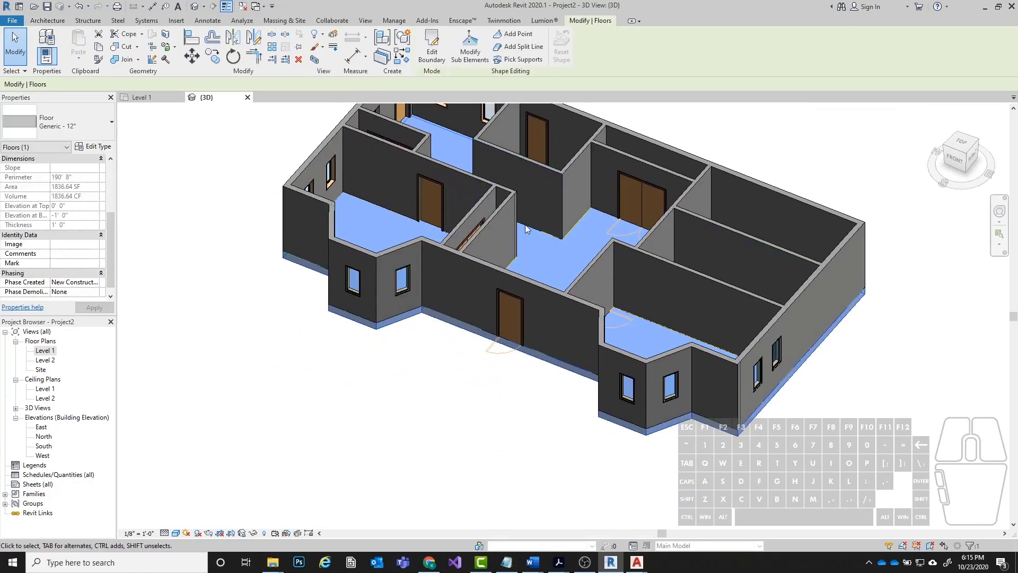
{"action": "middle_click_drag", "start_coordinate": [533, 218], "coordinate": [510, 335]}
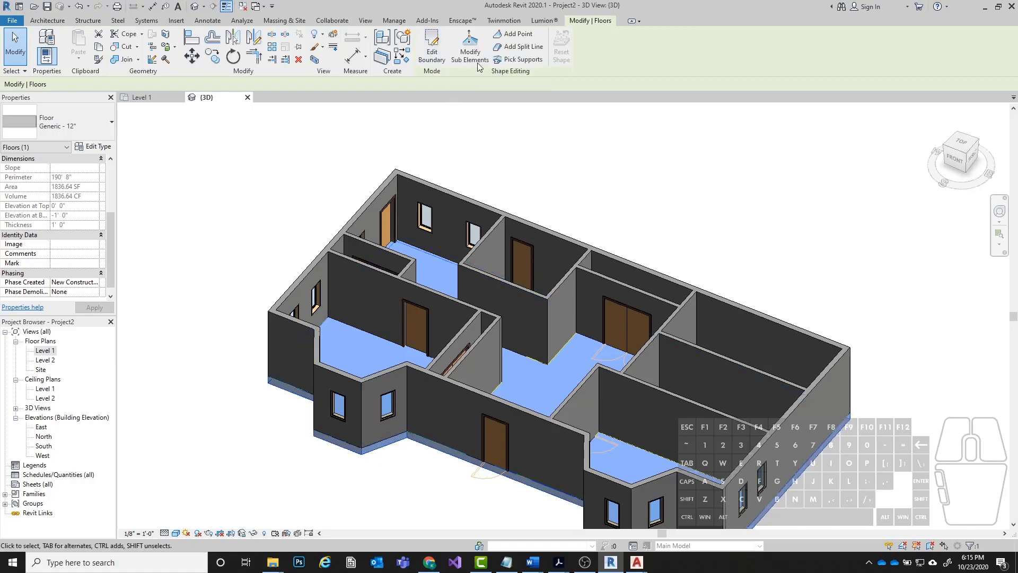
{"action": "left_click", "coordinate": [432, 45]}
{"action": "mouse_move", "coordinate": [355, 195]}
{"action": "middle_mouse_down", "text": "shift"}
{"action": "mouse_move", "coordinate": [334, 279]}
{"action": "mouse_move", "coordinate": [342, 271]}
{"action": "middle_mouse_up", "text": "shift"}
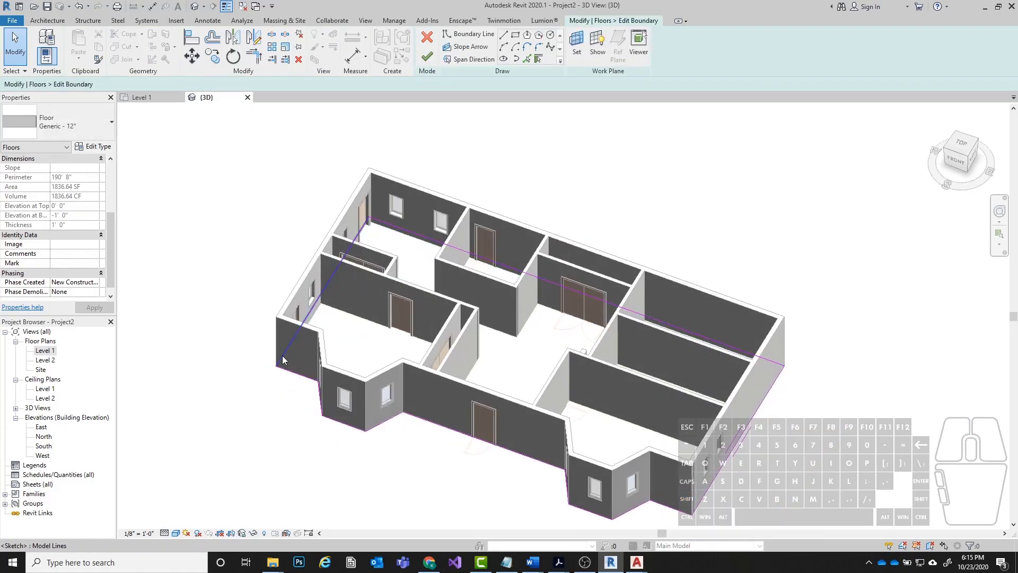
{"action": "middle_click_drag", "start_coordinate": [252, 246], "coordinate": [316, 261], "text": "shift"}
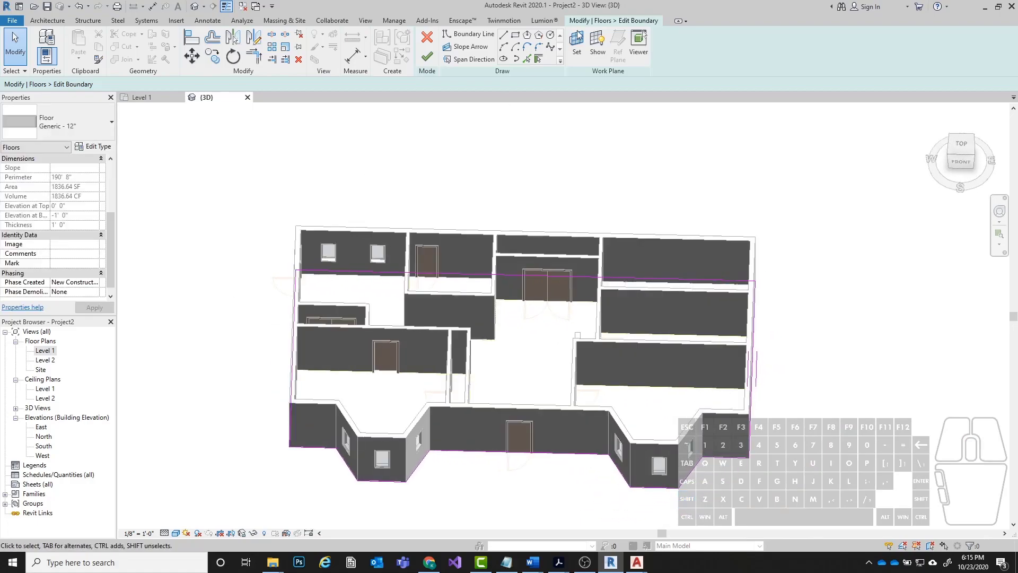
Move the floor's west boundary line about 2' 11" inward and finish the boundary edit.
{"action": "scroll", "coordinate": [277, 414], "scroll_direction": "up", "scroll_amount": 3}
{"action": "left_click", "coordinate": [307, 365]}
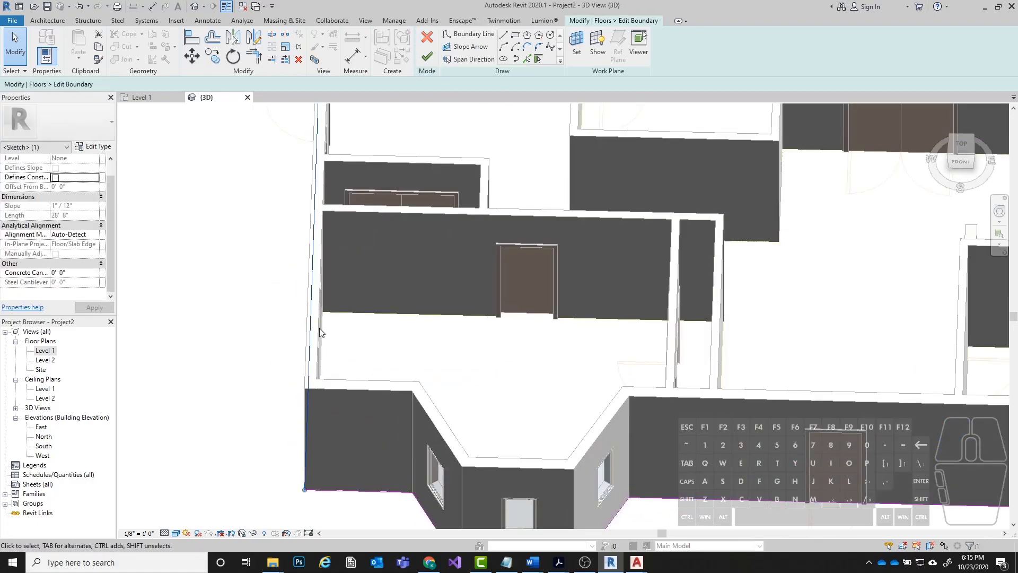
{"action": "left_click_drag", "start_coordinate": [311, 322], "coordinate": [364, 325]}
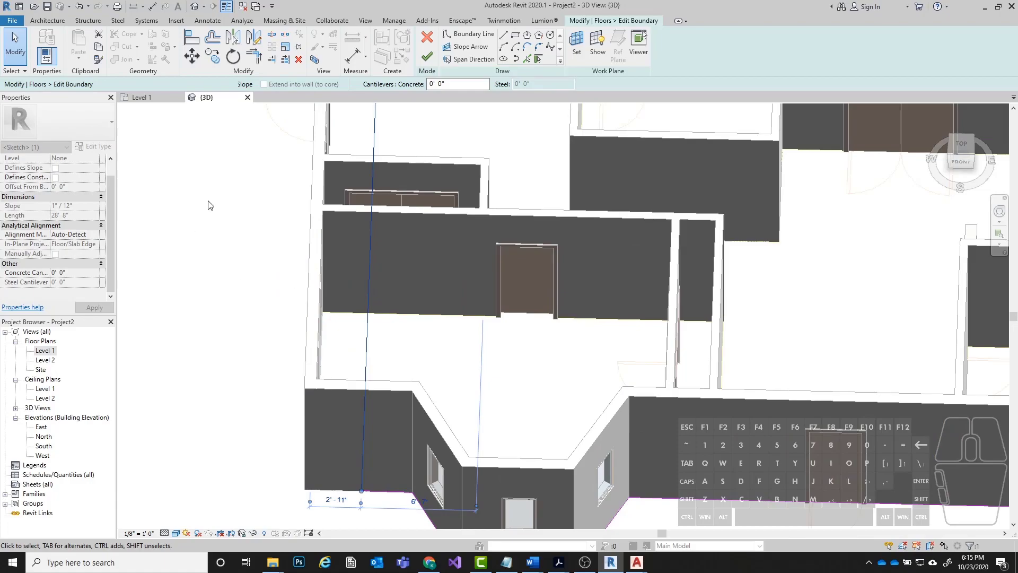
{"action": "left_click", "coordinate": [428, 56]}
Check the shortened slab from below the building and undo the boundary edit.
{"action": "scroll", "coordinate": [424, 461], "scroll_direction": "down", "scroll_amount": 8}
{"action": "middle_click_drag", "start_coordinate": [484, 472], "coordinate": [431, 260], "text": "shift"}
{"action": "left_click", "coordinate": [317, 206]}
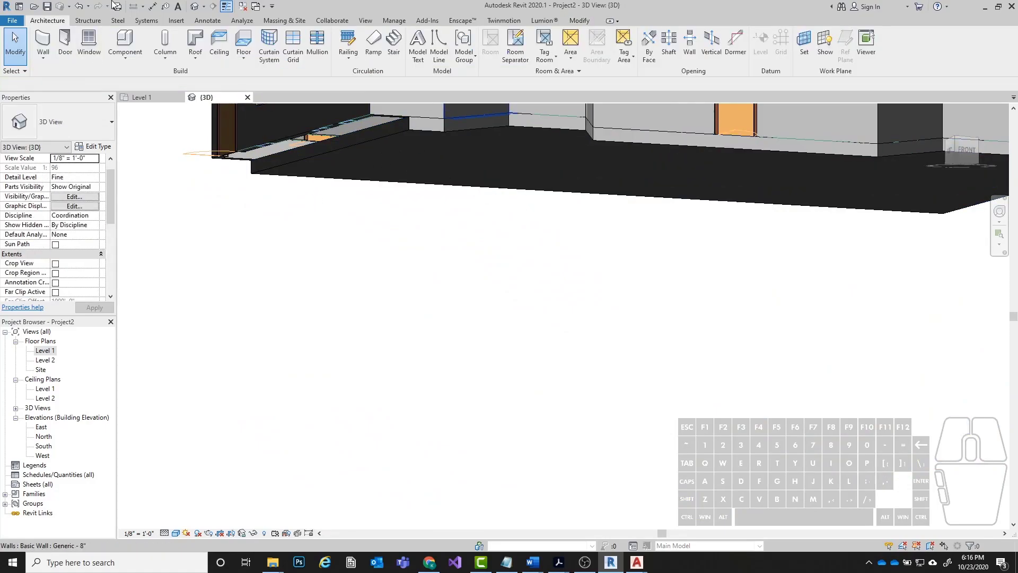
{"action": "key", "text": "ctrl+z"}
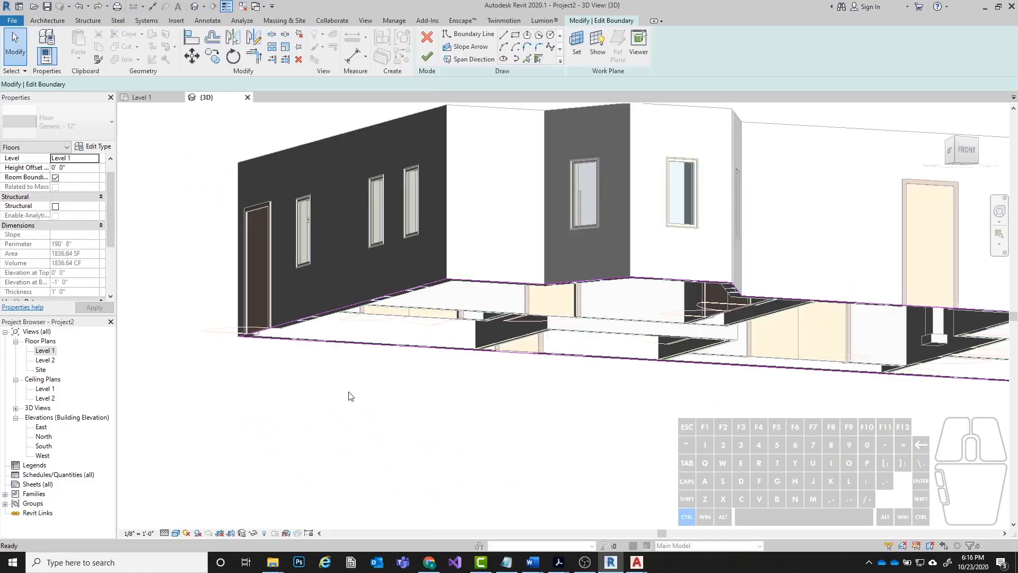
On Level 1, sketch a circular opening in the floor boundary in the middle of the central hall and finish the floor.
{"action": "middle_click_drag", "start_coordinate": [434, 252], "coordinate": [349, 318], "text": "shift"}
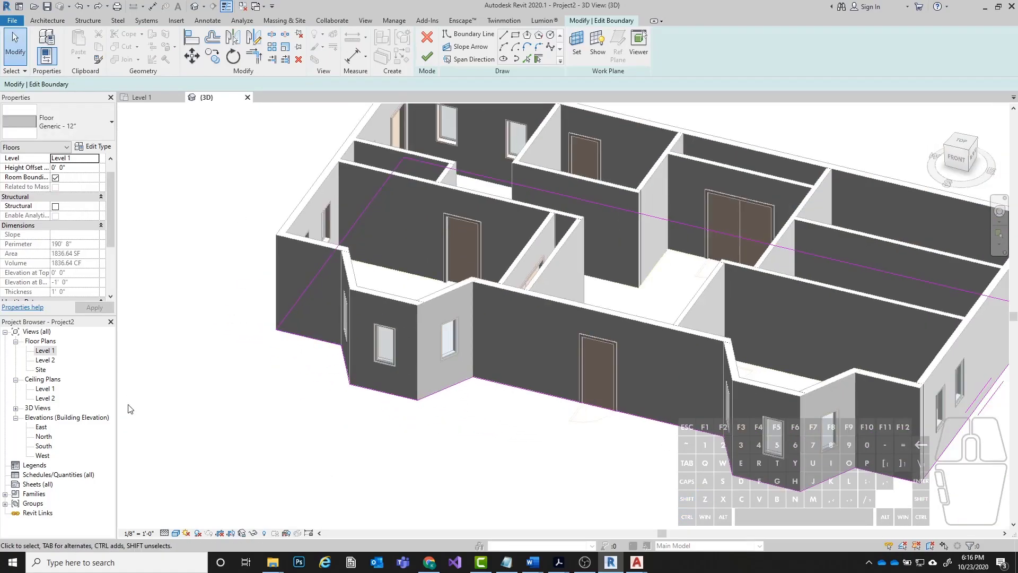
{"action": "double_click", "coordinate": [45, 350]}
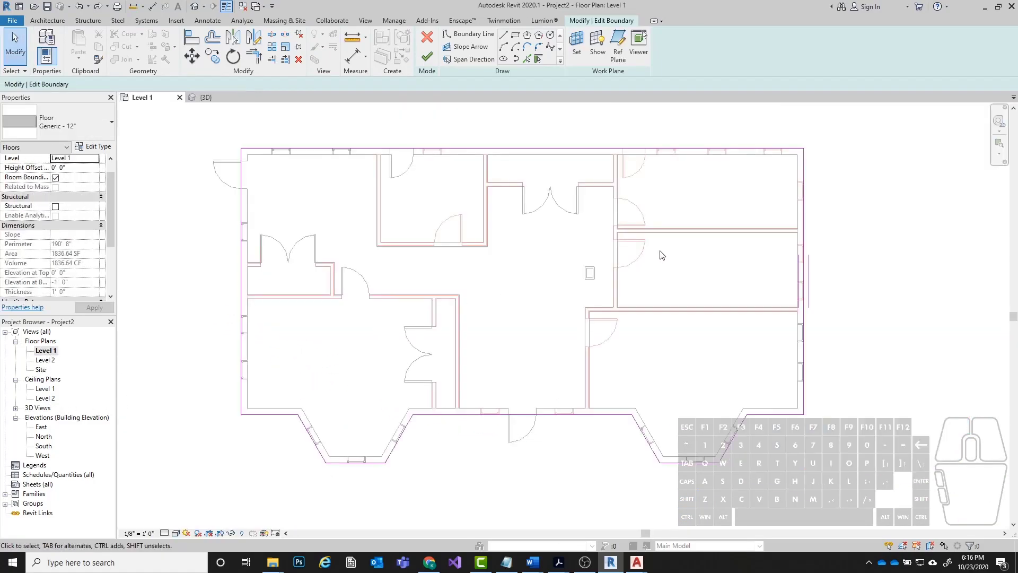
{"action": "left_click", "coordinate": [517, 37]}
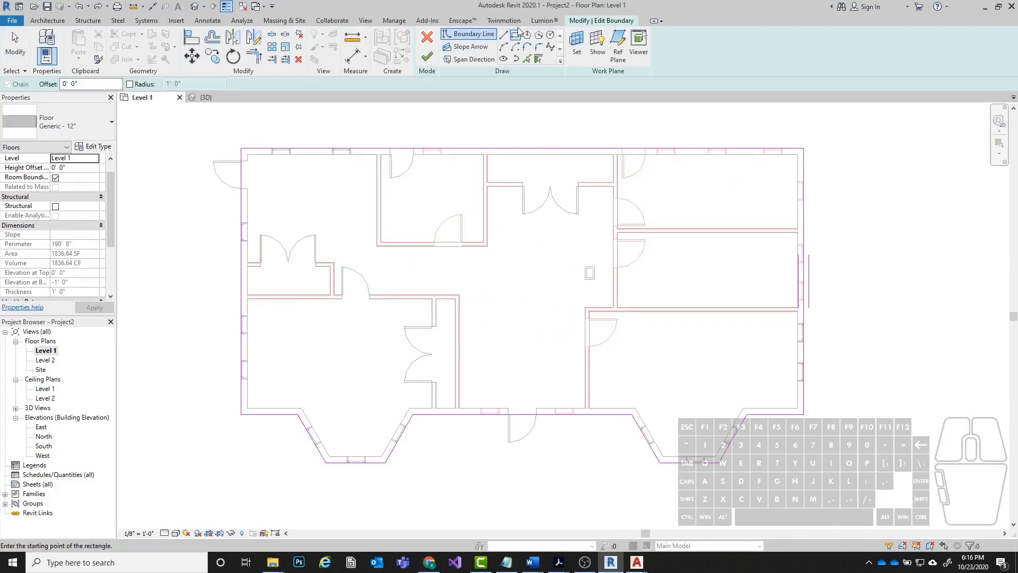
{"action": "left_click", "coordinate": [519, 306]}
{"action": "left_click", "coordinate": [518, 261]}
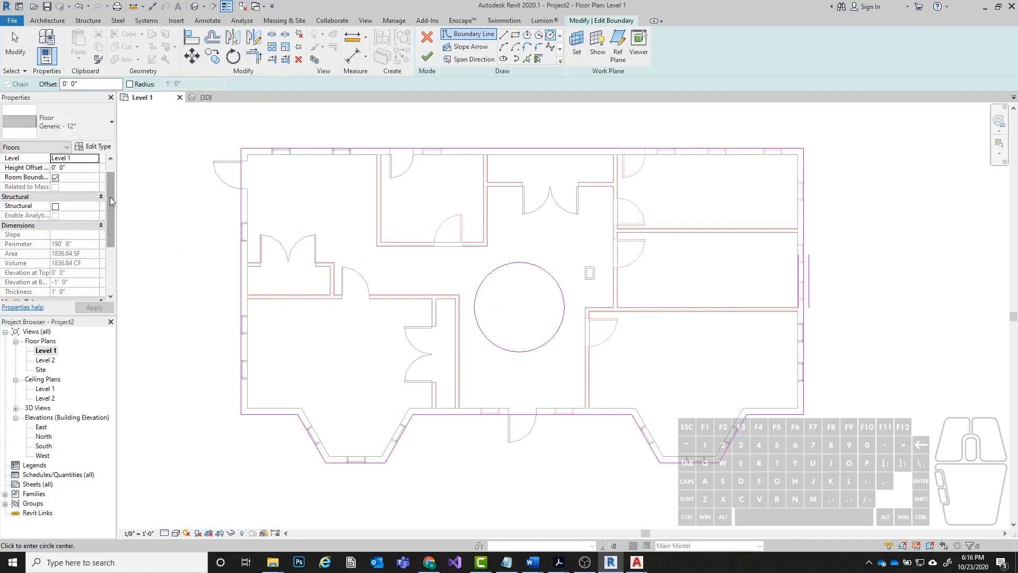
{"action": "left_click", "coordinate": [427, 56]}
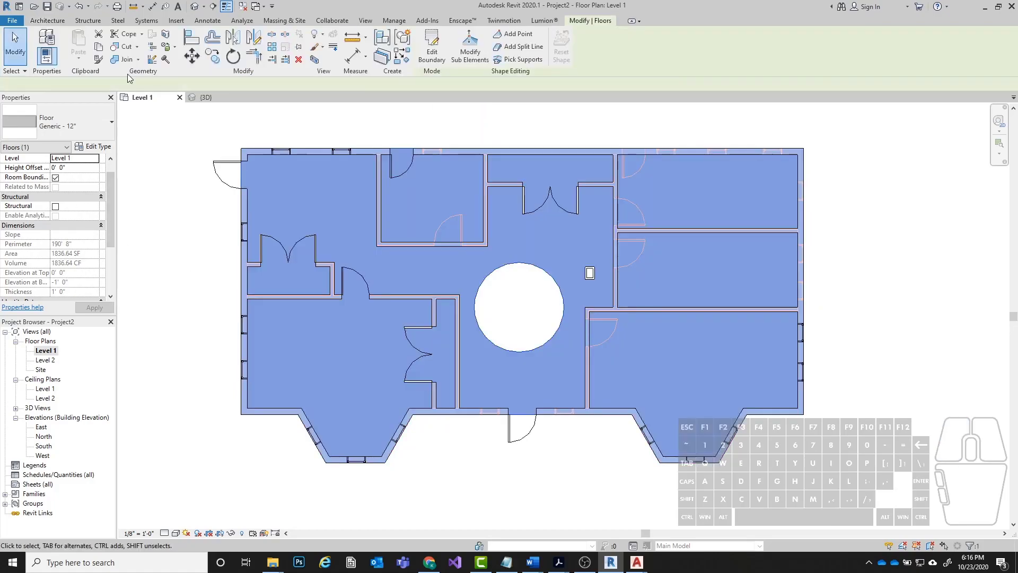
Inspect the circular floor opening in 3D from several angles with the floor selected.
{"action": "left_click", "coordinate": [195, 7]}
{"action": "scroll", "coordinate": [668, 311], "scroll_direction": "up", "scroll_amount": 5}
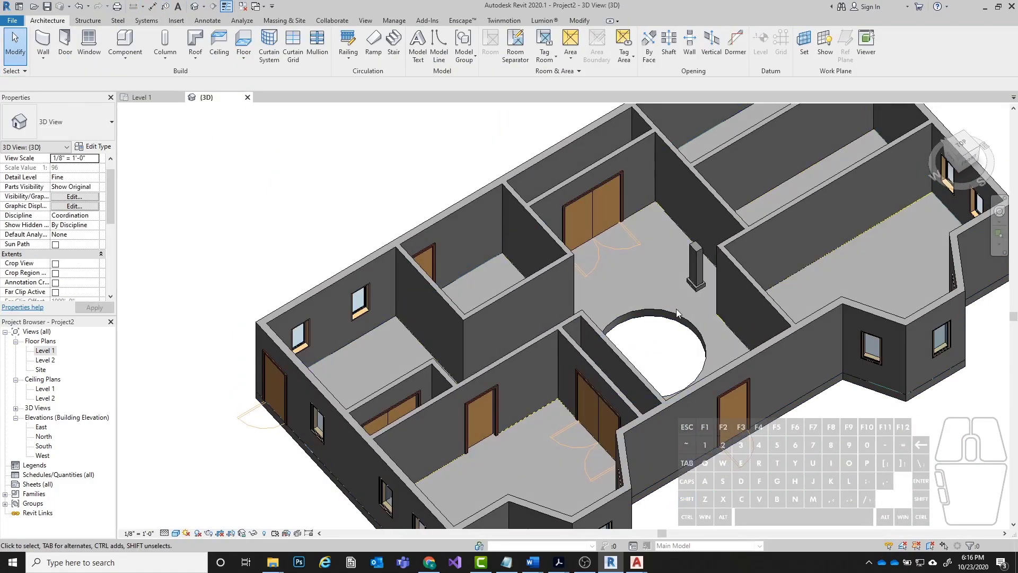
{"action": "scroll", "coordinate": [668, 310], "scroll_direction": "up", "scroll_amount": 4}
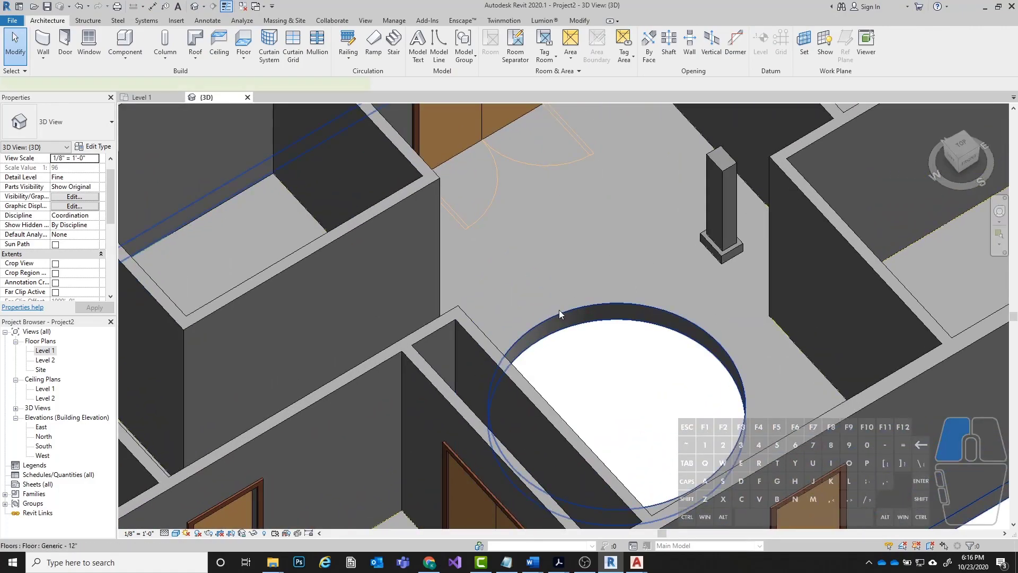
{"action": "left_click", "coordinate": [558, 313]}
{"action": "scroll", "coordinate": [643, 305], "scroll_direction": "down", "scroll_amount": 5}
{"action": "middle_click_drag", "start_coordinate": [643, 304], "coordinate": [689, 268], "text": "shift"}
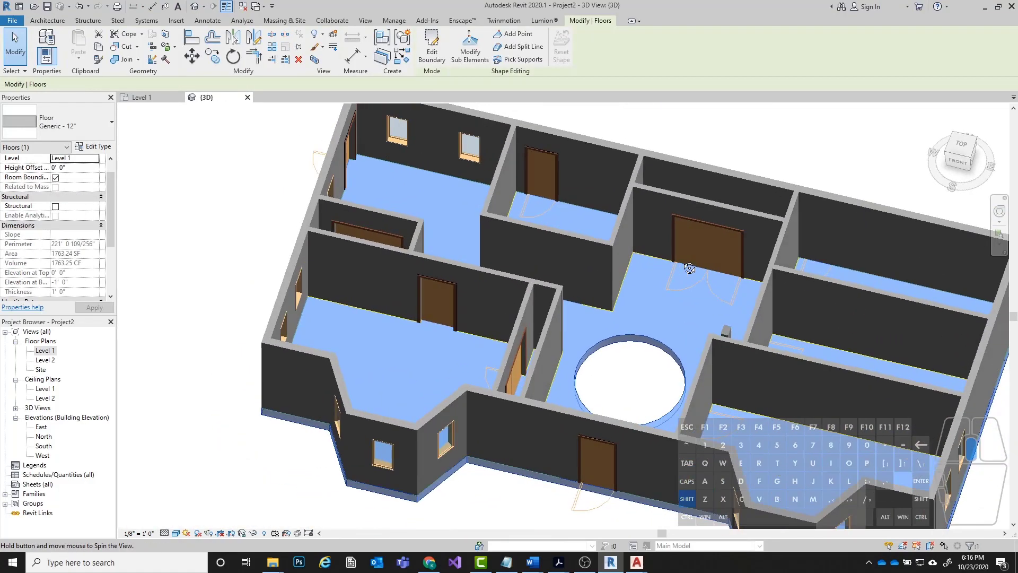
{"action": "scroll", "coordinate": [597, 225], "scroll_direction": "down", "scroll_amount": 4}
{"action": "middle_click_drag", "start_coordinate": [597, 225], "coordinate": [523, 411], "text": "shift"}
{"action": "left_click", "coordinate": [137, 383]}
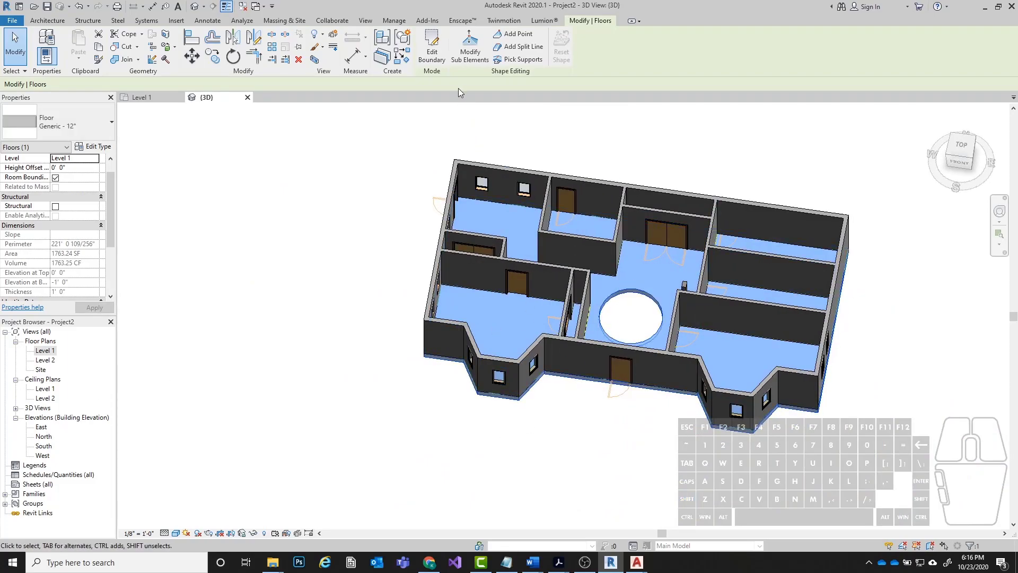
Edit the floor boundary on Level 1 and add a six-sided polygon with a radius of about 2' 7 1/2" in the middle east room.
{"action": "left_click", "coordinate": [442, 60]}
{"action": "double_click", "coordinate": [46, 351]}
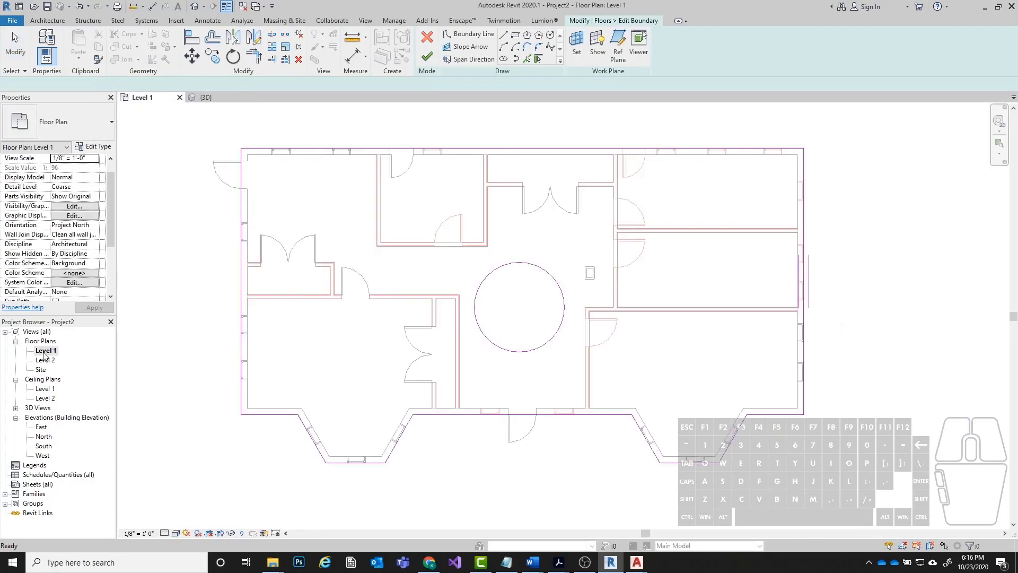
{"action": "left_click_drag", "start_coordinate": [418, 245], "coordinate": [512, 254]}
{"action": "left_click", "coordinate": [526, 36]}
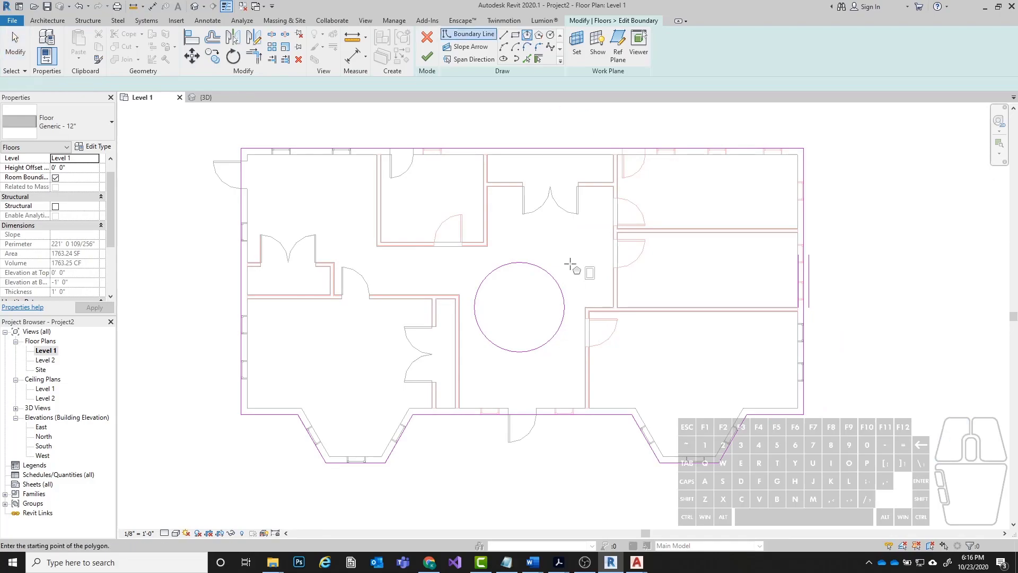
{"action": "left_click", "coordinate": [703, 265]}
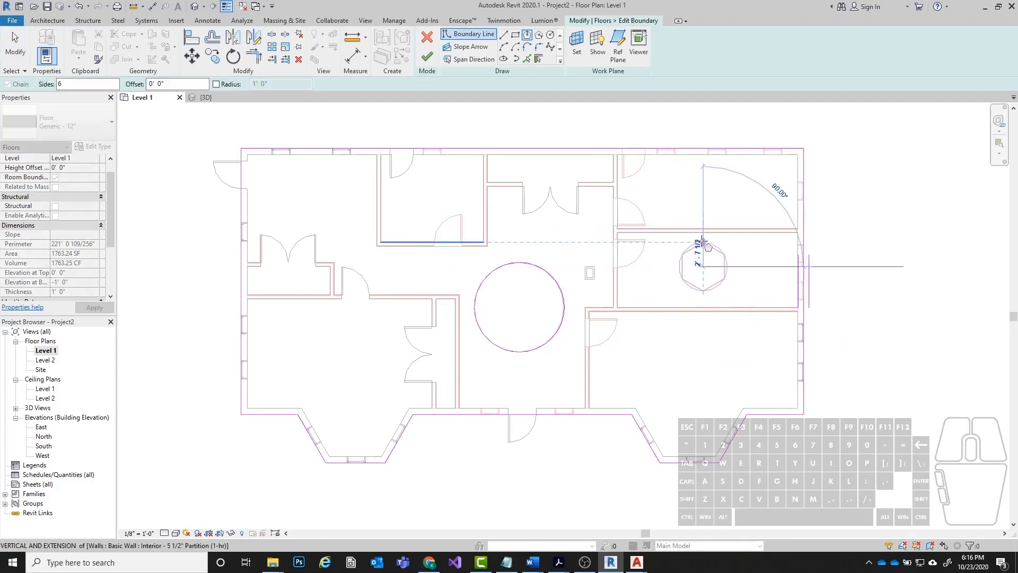
{"action": "left_click", "coordinate": [704, 243]}
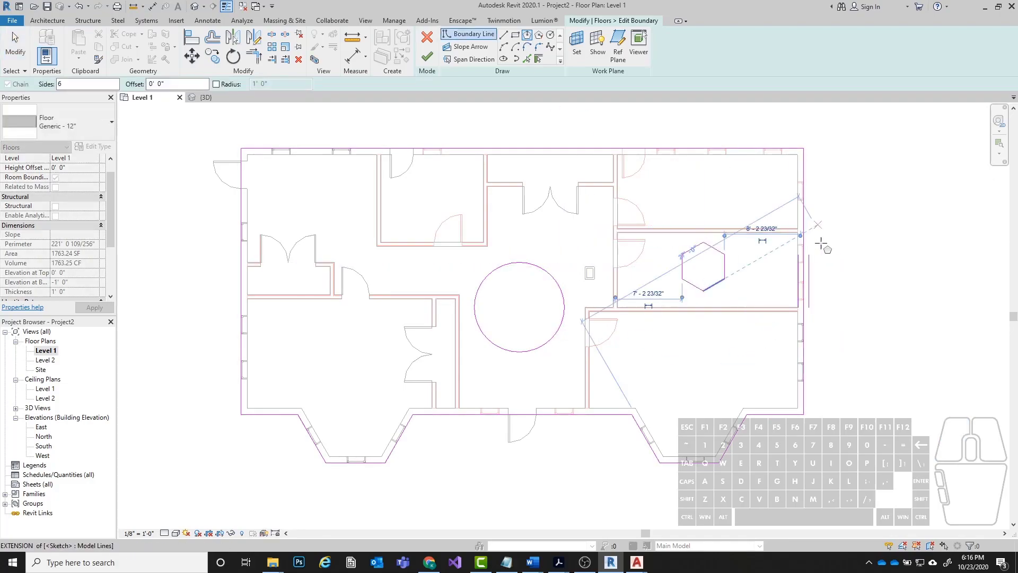
Sketch three sides of a rectangle about 3' 6" deep in the southeast room and try to finish the floor with the loop open.
{"action": "left_click", "coordinate": [503, 34]}
{"action": "left_click", "coordinate": [668, 374]}
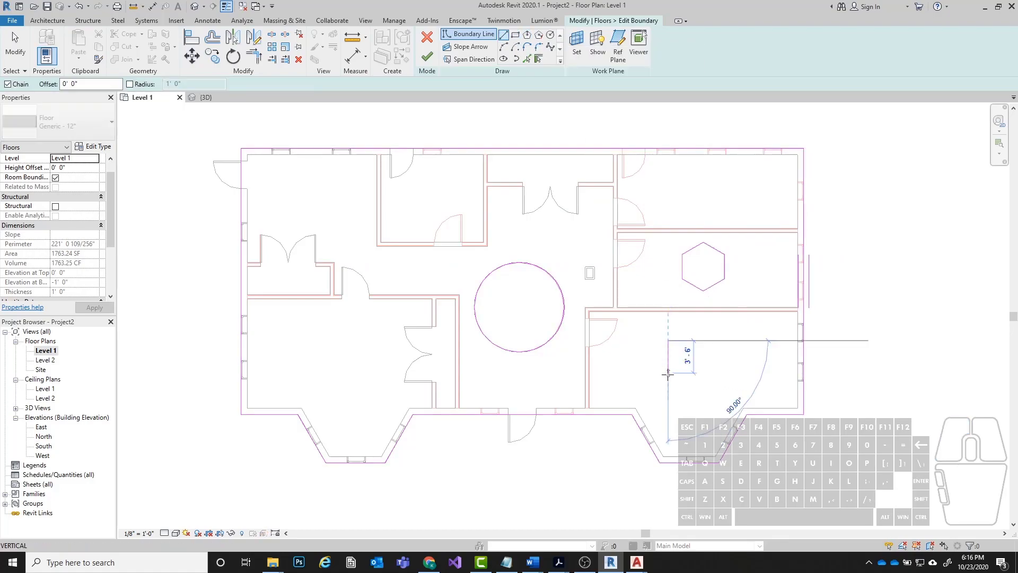
{"action": "left_click", "coordinate": [709, 374]}
{"action": "left_click", "coordinate": [709, 341]}
{"action": "key", "text": "Escape"}
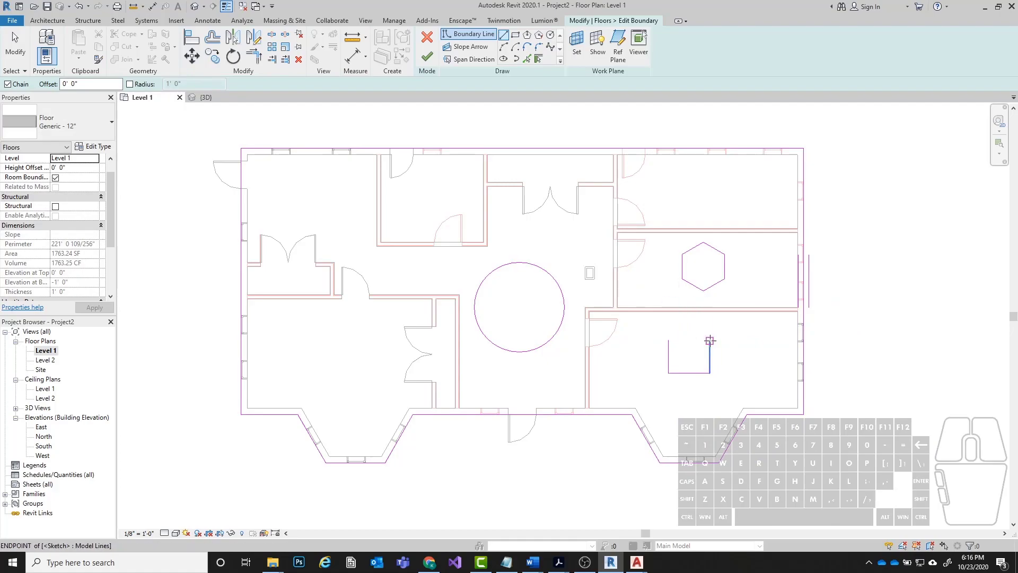
{"action": "left_click", "coordinate": [426, 56]}
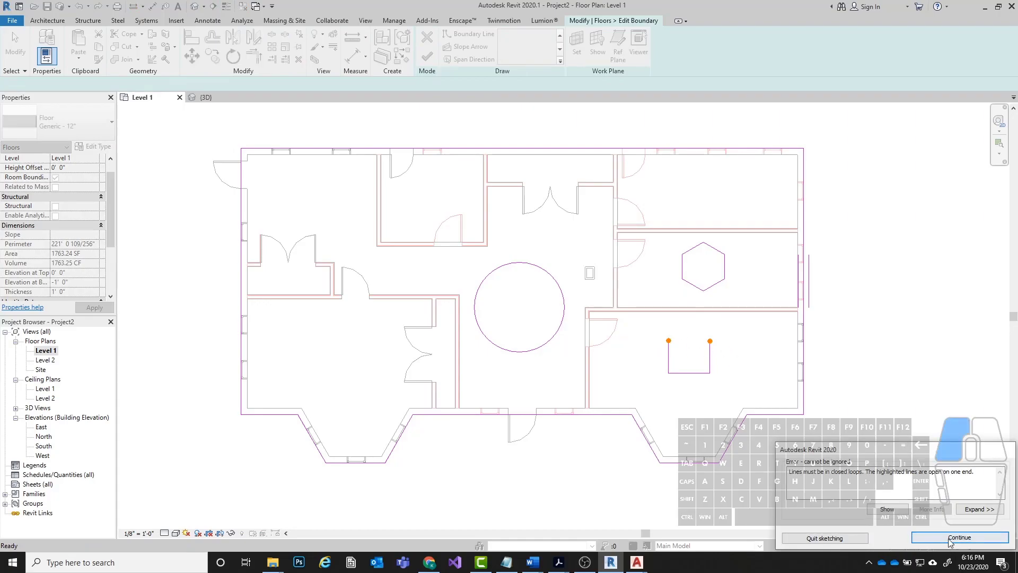
{"action": "left_click", "coordinate": [949, 538]}
Close the rectangle with its fourth side, finish the floor, and view the openings in 3D.
{"action": "left_click", "coordinate": [669, 341]}
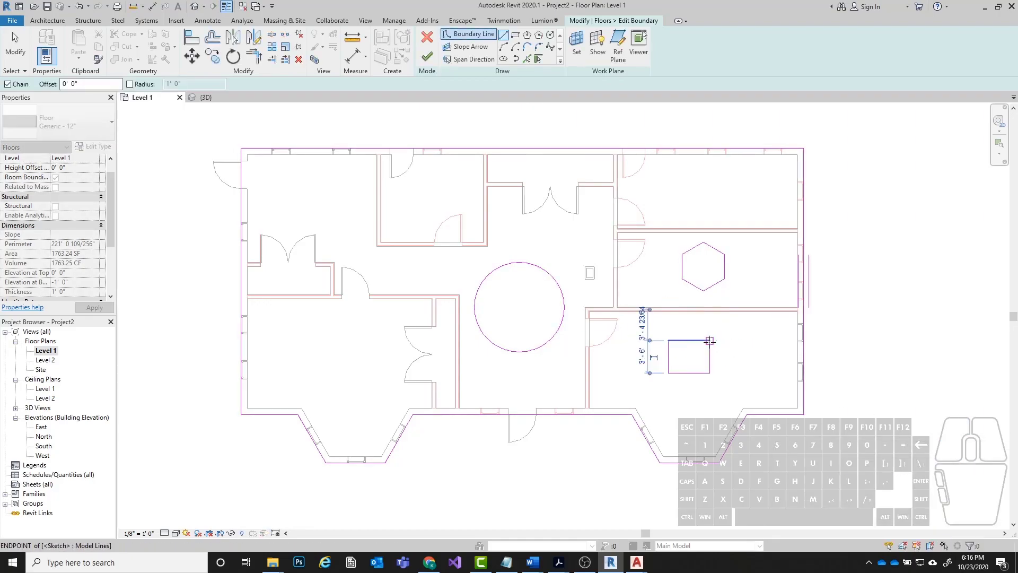
{"action": "left_click", "coordinate": [710, 340]}
{"action": "left_click", "coordinate": [427, 55]}
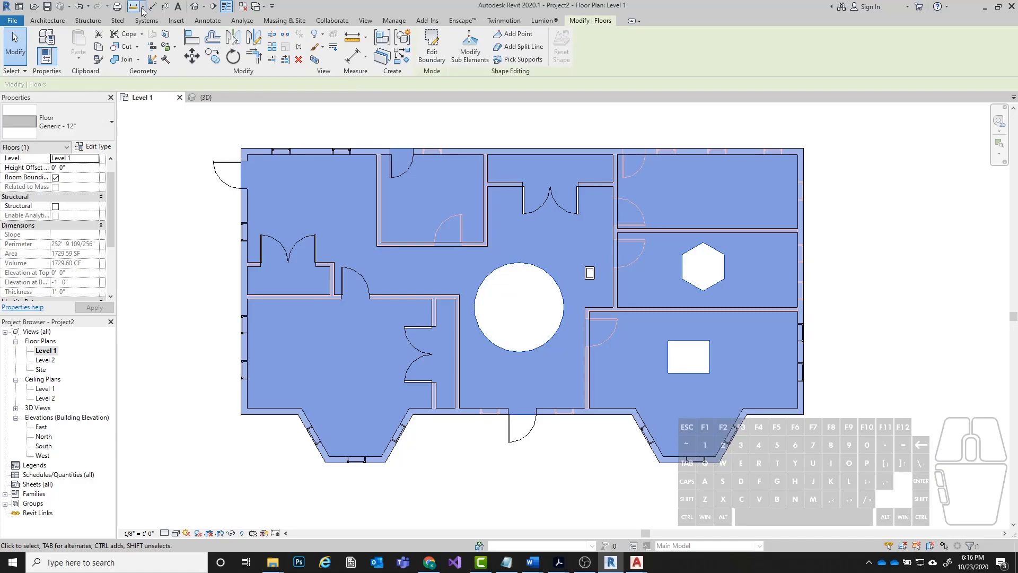
{"action": "left_click", "coordinate": [194, 6]}
{"action": "middle_click_drag", "start_coordinate": [338, 216], "coordinate": [642, 308], "text": "shift"}
{"action": "scroll", "coordinate": [622, 222], "scroll_direction": "up", "scroll_amount": 3}
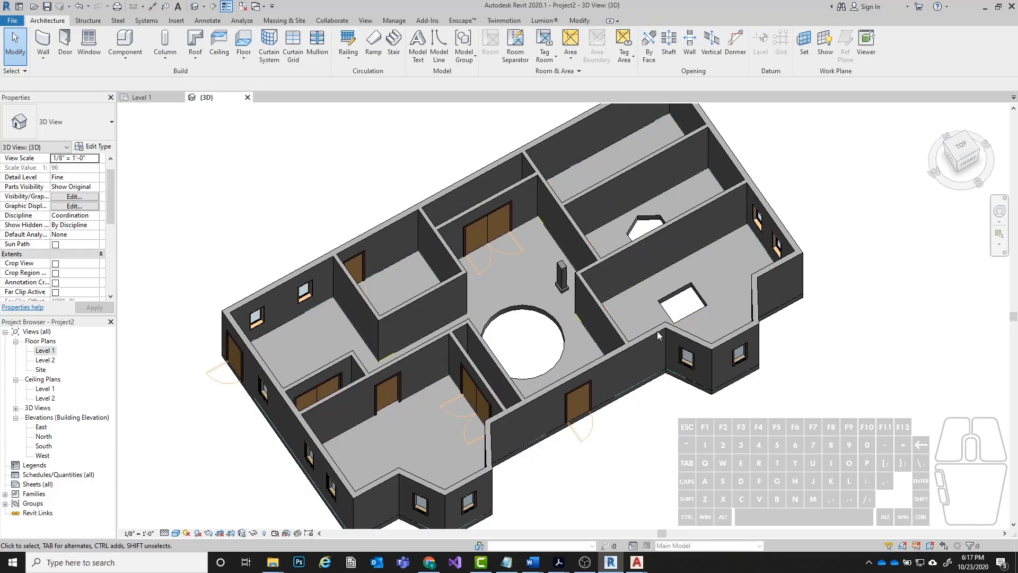
Reopen the floor boundary on Level 1 and delete the circle, rectangle, hexagon and entire outer outline.
{"action": "double_click", "coordinate": [45, 351]}
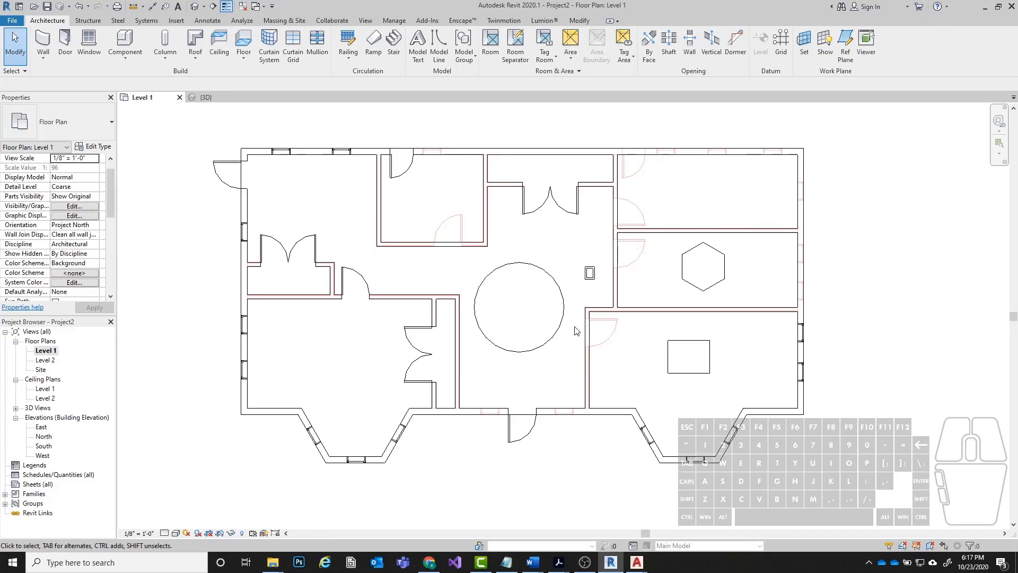
{"action": "left_click", "coordinate": [568, 339]}
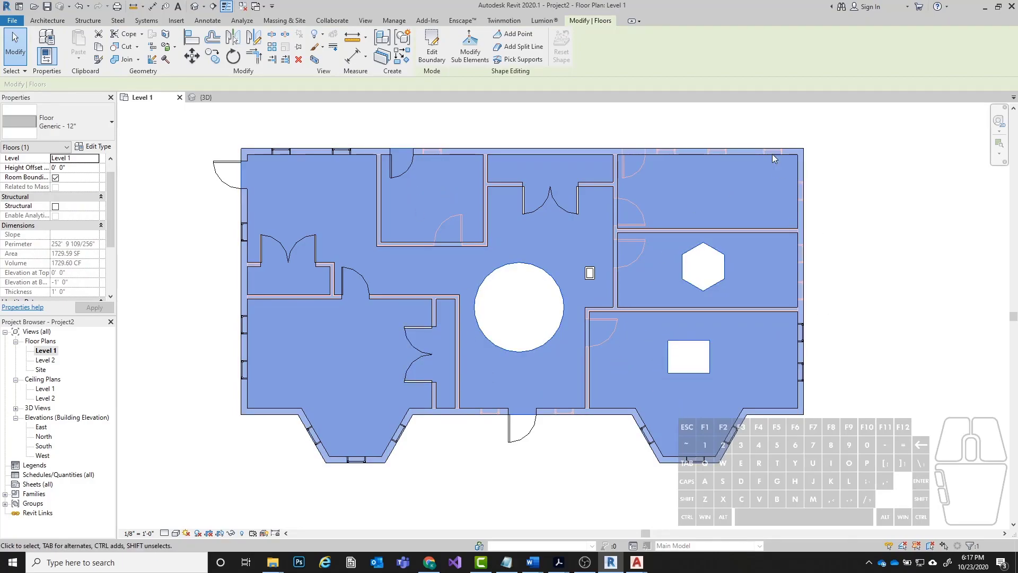
{"action": "left_click", "coordinate": [431, 45]}
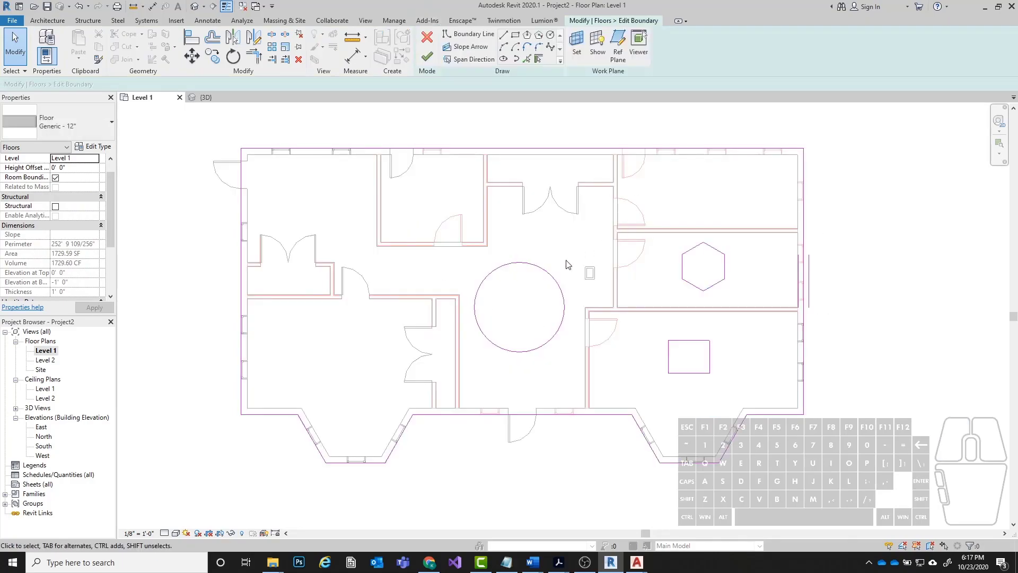
{"action": "left_click", "coordinate": [513, 269]}
{"action": "key", "text": "Delete"}
{"action": "left_click_drag", "start_coordinate": [571, 308], "coordinate": [754, 404]}
{"action": "key", "text": "Delete"}
{"action": "left_click_drag", "start_coordinate": [641, 218], "coordinate": [752, 306]}
{"action": "key", "text": "Delete"}
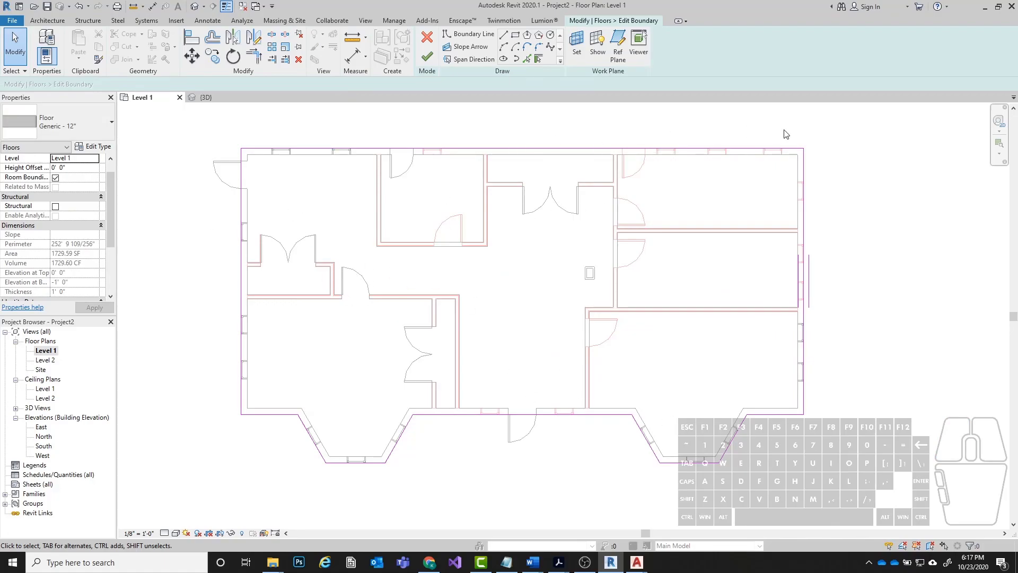
{"action": "mouse_move", "coordinate": [184, 115]}
{"action": "left_mouse_down"}
{"action": "mouse_move", "coordinate": [902, 466]}
{"action": "mouse_move", "coordinate": [843, 527]}
{"action": "left_mouse_up"}
{"action": "key", "text": "Delete"}
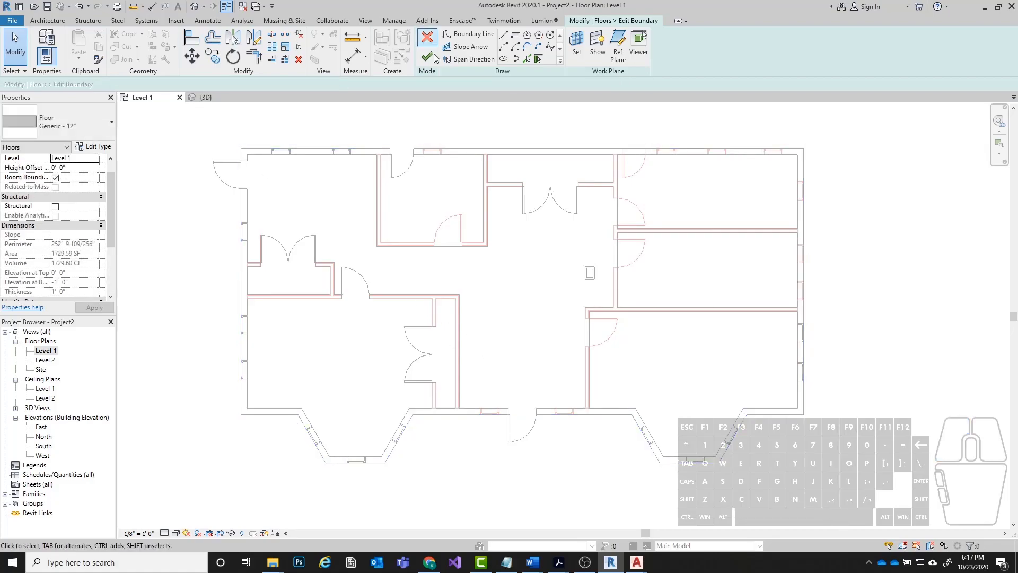
Draw floor boundary lines from the northwest corner down the west wall, around the northwest closet and east along the hall wall to its corner.
{"action": "left_click", "coordinate": [487, 33]}
{"action": "left_click", "coordinate": [241, 149]}
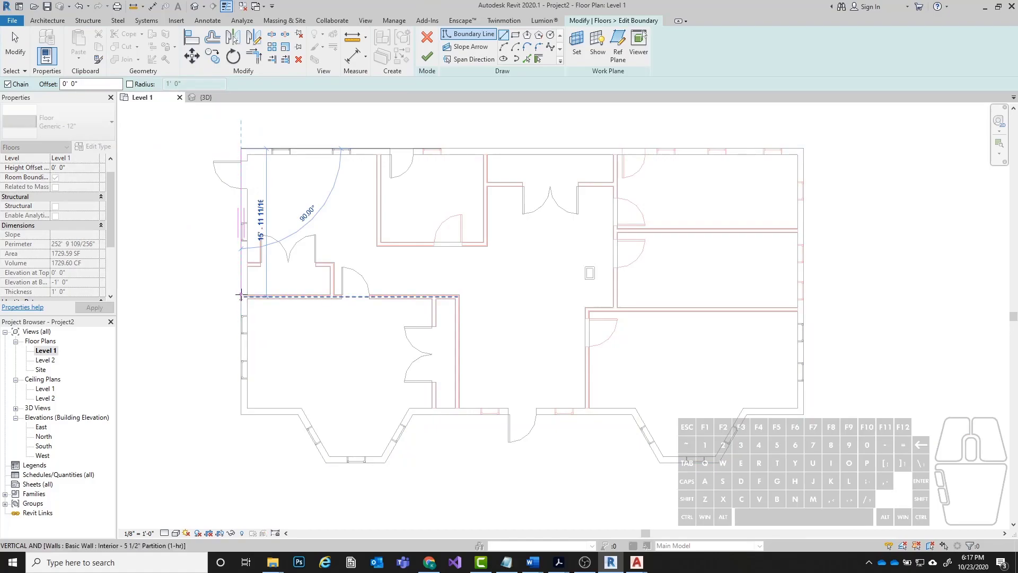
{"action": "scroll", "coordinate": [240, 295], "scroll_direction": "up", "scroll_amount": 5}
{"action": "left_click", "coordinate": [260, 247]}
{"action": "left_click", "coordinate": [635, 247]}
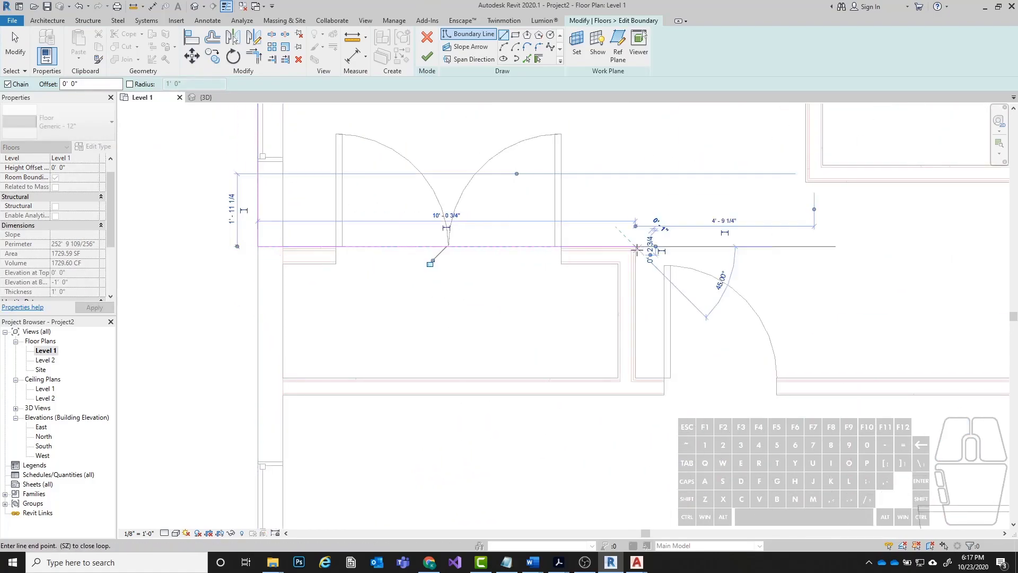
{"action": "left_click", "coordinate": [635, 377]}
{"action": "scroll", "coordinate": [327, 325], "scroll_direction": "down", "scroll_amount": 3}
{"action": "scroll", "coordinate": [797, 349], "scroll_direction": "up", "scroll_amount": 2}
{"action": "left_click", "coordinate": [584, 347]}
Continue the floor boundary down to the south wall, across the entrance area, and up the southeast room's west wall to its corner.
{"action": "scroll", "coordinate": [488, 228], "scroll_direction": "down", "scroll_amount": 3}
{"action": "scroll", "coordinate": [527, 351], "scroll_direction": "up", "scroll_amount": 3}
{"action": "left_click", "coordinate": [529, 342]}
{"action": "scroll", "coordinate": [546, 351], "scroll_direction": "down", "scroll_amount": 4}
{"action": "scroll", "coordinate": [749, 344], "scroll_direction": "up", "scroll_amount": 5}
{"action": "left_click", "coordinate": [769, 354]}
{"action": "scroll", "coordinate": [759, 356], "scroll_direction": "down", "scroll_amount": 4}
{"action": "scroll", "coordinate": [732, 230], "scroll_direction": "up", "scroll_amount": 4}
{"action": "left_click", "coordinate": [735, 245]}
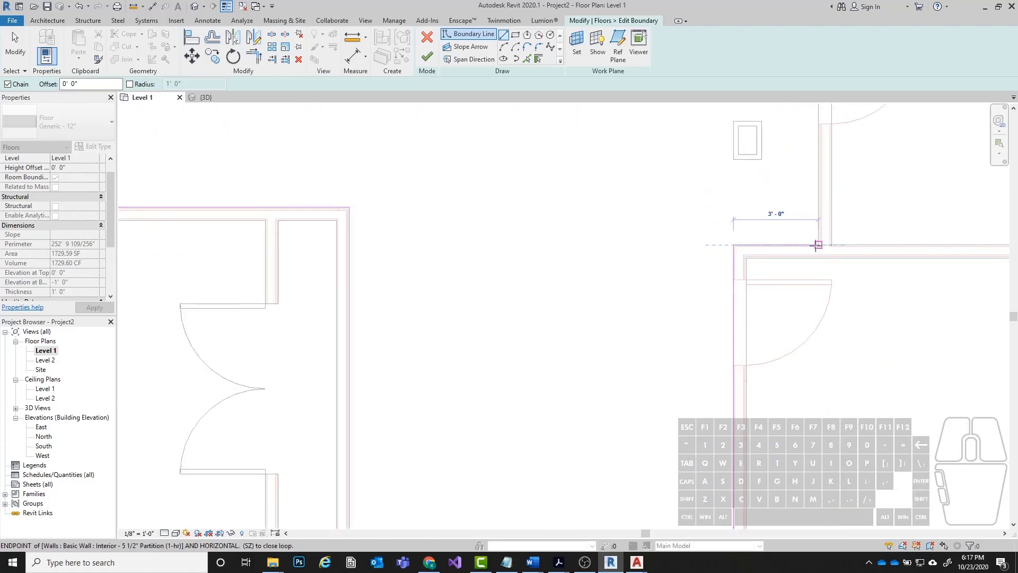
Continue the boundary 3' 0" east, north along the hall's east wall, and west across the front of the north closet.
{"action": "left_click", "coordinate": [818, 245]}
{"action": "scroll", "coordinate": [673, 302], "scroll_direction": "down", "scroll_amount": 4}
{"action": "scroll", "coordinate": [618, 245], "scroll_direction": "up", "scroll_amount": 4}
{"action": "scroll", "coordinate": [618, 245], "scroll_direction": "up", "scroll_amount": 3}
{"action": "left_click", "coordinate": [622, 202]}
{"action": "scroll", "coordinate": [622, 202], "scroll_direction": "down", "scroll_amount": 4}
{"action": "scroll", "coordinate": [371, 198], "scroll_direction": "up", "scroll_amount": 4}
{"action": "left_click", "coordinate": [355, 209]}
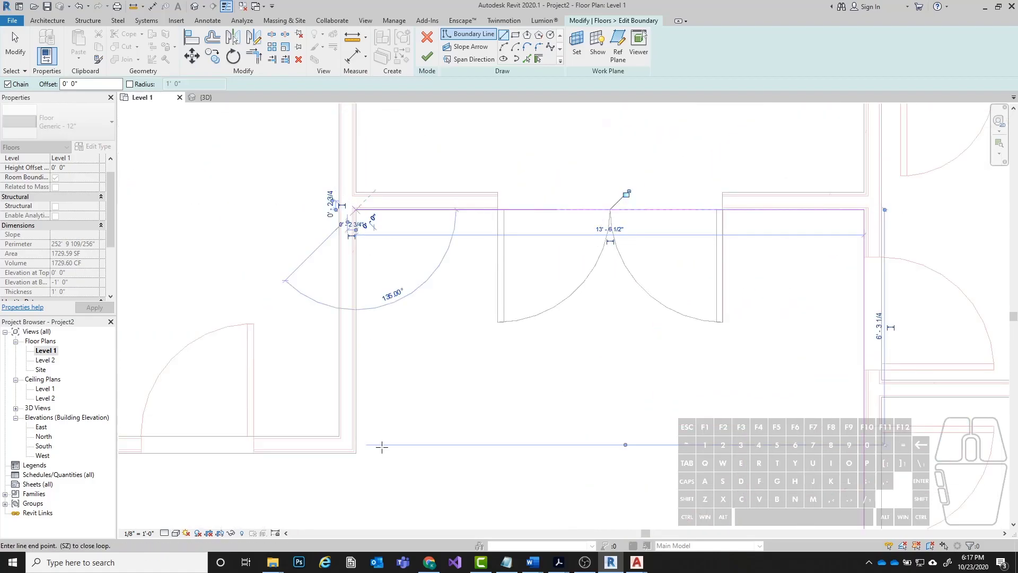
Run the boundary 6' 9" south and 11' 11 1/2" west around the small north room, north to the exterior wall, and back to the west wall.
{"action": "left_click", "coordinate": [355, 453]}
{"action": "scroll", "coordinate": [632, 345], "scroll_direction": "down", "scroll_amount": 4}
{"action": "scroll", "coordinate": [408, 367], "scroll_direction": "up", "scroll_amount": 2}
{"action": "left_click", "coordinate": [475, 390]}
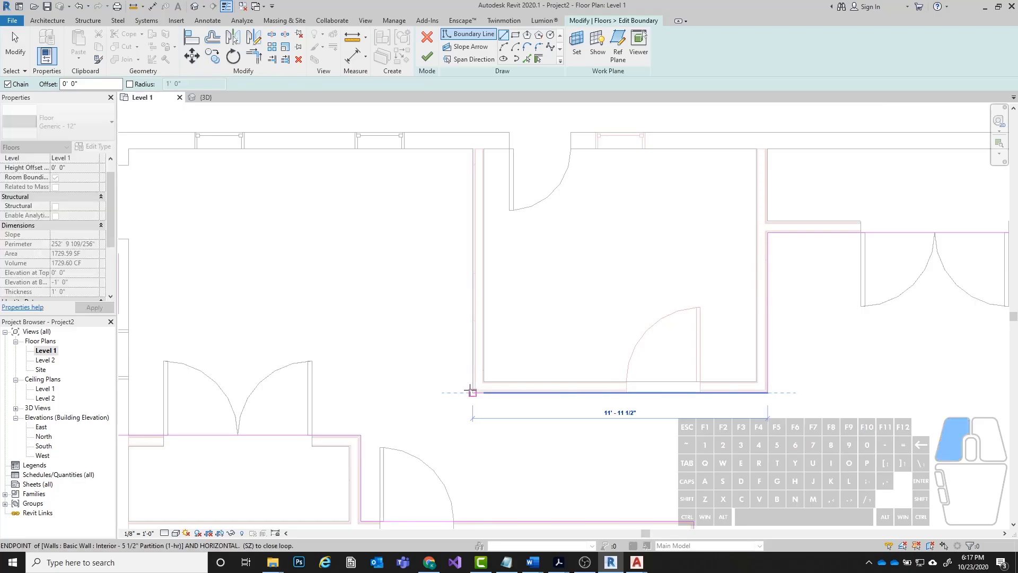
{"action": "left_click", "coordinate": [473, 149]}
{"action": "scroll", "coordinate": [466, 152], "scroll_direction": "down", "scroll_amount": 3}
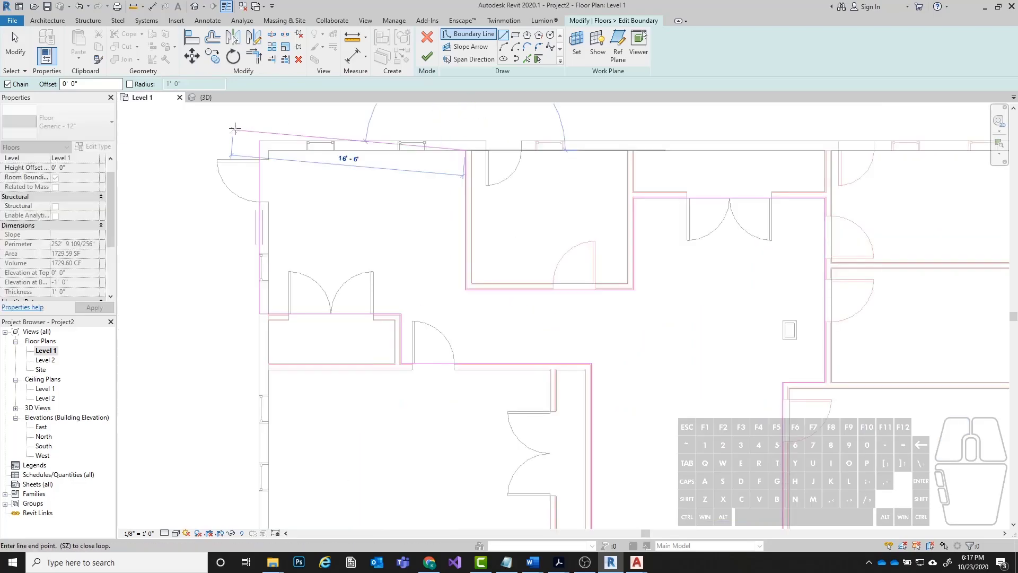
{"action": "left_click", "coordinate": [259, 150]}
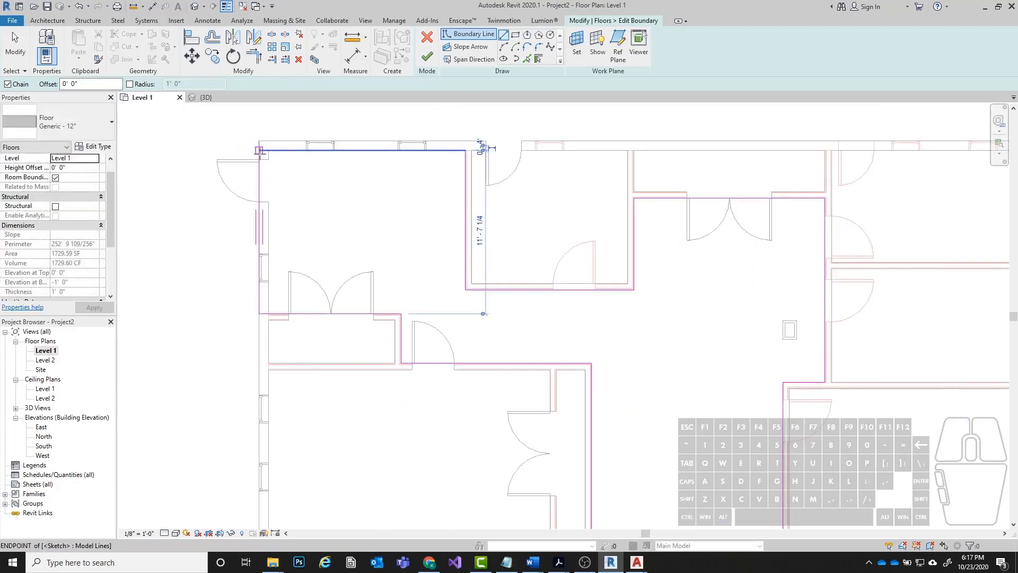
Move the west boundary line to the interior face of the exterior wall and finish the floor sketch.
{"action": "left_click_drag", "start_coordinate": [260, 159], "coordinate": [275, 166]}
{"action": "left_click", "coordinate": [294, 163]}
{"action": "scroll", "coordinate": [297, 161], "scroll_direction": "down", "scroll_amount": 3}
{"action": "middle_click_drag", "start_coordinate": [519, 245], "coordinate": [541, 244]}
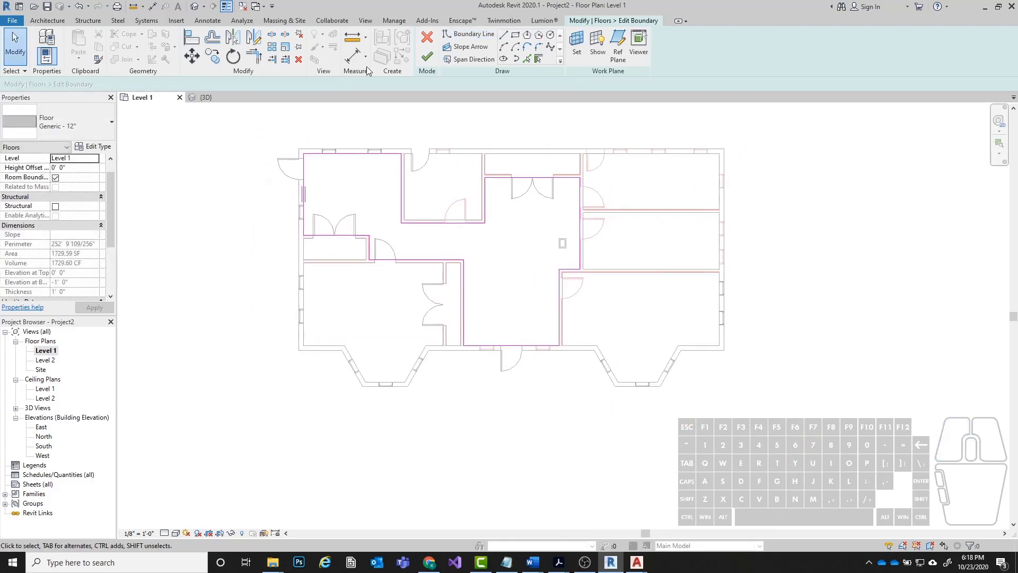
{"action": "left_click", "coordinate": [426, 56]}
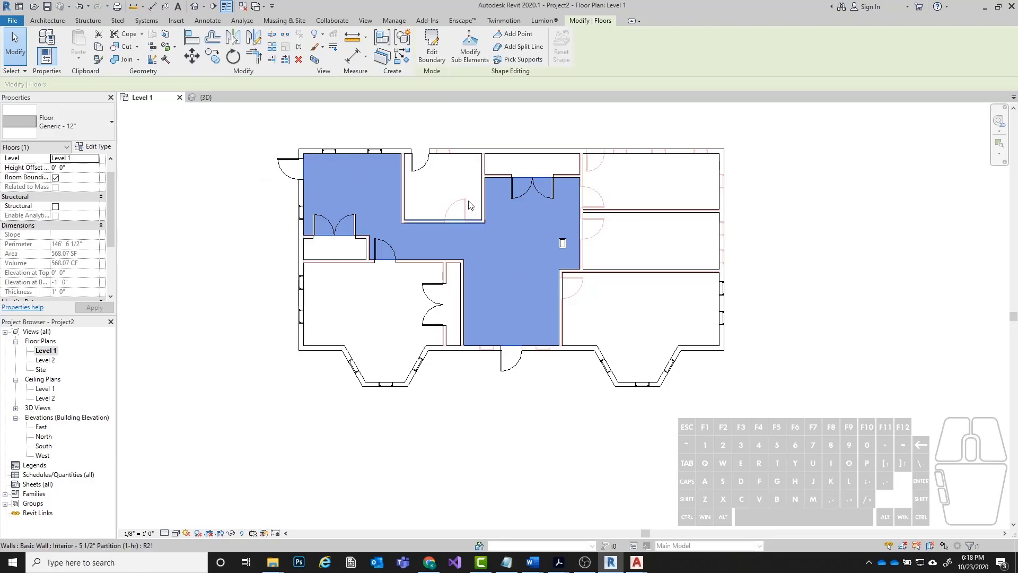
Change the selected hall floor's type to Wood Joist 10" - Ceramic Tile.
{"action": "scroll", "coordinate": [625, 333], "scroll_direction": "up", "scroll_amount": 5}
{"action": "scroll", "coordinate": [549, 366], "scroll_direction": "down", "scroll_amount": 3}
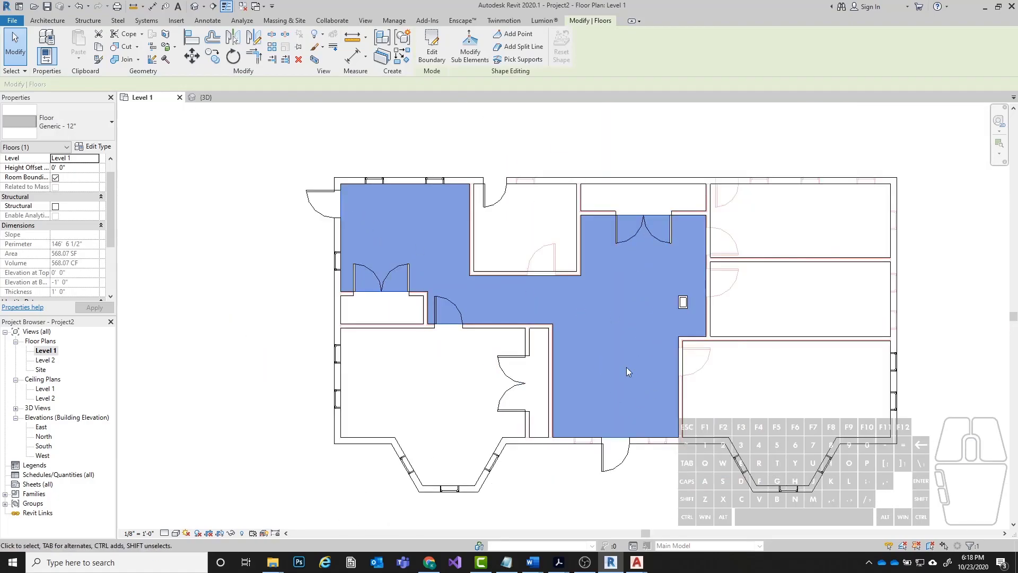
{"action": "middle_click_drag", "start_coordinate": [653, 289], "coordinate": [584, 269]}
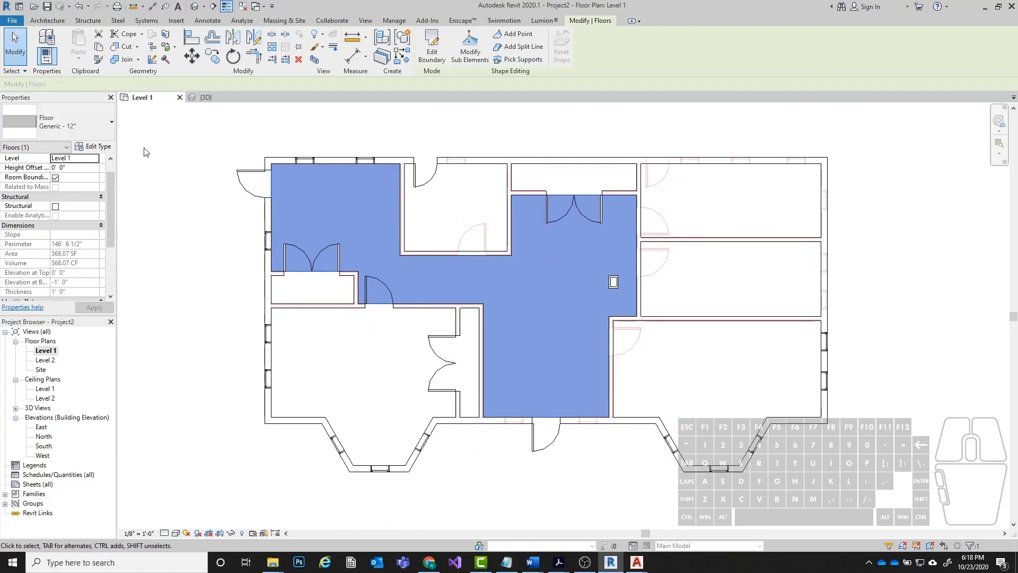
{"action": "left_click", "coordinate": [62, 120]}
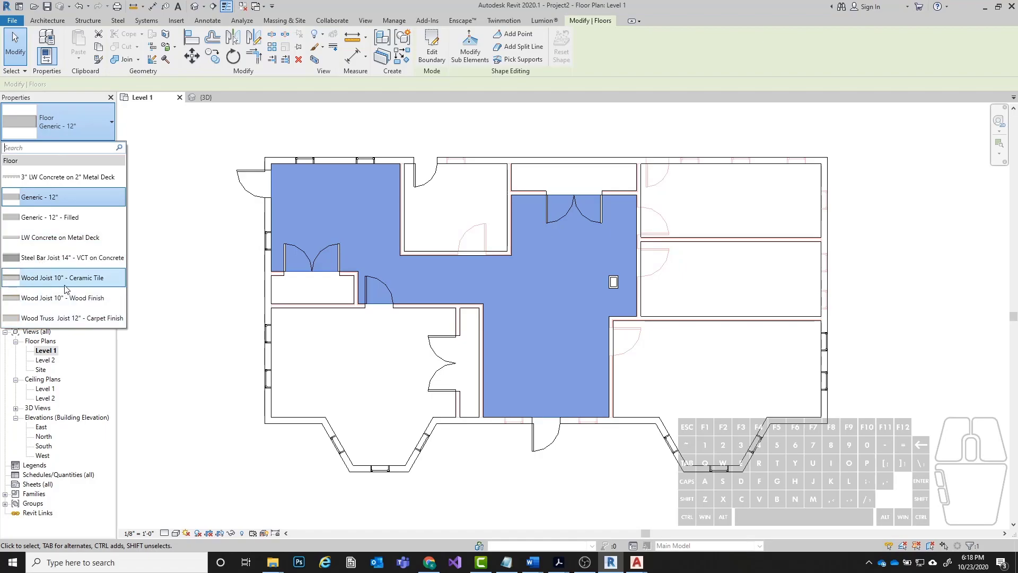
{"action": "left_click", "coordinate": [79, 277]}
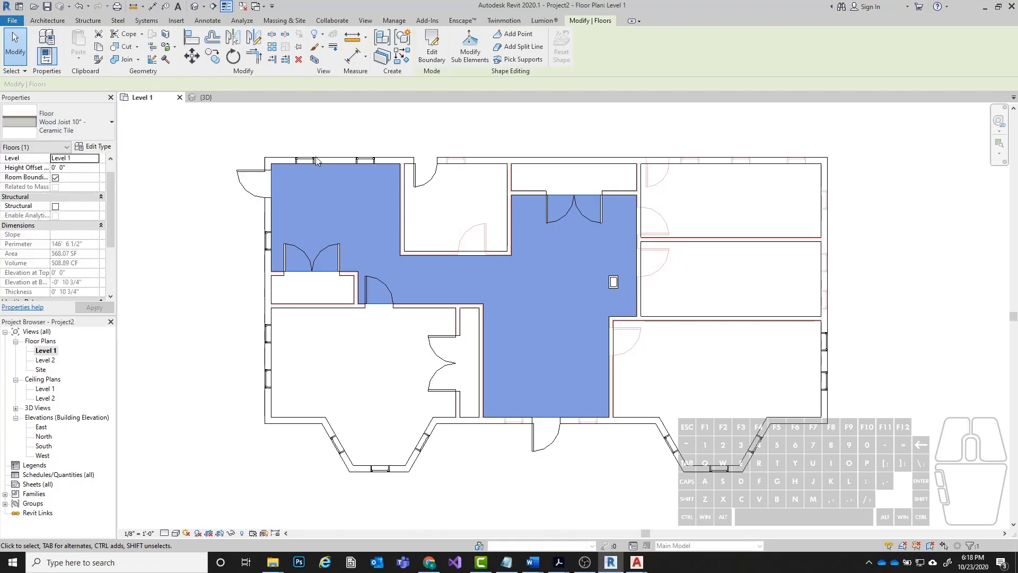
Open the 3D view, set its visual style to Realistic, and inspect the tile floor beside the grandfather clock.
{"action": "left_click", "coordinate": [213, 7]}
{"action": "scroll", "coordinate": [539, 321], "scroll_direction": "up", "scroll_amount": 5}
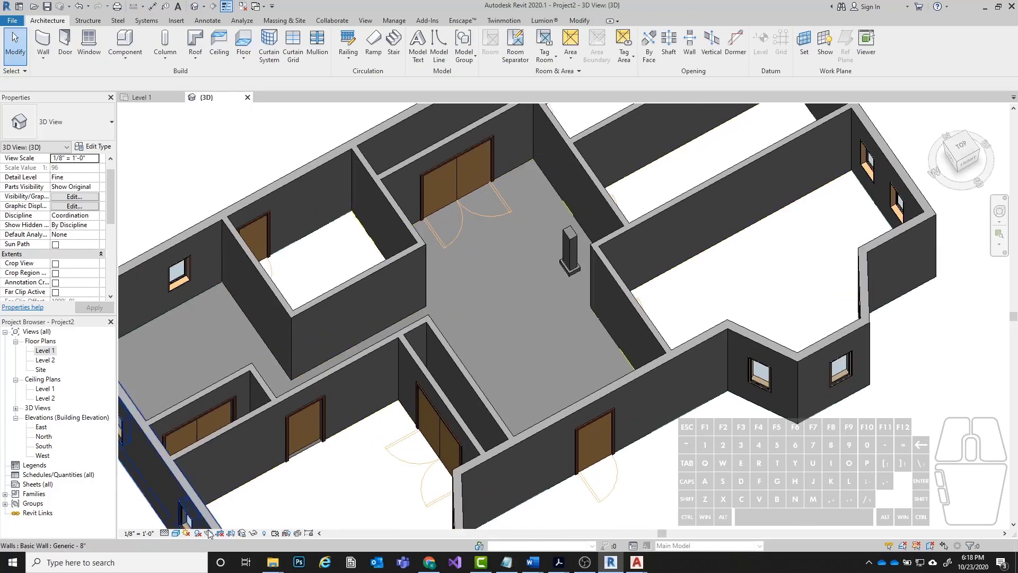
{"action": "left_click", "coordinate": [174, 532]}
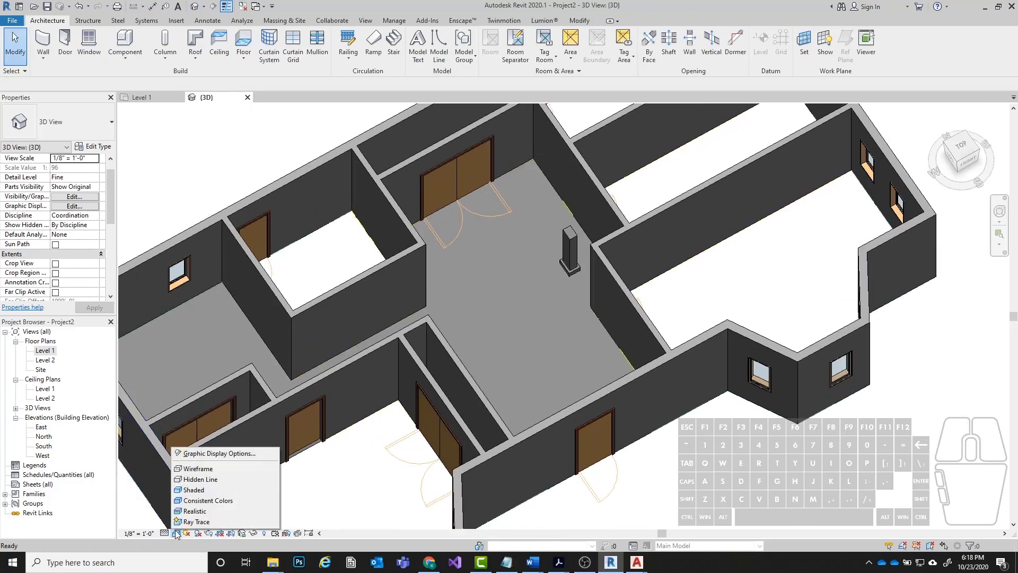
{"action": "left_click", "coordinate": [199, 511]}
{"action": "scroll", "coordinate": [497, 247], "scroll_direction": "up", "scroll_amount": 10}
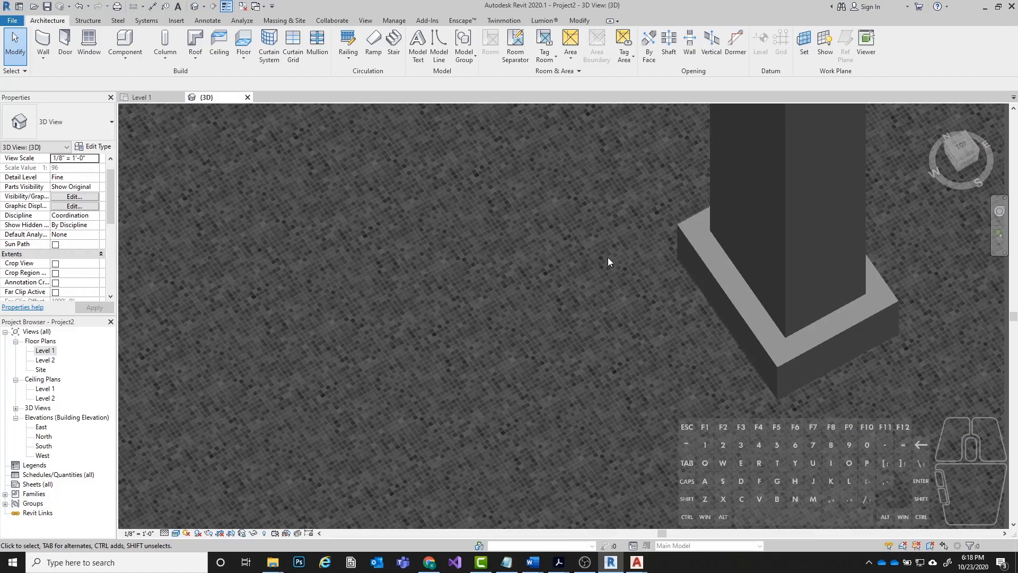
{"action": "scroll", "coordinate": [495, 310], "scroll_direction": "down", "scroll_amount": 8}
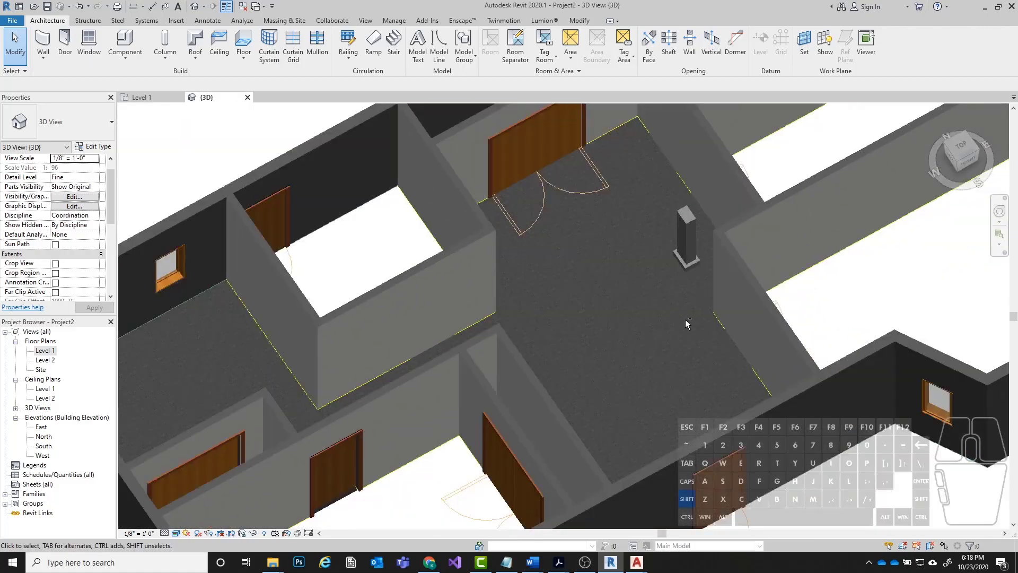
{"action": "middle_click_drag", "start_coordinate": [686, 318], "coordinate": [123, 427], "text": "shift"}
Return to the Level 1 floor plan and start a new floor of type Wood Joist 10" - Wood Finish.
{"action": "double_click", "coordinate": [45, 350]}
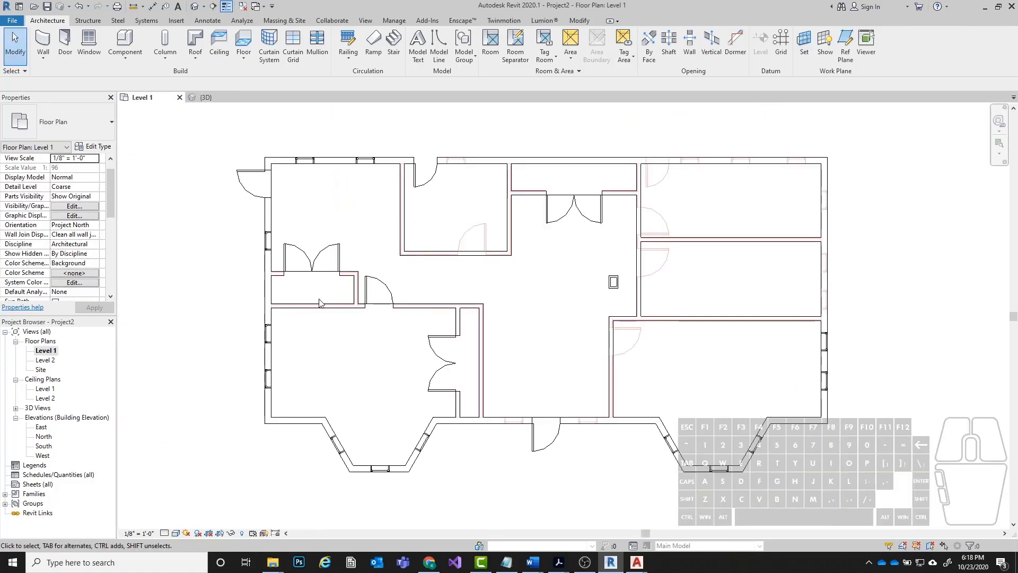
{"action": "scroll", "coordinate": [405, 307], "scroll_direction": "up", "scroll_amount": 3}
{"action": "scroll", "coordinate": [249, 287], "scroll_direction": "down", "scroll_amount": 2}
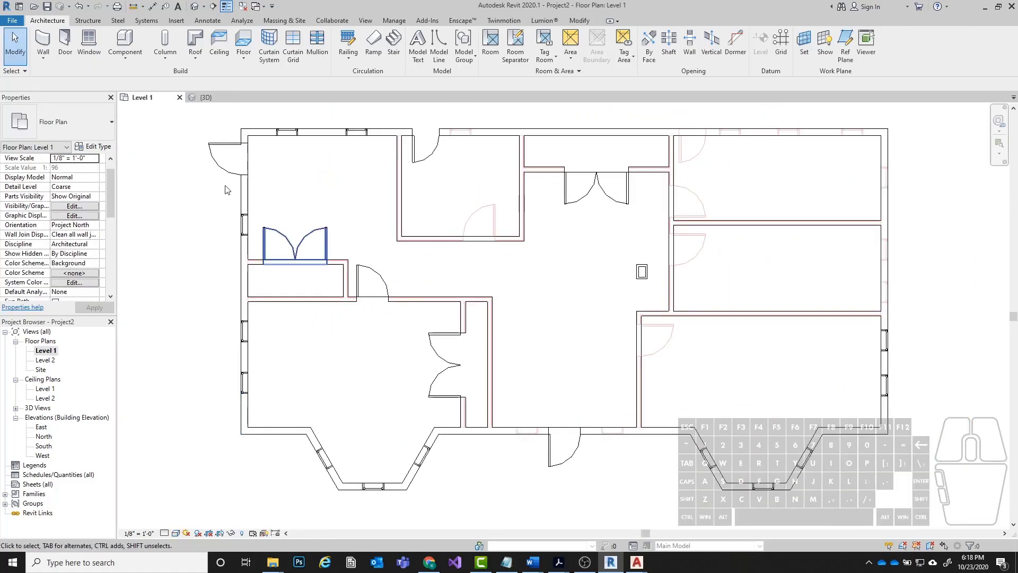
{"action": "left_click", "coordinate": [243, 41]}
{"action": "left_click", "coordinate": [64, 128]}
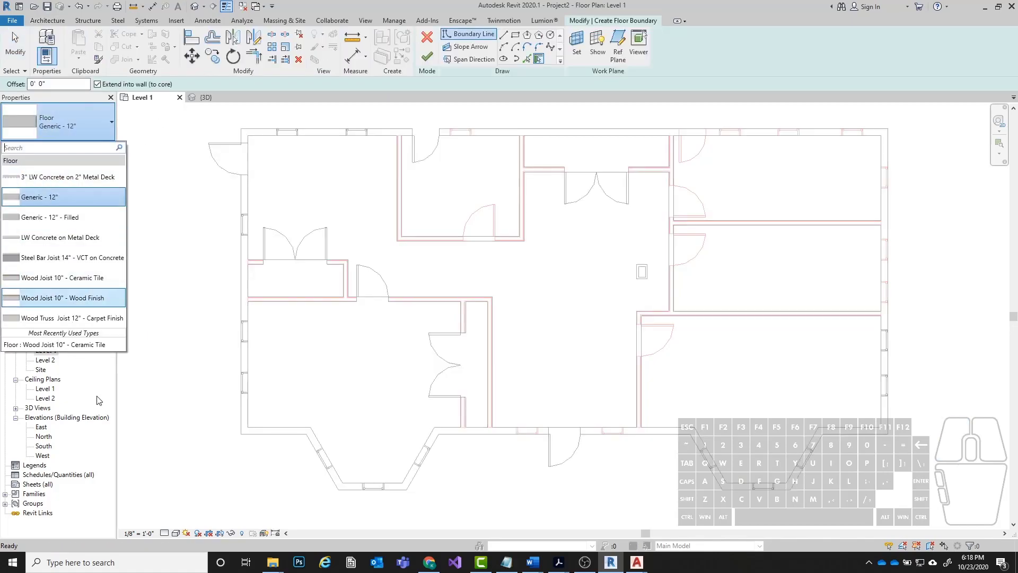
{"action": "left_click", "coordinate": [84, 298]}
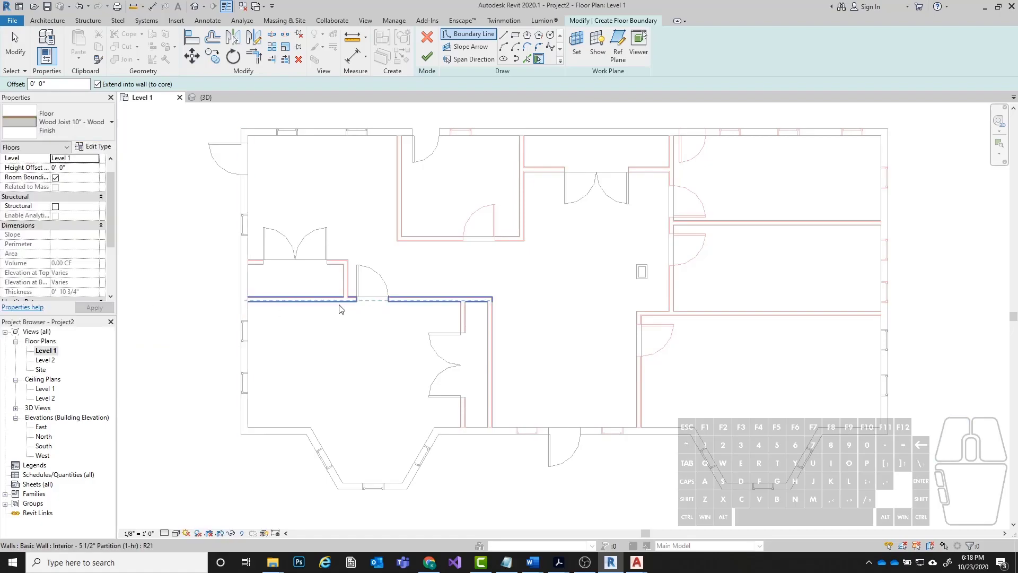
Draw a rectangular floor boundary around the southwest room and its closet, from the hall wall's outer corner to the room's southwest inner corner.
{"action": "scroll", "coordinate": [339, 315], "scroll_direction": "up", "scroll_amount": 2}
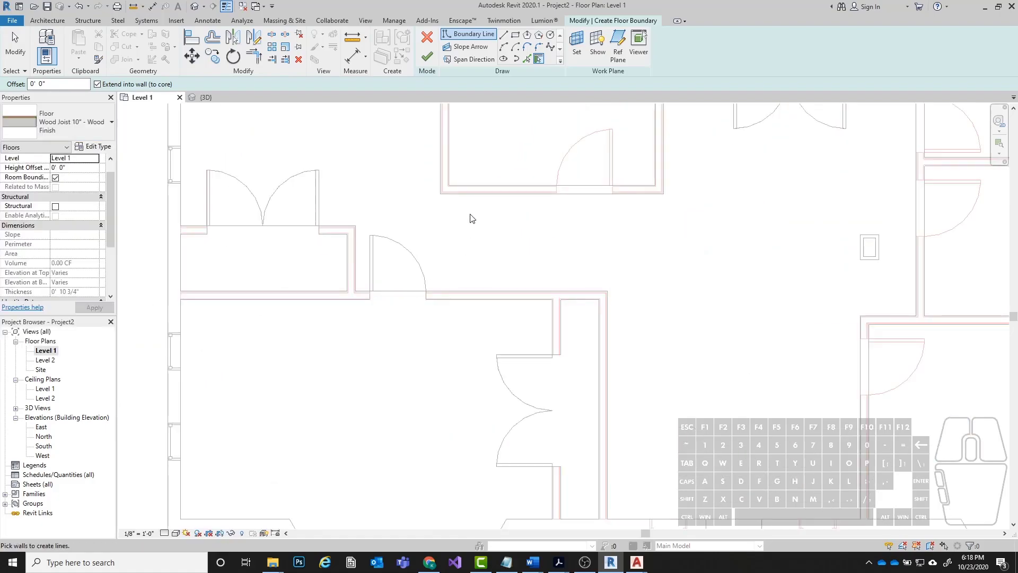
{"action": "left_click", "coordinate": [514, 36]}
{"action": "left_click", "coordinate": [606, 292]}
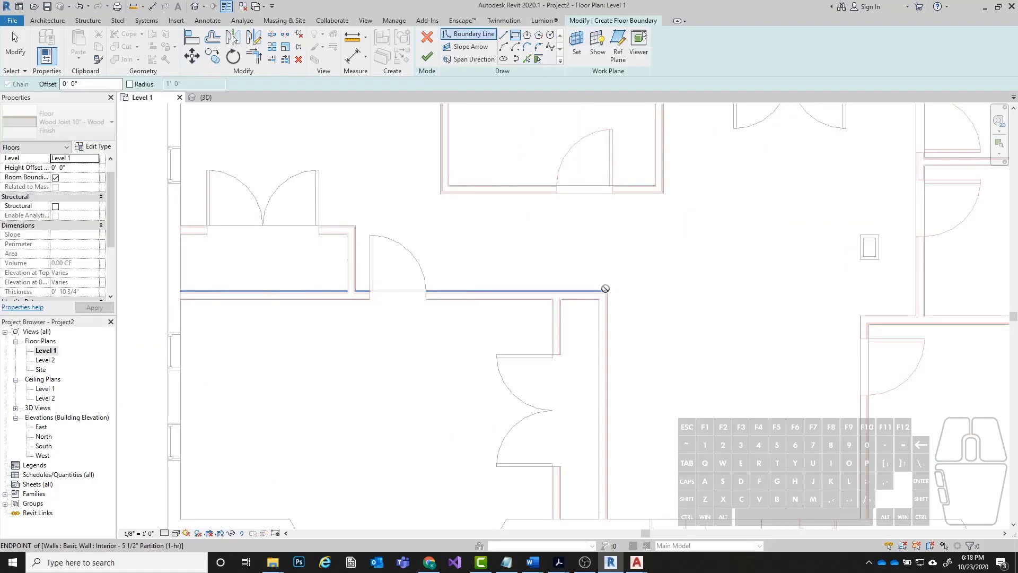
{"action": "scroll", "coordinate": [606, 291], "scroll_direction": "down", "scroll_amount": 2}
{"action": "left_click", "coordinate": [399, 421]}
{"action": "scroll", "coordinate": [366, 429], "scroll_direction": "up", "scroll_amount": 3}
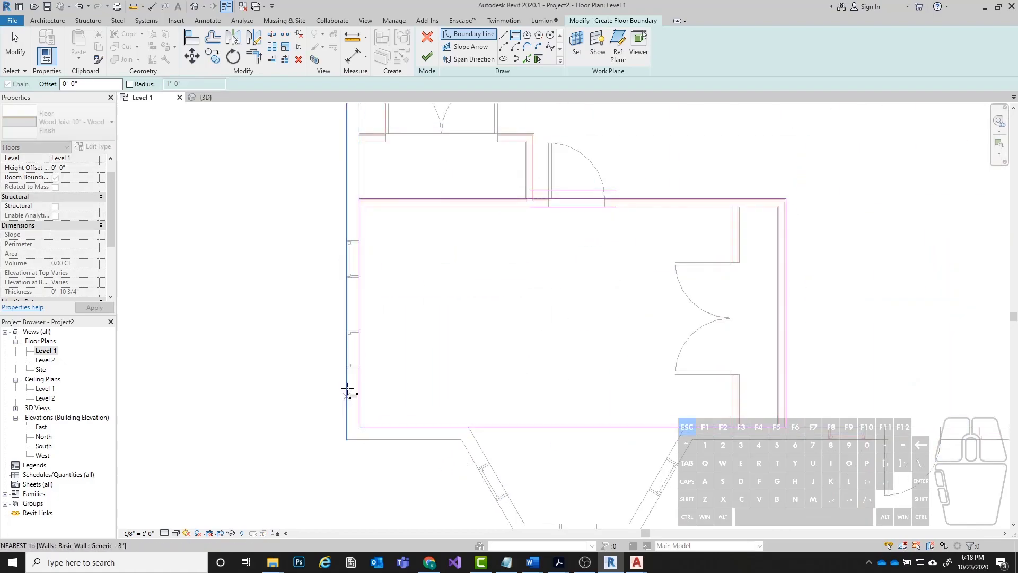
{"action": "left_click", "coordinate": [470, 426]}
{"action": "key", "text": "Escape"}
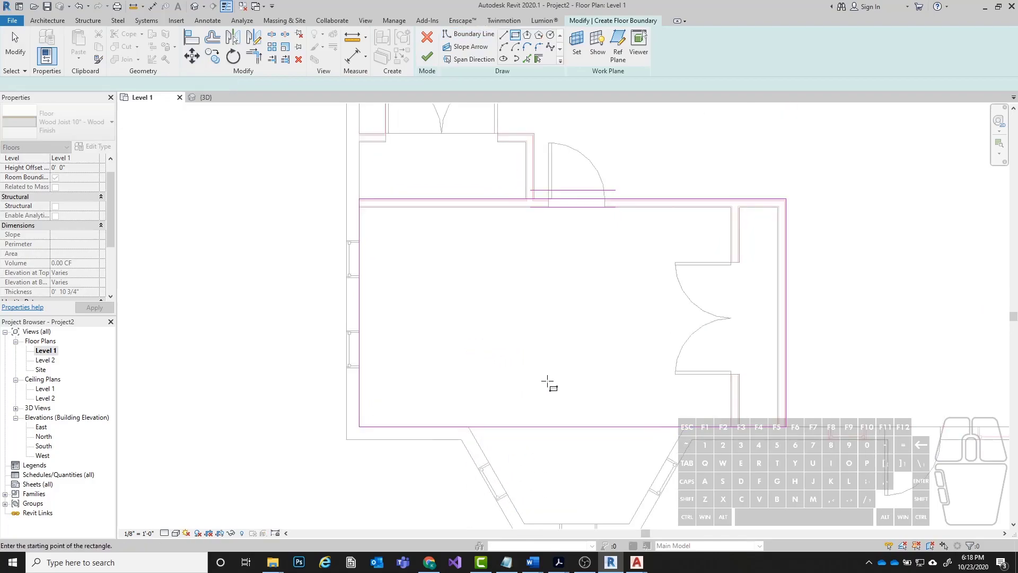
Add three boundary lines along the inner faces of the southwest bay window walls.
{"action": "middle_click_drag", "start_coordinate": [546, 383], "coordinate": [426, 195]}
{"action": "left_click", "coordinate": [504, 34]}
{"action": "left_click", "coordinate": [348, 239]}
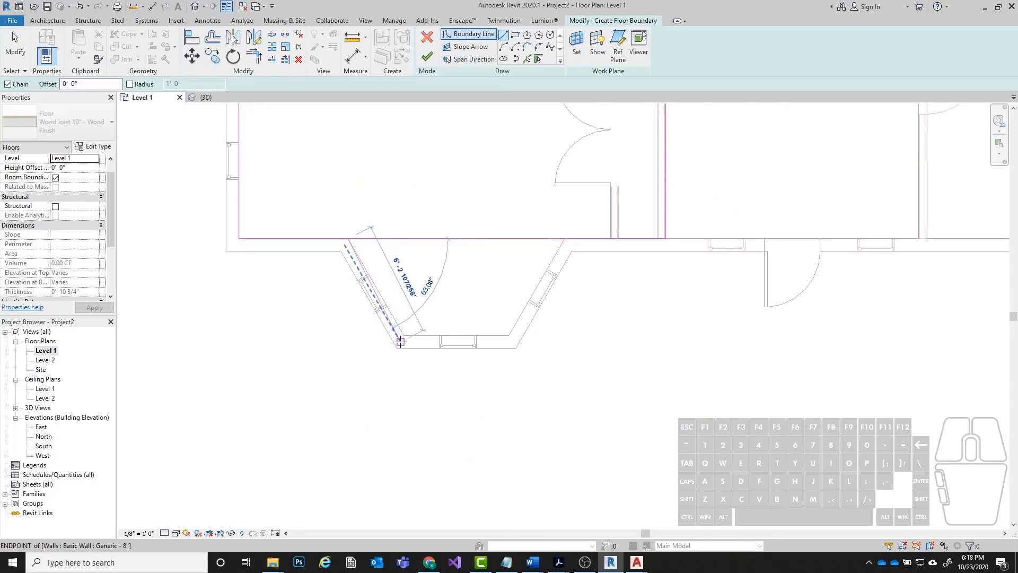
{"action": "left_click", "coordinate": [403, 335]}
{"action": "left_click", "coordinate": [509, 335]}
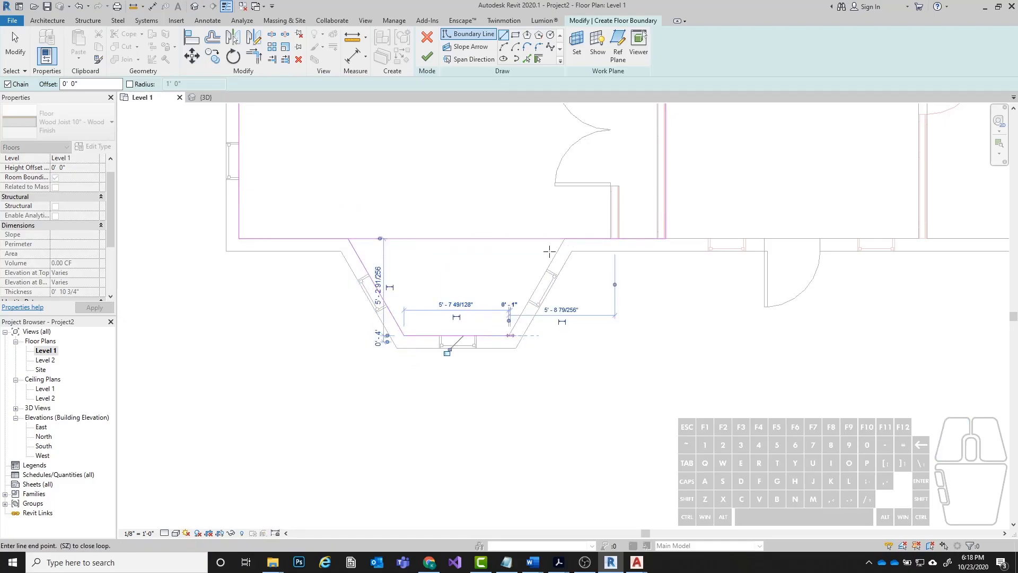
{"action": "left_click", "coordinate": [564, 239]}
{"action": "key", "text": "Escape"}
{"action": "key", "text": "Escape"}
Split the rectangle's south boundary line within the bay opening, about 11' 7" from its west end, and select the western segment.
{"action": "middle_click_drag", "start_coordinate": [440, 194], "coordinate": [460, 310]}
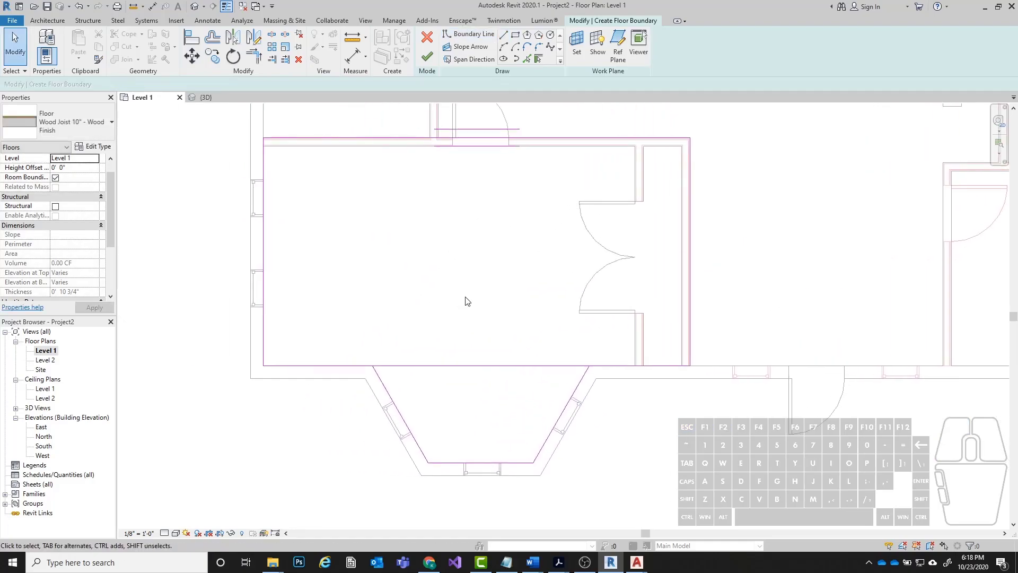
{"action": "left_click", "coordinate": [459, 365]}
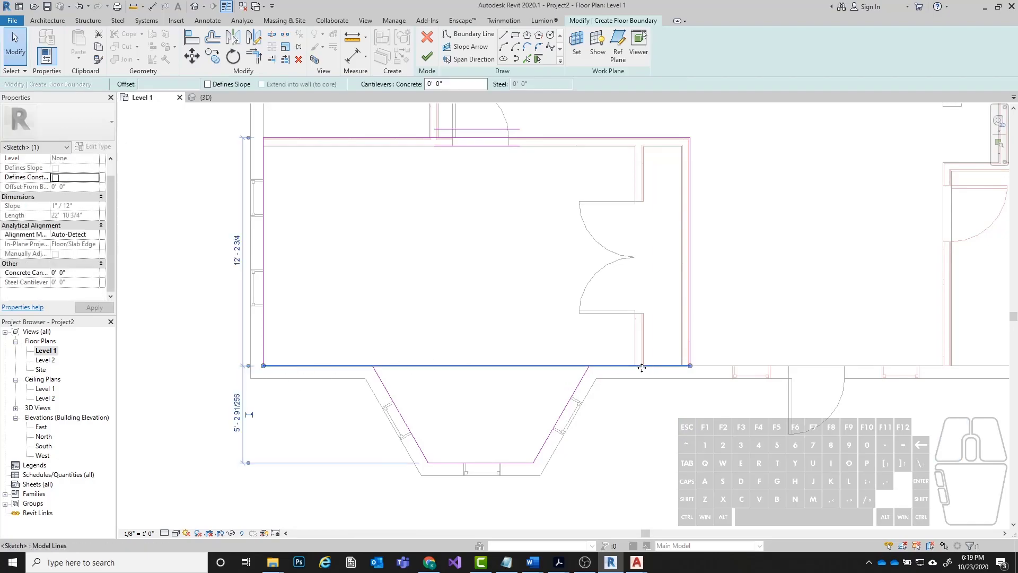
{"action": "key", "text": "Escape"}
{"action": "left_click", "coordinate": [512, 460]}
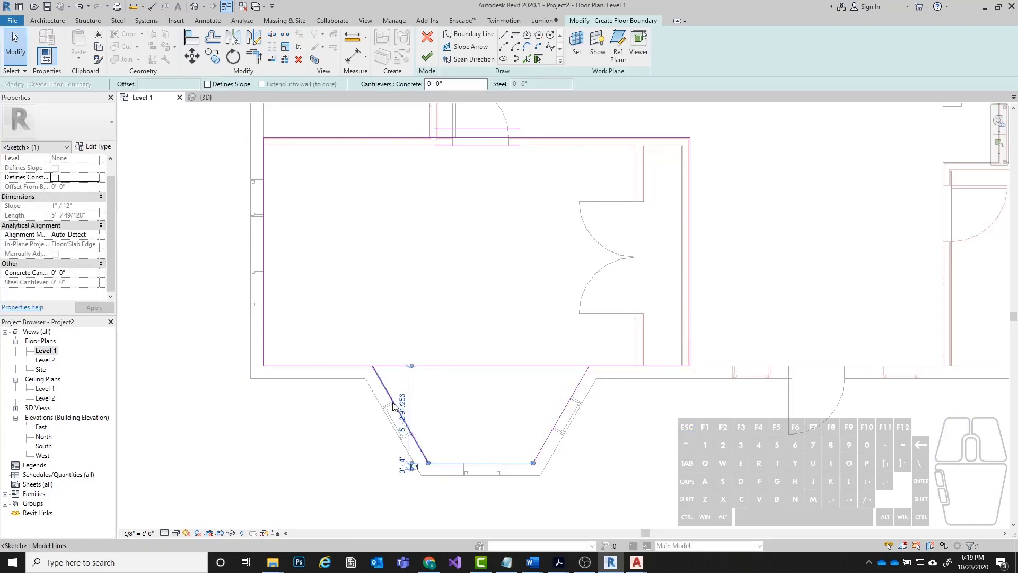
{"action": "key", "text": "Escape"}
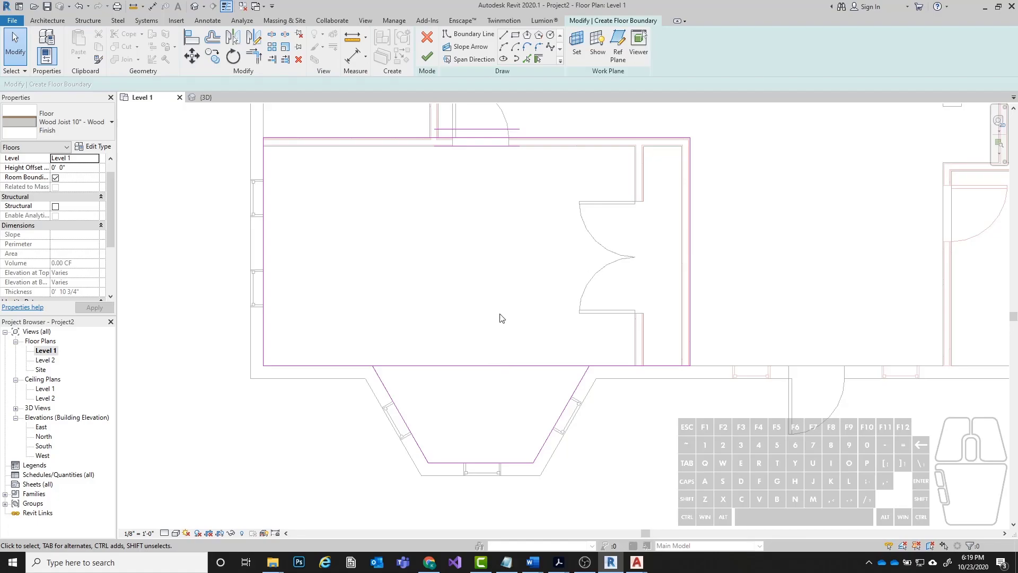
{"action": "left_click", "coordinate": [484, 366]}
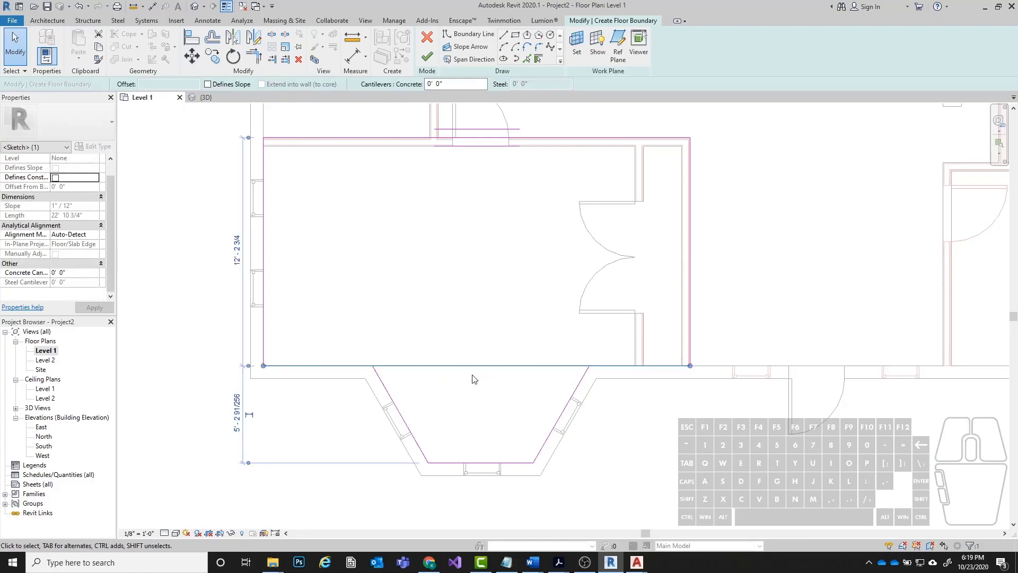
{"action": "left_click", "coordinate": [274, 35]}
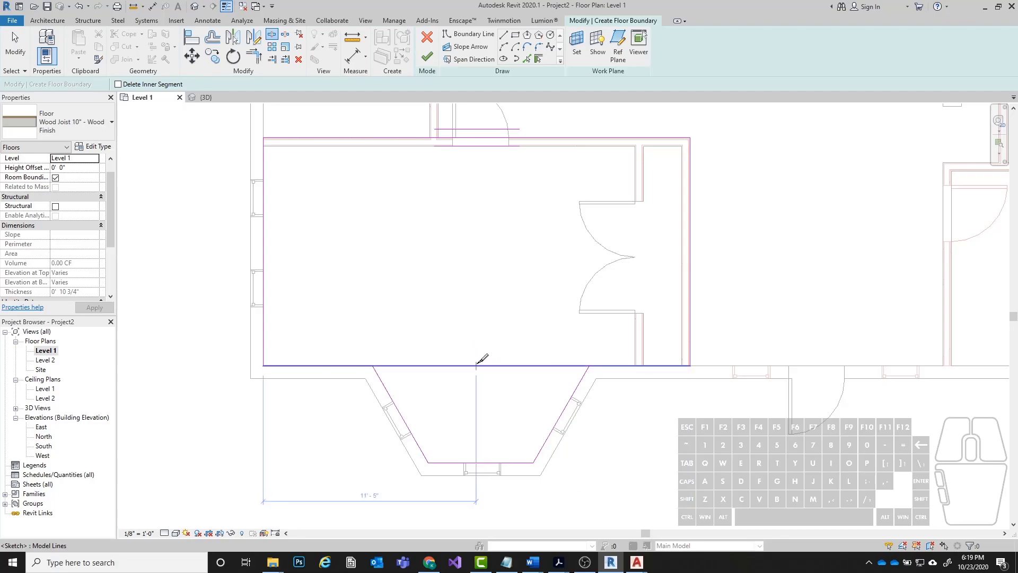
{"action": "left_click", "coordinate": [479, 365]}
{"action": "key", "text": "Escape"}
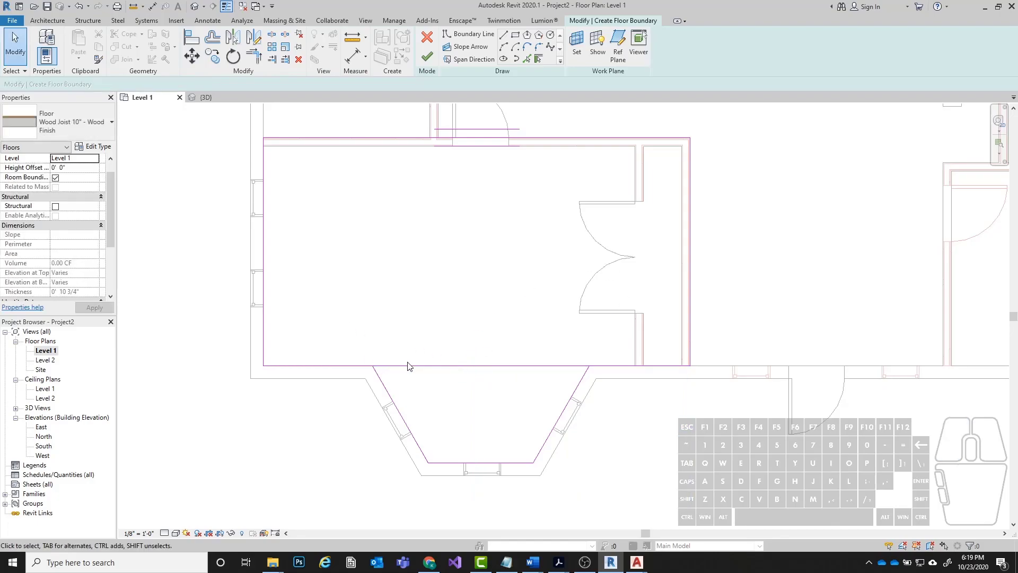
{"action": "left_click", "coordinate": [439, 366]}
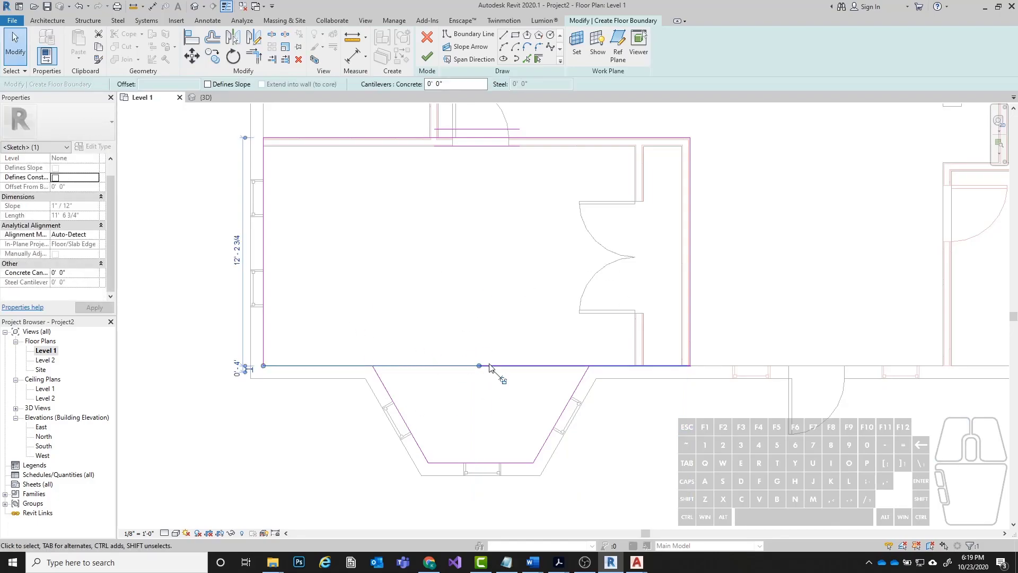
Shorten the two split south boundary segments to the bay window corners and finish the southwest room's wood floor.
{"action": "left_click_drag", "start_coordinate": [481, 370], "coordinate": [468, 365]}
{"action": "left_click_drag", "start_coordinate": [376, 367], "coordinate": [373, 366]}
{"action": "key", "text": "Escape"}
{"action": "left_click", "coordinate": [496, 366]}
{"action": "left_click_drag", "start_coordinate": [479, 366], "coordinate": [588, 366]}
{"action": "key", "text": "Escape"}
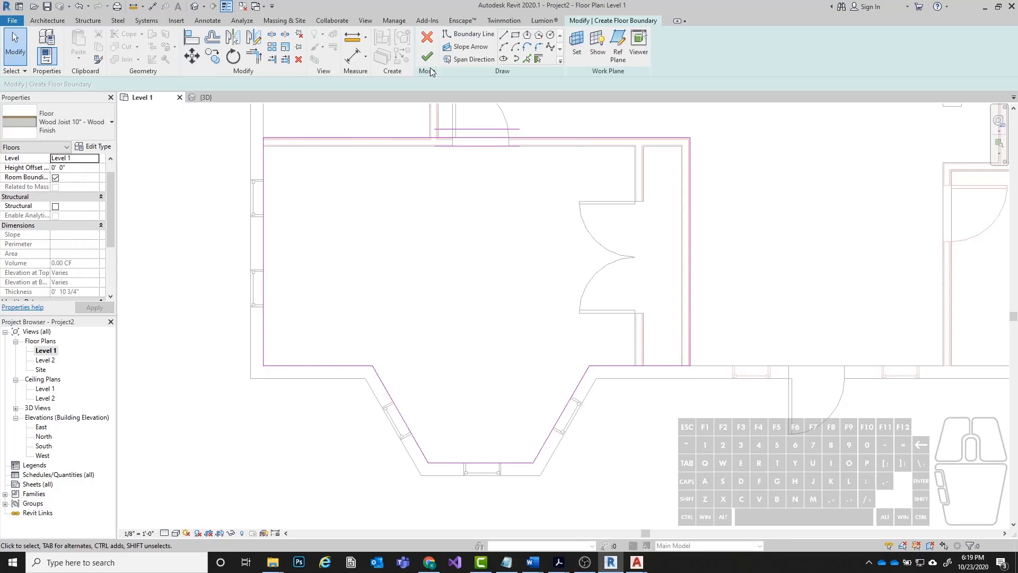
{"action": "left_click", "coordinate": [433, 55]}
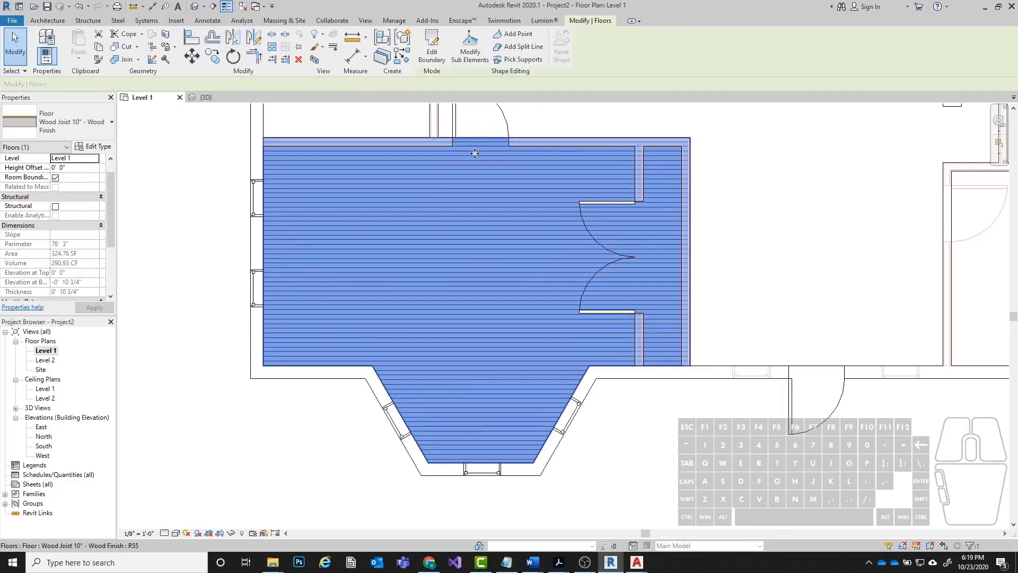
Inspect the southwest room's wood floor and the hall's ceramic tile floor in the 3D view.
{"action": "left_click", "coordinate": [195, 6]}
{"action": "middle_click_drag", "start_coordinate": [331, 247], "coordinate": [336, 276], "text": "shift"}
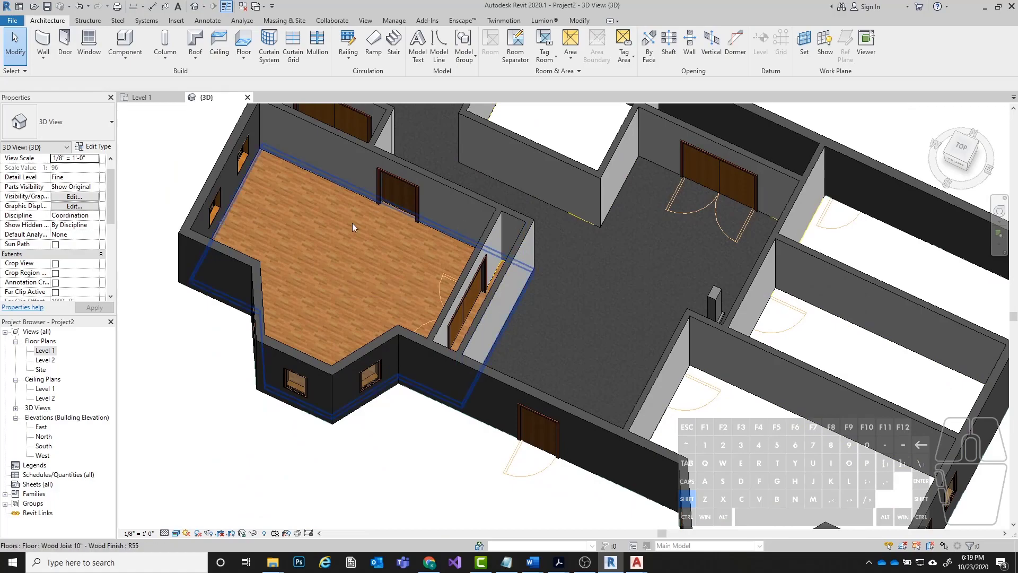
{"action": "left_click", "coordinate": [618, 305], "text": "shift"}
{"action": "scroll", "coordinate": [261, 357], "scroll_direction": "down", "scroll_amount": 1, "text": "shift"}
{"action": "middle_click_drag", "start_coordinate": [263, 355], "coordinate": [456, 317], "text": "shift"}
{"action": "left_click", "coordinate": [486, 197]}
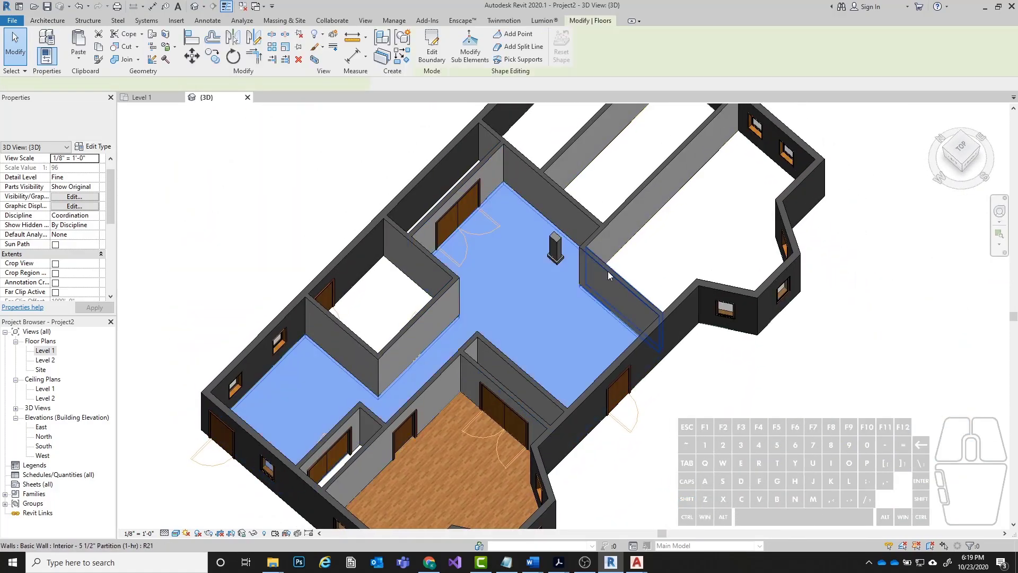
{"action": "middle_click_drag", "start_coordinate": [692, 291], "coordinate": [503, 252], "text": "shift"}
{"action": "scroll", "coordinate": [450, 173], "scroll_direction": "down", "scroll_amount": 1}
{"action": "scroll", "coordinate": [486, 412], "scroll_direction": "up", "scroll_amount": 3}
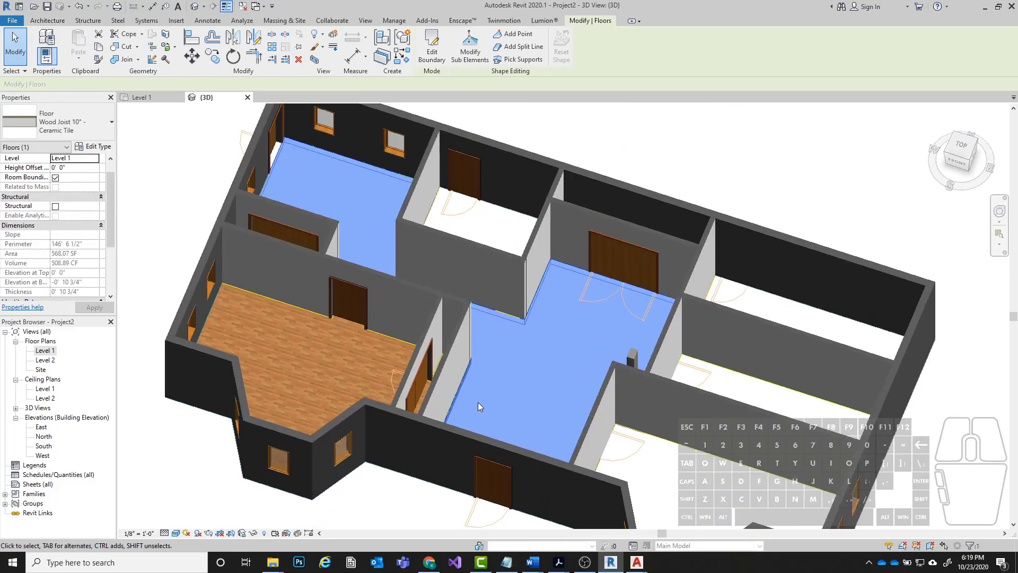
{"action": "scroll", "coordinate": [476, 292], "scroll_direction": "down", "scroll_amount": 3}
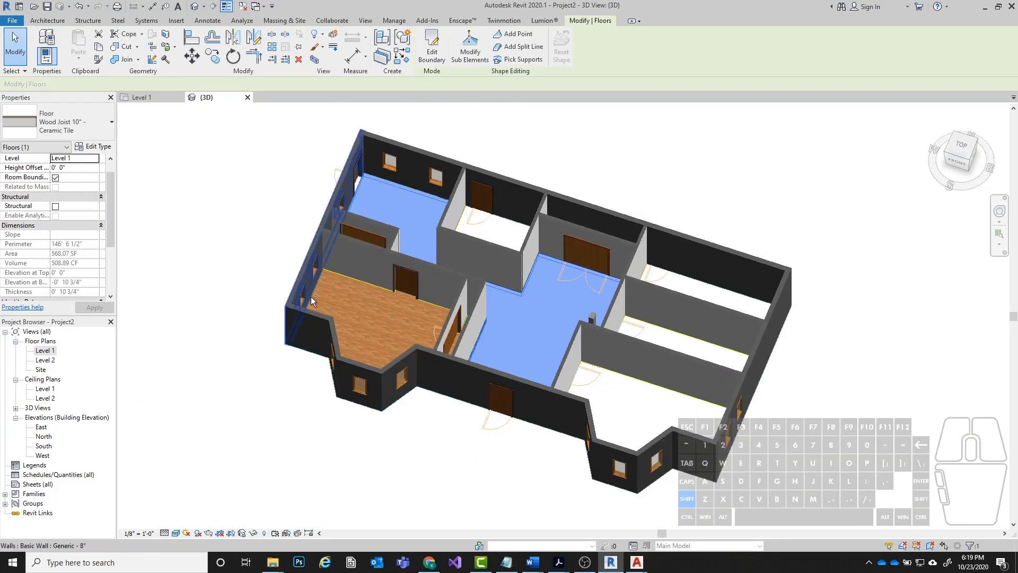
Delete the southwest room's wood floor and the hall's ceramic tile floor.
{"action": "key", "text": "Escape"}
{"action": "middle_click_drag", "start_coordinate": [421, 321], "coordinate": [363, 325], "text": "shift"}
{"action": "left_click", "coordinate": [362, 326]}
{"action": "key", "text": "Delete"}
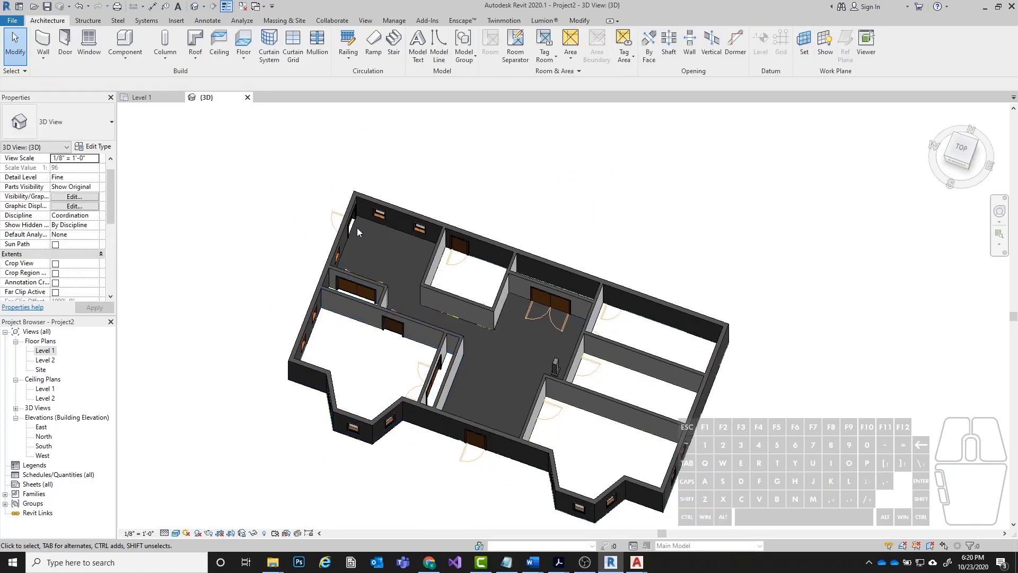
{"action": "left_click", "coordinate": [354, 224]}
{"action": "key", "text": "Delete"}
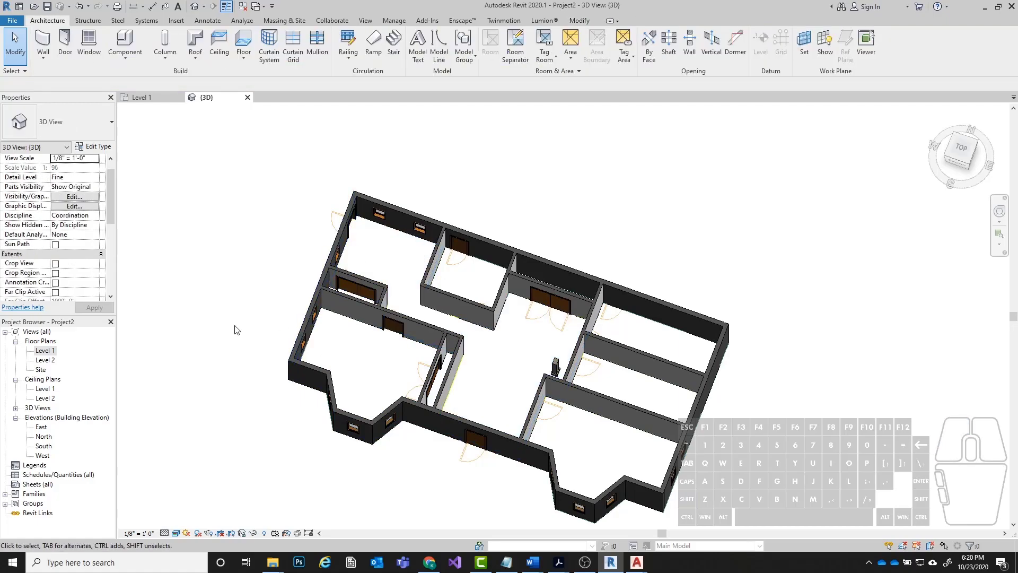
Open the Level 1 floor plan and start a new floor of type Wood Joist 10" - Wood Finish with a 4" boundary offset.
{"action": "double_click", "coordinate": [55, 351]}
{"action": "scroll", "coordinate": [580, 232], "scroll_direction": "down", "scroll_amount": 4}
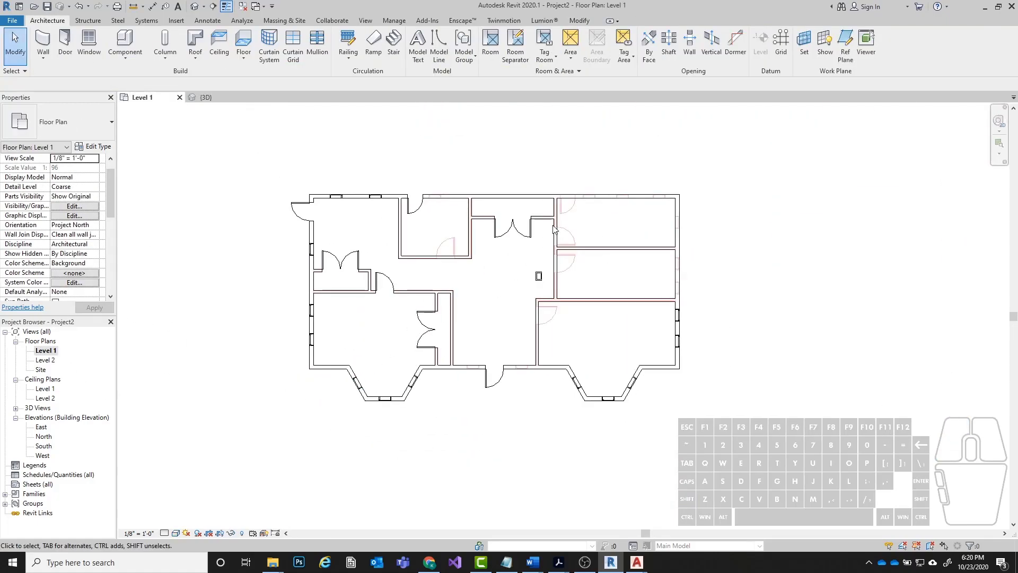
{"action": "scroll", "coordinate": [553, 231], "scroll_direction": "up", "scroll_amount": 2}
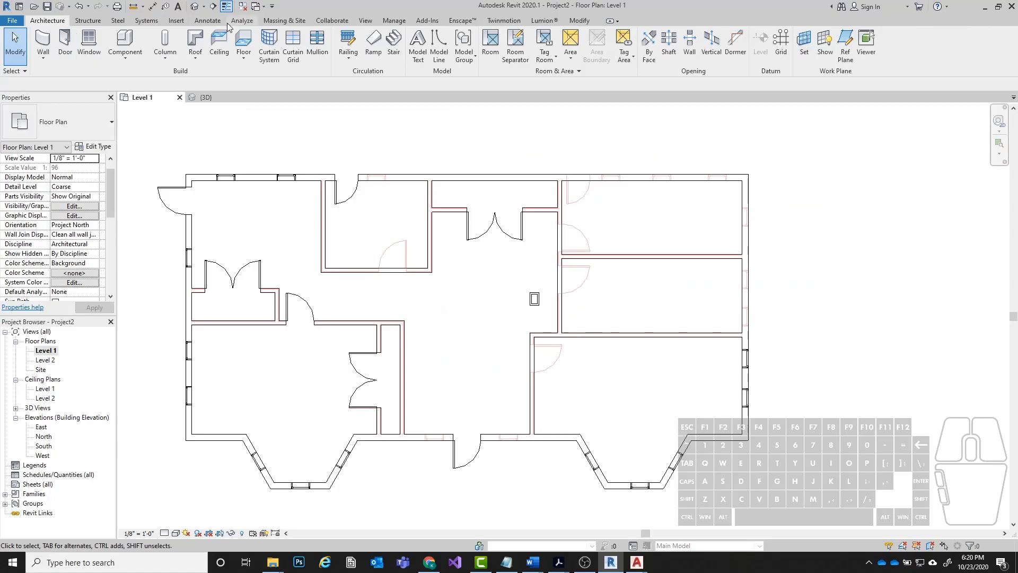
{"action": "left_click", "coordinate": [243, 41]}
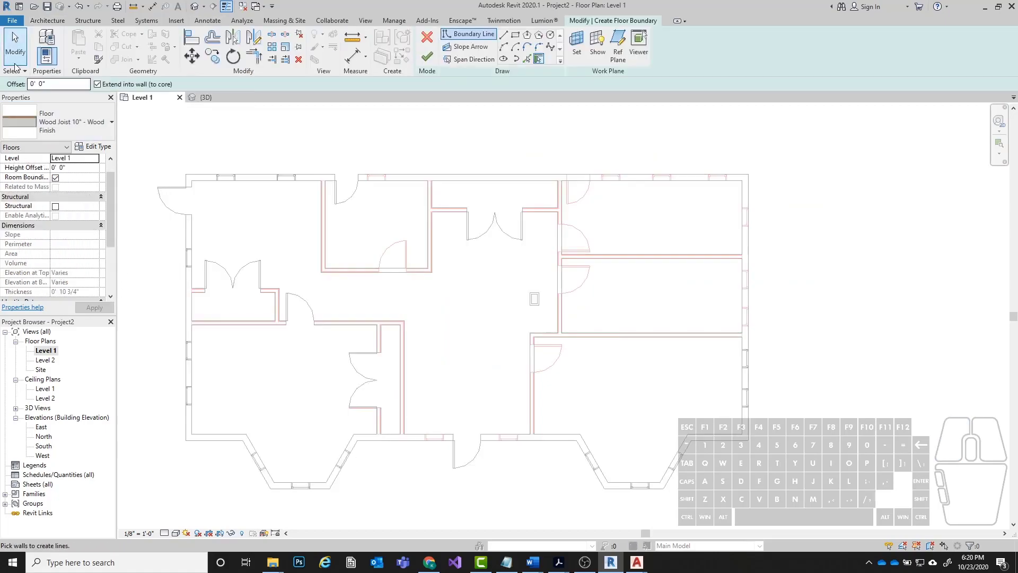
{"action": "left_click", "coordinate": [57, 86]}
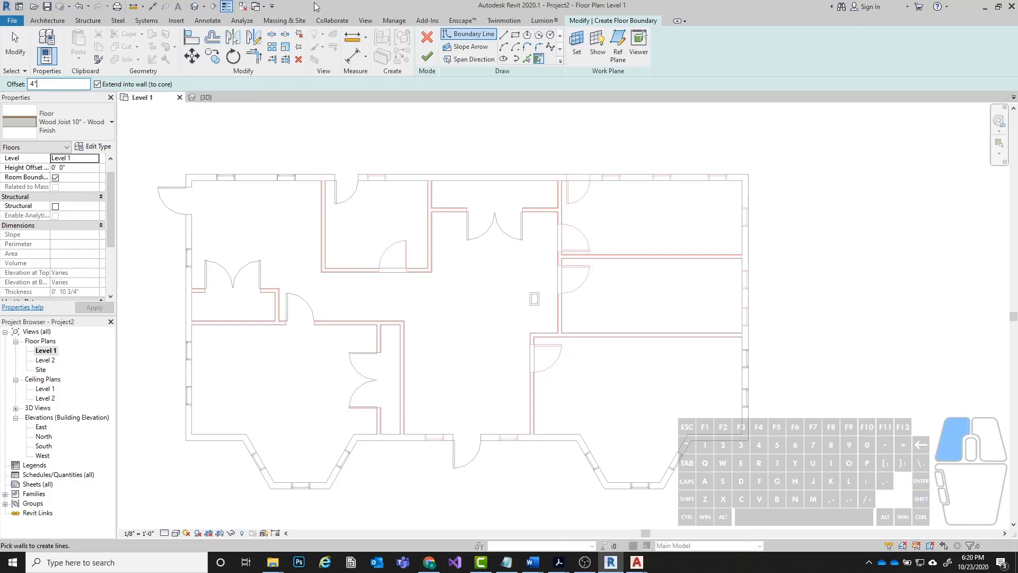
{"action": "type", "text": "4\""}
{"action": "left_click", "coordinate": [53, 124]}
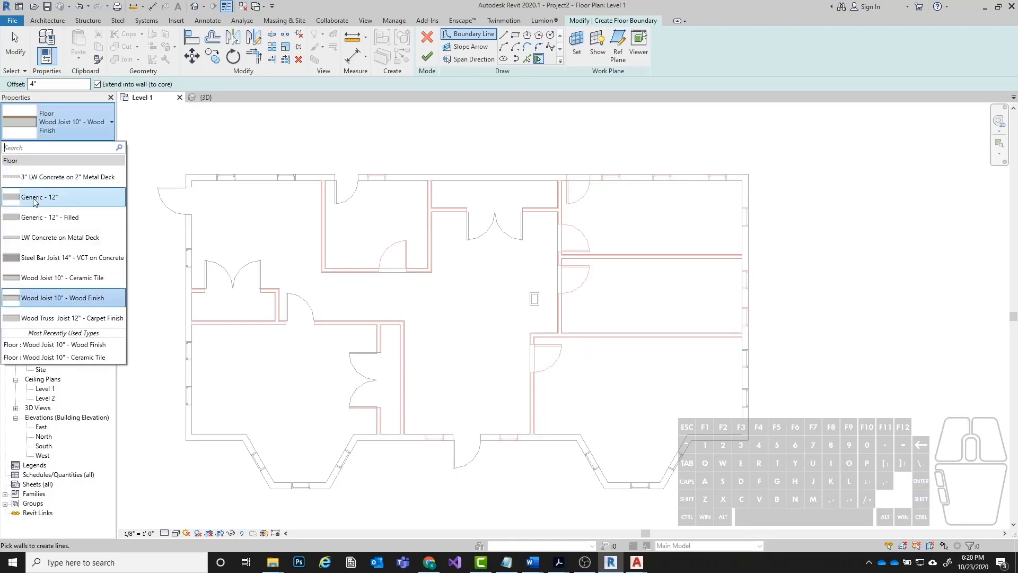
{"action": "left_click", "coordinate": [82, 300]}
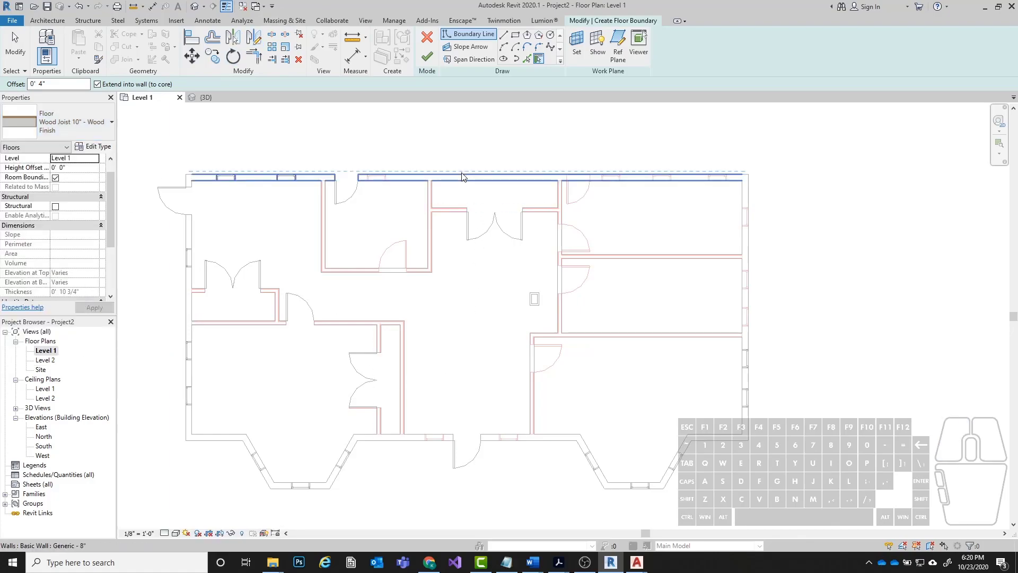
{"action": "left_click", "coordinate": [526, 58]}
{"action": "left_click", "coordinate": [503, 35]}
{"action": "left_click", "coordinate": [749, 174]}
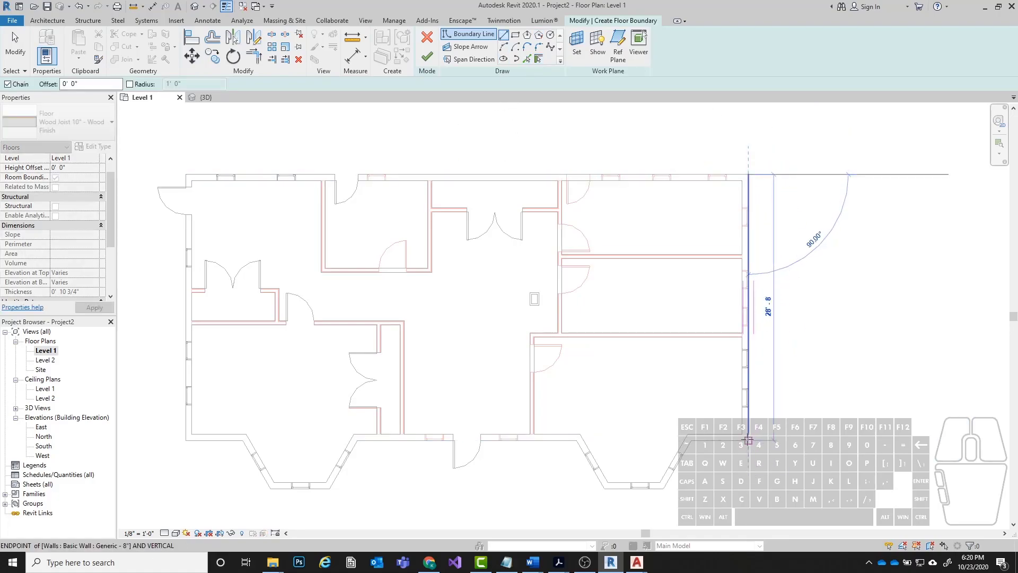
{"action": "key", "text": "Escape"}
Create the floor boundary from the whole chain of exterior wall lines, offset 4" to their outer faces, and finish the floor.
{"action": "left_click", "coordinate": [526, 59]}
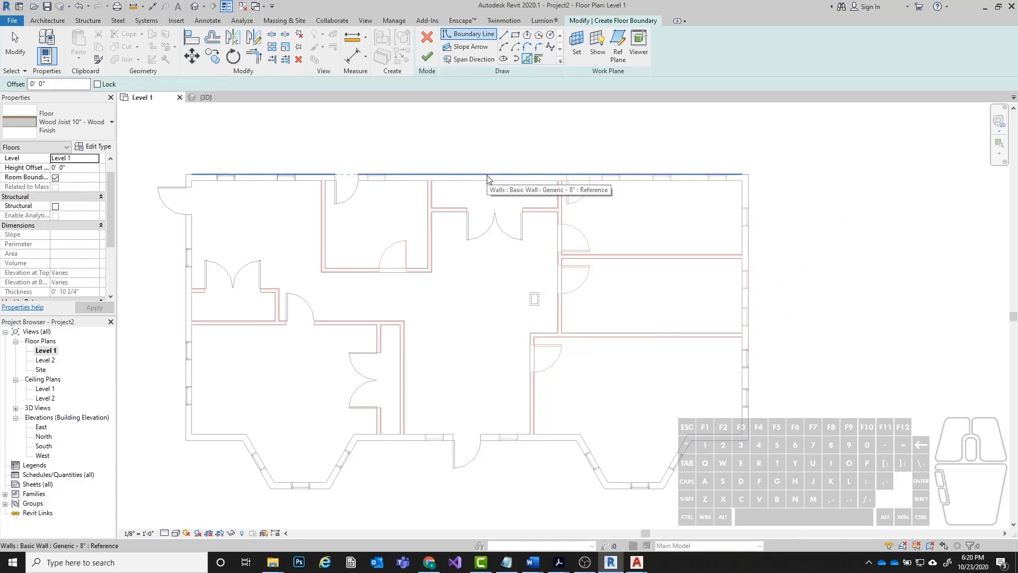
{"action": "key", "text": "Tab"}
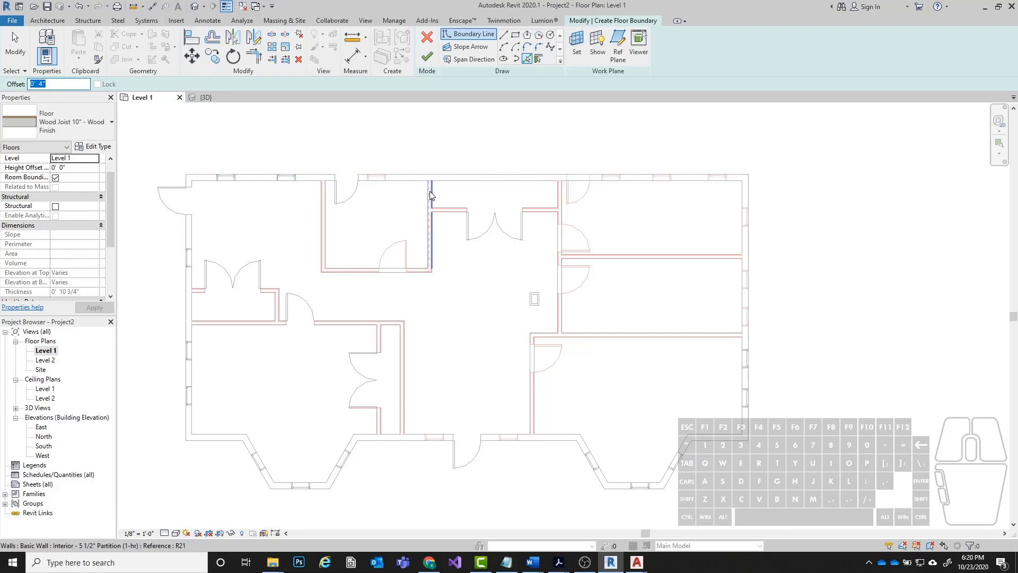
{"action": "left_click", "coordinate": [478, 183]}
{"action": "key", "text": "ctrl+z"}
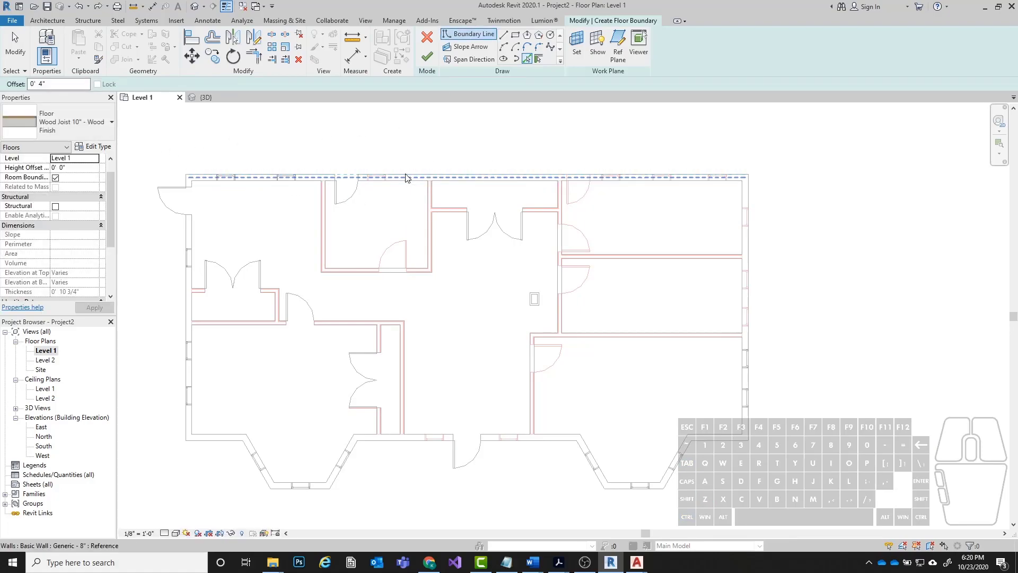
{"action": "key", "text": "Tab"}
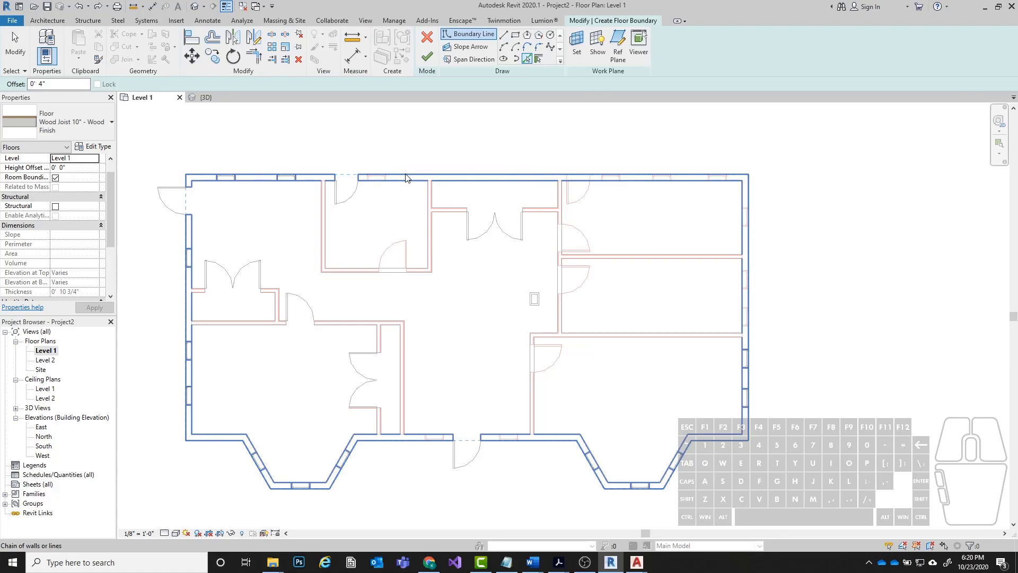
{"action": "left_click", "coordinate": [405, 177]}
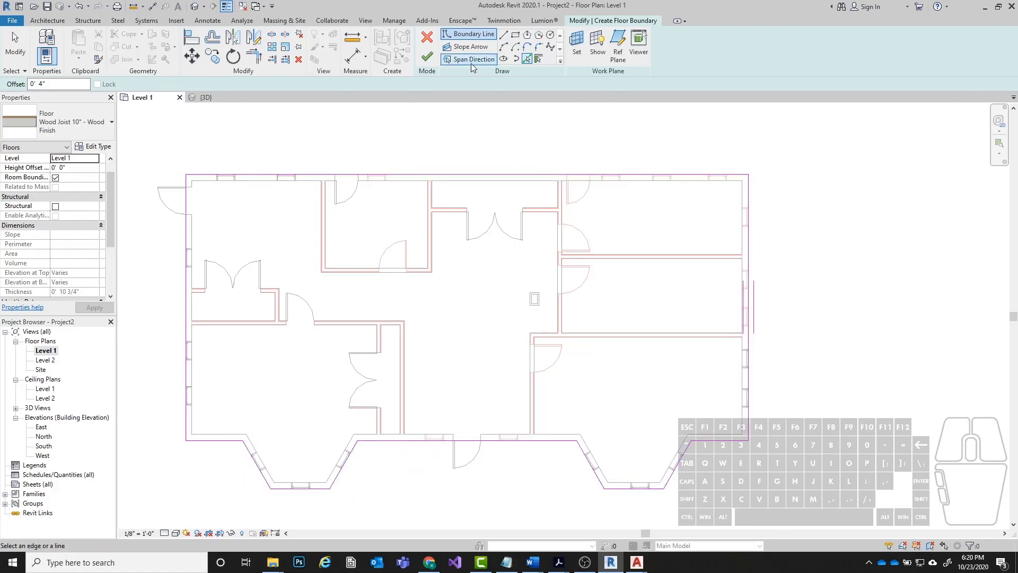
{"action": "left_click", "coordinate": [426, 58]}
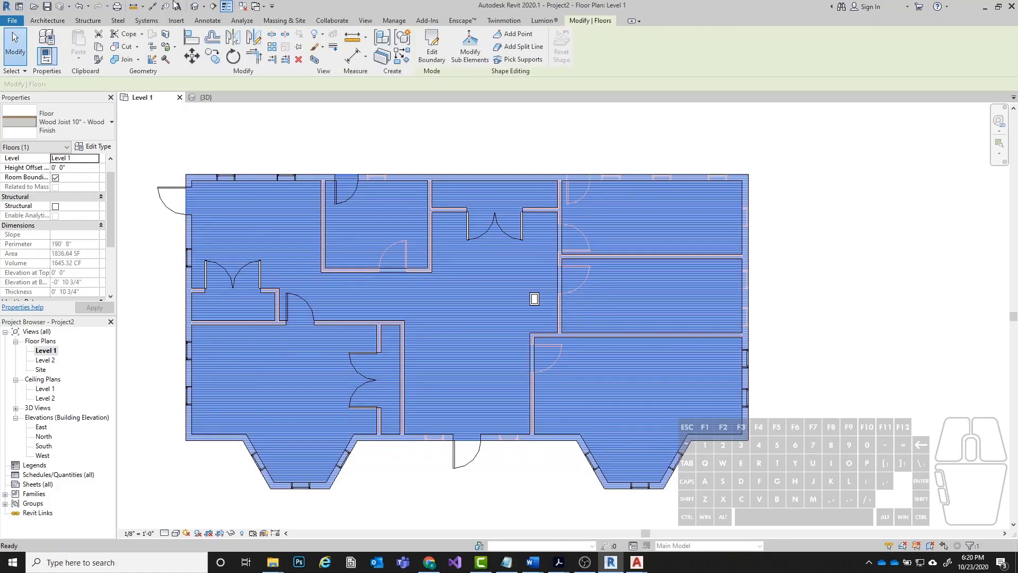
Examine the whole-house floor in the 3D view and in the Level 1 floor plan.
{"action": "left_click", "coordinate": [194, 7]}
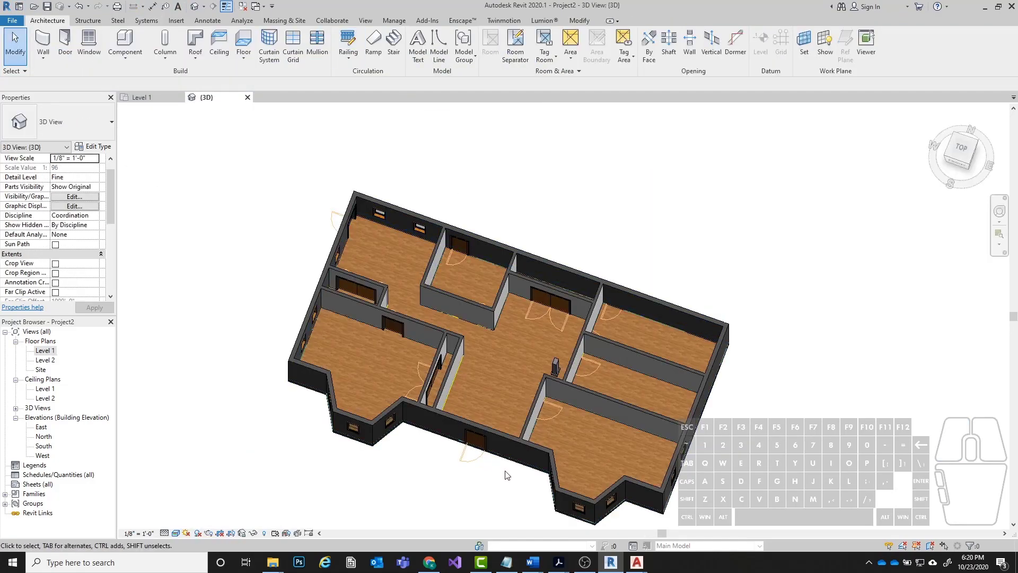
{"action": "scroll", "coordinate": [447, 329], "scroll_direction": "up", "scroll_amount": 4}
{"action": "middle_click_drag", "start_coordinate": [447, 328], "coordinate": [507, 321], "text": "shift"}
{"action": "scroll", "coordinate": [514, 239], "scroll_direction": "down", "scroll_amount": 3}
{"action": "scroll", "coordinate": [507, 319], "scroll_direction": "up", "scroll_amount": 2}
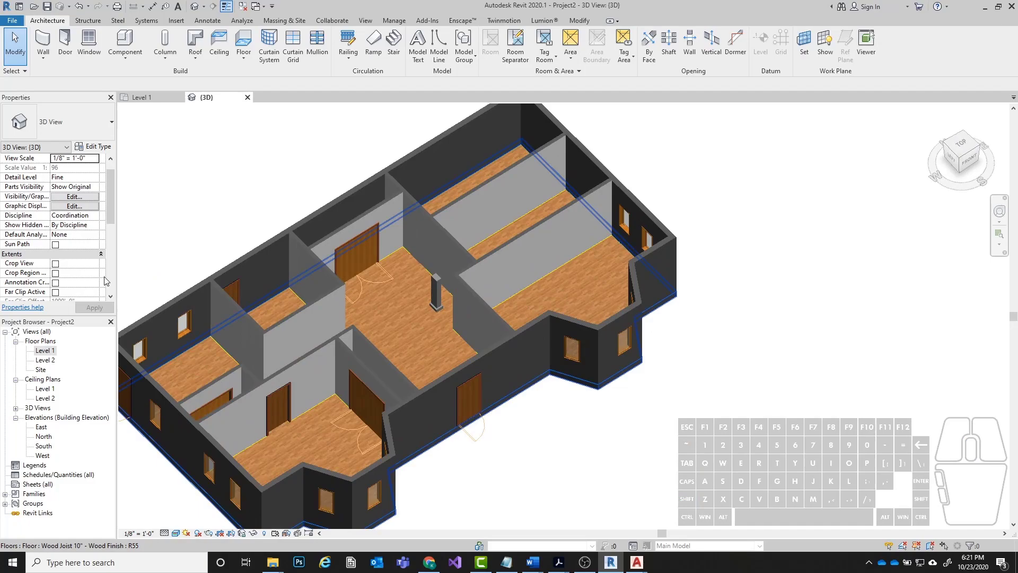
{"action": "double_click", "coordinate": [41, 351]}
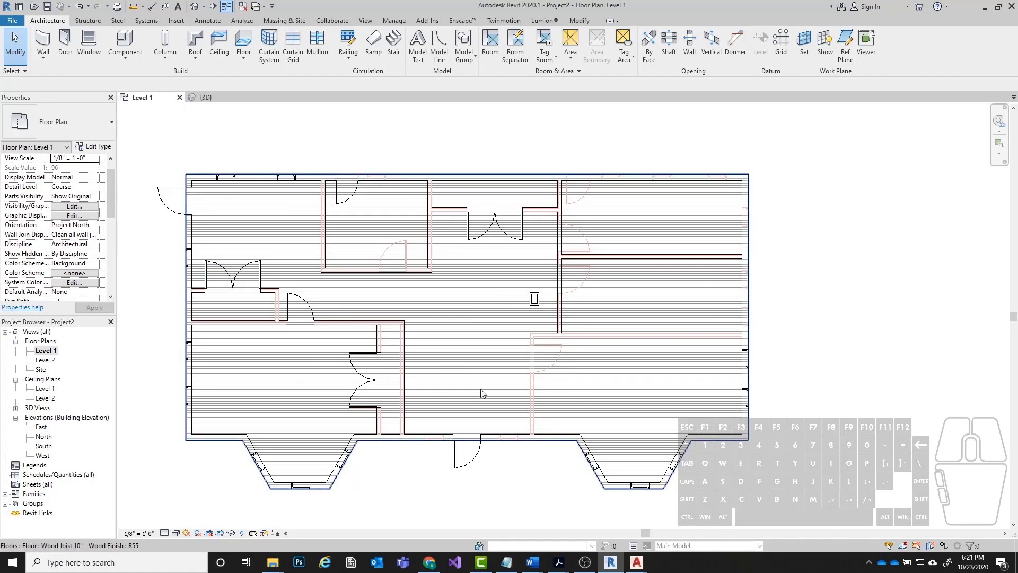
{"action": "left_click", "coordinate": [195, 5]}
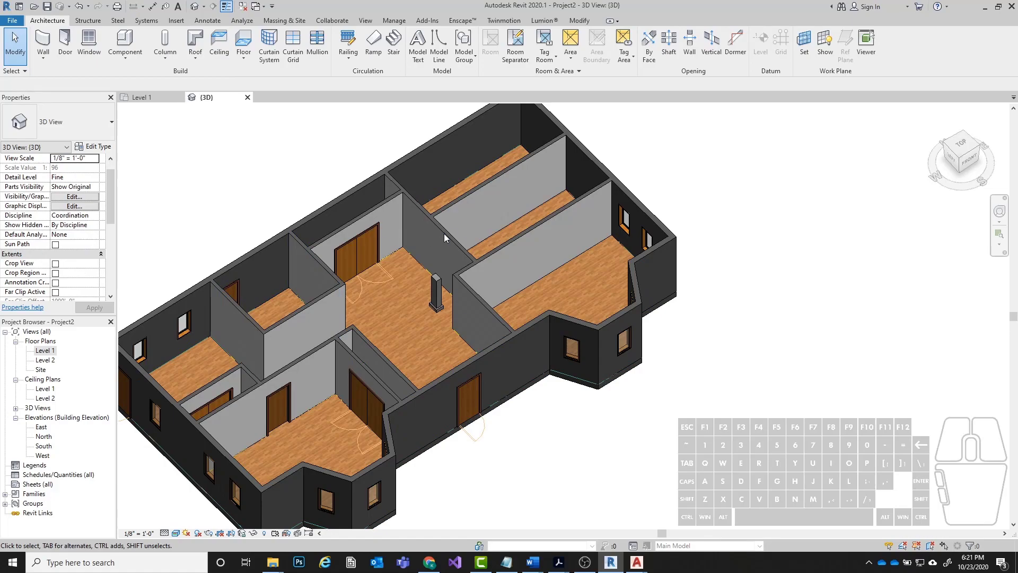
{"action": "middle_click_drag", "start_coordinate": [600, 296], "coordinate": [216, 399], "text": "shift"}
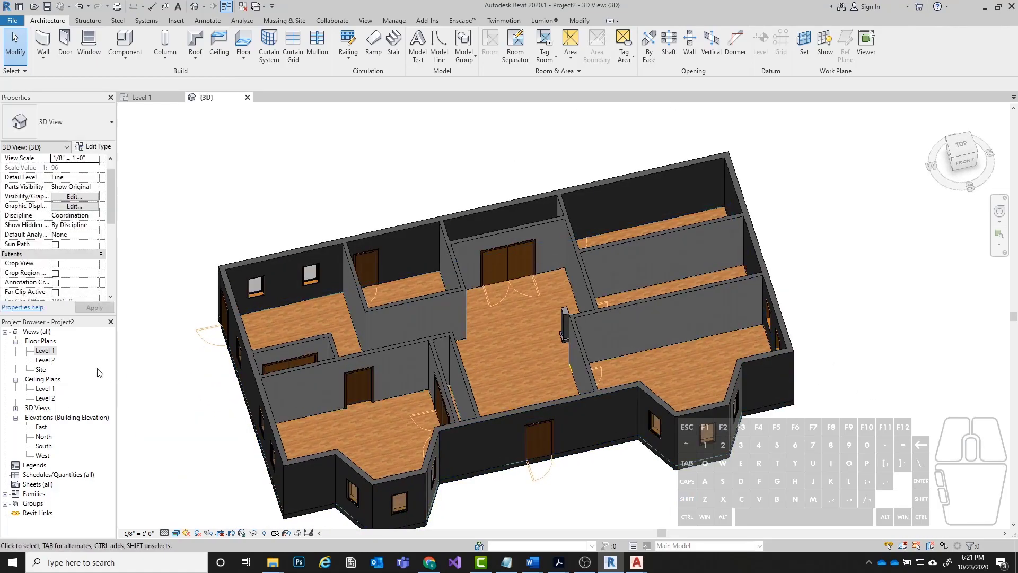
Change the whole-house floor's type to Generic - 12".
{"action": "left_click", "coordinate": [232, 392]}
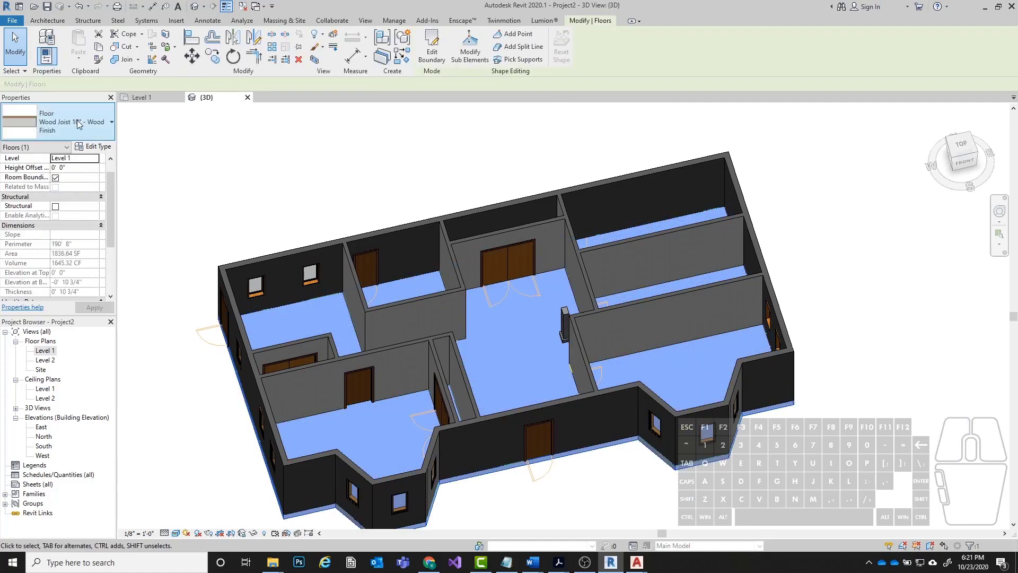
{"action": "left_click", "coordinate": [67, 133]}
{"action": "left_click", "coordinate": [44, 199]}
{"action": "key", "text": "Escape"}
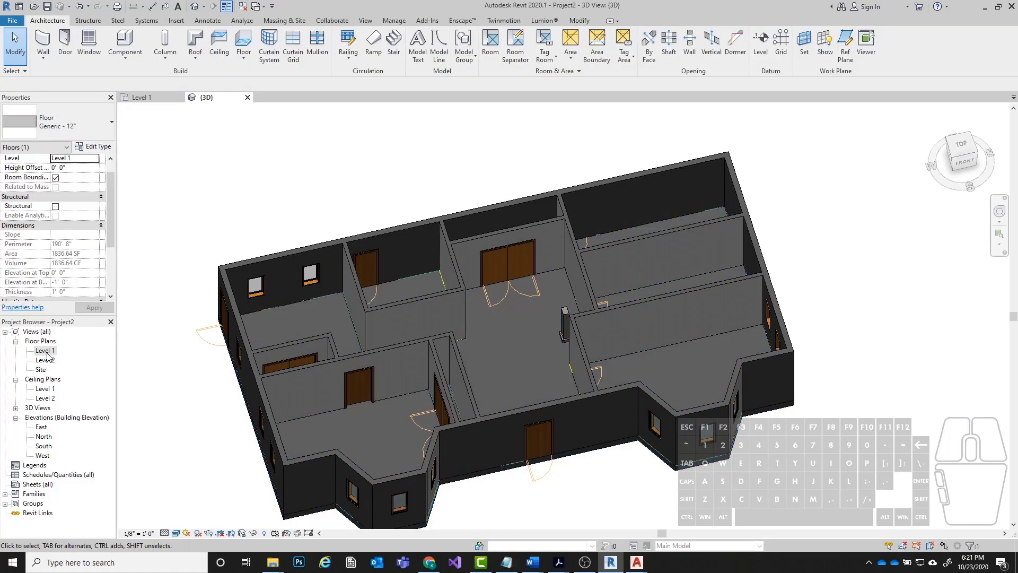
Return to the Level 1 floor plan and examine the interior walls around the southwest room and its closet.
{"action": "double_click", "coordinate": [47, 351]}
{"action": "middle_click_drag", "start_coordinate": [563, 280], "coordinate": [593, 269]}
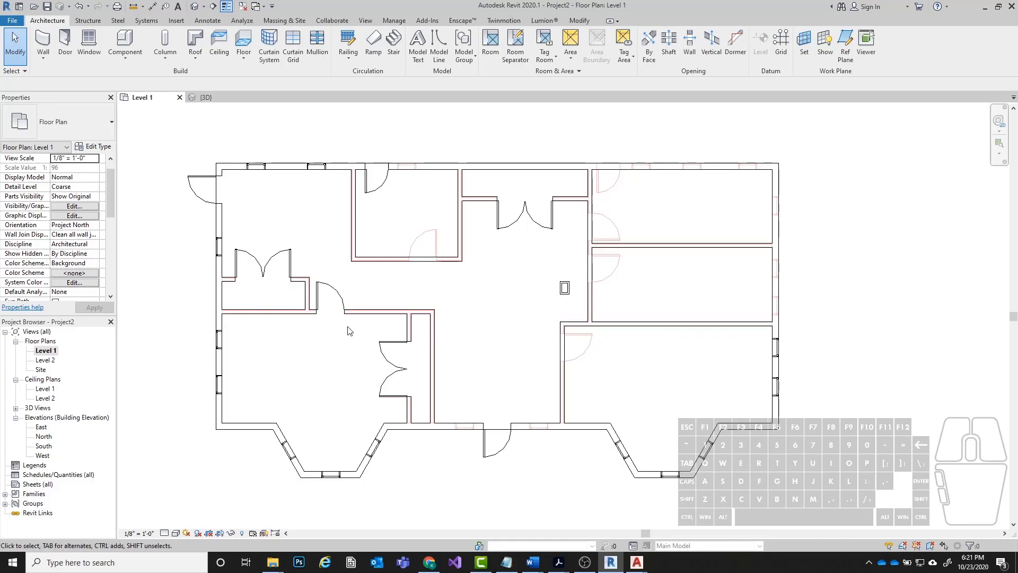
{"action": "scroll", "coordinate": [438, 325], "scroll_direction": "up", "scroll_amount": 5}
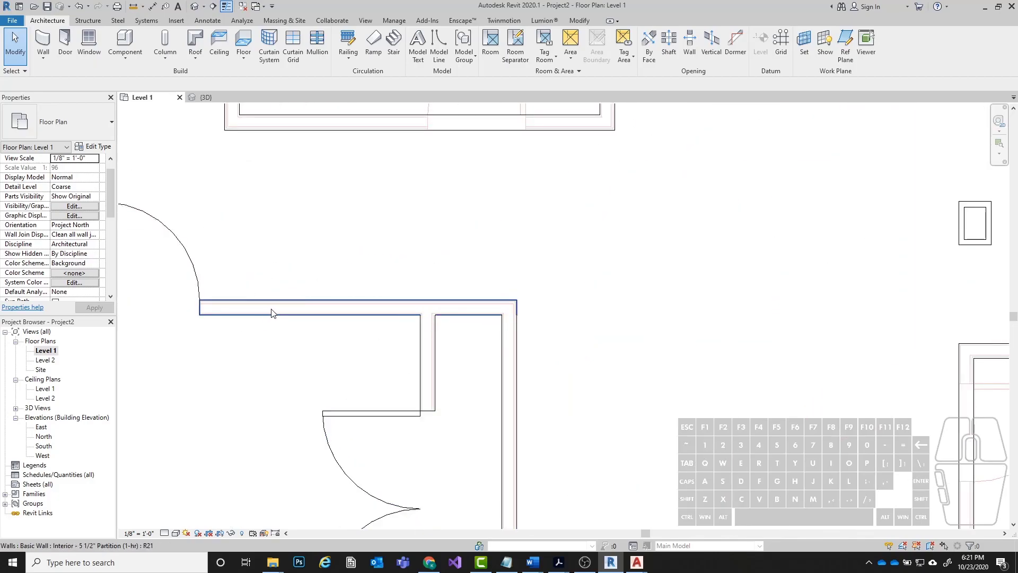
{"action": "scroll", "coordinate": [326, 352], "scroll_direction": "down", "scroll_amount": 3}
{"action": "scroll", "coordinate": [532, 349], "scroll_direction": "down", "scroll_amount": 2}
{"action": "middle_click_drag", "start_coordinate": [676, 426], "coordinate": [644, 413]}
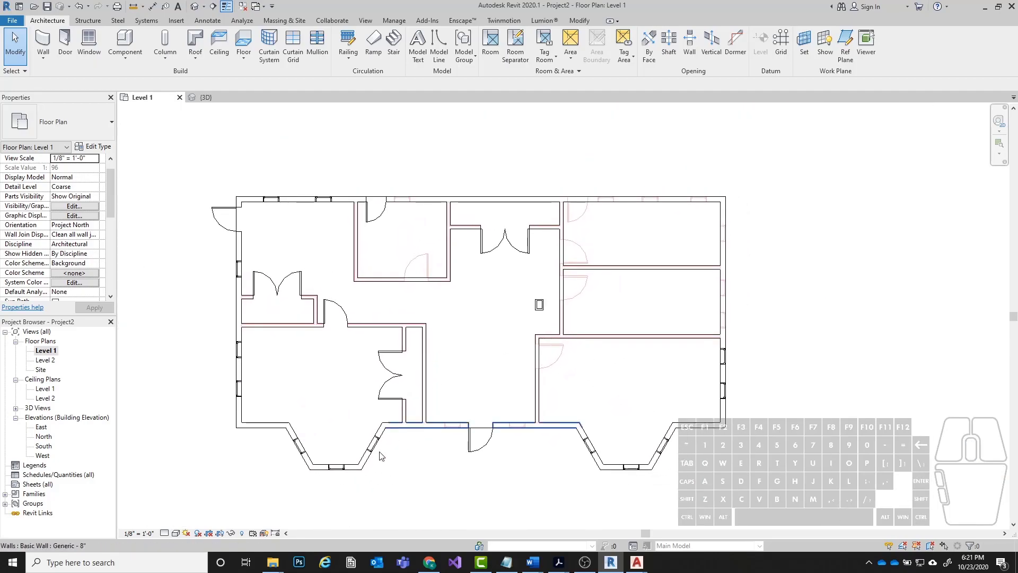
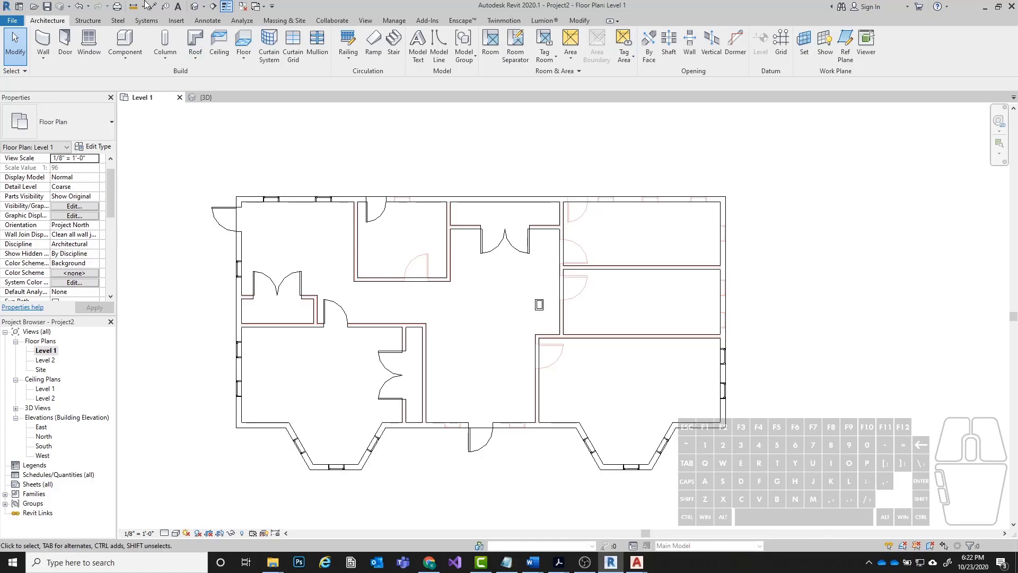
Save a copy of the project in the 2020 Revit Exercises folder, naming it "Lab 6 - " followed by the author's full name.
{"action": "left_click", "coordinate": [9, 21]}
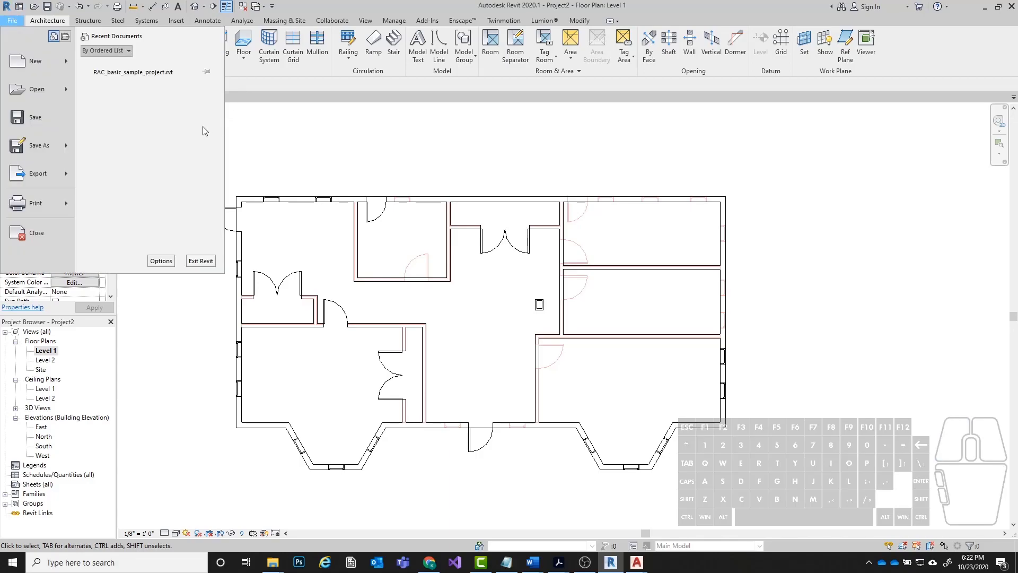
{"action": "mouse_move", "coordinate": [24, 149]}
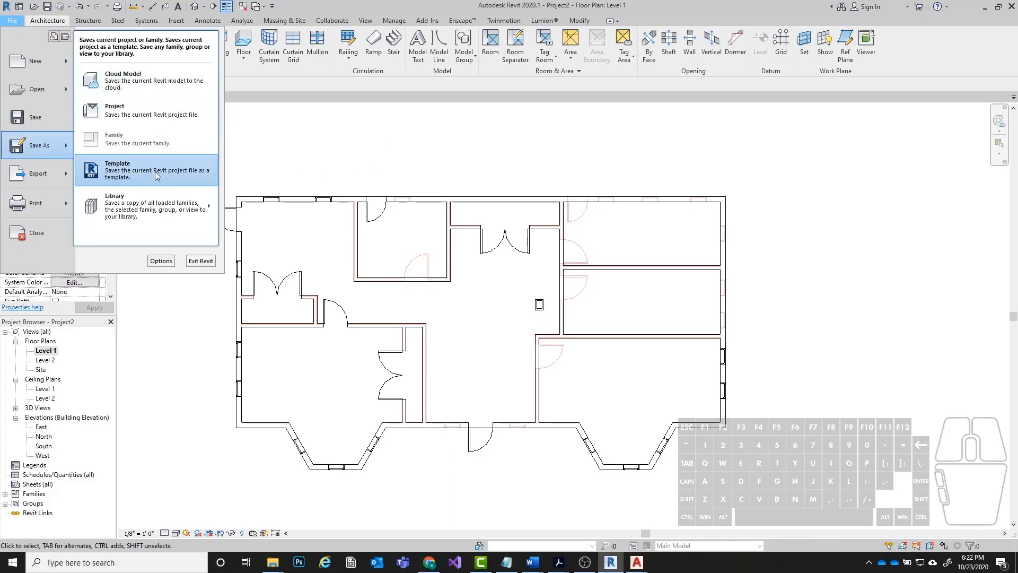
{"action": "left_click", "coordinate": [148, 114]}
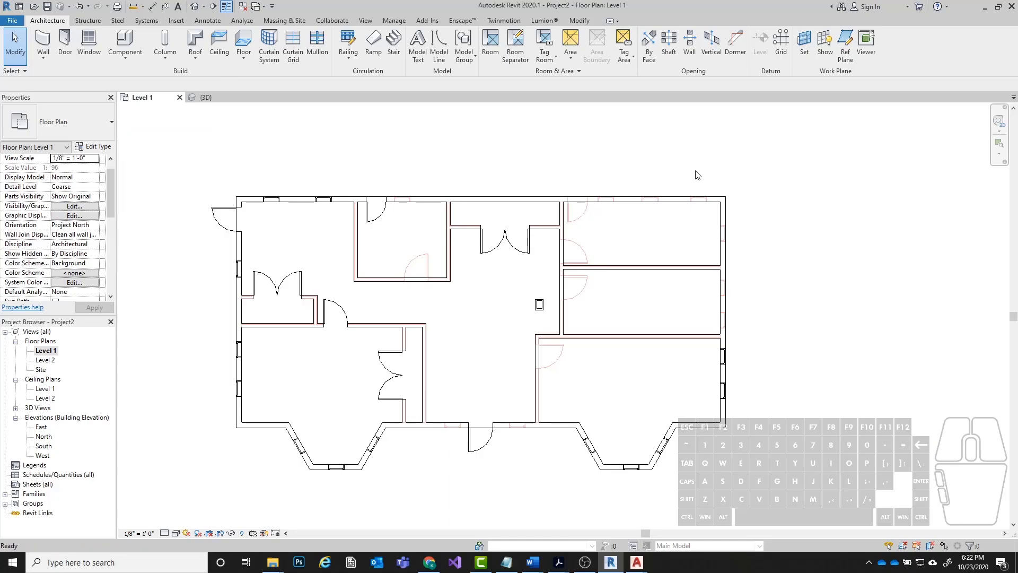
{"action": "left_click_drag", "start_coordinate": [460, 158], "coordinate": [400, 120]}
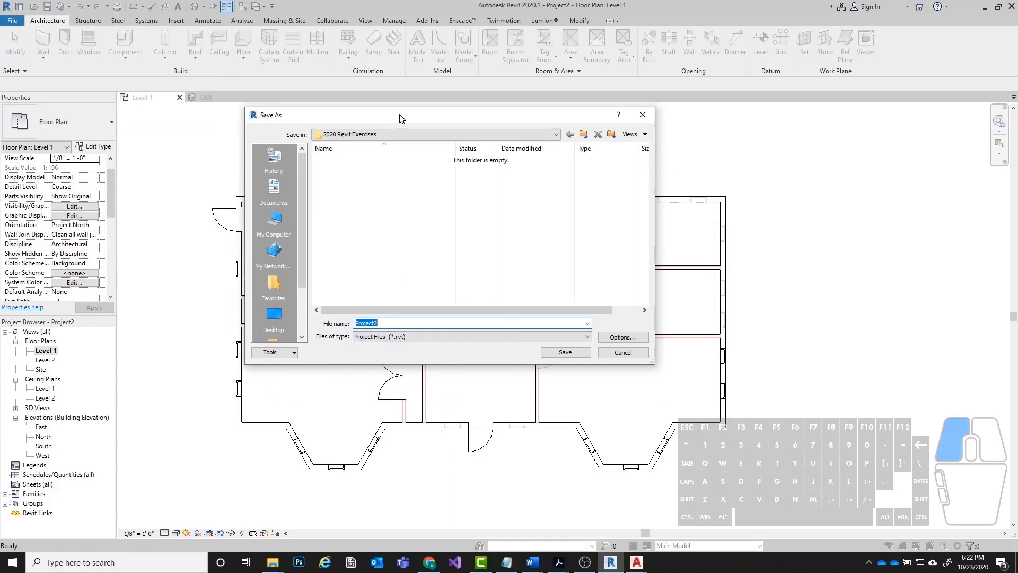
{"action": "left_click_drag", "start_coordinate": [395, 323], "coordinate": [273, 325]}
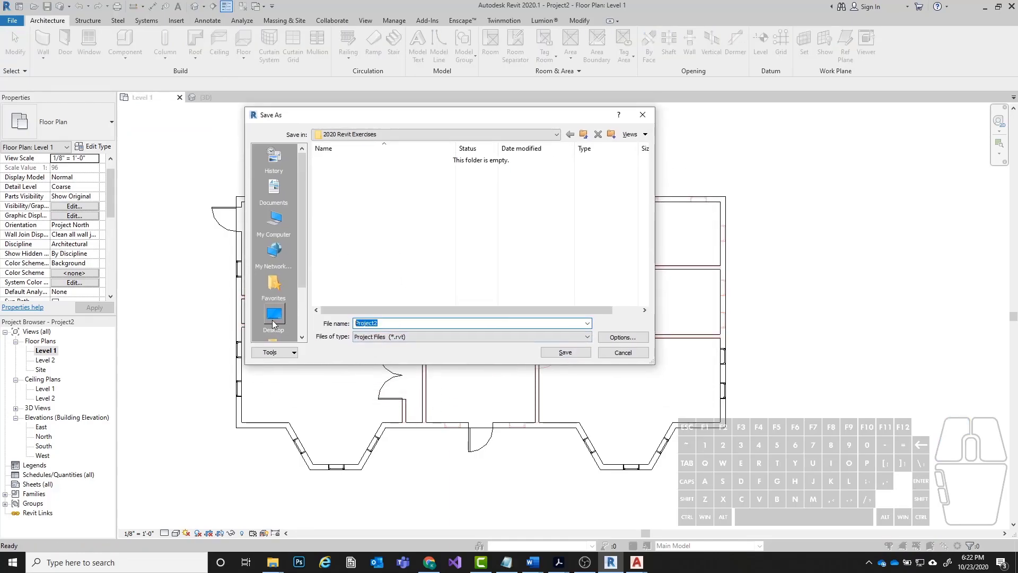
{"action": "type", "text": "Lab 6"}
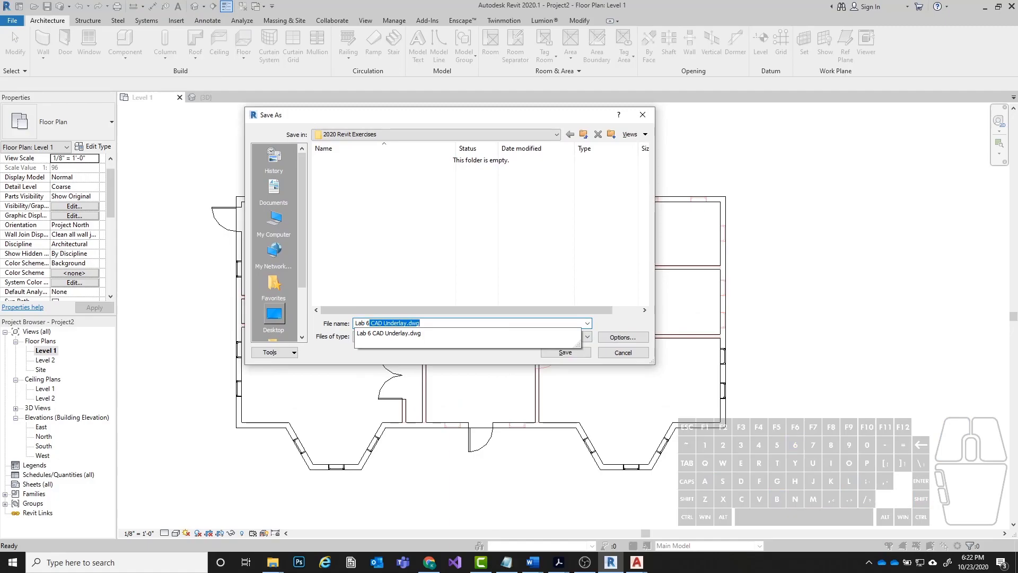
{"action": "type", "text": " -"}
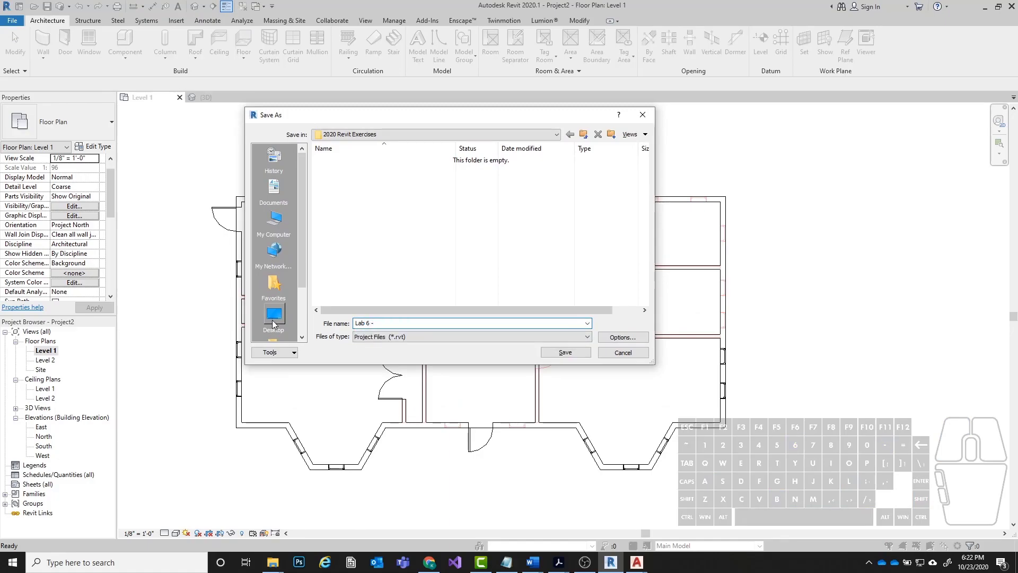
{"action": "type", "text": " Kellen Rio"}
Set the file's maximum backups to 1 and complete the save.
{"action": "left_click", "coordinate": [615, 337]}
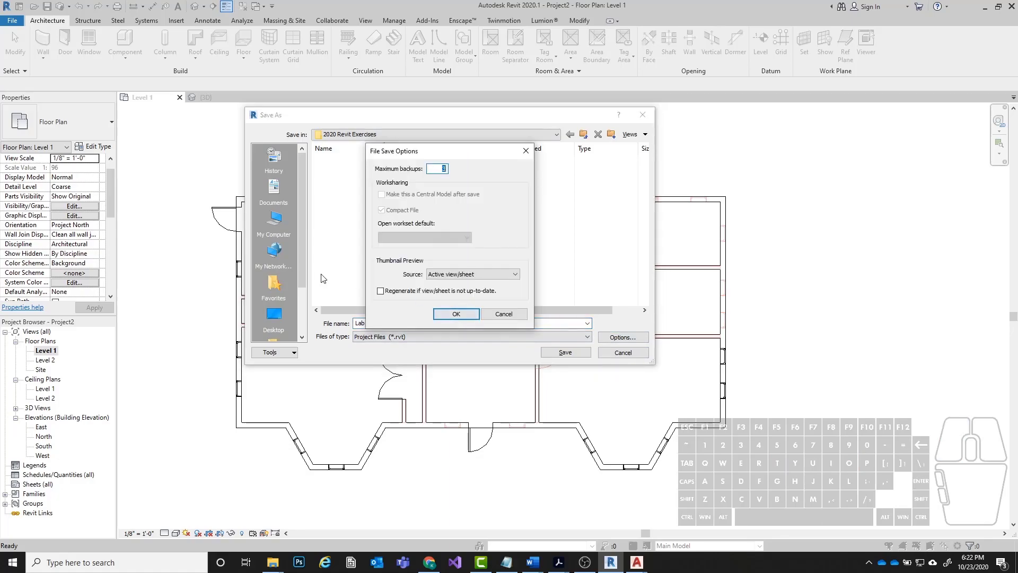
{"action": "left_click_drag", "start_coordinate": [447, 169], "coordinate": [263, 112]}
{"action": "type", "text": "1"}
{"action": "left_click_drag", "start_coordinate": [453, 151], "coordinate": [498, 149]}
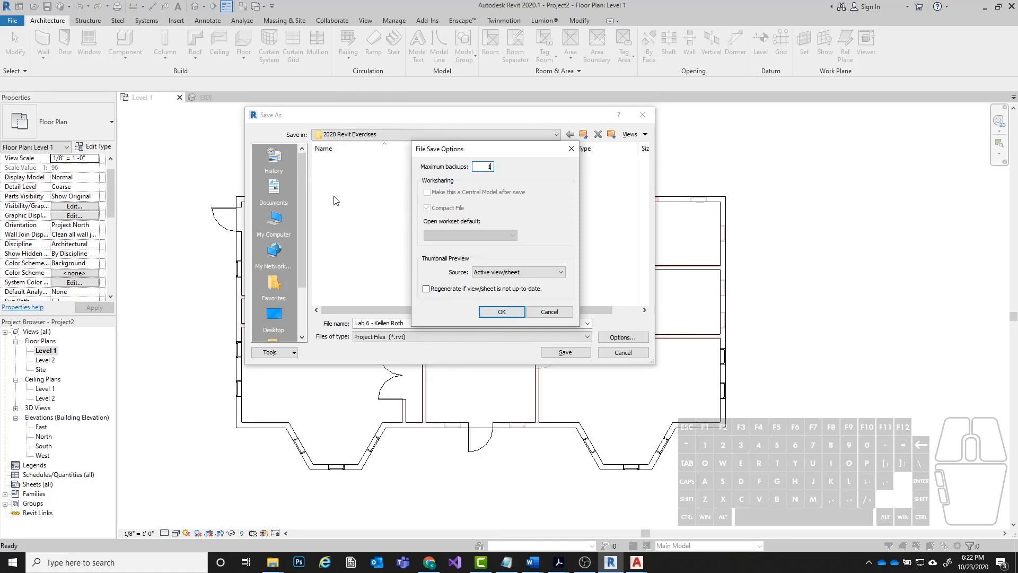
{"action": "left_click_drag", "start_coordinate": [481, 167], "coordinate": [519, 166]}
{"action": "left_click", "coordinate": [501, 312]}
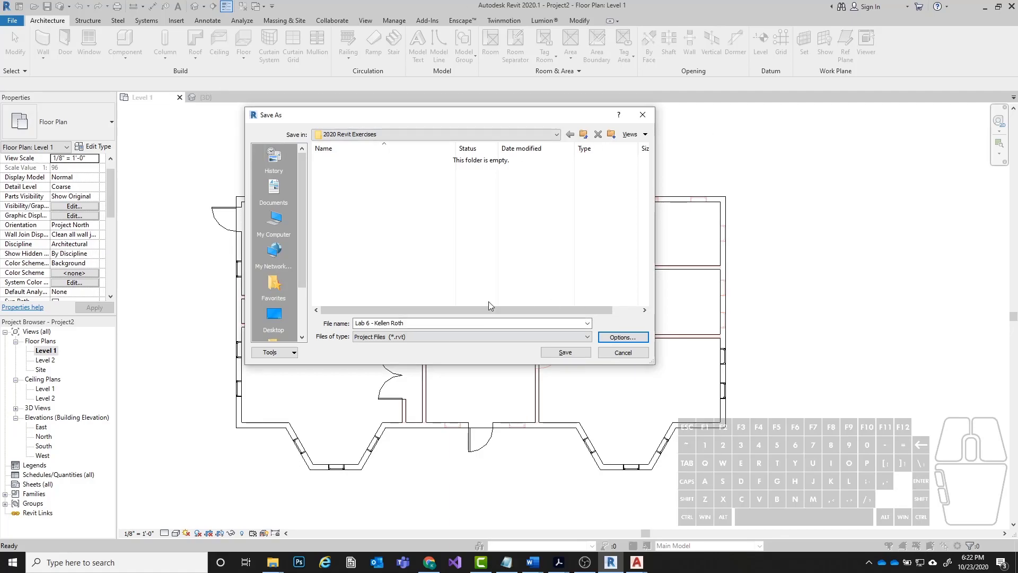
{"action": "left_click", "coordinate": [551, 354]}
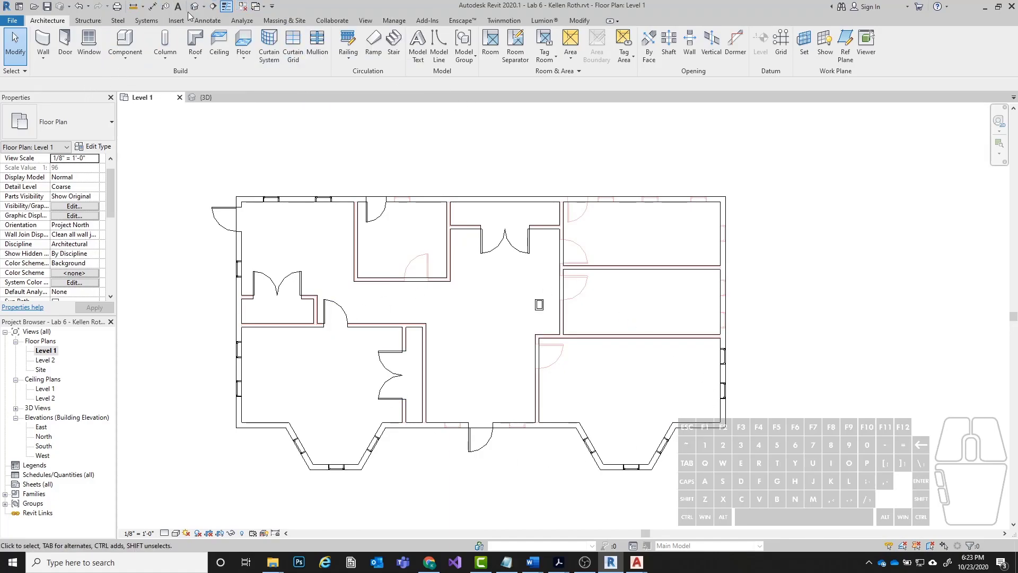
Place a wrapping 1/4" Arial text note in the central hallway of the Level 1 plan, containing the author's full name in capitals.
{"action": "left_click", "coordinate": [208, 20]}
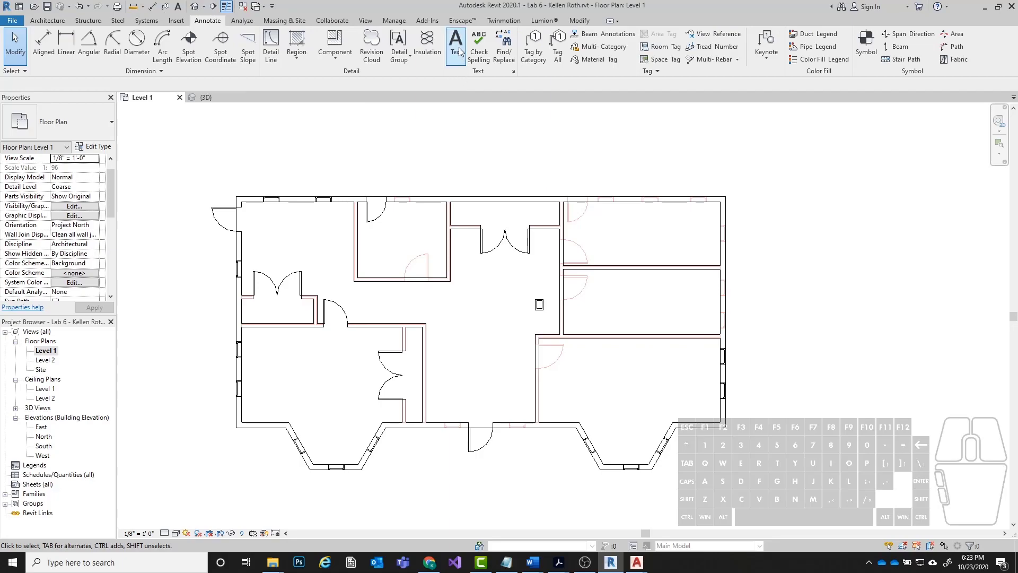
{"action": "left_click", "coordinate": [456, 48]}
{"action": "left_click_drag", "start_coordinate": [385, 293], "coordinate": [518, 316]}
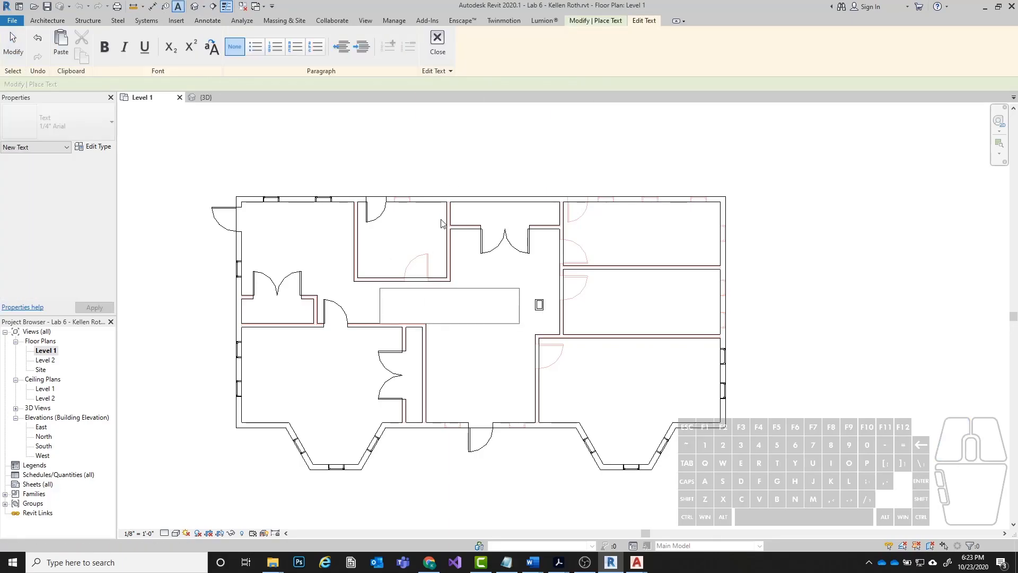
{"action": "type", "text": "KEllen"}
{"action": "key", "text": "BackSpace"}
{"action": "key", "text": "BackSpace"}
{"action": "type", "text": "LLEN"}
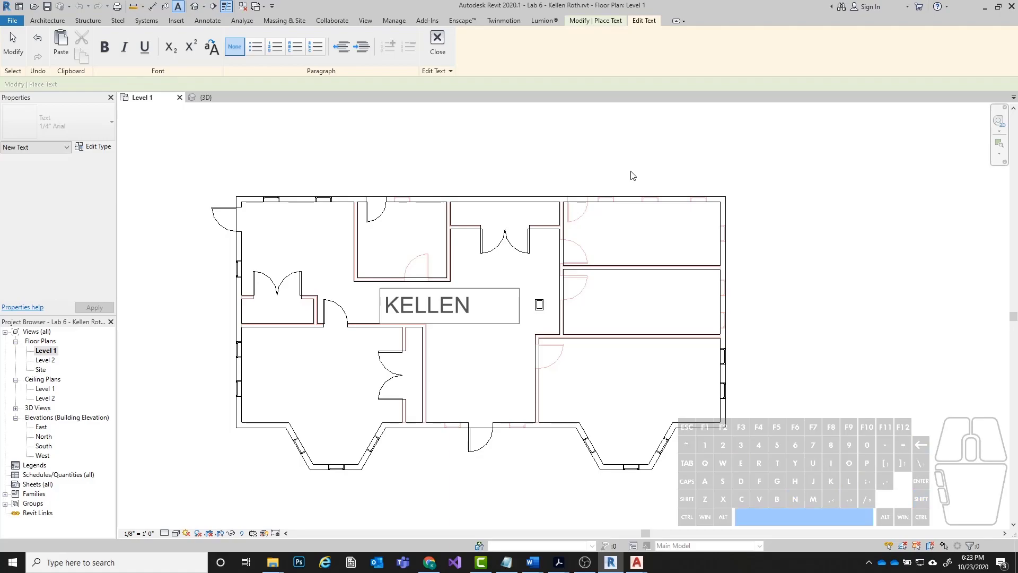
{"action": "type", "text": " Toy"}
{"action": "key", "text": "BackSpace"}
{"action": "key", "text": "BackSpace"}
{"action": "key", "text": "BackSpace"}
{"action": "key", "text": "BackSpace"}
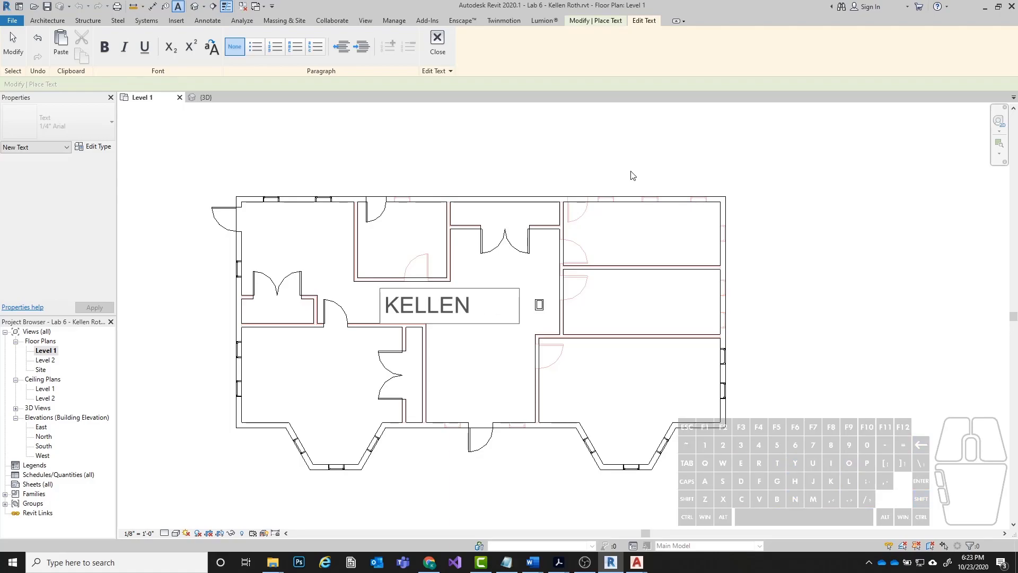
{"action": "type", "text": "ROTH"}
{"action": "key", "text": "Return"}
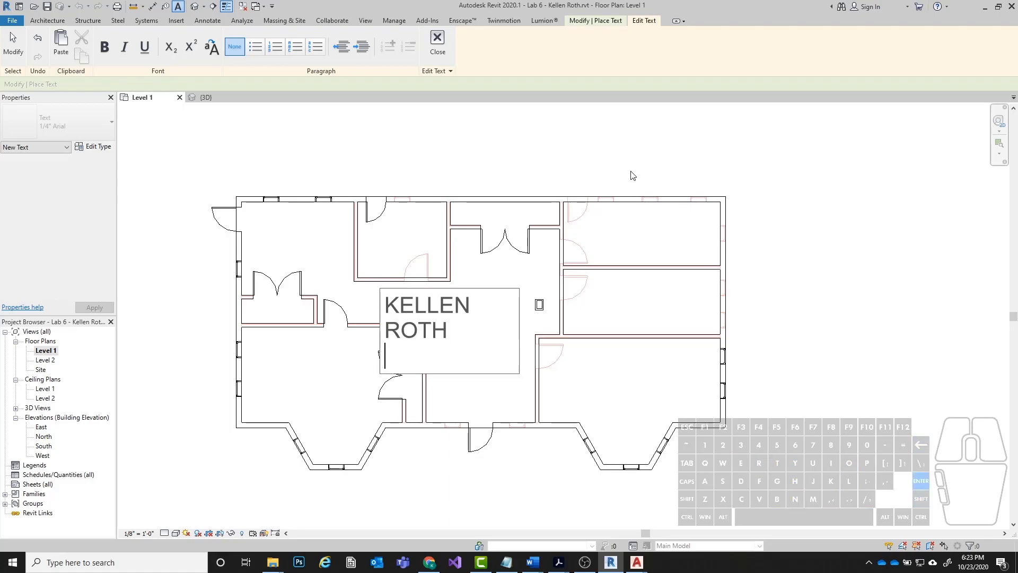
{"action": "key", "text": "BackSpace"}
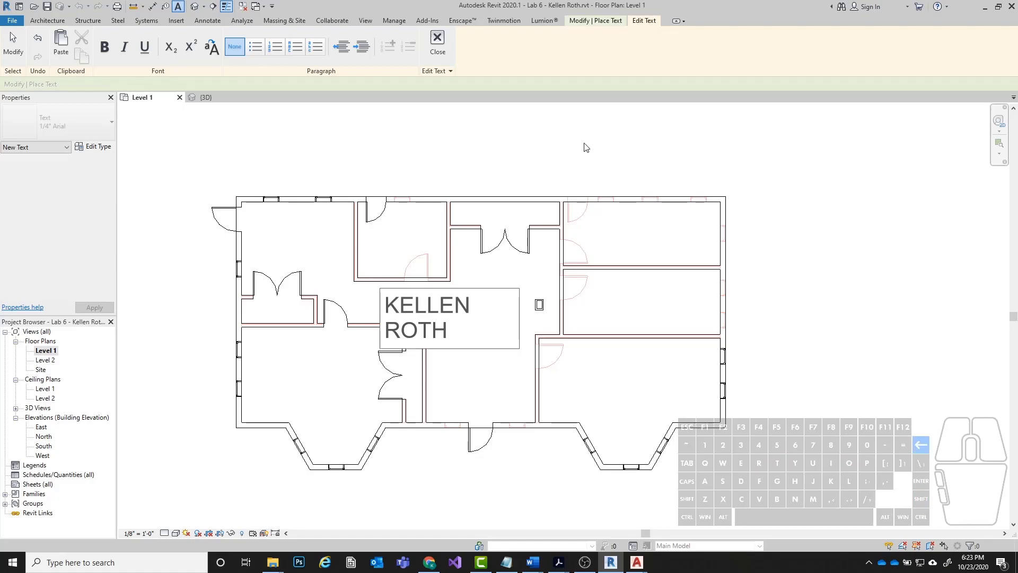
{"action": "left_click", "coordinate": [437, 46]}
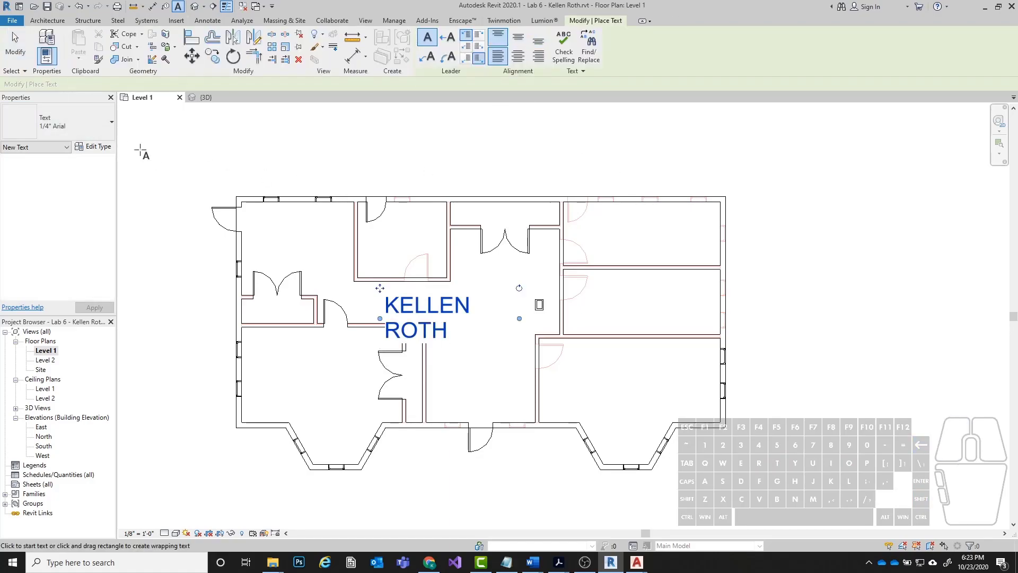
{"action": "key", "text": "Escape"}
{"action": "key", "text": "Escape"}
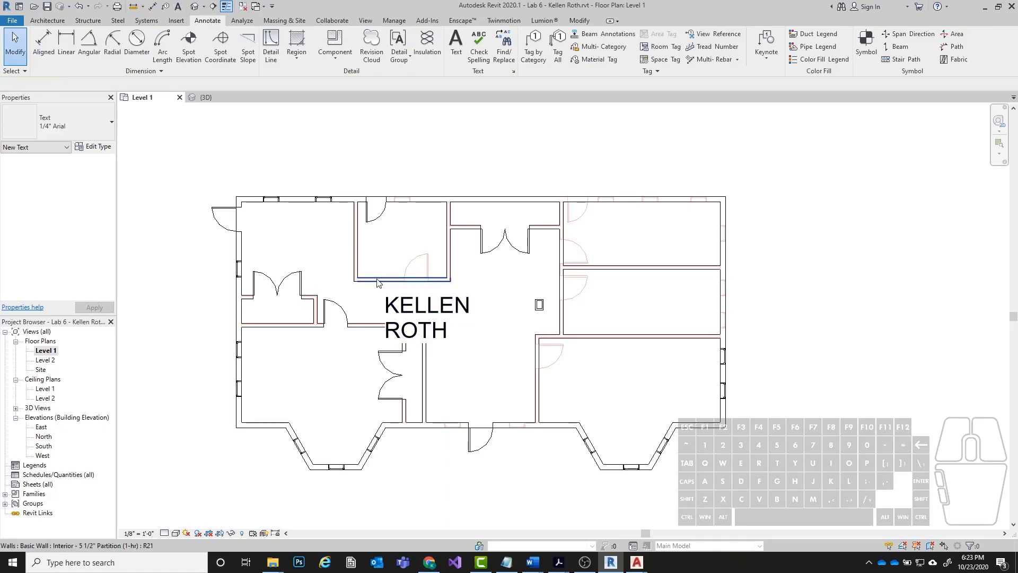
Move the name text note out of the hallway to just above the northwest corner of the house.
{"action": "left_click", "coordinate": [401, 311]}
{"action": "mouse_move", "coordinate": [379, 288]}
{"action": "left_mouse_down"}
{"action": "mouse_move", "coordinate": [428, 287]}
{"action": "mouse_move", "coordinate": [318, 114]}
{"action": "mouse_move", "coordinate": [238, 128]}
{"action": "left_mouse_up"}
{"action": "left_click", "coordinate": [559, 139]}
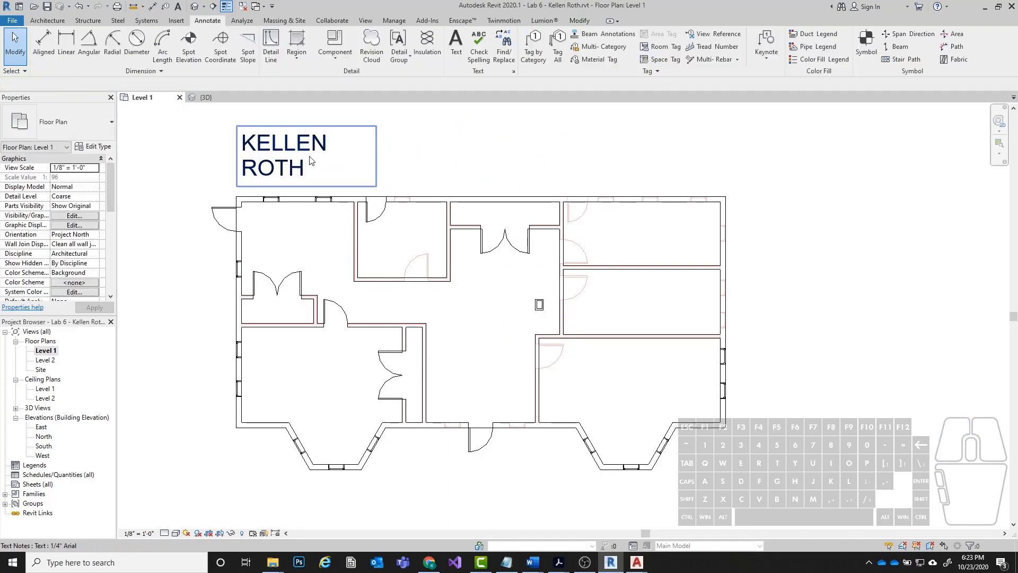